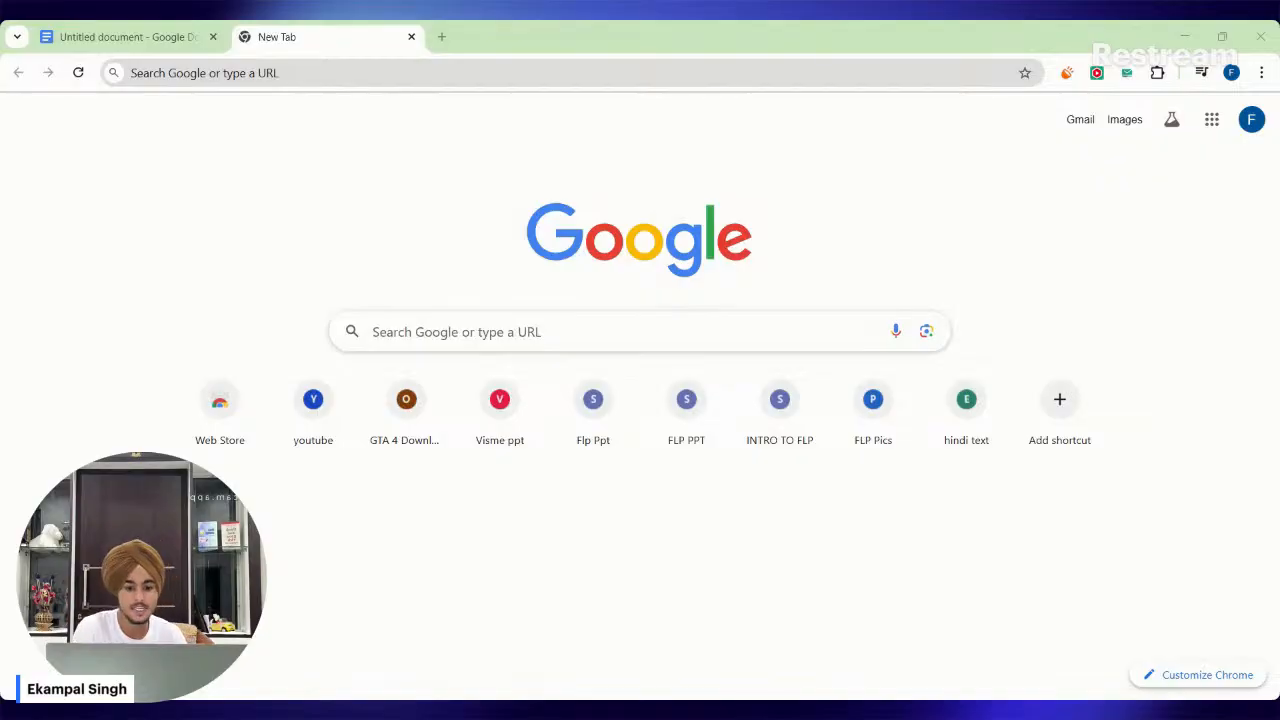
Switch to the untitled website brief document, enlarge its text for reading, and highlight the brand name PreBal.
click(114, 30)
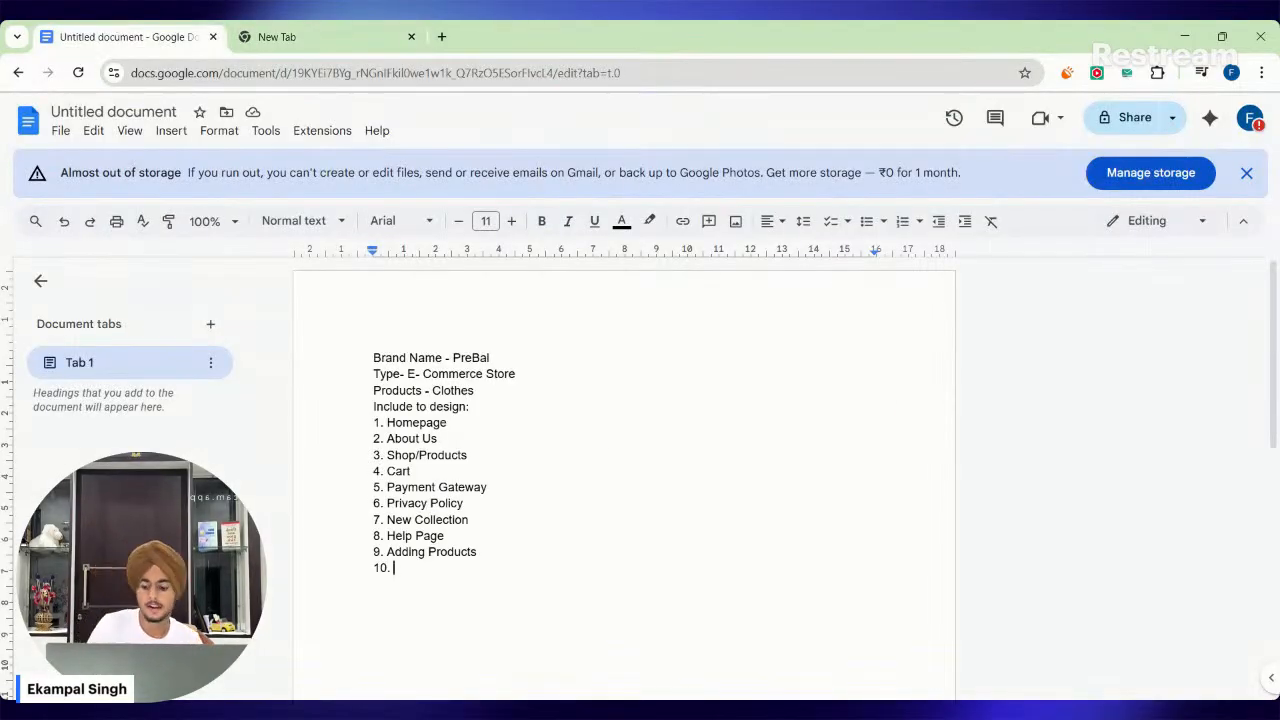
key(ctrl+plus)
key(ctrl+plus)
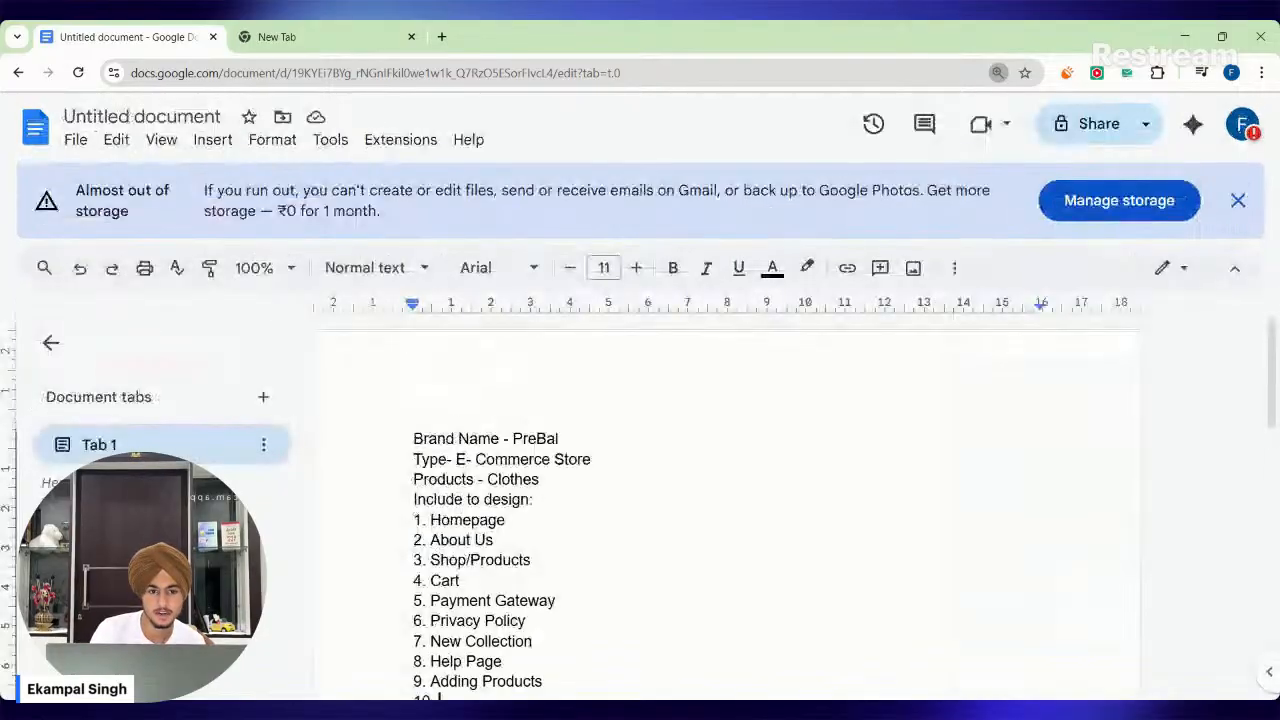
key(ctrl+minus)
key(ctrl+minus)
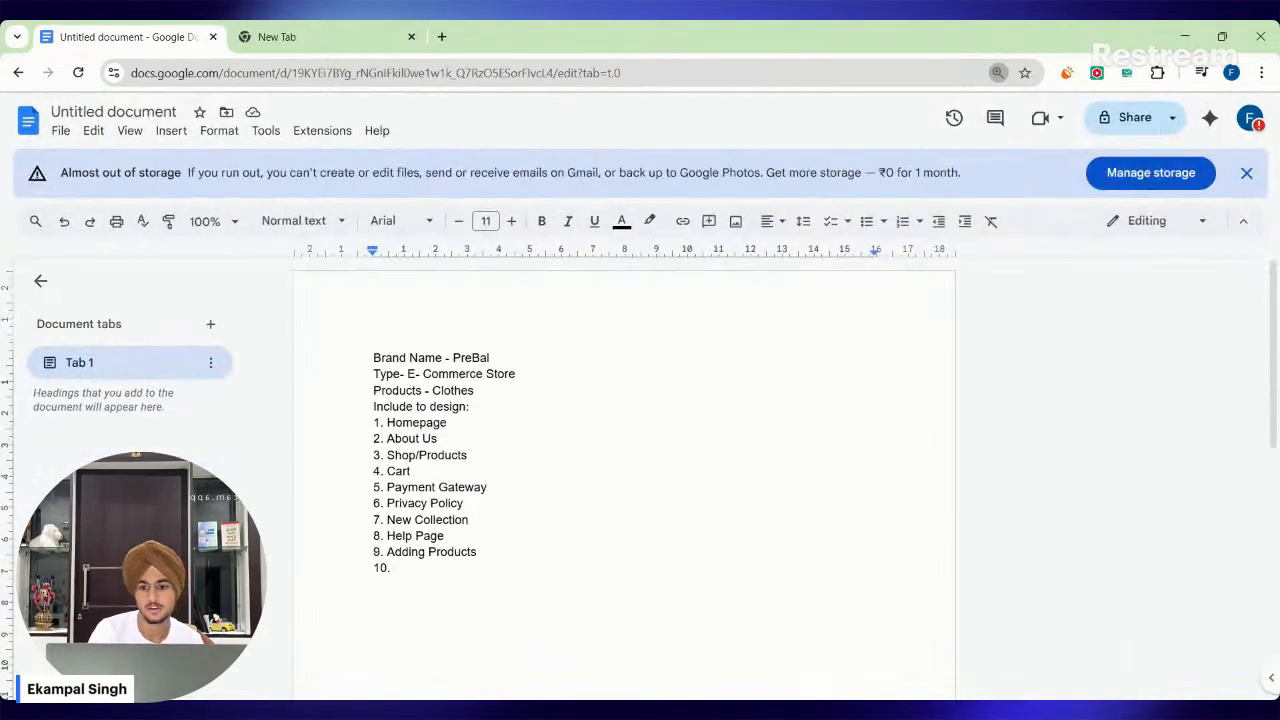
scroll(388, 368, up, 3)
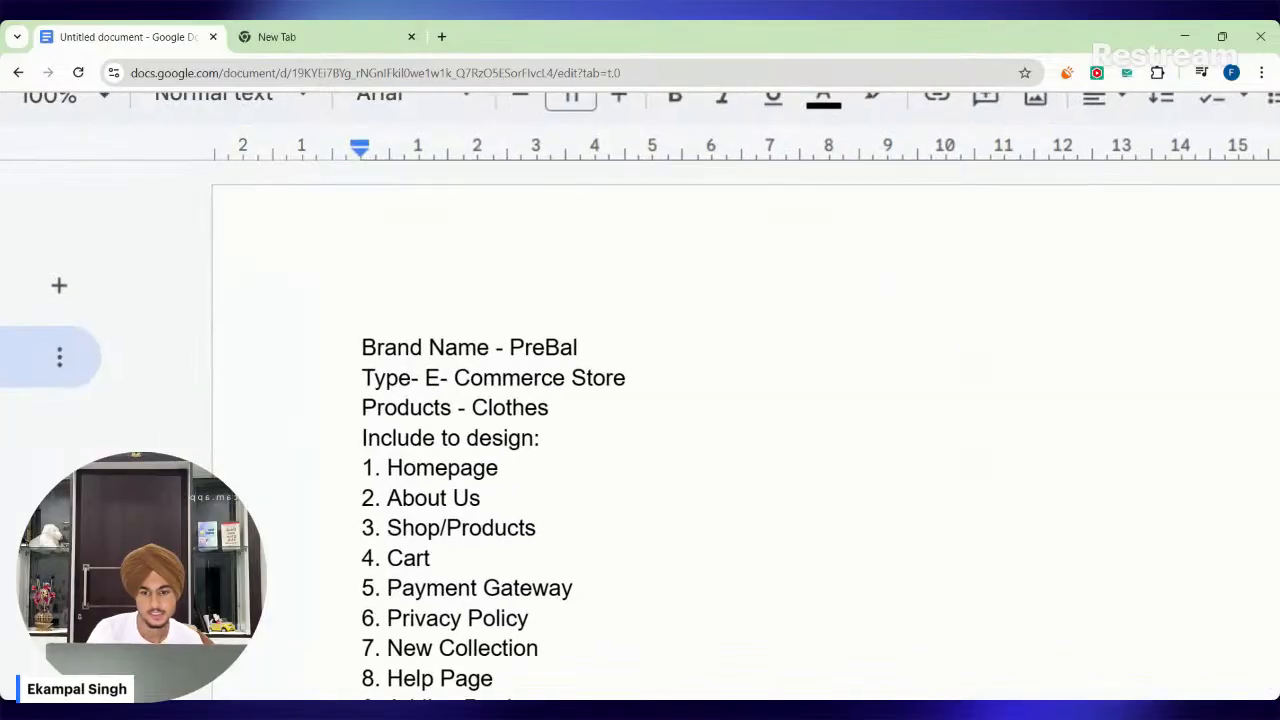
scroll(388, 368, up, 4)
scroll(640, 396, right, 1)
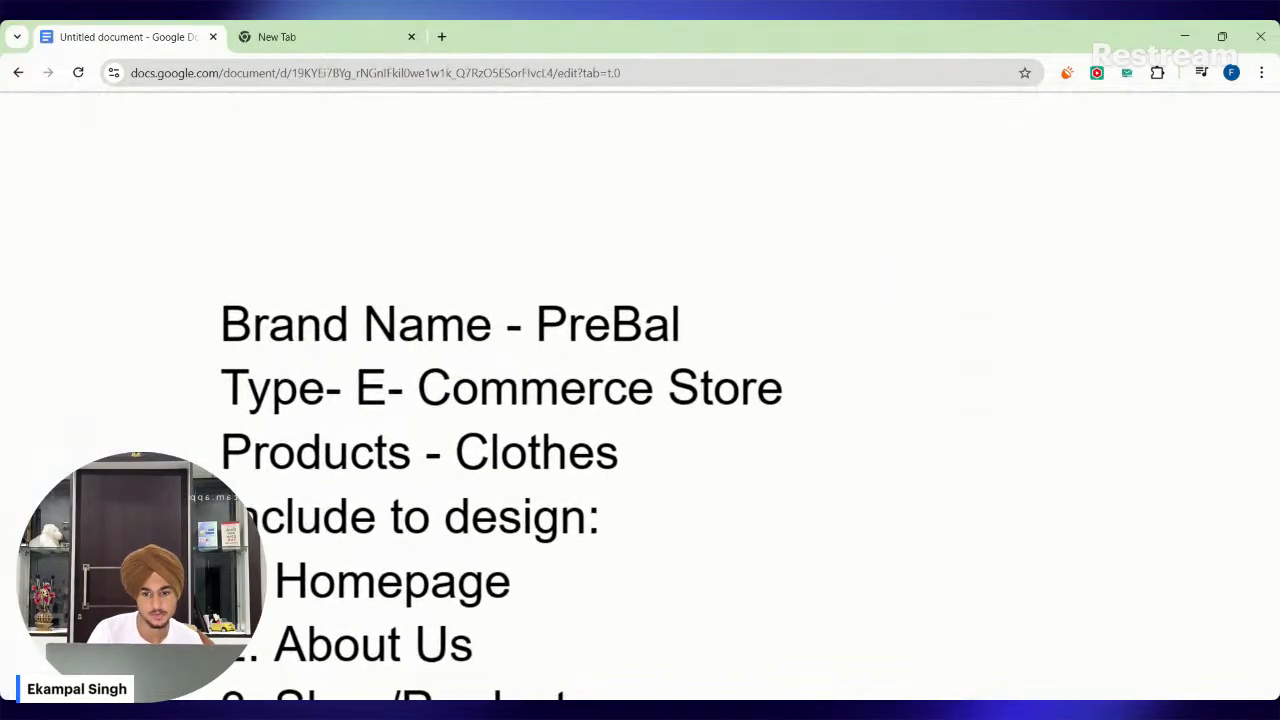
scroll(500, 490, down, 1)
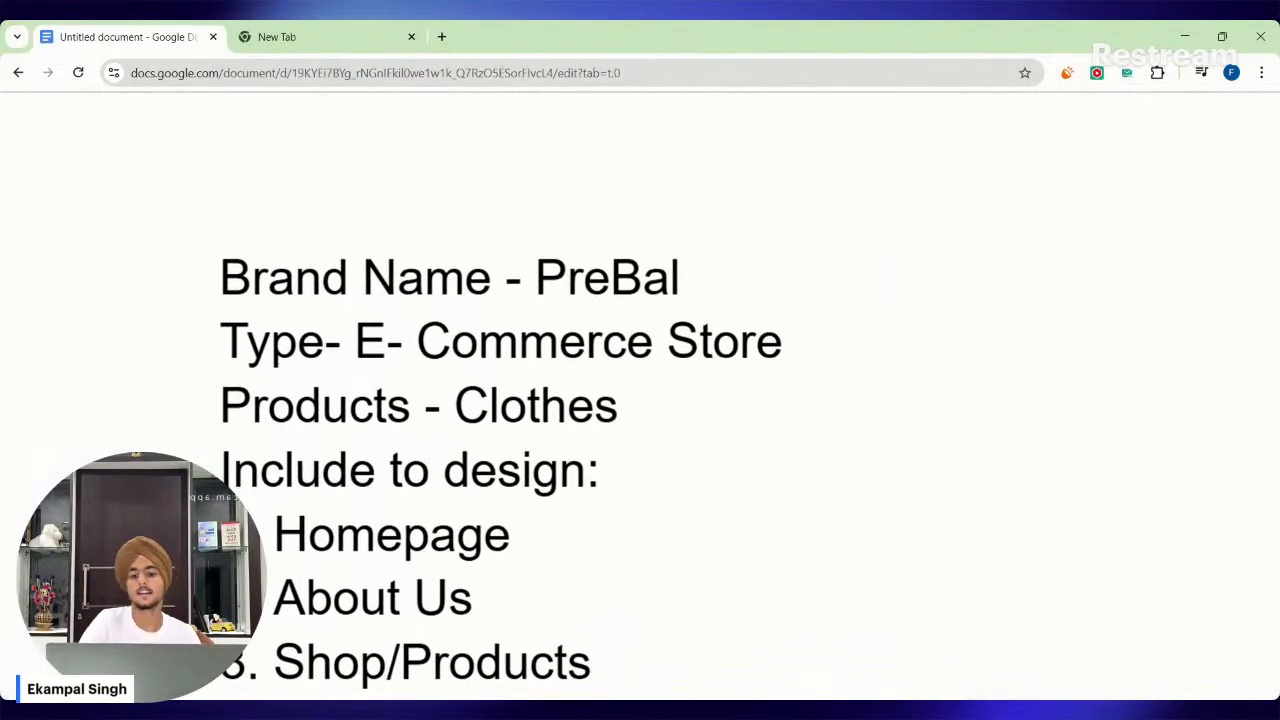
drag(523, 280, 670, 280)
click(672, 280)
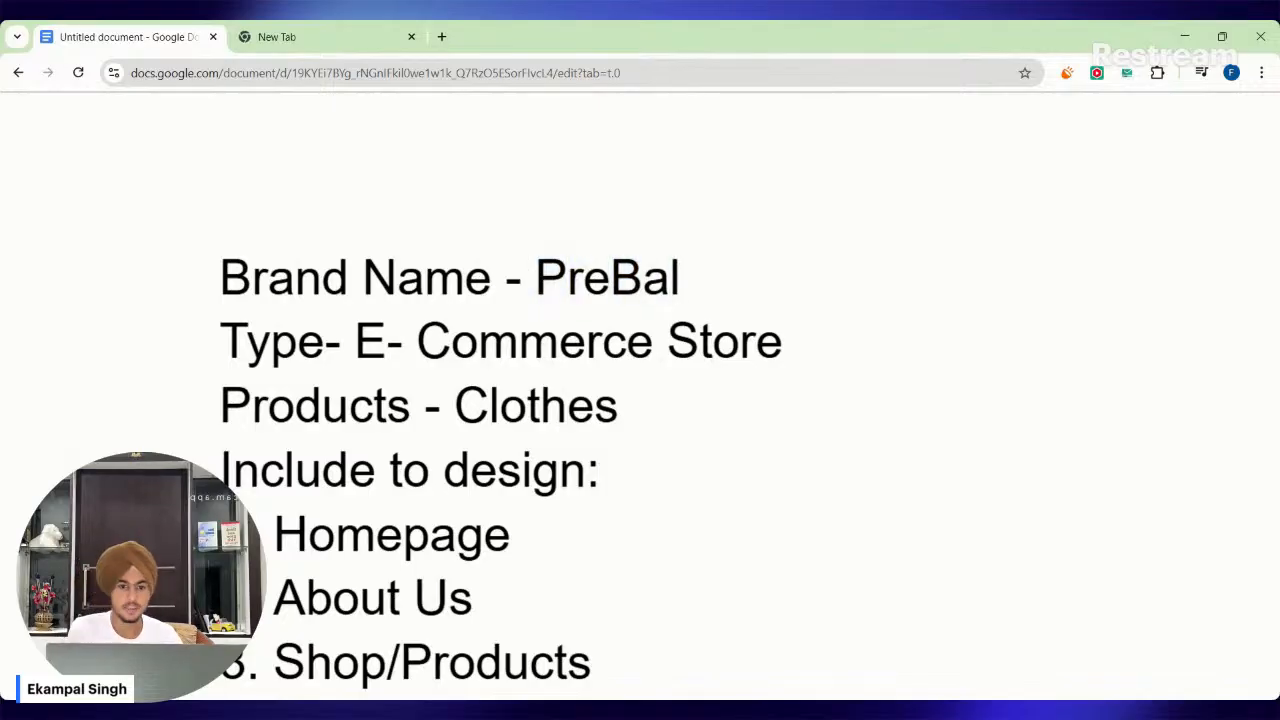
drag(536, 280, 642, 280)
click(673, 280)
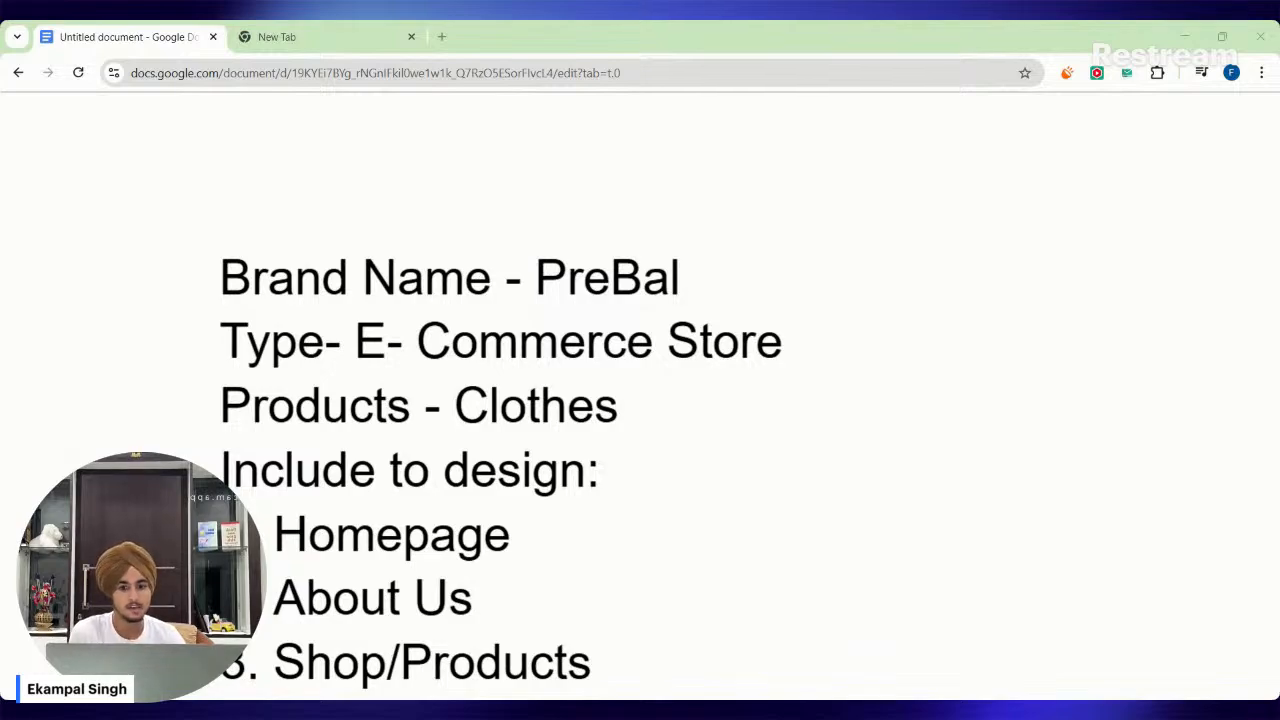
Review the Type line of the brief, highlighting the words "E- Commerce Store".
drag(220, 340, 712, 340)
click(713, 342)
click(667, 342)
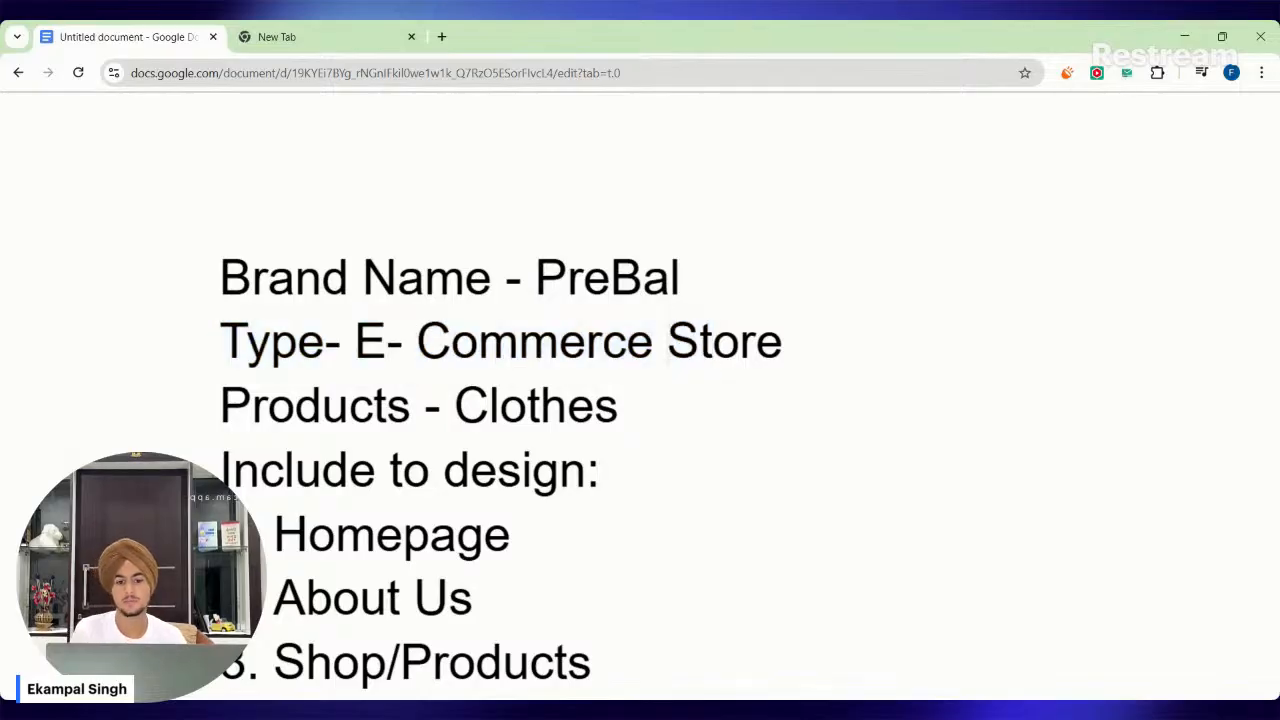
drag(417, 342, 666, 342)
key(shift+Left)
key(Right)
key(Left)
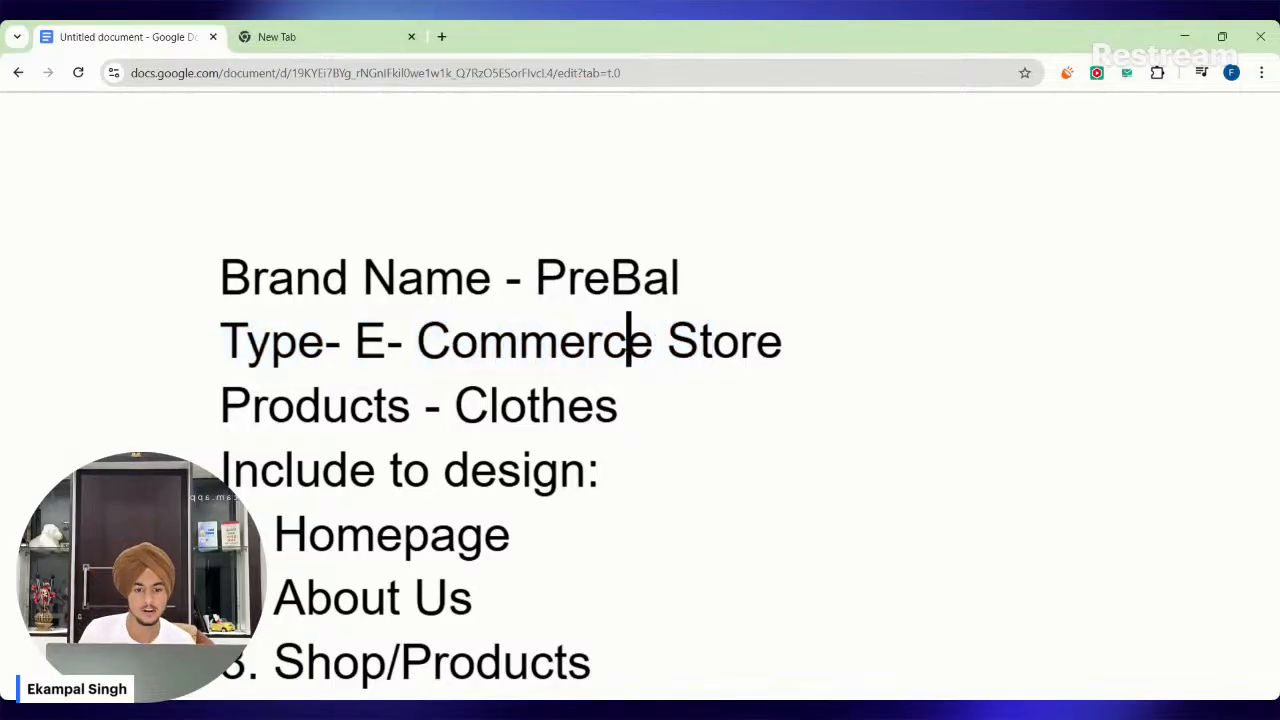
key(Right)
key(shift+Left)
key(shift+Left)
key(shift+Left)
key(shift+Left)
key(shift+Left)
key(shift+Left)
key(shift+Left)
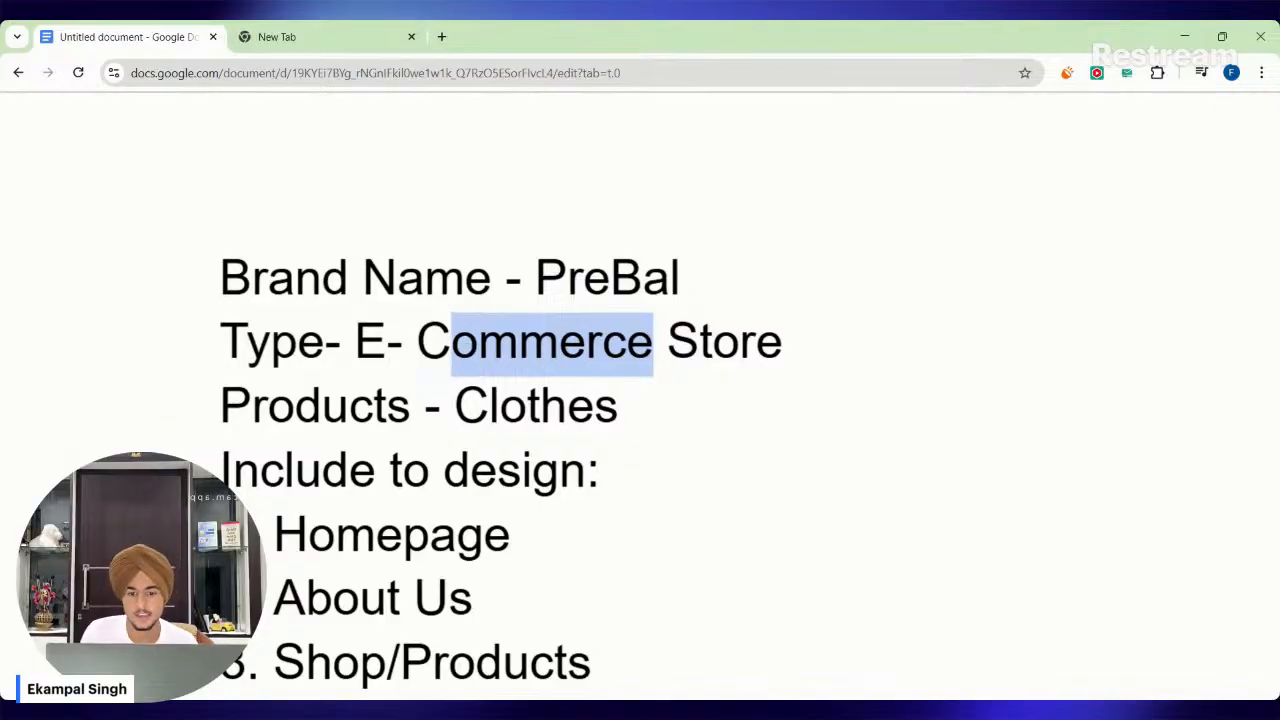
key(Left)
key(Left)
key(shift+Right)
key(shift+Right)
key(shift+Right)
key(shift+Right)
key(shift+Right)
key(shift+Right)
key(shift+Right)
key(shift+Right)
key(shift+Right)
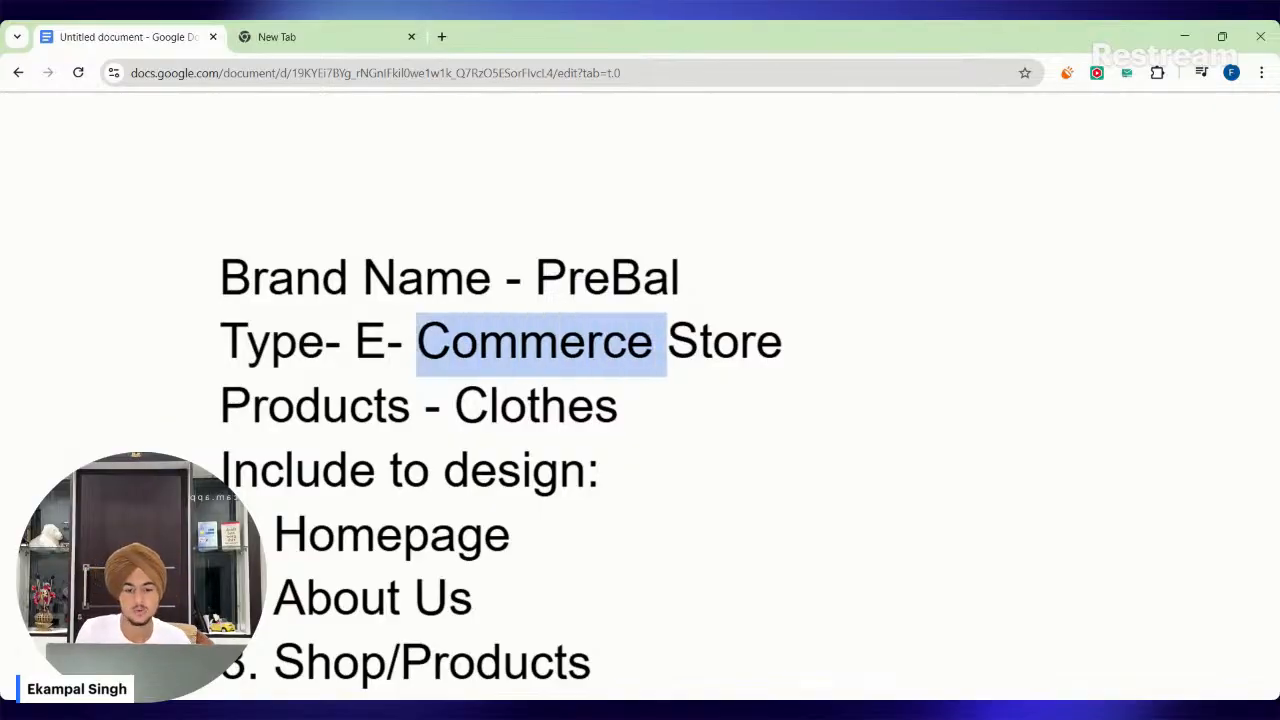
key(Right)
key(ctrl+Right)
key(ctrl+shift+Left)
key(Left)
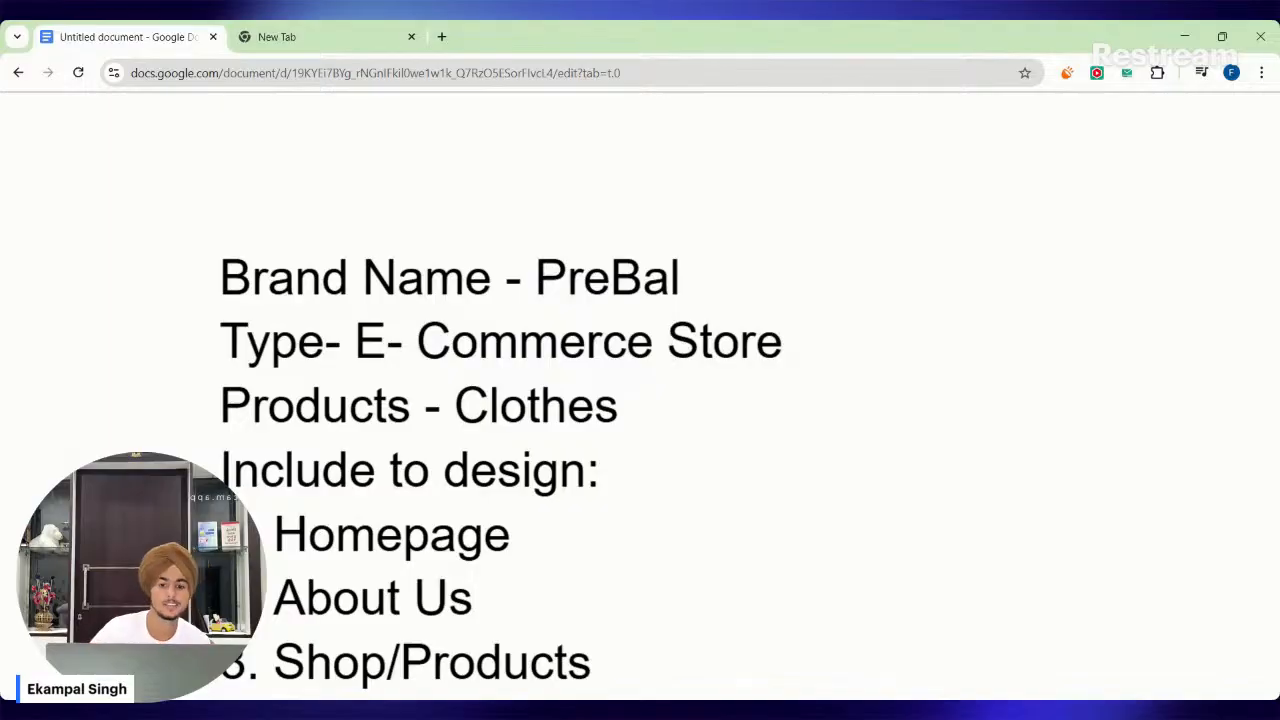
double_click(519, 341)
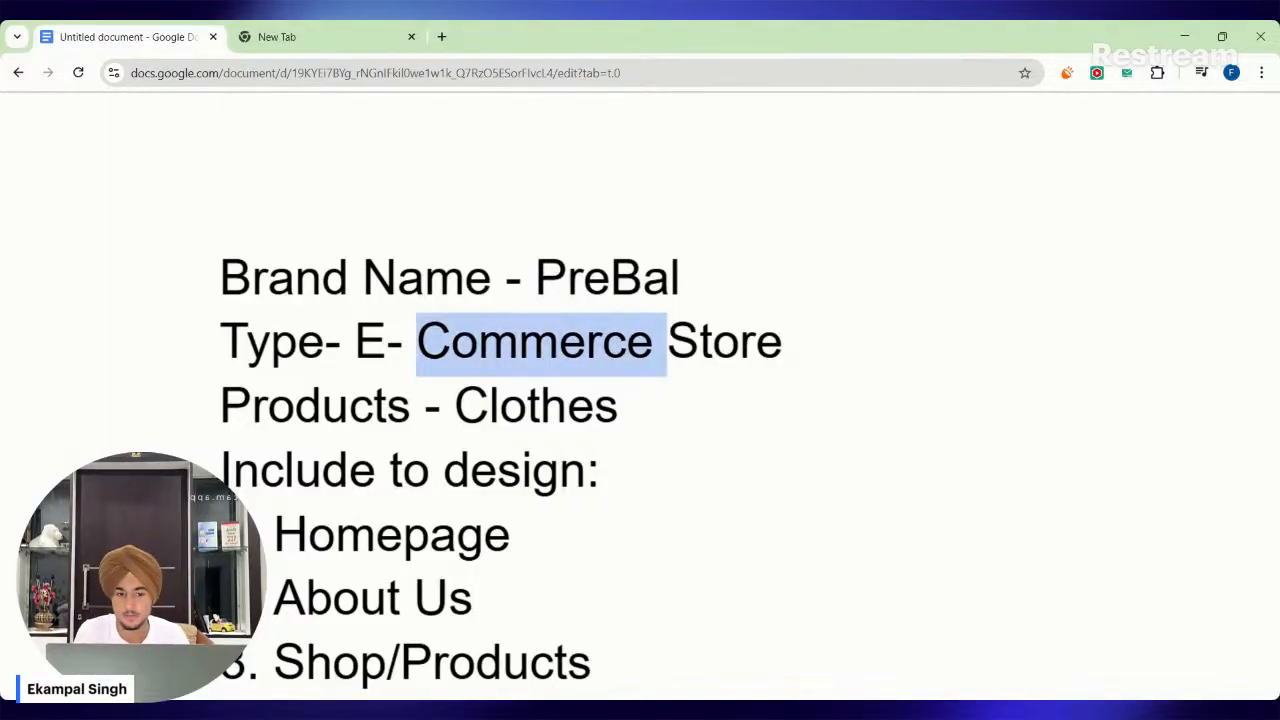
click(519, 341)
drag(355, 341, 783, 341)
click(783, 341)
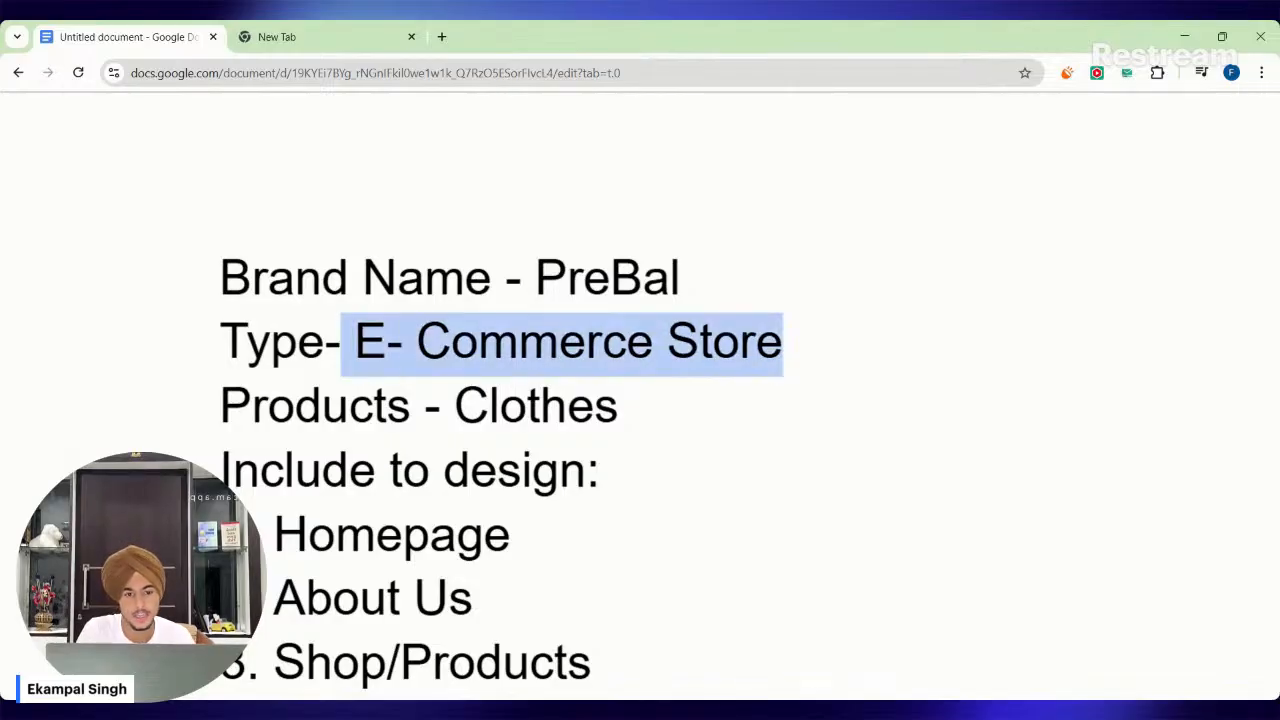
Review the Products line and the start of the "Include to design" list.
click(758, 341)
drag(220, 405, 595, 405)
click(414, 405)
click(621, 405)
scroll(640, 400, down, 1)
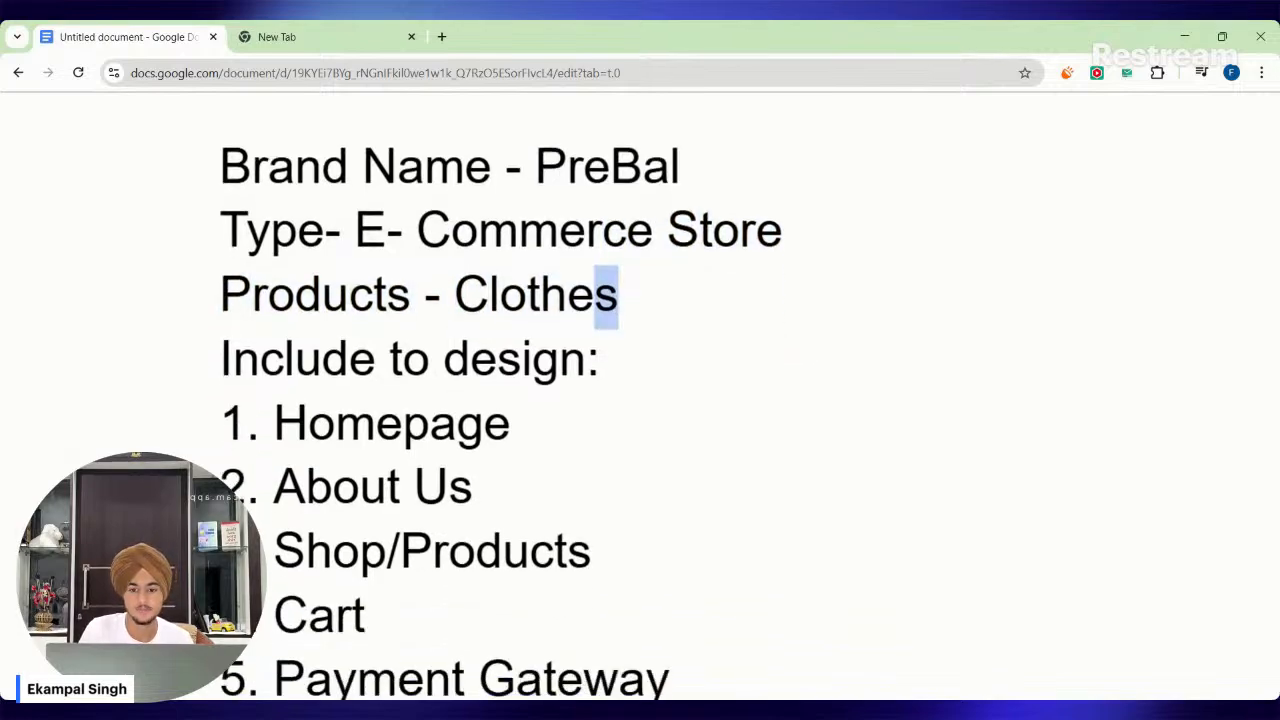
drag(220, 358, 537, 422)
click(515, 420)
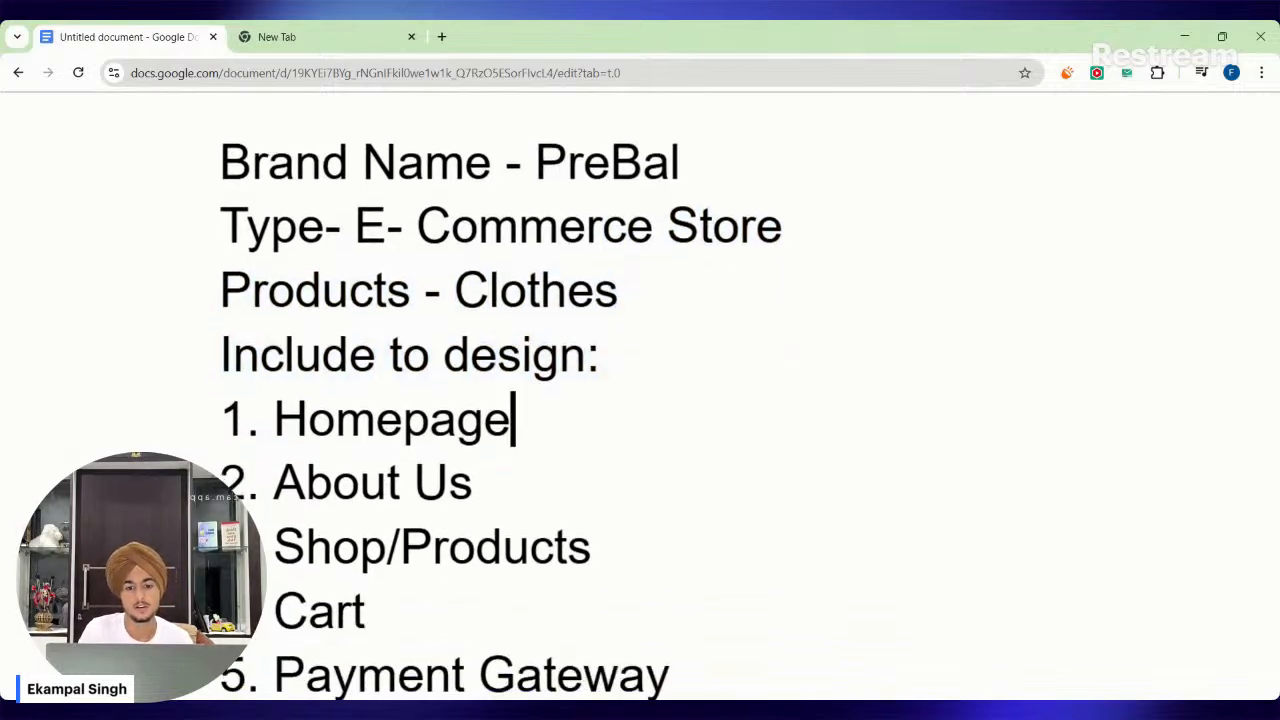
scroll(640, 400, down, 4)
scroll(640, 400, up, 3)
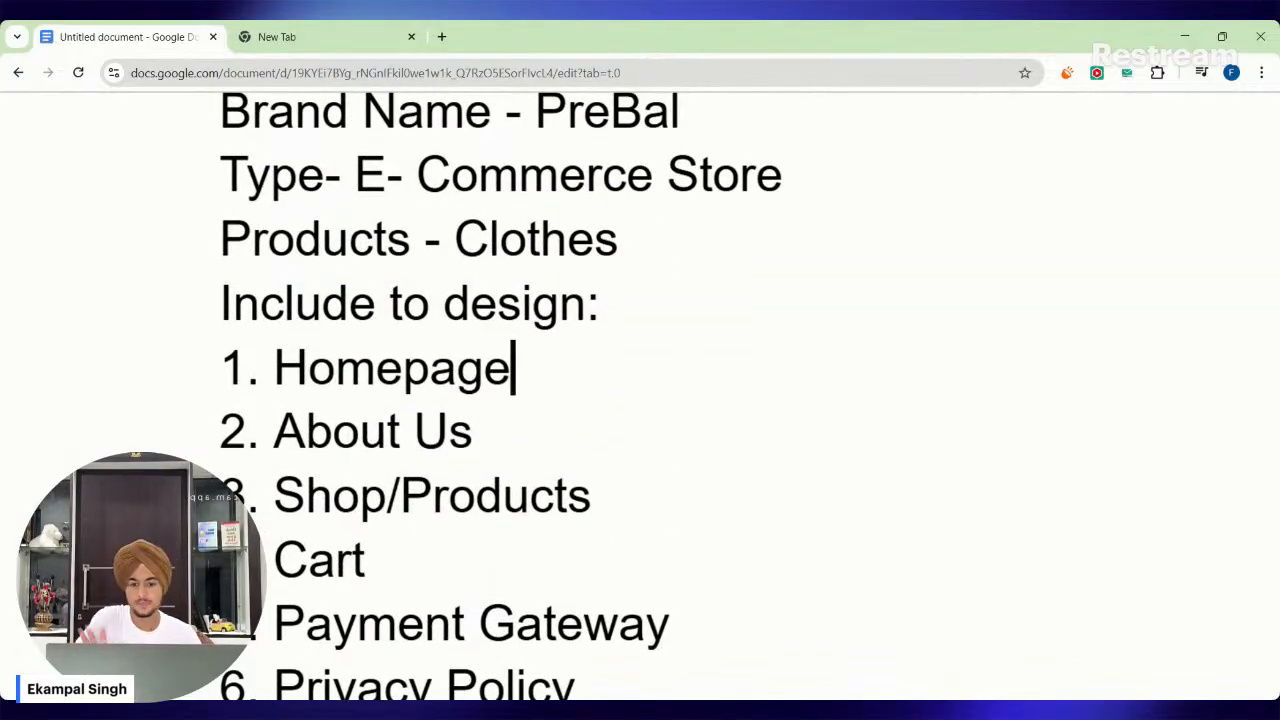
Highlight the Homepage entry in the design list while reviewing it.
drag(275, 368, 538, 368)
click(538, 368)
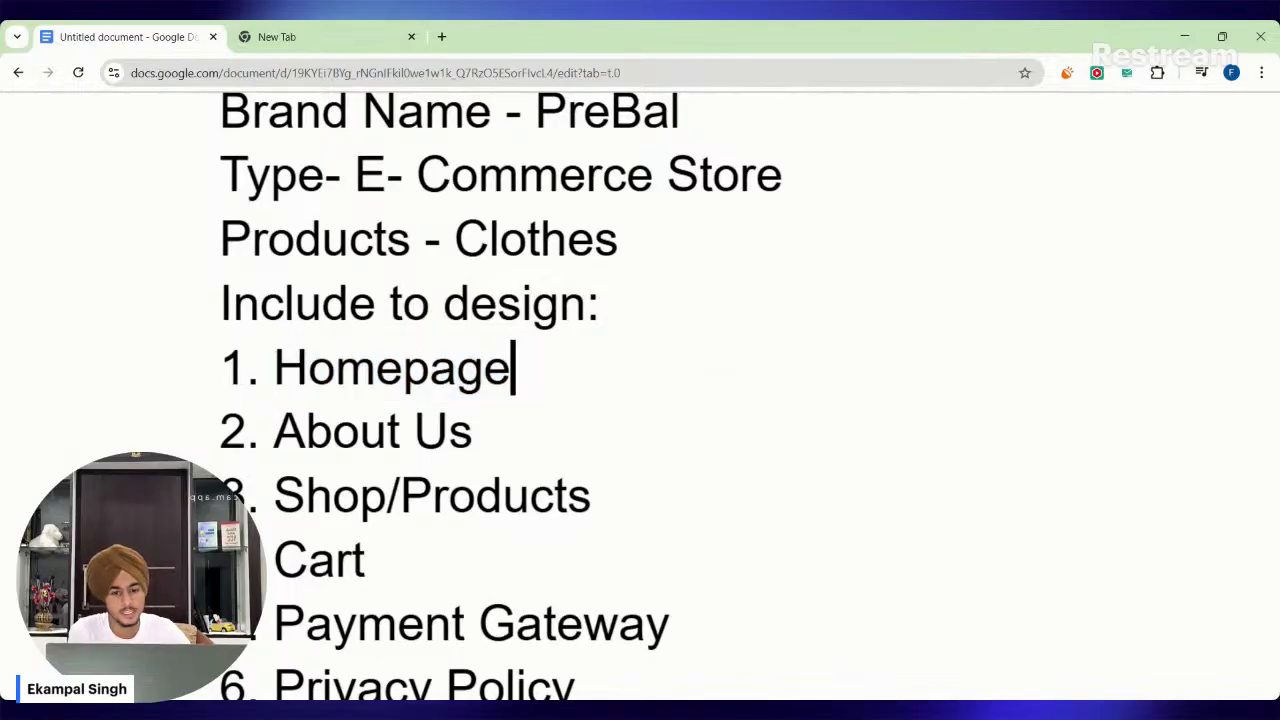
key(Left)
key(Right)
key(shift+Left)
key(shift+Left)
key(shift+Left)
key(shift+Left)
key(shift+Left)
key(shift+Left)
key(shift+Left)
key(shift+Left)
key(Left)
scroll(640, 400, down, 1)
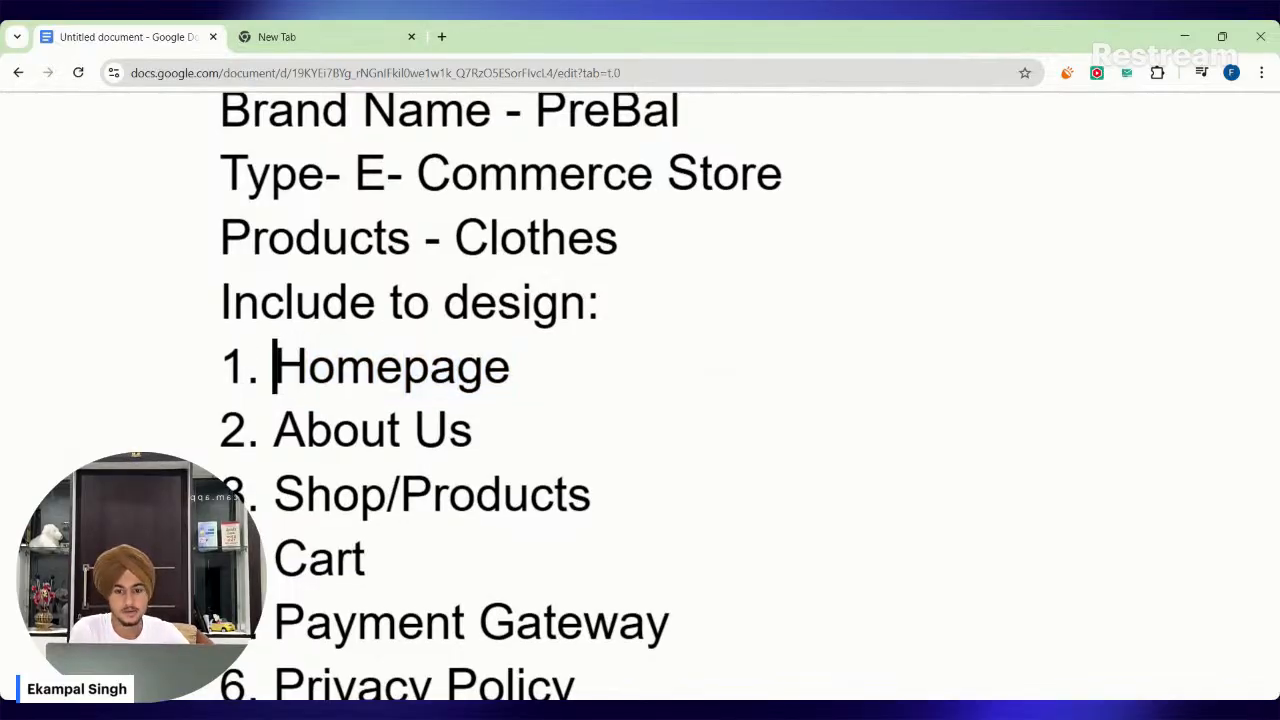
Review the About Us and Shop/Products entries in the design list, highlighting each one in turn.
key(Down)
key(shift+Right)
key(shift+Right)
key(shift+Right)
key(shift+Right)
key(shift+Right)
key(shift+Right)
key(shift+Right)
key(shift+Right)
key(Right)
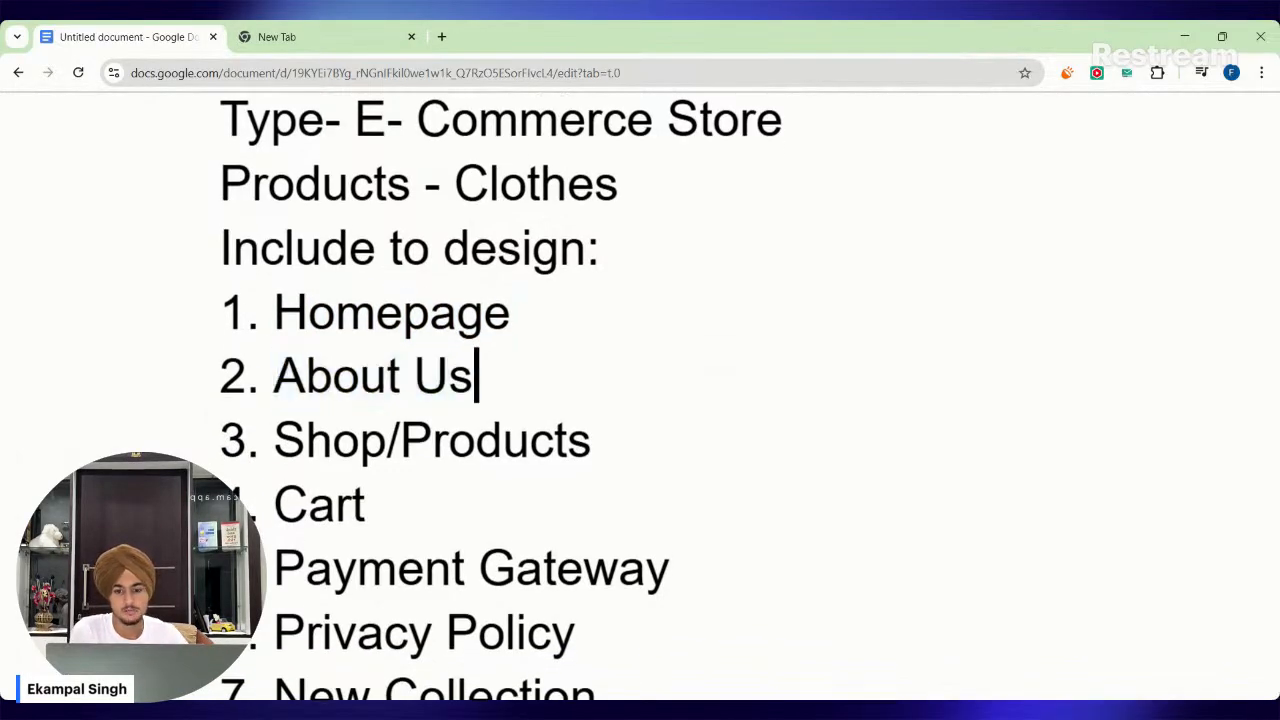
key(Right)
key(shift+Right)
key(shift+Right)
key(shift+Right)
key(shift+Right)
key(shift+Right)
key(shift+Right)
key(shift+Left)
key(shift+Left)
key(shift+Right)
key(shift+Right)
key(shift+Right)
key(shift+Right)
key(shift+Right)
key(shift+Right)
key(shift+Right)
key(shift+Right)
key(shift+Right)
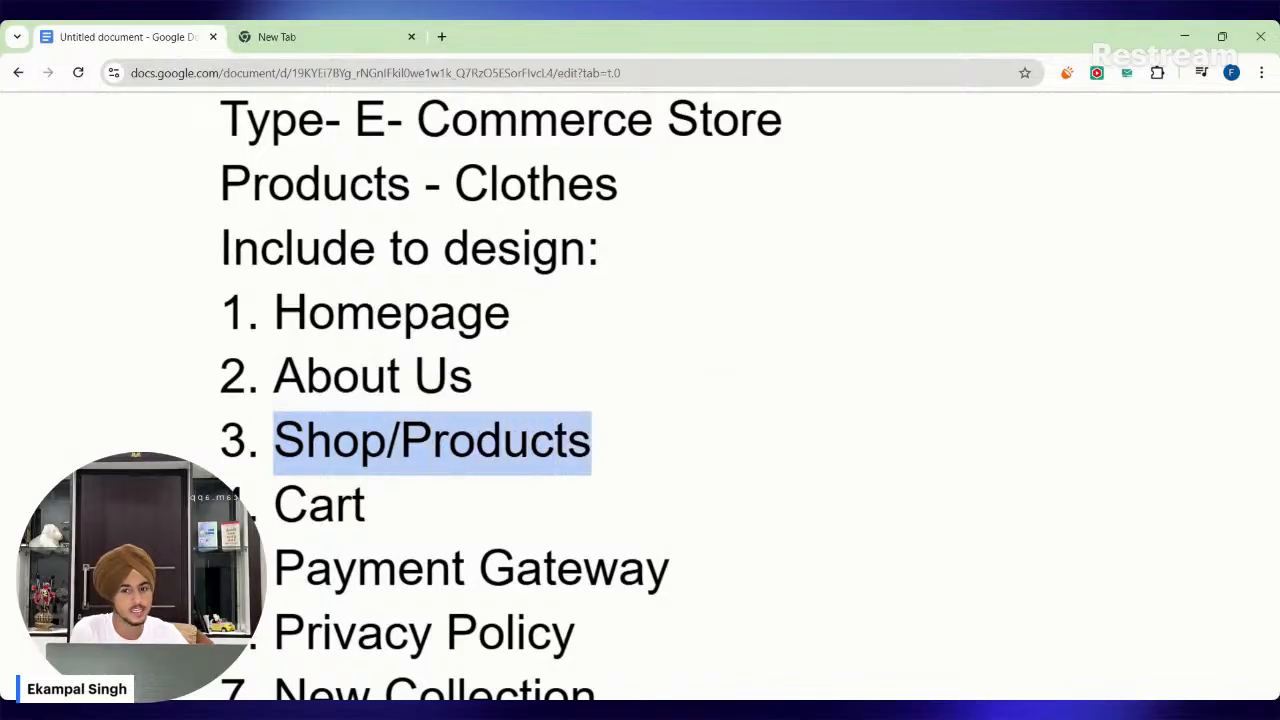
Review the Cart entry of the design list, highlighting its text.
key(Down)
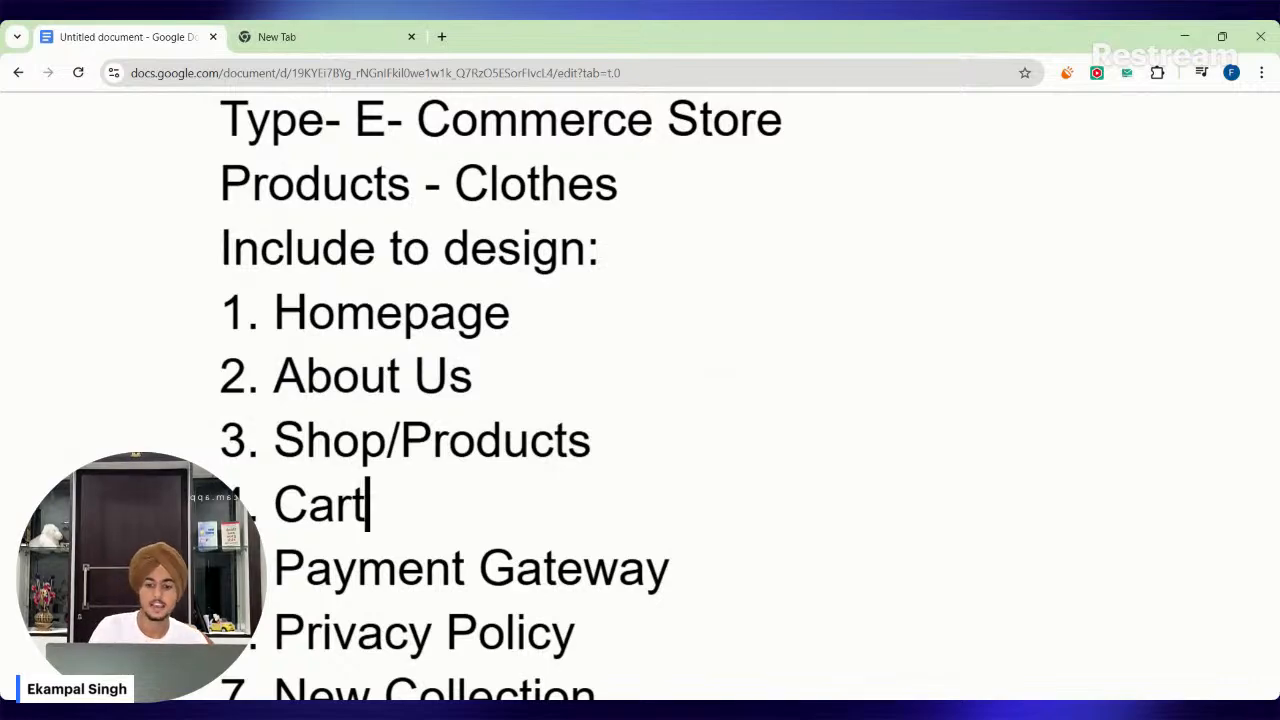
key(shift+Left)
key(shift+Left)
key(shift+Left)
key(shift+Left)
key(Right)
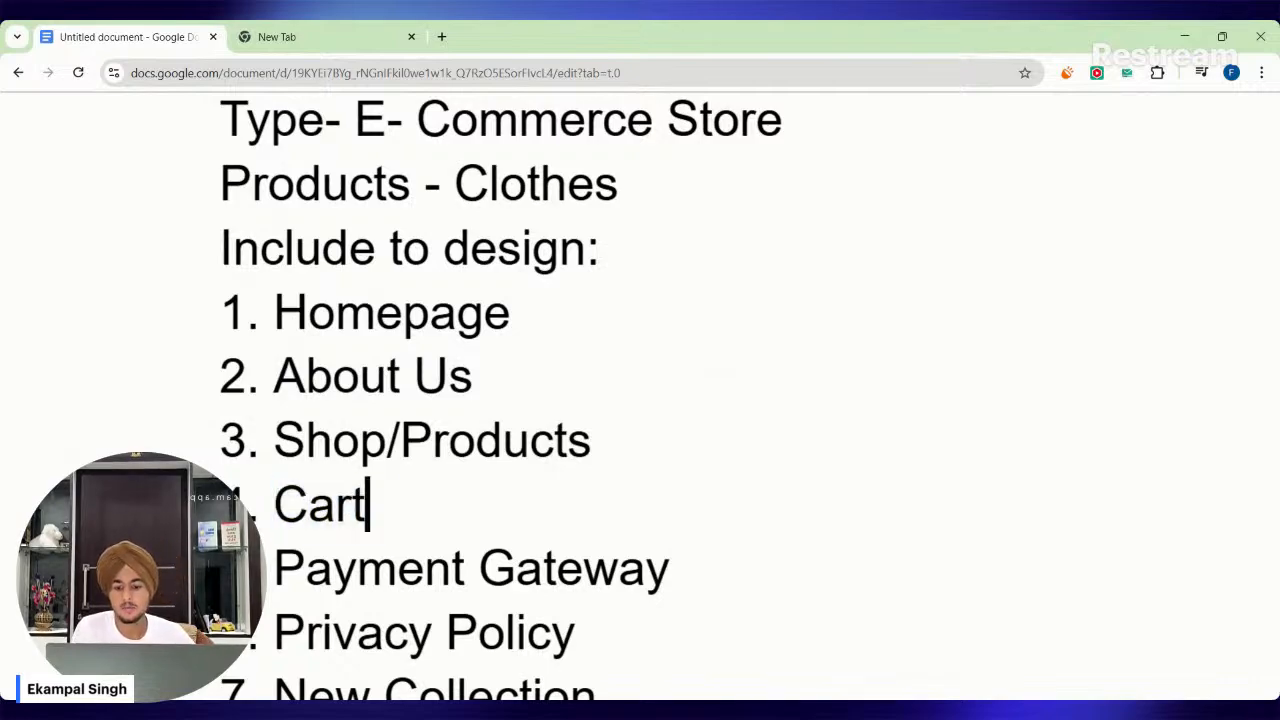
key(shift+Left)
key(shift+Left)
key(shift+Left)
key(shift+Left)
key(Left)
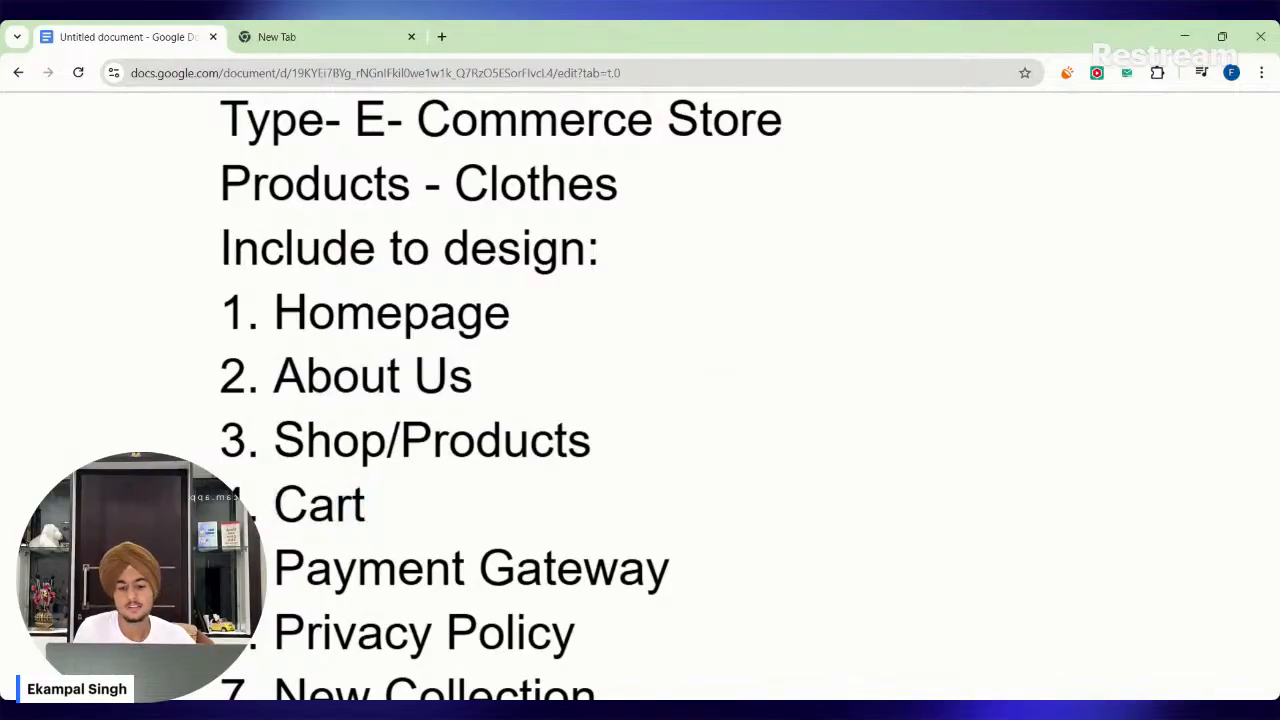
scroll(500, 400, down, 1)
key(shift+Right)
key(shift+Right)
key(shift+Right)
key(shift+Right)
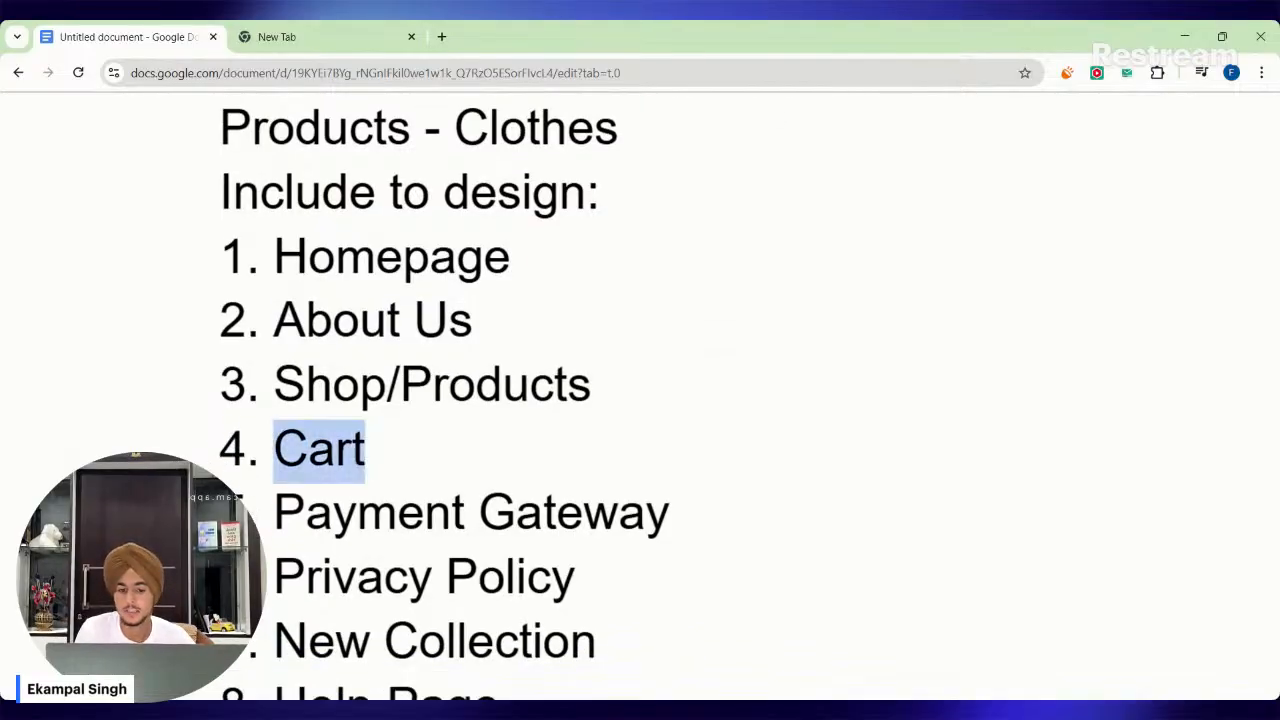
key(Left)
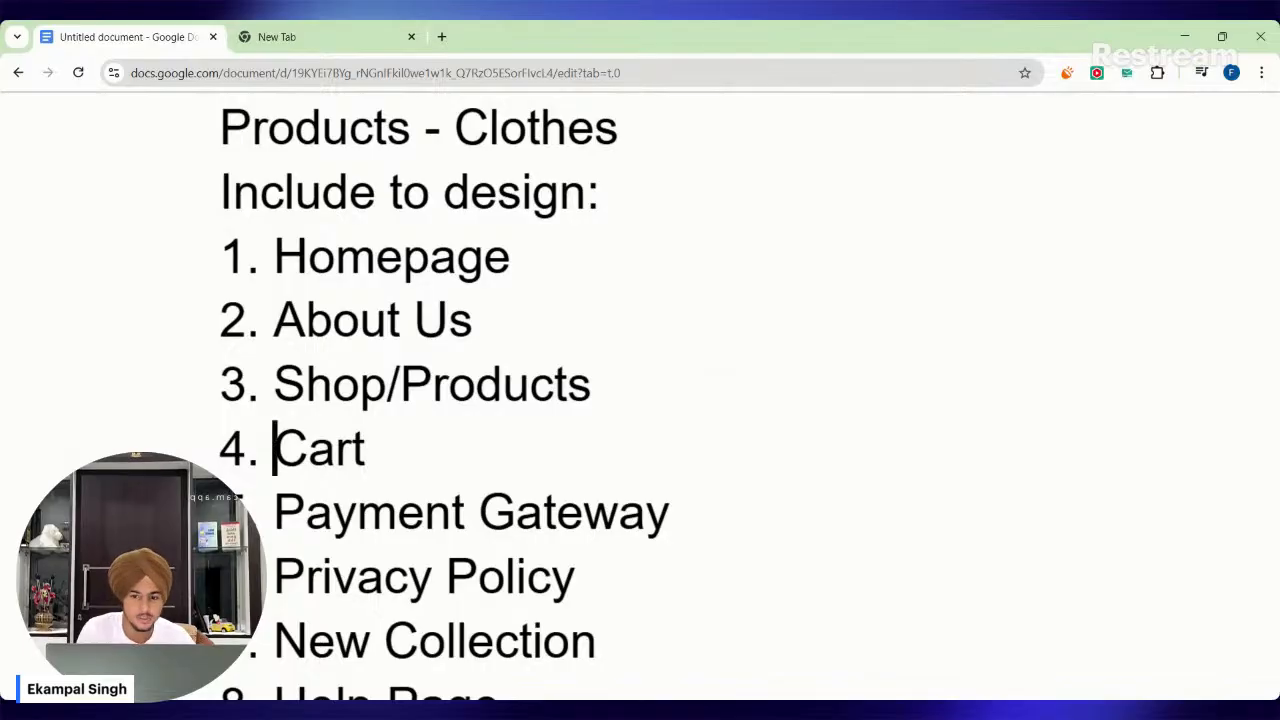
scroll(440, 400, down, 2)
key(shift+Right)
key(shift+Right)
key(shift+Right)
key(shift+Right)
key(Right)
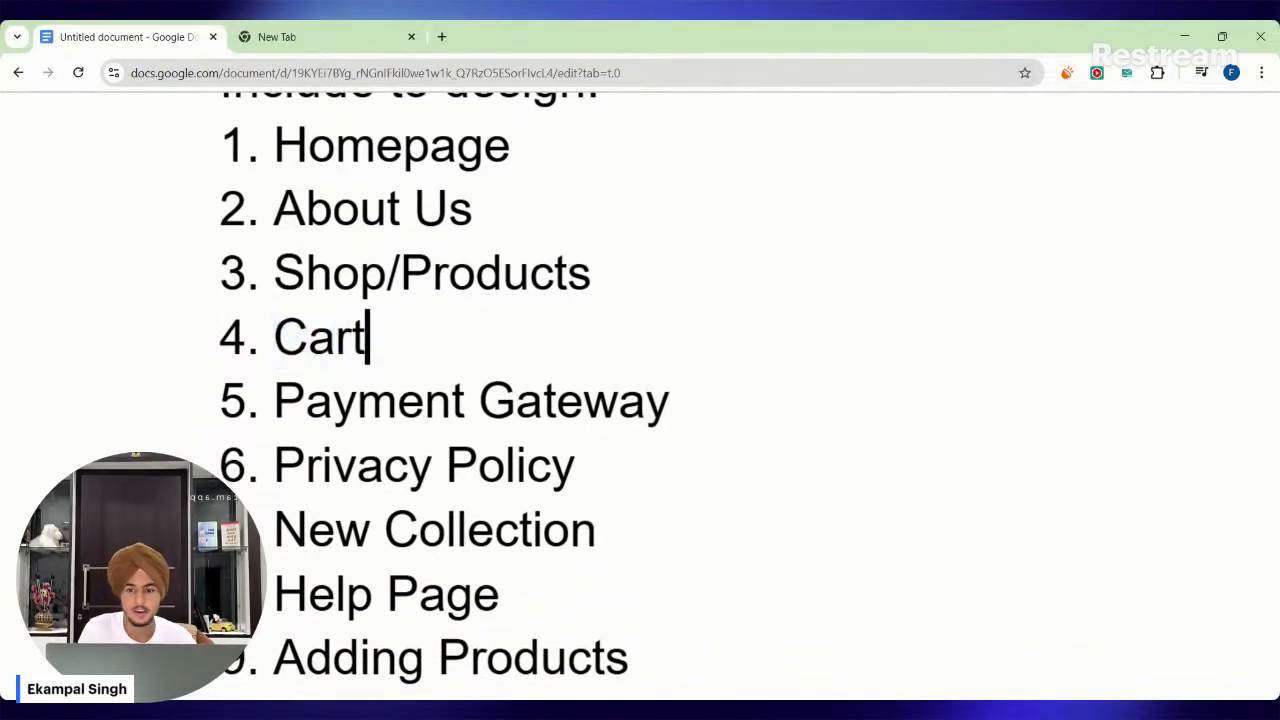
Examine the Payment Gateway entry in the design list, highlighting its words.
scroll(444, 390, down, 1)
key(Right)
key(shift+Right)
key(shift+Right)
key(shift+Right)
key(shift+Right)
key(shift+Right)
key(shift+Right)
key(shift+Right)
key(shift+Right)
key(shift+Right)
key(shift+Right)
key(shift+Right)
key(shift+Right)
key(shift+Right)
key(shift+Right)
key(shift+Right)
key(shift+Right)
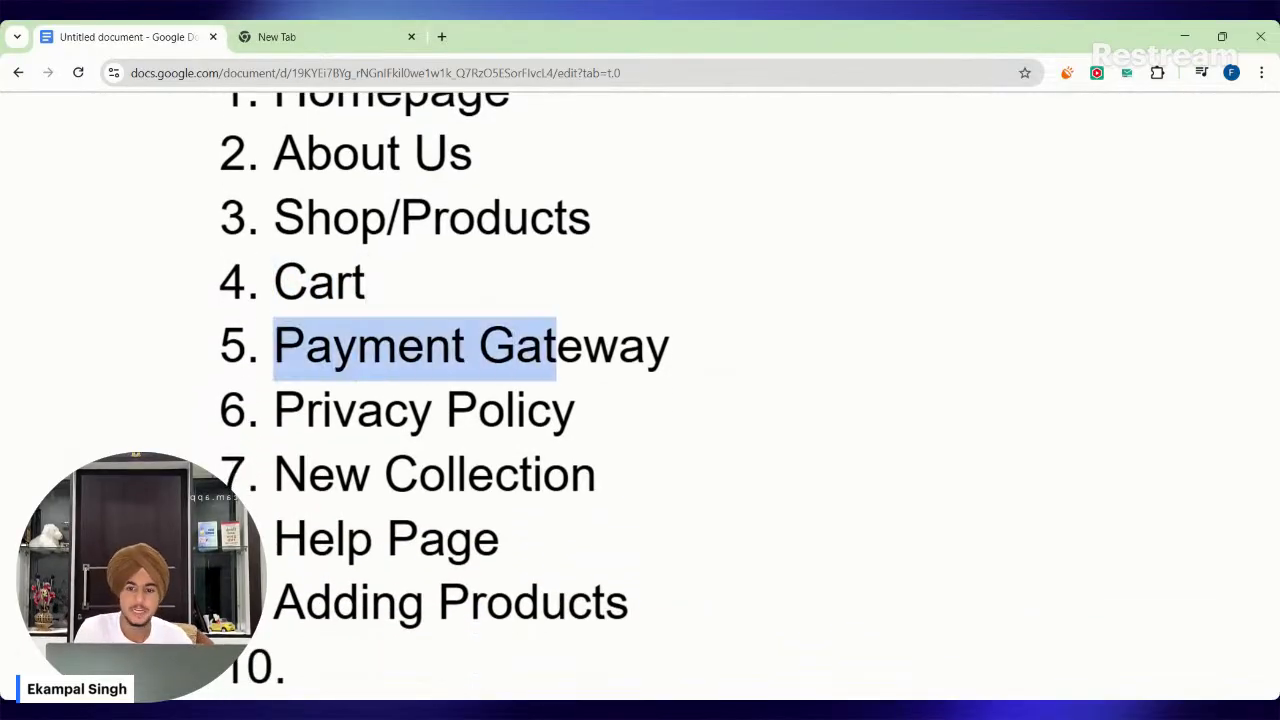
double_click(668, 347)
drag(668, 347, 420, 411)
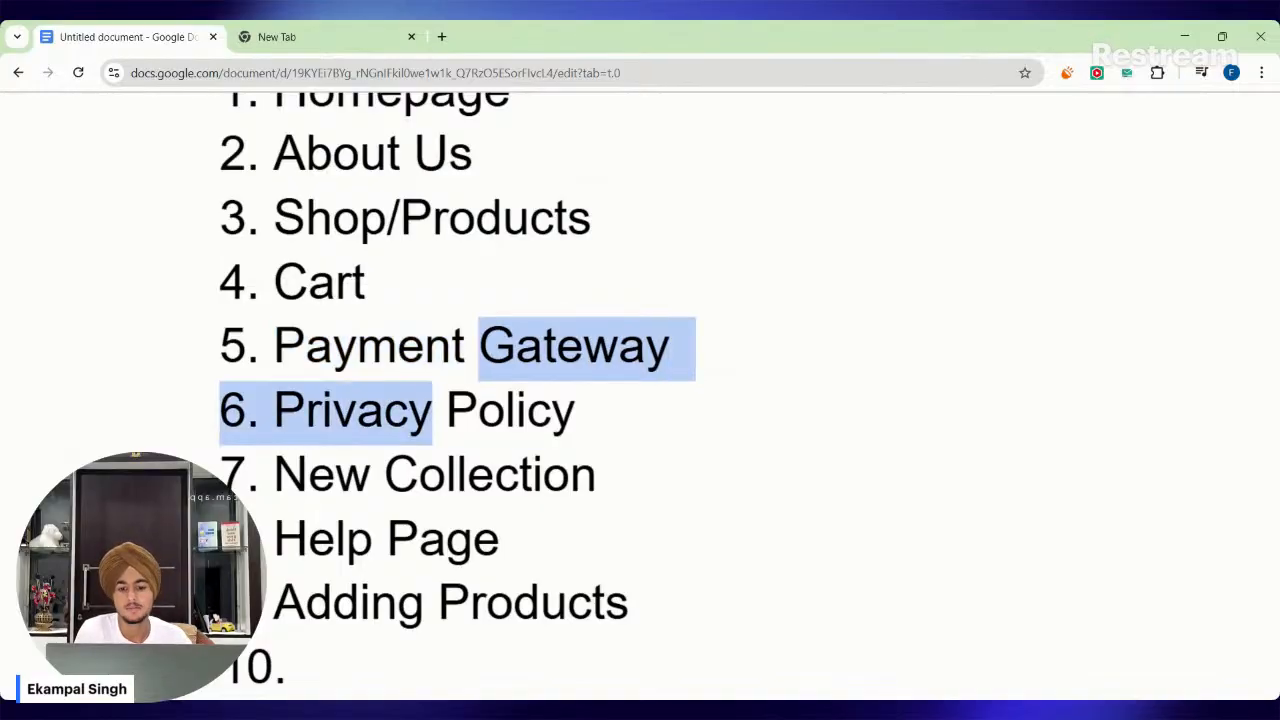
click(361, 347)
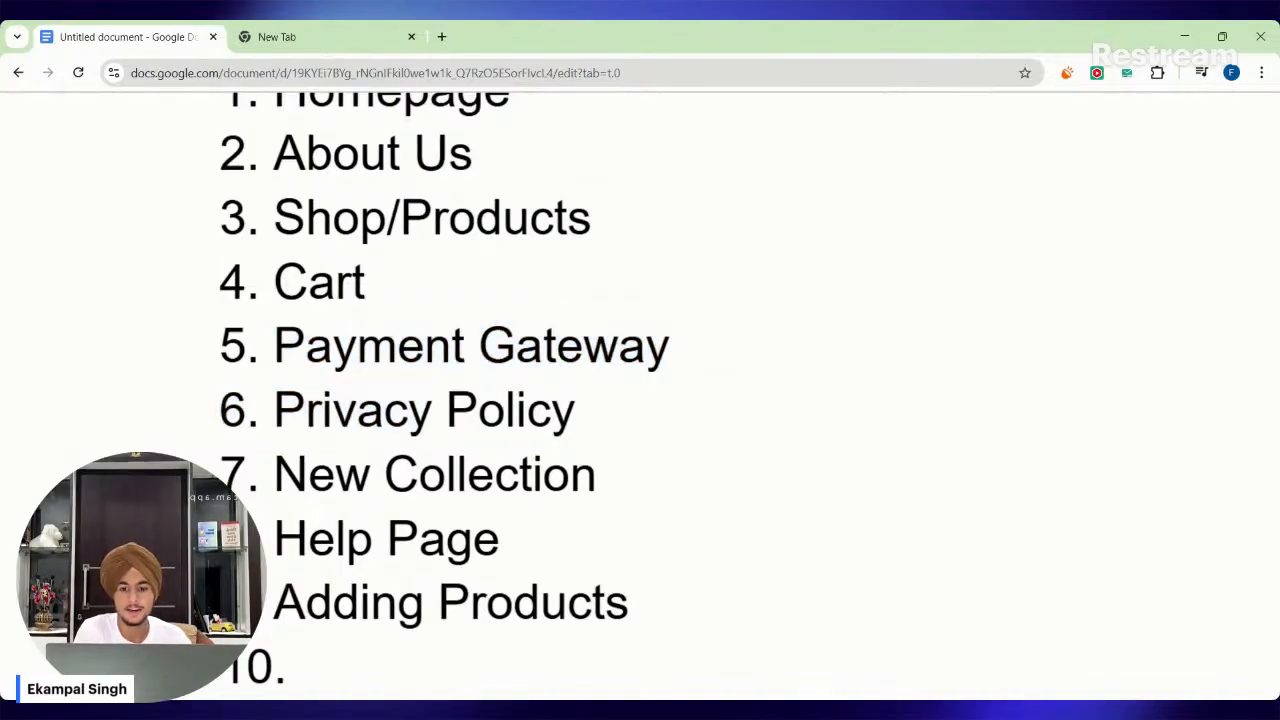
drag(275, 347, 670, 347)
key(Right)
key(ctrl+shift+Left)
key(ctrl+shift+Left)
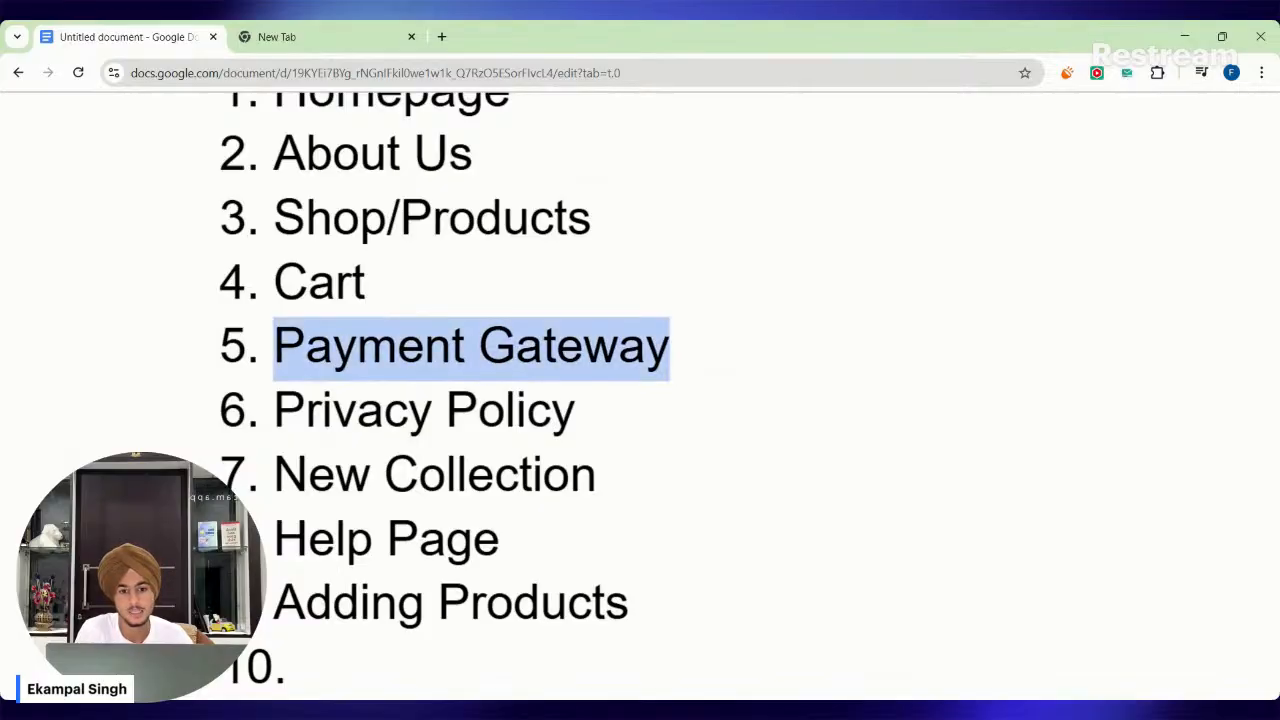
click(334, 347)
drag(275, 347, 670, 347)
key(Right)
key(ctrl+shift+Left)
key(ctrl+shift+Left)
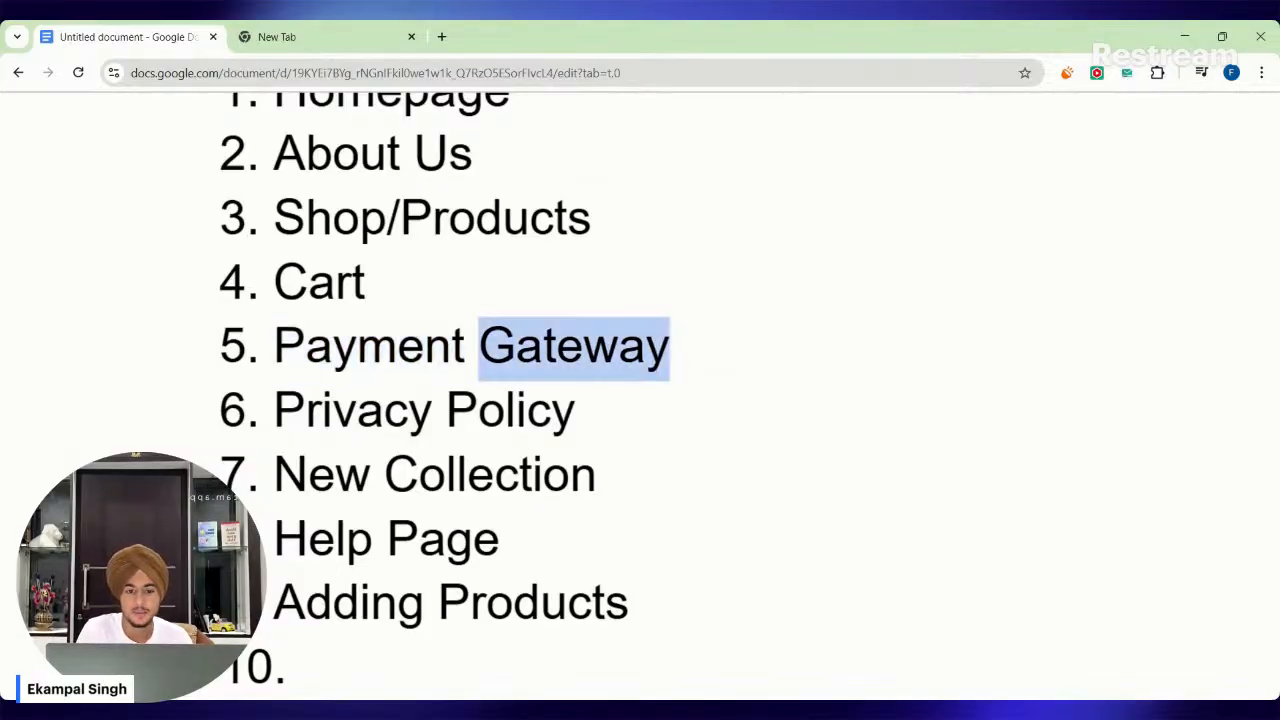
click(334, 347)
drag(275, 347, 672, 347)
click(308, 347)
click(672, 347)
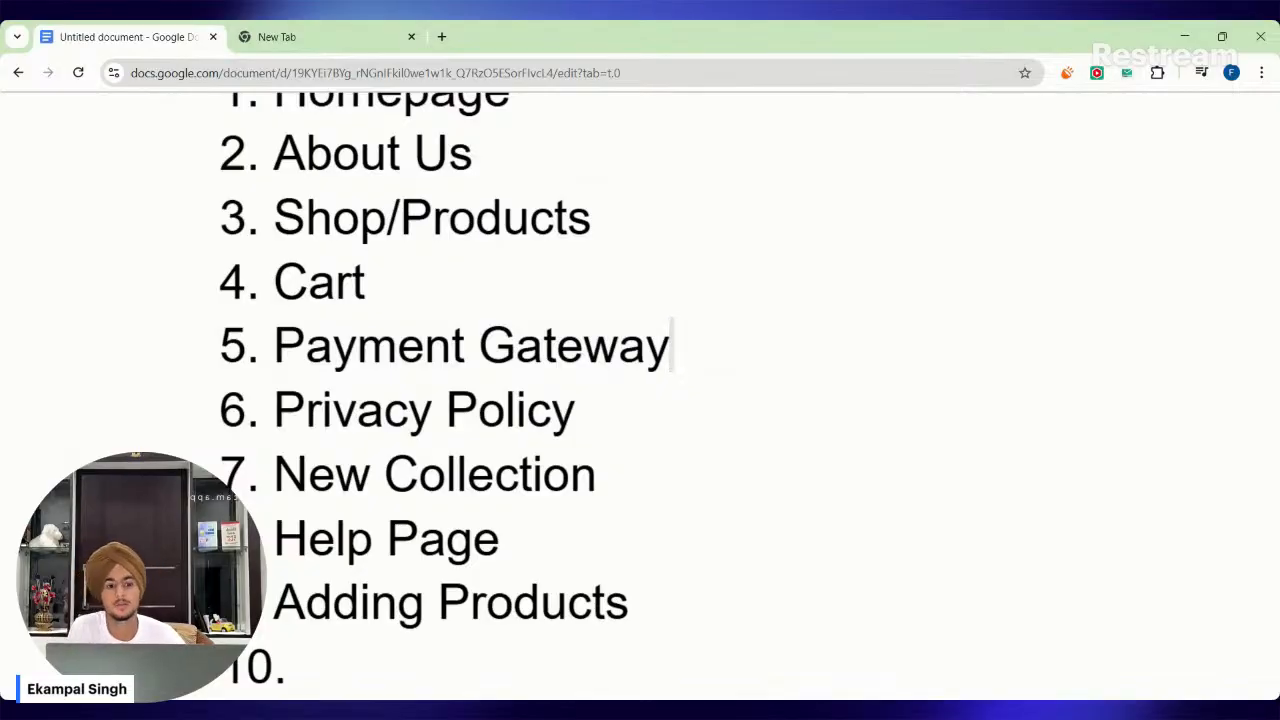
key(shift+Left)
key(shift+Right)
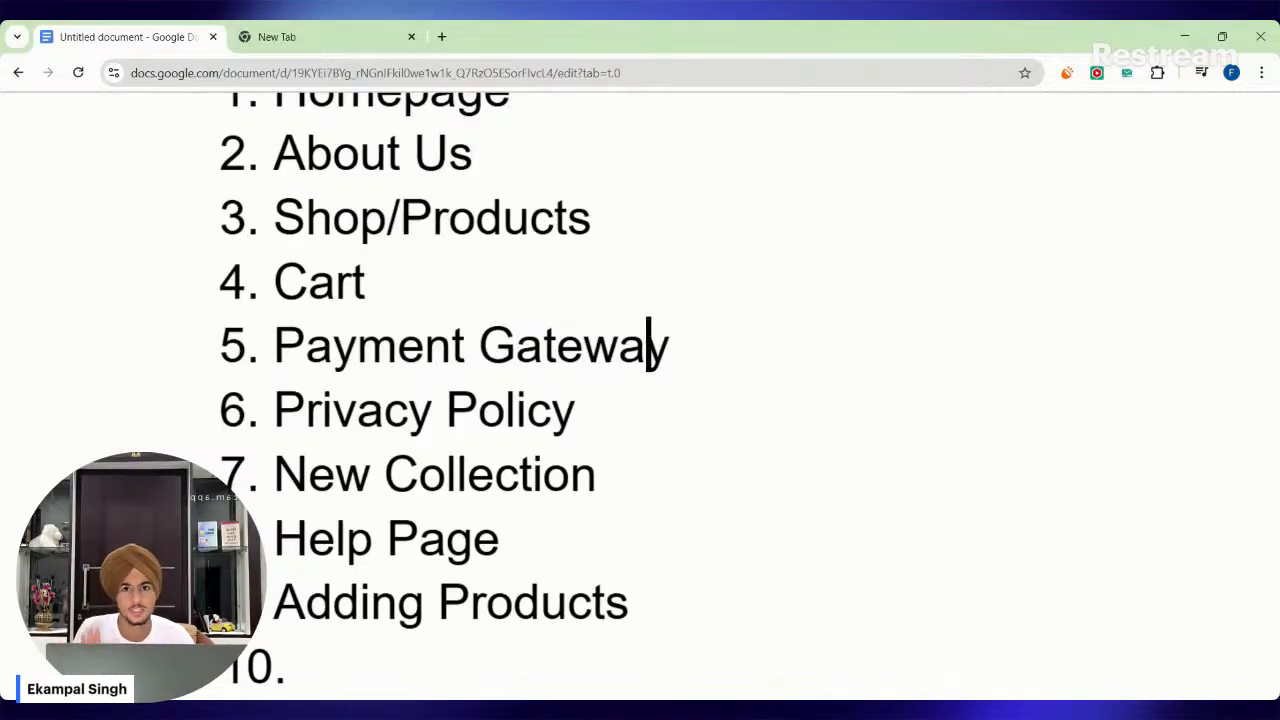
Review the Privacy Policy entry in the design list, highlighting its text.
key(shift+Home)
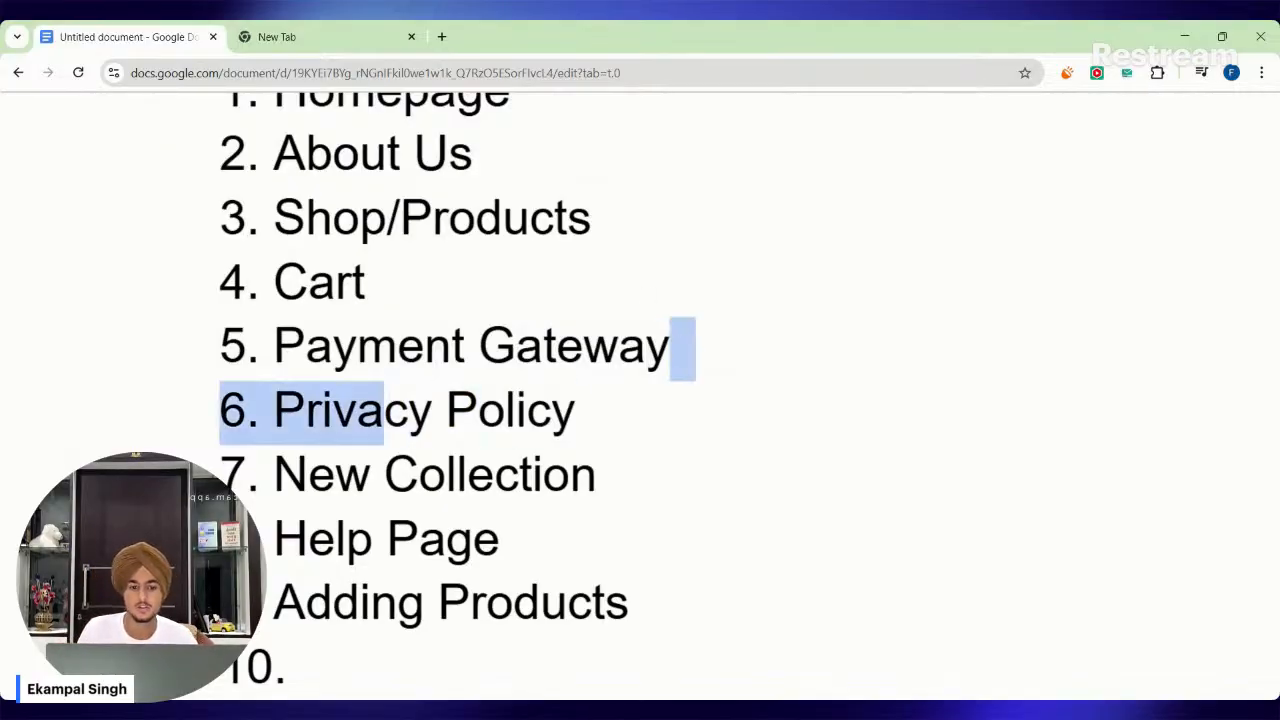
key(Left)
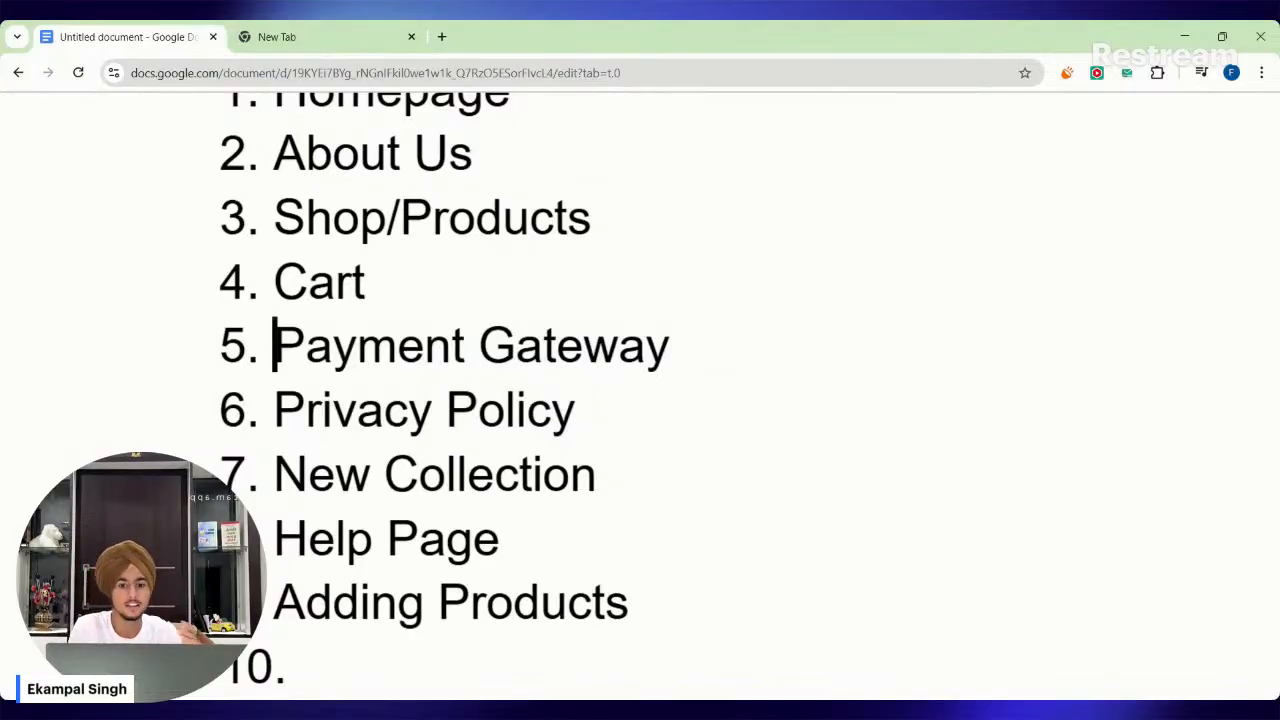
scroll(444, 334, down, 1)
drag(276, 300, 577, 300)
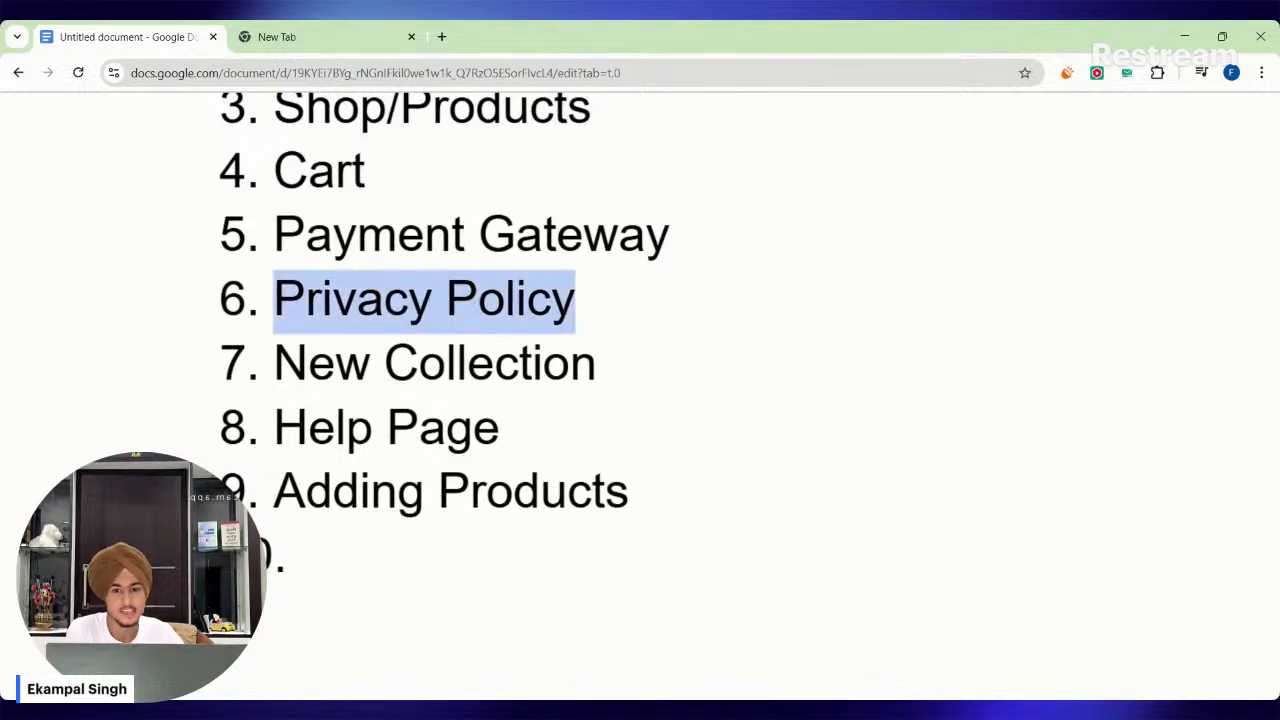
click(580, 300)
double_click(572, 300)
click(577, 300)
triple_click(572, 300)
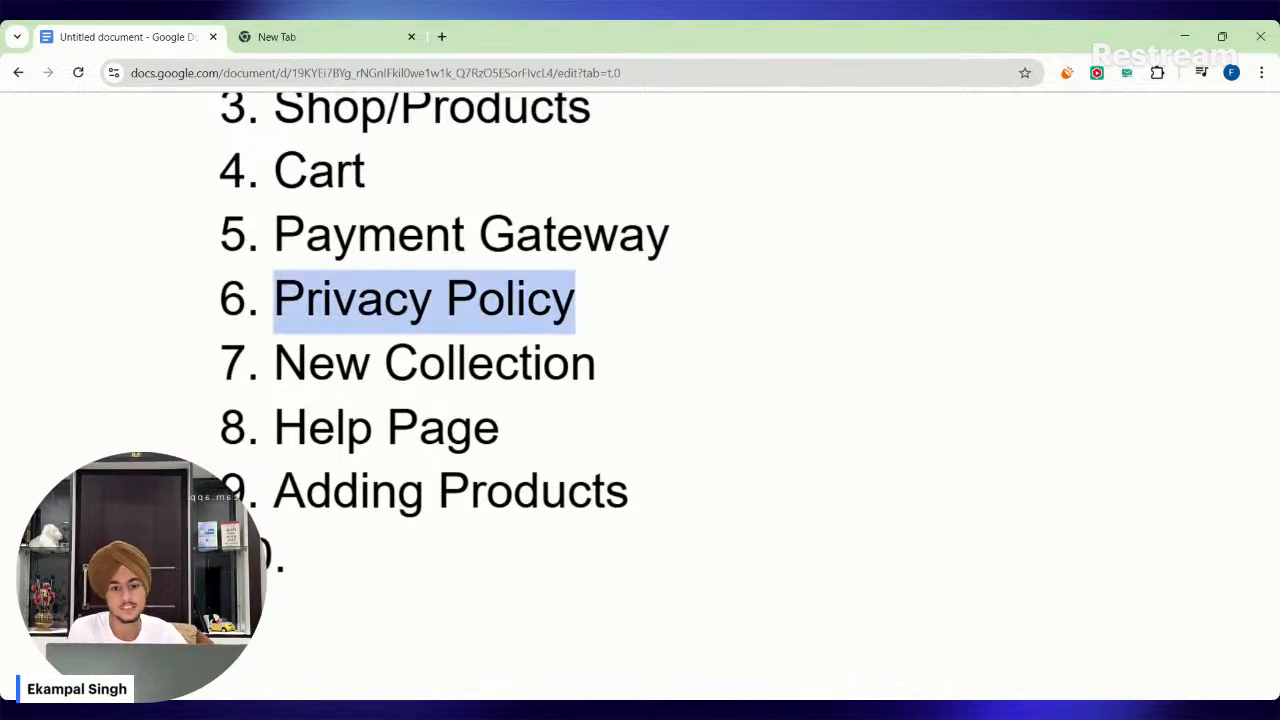
click(334, 300)
drag(276, 300, 577, 300)
triple_click(573, 300)
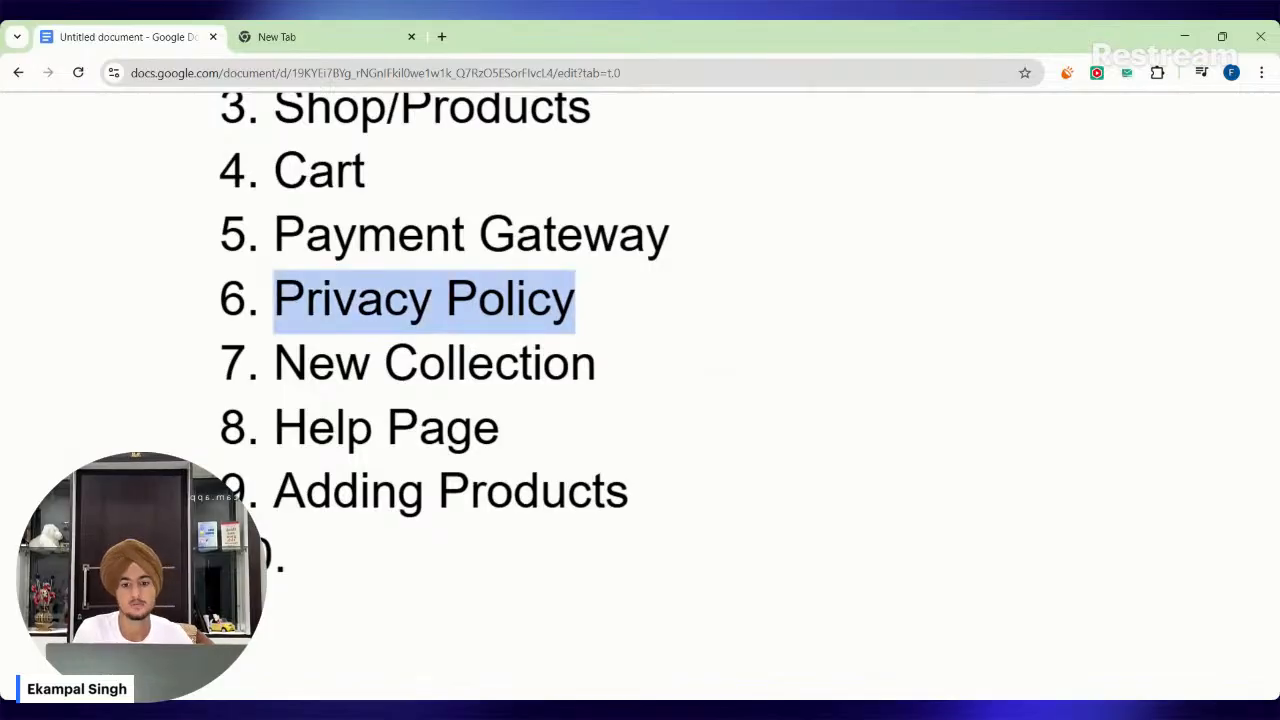
click(361, 300)
drag(276, 300, 577, 302)
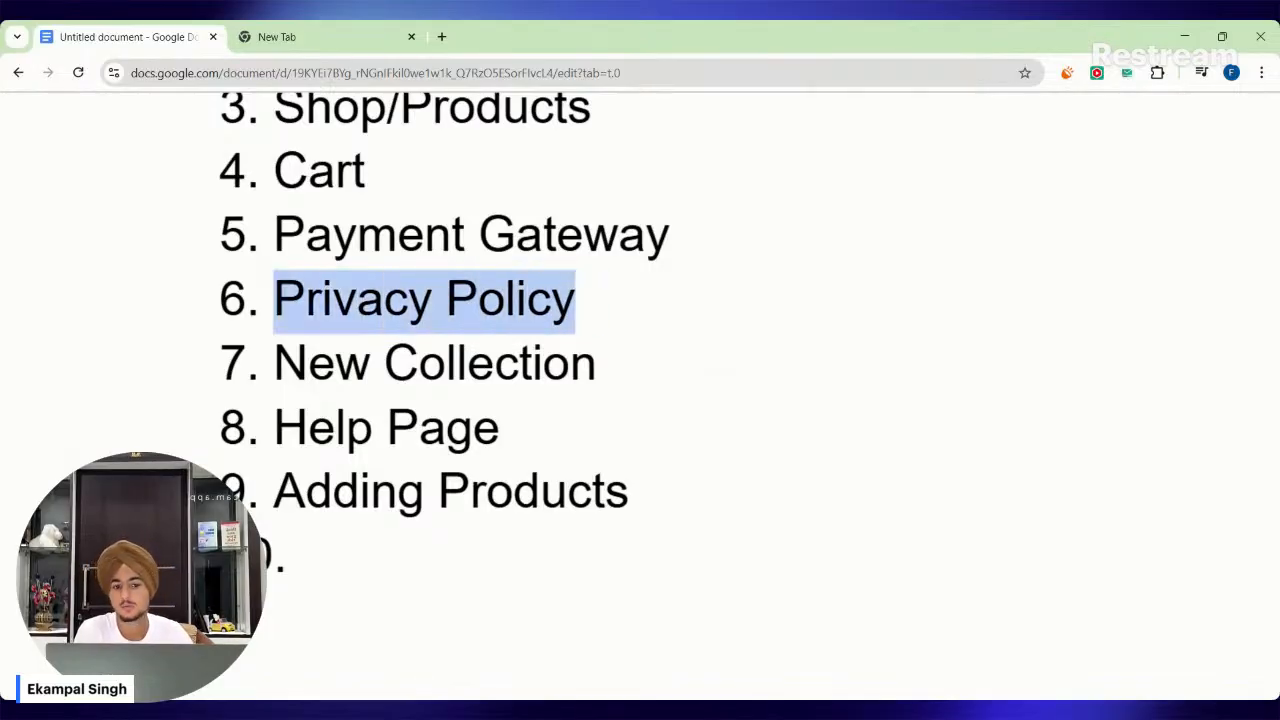
triple_click(574, 300)
click(308, 300)
Review the New Collection entry in the design list, highlighting the full entry and its first word.
scroll(308, 300, down, 1)
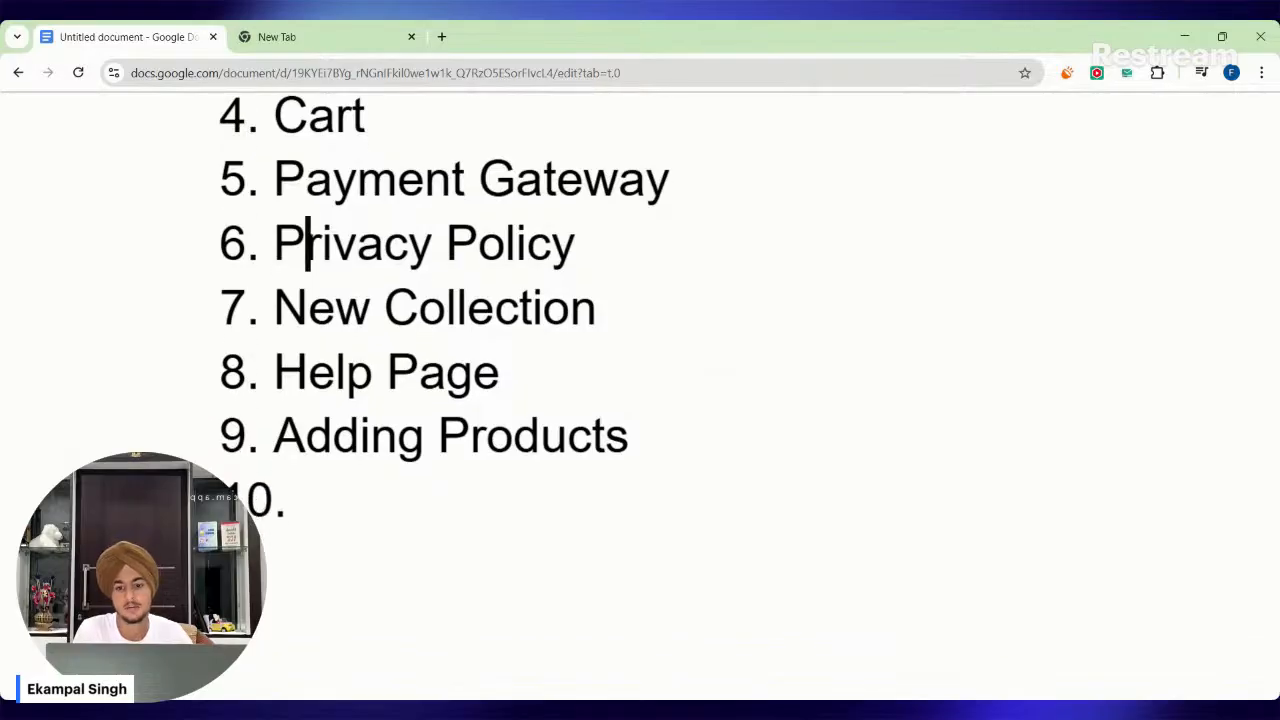
drag(276, 307, 620, 307)
click(598, 307)
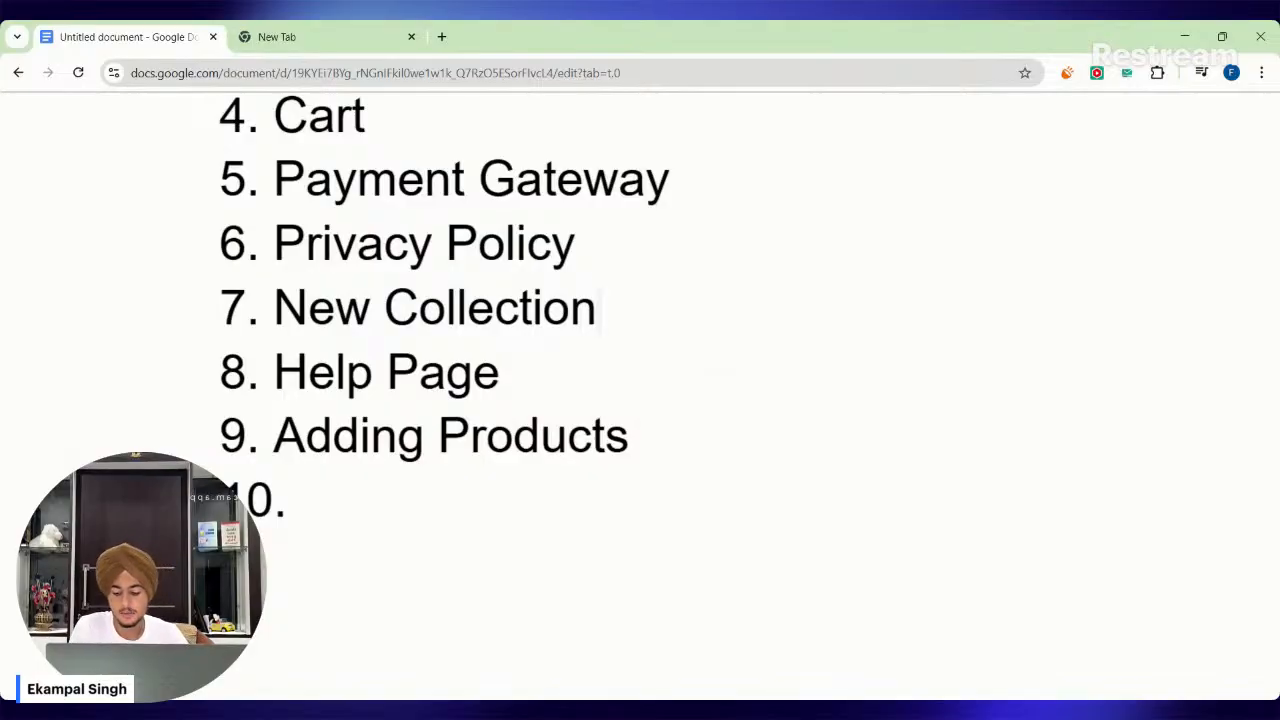
click(546, 307)
drag(598, 308, 274, 308)
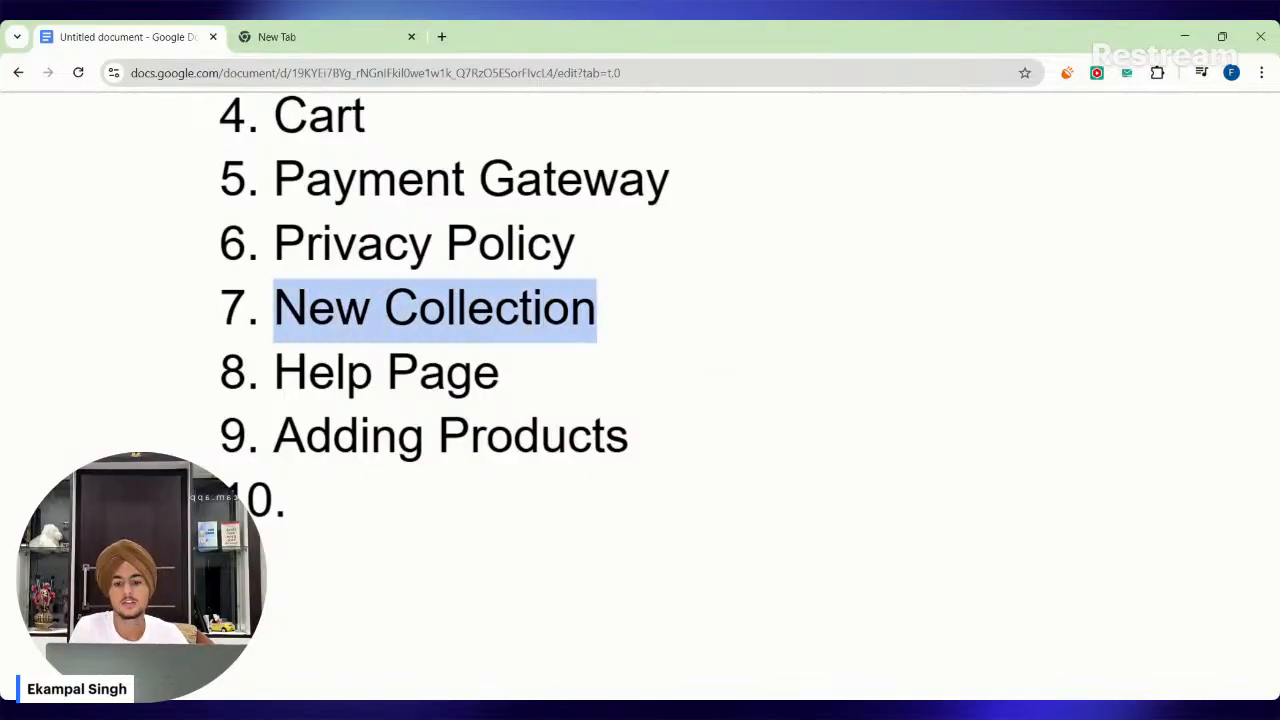
triple_click(305, 308)
double_click(320, 308)
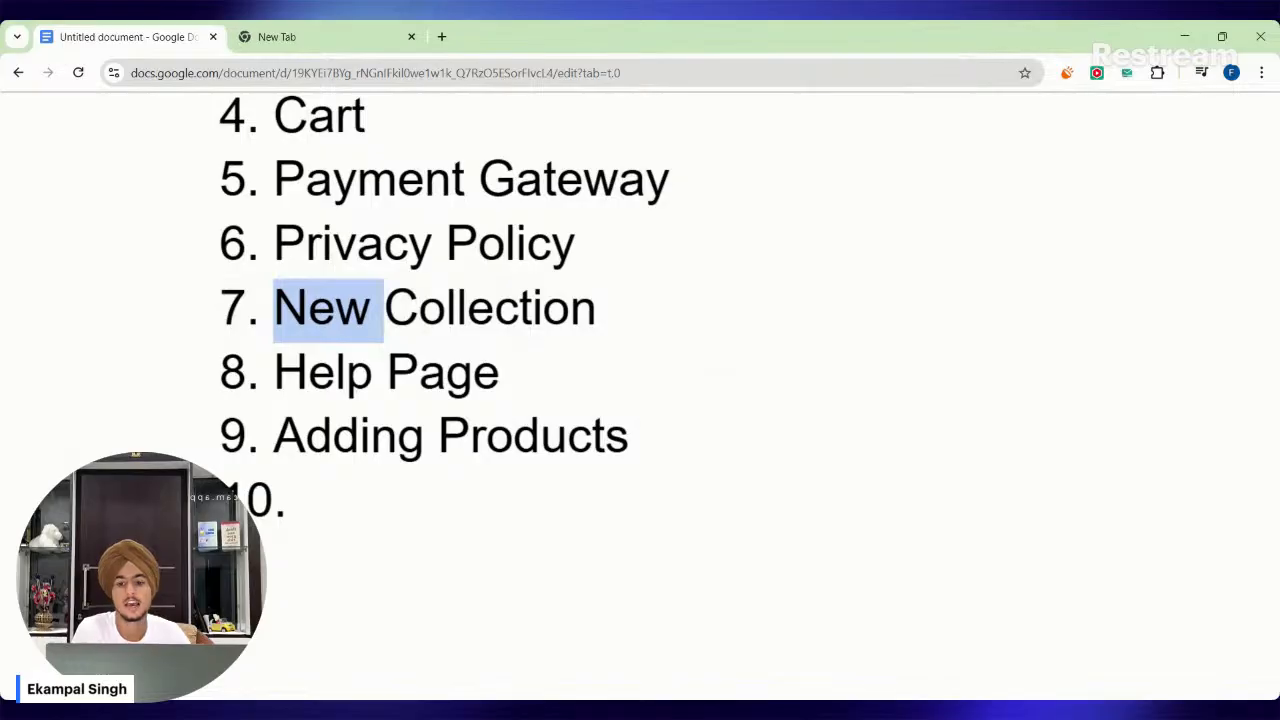
Review the Help Page entry in the design list, highlighting its words.
scroll(320, 308, down, 1)
click(311, 372)
drag(311, 260, 500, 260)
click(274, 260)
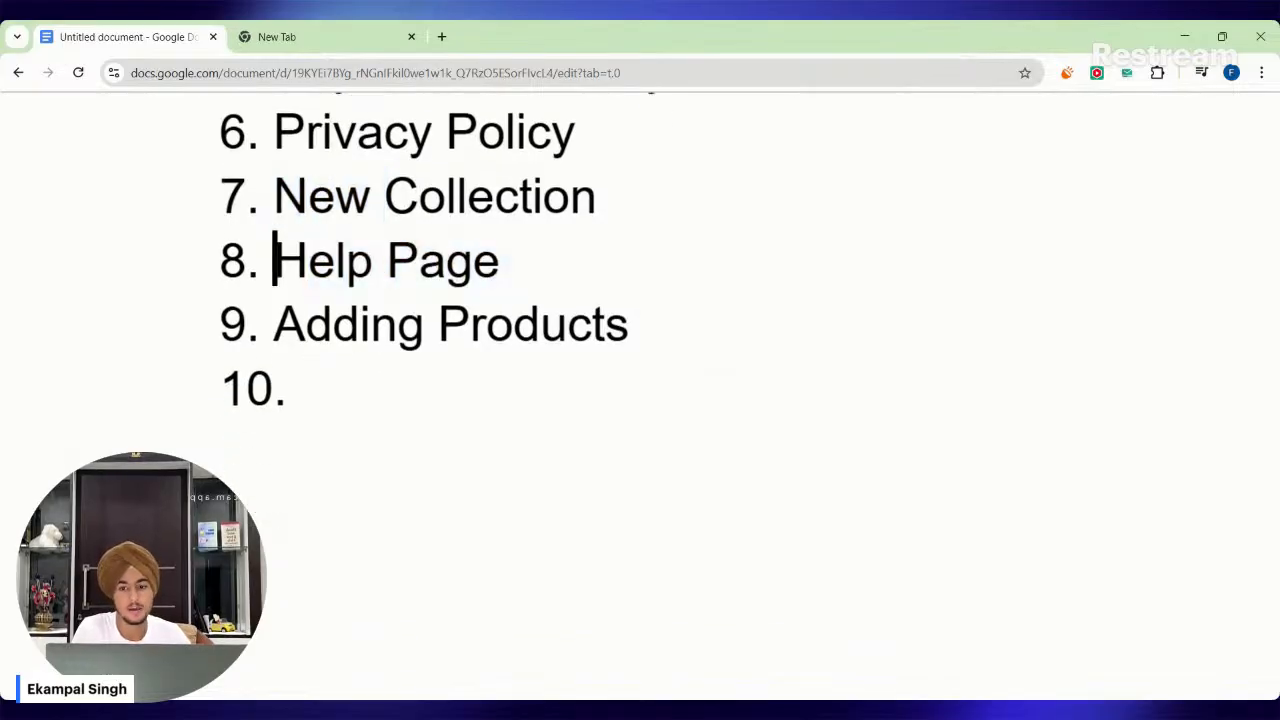
drag(274, 260, 334, 260)
click(447, 260)
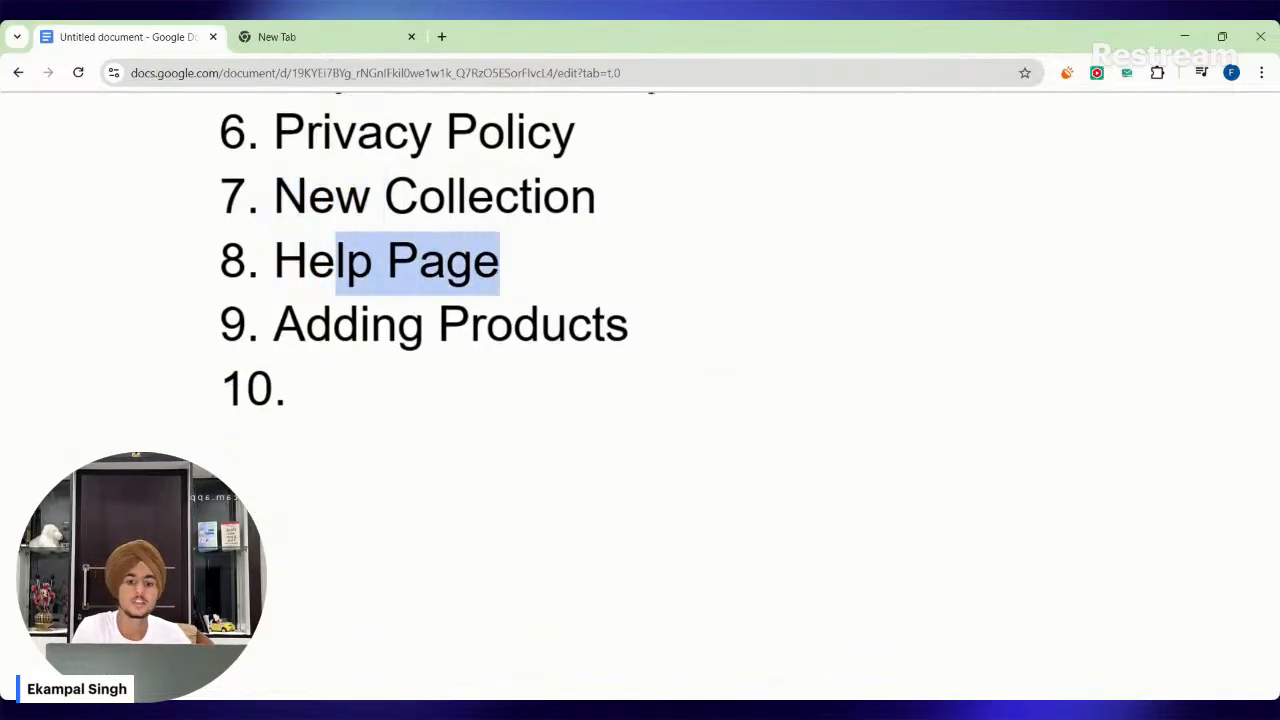
click(334, 260)
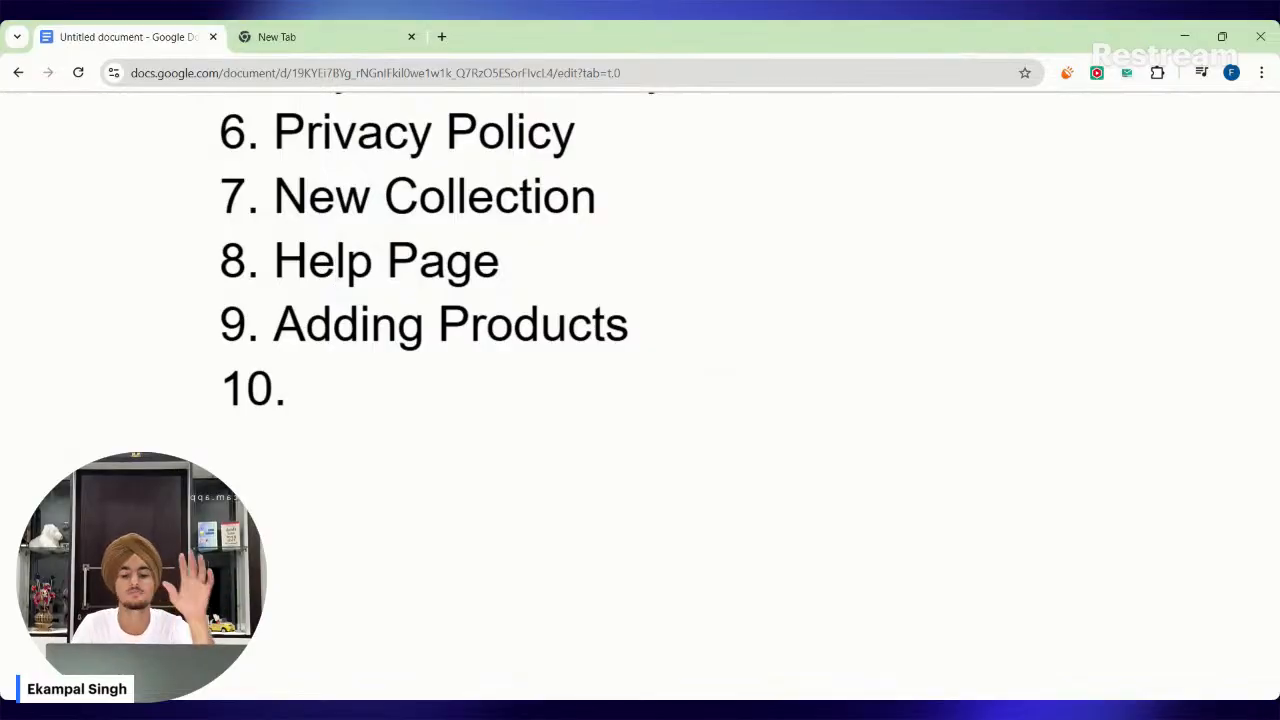
Recap the whole brief by highlighting it from the brand name line down through the design list.
scroll(640, 400, up, 7)
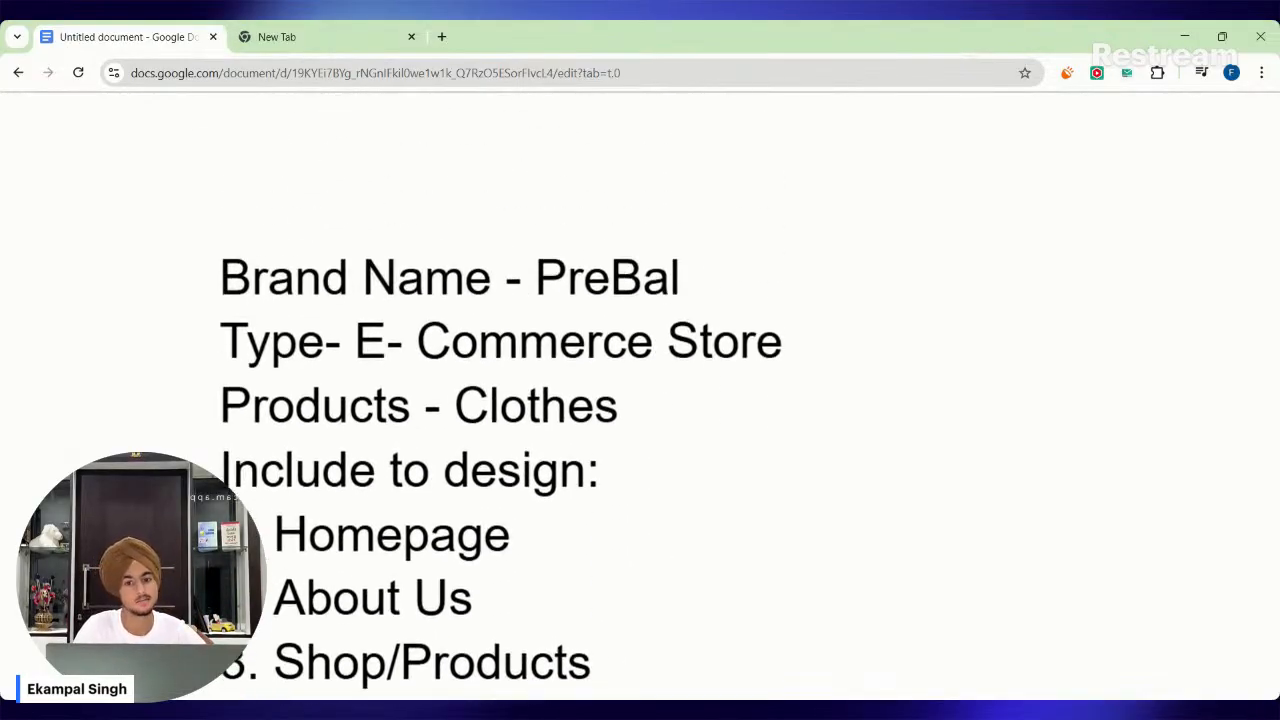
drag(221, 278, 540, 490)
scroll(600, 428, down, 4)
scroll(645, 400, down, 2)
scroll(540, 490, up, 5)
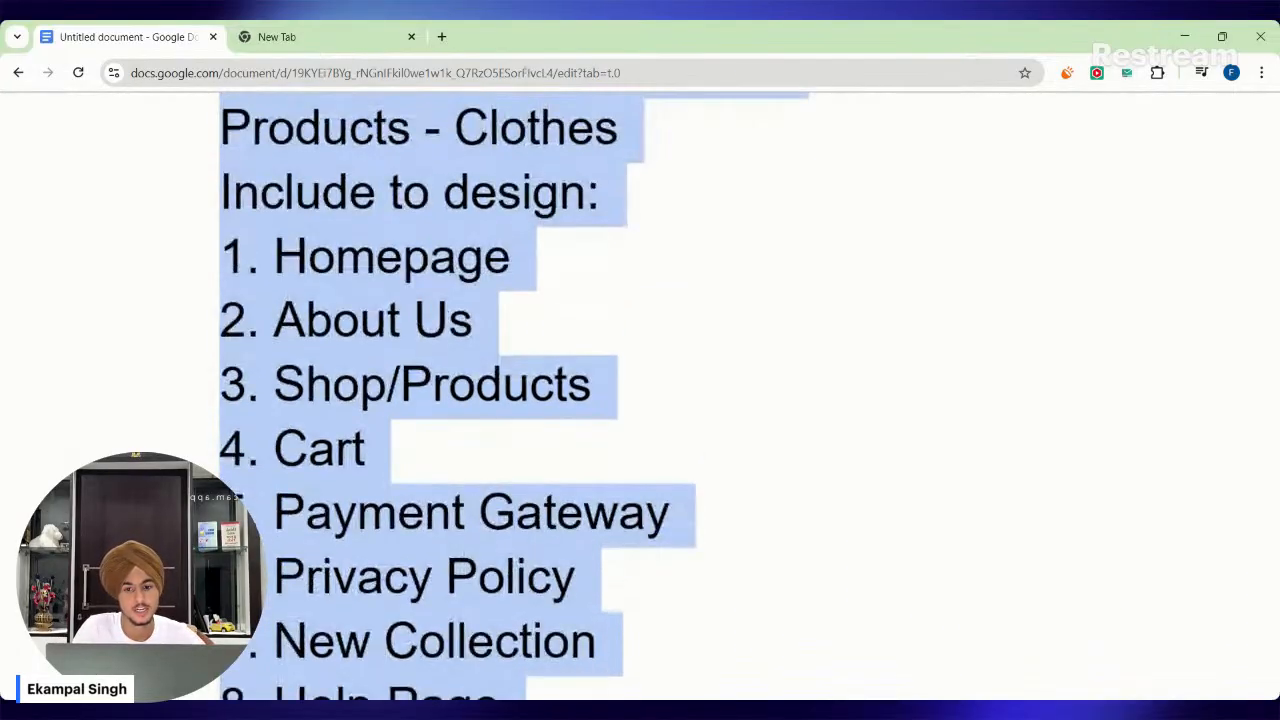
click(540, 485)
Highlight the brand name PreBal in the first line of the brief while reviewing it.
scroll(540, 420, up, 1)
drag(537, 333, 706, 335)
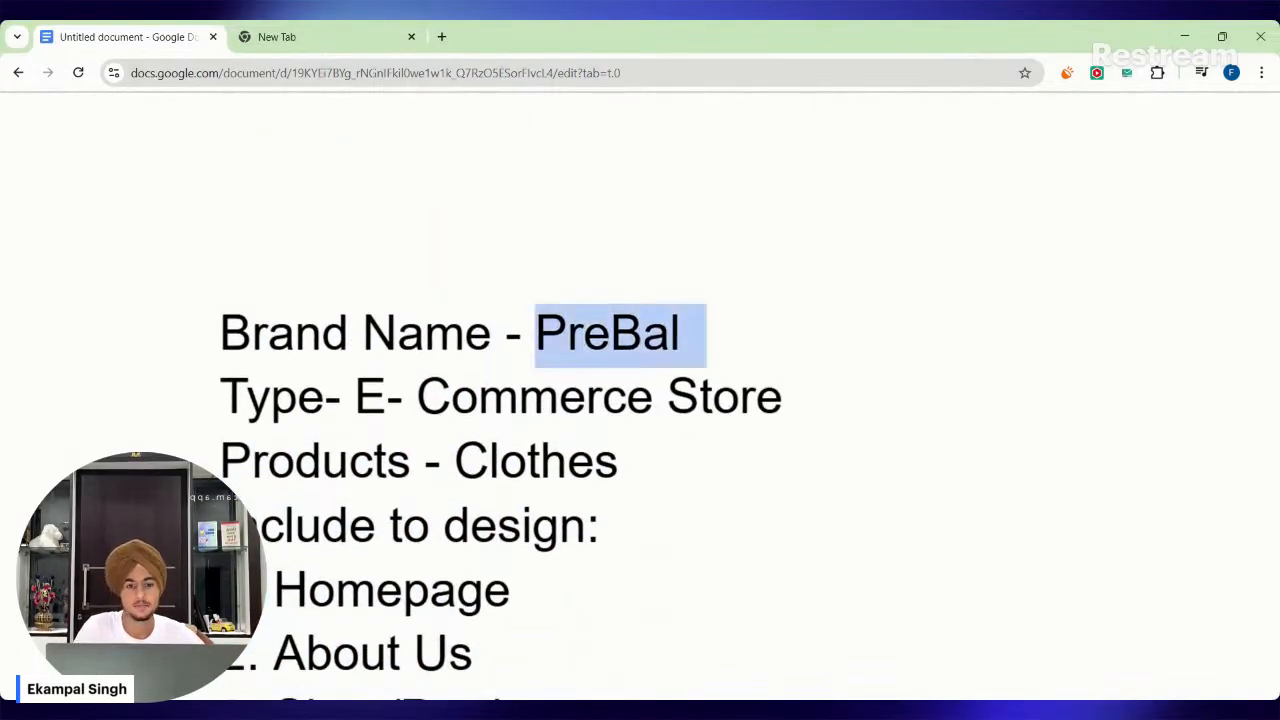
click(645, 333)
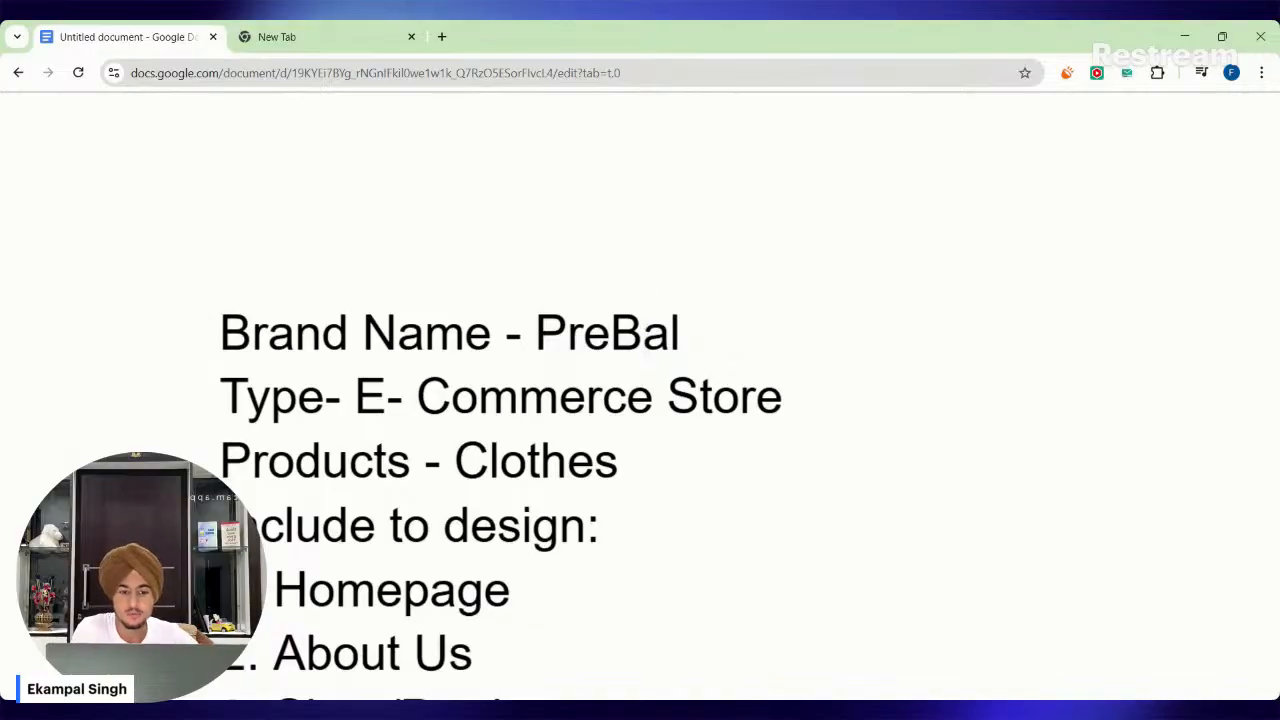
double_click(645, 333)
click(645, 333)
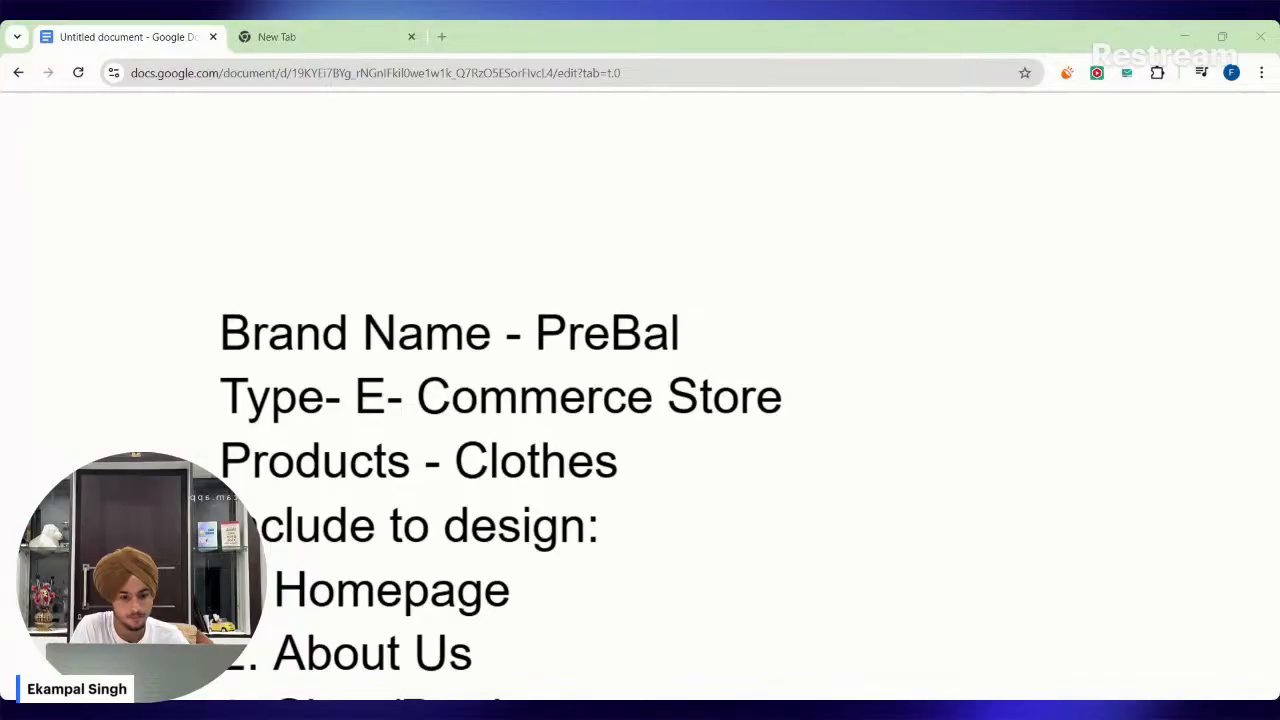
click(645, 332)
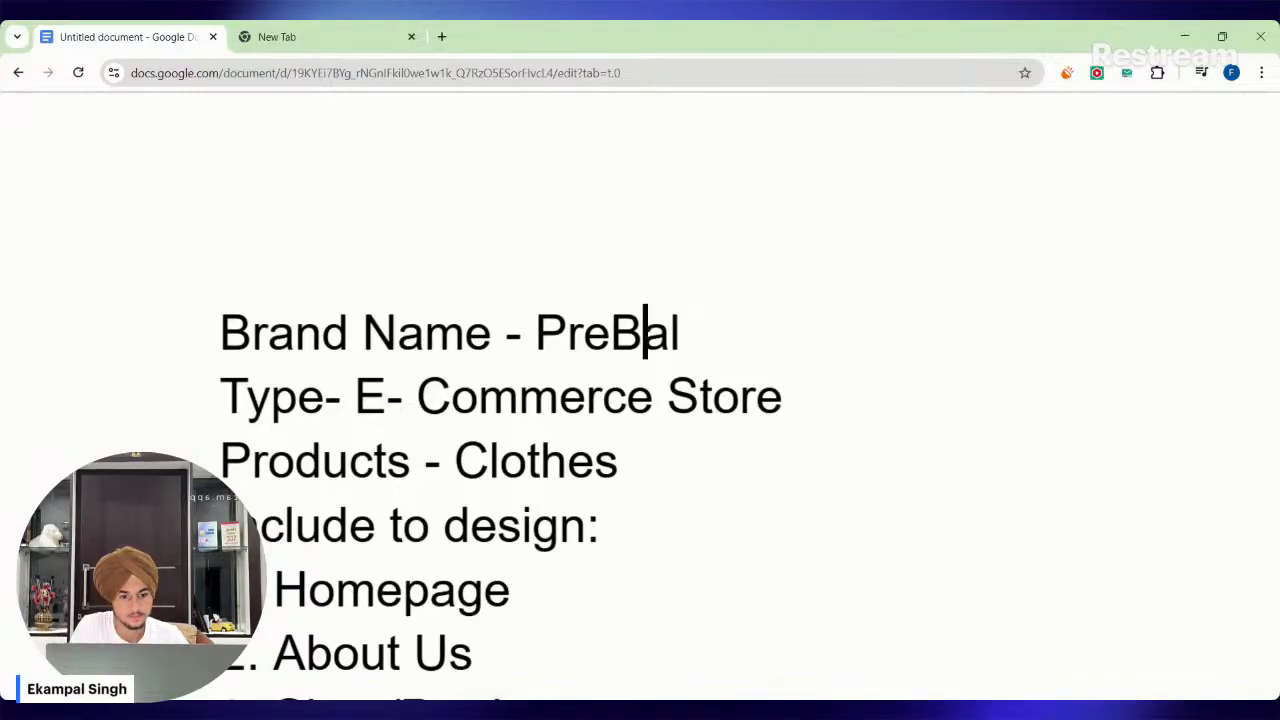
Place the text cursor on the empty line below item 10 and reduce the browser zoom to its normal level.
scroll(640, 400, down, 8)
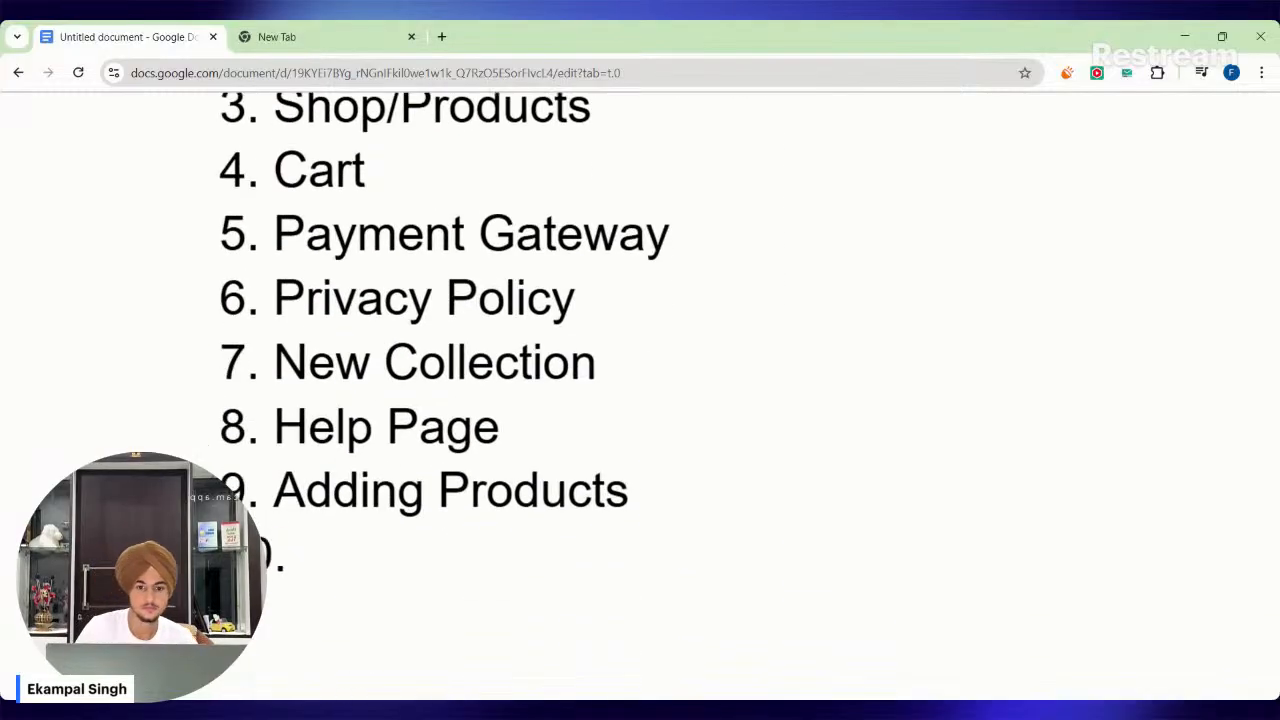
click(301, 333)
click(222, 398)
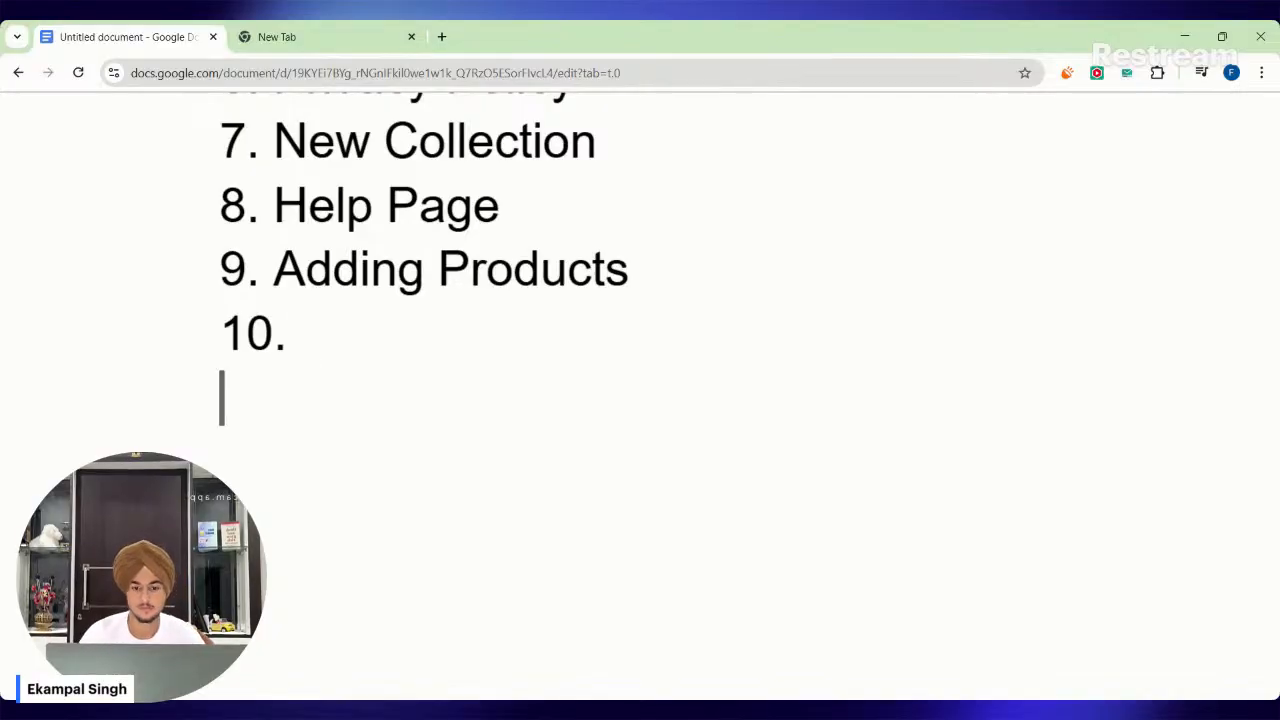
key(ctrl+minus)
key(ctrl+minus)
key(ctrl+minus)
key(ctrl+minus)
key(ctrl+minus)
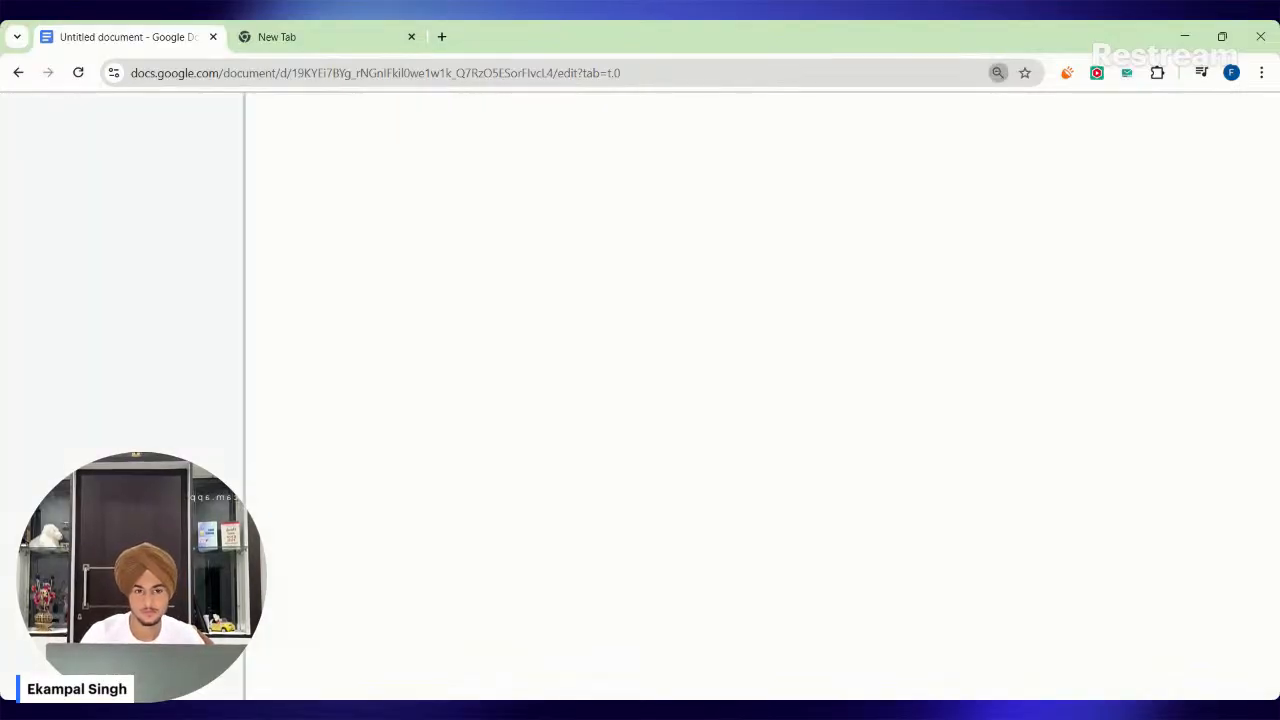
scroll(600, 340, down, 5)
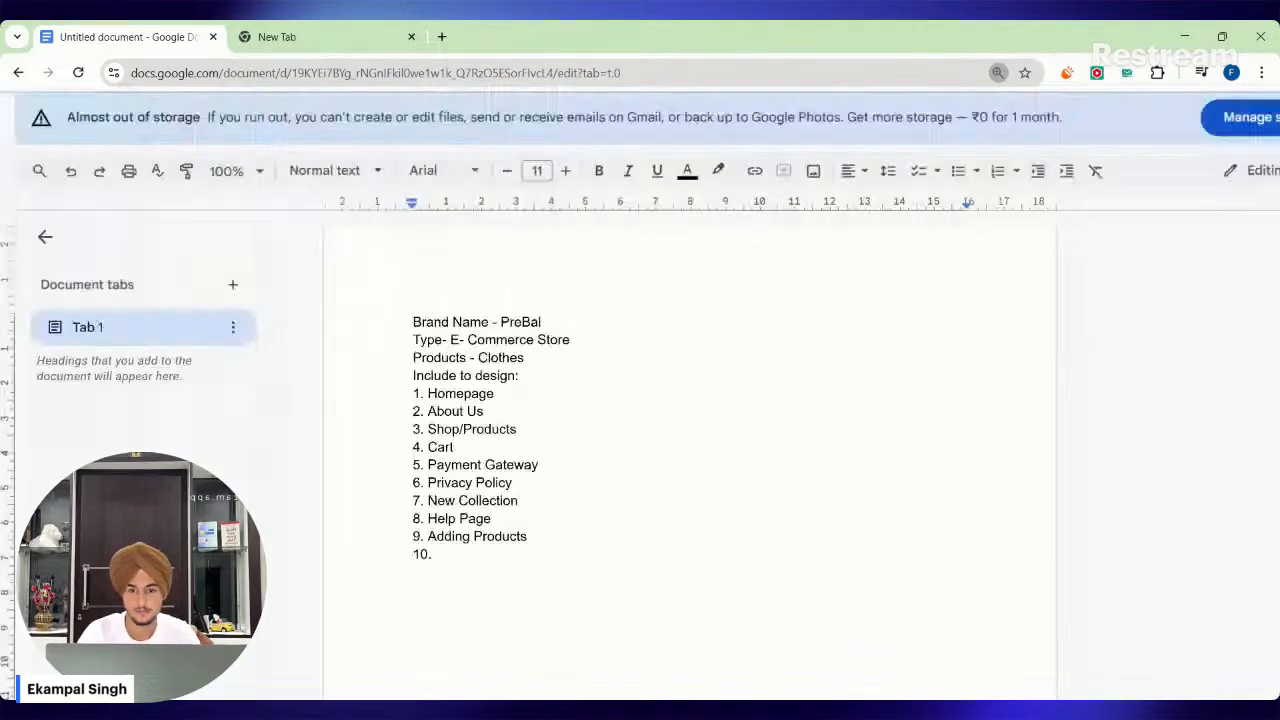
scroll(600, 340, up, 1)
scroll(600, 395, down, 2)
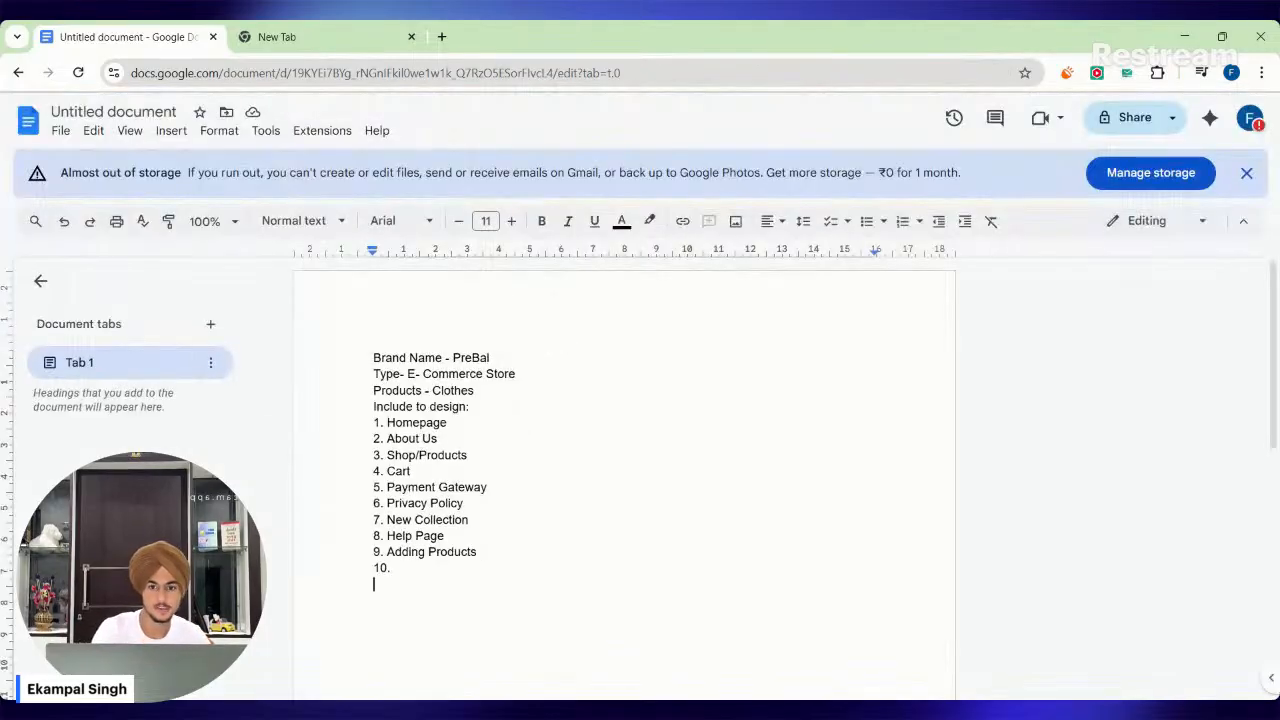
Paste the black-on-white PreBal logo below the list, followed by the white-on-black version.
scroll(625, 480, down, 2)
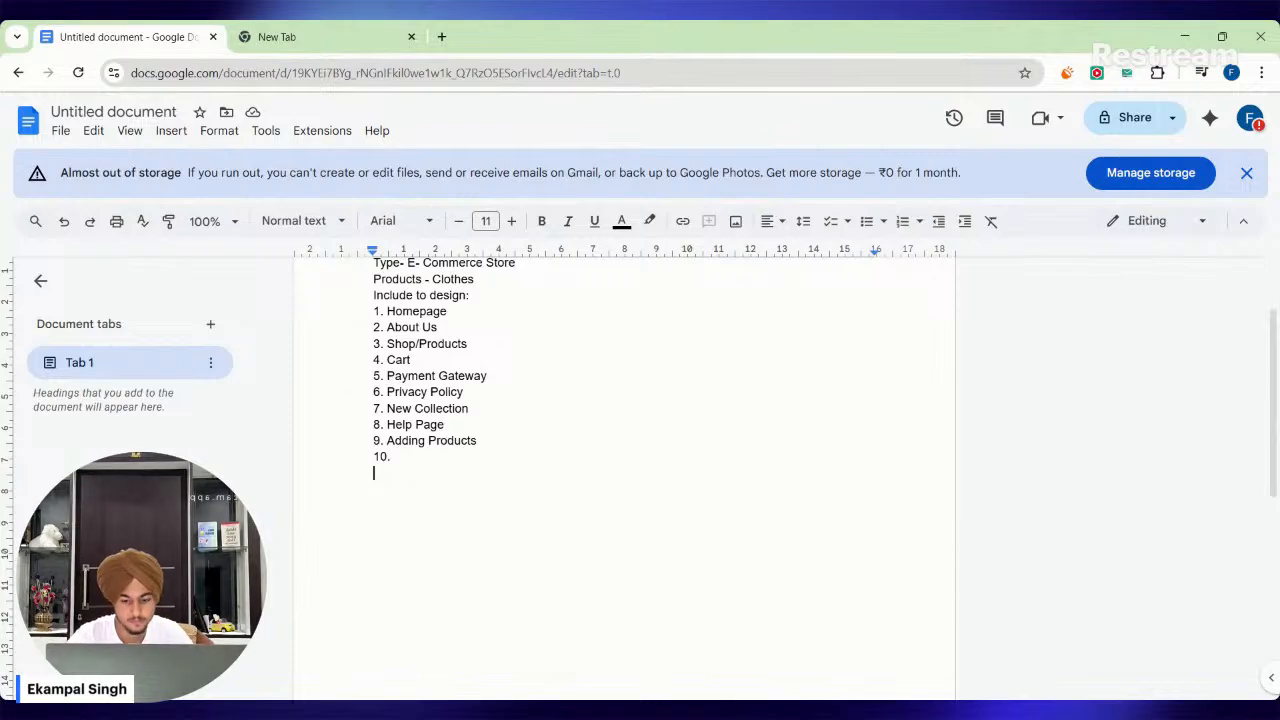
key(ctrl+v)
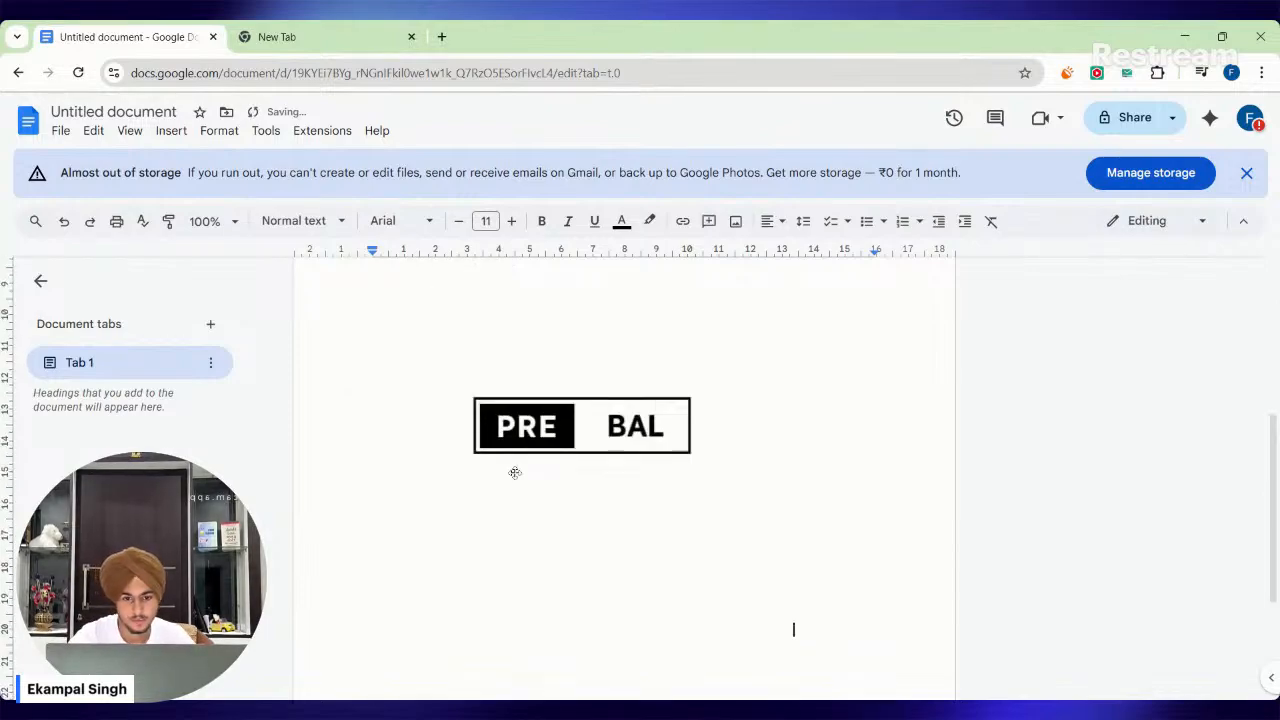
scroll(503, 469, down, 1)
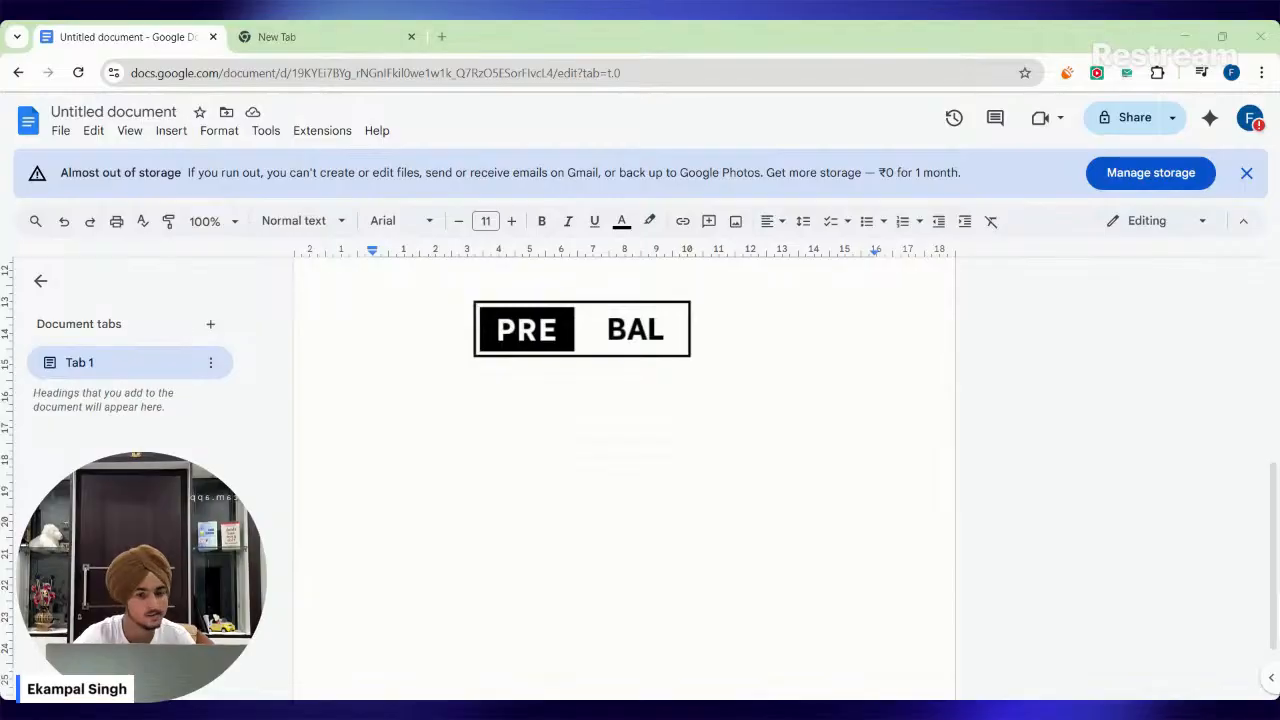
key(ctrl+v)
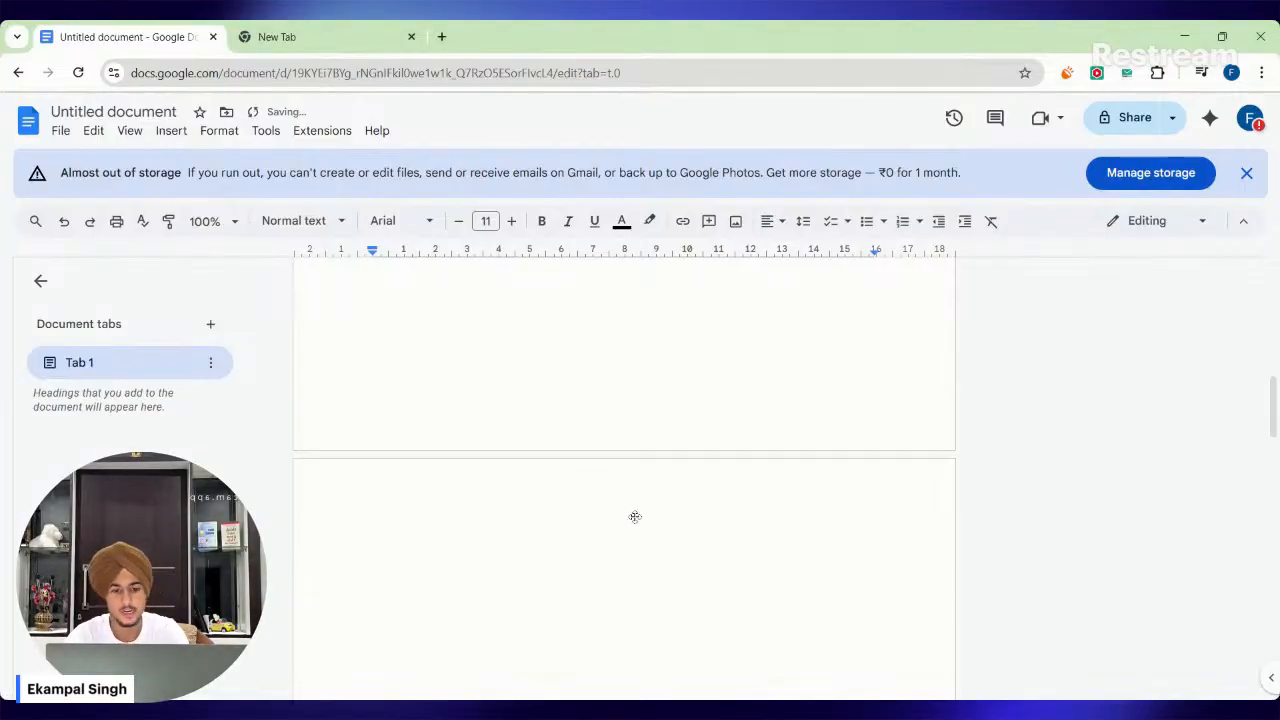
Examine the two pasted PreBal logo versions and return to the brief on the first page.
scroll(635, 517, up, 10)
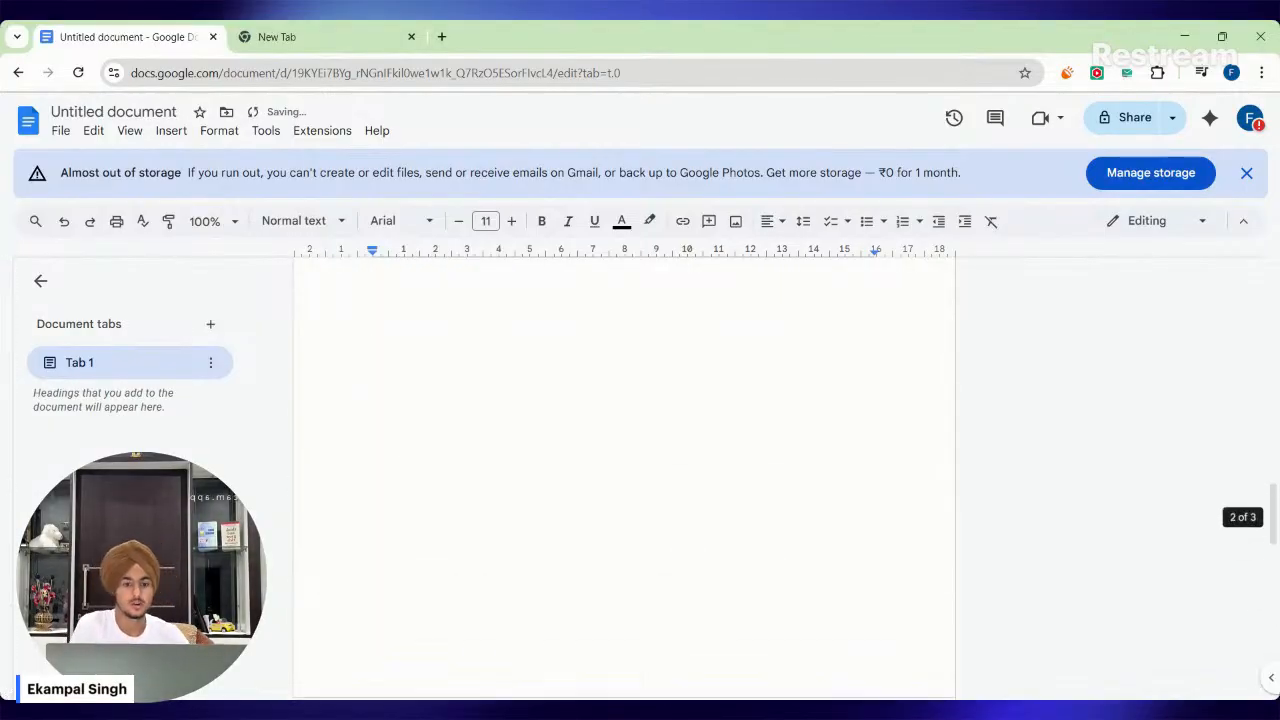
scroll(628, 520, up, 3)
scroll(591, 600, down, 2)
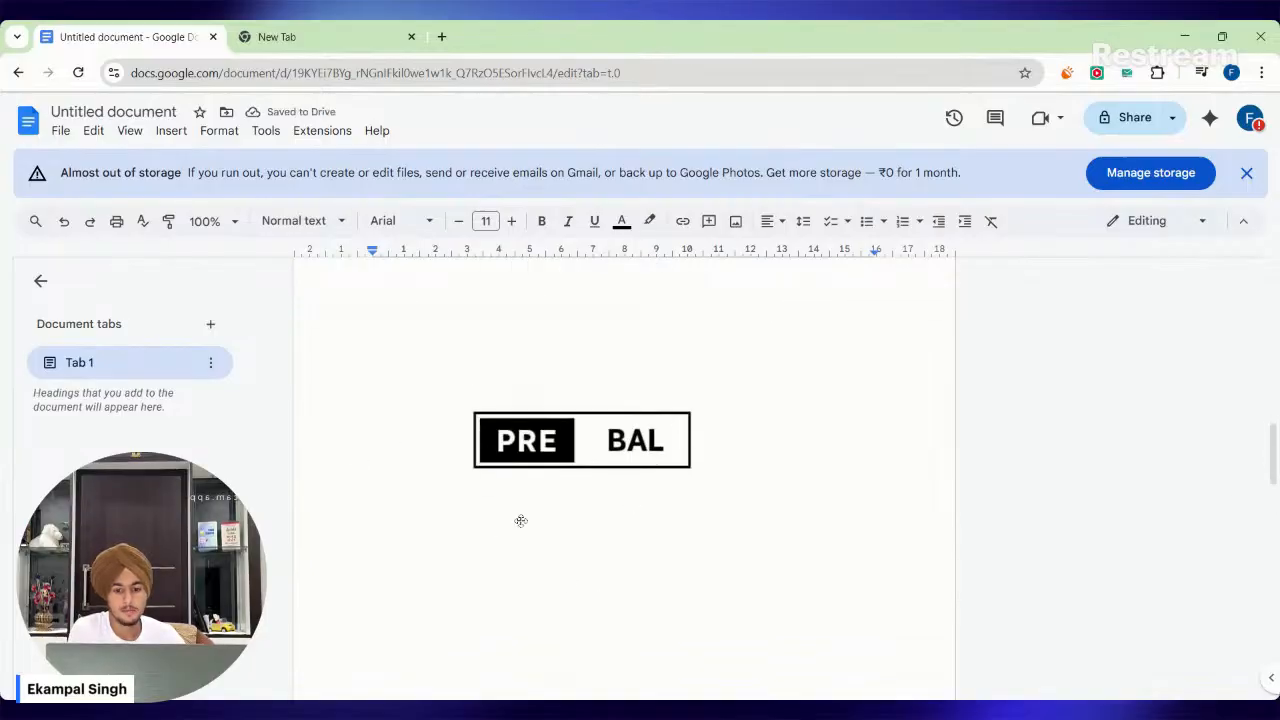
click(560, 370)
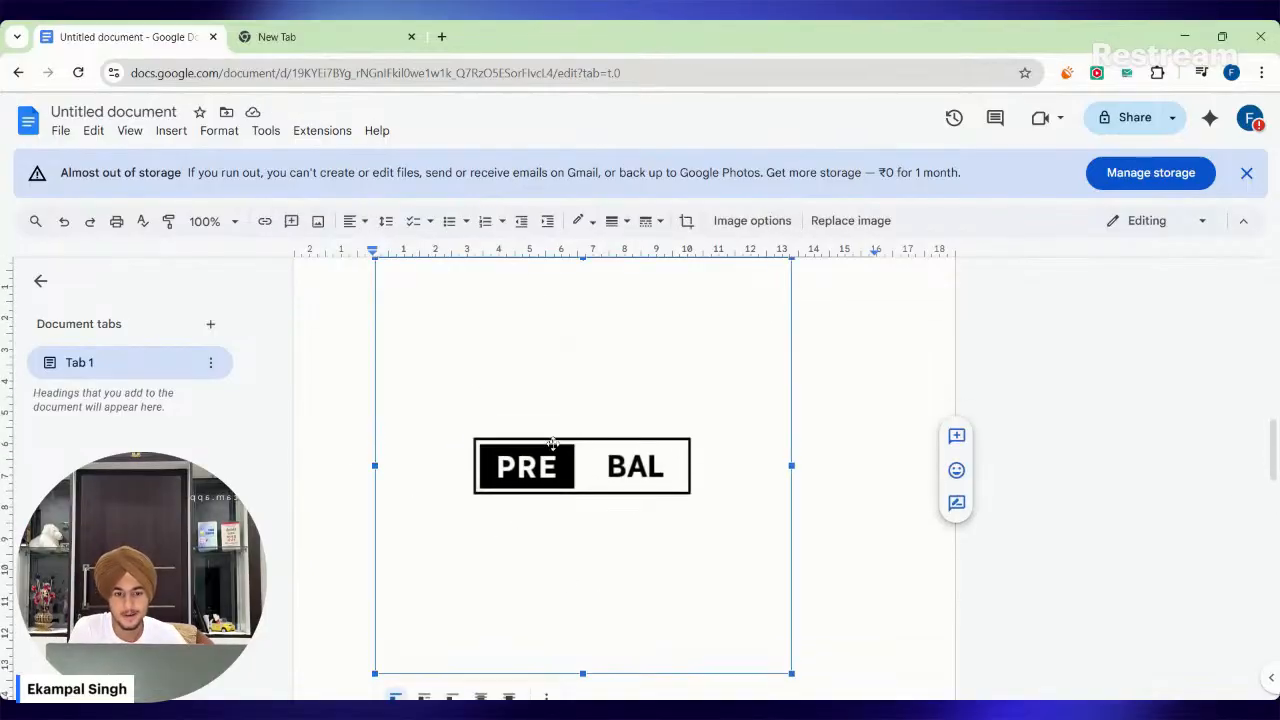
scroll(715, 410, down, 10)
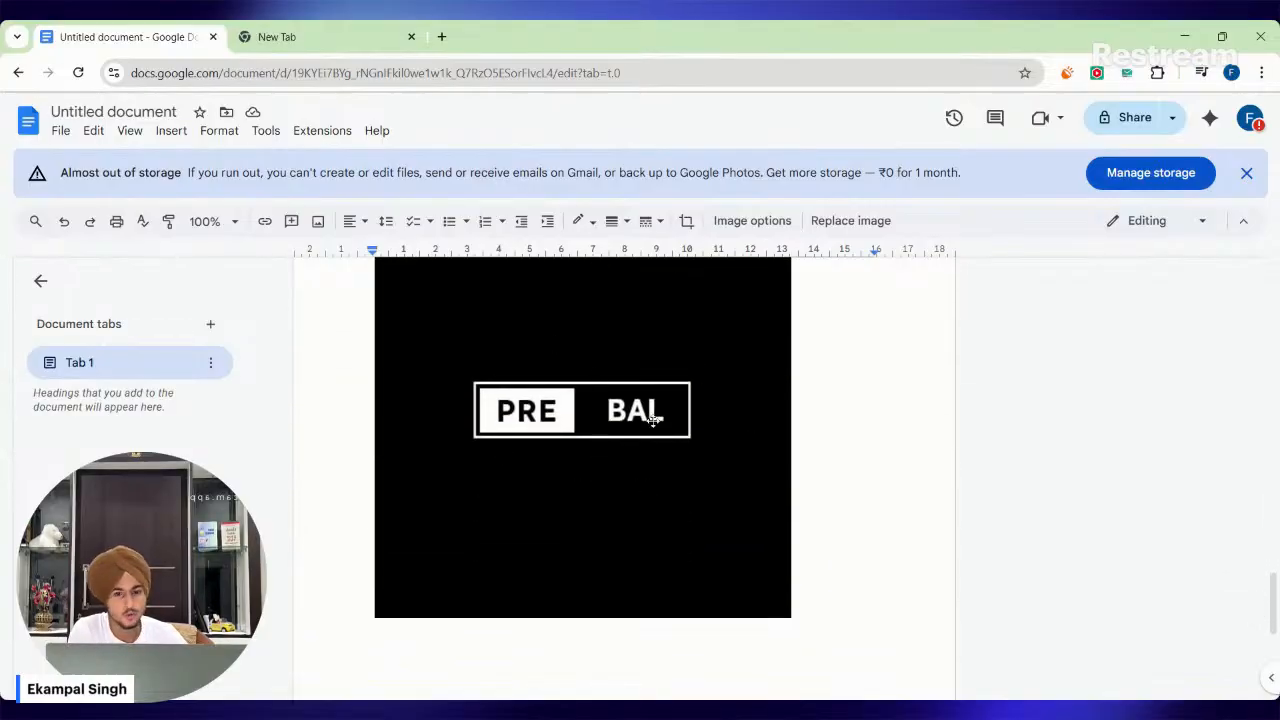
scroll(560, 449, up, 10)
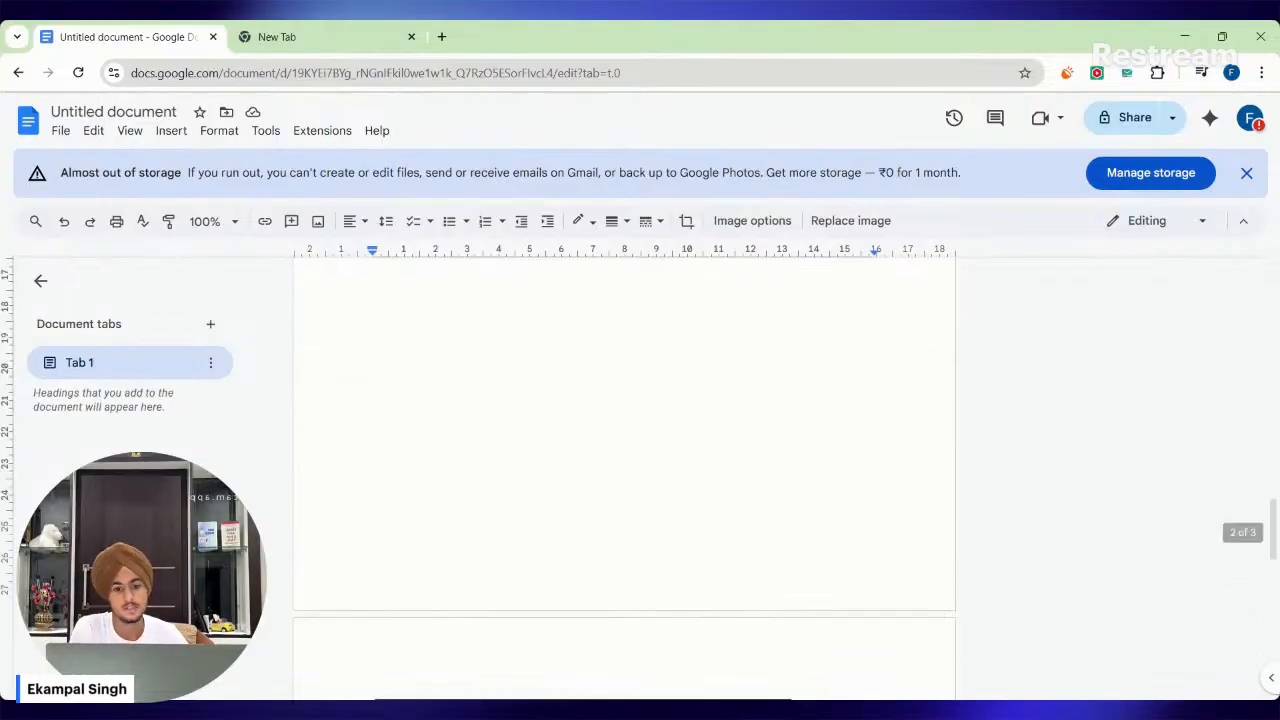
scroll(583, 450, up, 5)
scroll(583, 450, down, 2)
scroll(583, 450, up, 5)
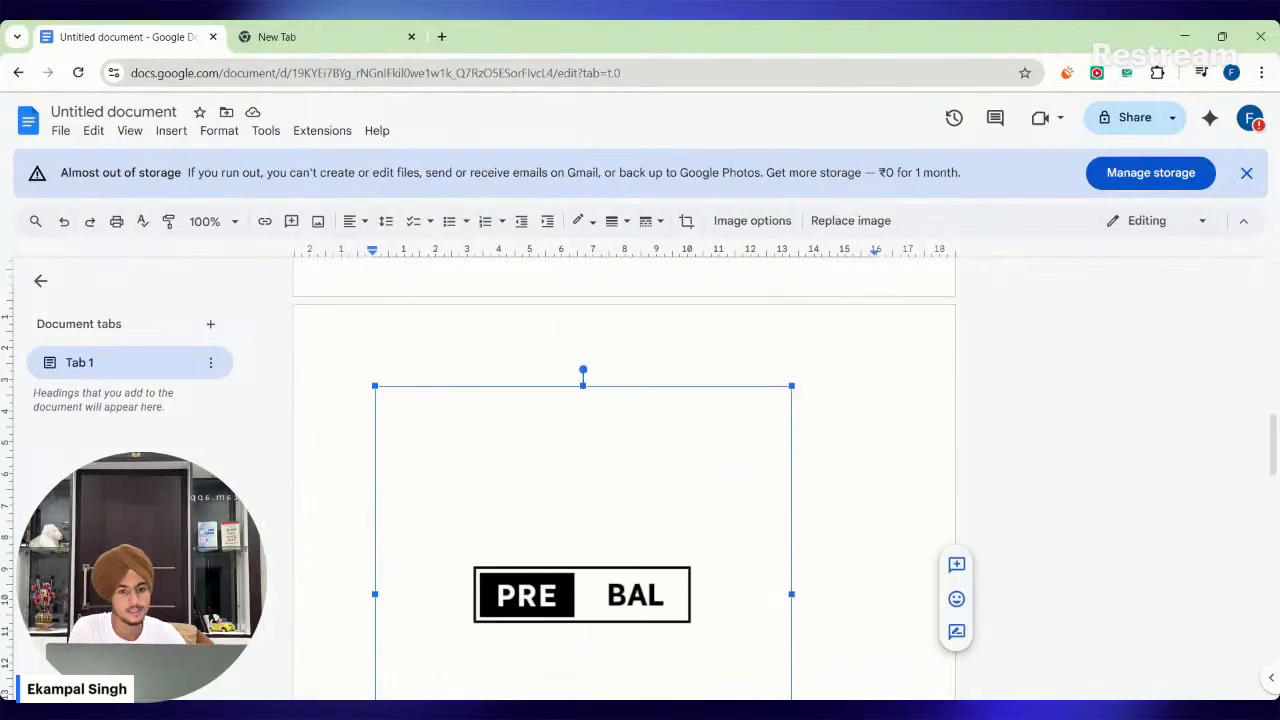
scroll(583, 450, up, 6)
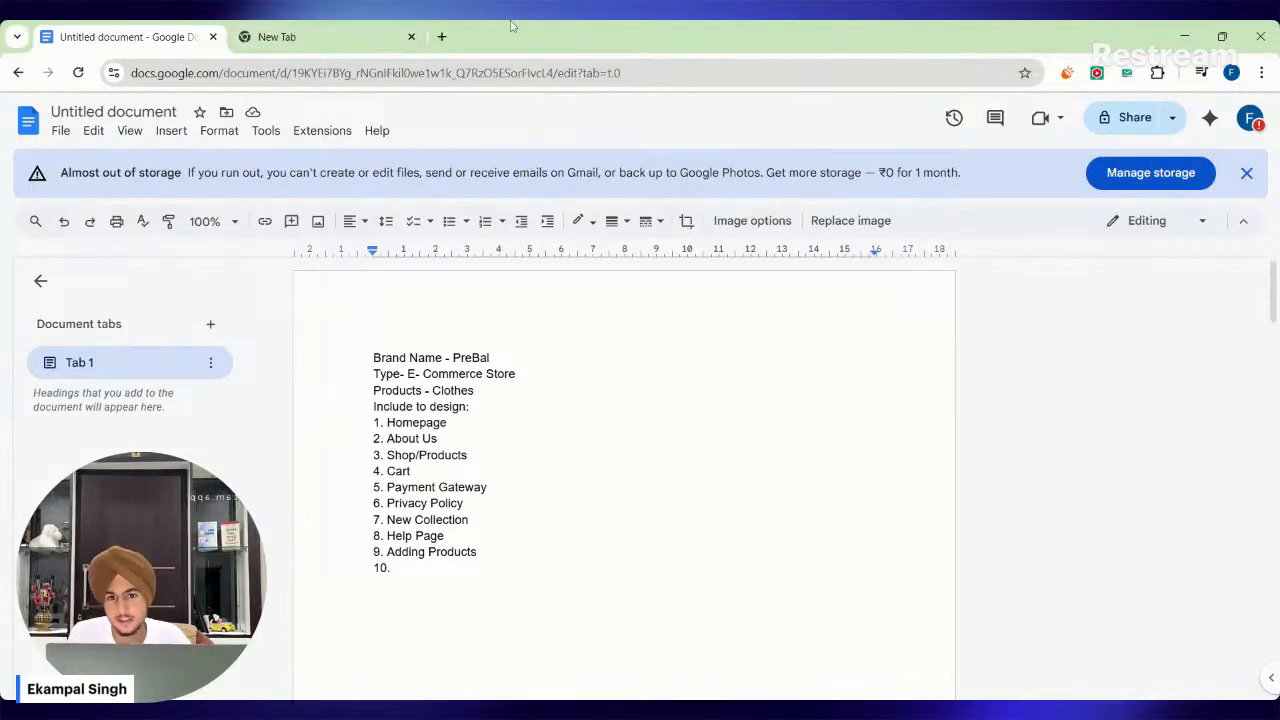
Search the web for odoo in the empty browser tab and open the official Odoo website.
click(320, 30)
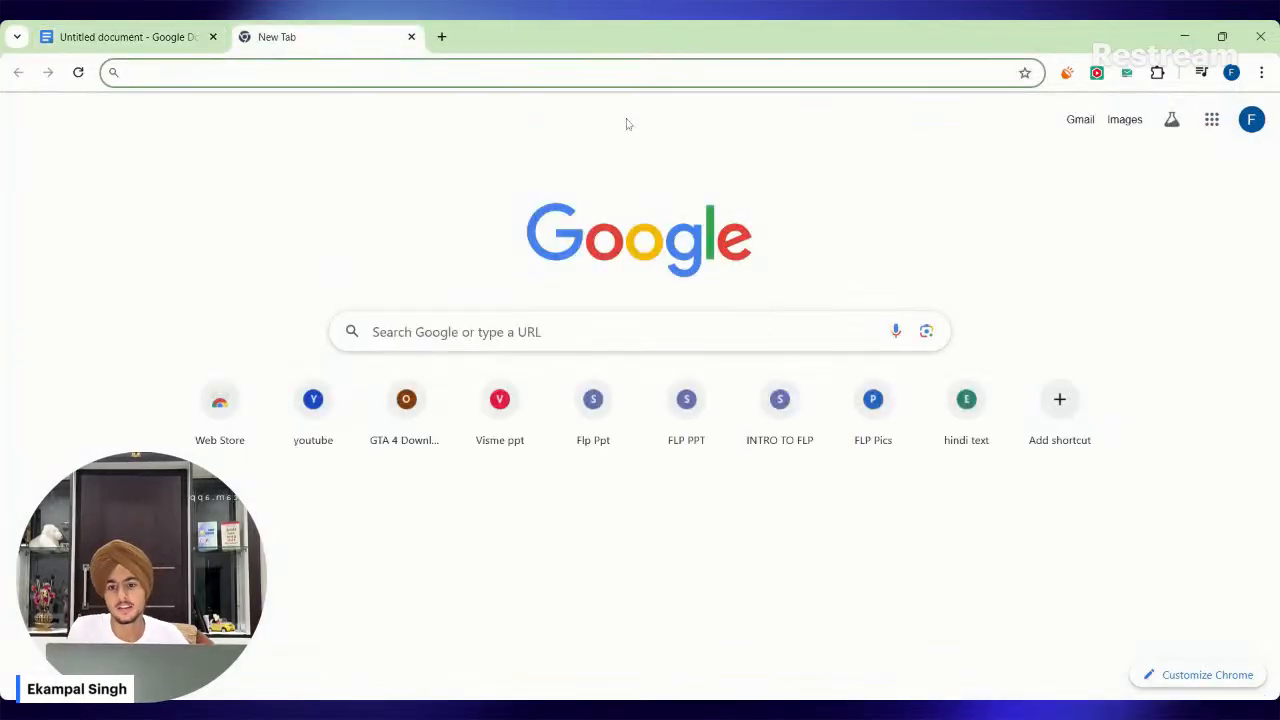
text(odoo)
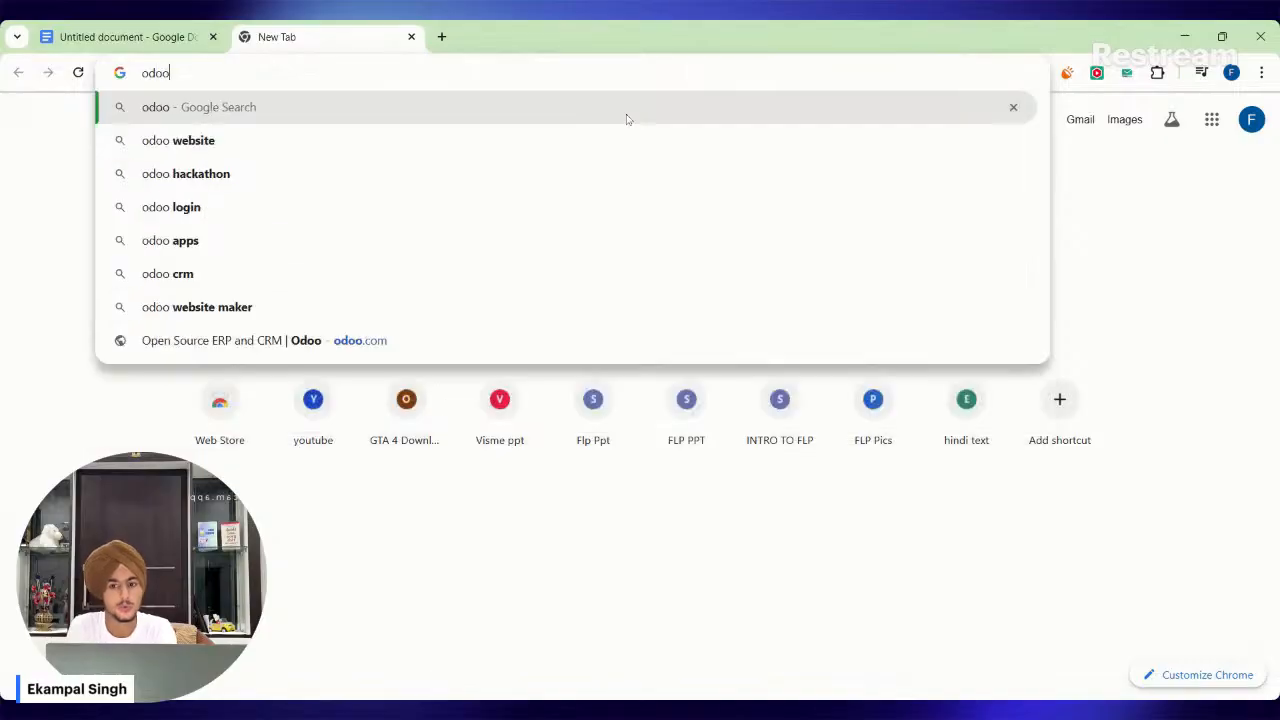
key(Return)
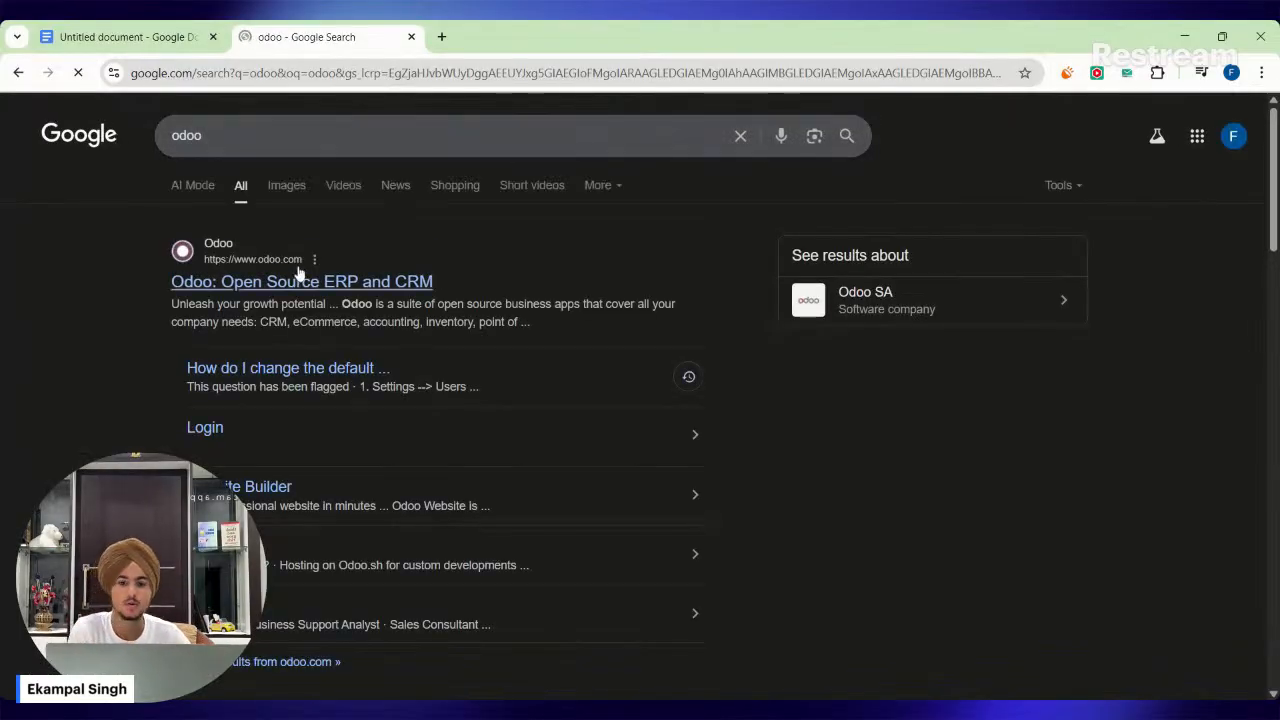
click(325, 285)
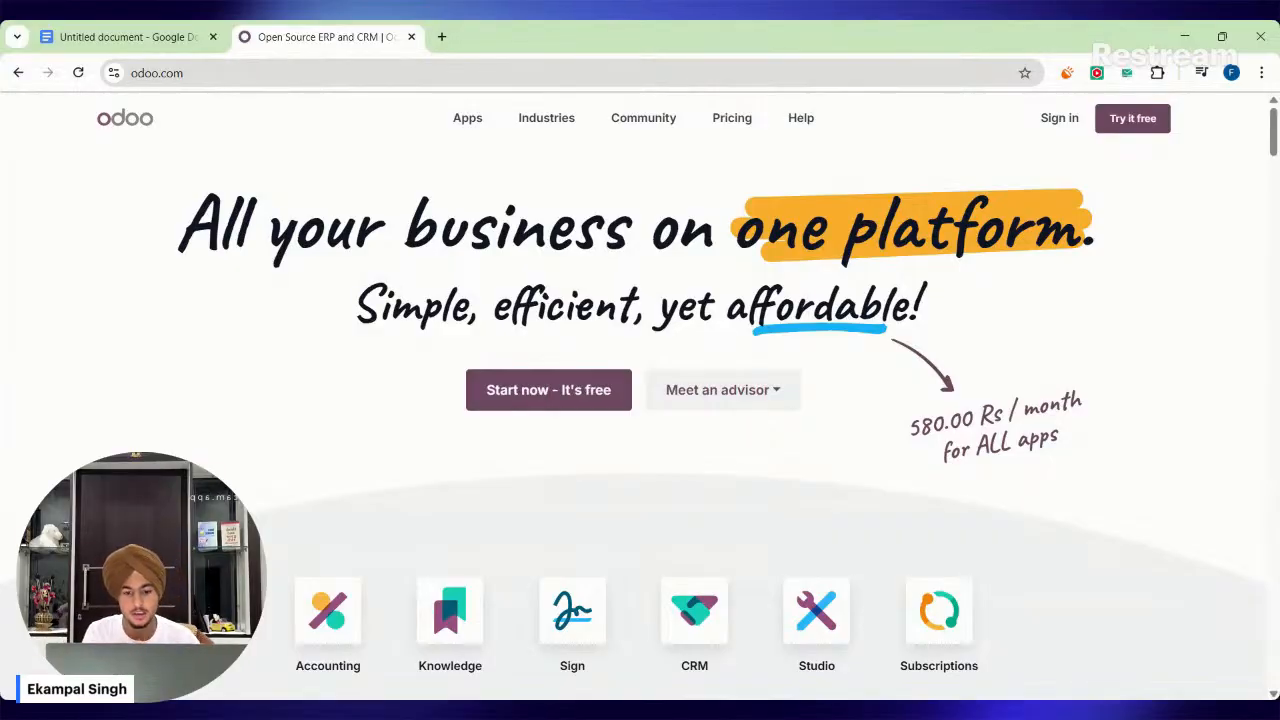
Look over the grid of business apps on Odoo's homepage and highlight the monthly price for all apps.
scroll(623, 420, down, 4)
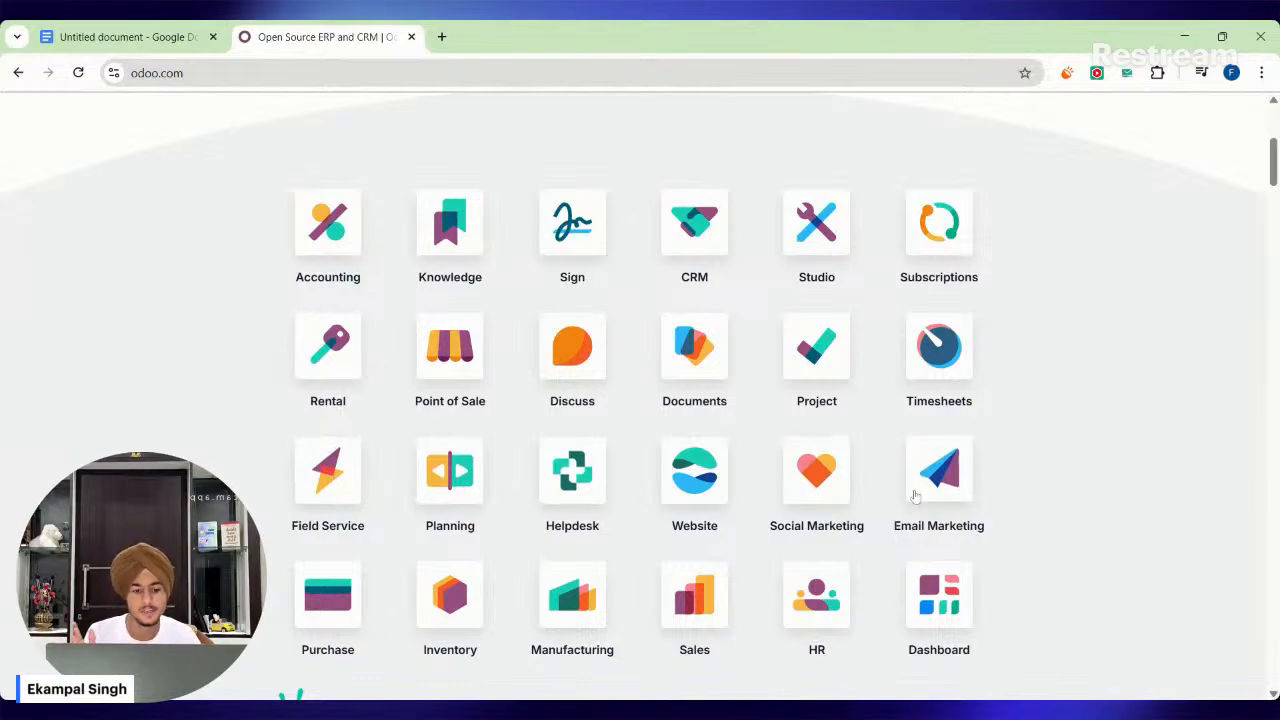
scroll(1120, 494, down, 1)
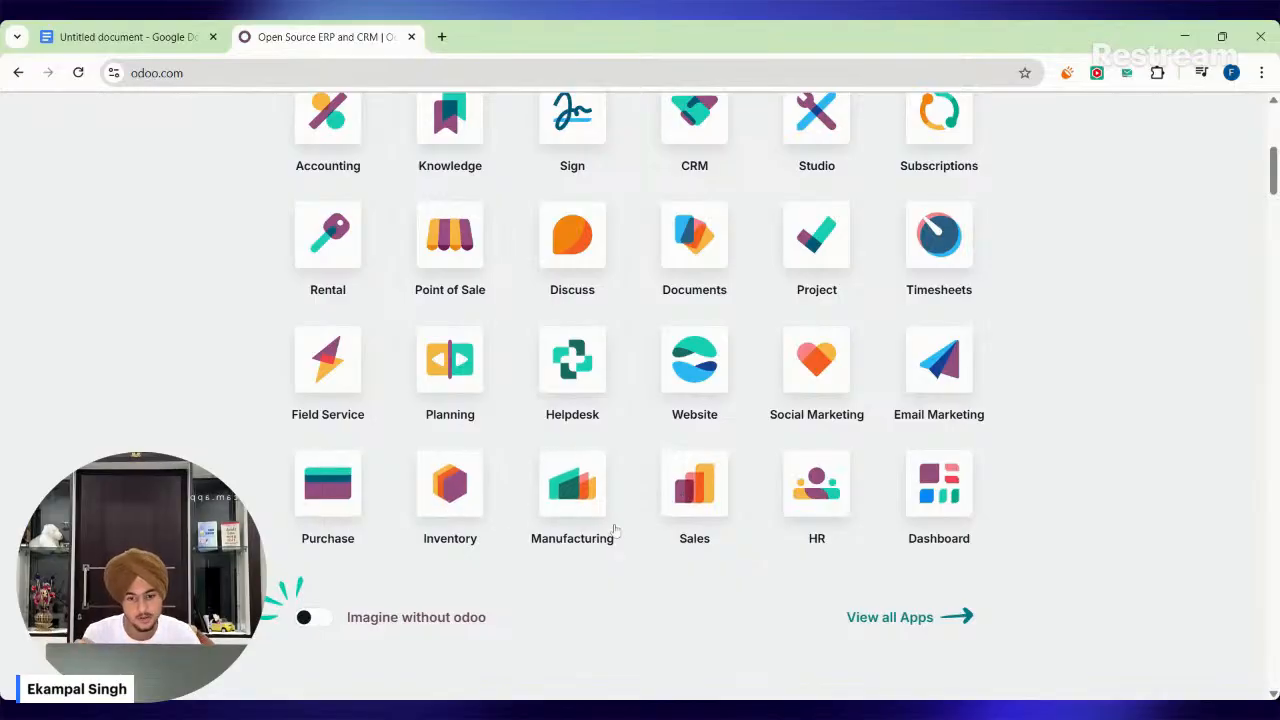
scroll(615, 530, up, 4)
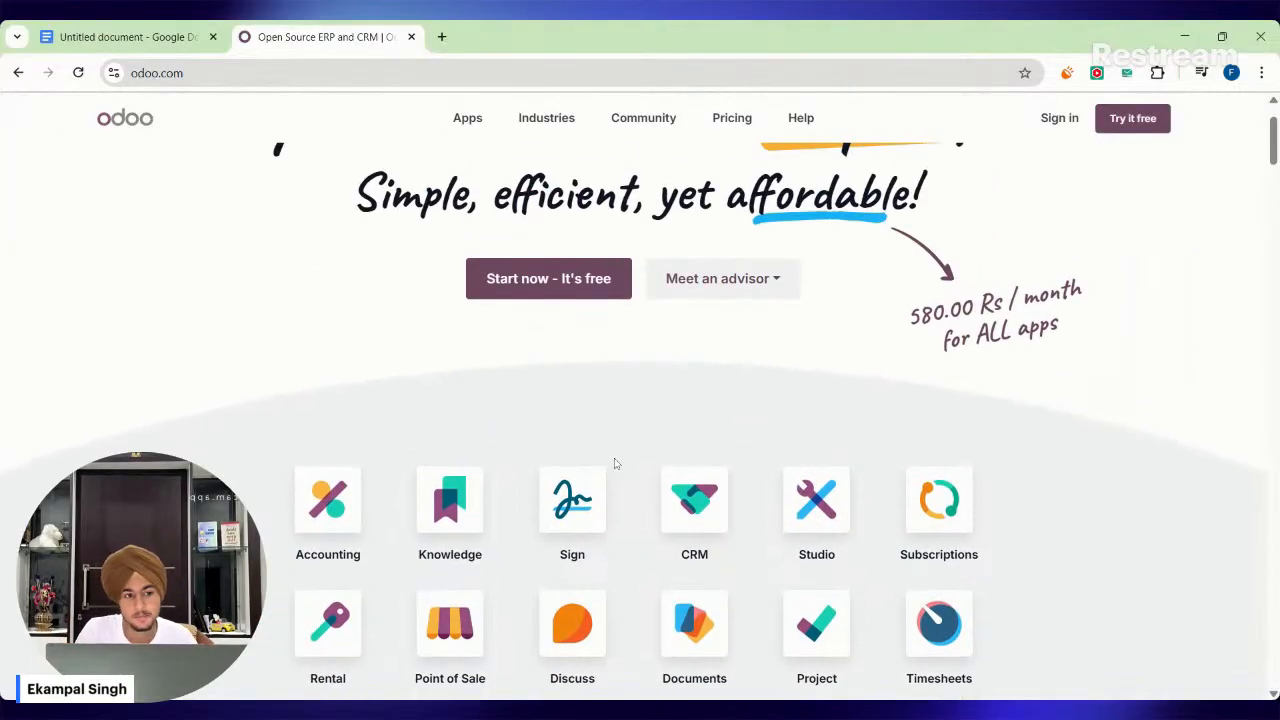
scroll(934, 391, up, 1)
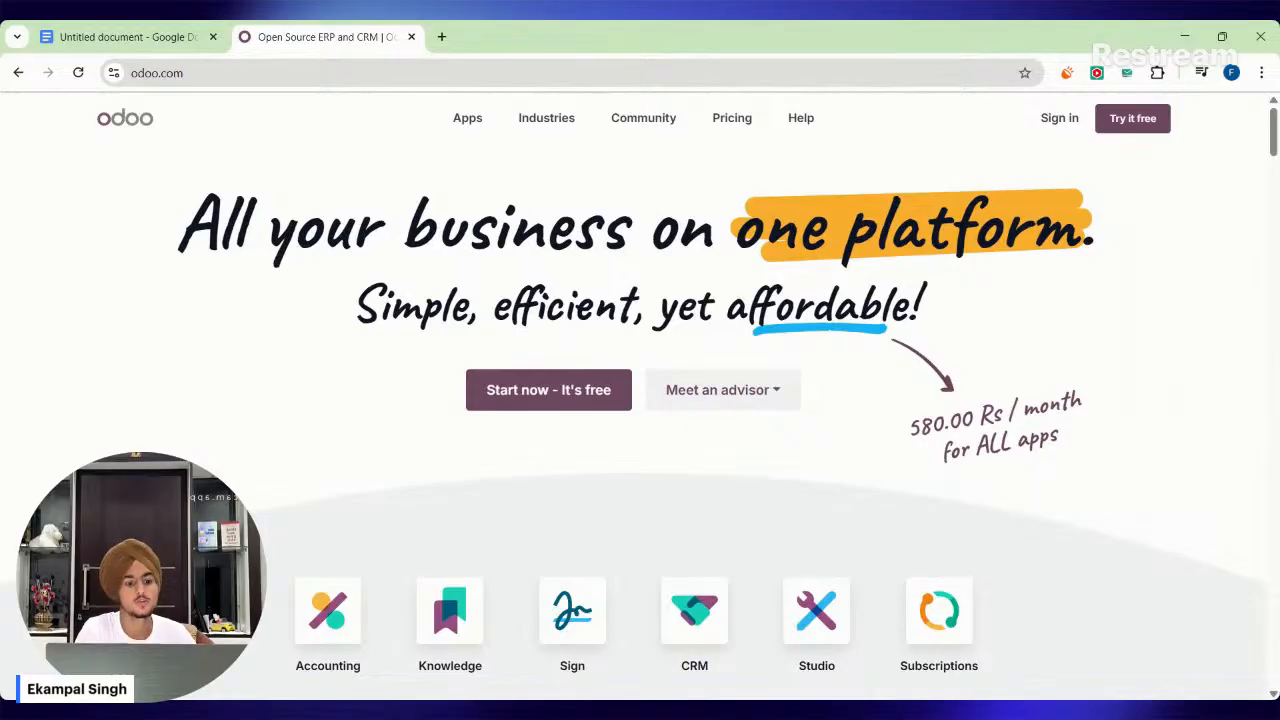
drag(908, 427, 1060, 440)
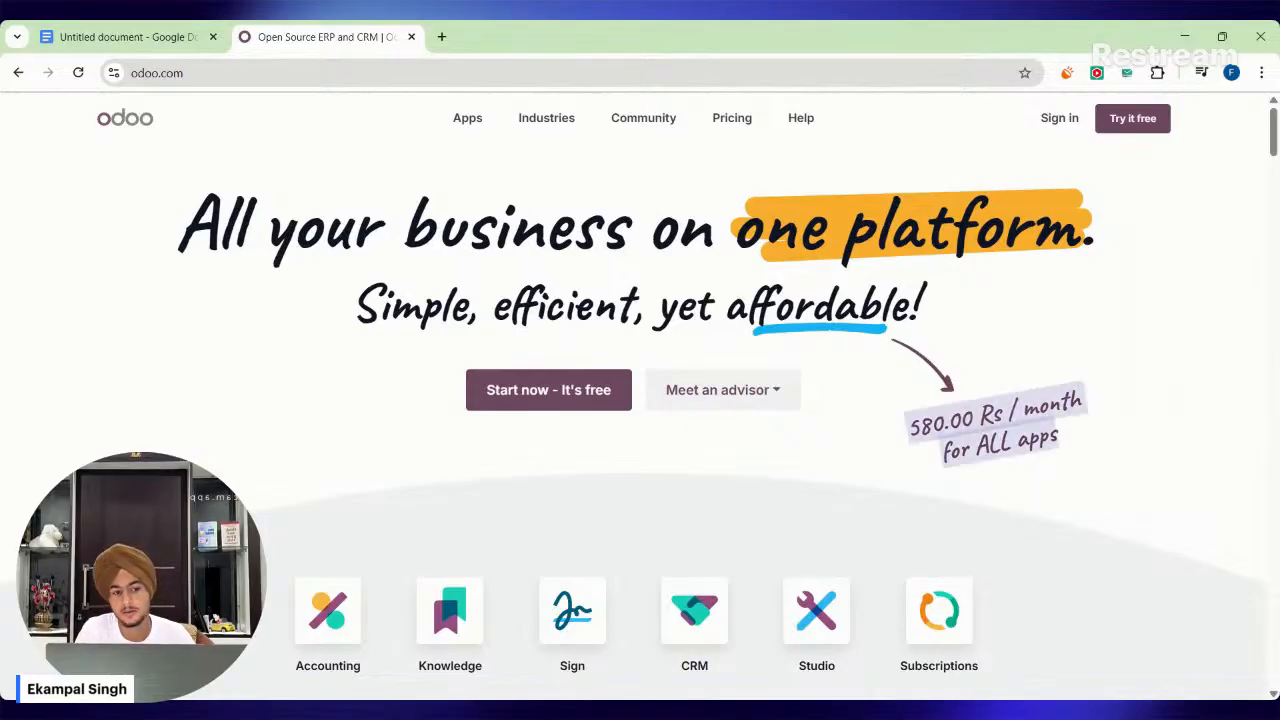
click(1060, 445)
scroll(1060, 445, down, 1)
scroll(1060, 445, up, 1)
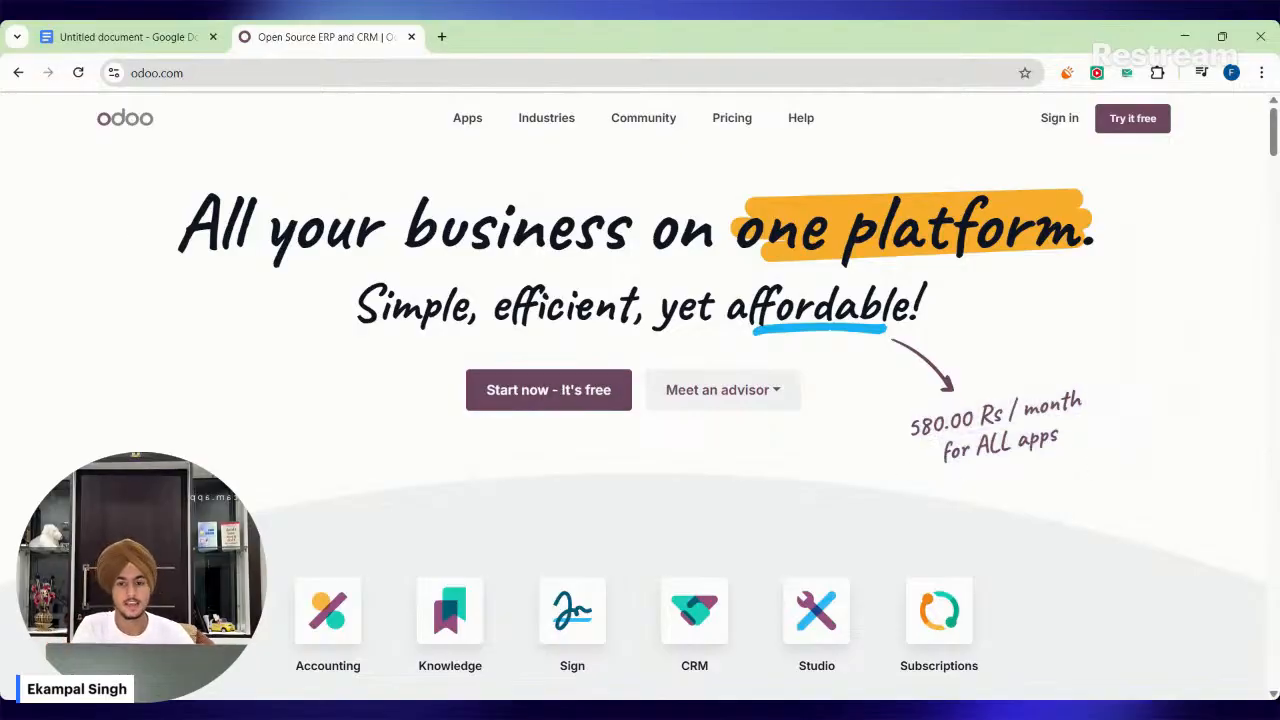
Highlight the homepage headline and price note while reading them, and examine the app grid down to View all Apps.
drag(126, 236, 1076, 284)
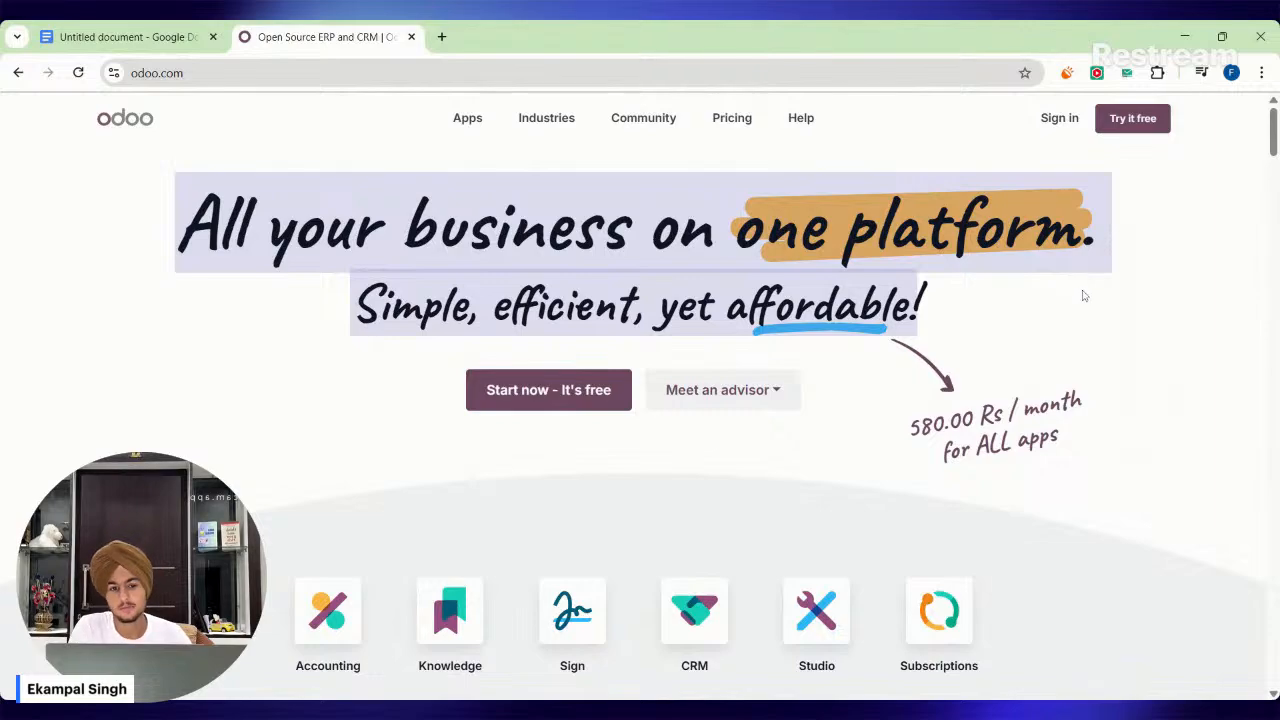
click(1083, 296)
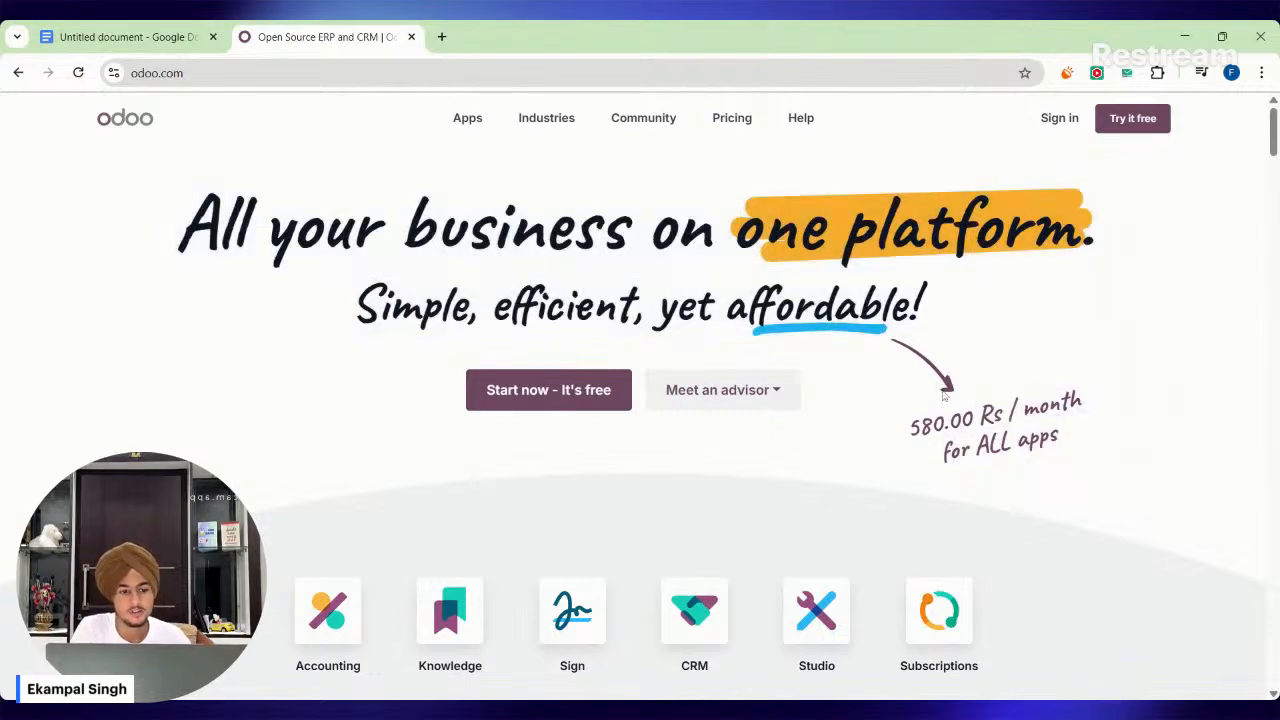
drag(908, 424, 1076, 435)
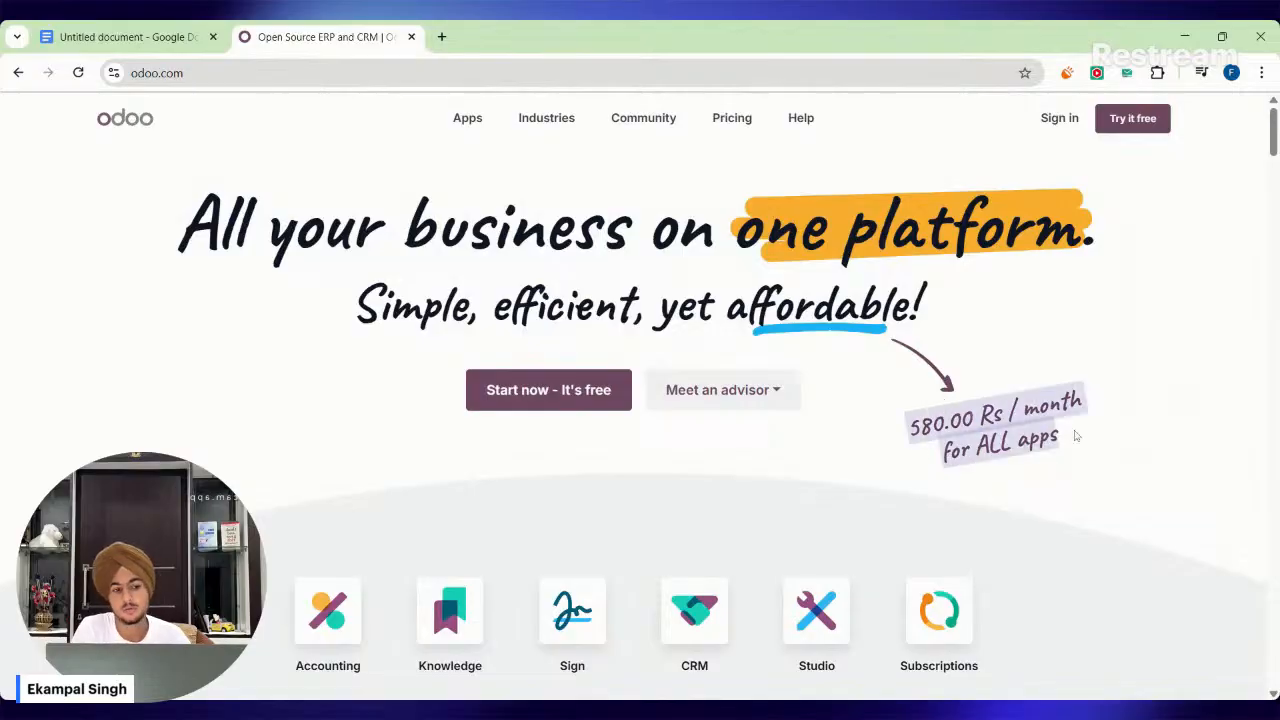
click(1076, 436)
scroll(897, 448, down, 3)
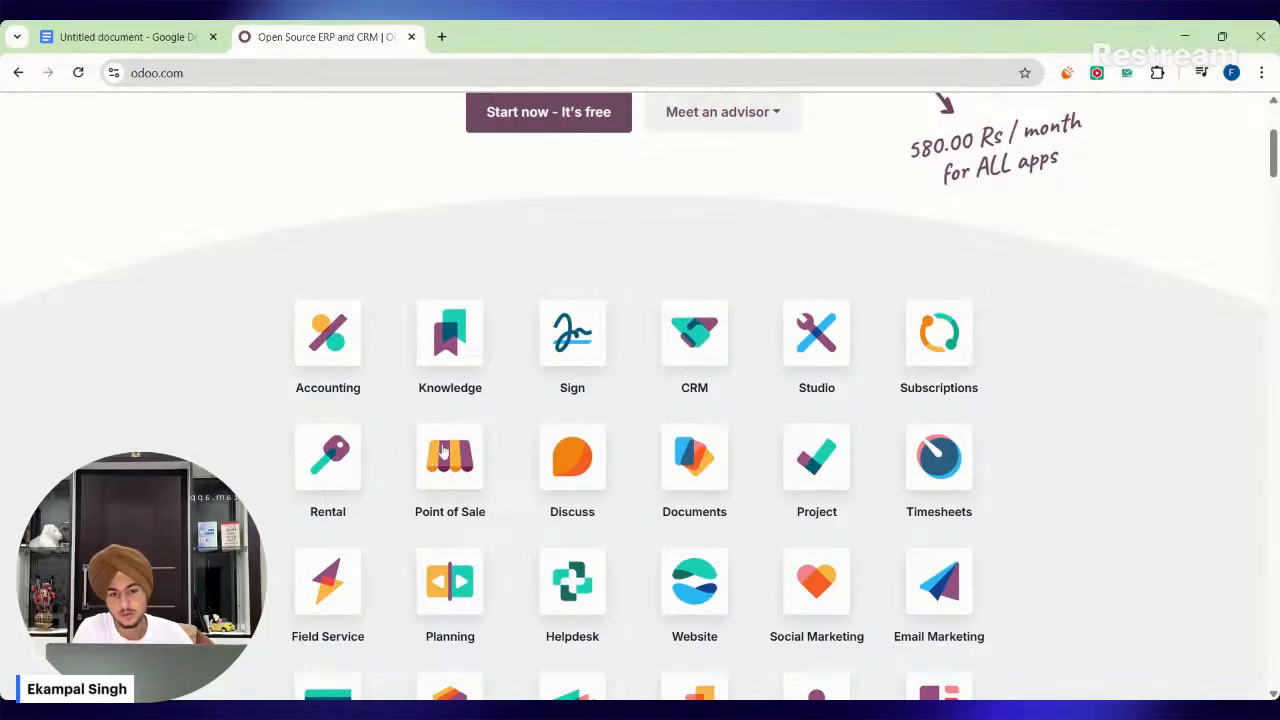
scroll(518, 374, down, 1)
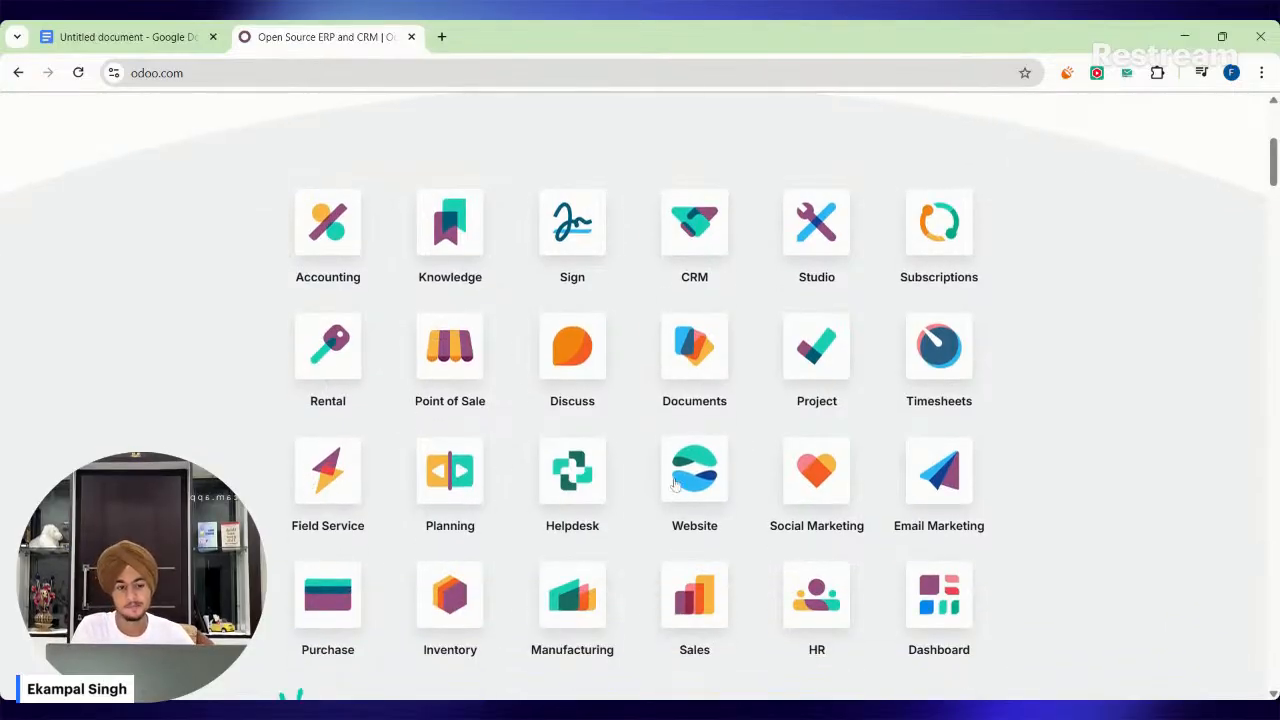
scroll(925, 398, down, 1)
scroll(925, 400, down, 1)
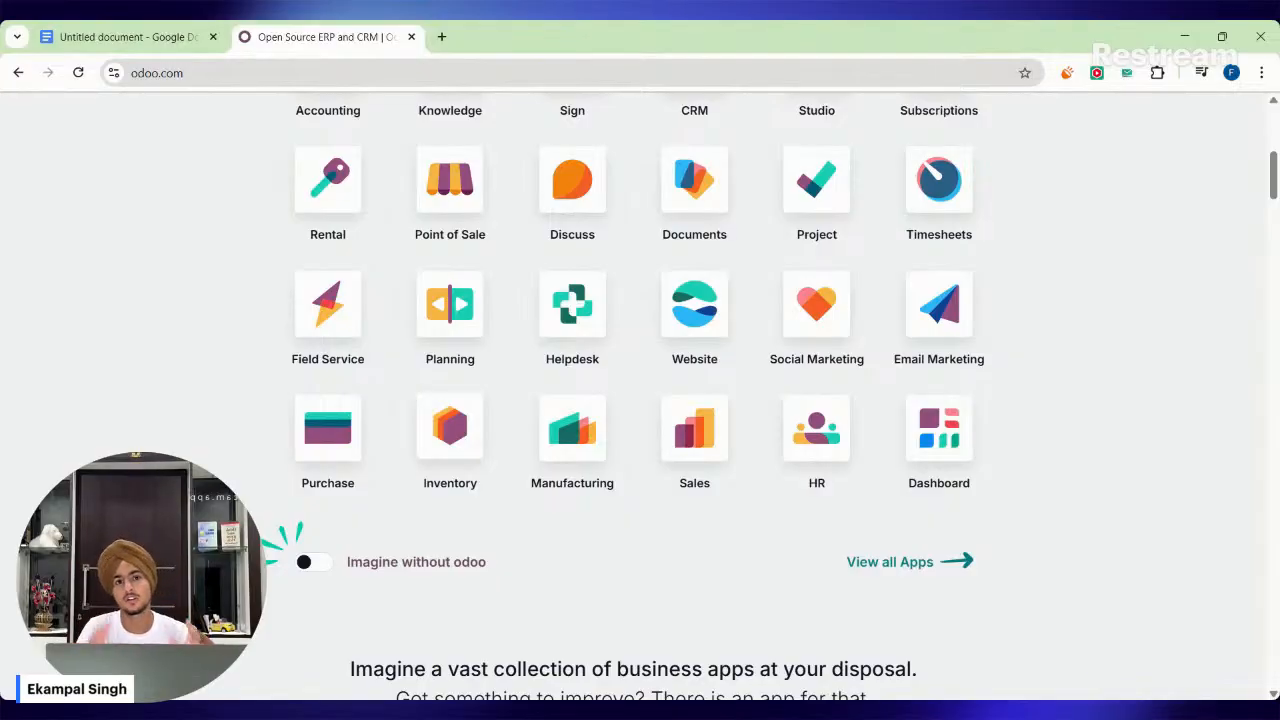
Start with Odoo for free from the homepage and highlight the heading of the app selection page.
scroll(437, 409, up, 5)
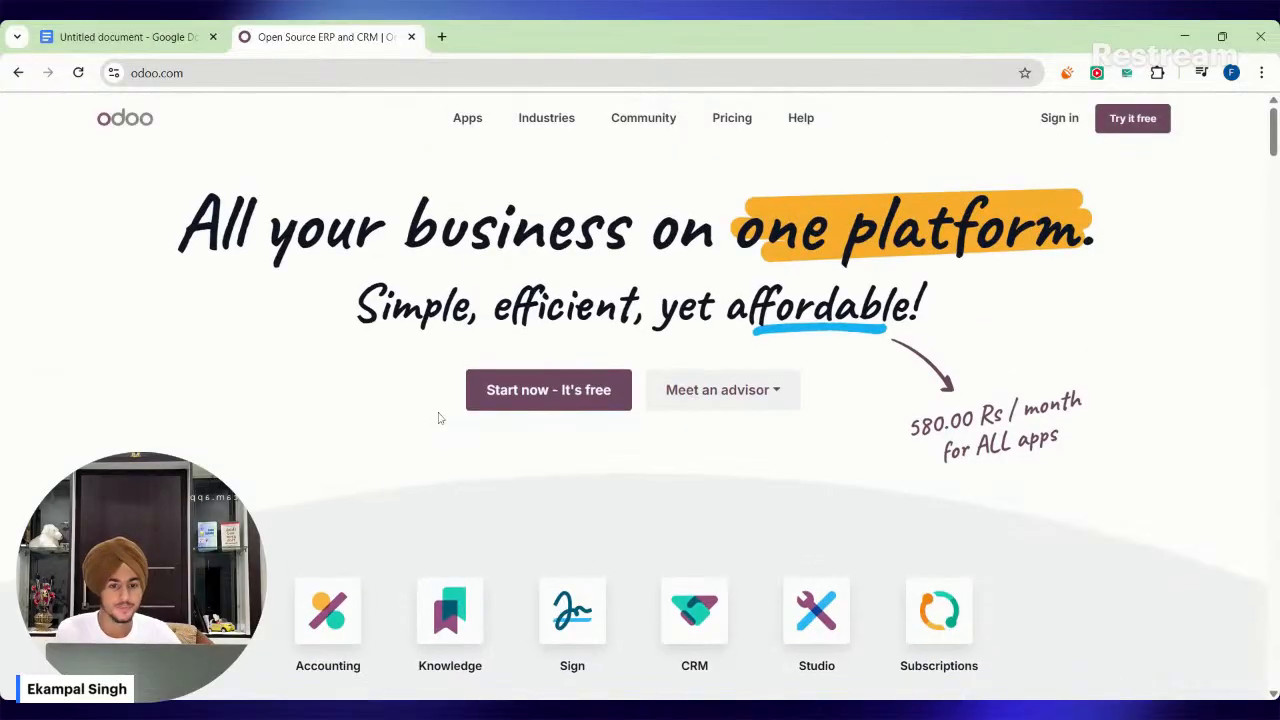
click(547, 403)
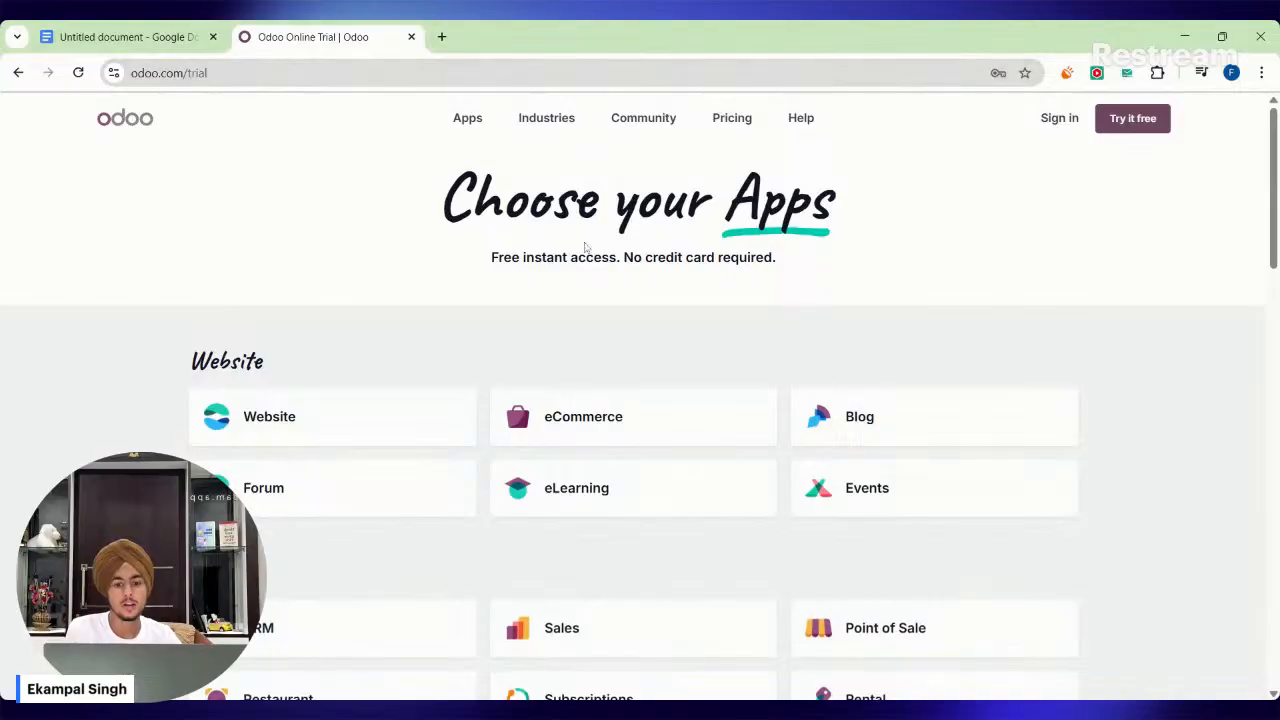
drag(440, 190, 852, 240)
click(852, 240)
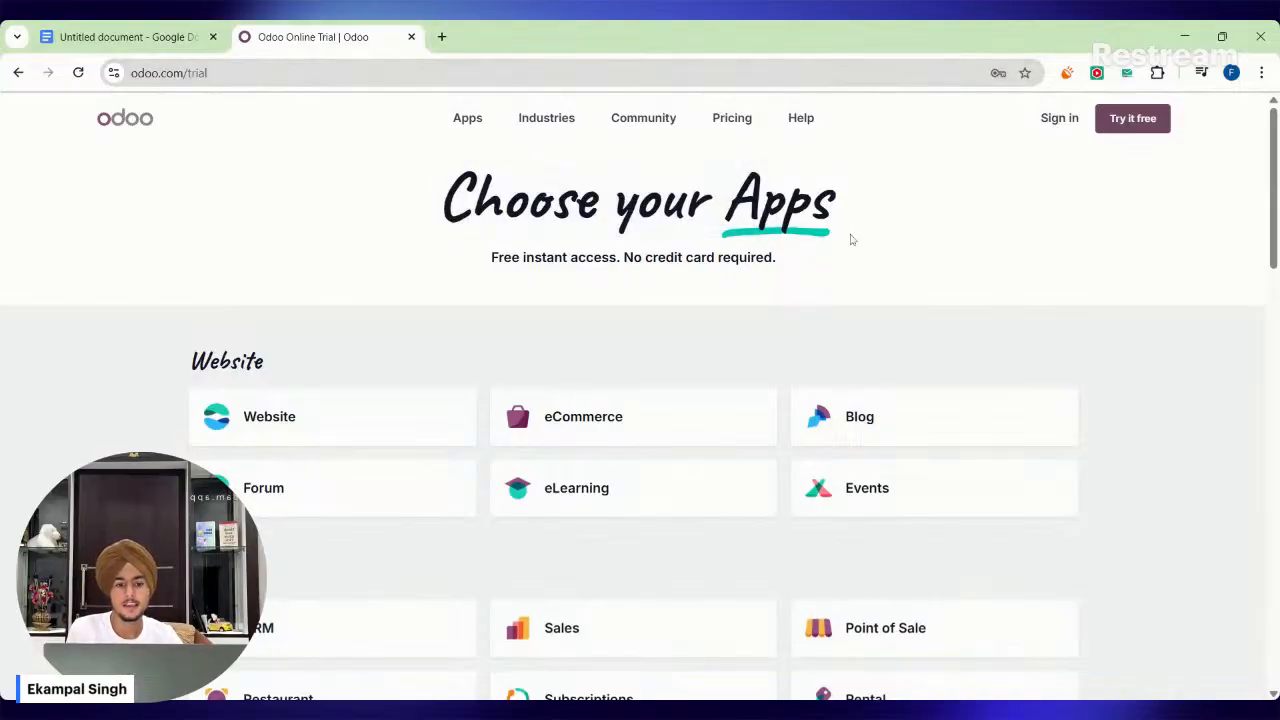
Select the Website and eCommerce apps for the new Odoo database.
scroll(614, 286, down, 2)
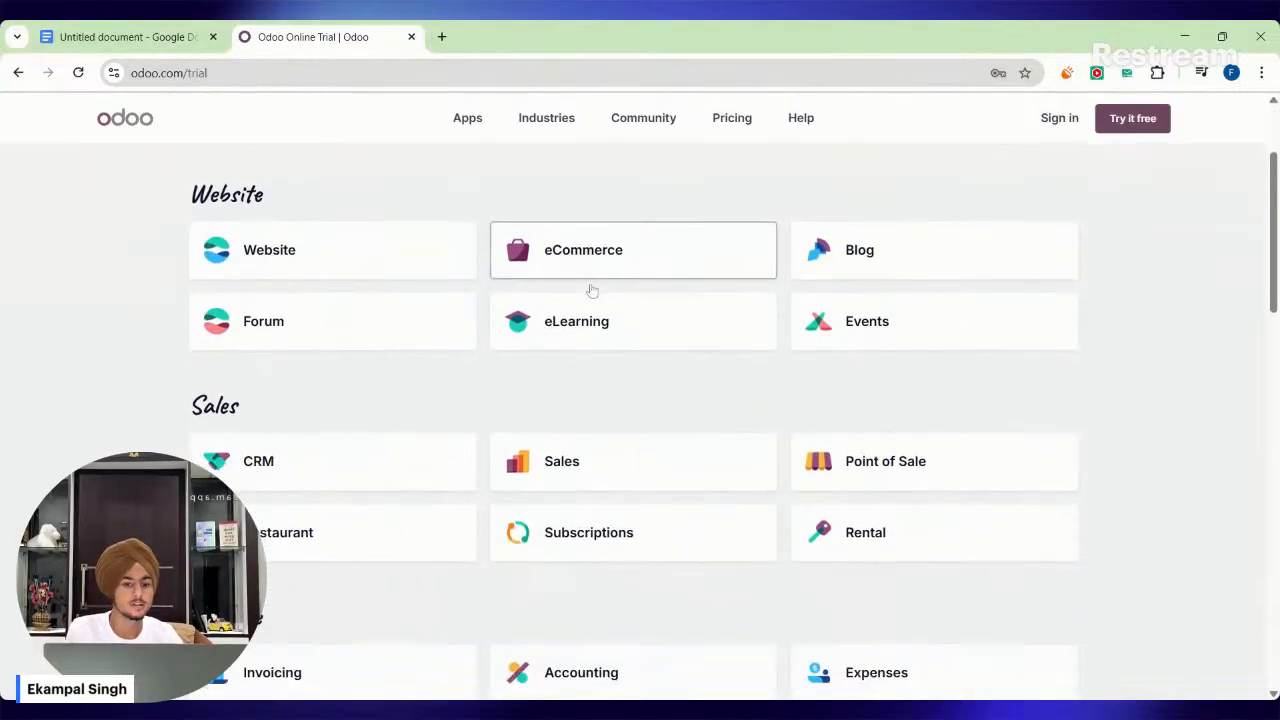
scroll(600, 300, up, 2)
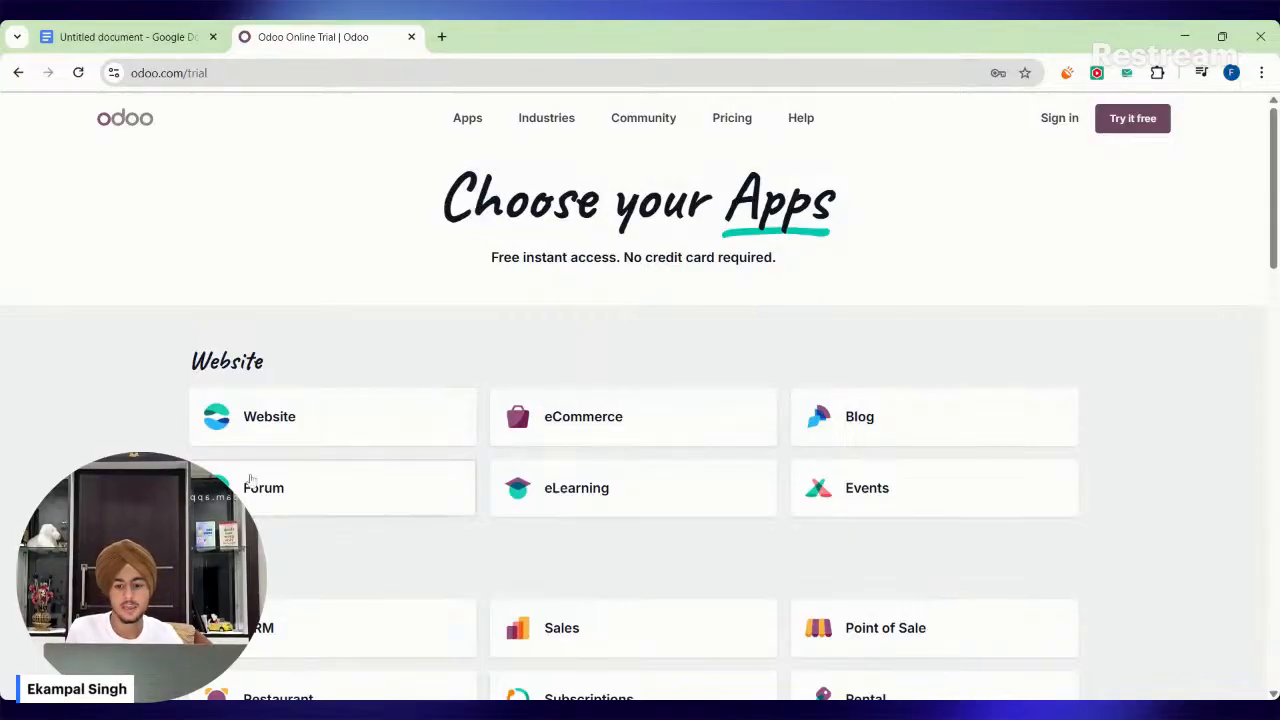
click(283, 430)
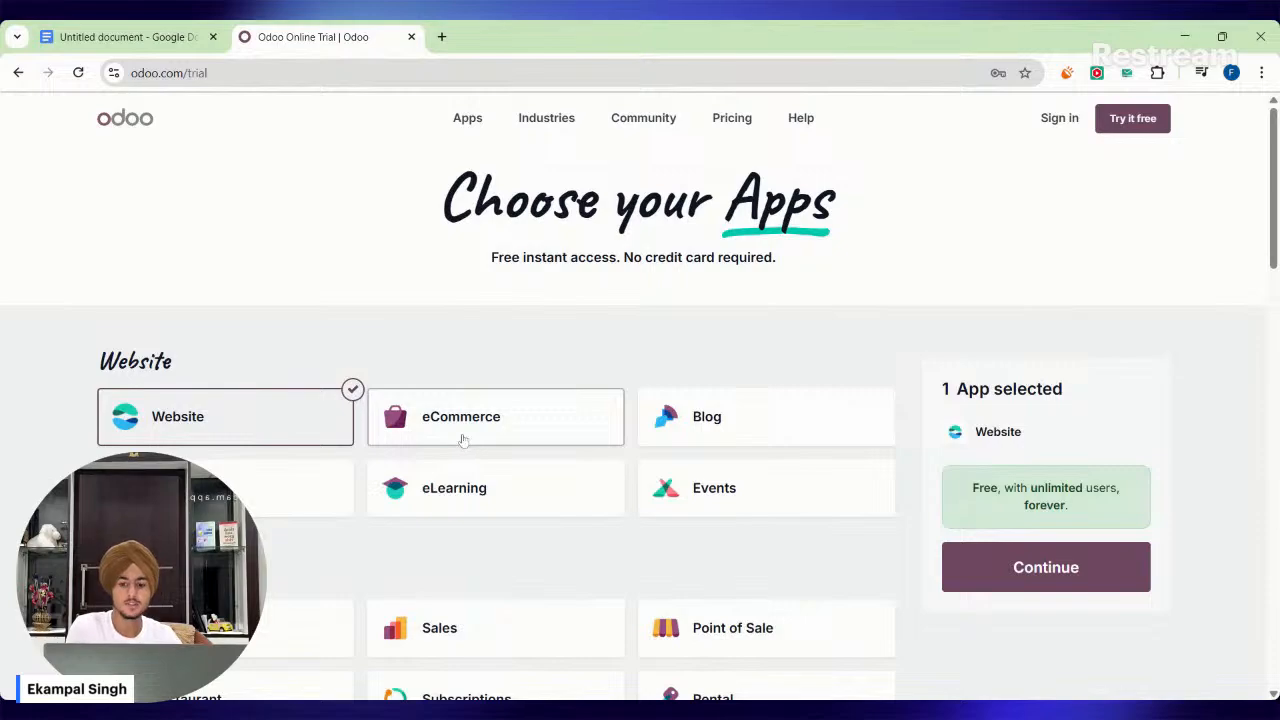
click(462, 438)
Examine the other available apps in the Sales, Finance, Services and Productivity categories.
scroll(462, 440, down, 2)
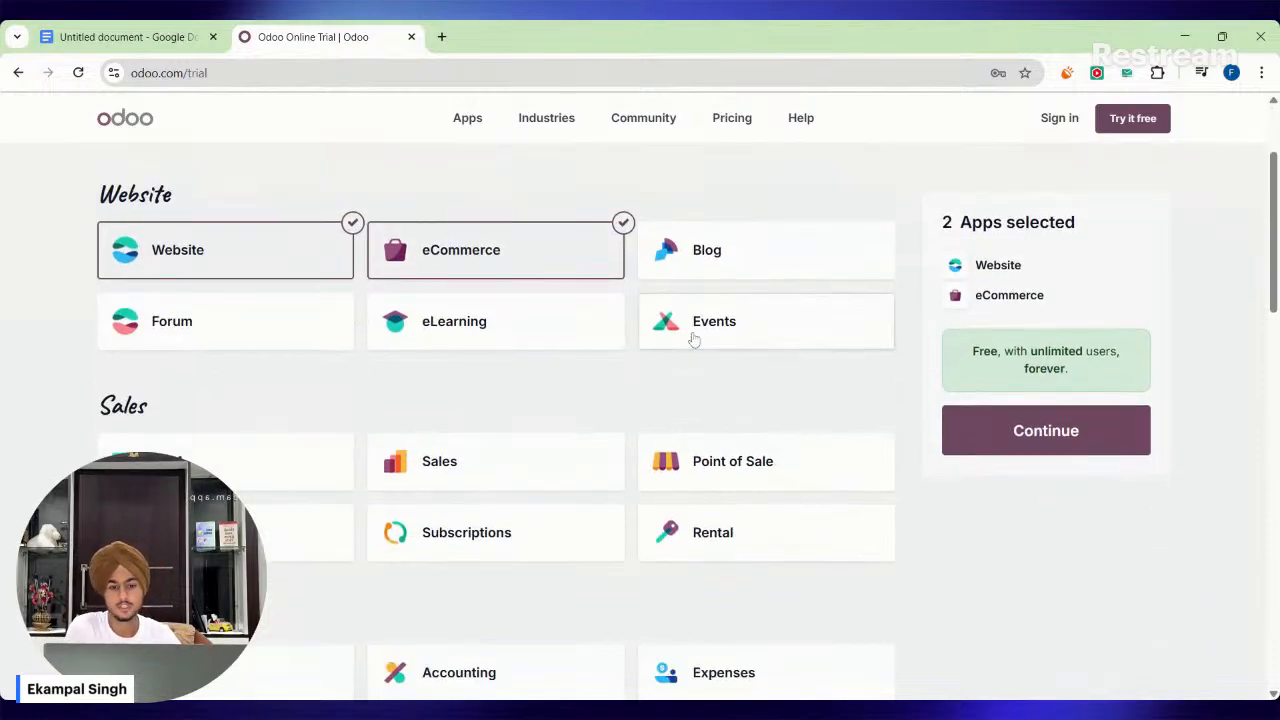
scroll(343, 429, down, 2)
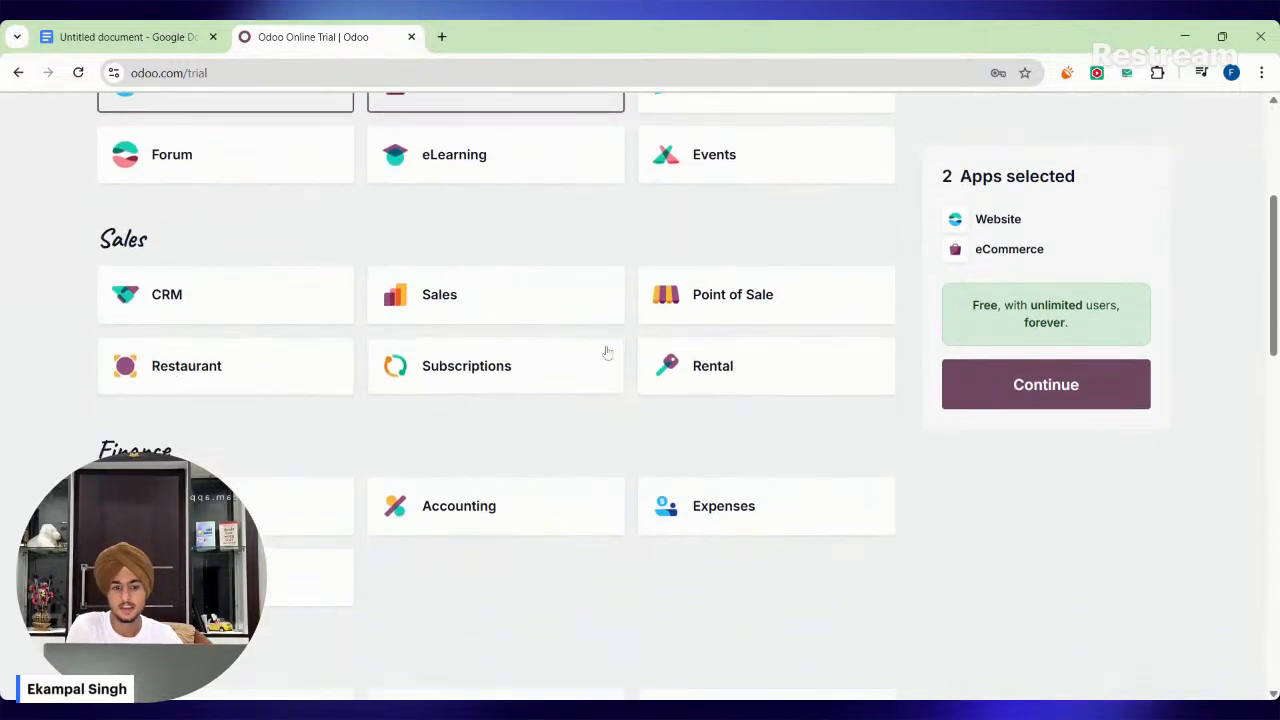
scroll(780, 360, down, 1)
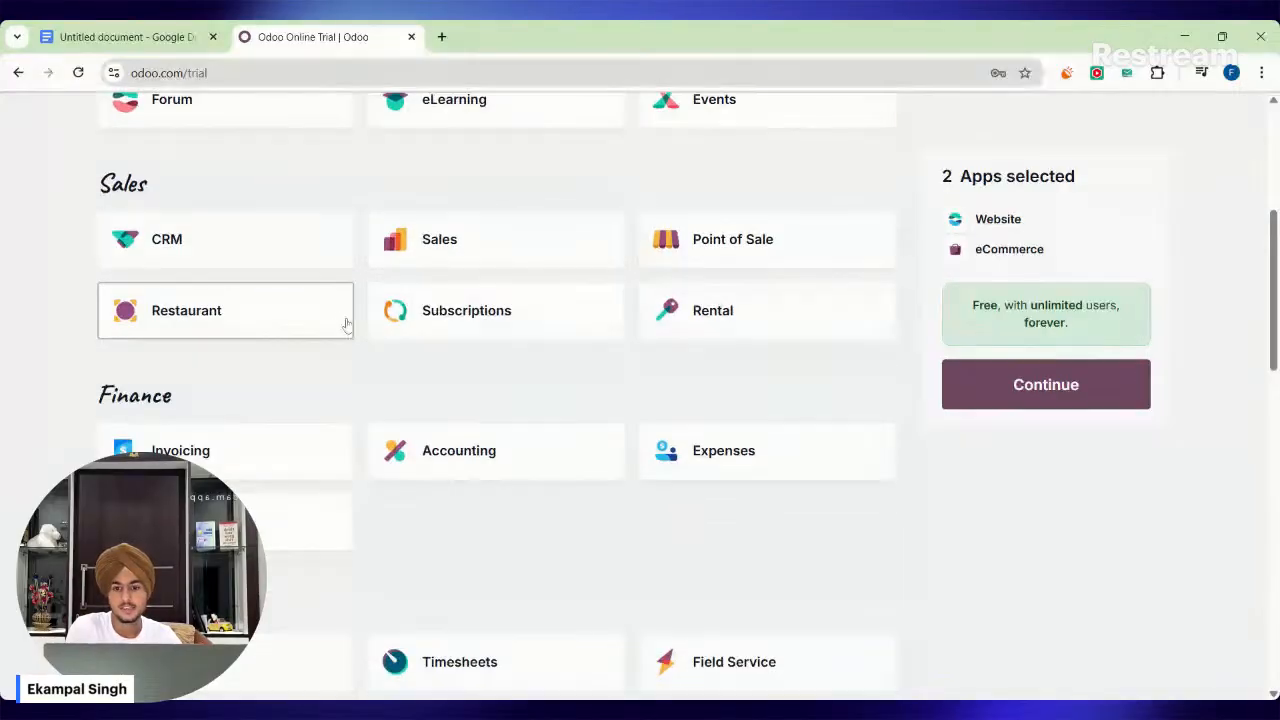
scroll(345, 323, down, 3)
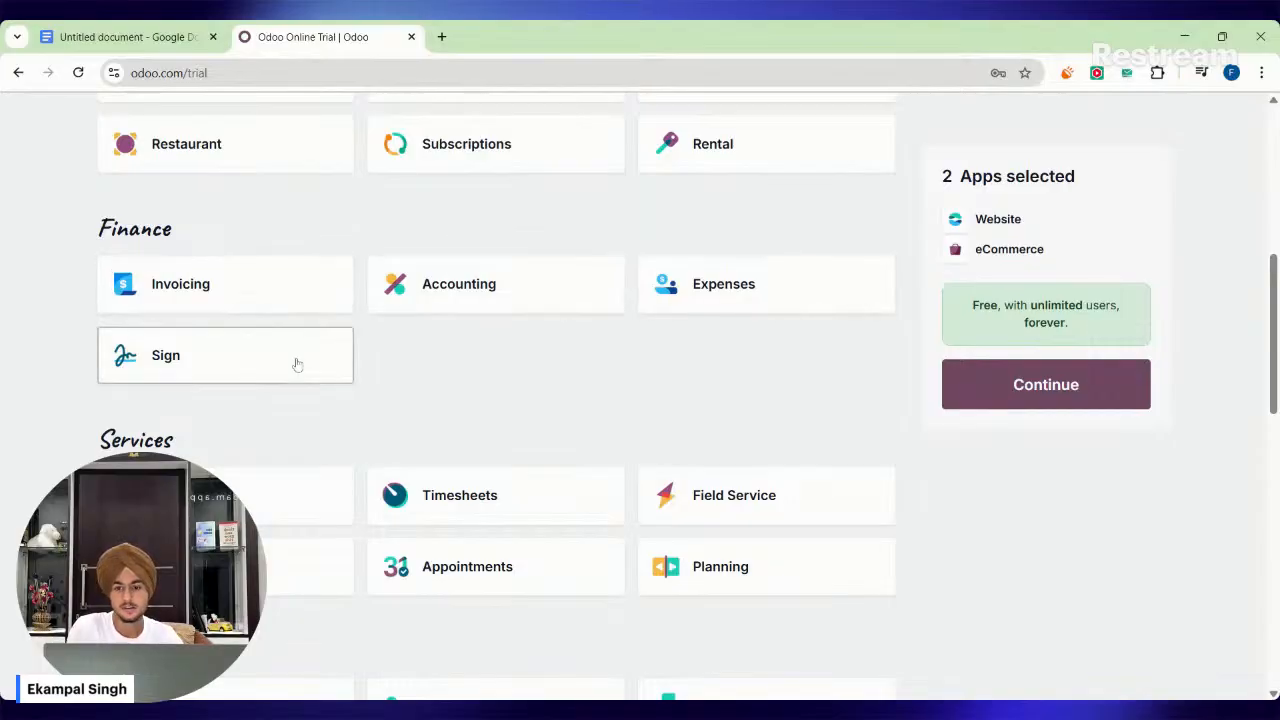
scroll(296, 364, down, 1)
scroll(400, 350, down, 2)
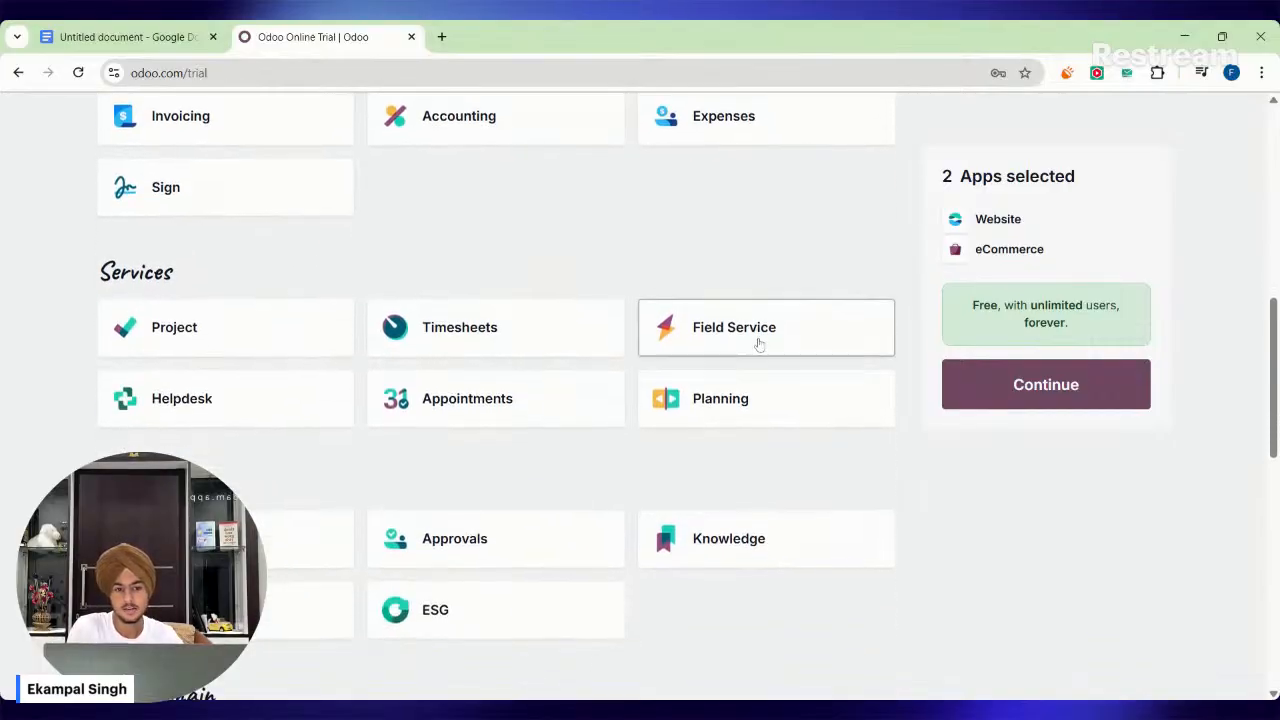
scroll(418, 303, down, 2)
scroll(418, 303, down, 1)
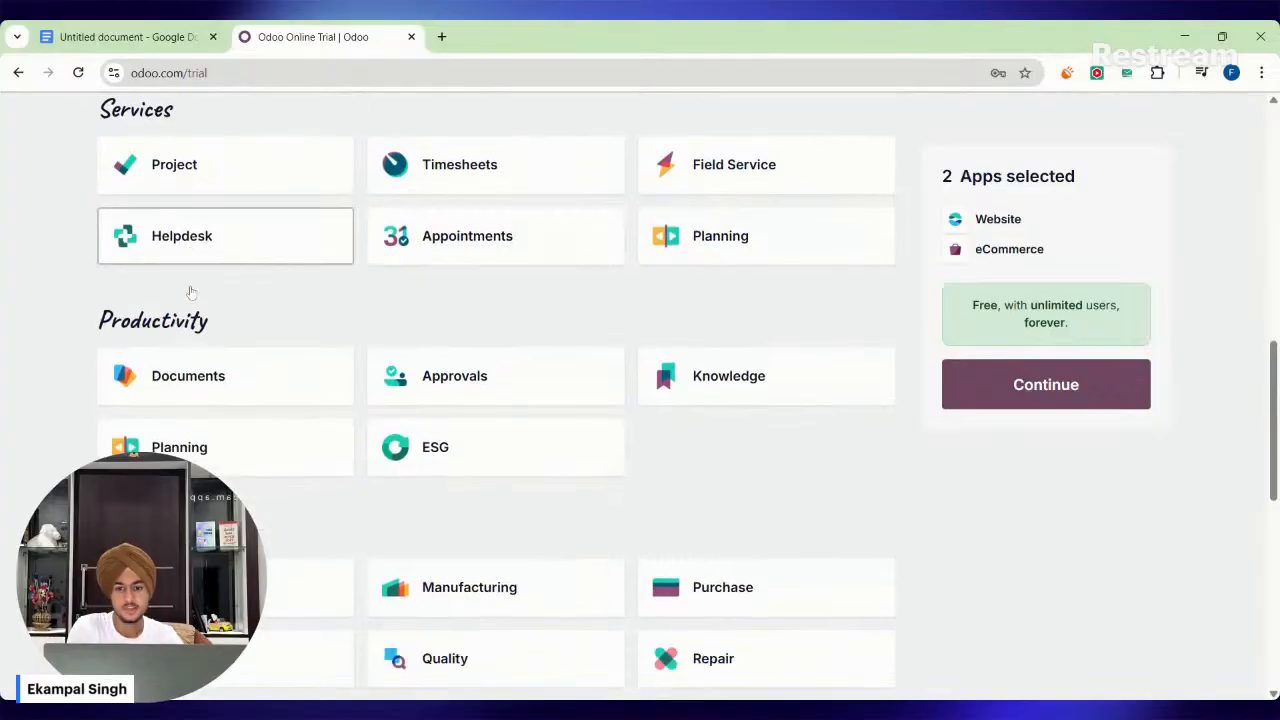
Add the Helpdesk app to the selection, highlight its trial terms, and remove the app again.
click(203, 228)
click(206, 238)
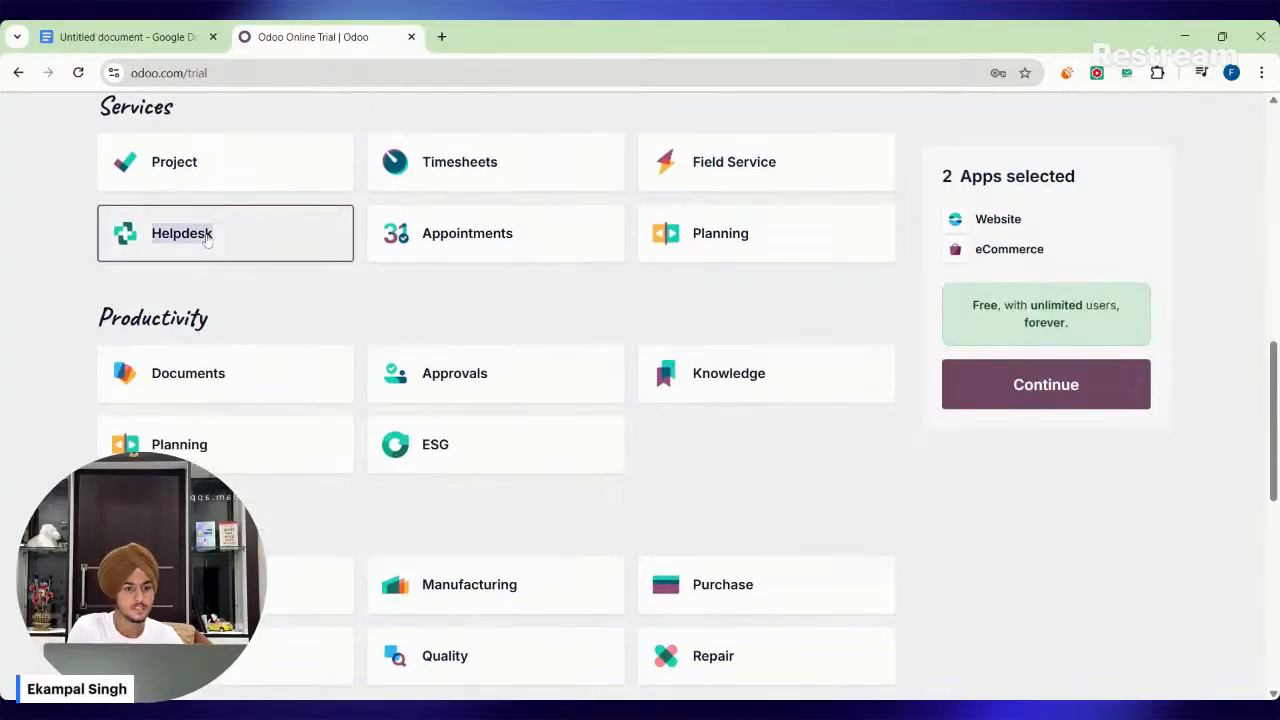
click(206, 238)
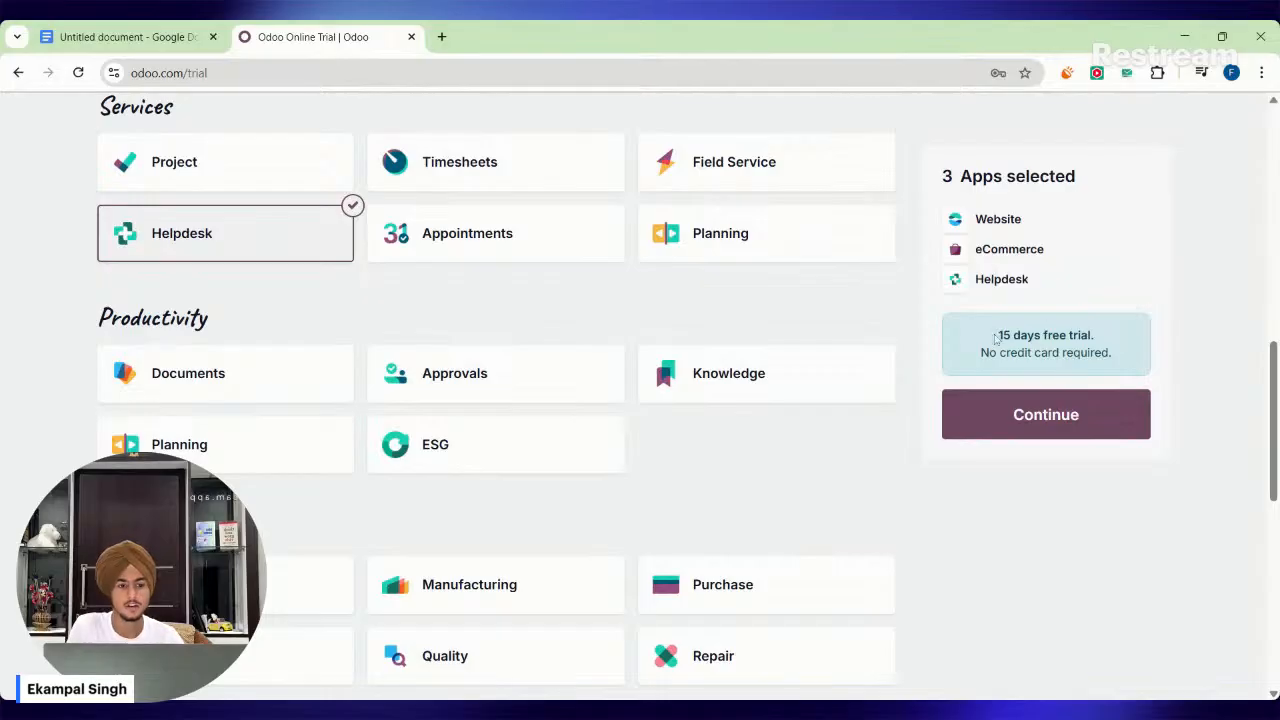
drag(995, 338, 1096, 354)
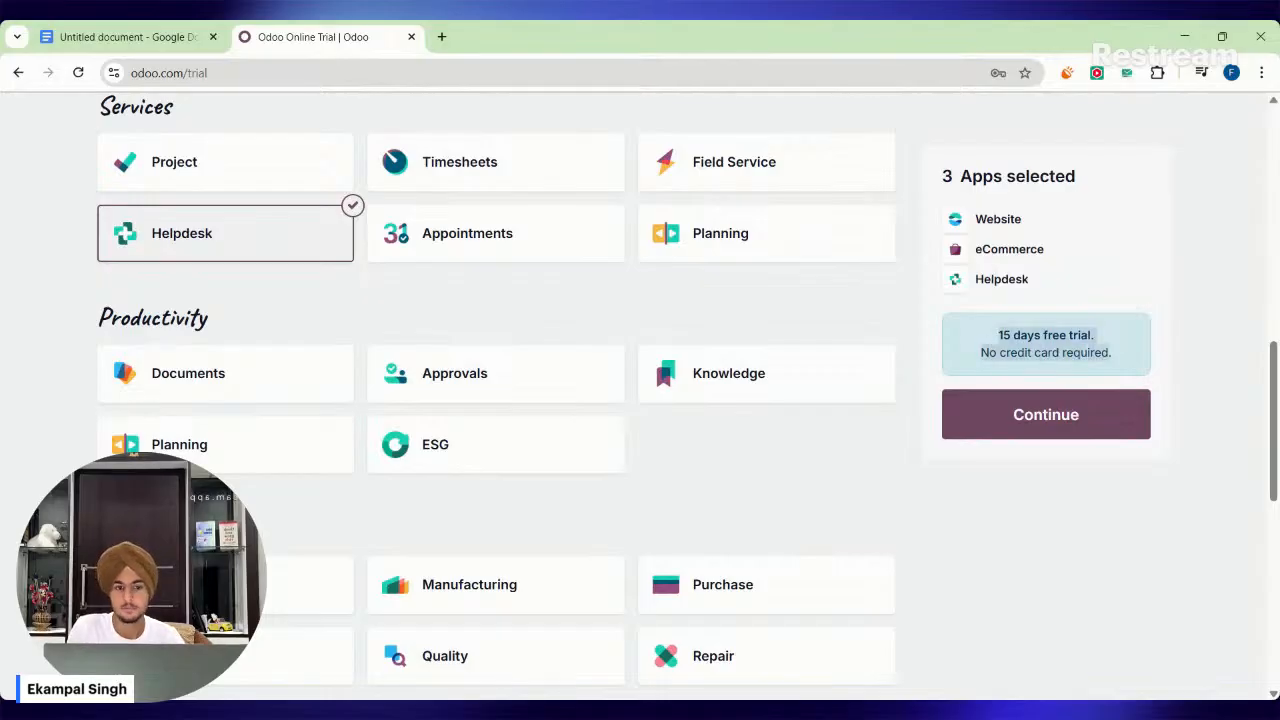
click(1096, 354)
click(174, 252)
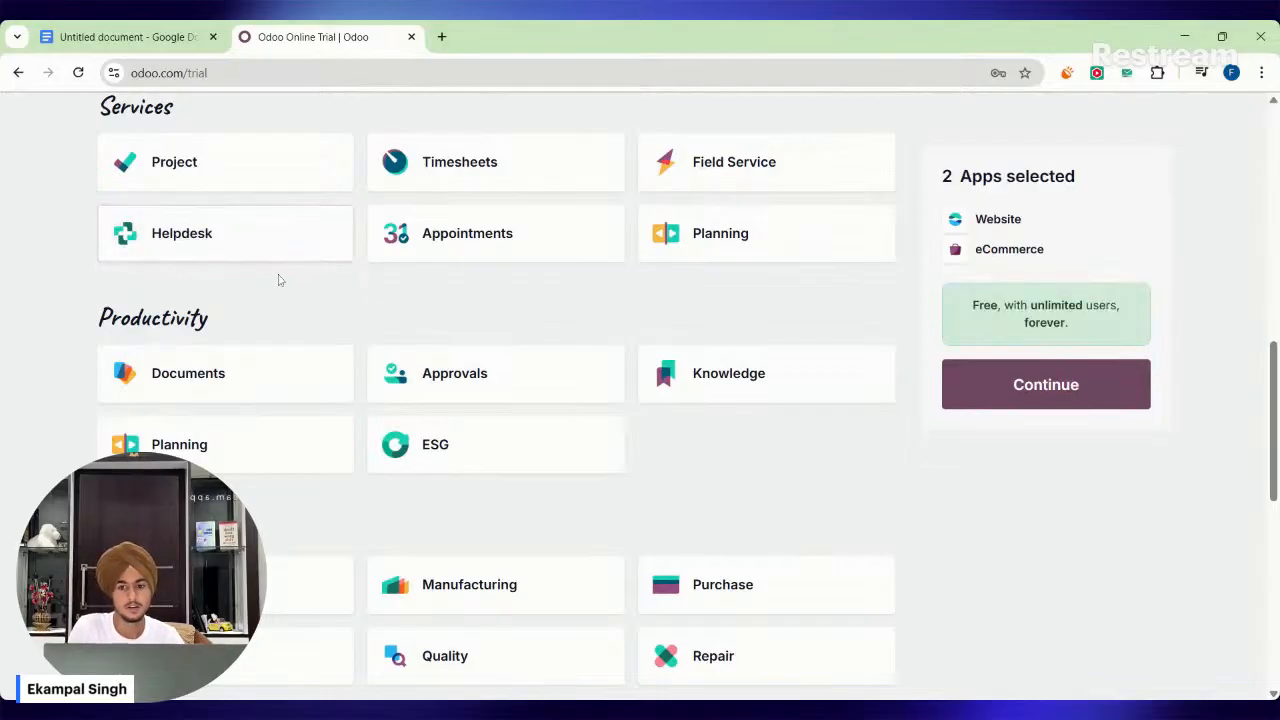
Return to the Website category and highlight the pricing terms for the Website and eCommerce selection.
scroll(280, 278, up, 8)
scroll(381, 348, up, 1)
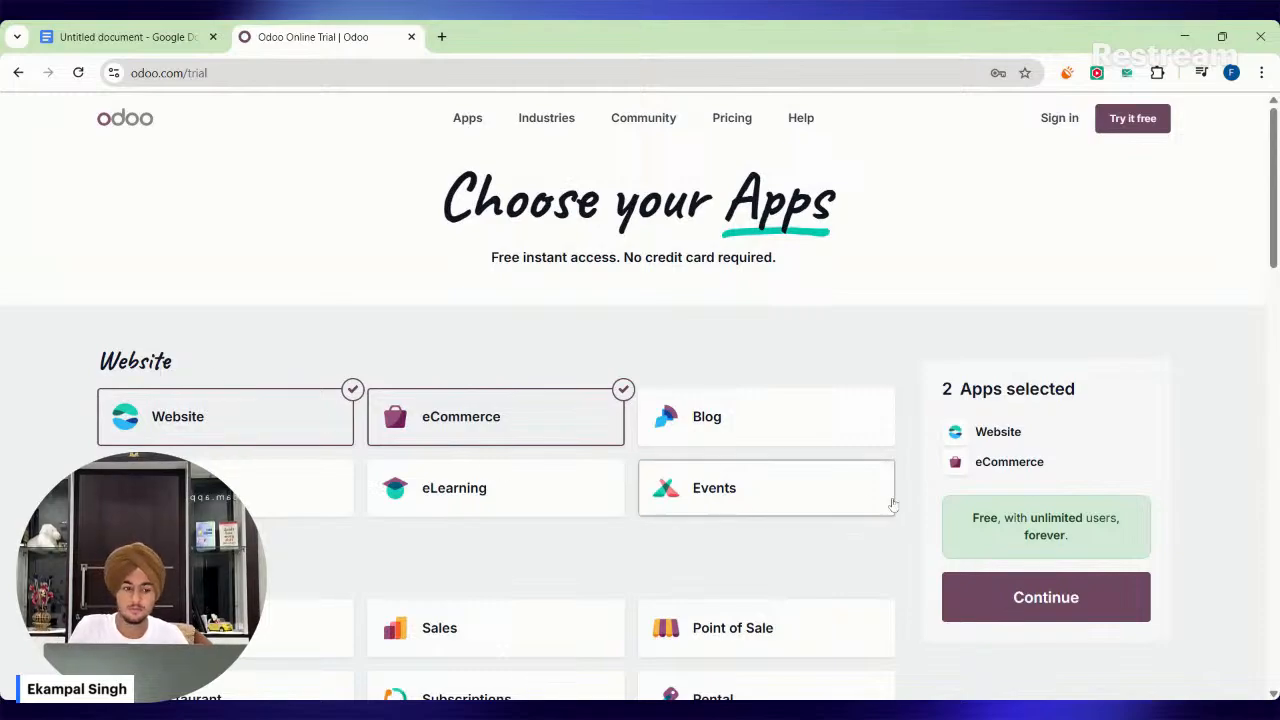
drag(962, 517, 1093, 539)
click(1106, 543)
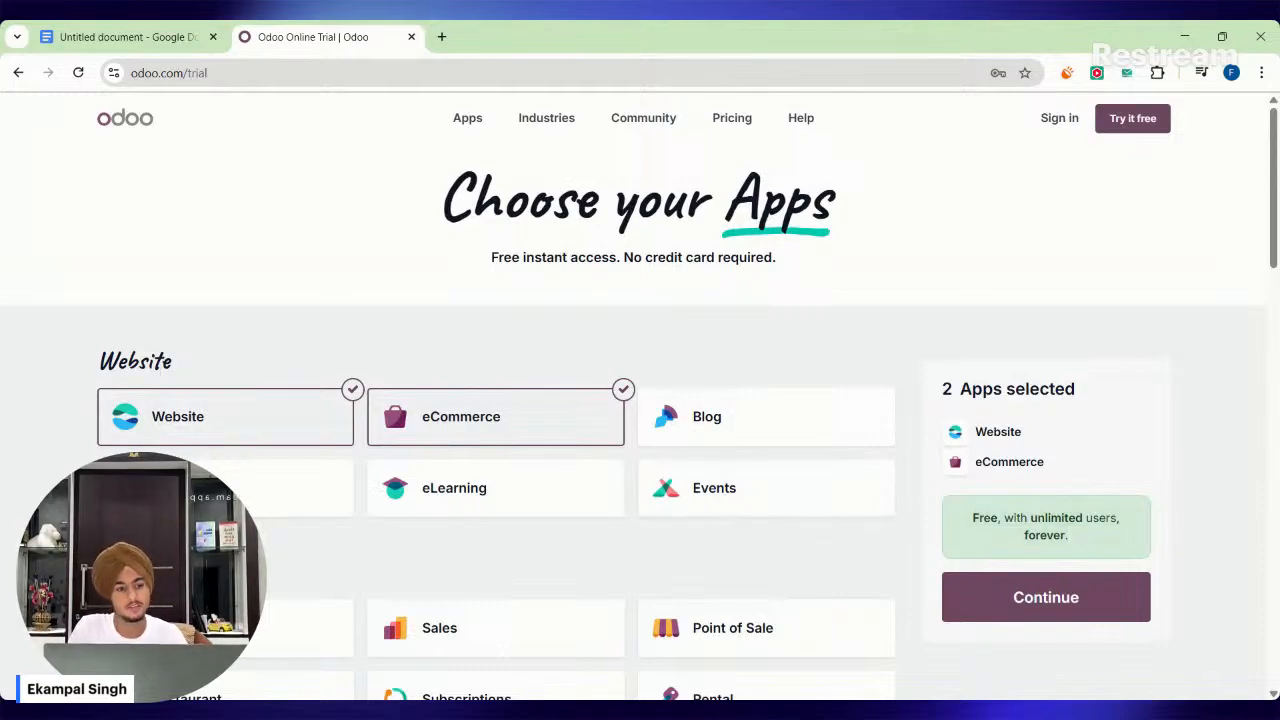
scroll(1045, 480, down, 1)
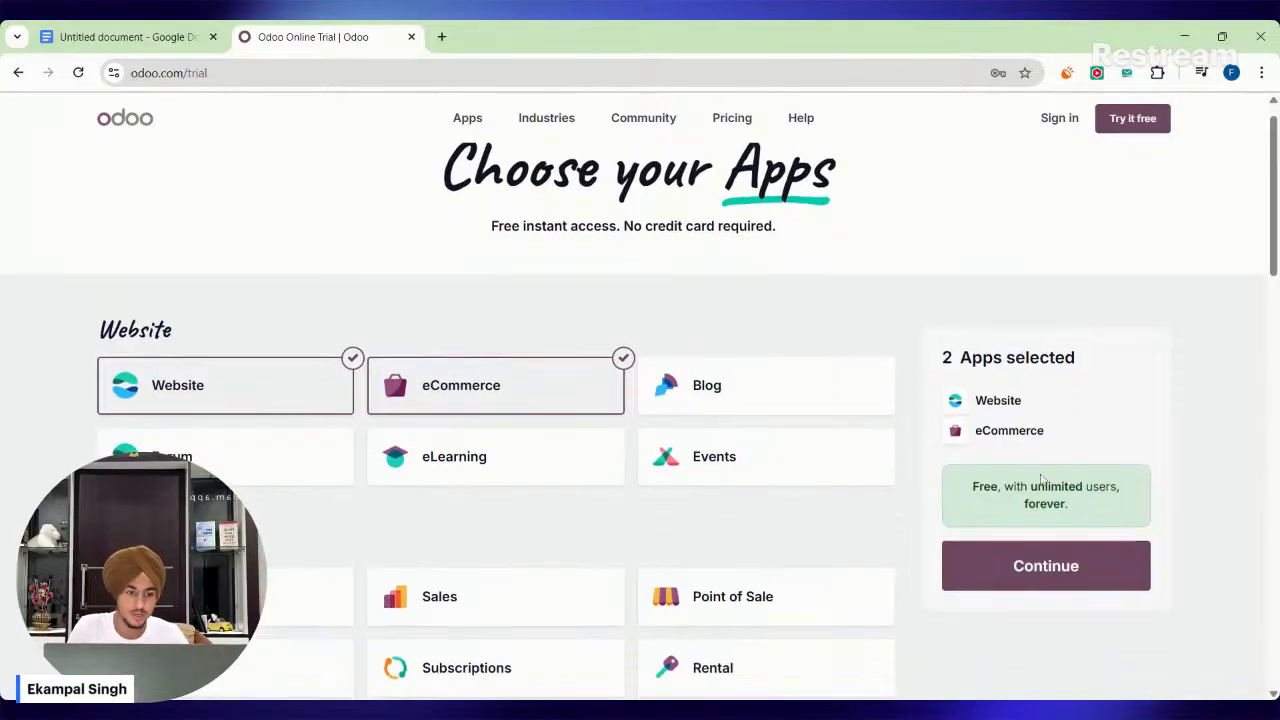
Add the Helpdesk app from the Services category to the selection.
scroll(918, 424, down, 3)
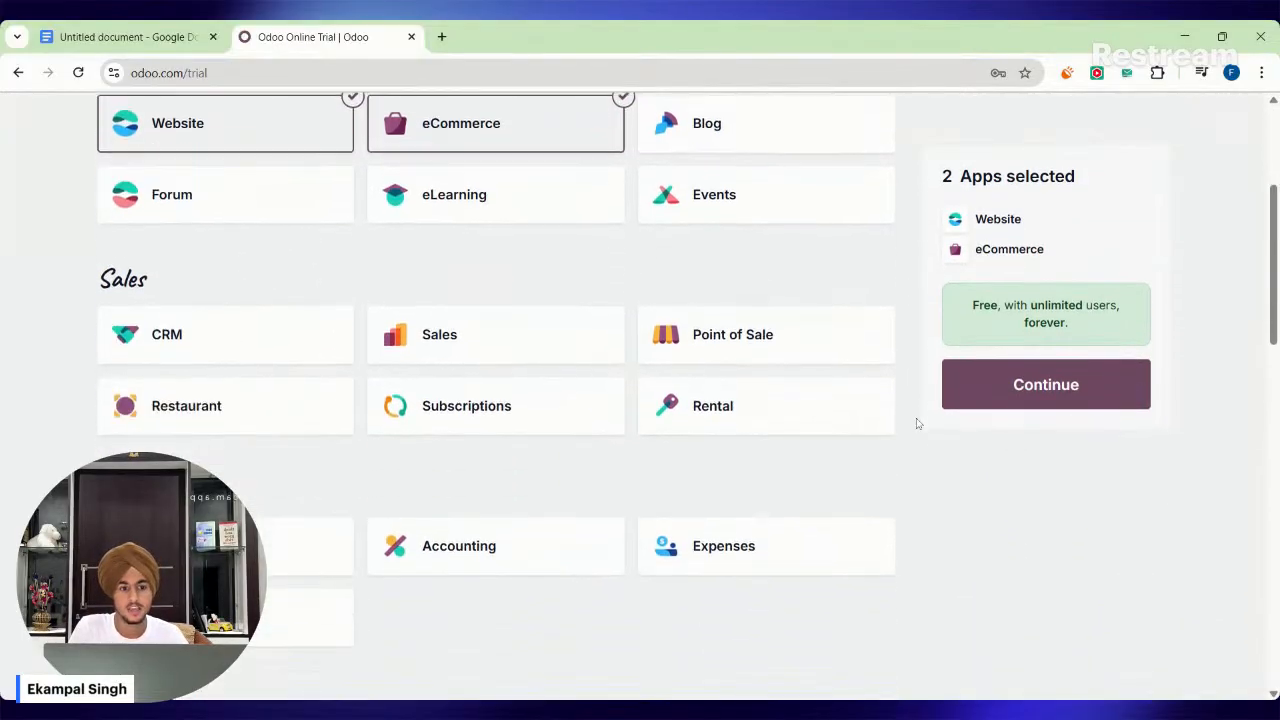
scroll(918, 424, down, 2)
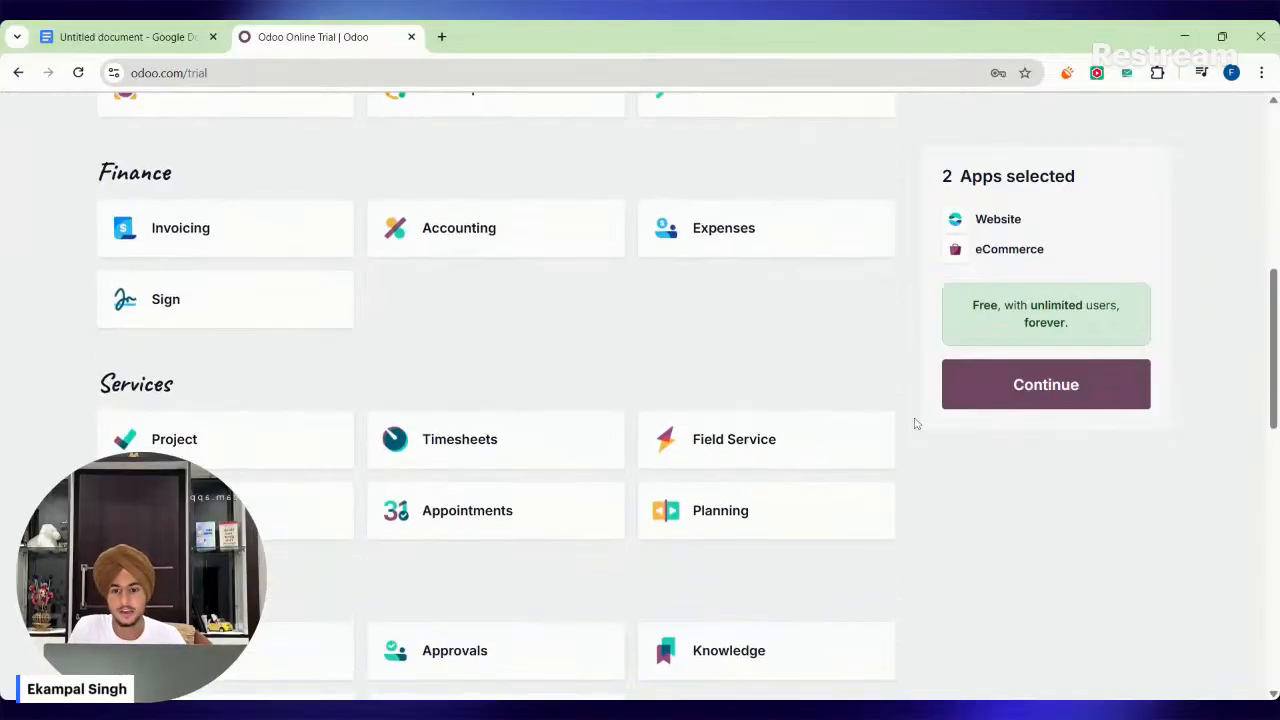
scroll(914, 424, down, 1)
click(294, 450)
Look through the remaining app categories and add the Sales and Invoicing apps to the selection.
scroll(713, 436, down, 2)
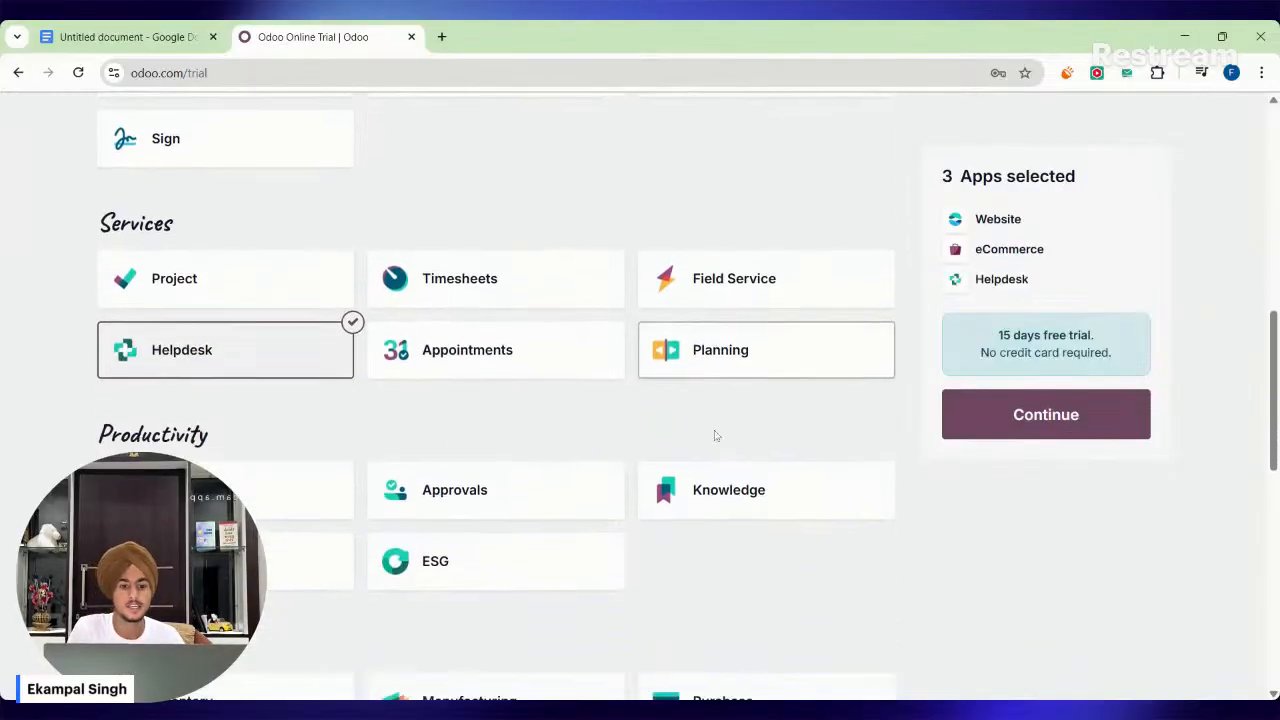
scroll(437, 392, down, 2)
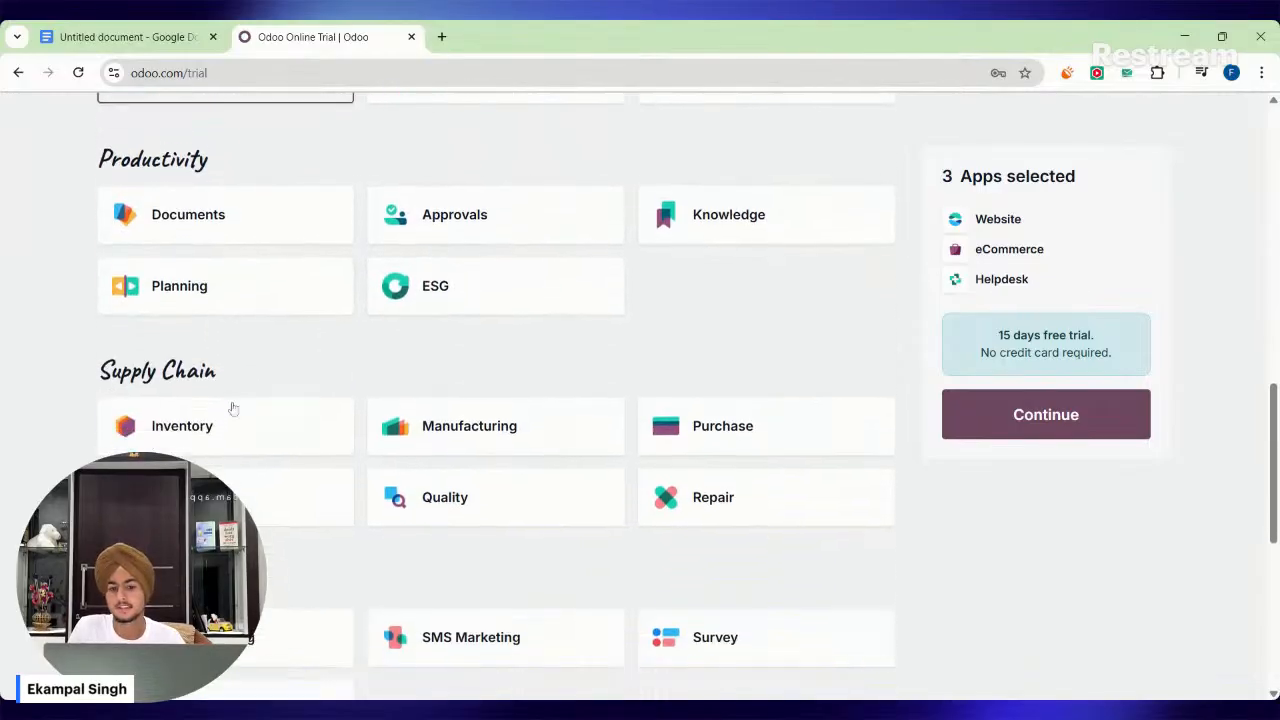
scroll(740, 363, down, 1)
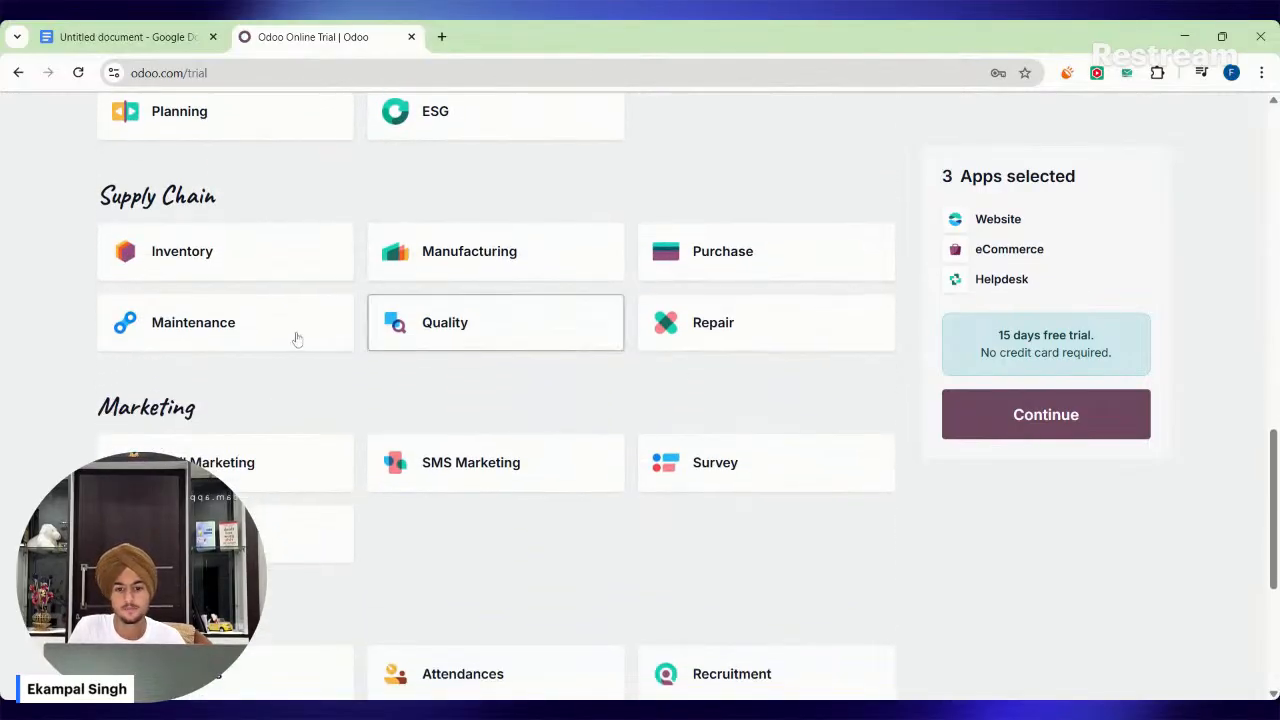
scroll(294, 337, down, 2)
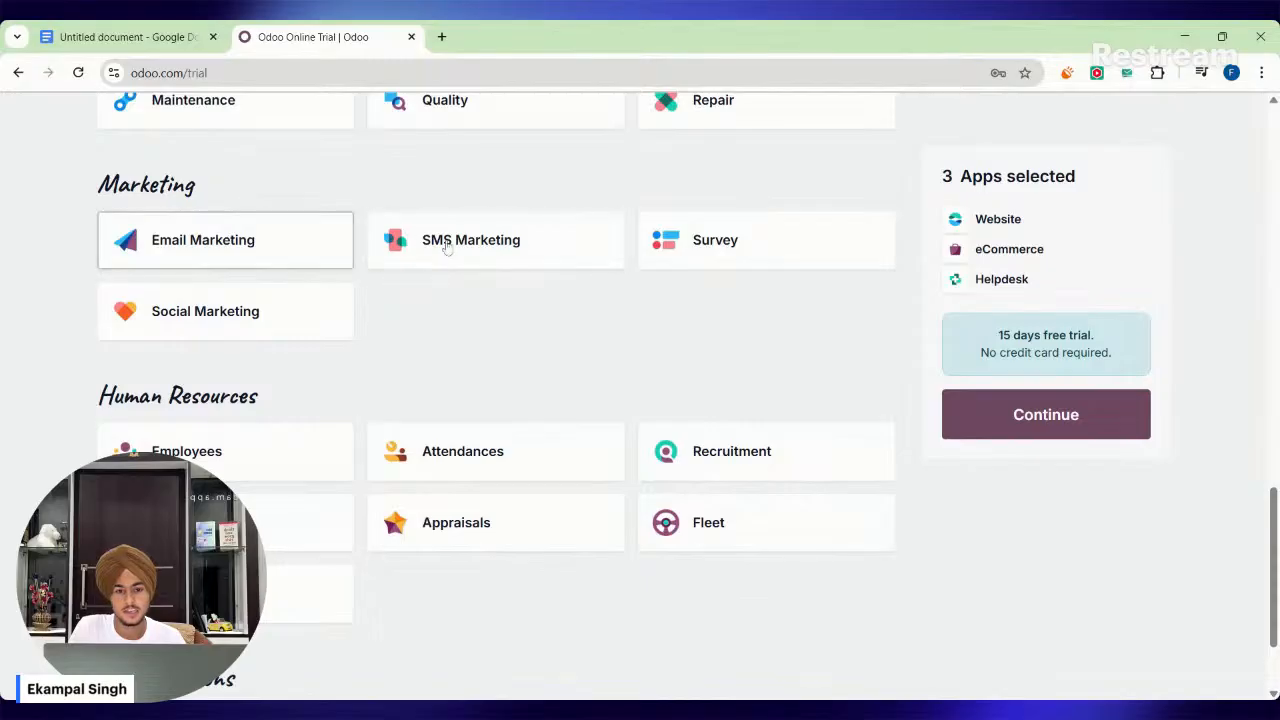
scroll(188, 293, down, 1)
scroll(200, 301, down, 2)
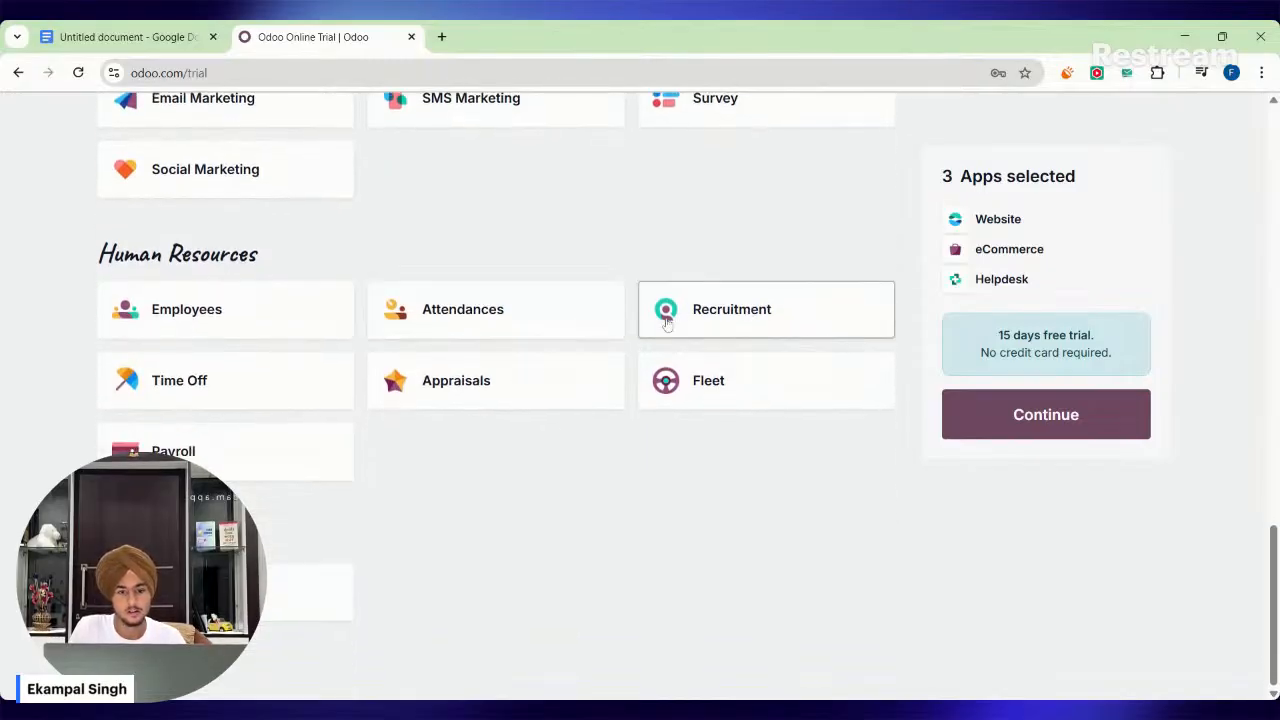
scroll(323, 466, up, 6)
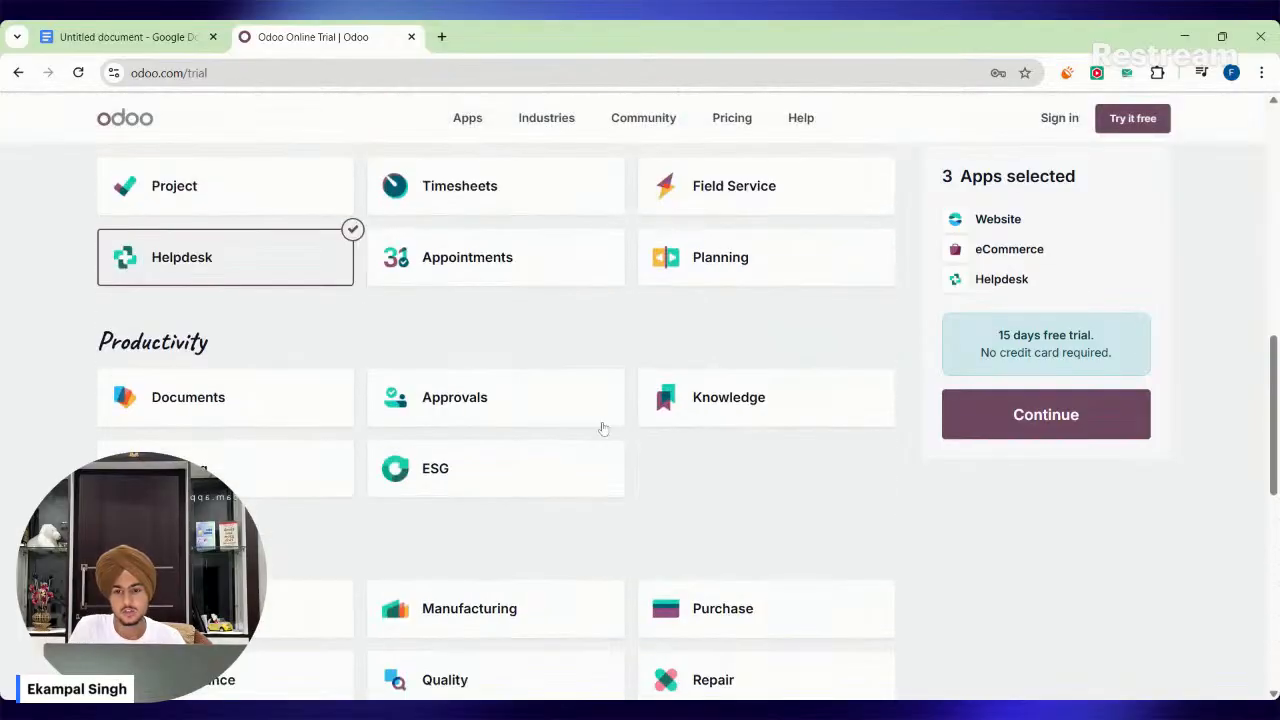
scroll(603, 428, up, 7)
click(504, 442)
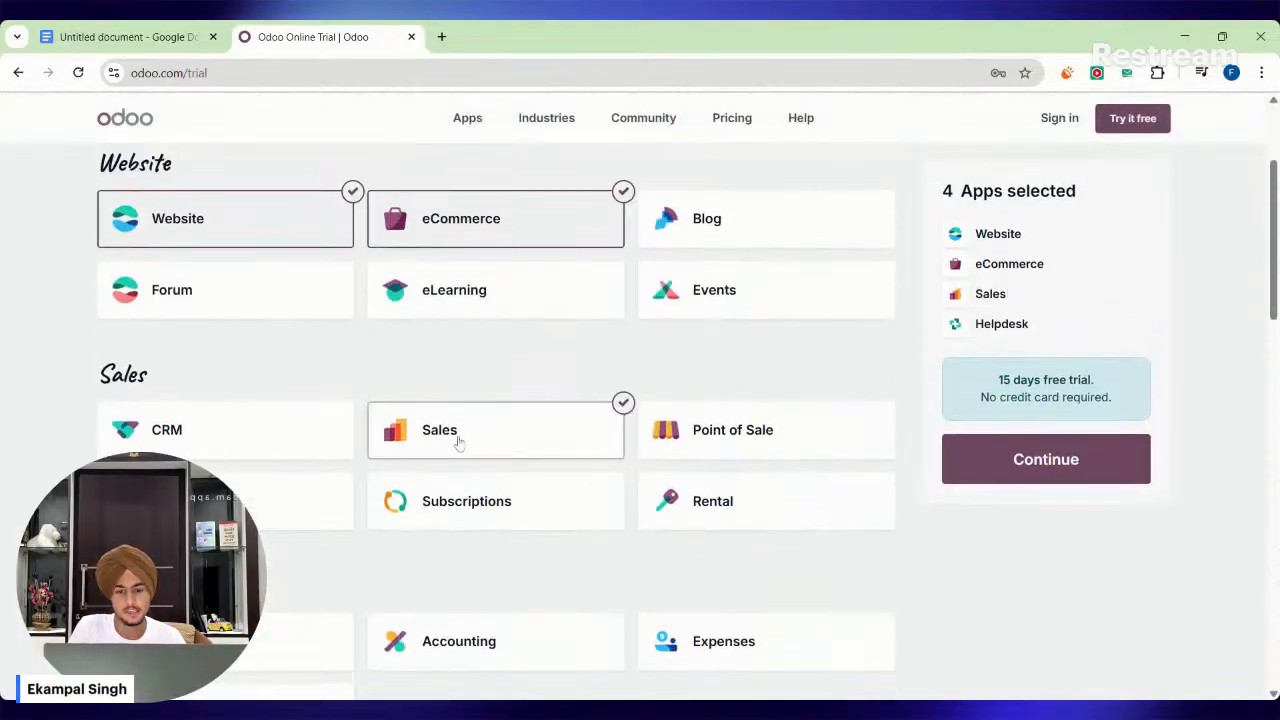
scroll(411, 486, down, 2)
click(230, 460)
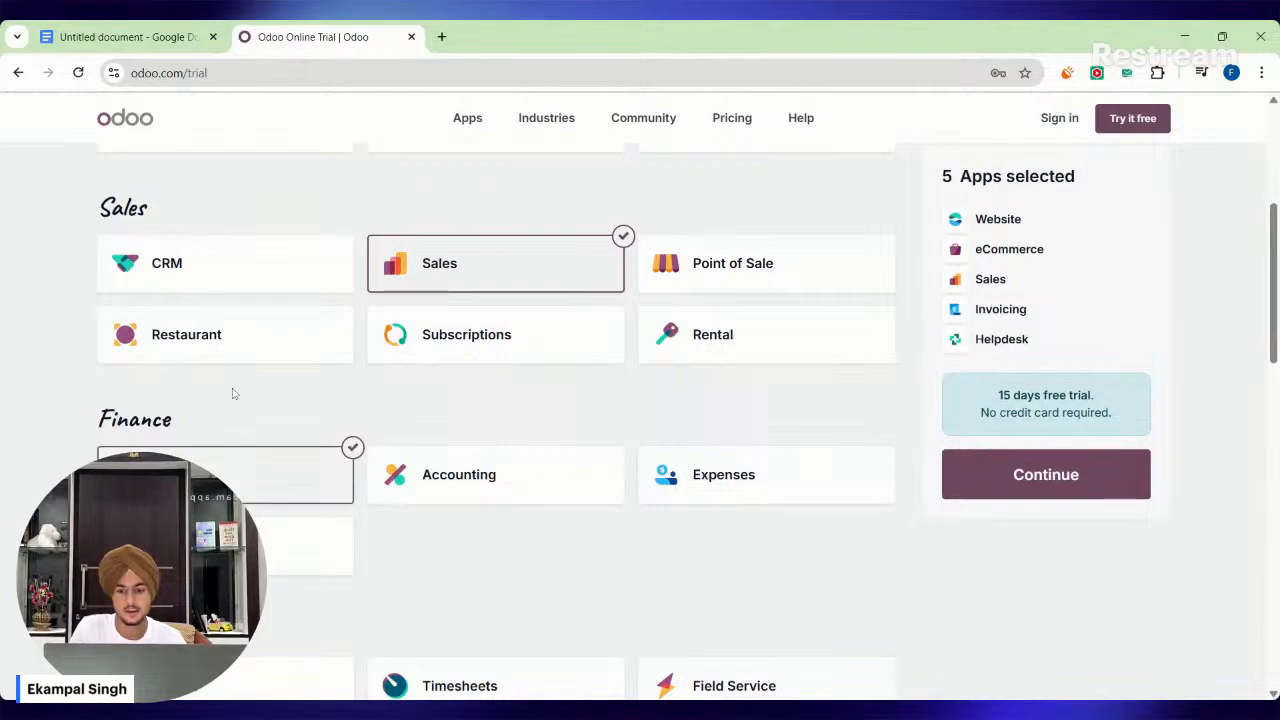
Highlight the trial terms for the current app selection.
scroll(917, 323, up, 2)
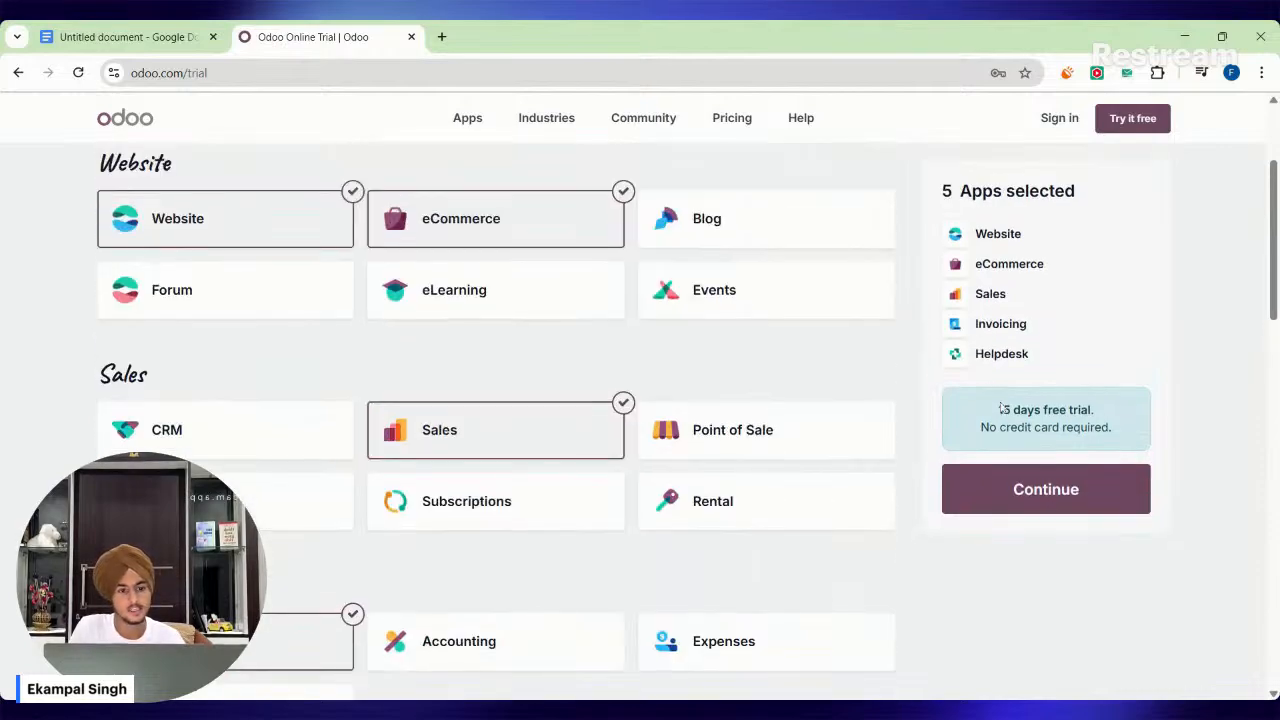
drag(998, 405, 1113, 438)
click(1114, 439)
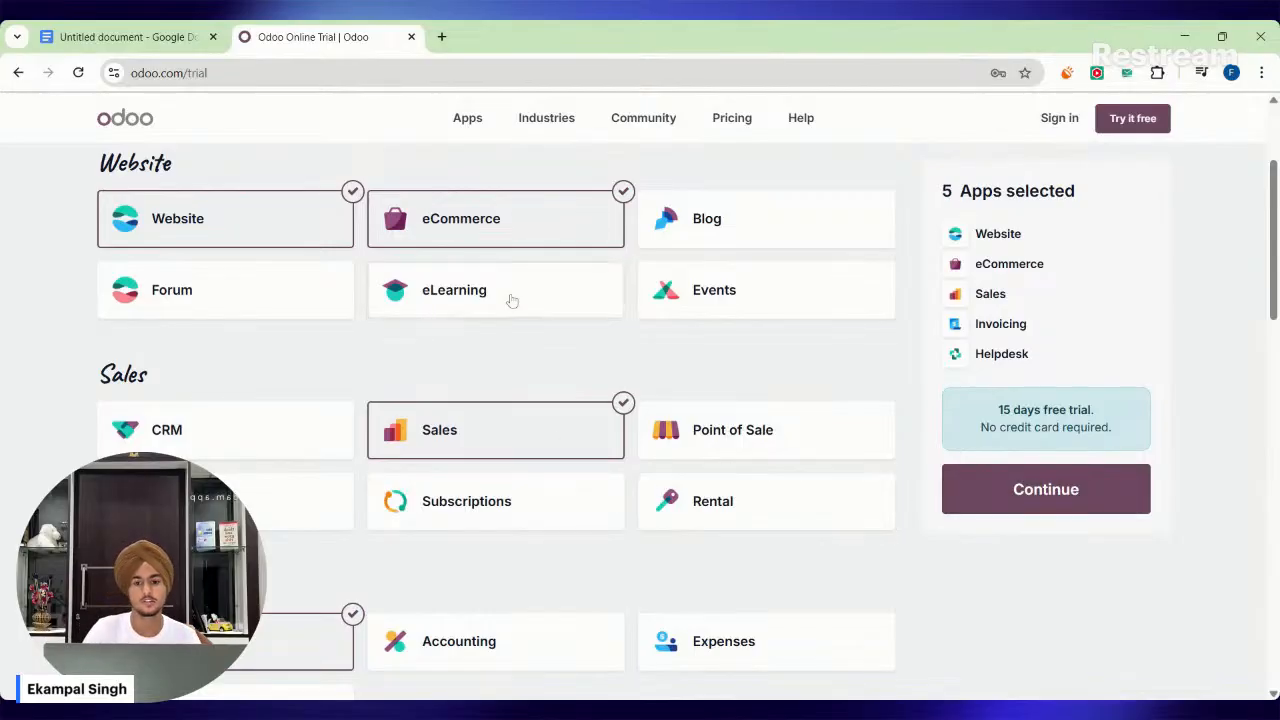
Add the Inventory app from the Supply Chain category and continue to the sign-up form.
scroll(720, 270, down, 2)
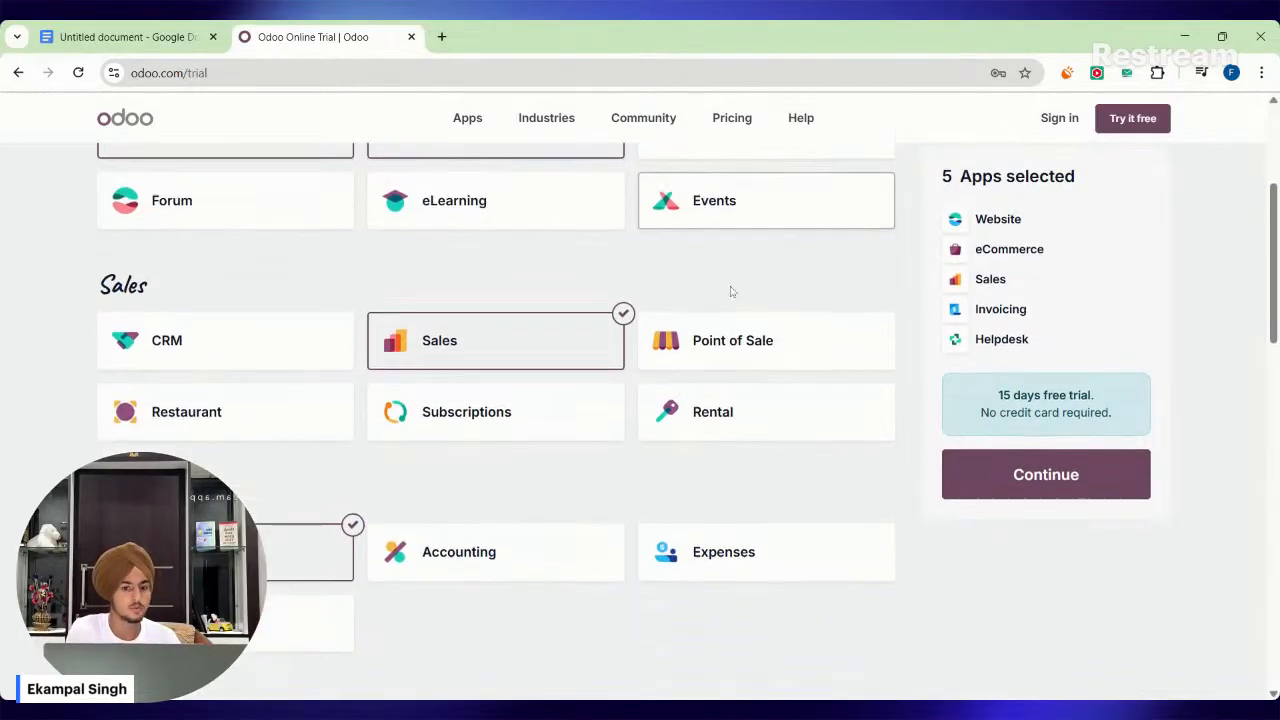
scroll(600, 410, down, 2)
scroll(528, 413, down, 3)
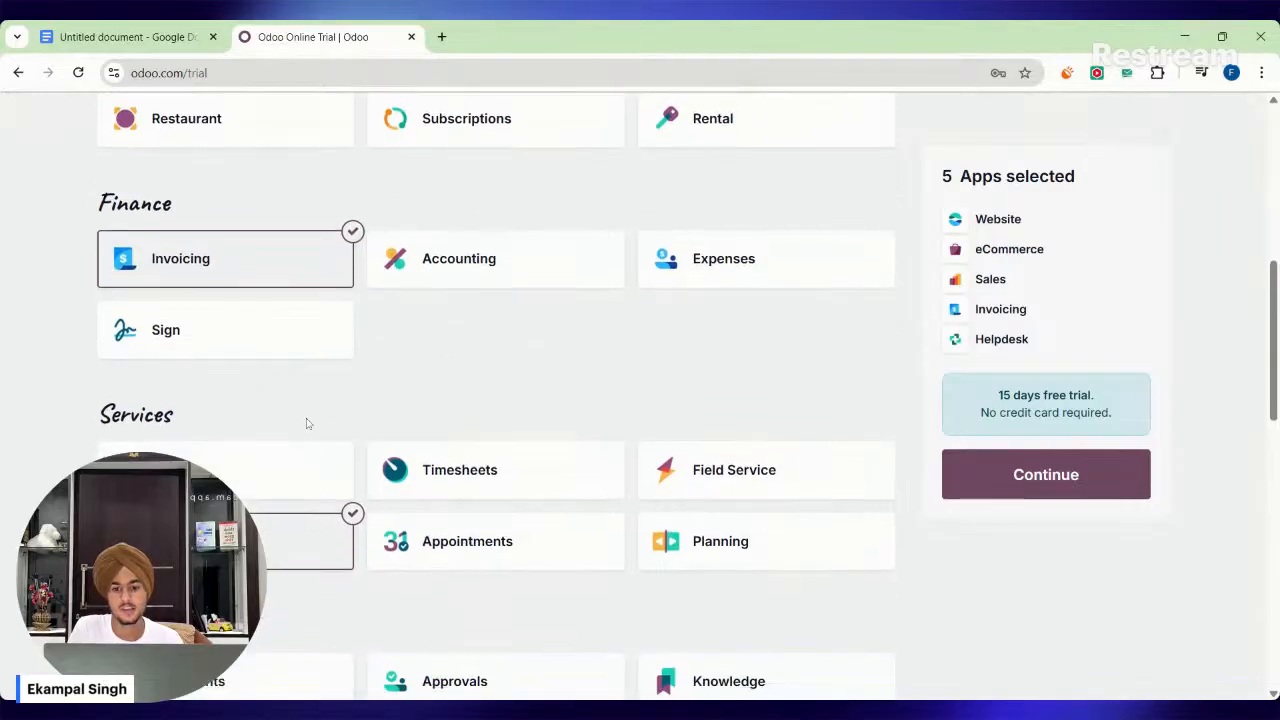
scroll(766, 306, down, 2)
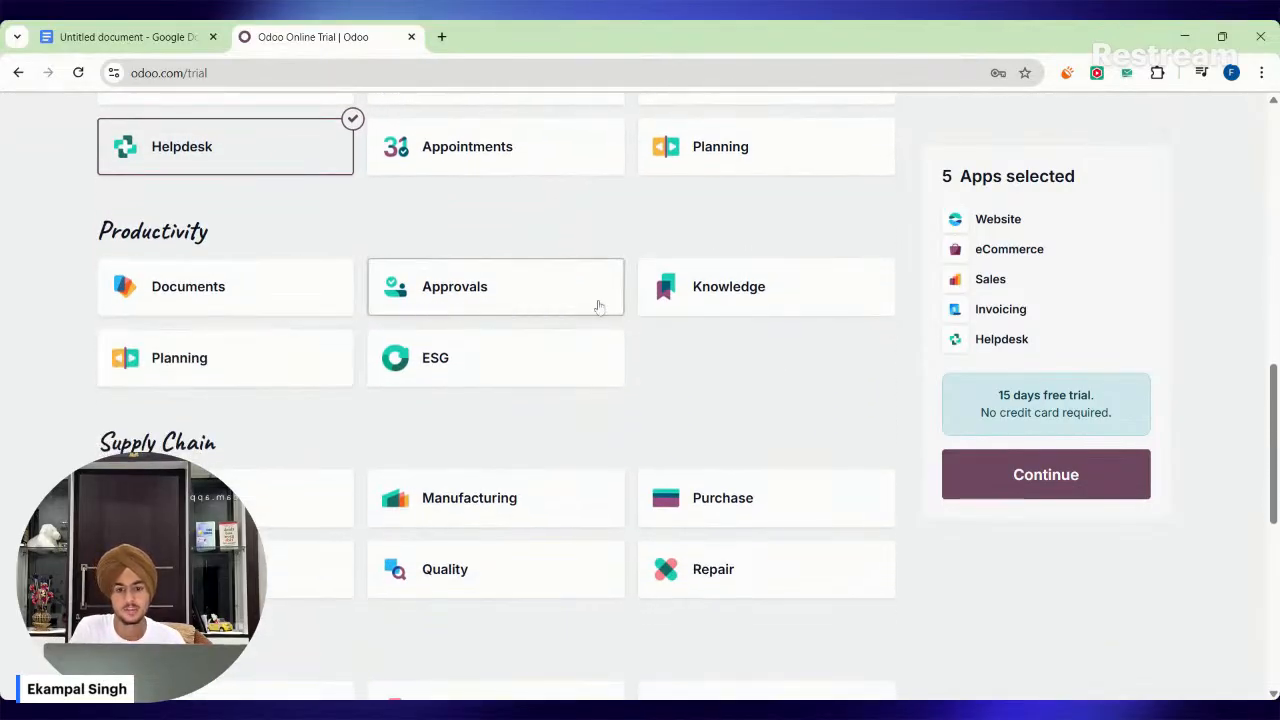
scroll(640, 340, down, 3)
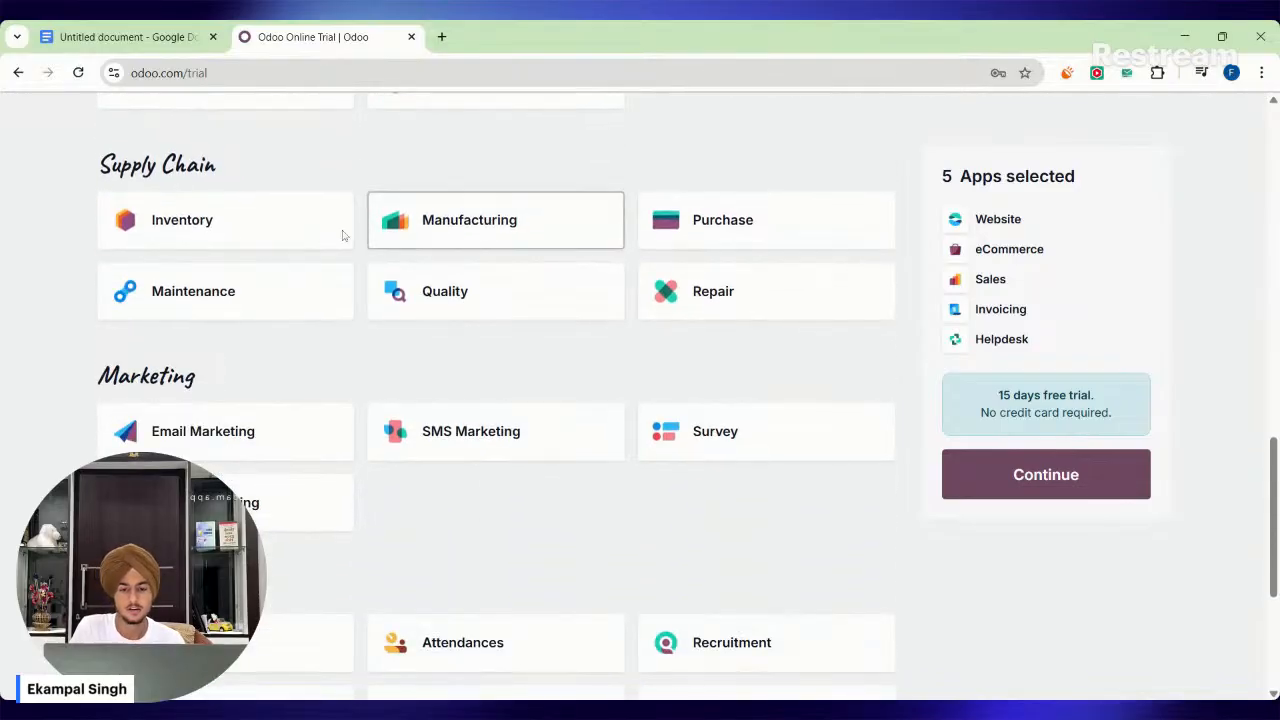
click(292, 229)
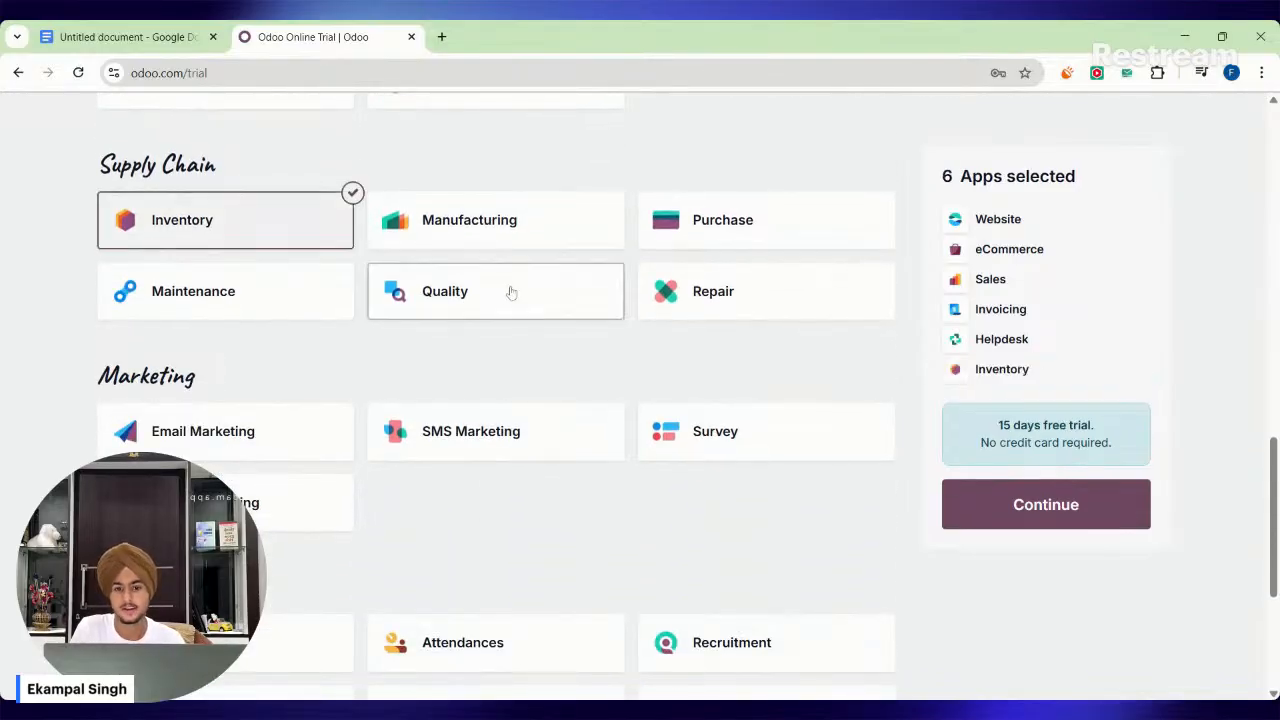
click(1036, 510)
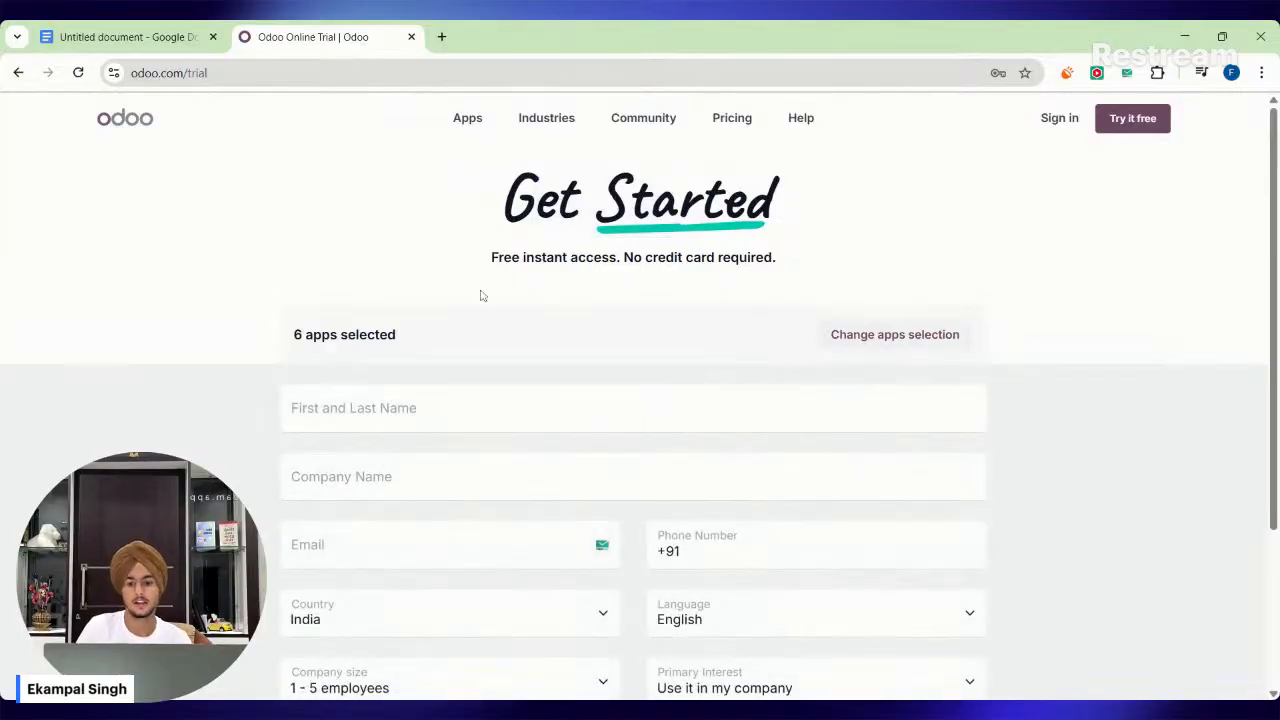
Fill in the full name, email address, country India and phone number on the sign-up form using saved details.
scroll(480, 291, down, 1)
click(458, 314)
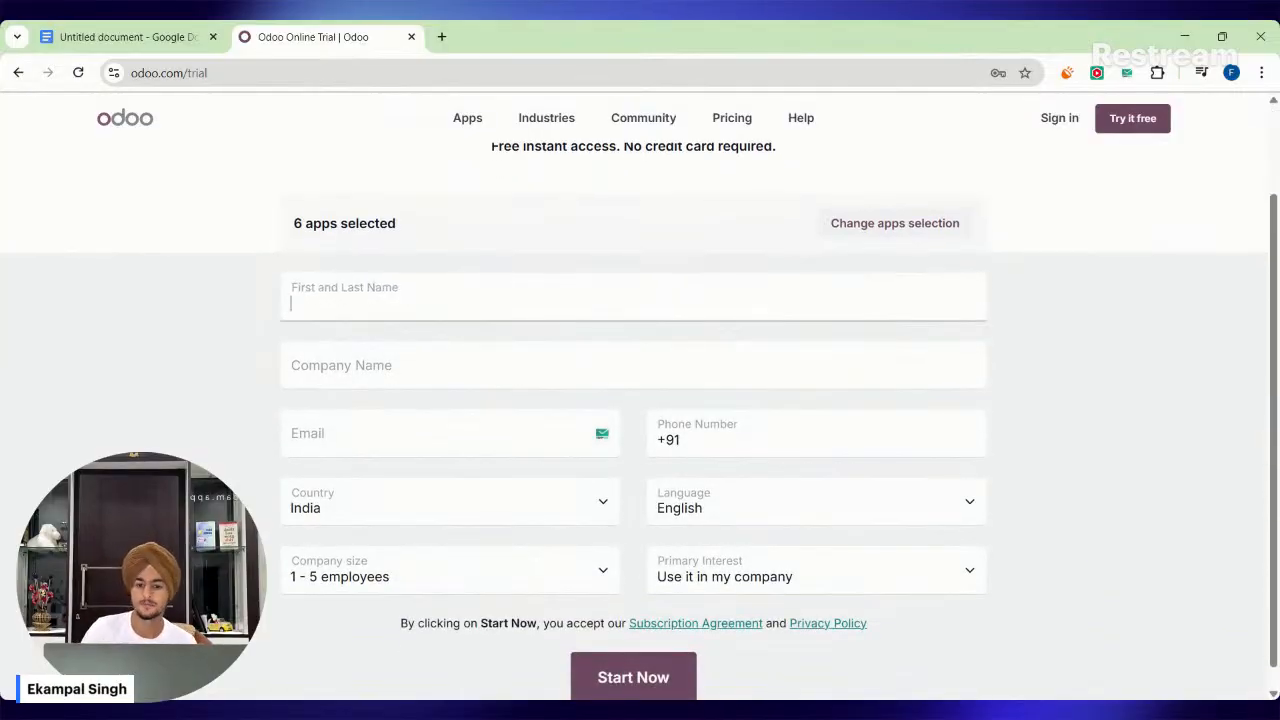
click(471, 409)
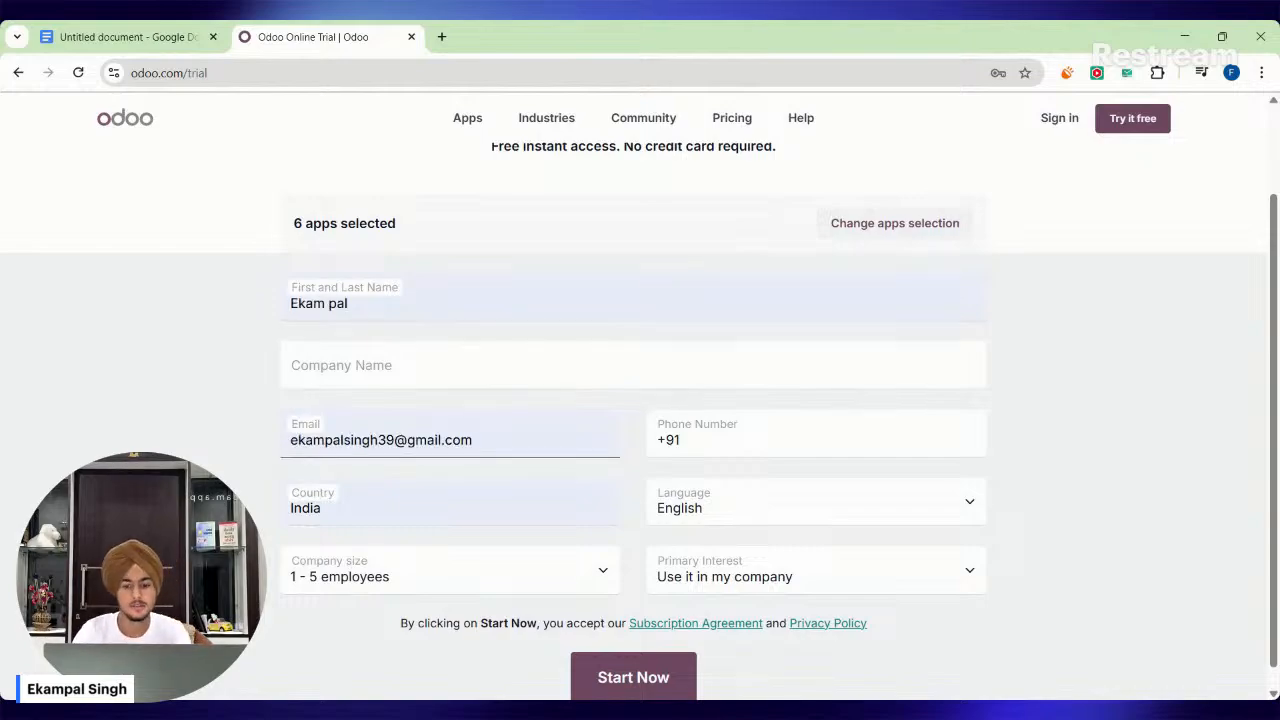
click(479, 514)
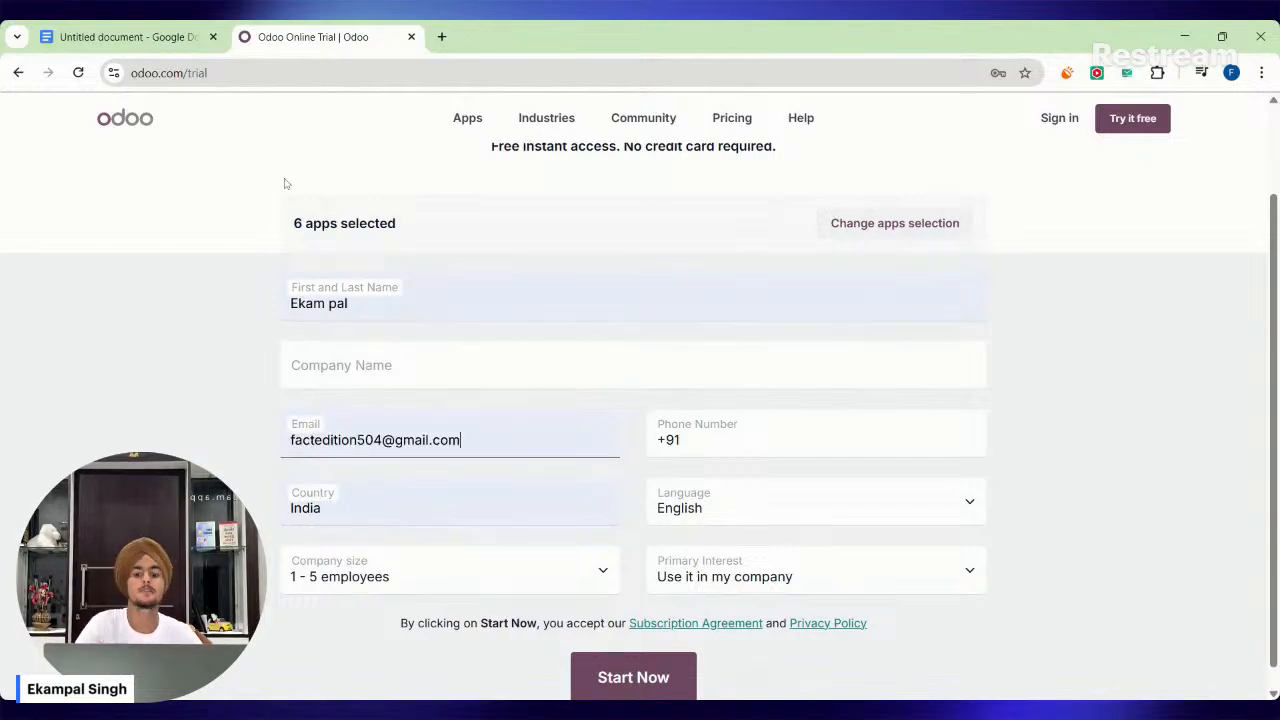
click(834, 438)
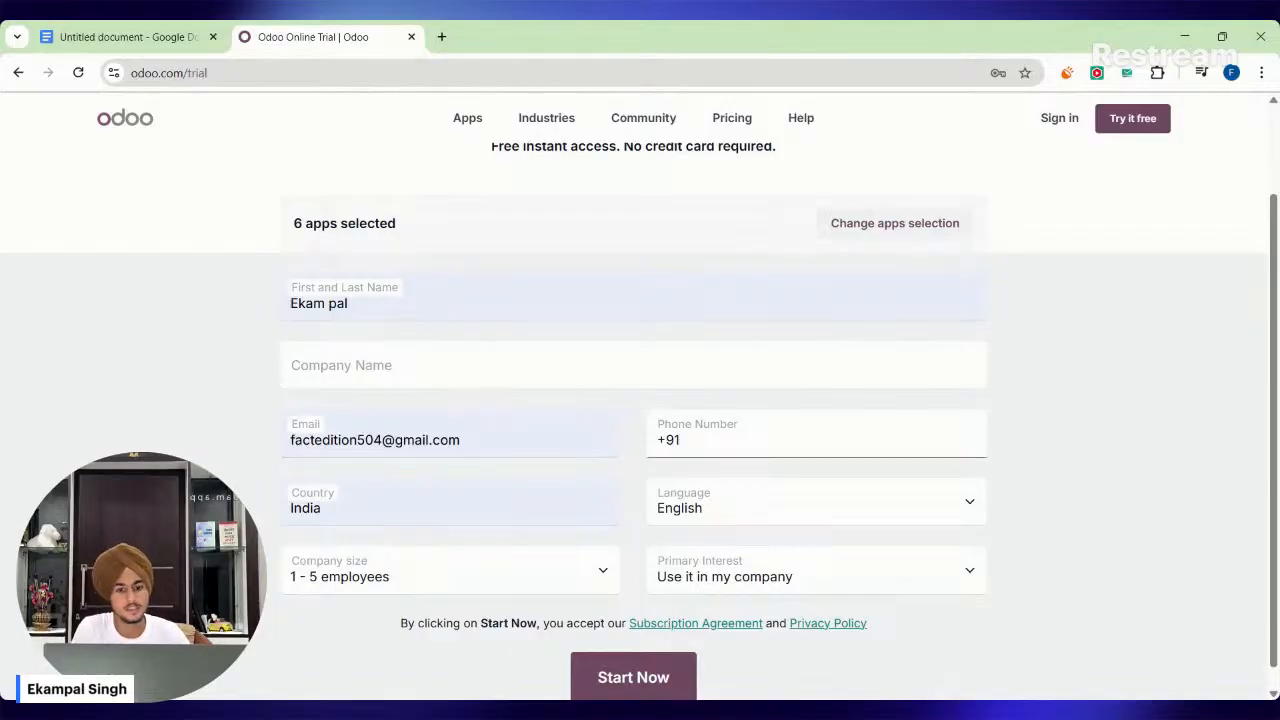
click(778, 498)
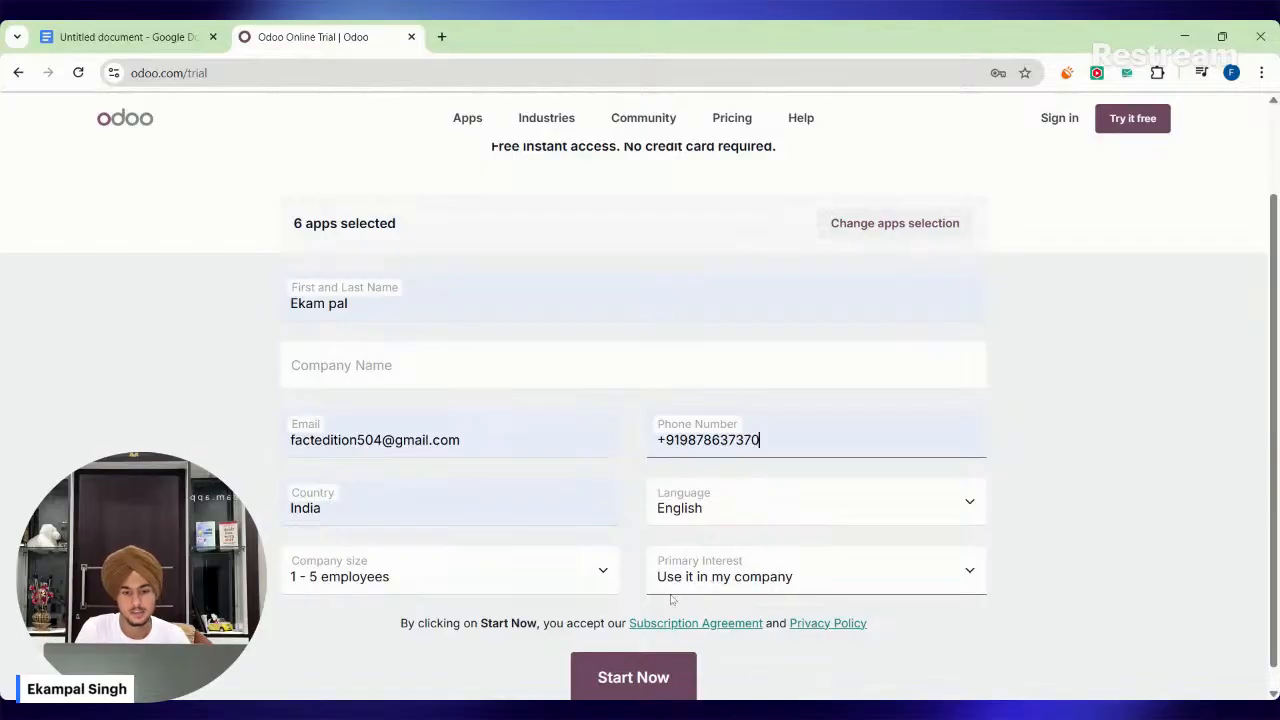
Set the company size to 20 - 50 employees and enter PreBal as the company name.
click(440, 575)
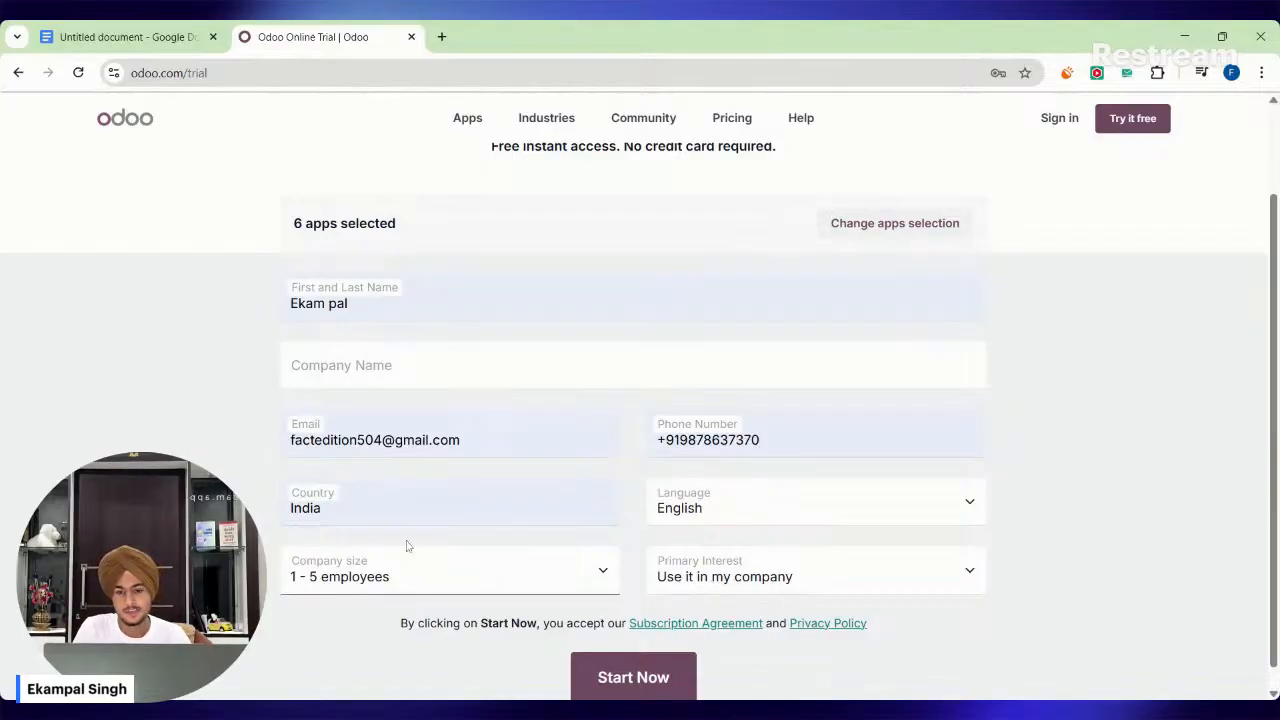
click(362, 492)
click(345, 368)
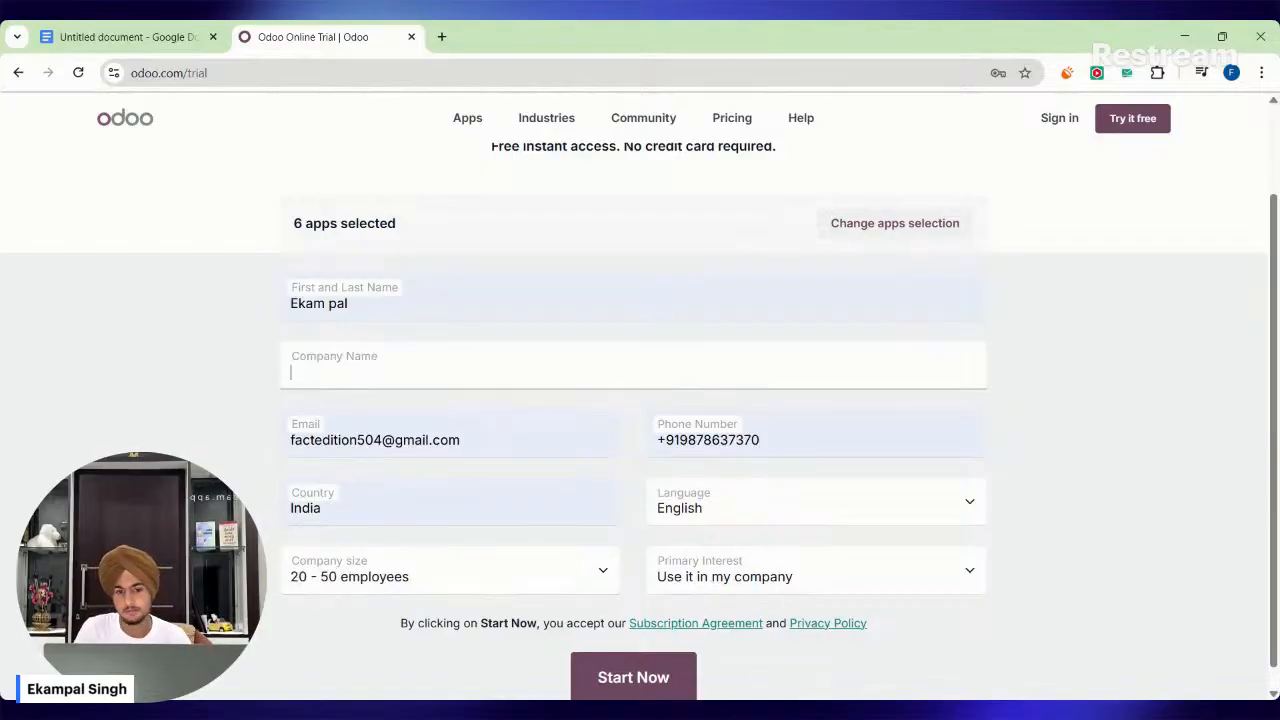
text(P)
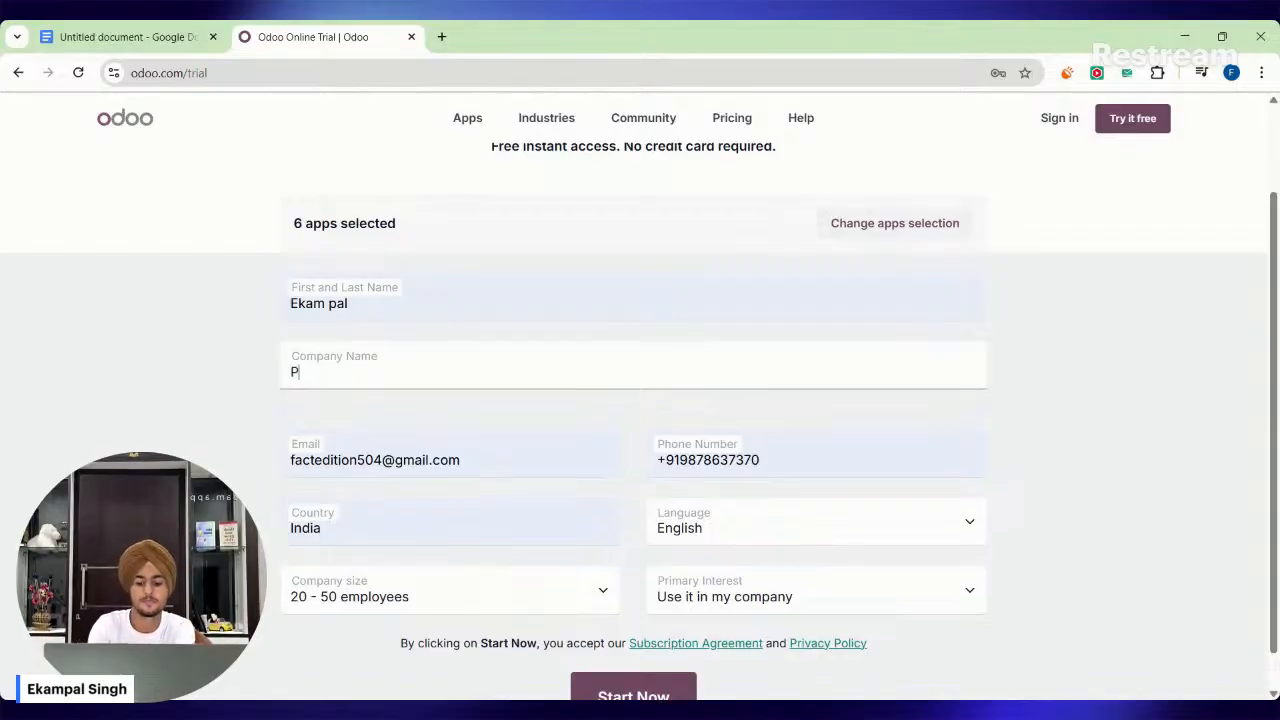
text(rebal)
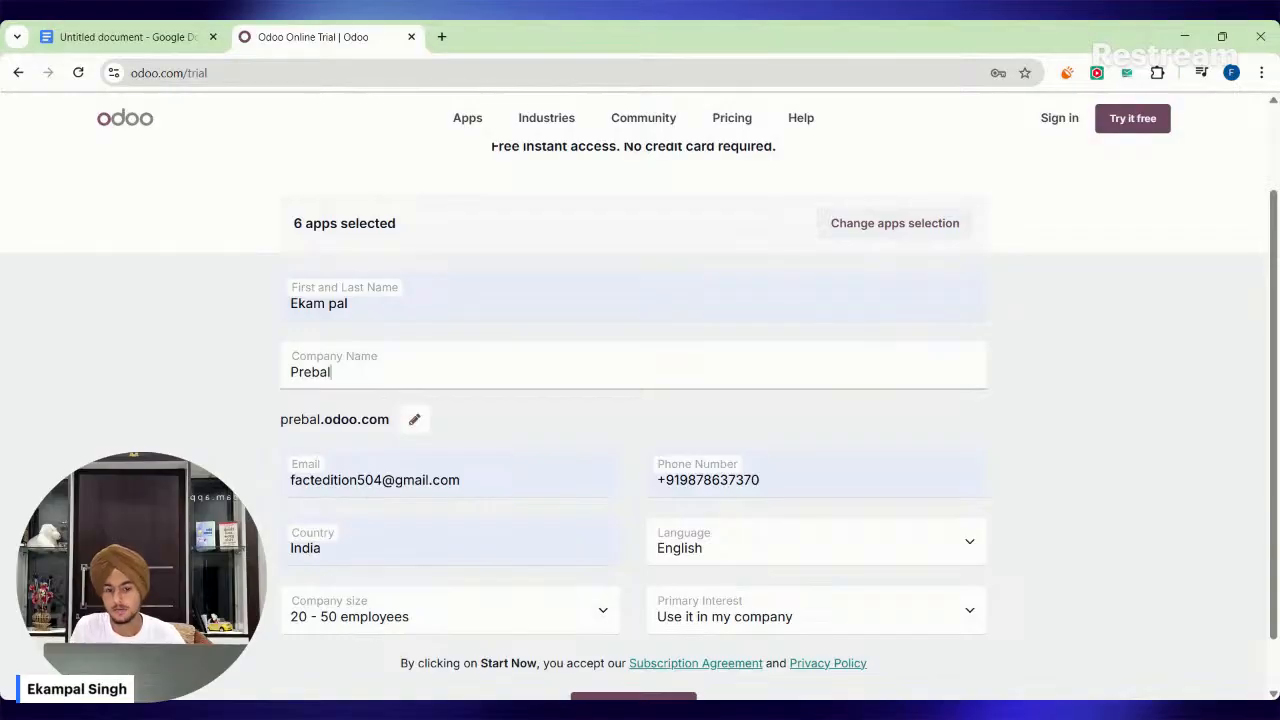
key(BackSpace)
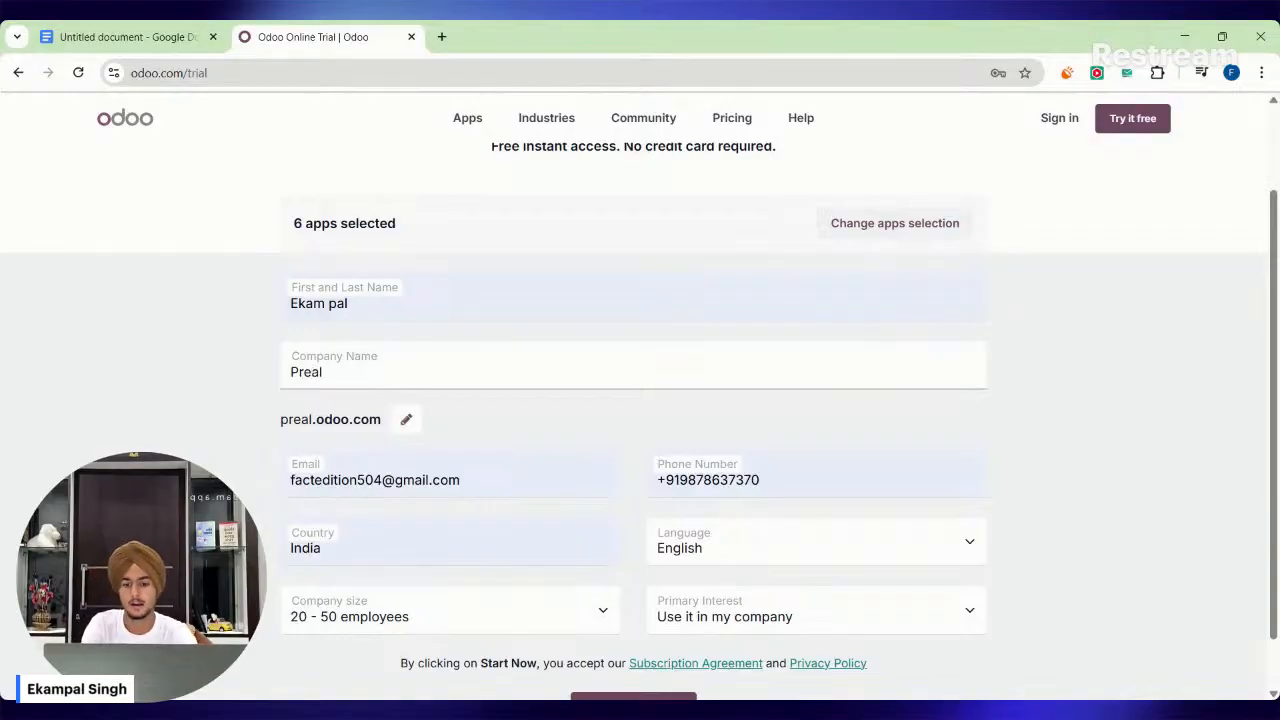
text(B)
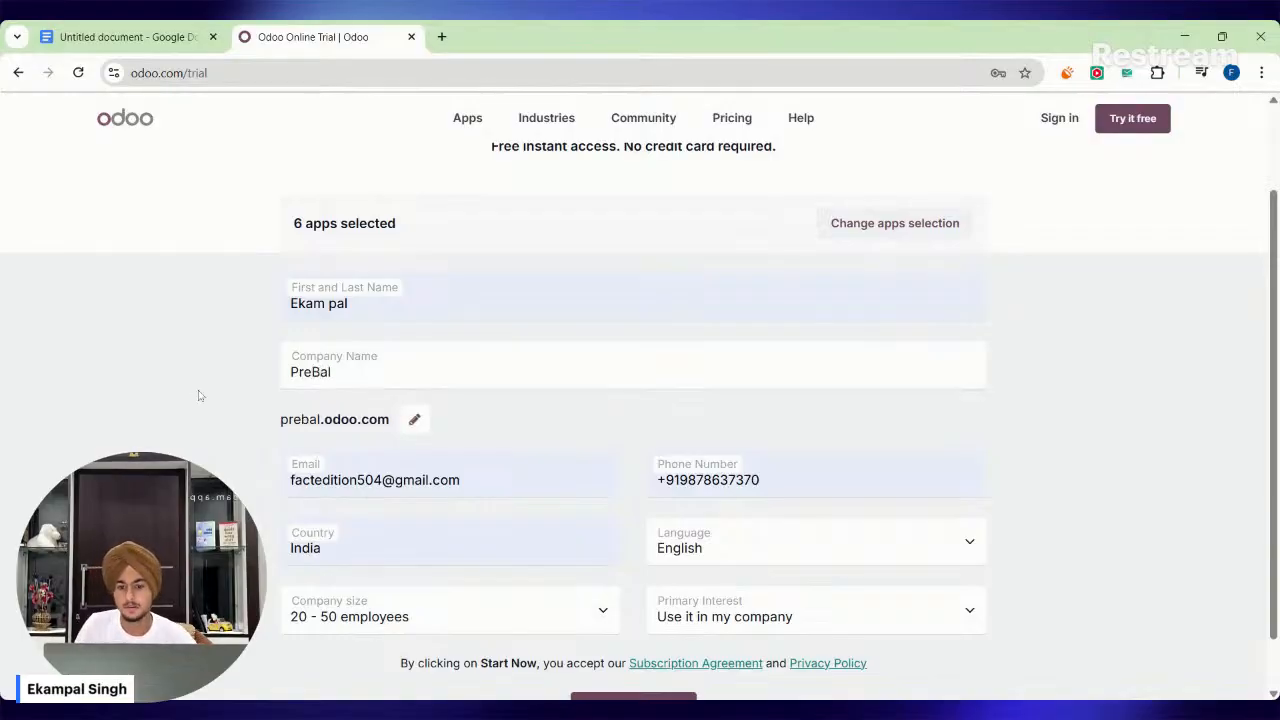
Review the company name and the web address generated from it on the sign-up form.
scroll(270, 420, down, 1)
click(303, 367)
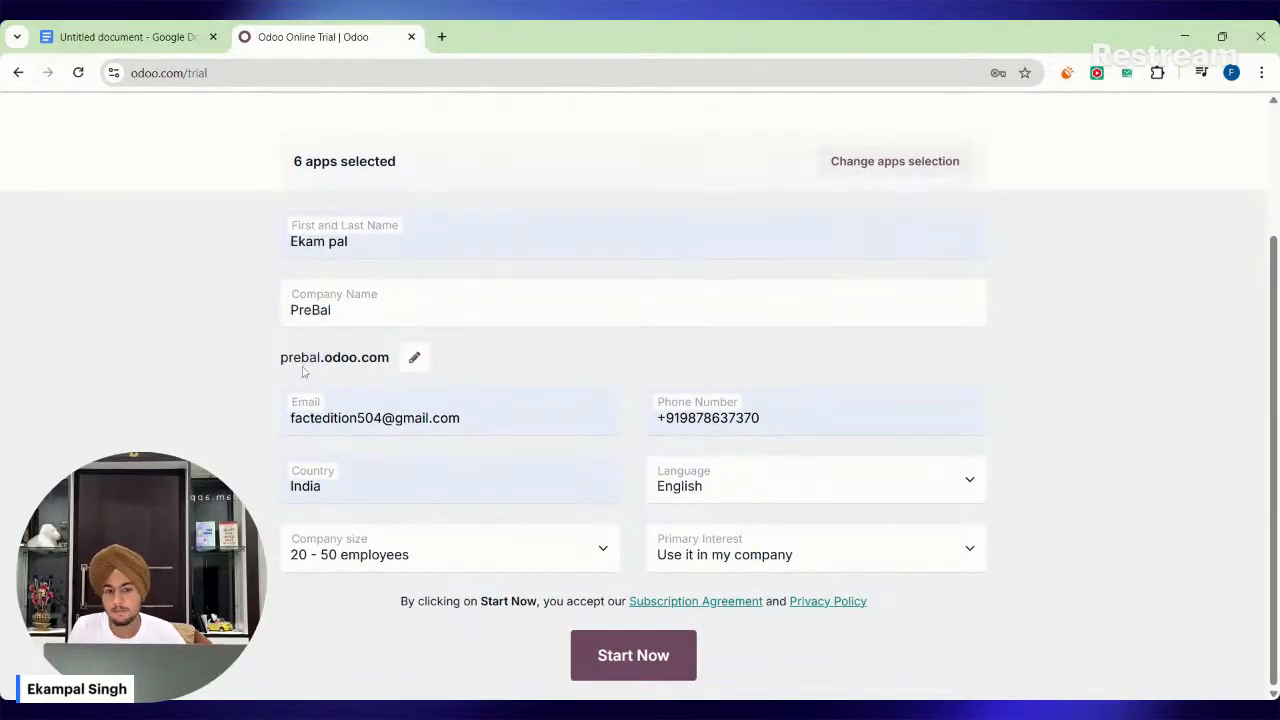
drag(279, 356, 280, 374)
scroll(335, 378, up, 2)
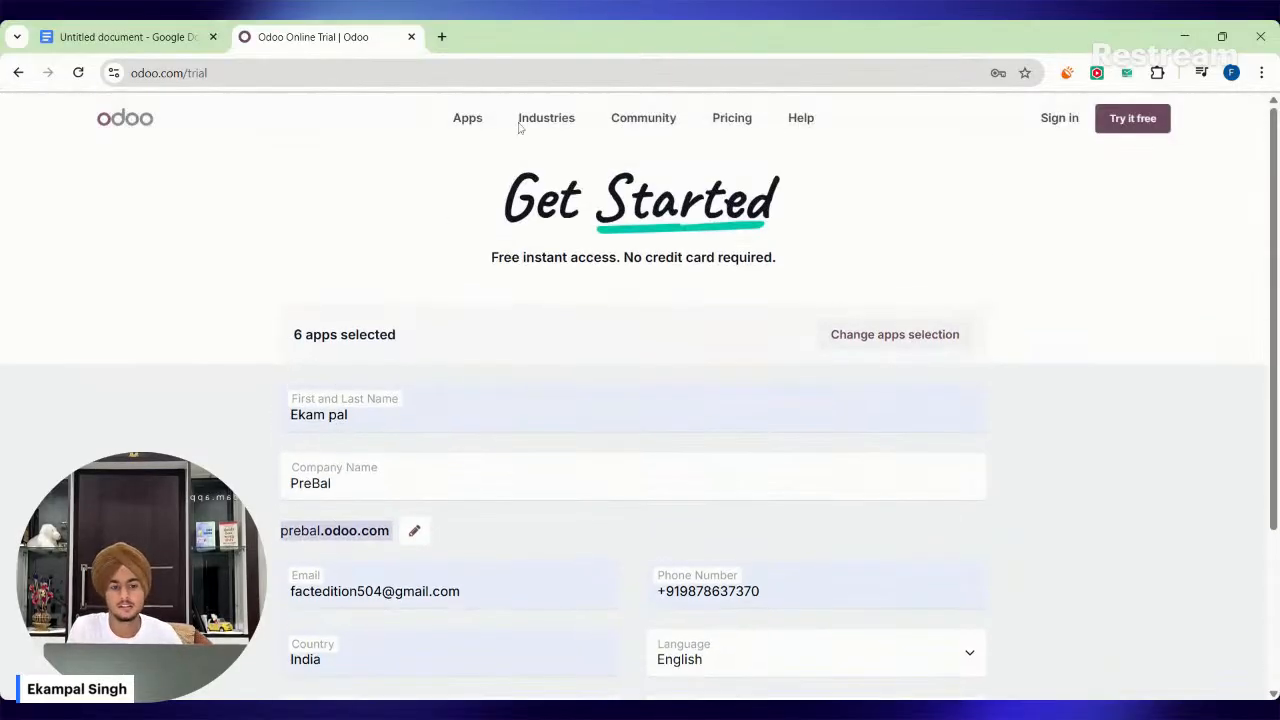
click(477, 188)
scroll(186, 441, down, 3)
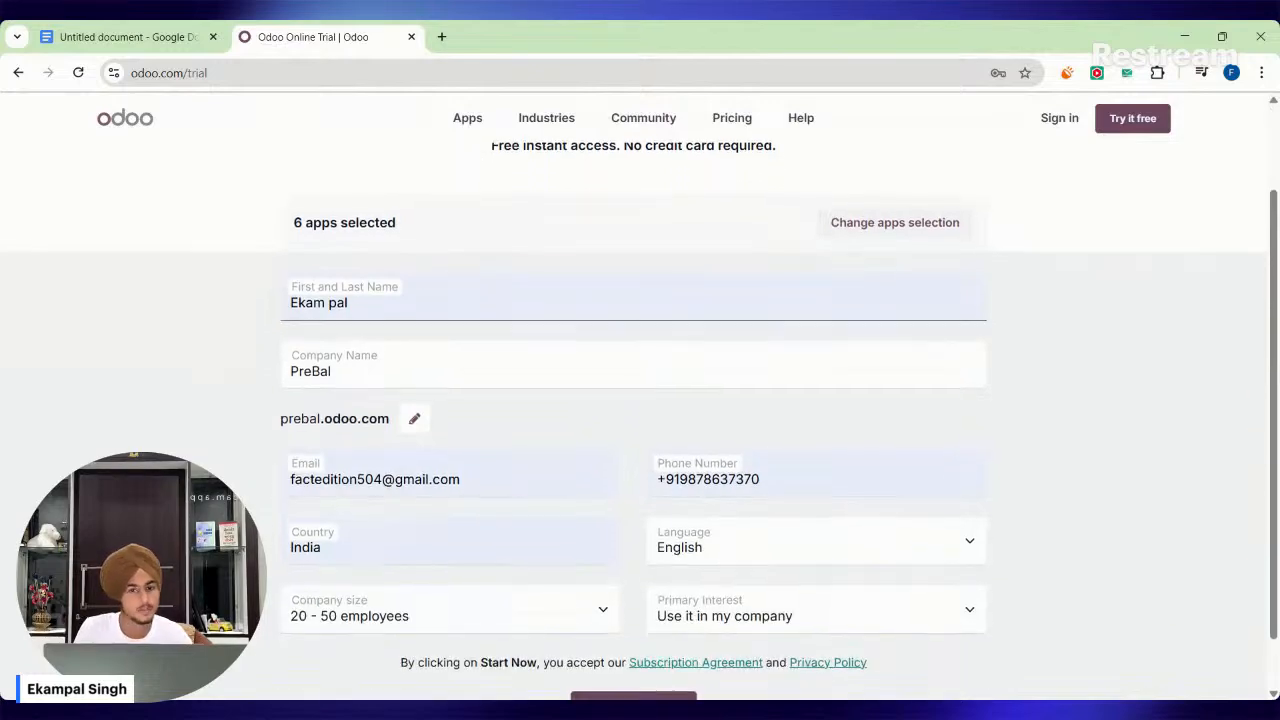
drag(293, 358, 347, 369)
click(347, 371)
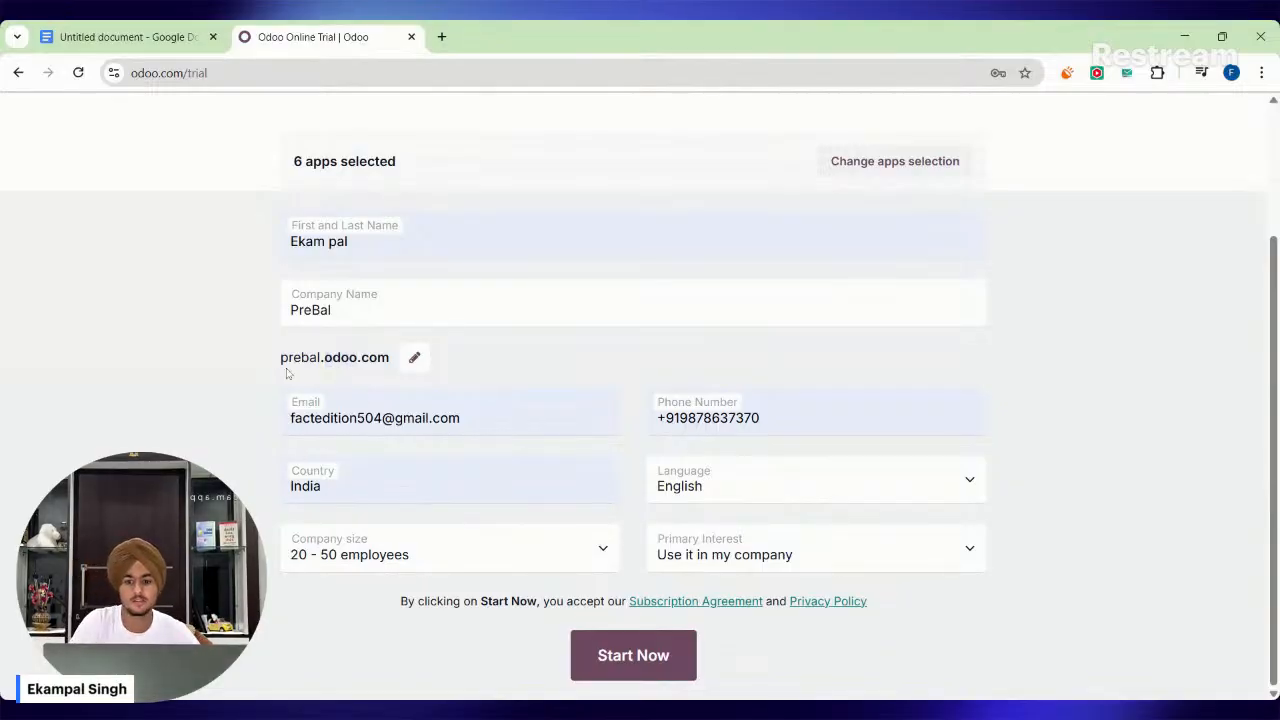
drag(286, 373, 390, 376)
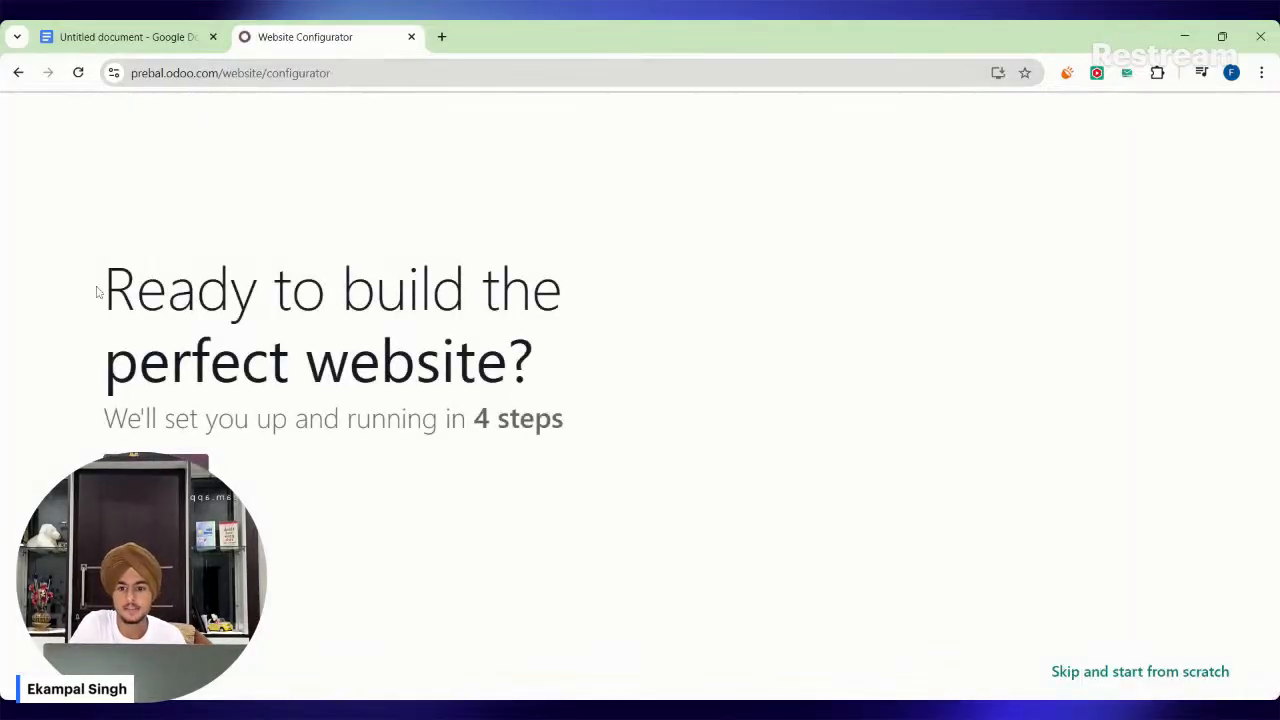
Highlight the website configurator's welcome heading and start the guided four-step setup.
drag(106, 292, 380, 362)
click(380, 364)
click(190, 463)
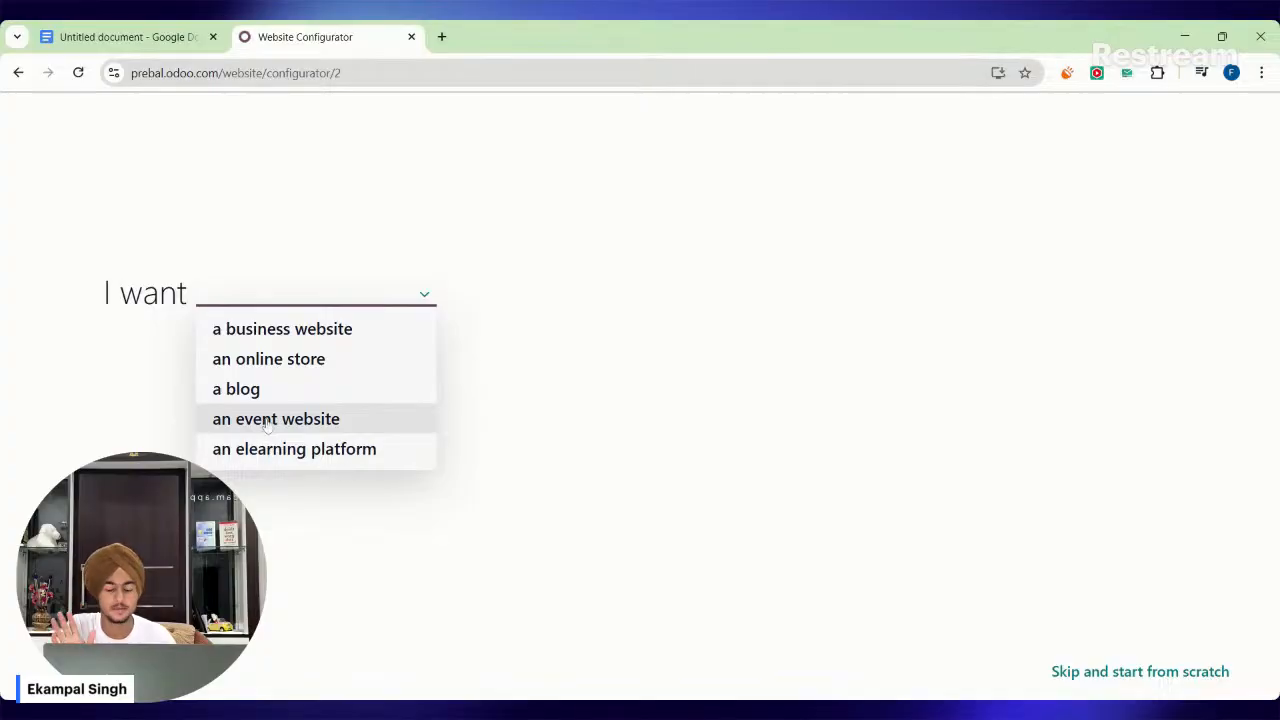
Set the website type to an online store, enter Clothes as the business, and check the product type in the brief document.
click(296, 362)
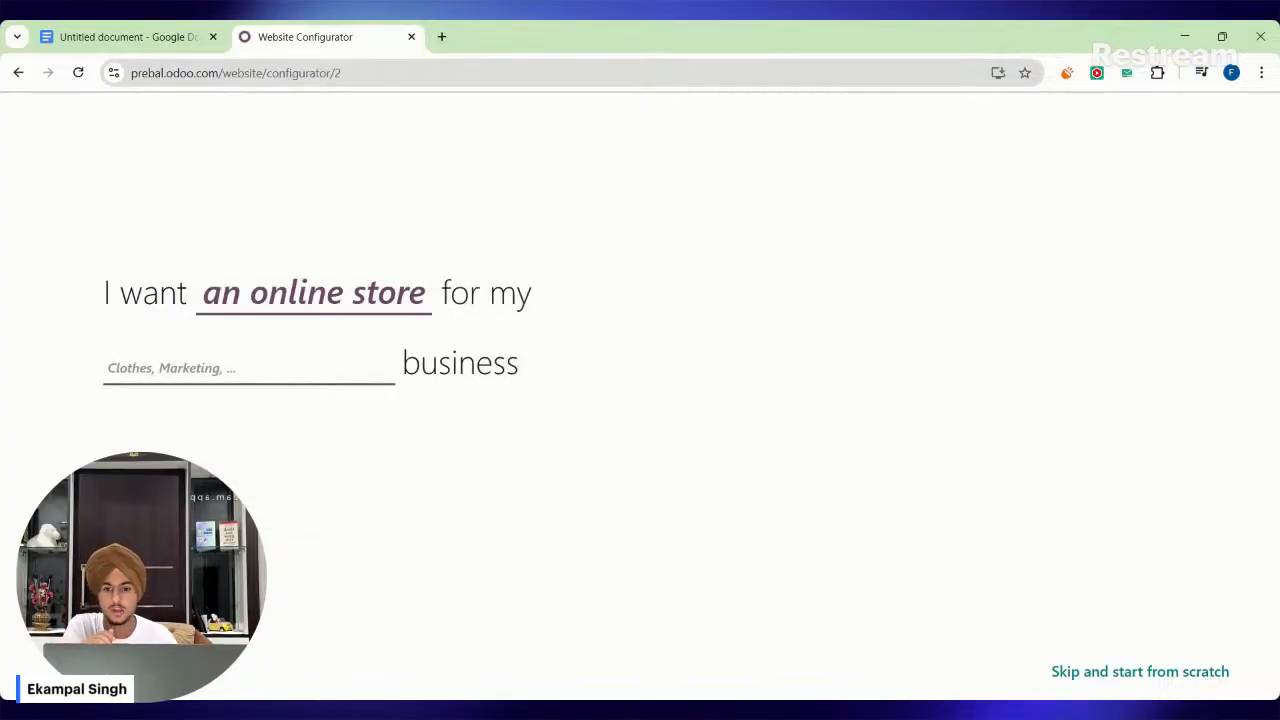
text(Clothes)
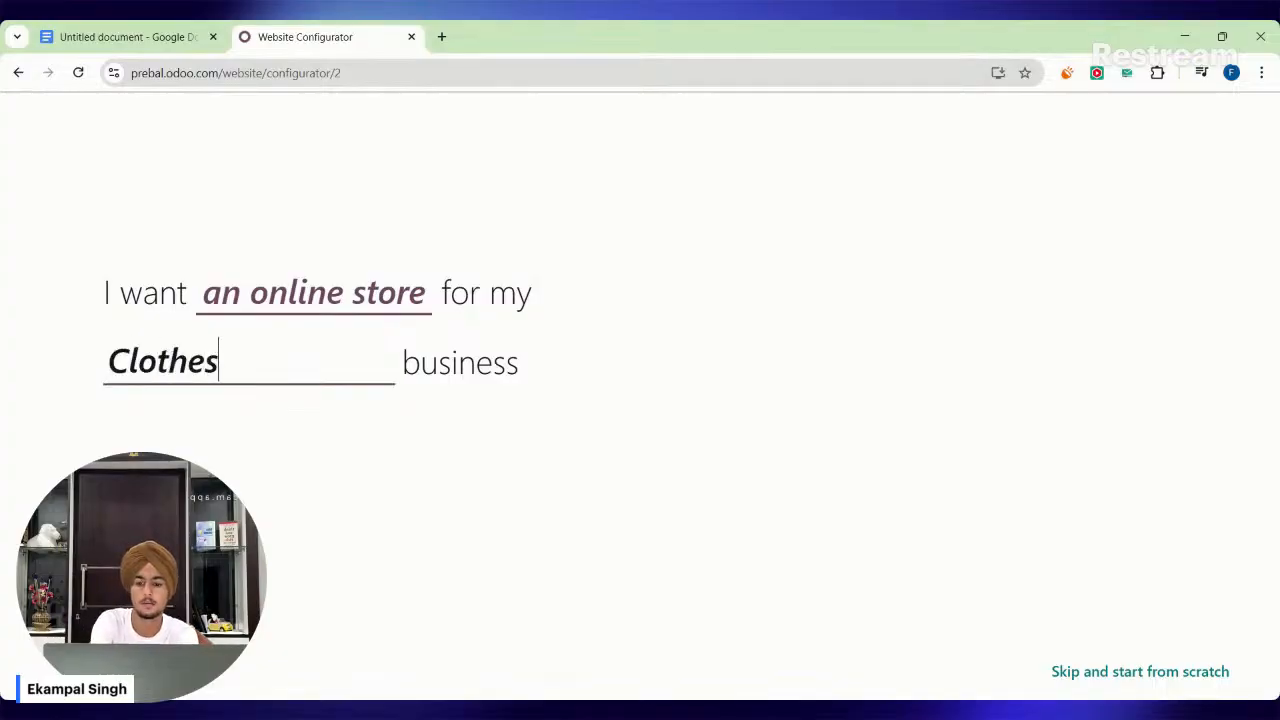
click(110, 36)
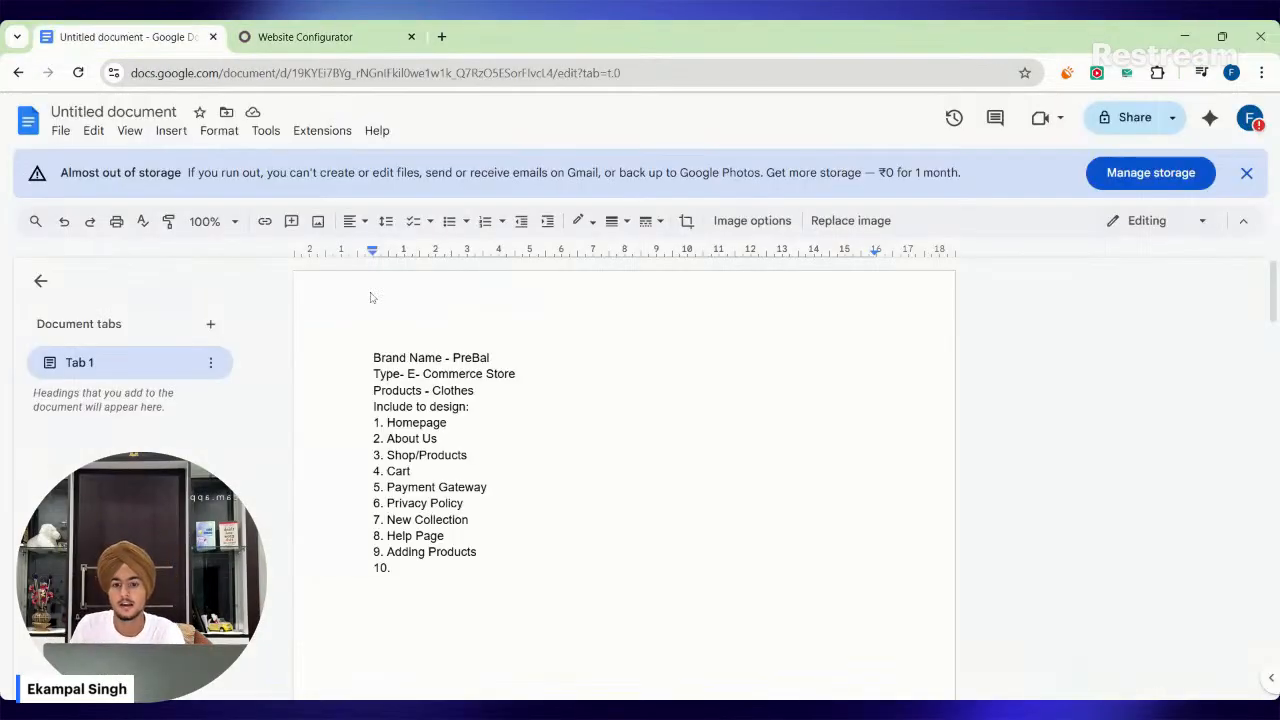
double_click(455, 390)
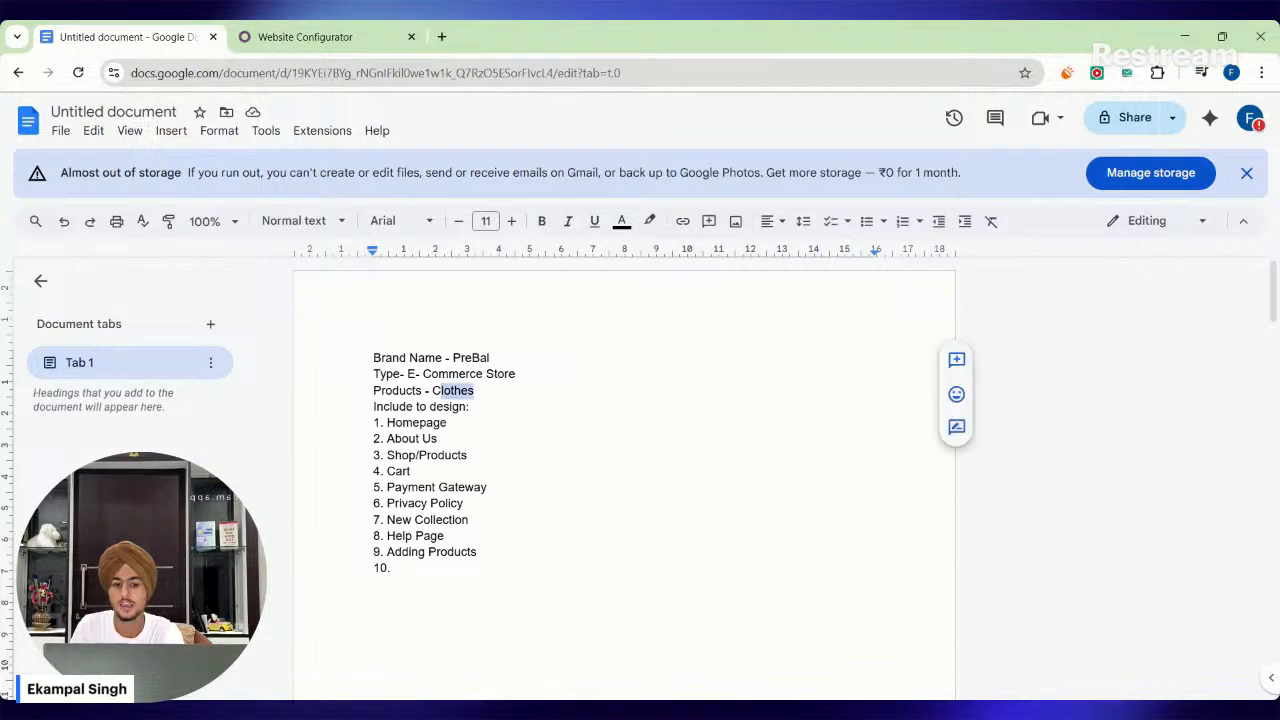
click(320, 38)
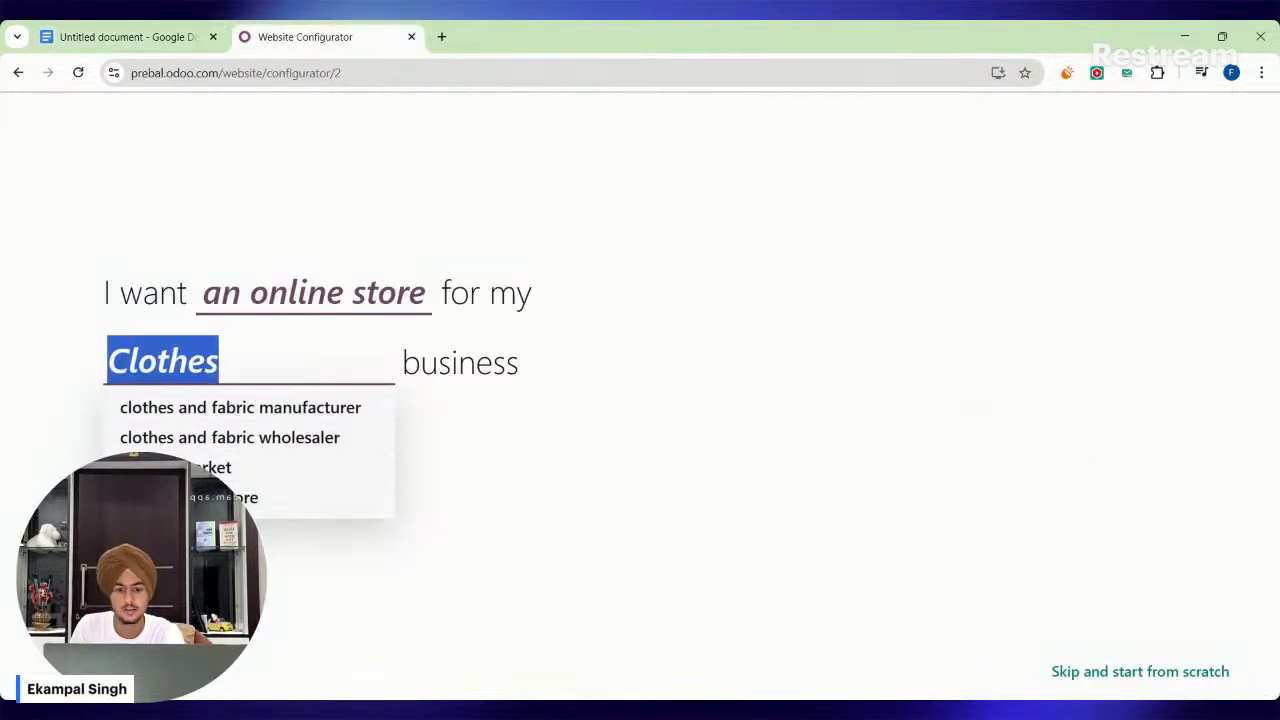
Choose the suggested clothes and fabric wholesaler as the business type.
click(235, 361)
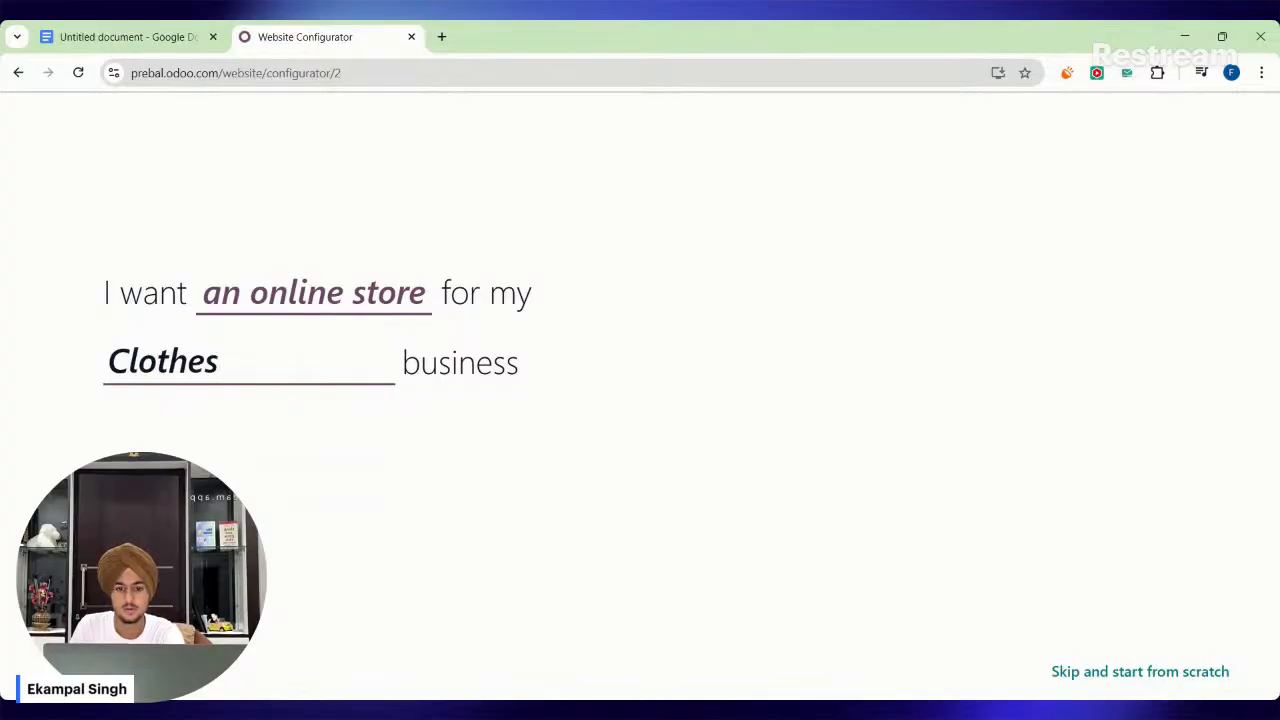
click(628, 503)
click(250, 362)
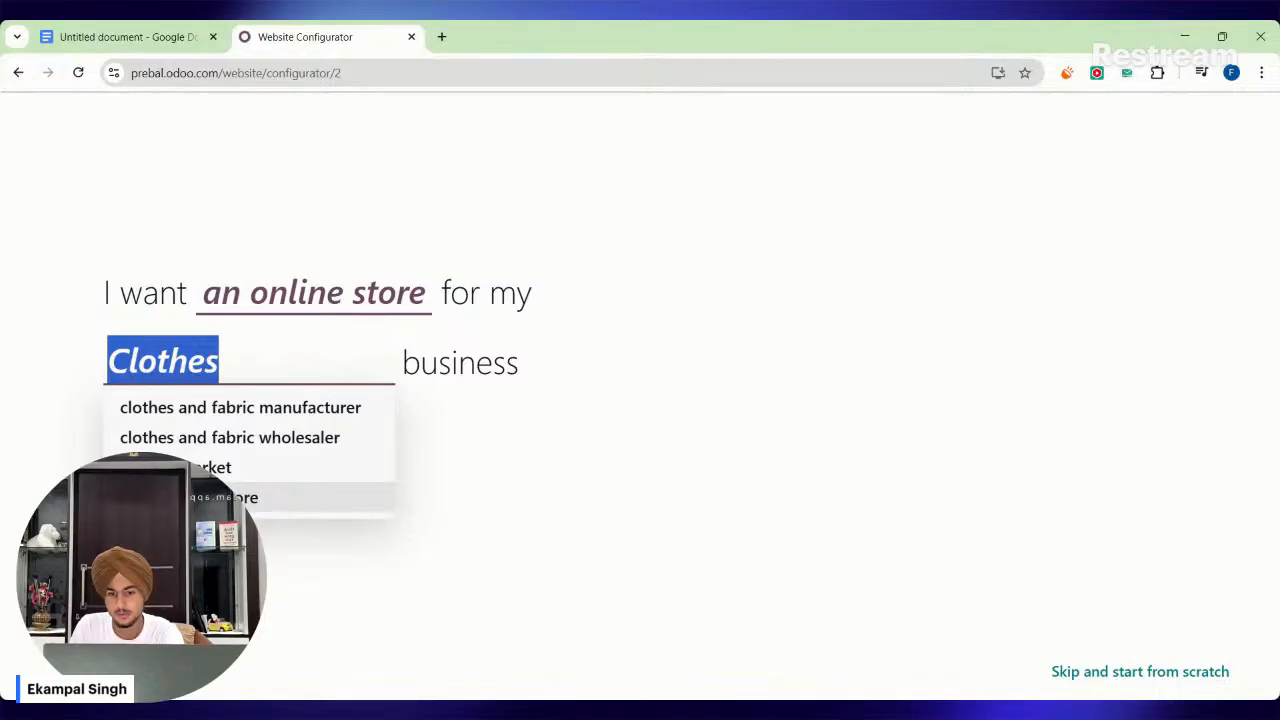
click(239, 440)
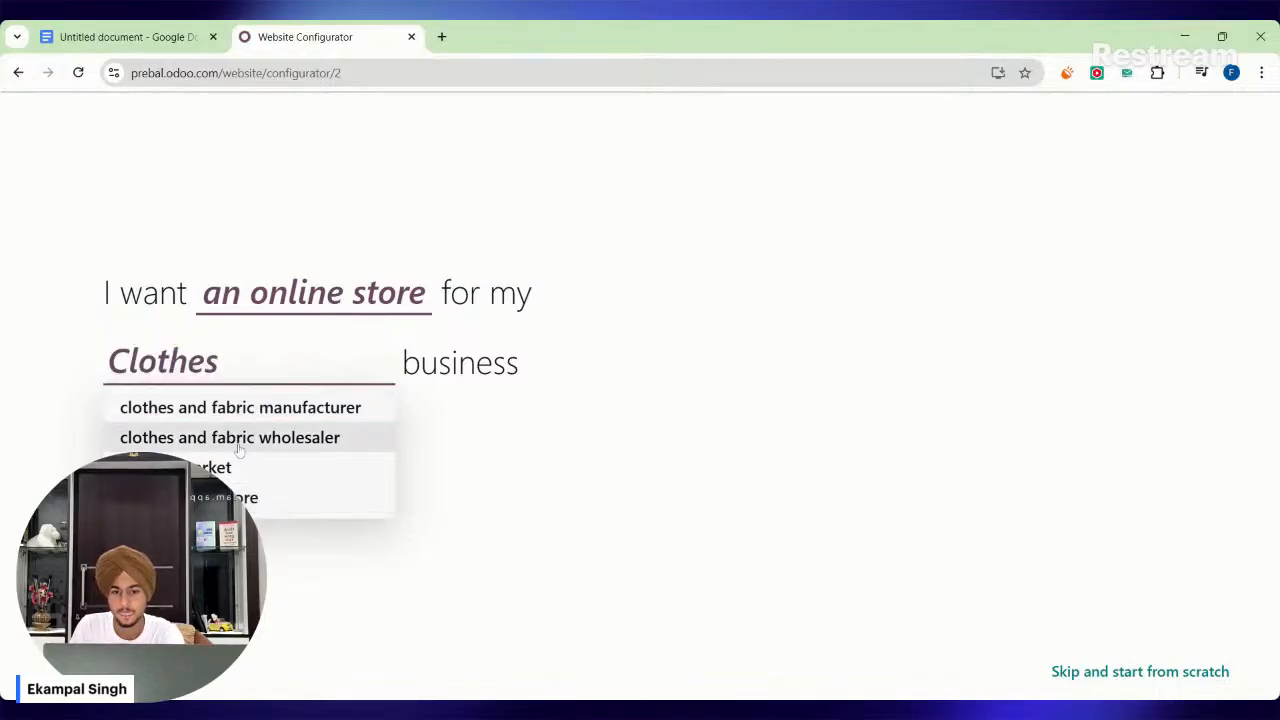
Set the main objective to develop the brand and choose the crimson, off-white and peach color palette.
click(492, 441)
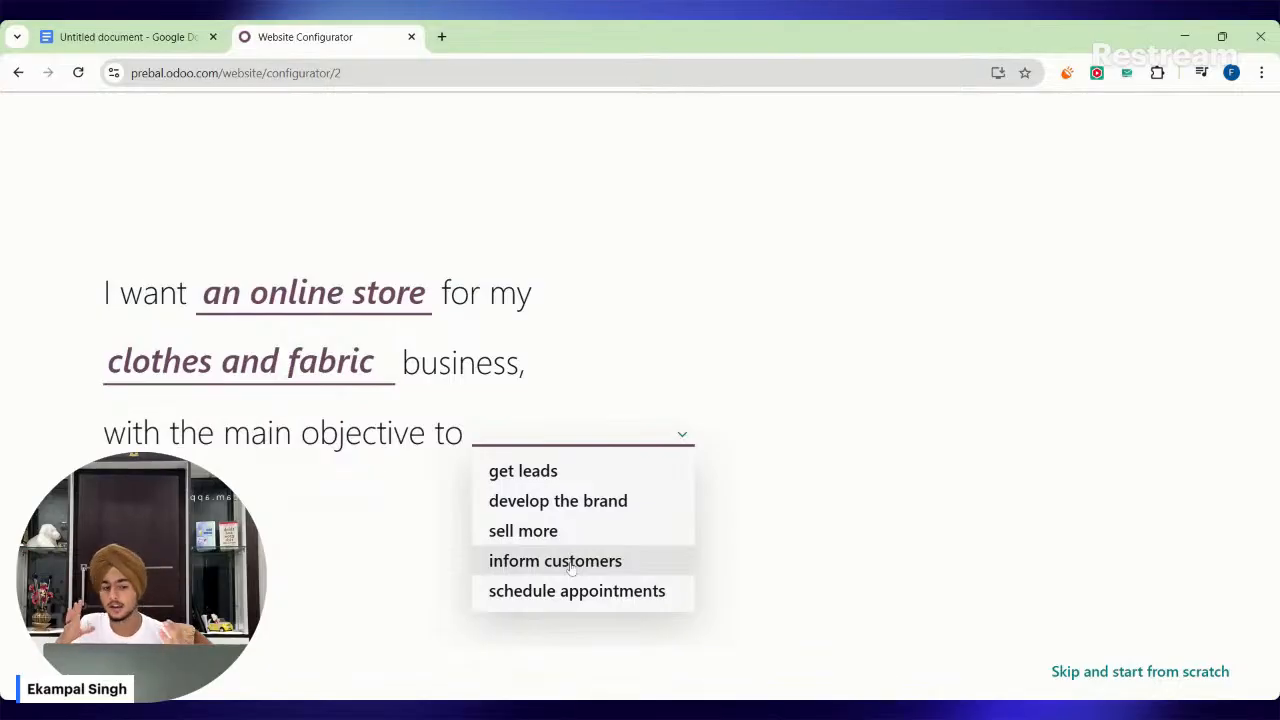
click(505, 512)
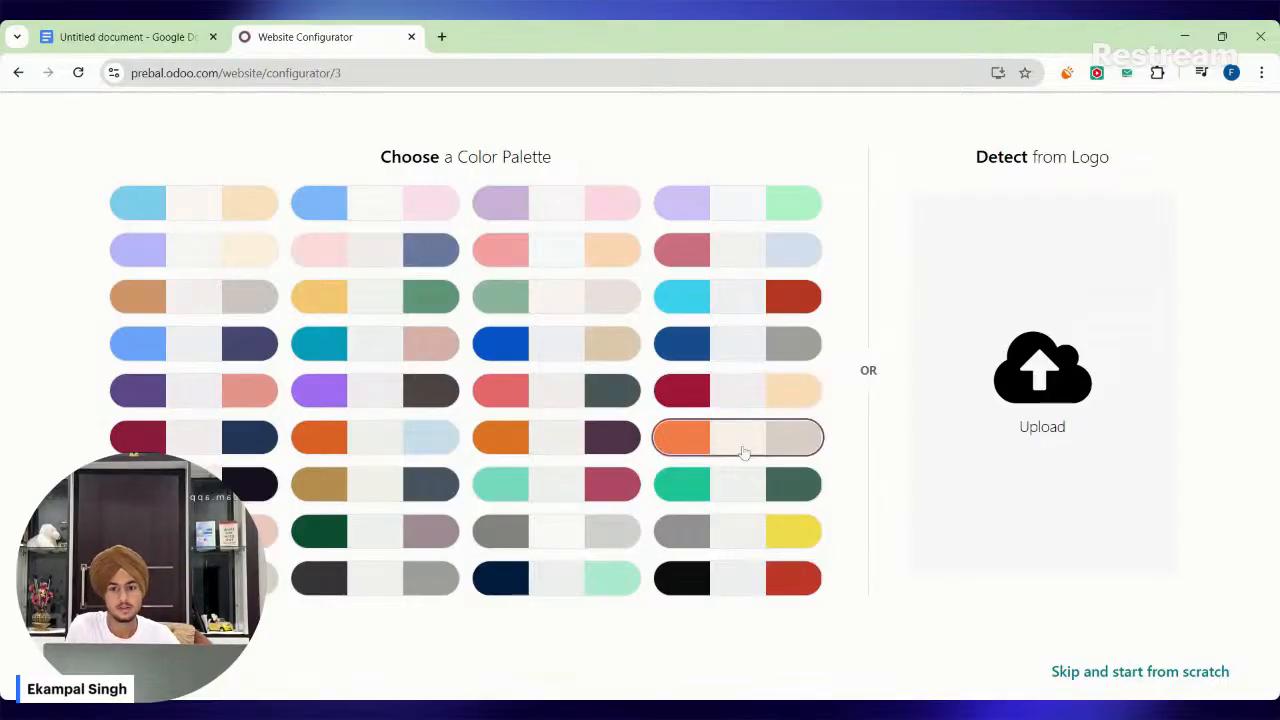
click(759, 404)
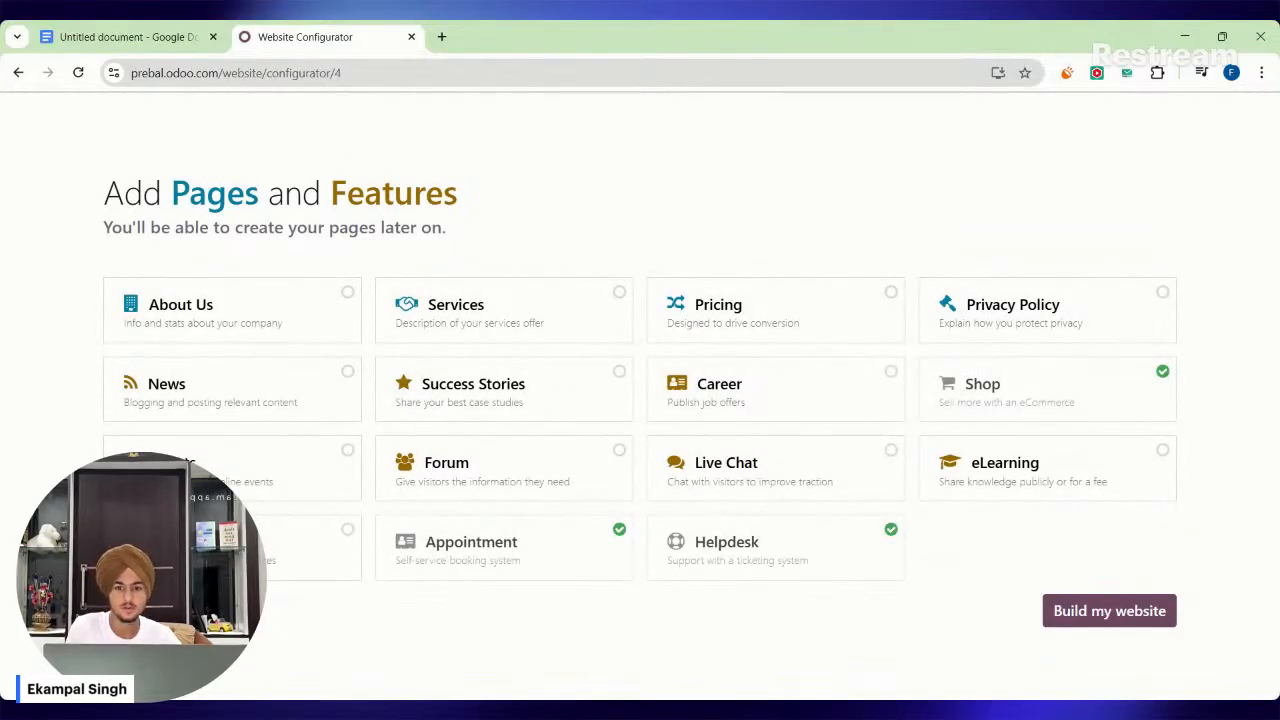
drag(332, 203, 515, 210)
click(471, 200)
drag(347, 200, 465, 206)
click(463, 205)
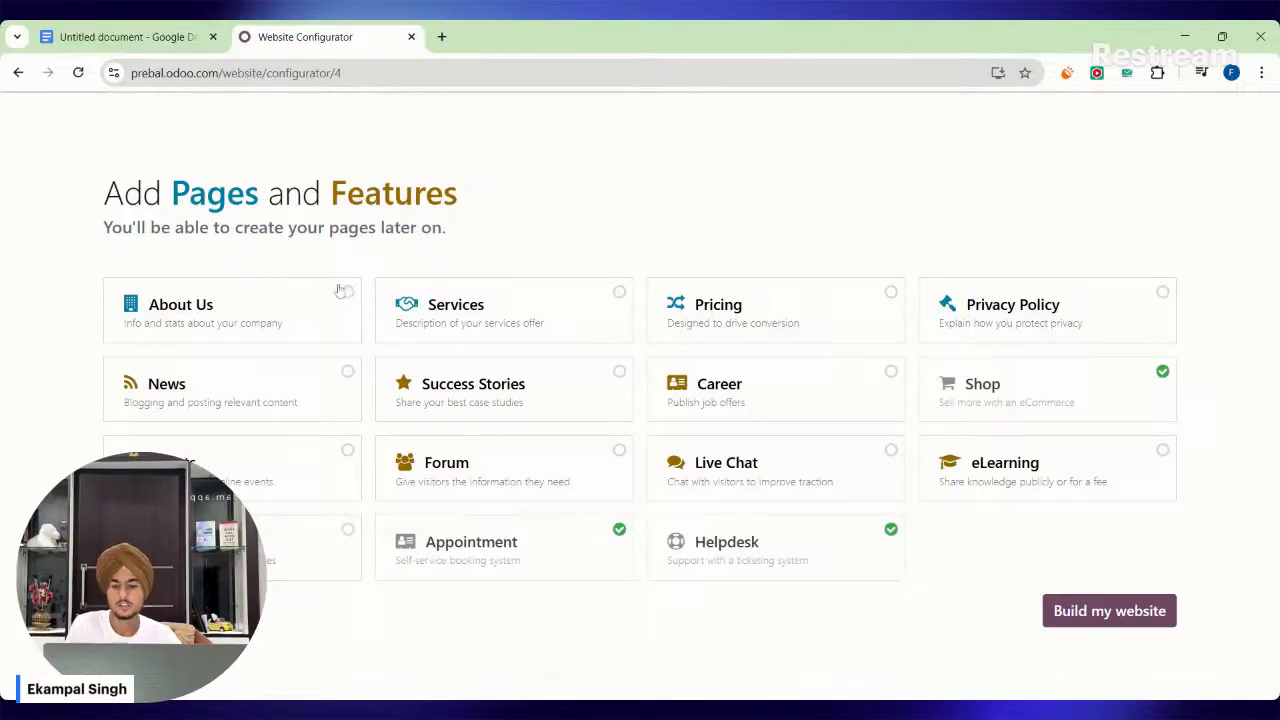
Add the About Us, Privacy Policy and Services pages and start building the website.
click(333, 291)
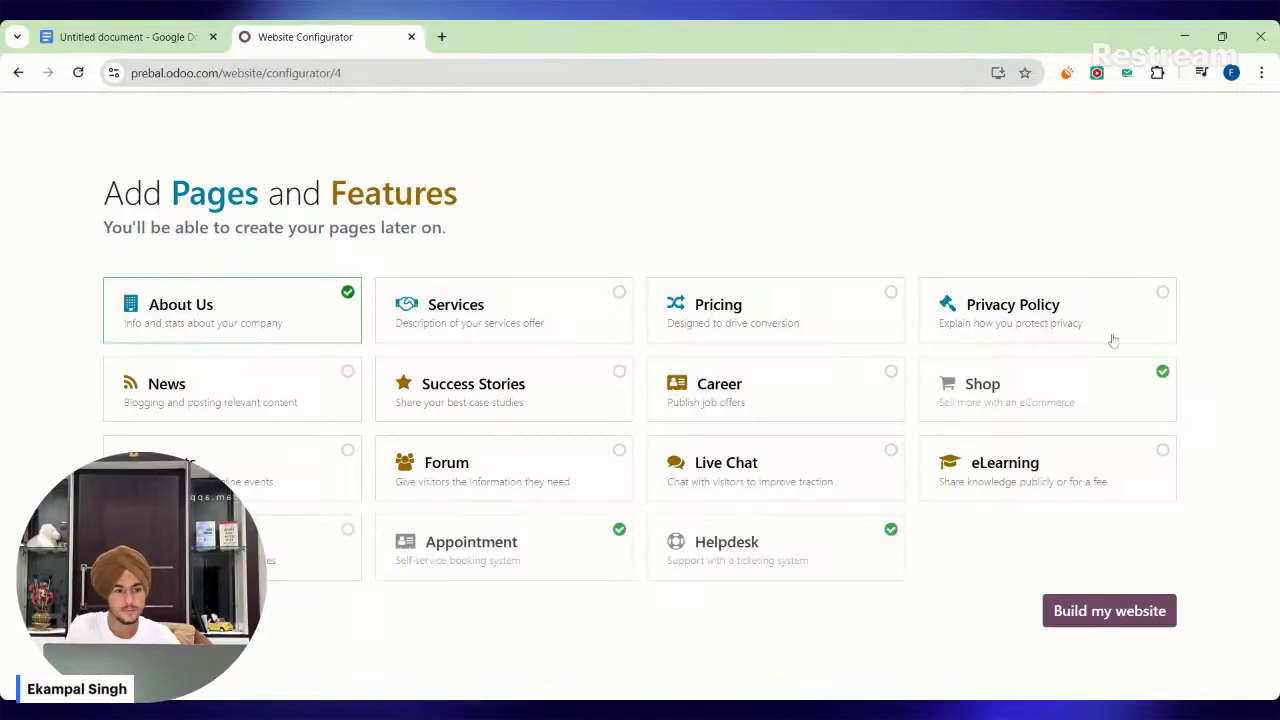
click(1160, 298)
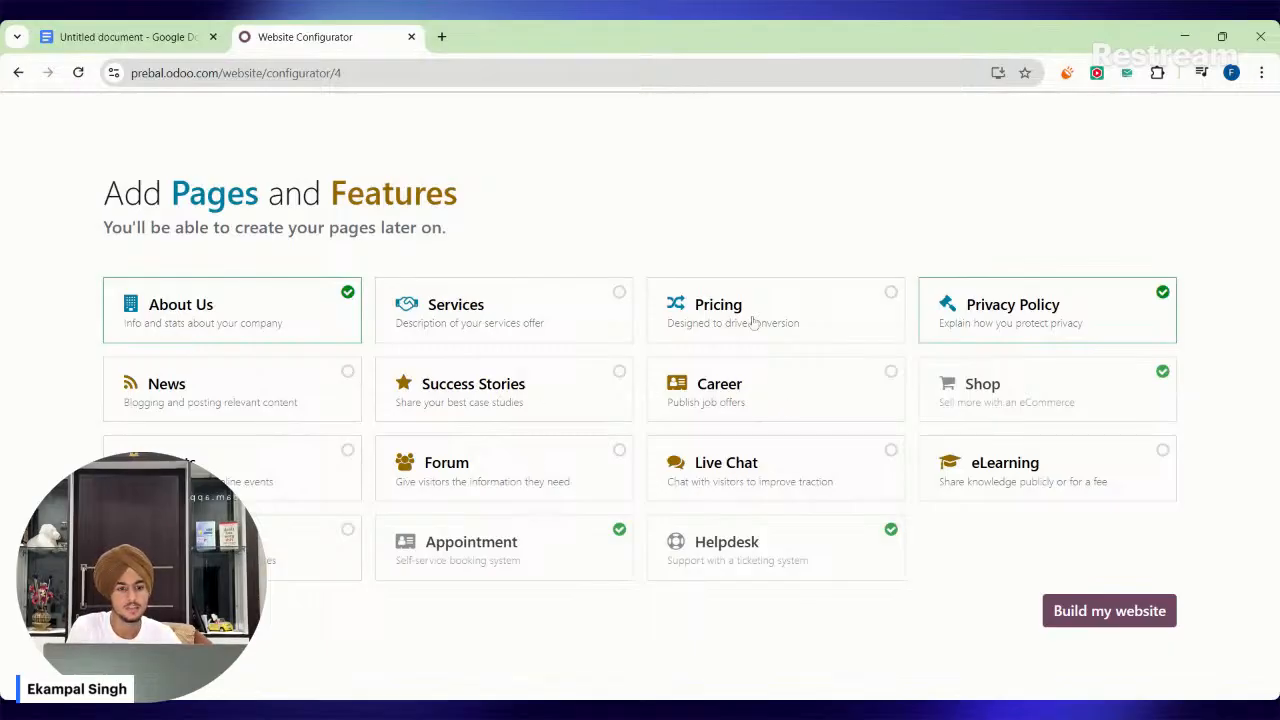
click(621, 294)
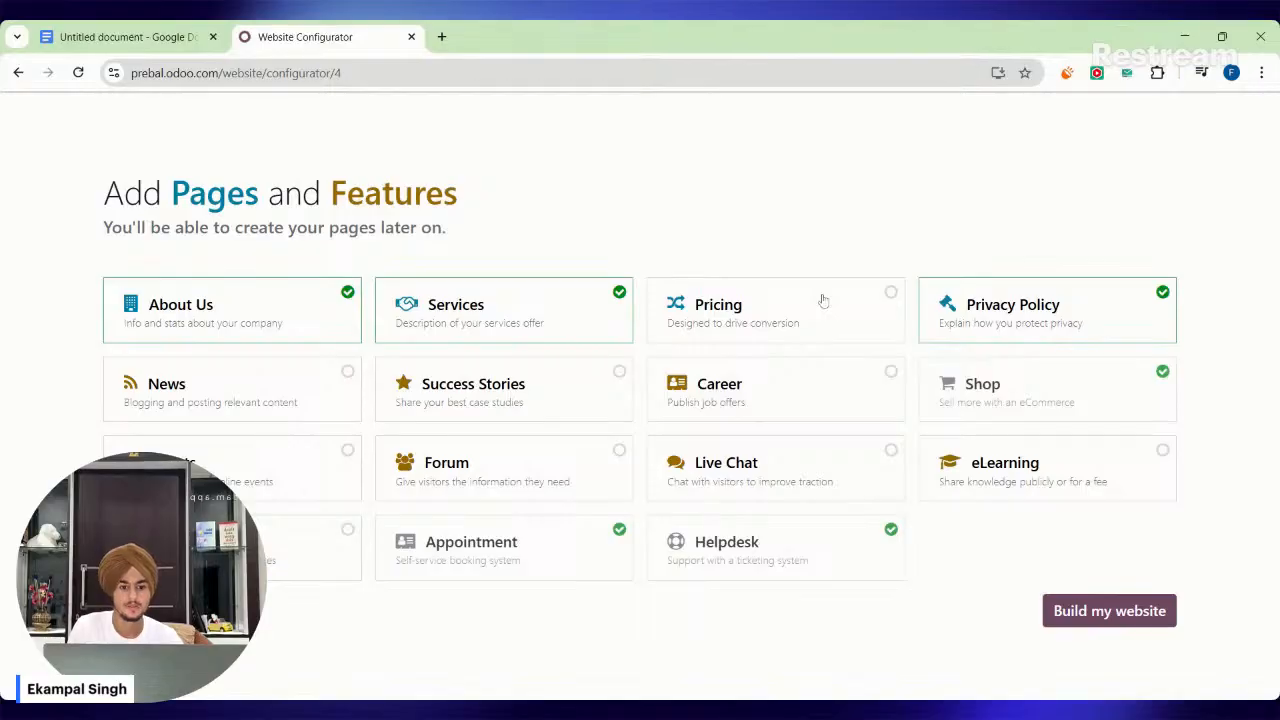
click(1119, 609)
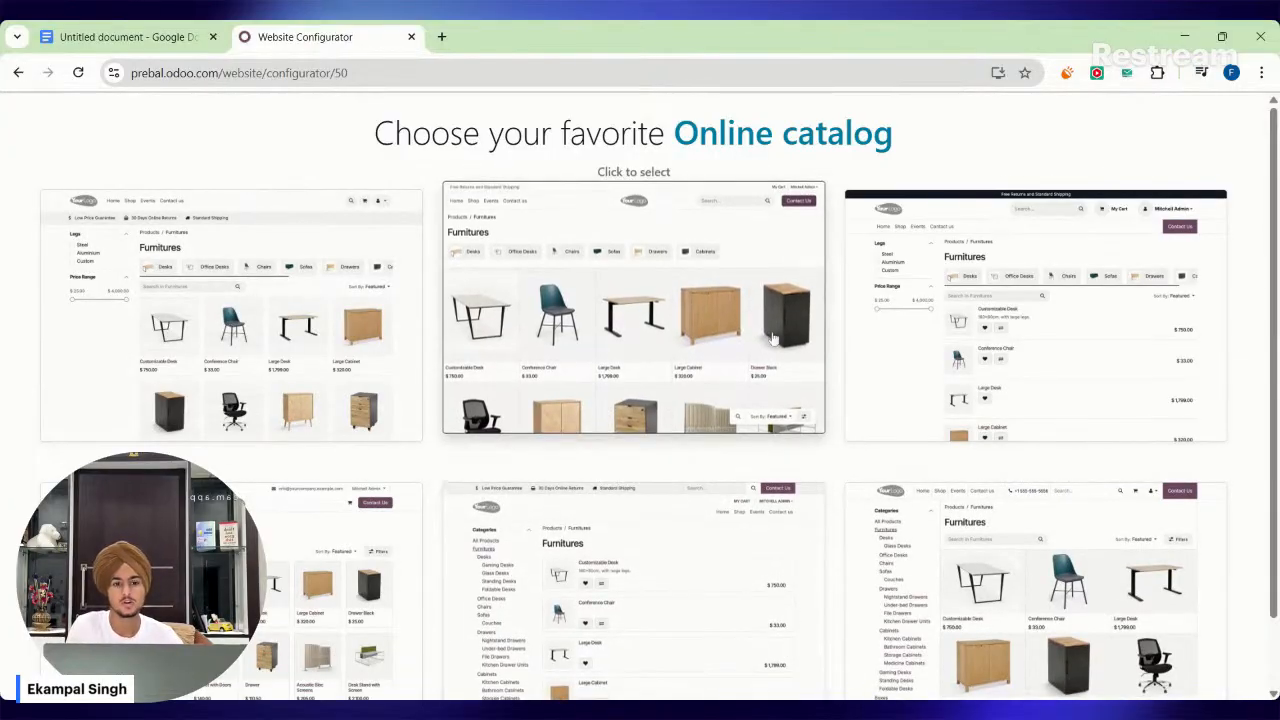
Compare the online catalog layouts and choose the one with a four-column product grid, category bar and side filters for Legs and Price Range.
scroll(914, 430, down, 1)
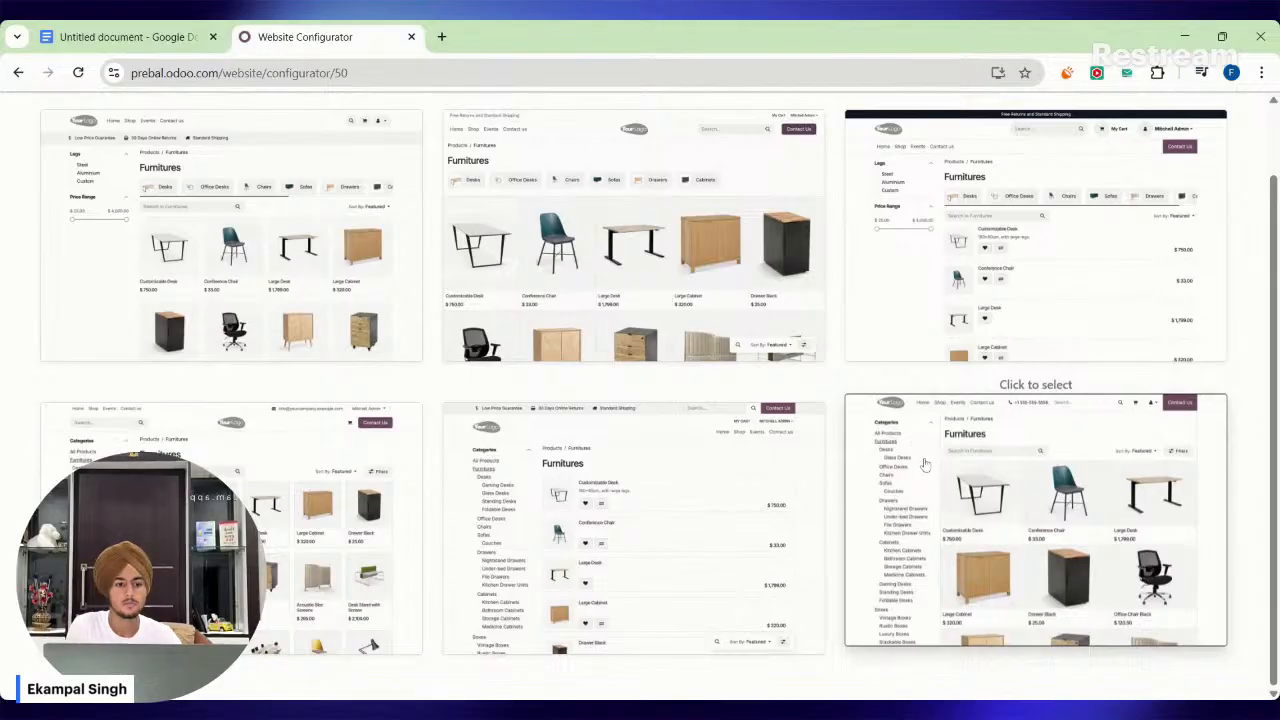
scroll(913, 450, up, 1)
scroll(600, 600, down, 1)
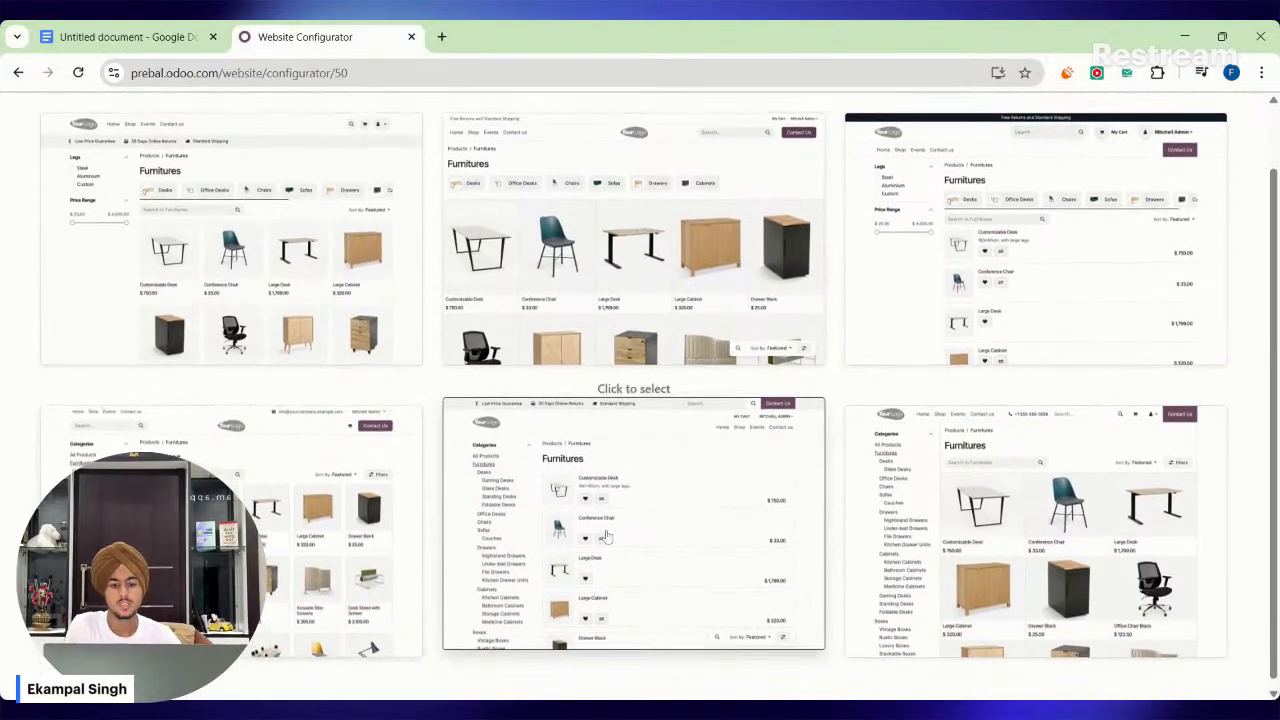
scroll(420, 380, up, 1)
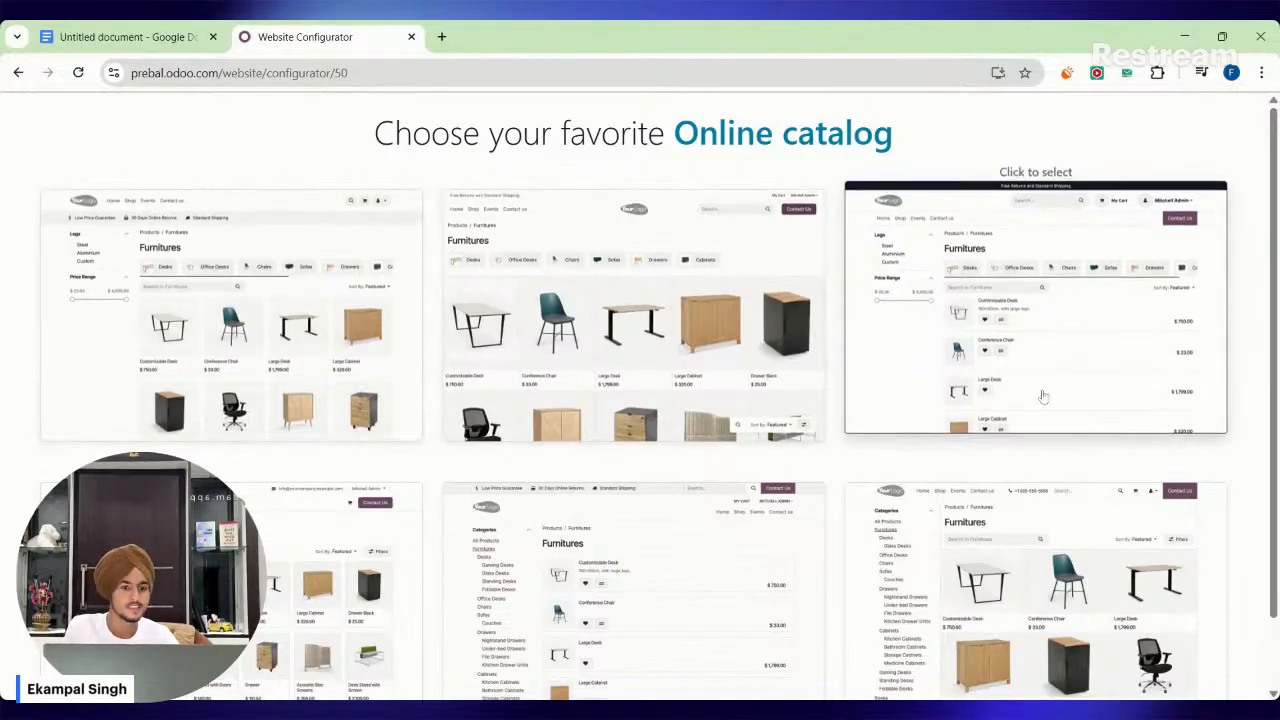
scroll(1082, 356, down, 1)
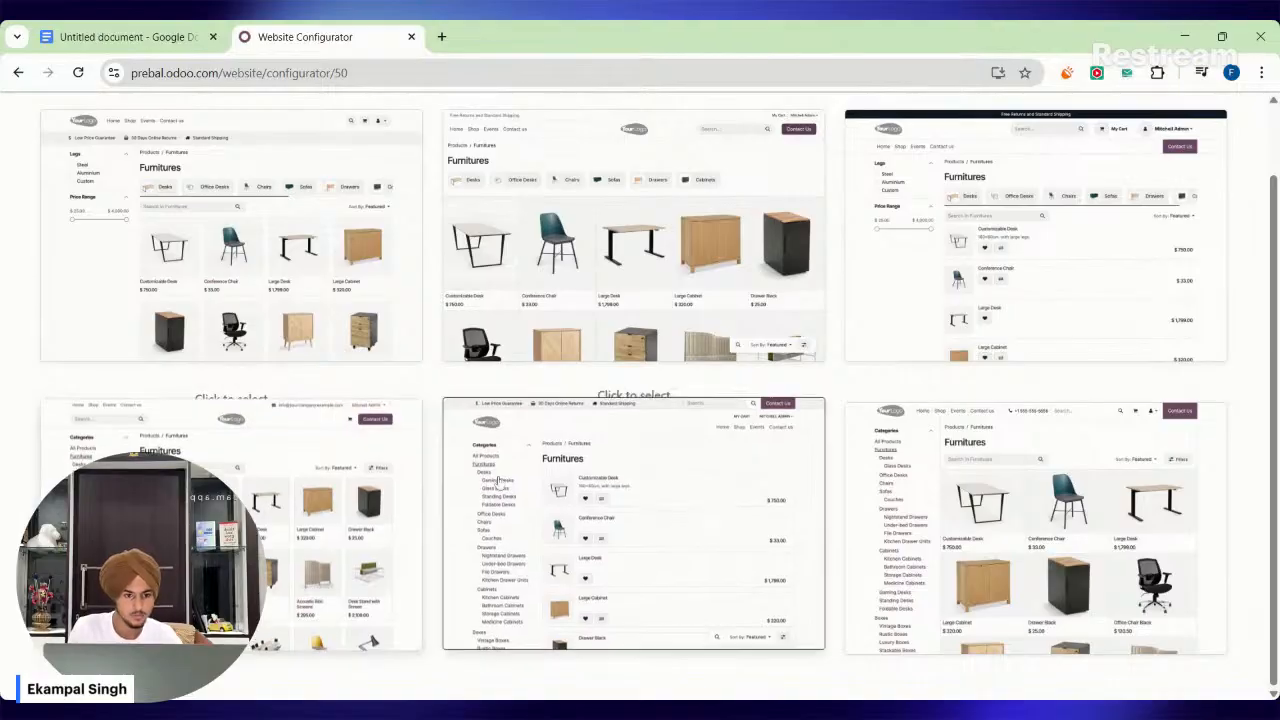
scroll(640, 480, up, 1)
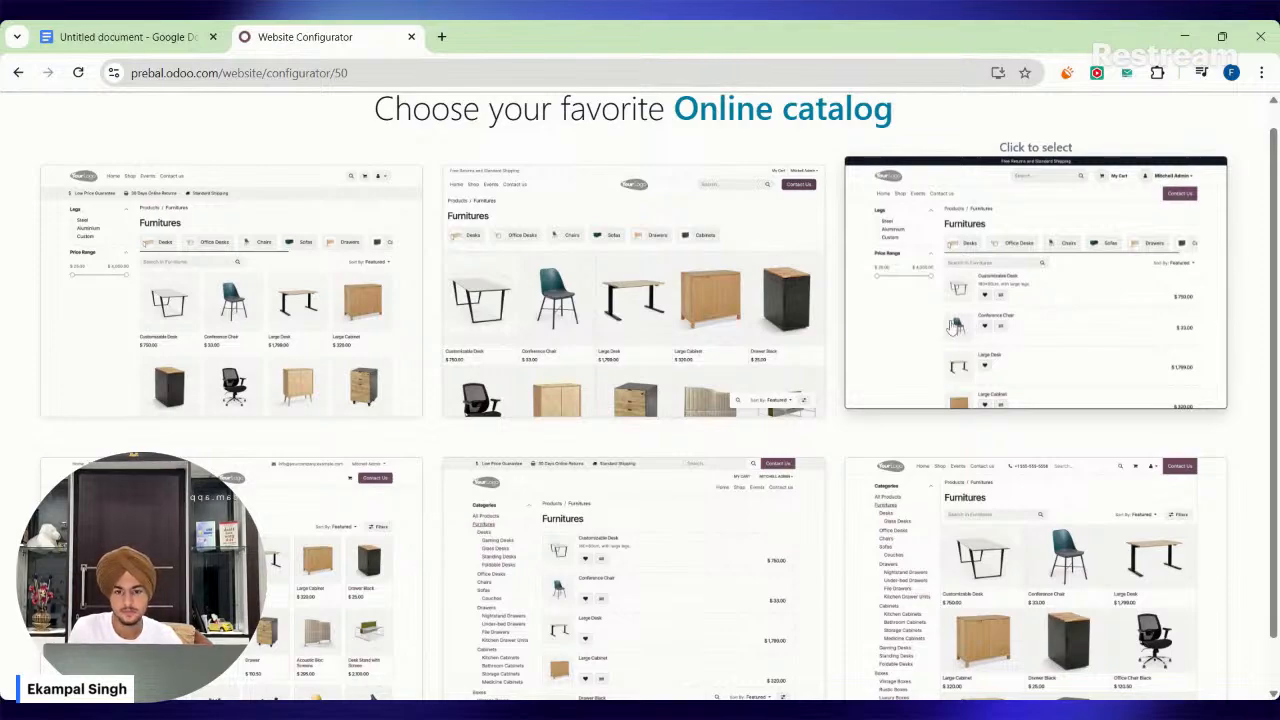
click(338, 345)
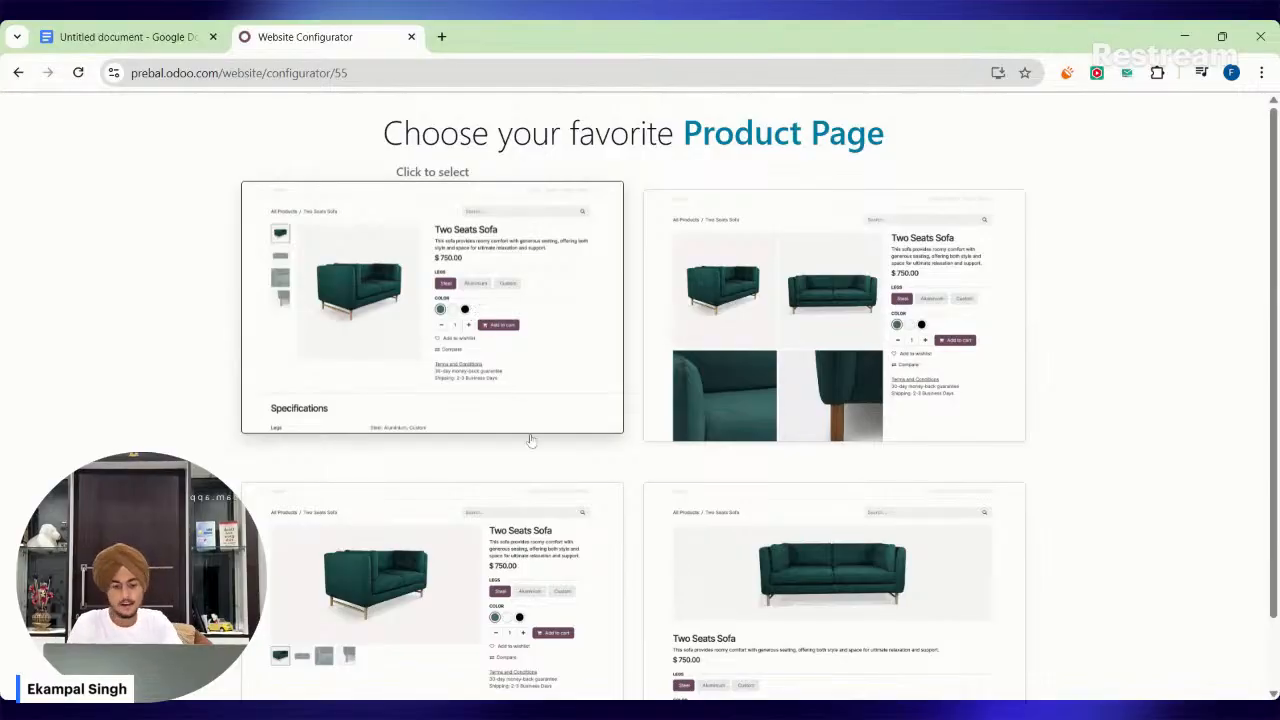
Compare the product page layouts and choose the one with vertical thumbnails beside a single main image.
scroll(528, 437, down, 1)
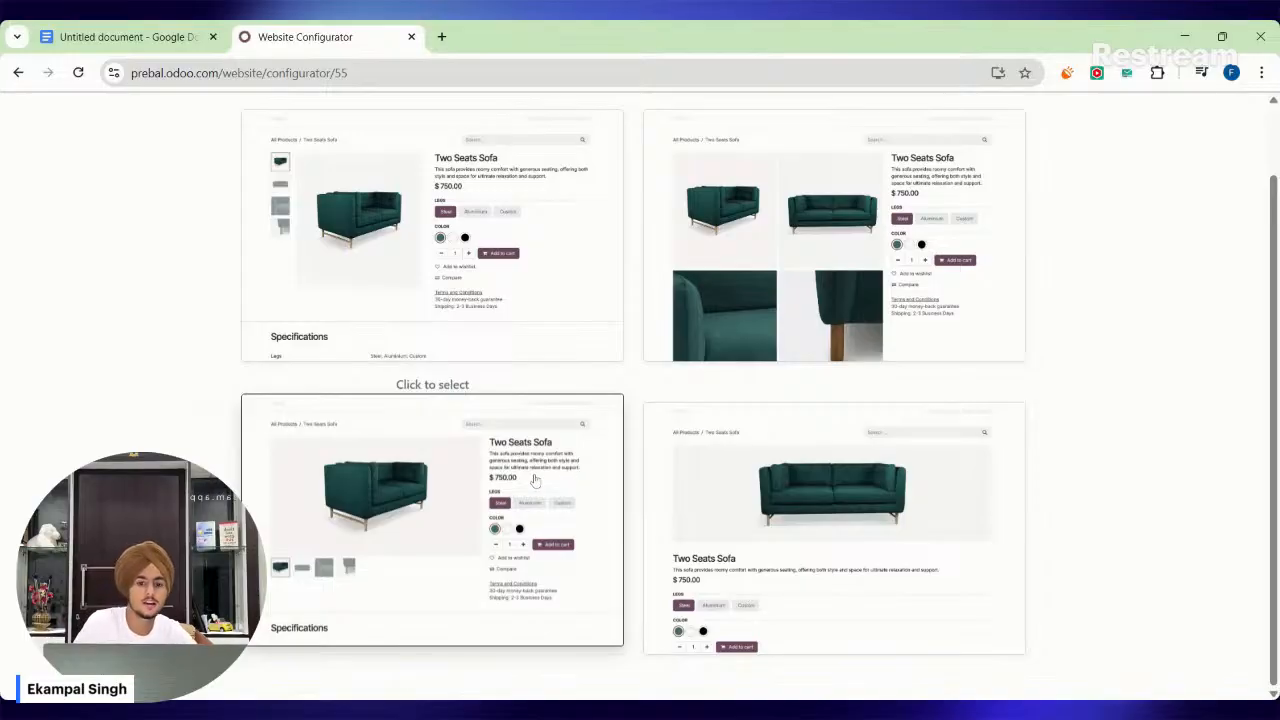
scroll(535, 268, up, 1)
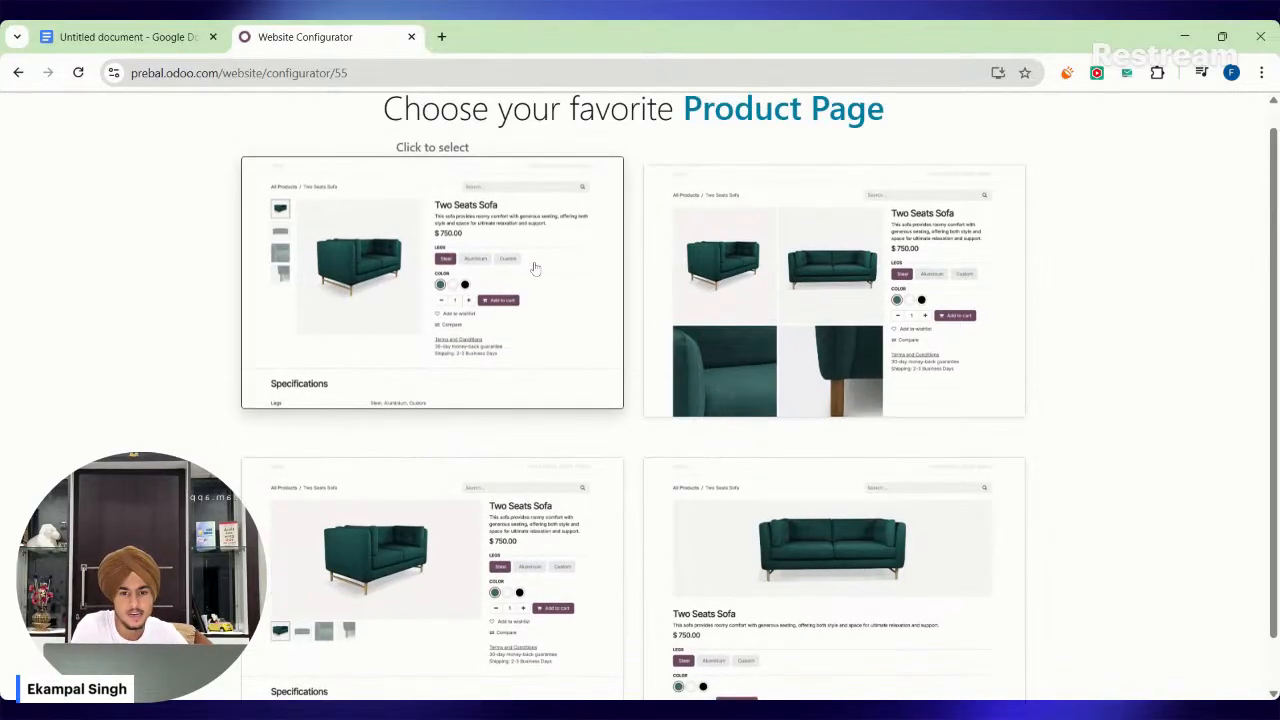
click(535, 268)
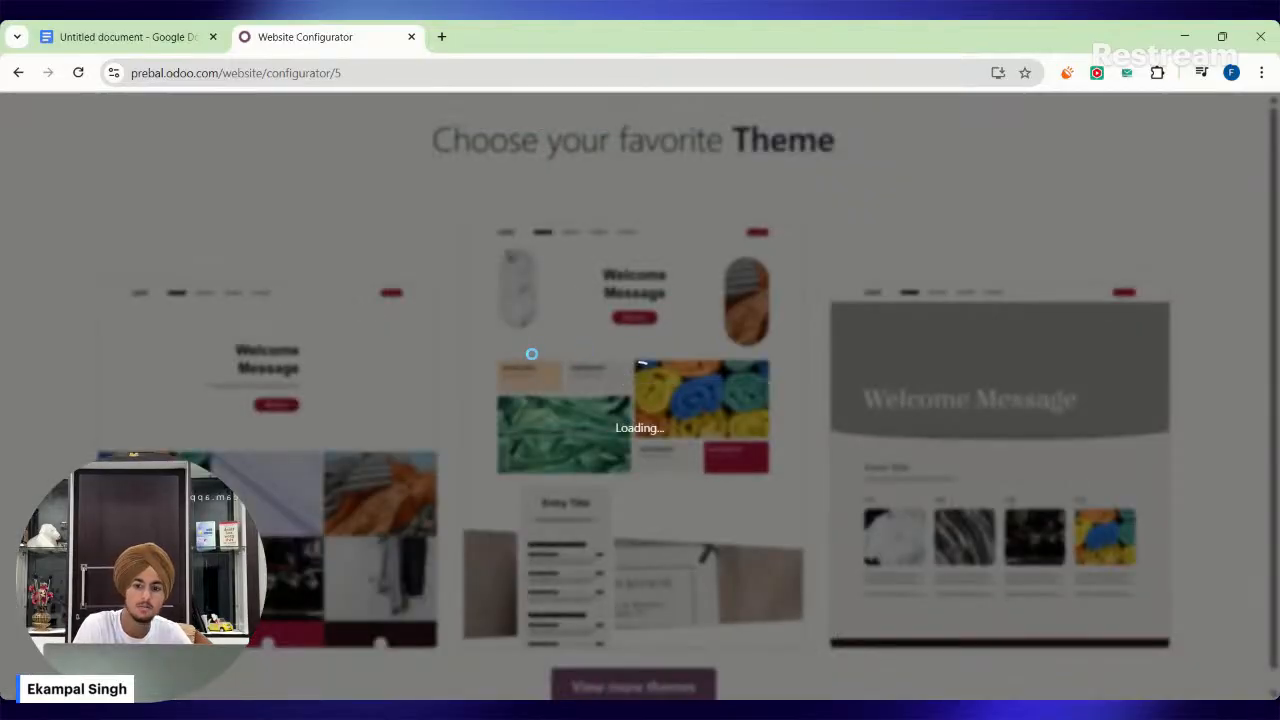
Load more themes, compare them and choose the one with a peach banner and a crimson-framed clothing photo.
scroll(1000, 400, down, 1)
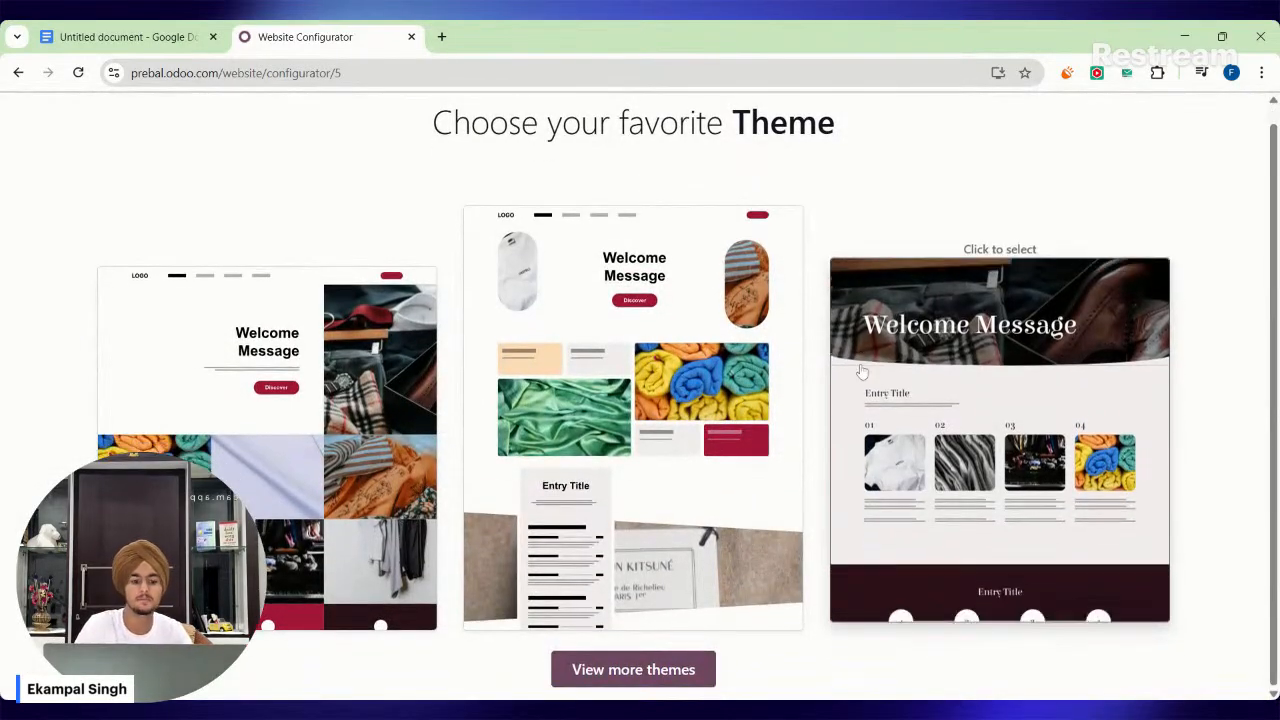
click(297, 565)
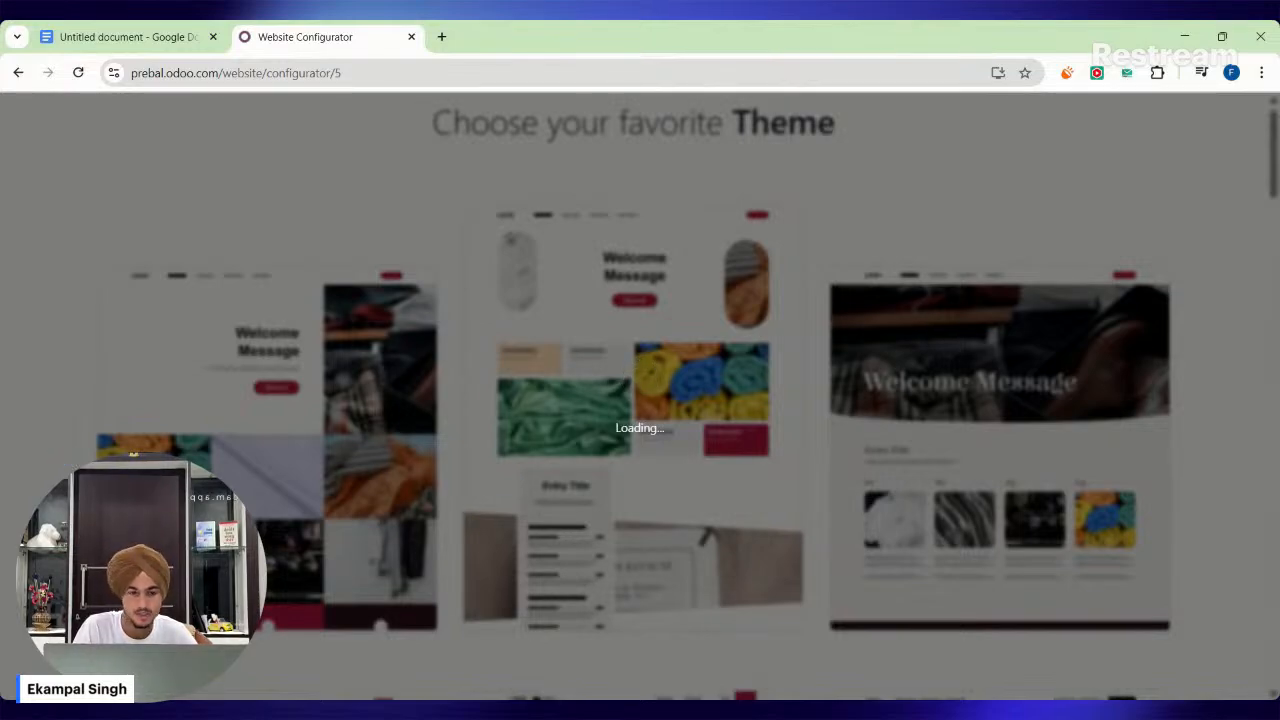
scroll(24, 512, down, 5)
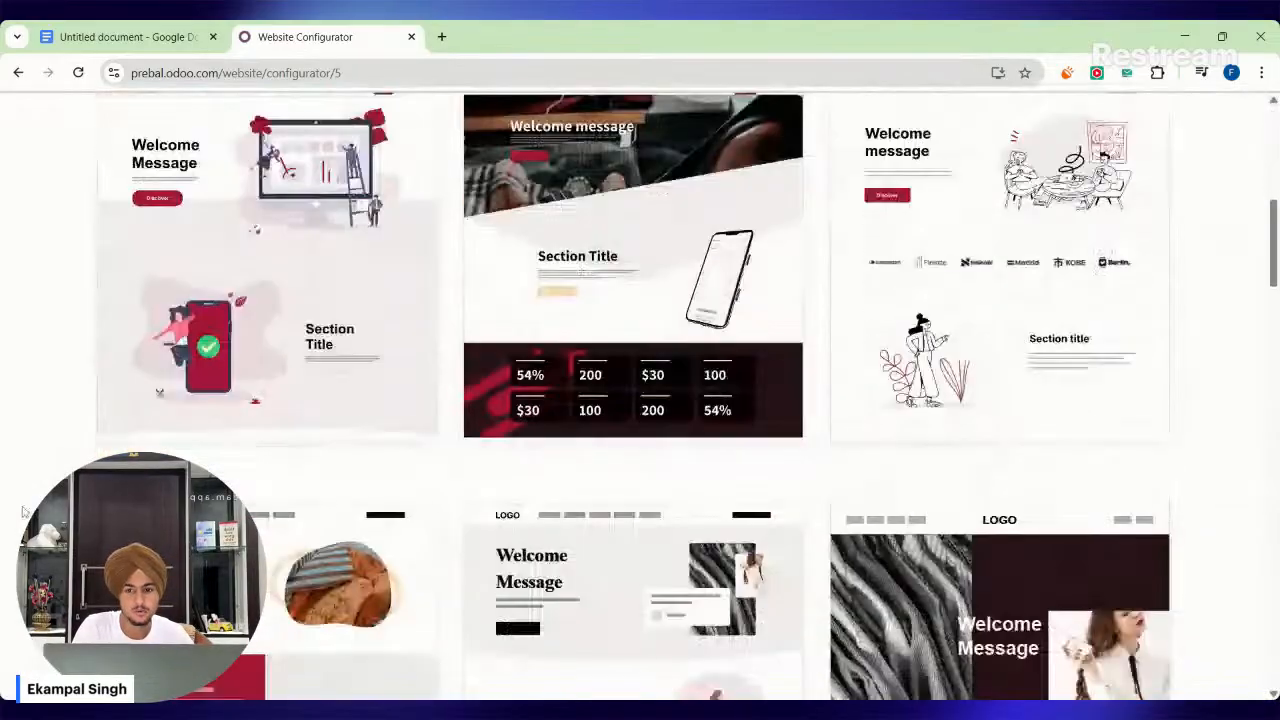
scroll(24, 512, up, 1)
scroll(710, 495, down, 2)
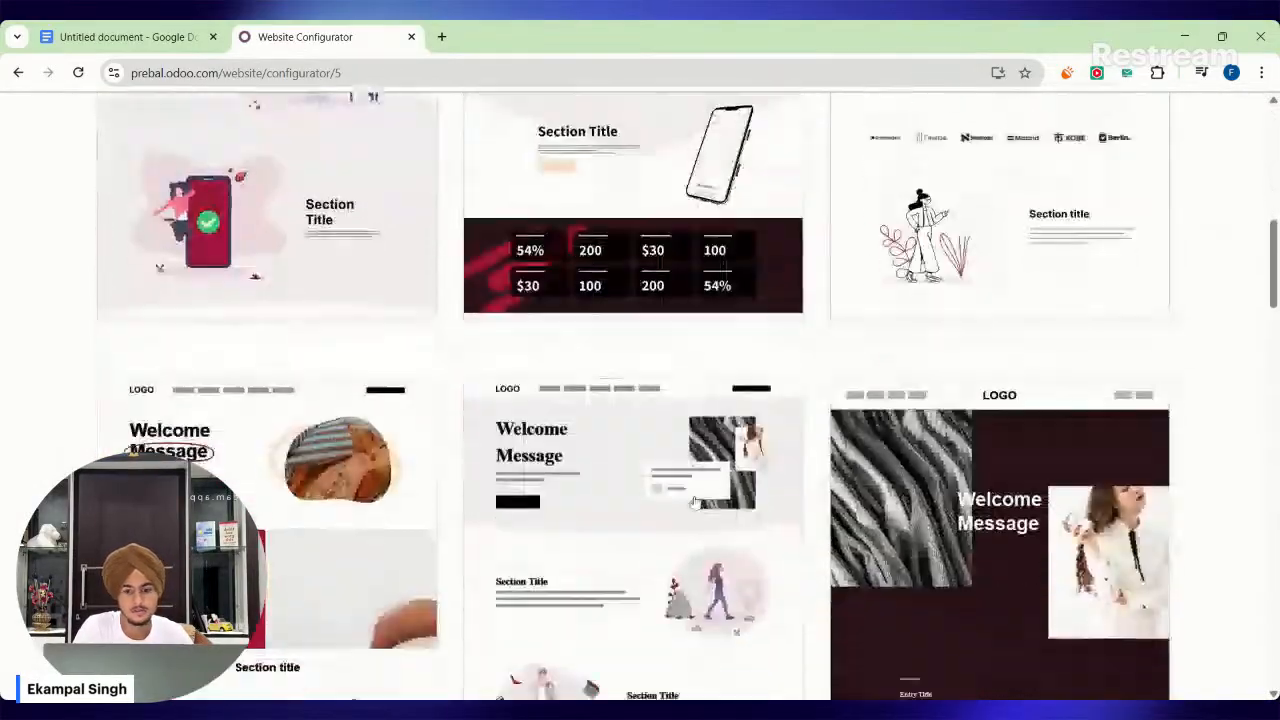
scroll(695, 502, down, 3)
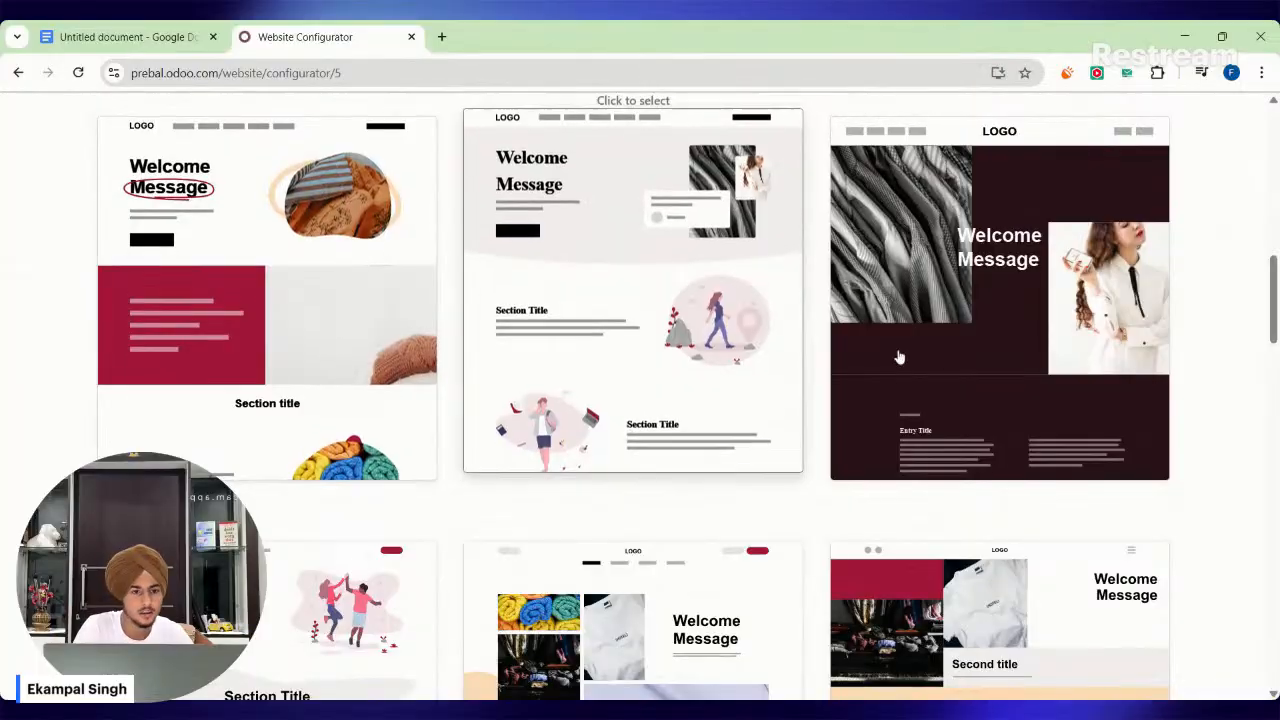
scroll(899, 357, down, 4)
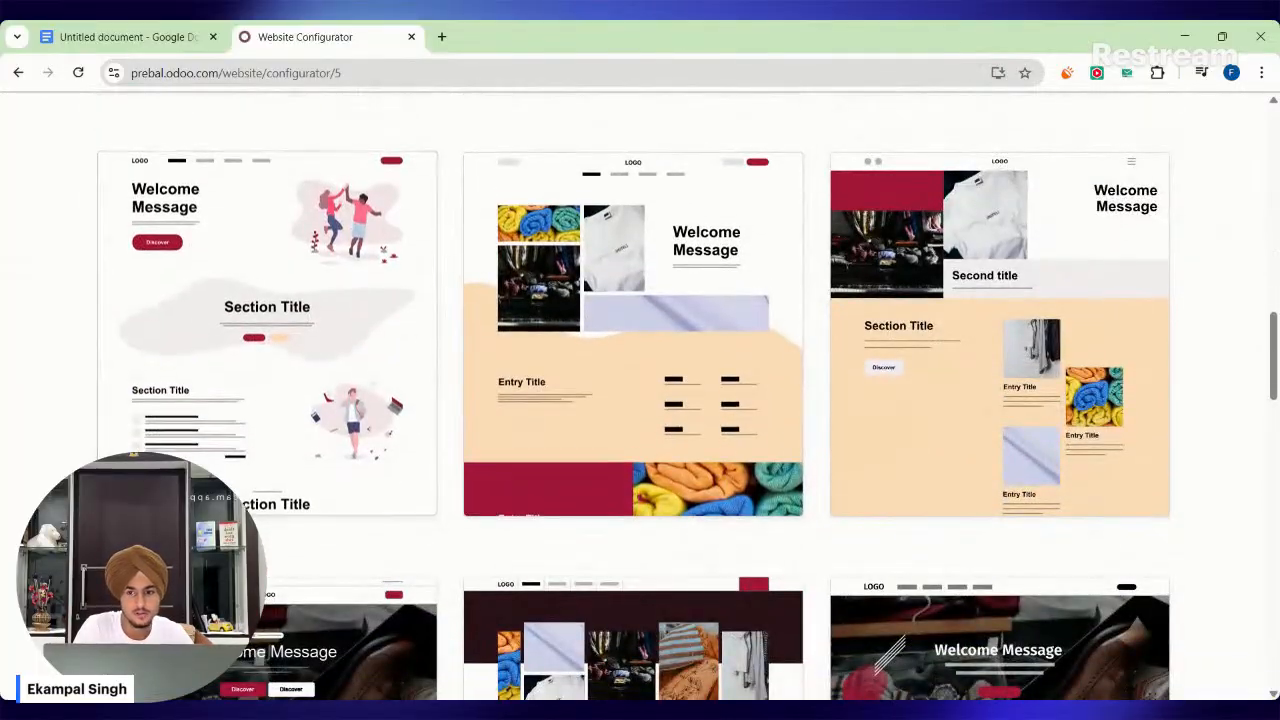
scroll(951, 428, down, 1)
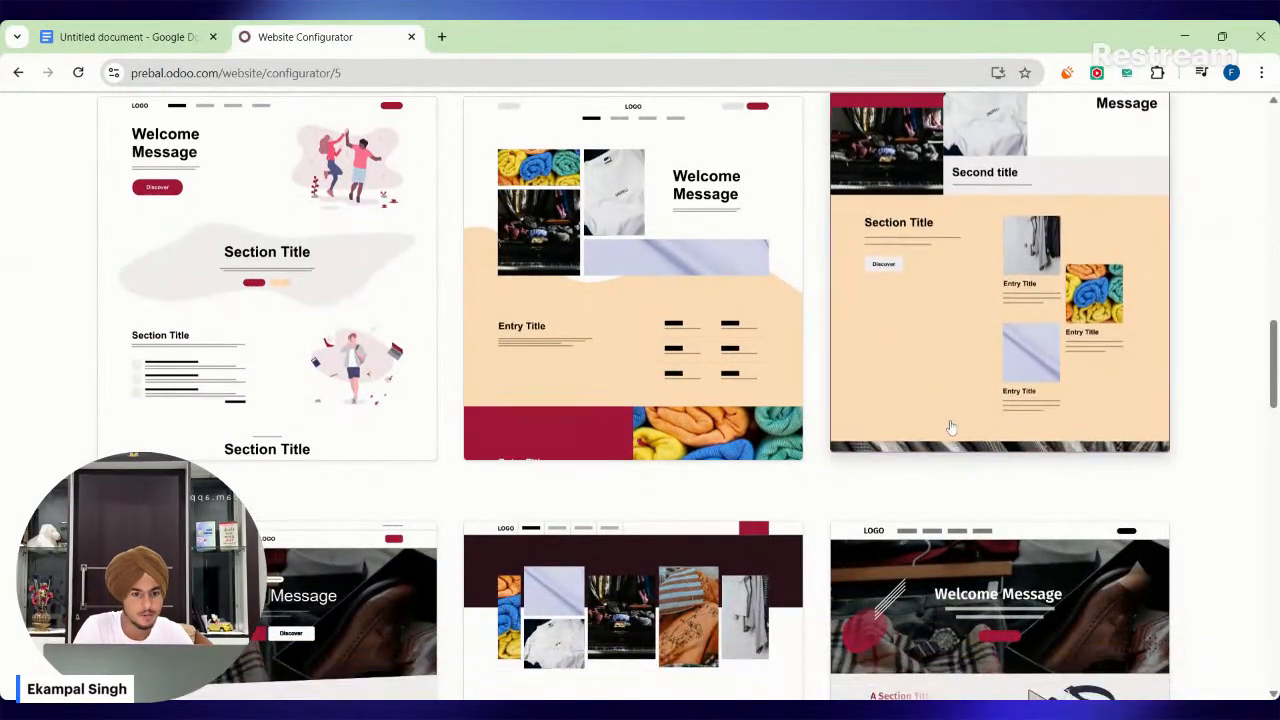
scroll(951, 428, down, 3)
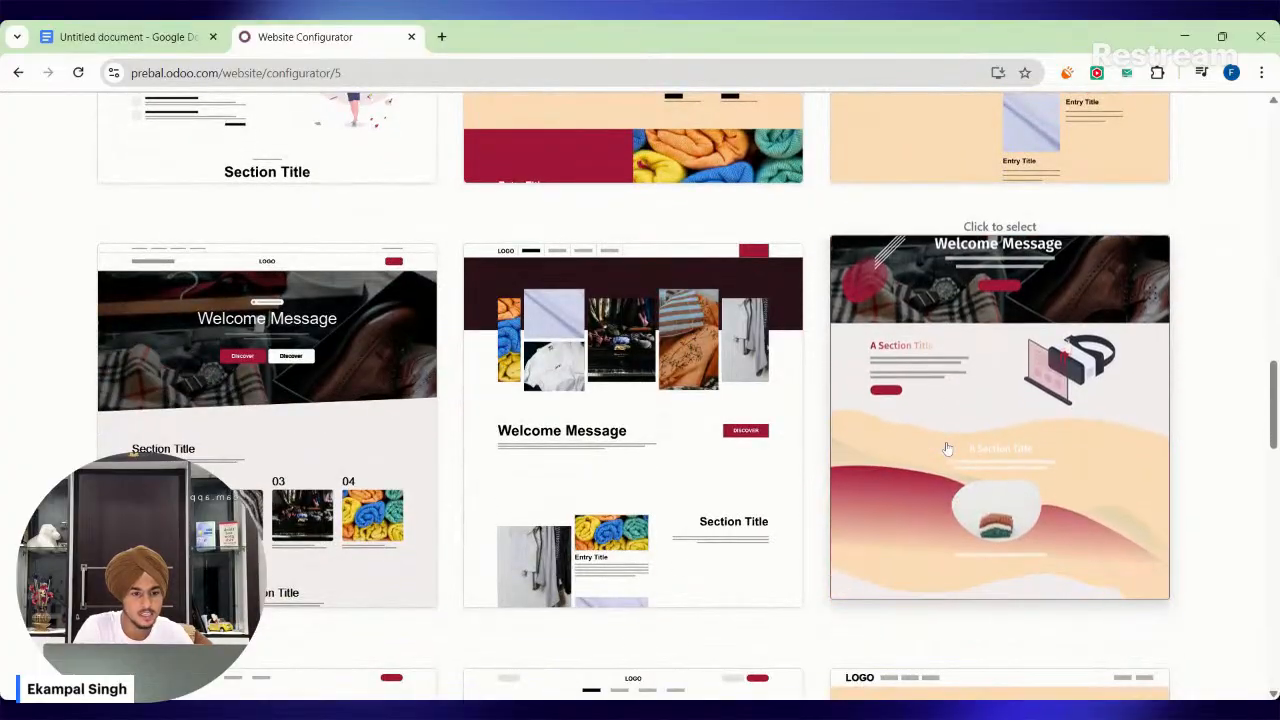
scroll(930, 460, up, 1)
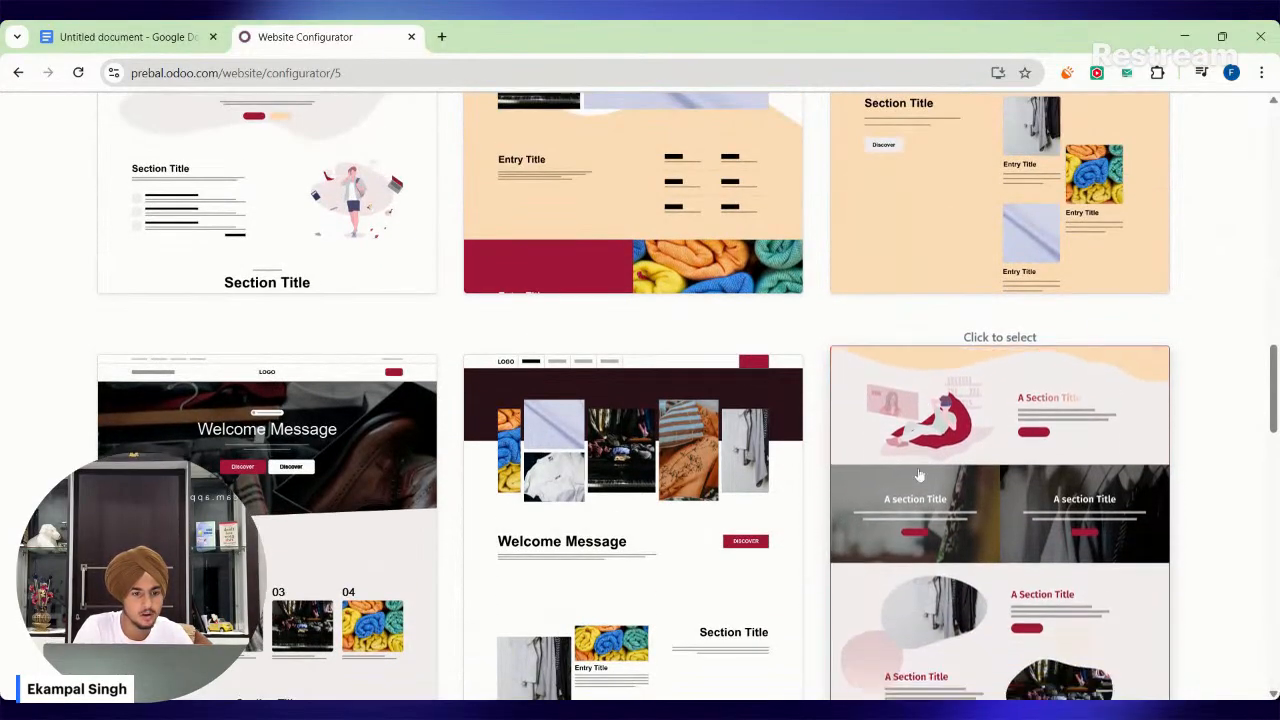
scroll(680, 503, down, 3)
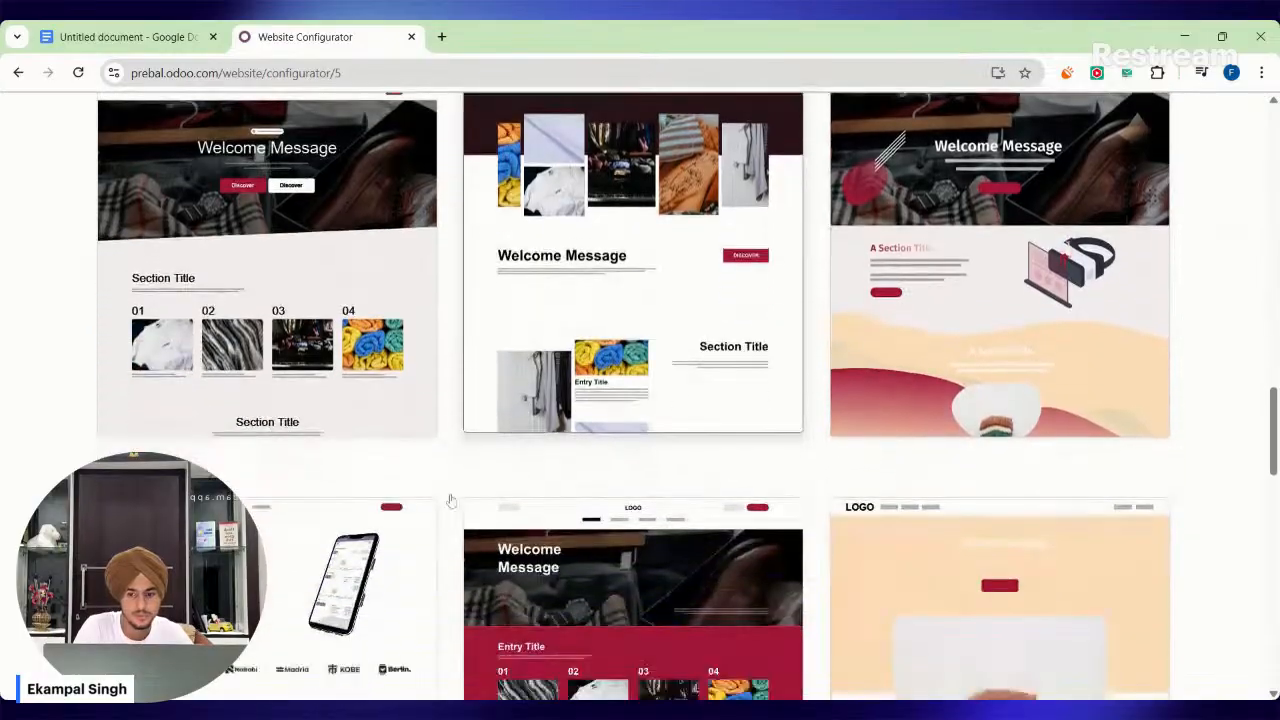
scroll(451, 500, down, 3)
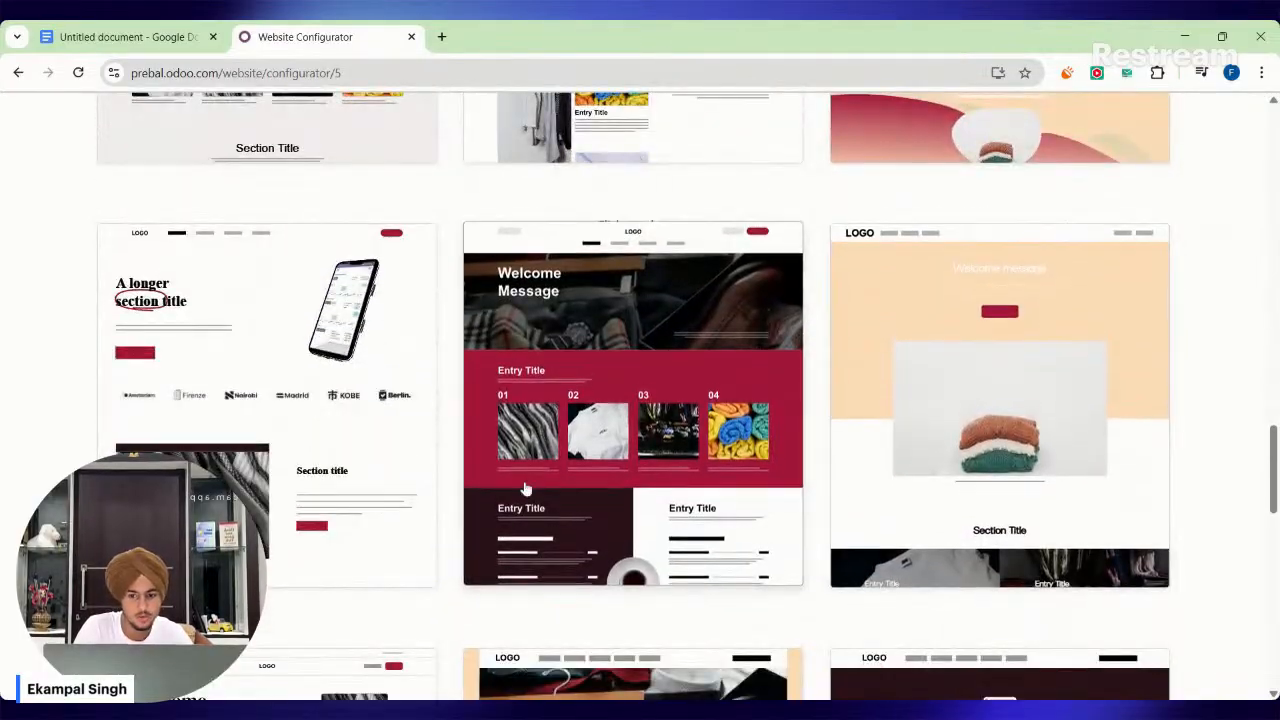
scroll(927, 440, down, 5)
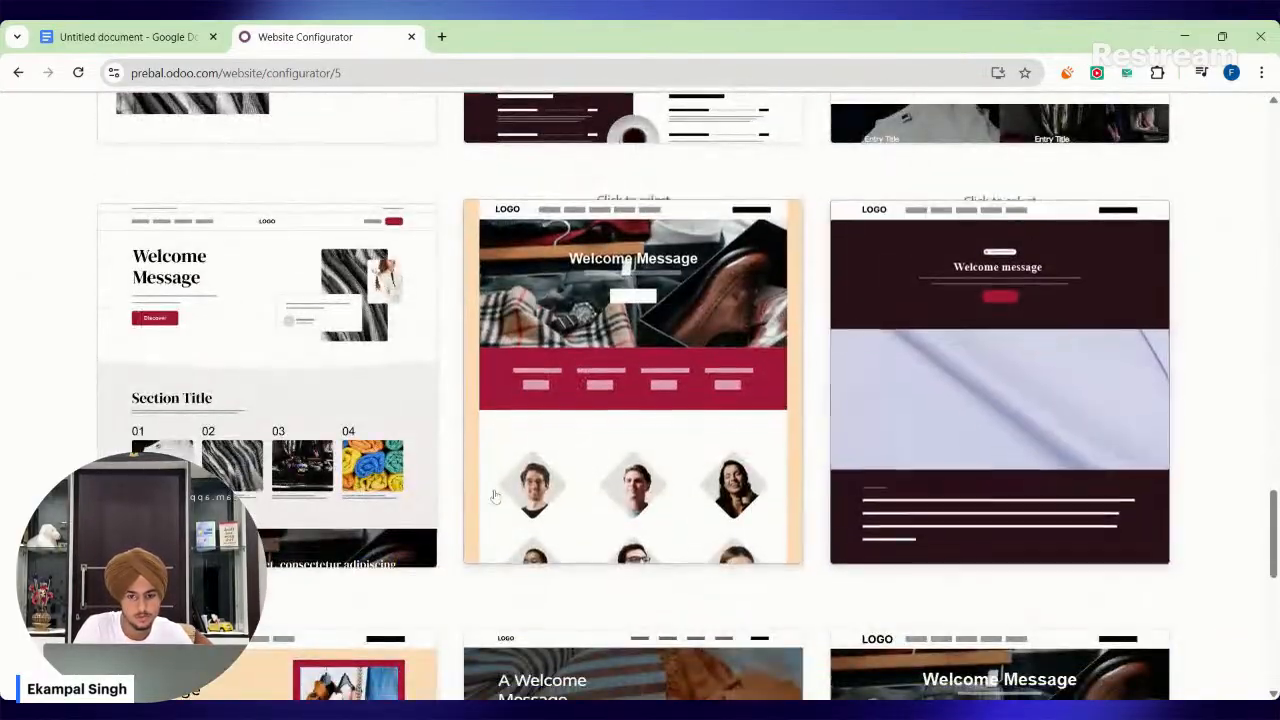
scroll(425, 497, down, 5)
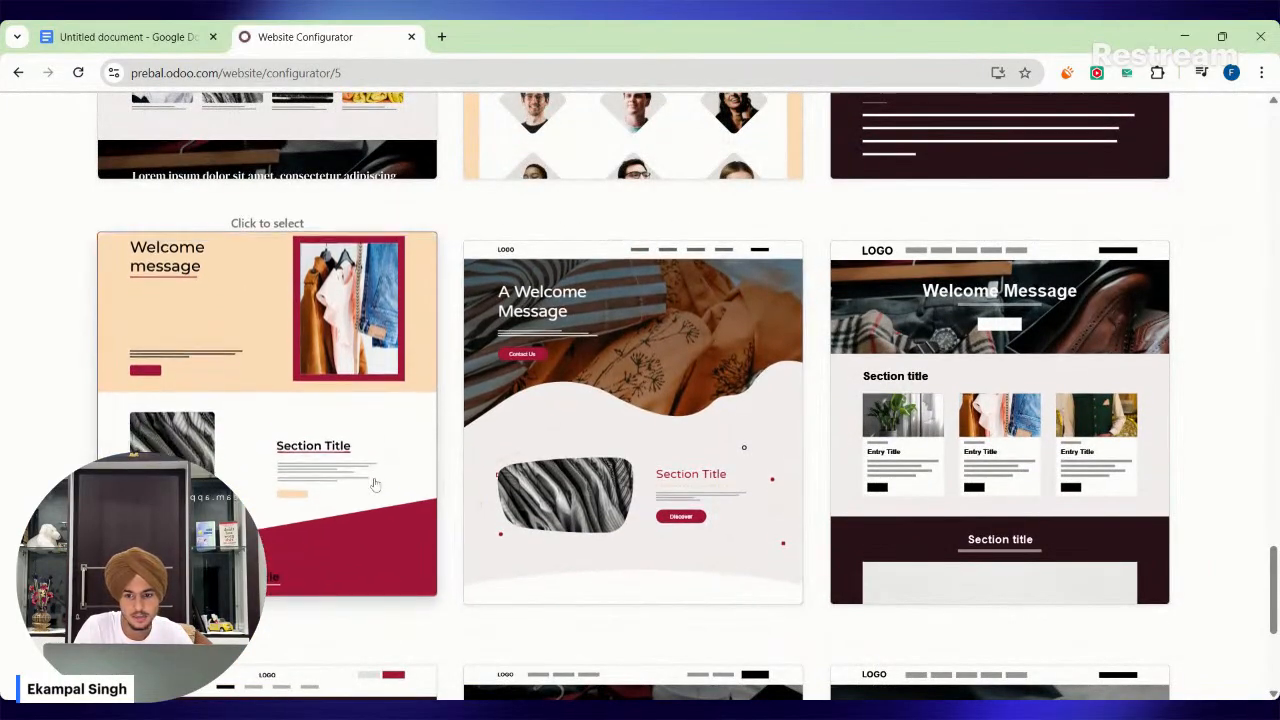
scroll(370, 470, down, 1)
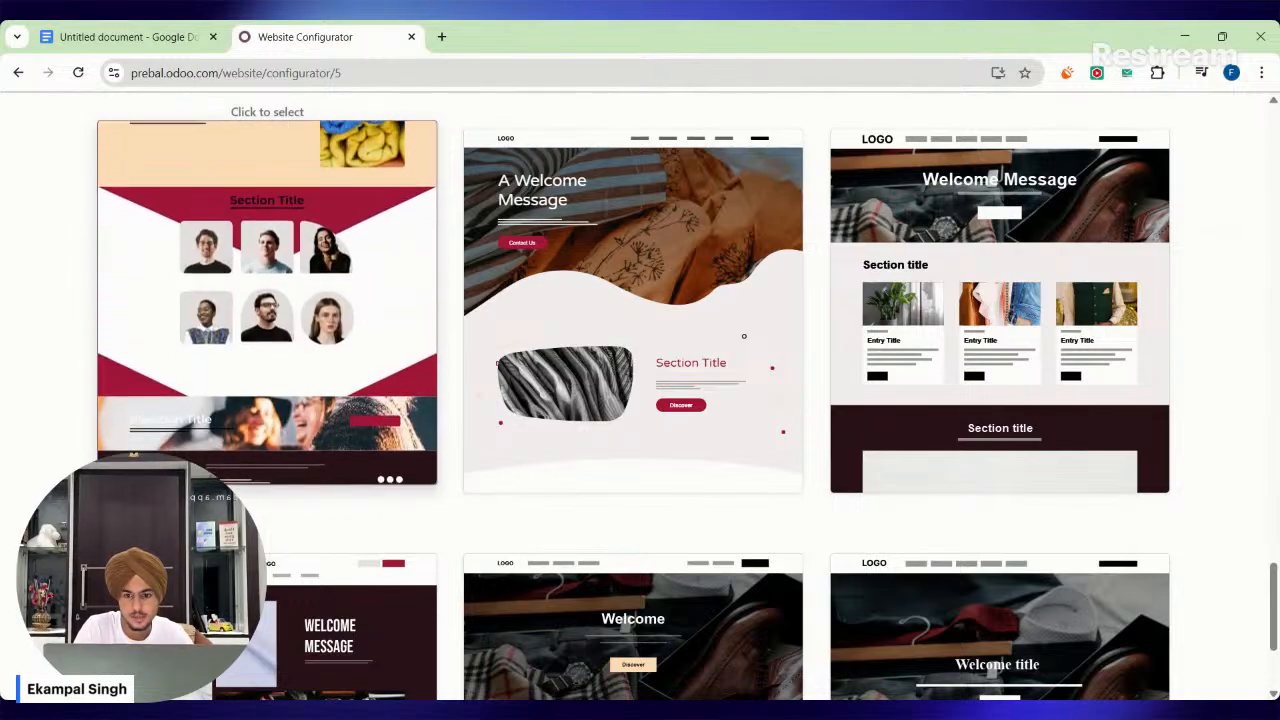
scroll(363, 435, down, 1)
scroll(362, 435, down, 1)
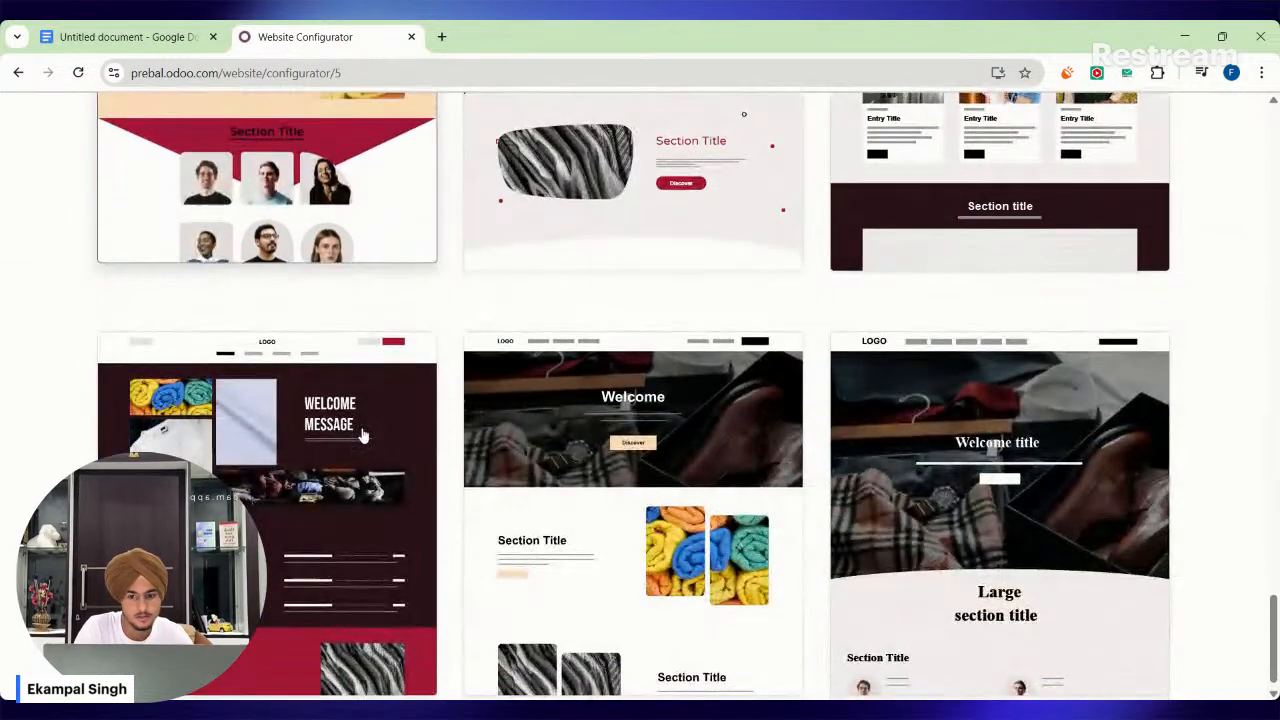
scroll(363, 434, up, 2)
click(370, 389)
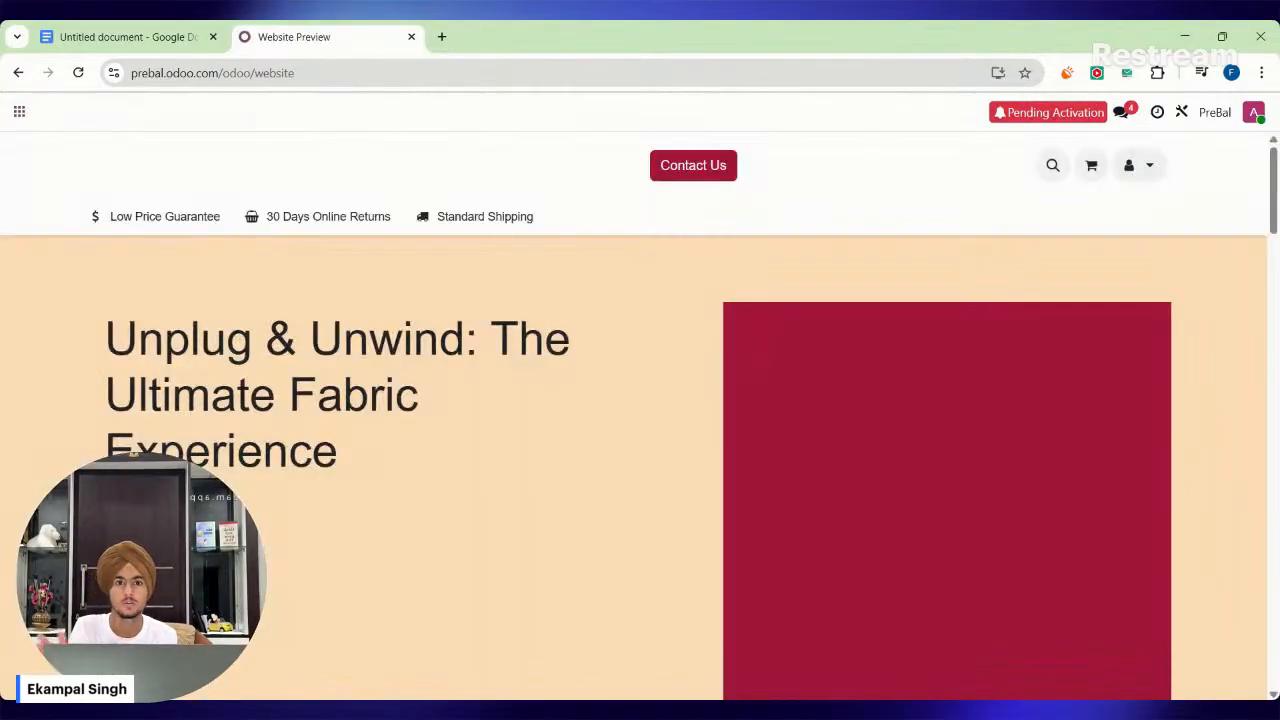
Check the pending activation notice for the new database and dismiss it without resending the email.
scroll(609, 482, down, 2)
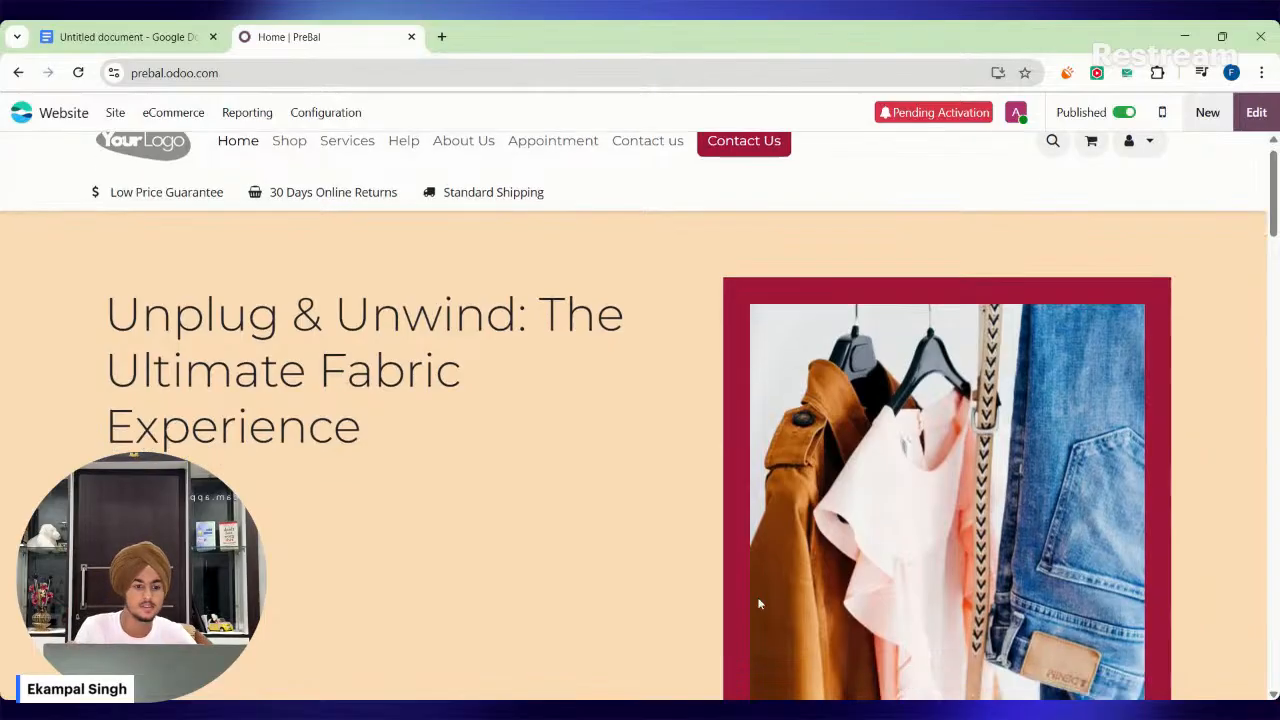
scroll(609, 482, up, 2)
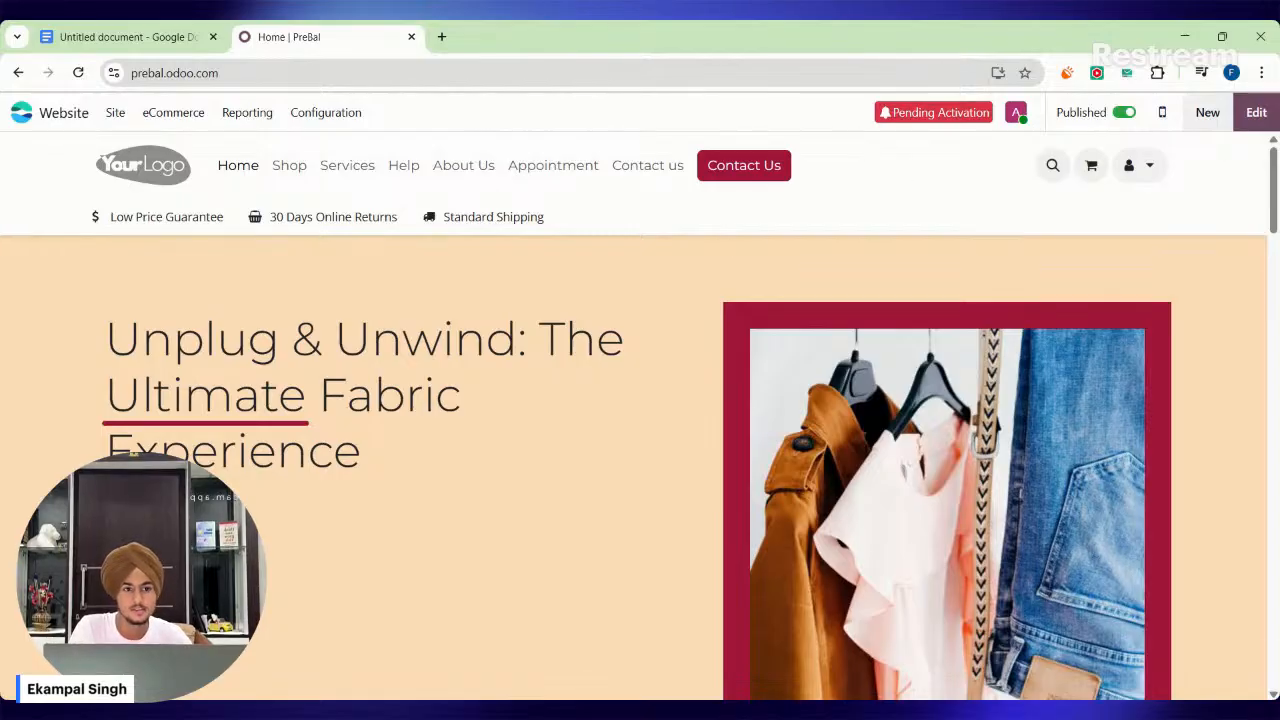
click(1016, 113)
click(1016, 113)
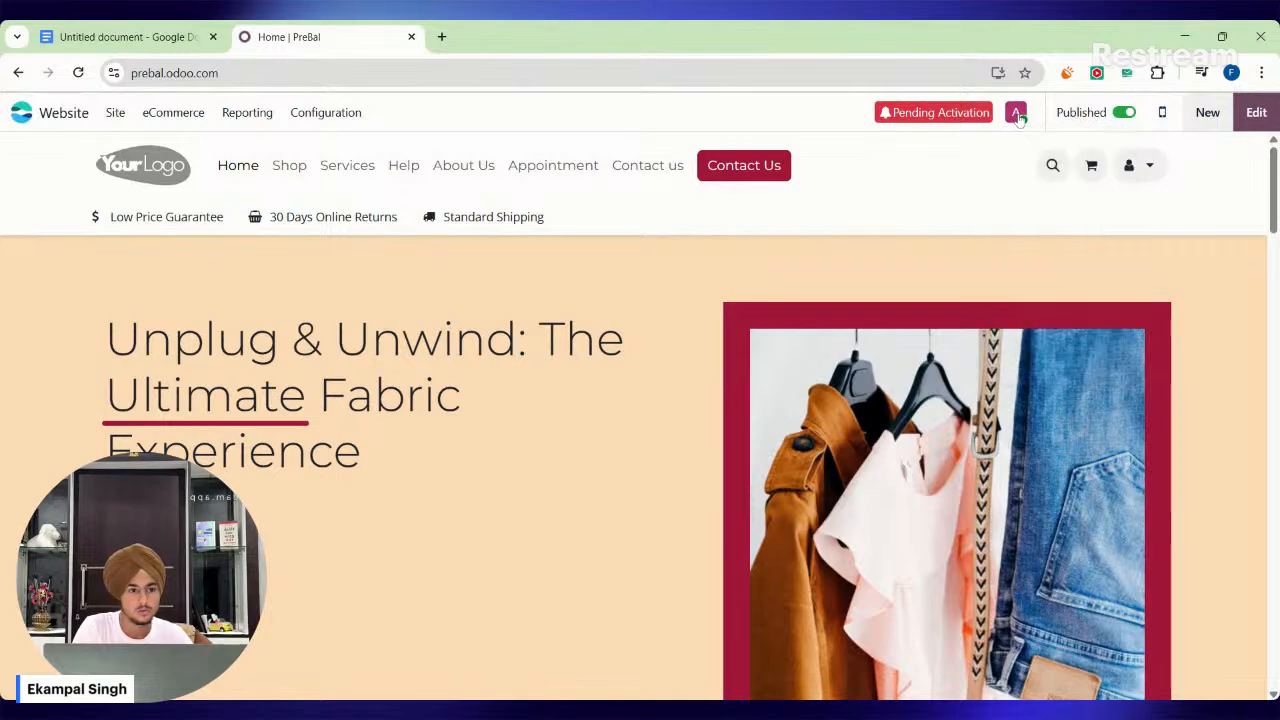
click(984, 118)
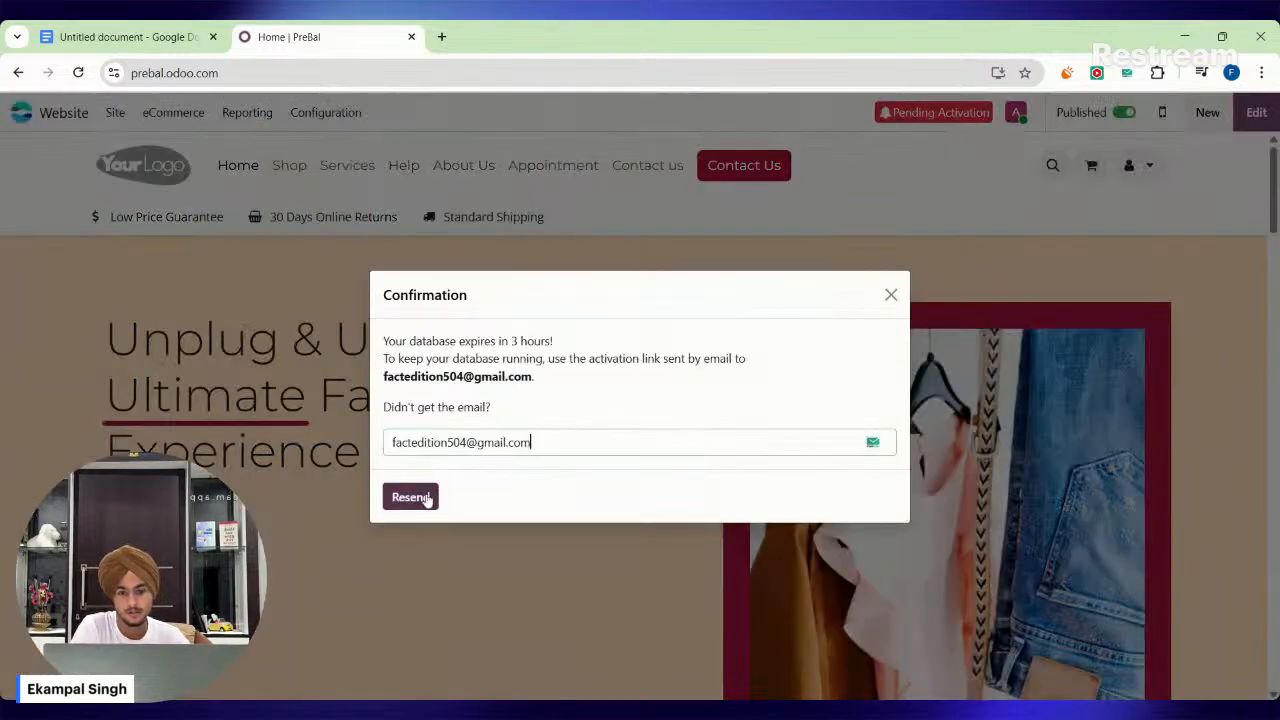
click(889, 297)
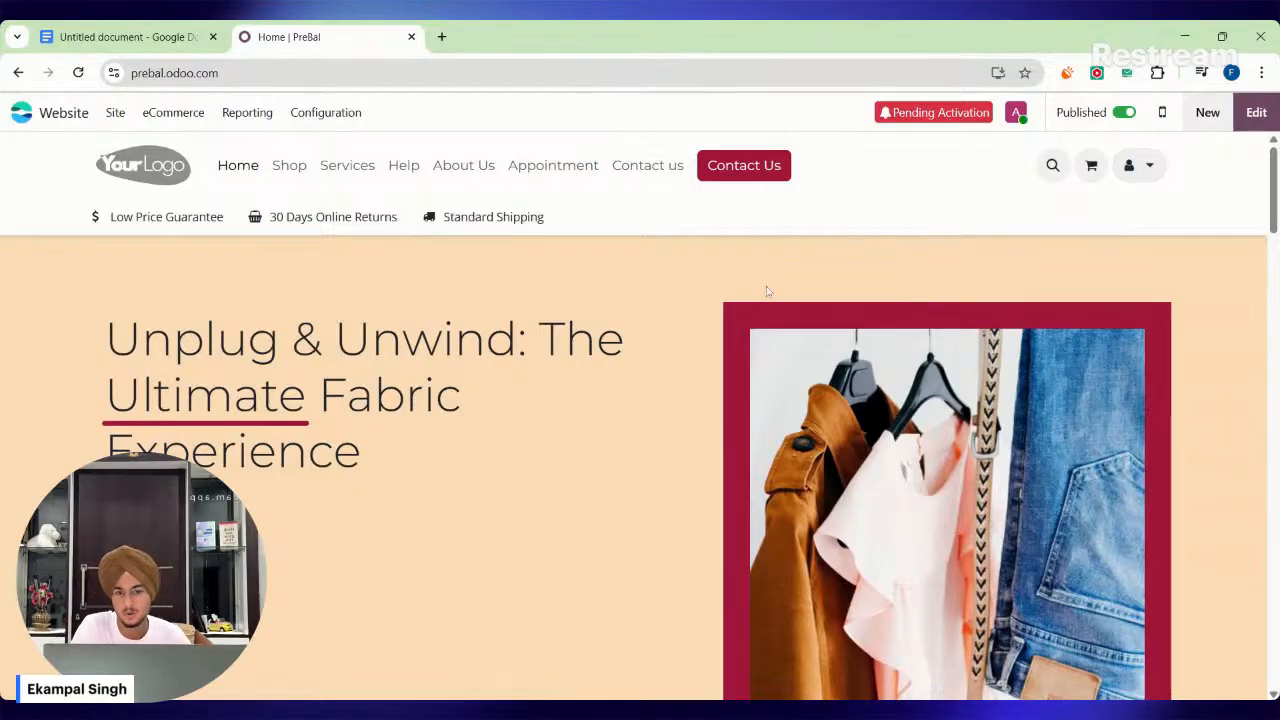
Review the generated home page, from the banner headline through the fabric wholesaling section to the upcoming fabric collections.
triple_click(447, 452)
click(411, 472)
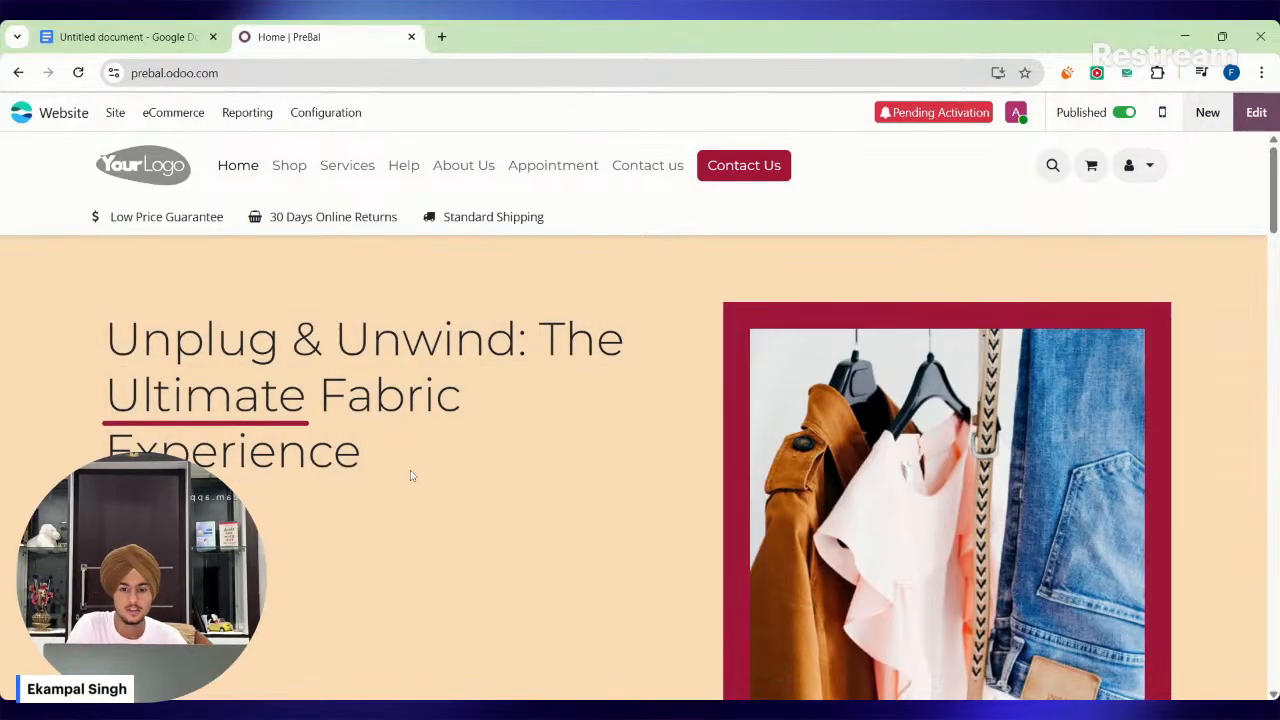
scroll(490, 550, down, 4)
scroll(490, 552, down, 15)
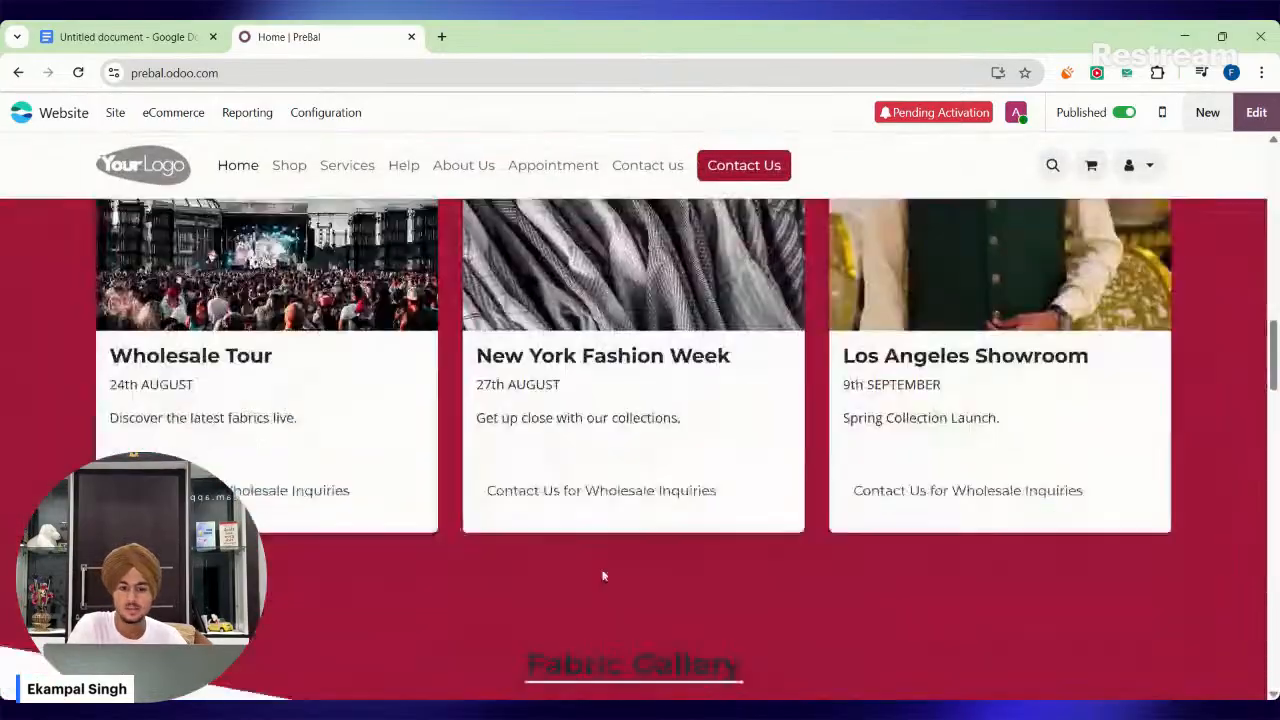
scroll(1277, 455, up, 12)
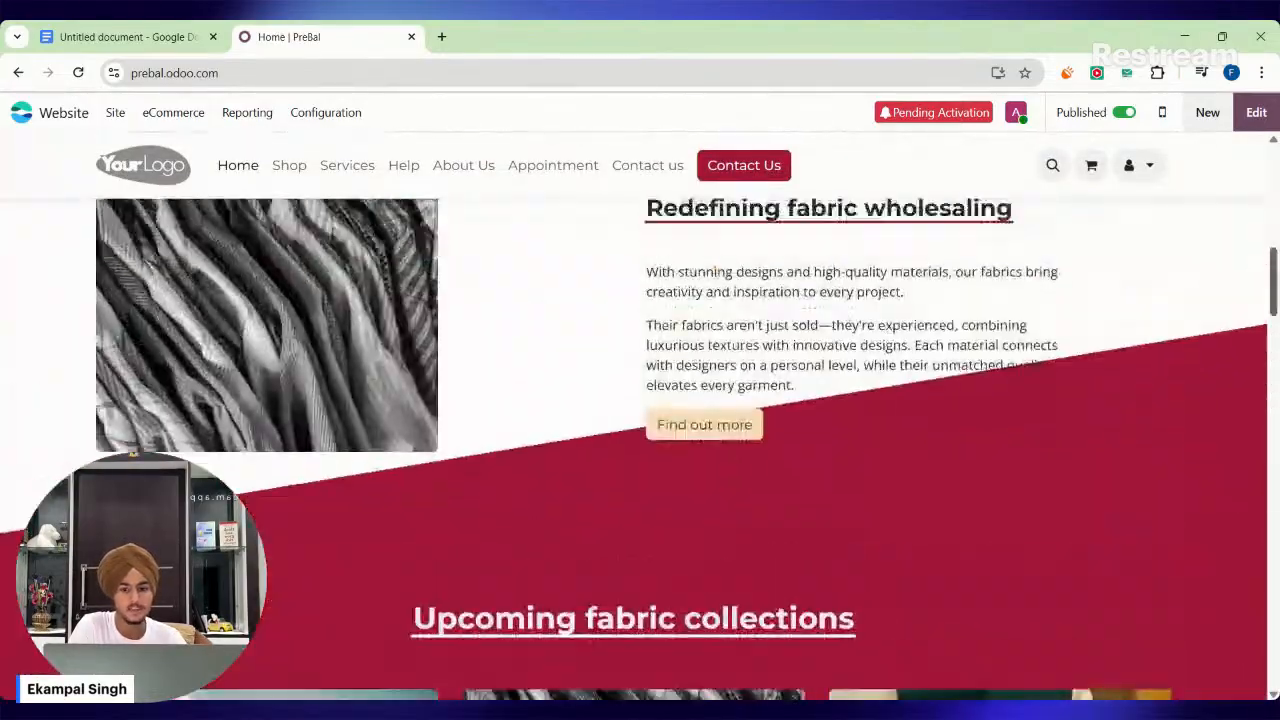
scroll(80, 336, up, 3)
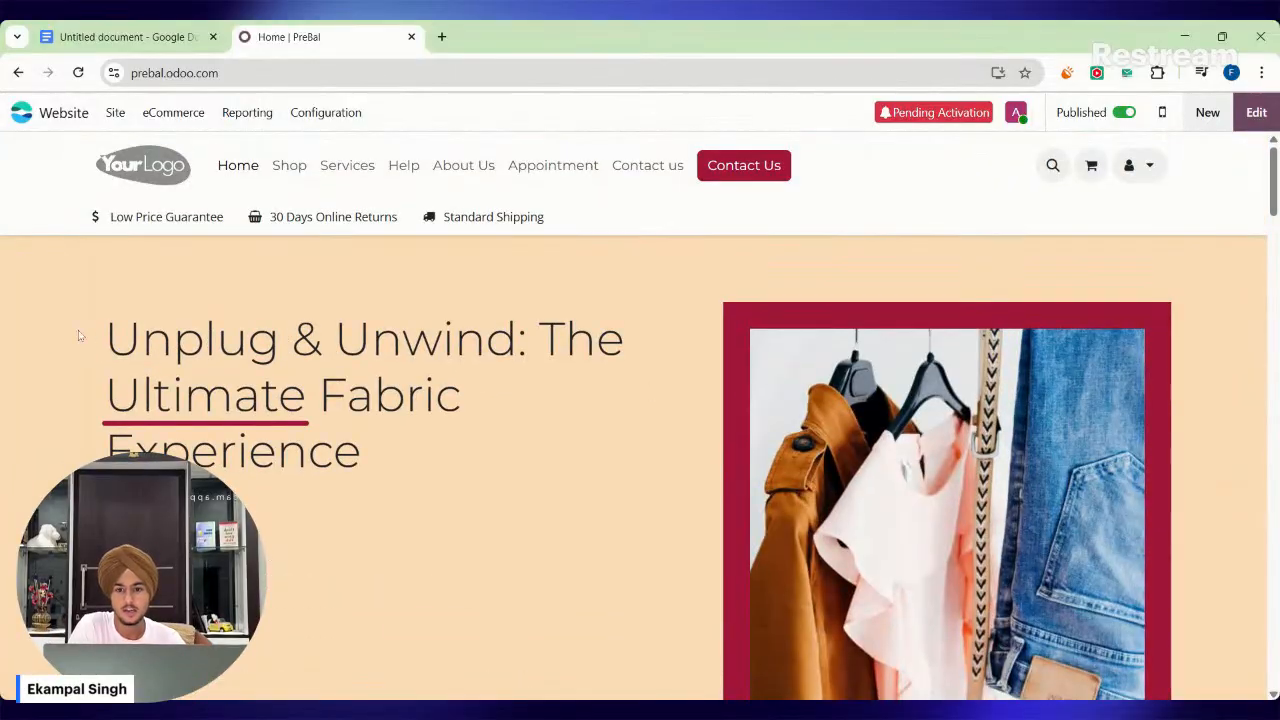
drag(80, 336, 443, 463)
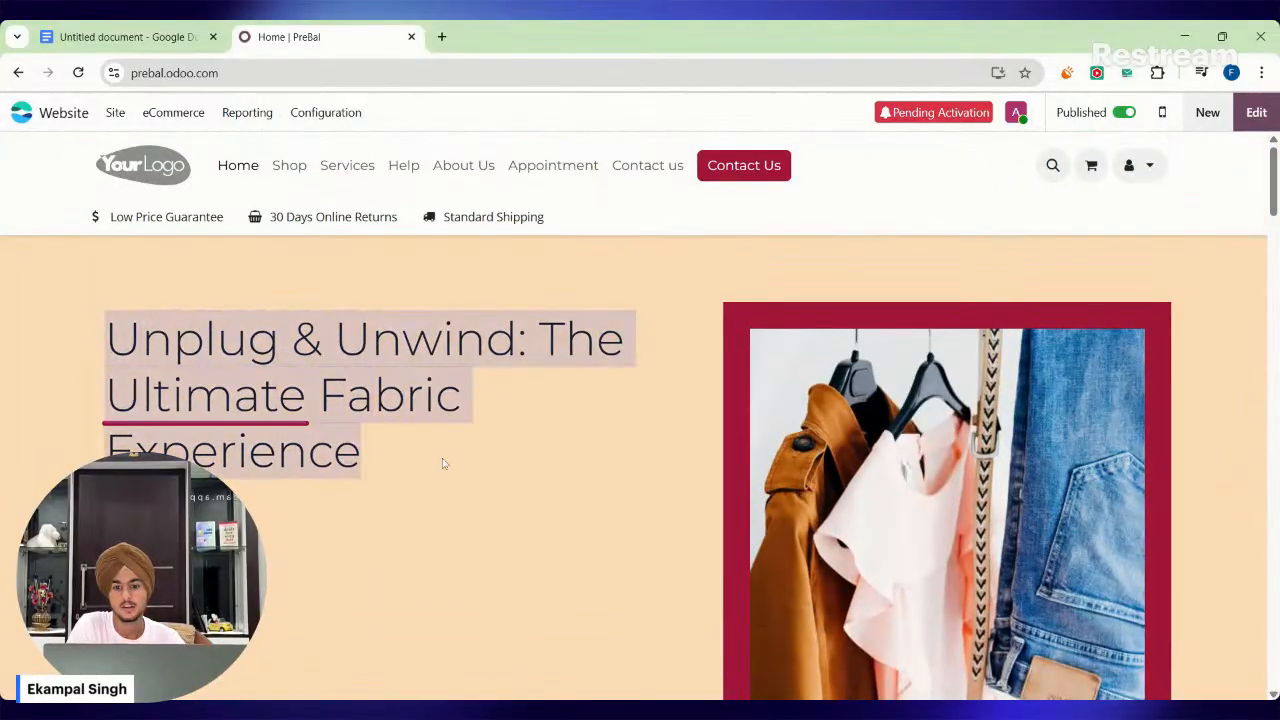
click(443, 463)
scroll(445, 463, down, 4)
scroll(448, 463, down, 1)
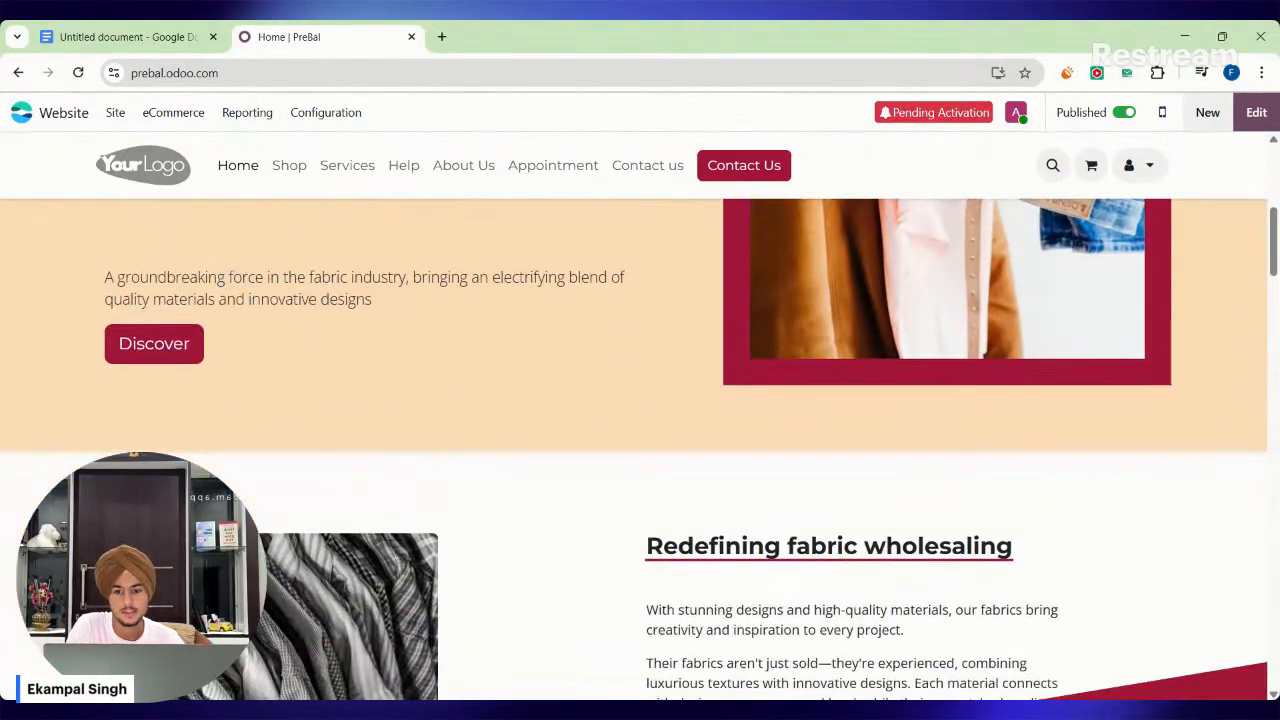
scroll(511, 440, down, 4)
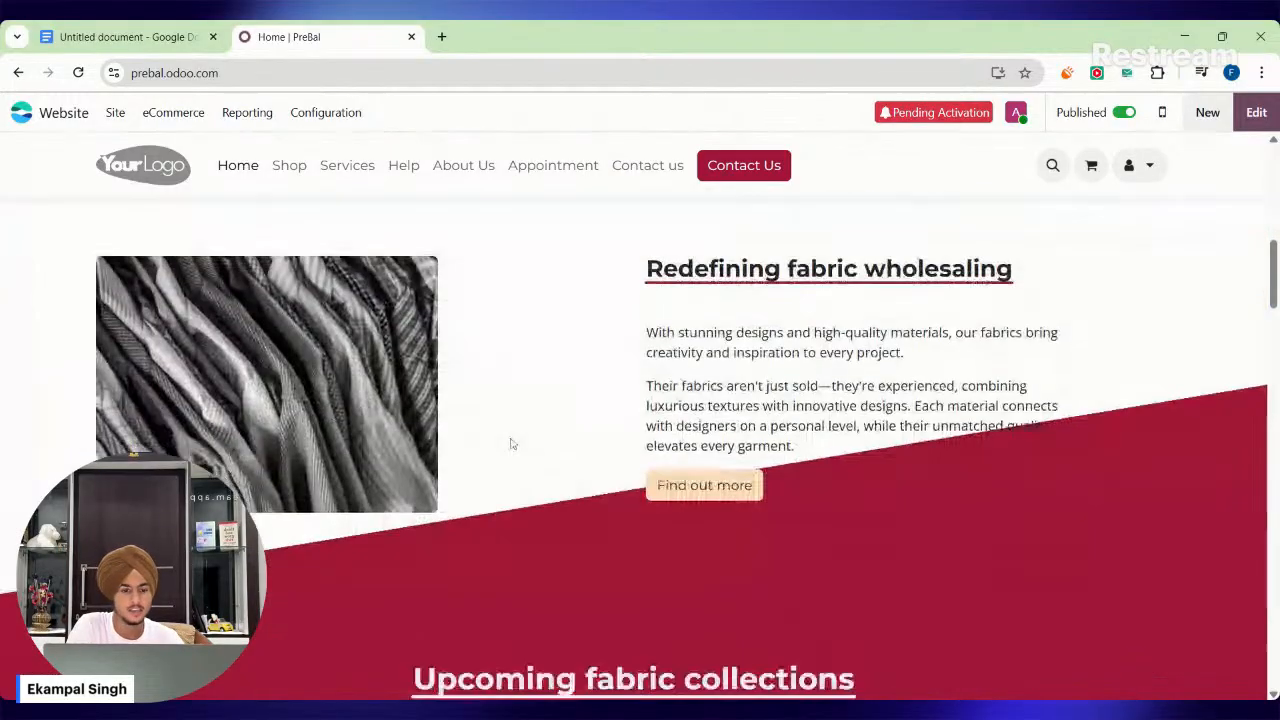
drag(646, 270, 737, 425)
click(737, 425)
scroll(737, 425, down, 2)
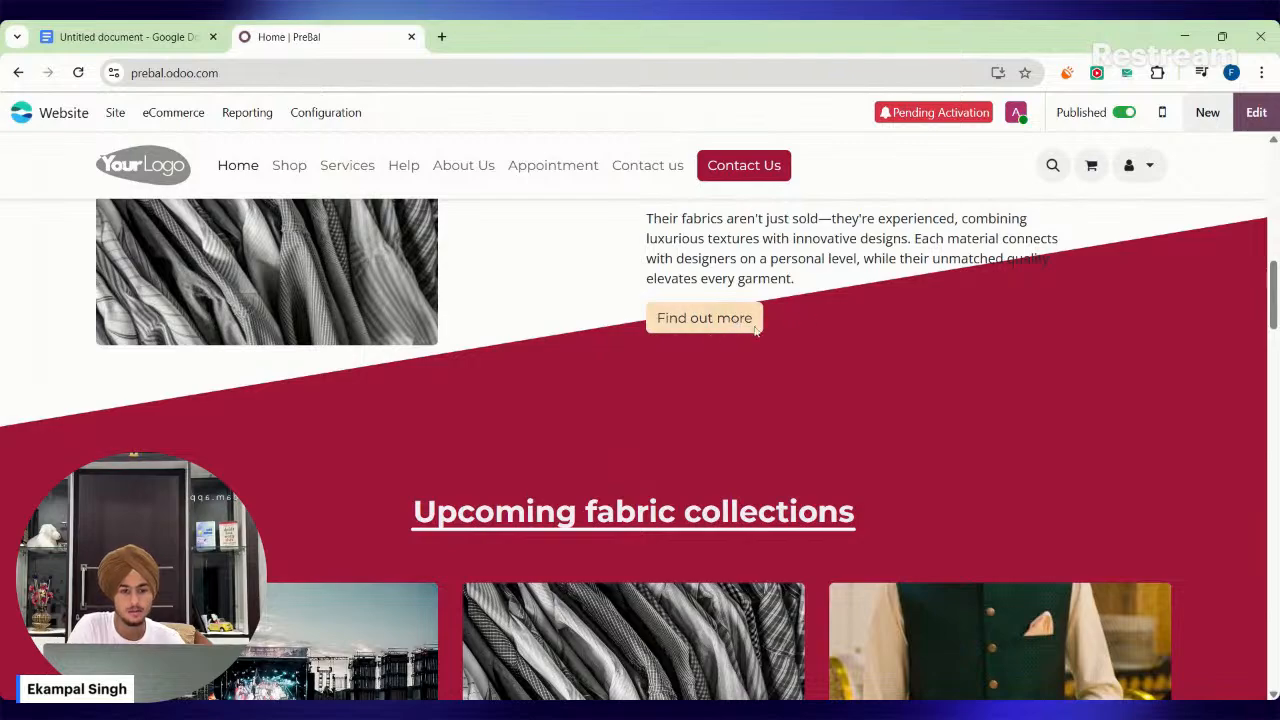
scroll(745, 340, up, 4)
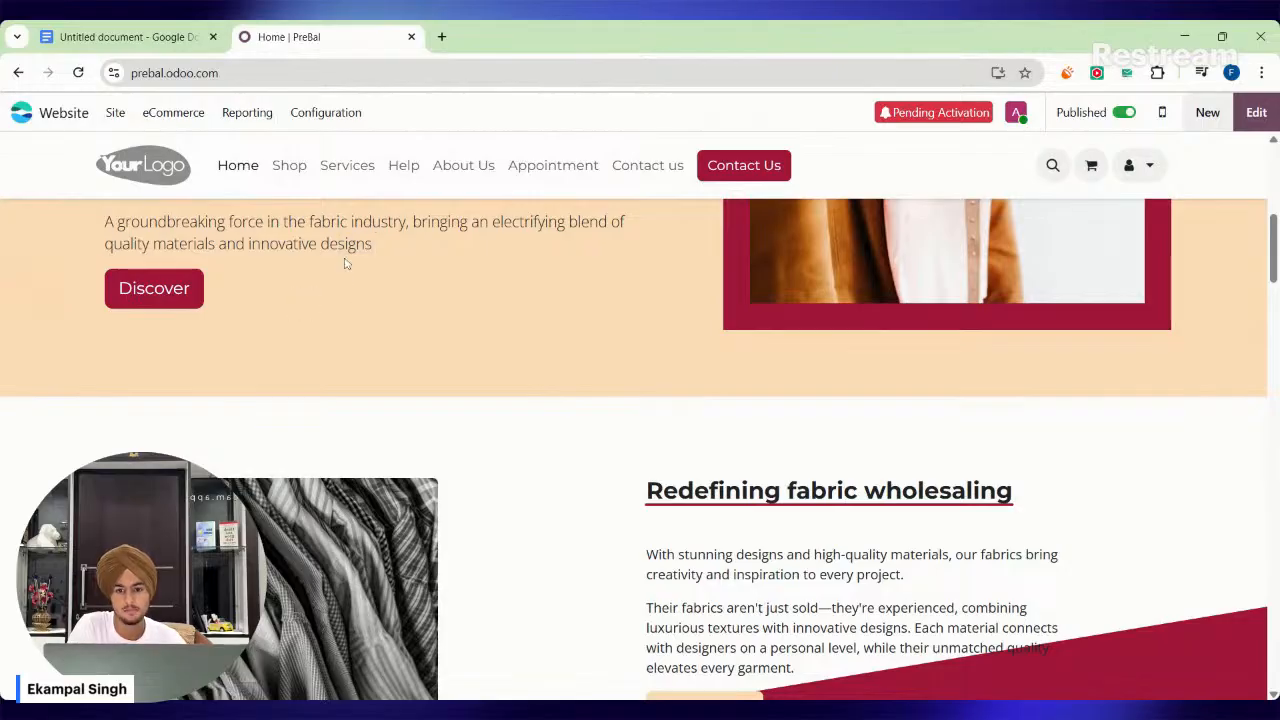
scroll(347, 272, up, 3)
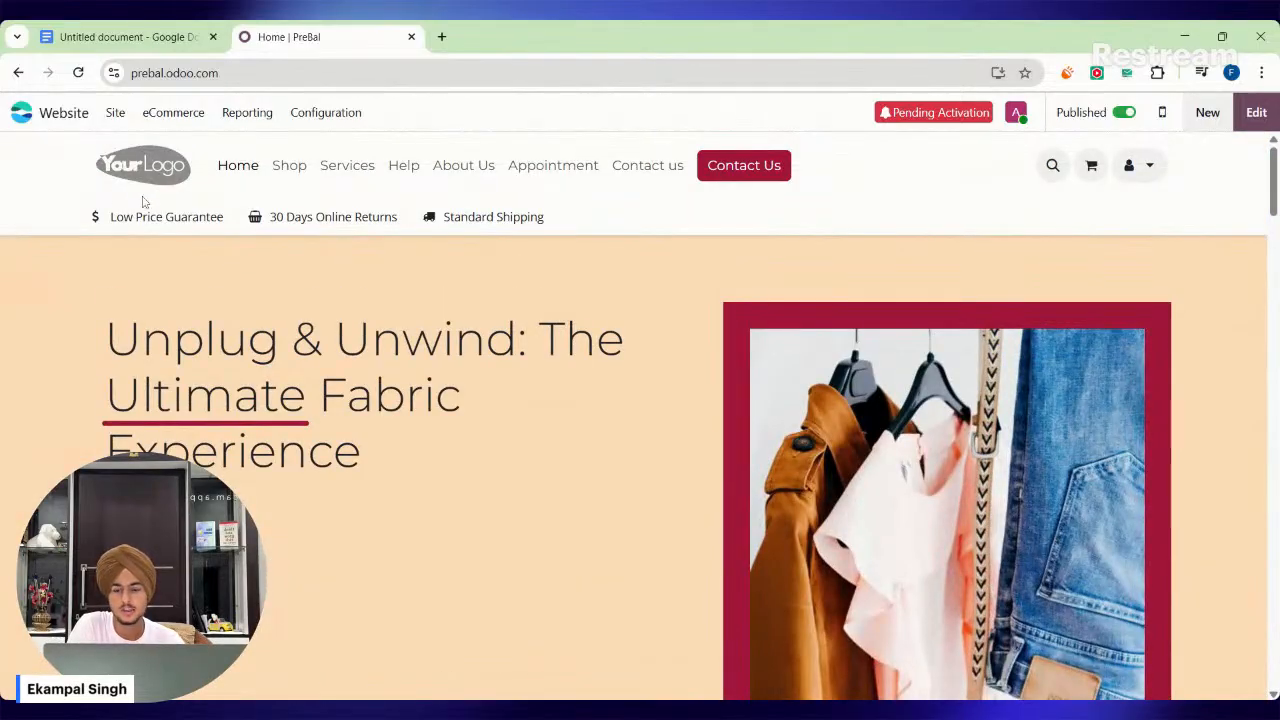
Start editing the home page and switch the header to the template with a rounded, boxed navigation bar.
click(1261, 113)
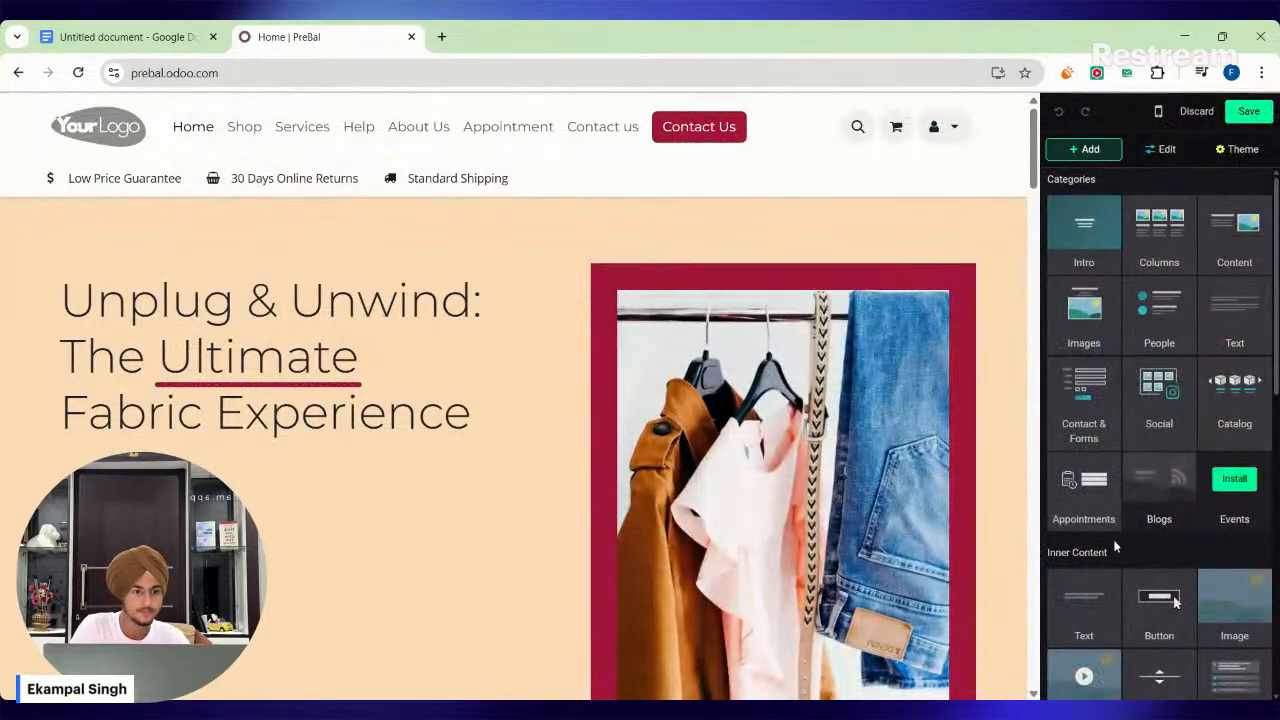
scroll(1130, 410, down, 2)
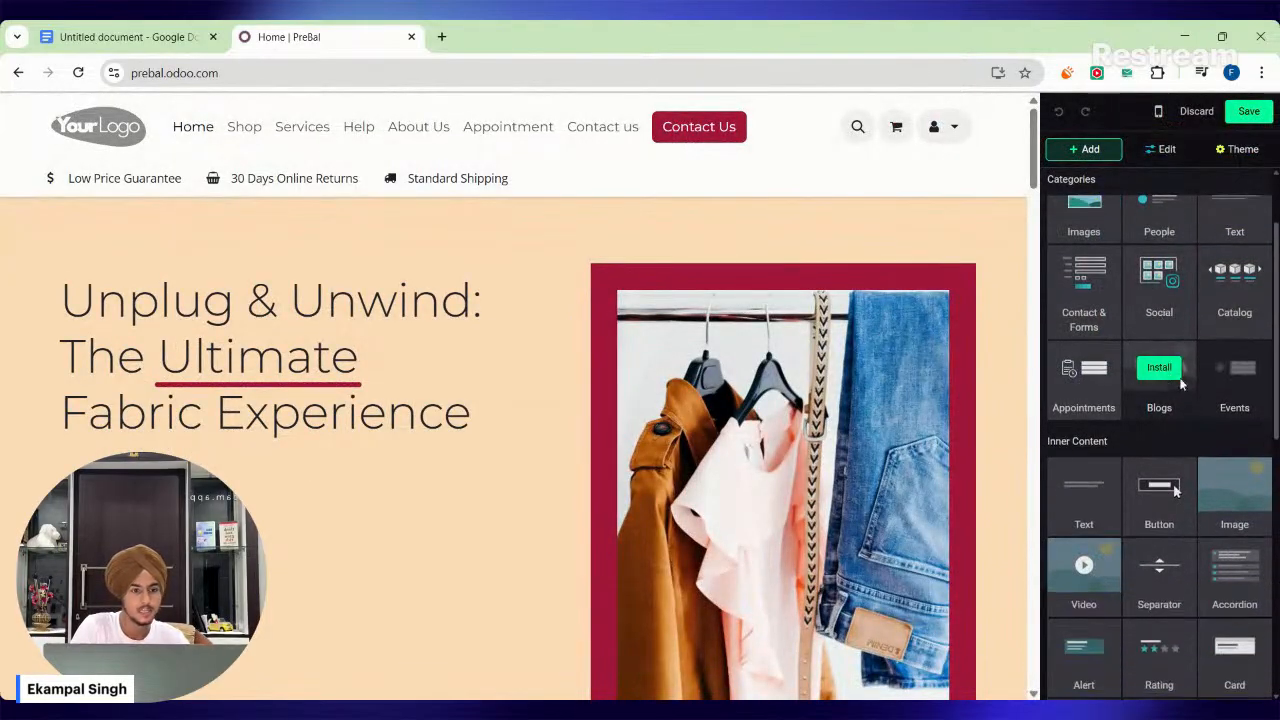
scroll(1163, 327, up, 2)
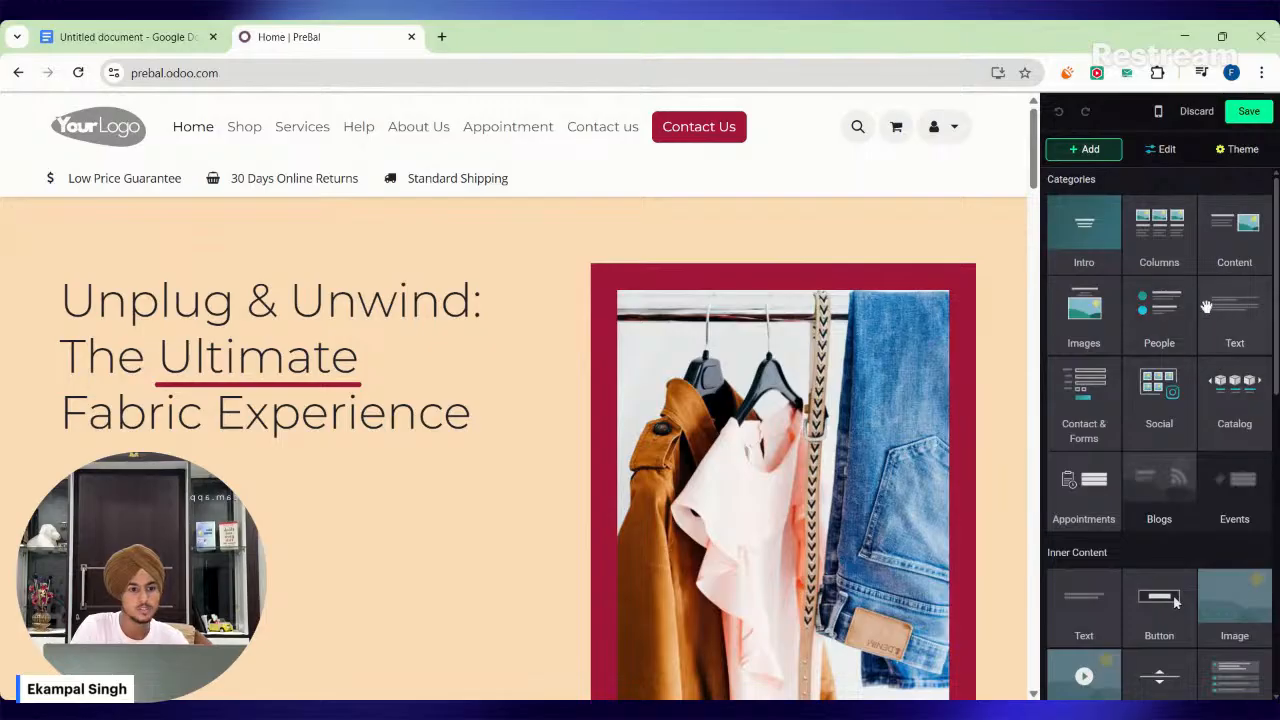
click(95, 140)
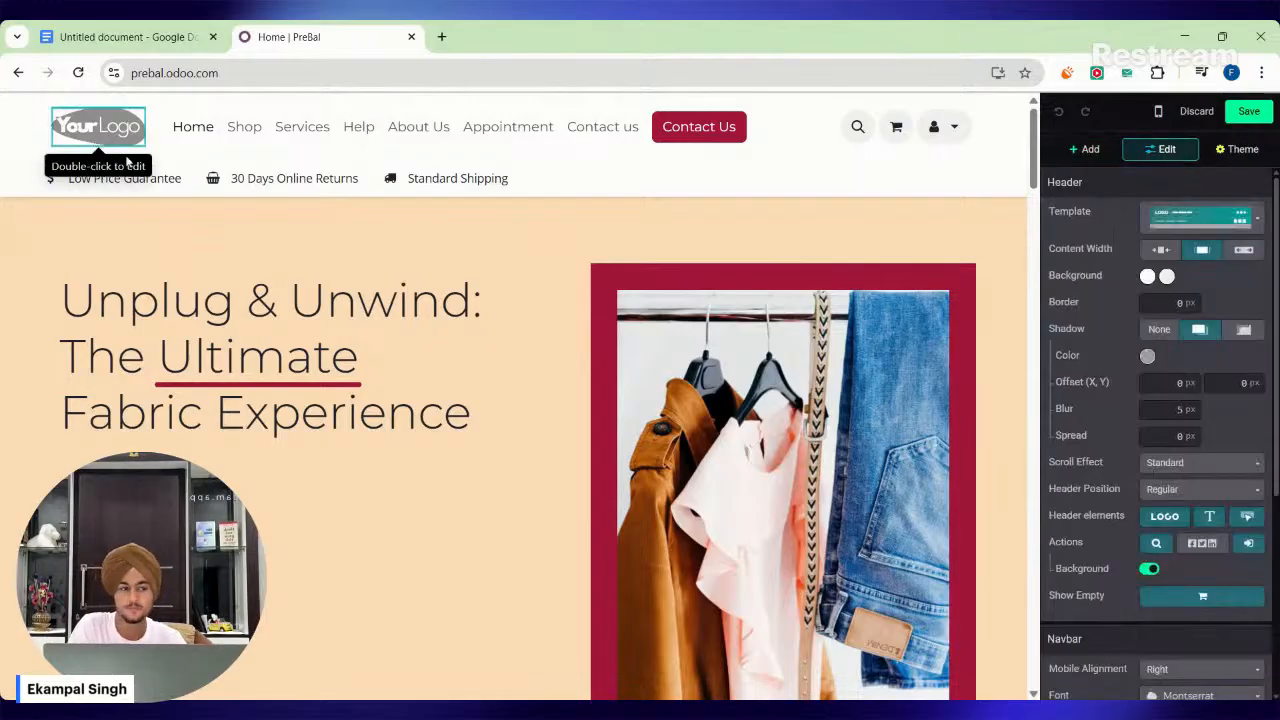
click(1188, 230)
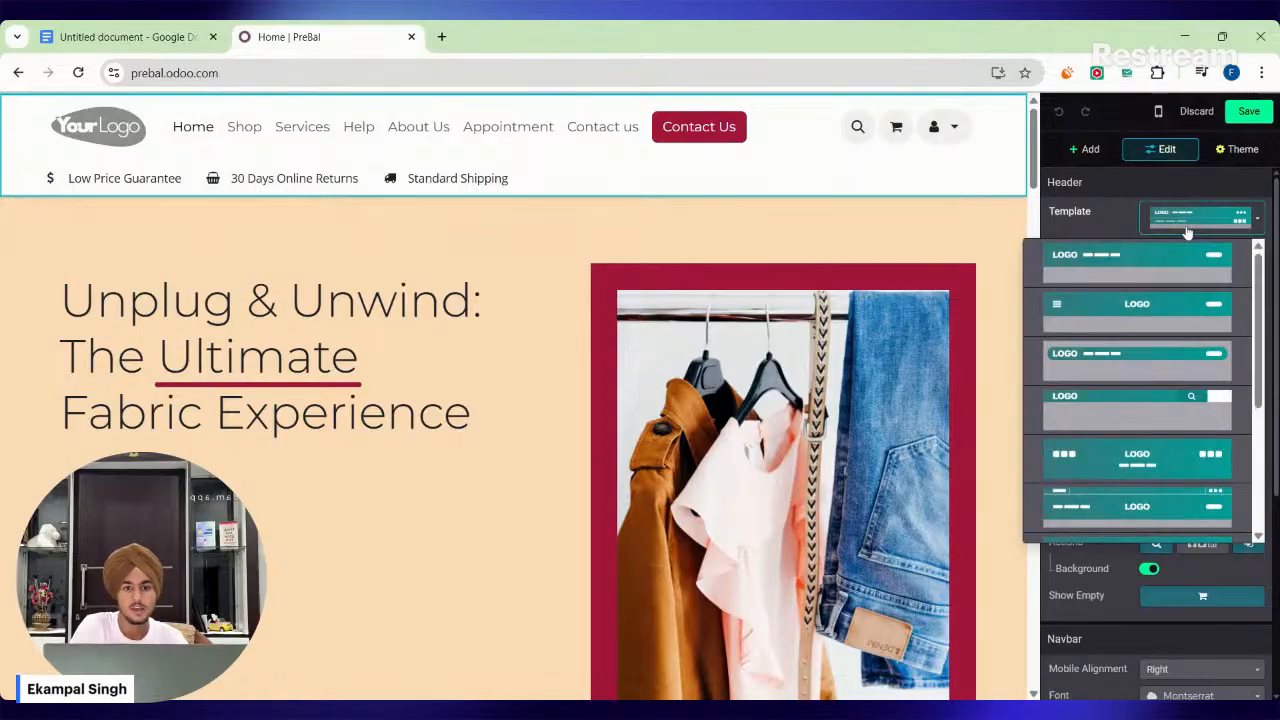
click(1137, 356)
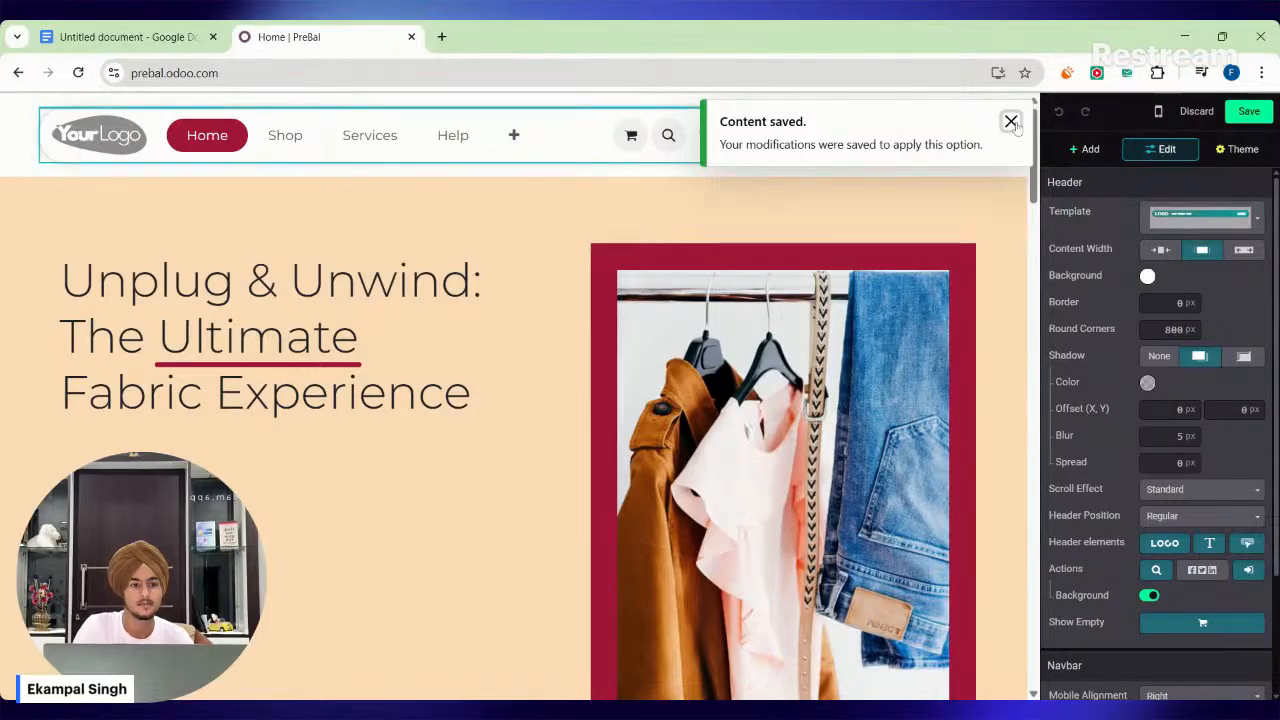
click(1011, 121)
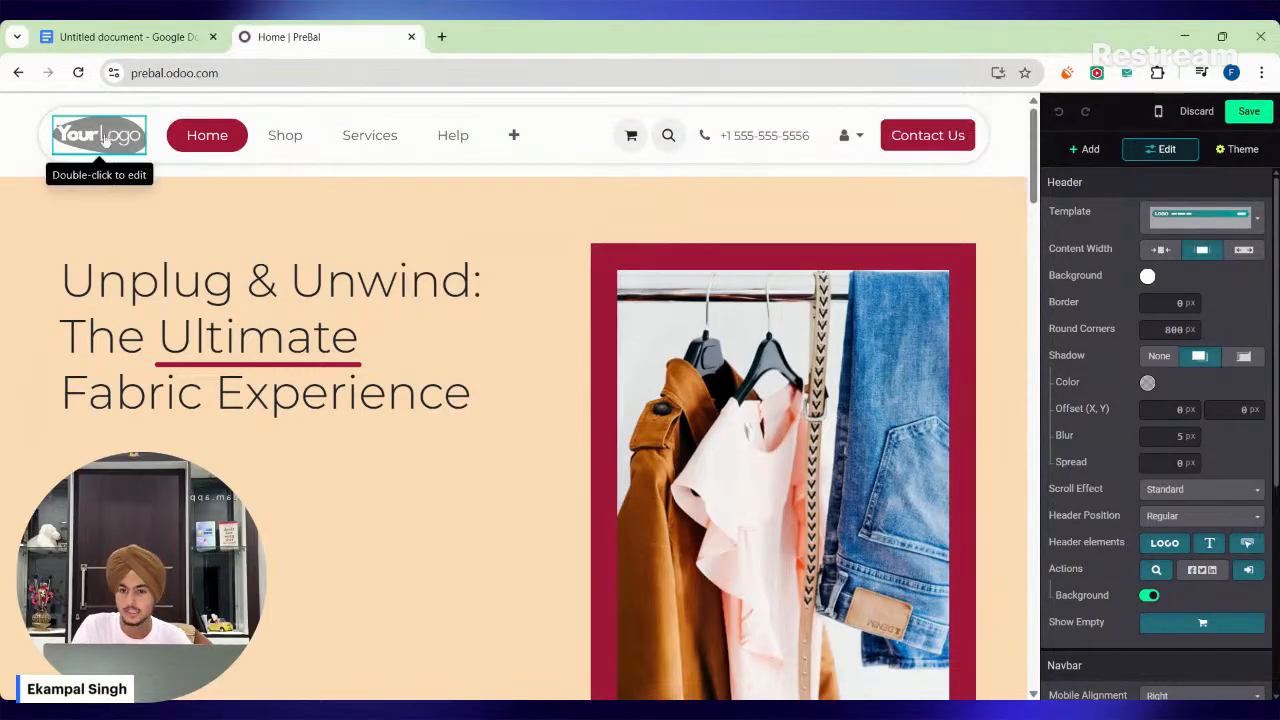
Open the media selection for replacing the navbar logo image.
scroll(1179, 373, down, 4)
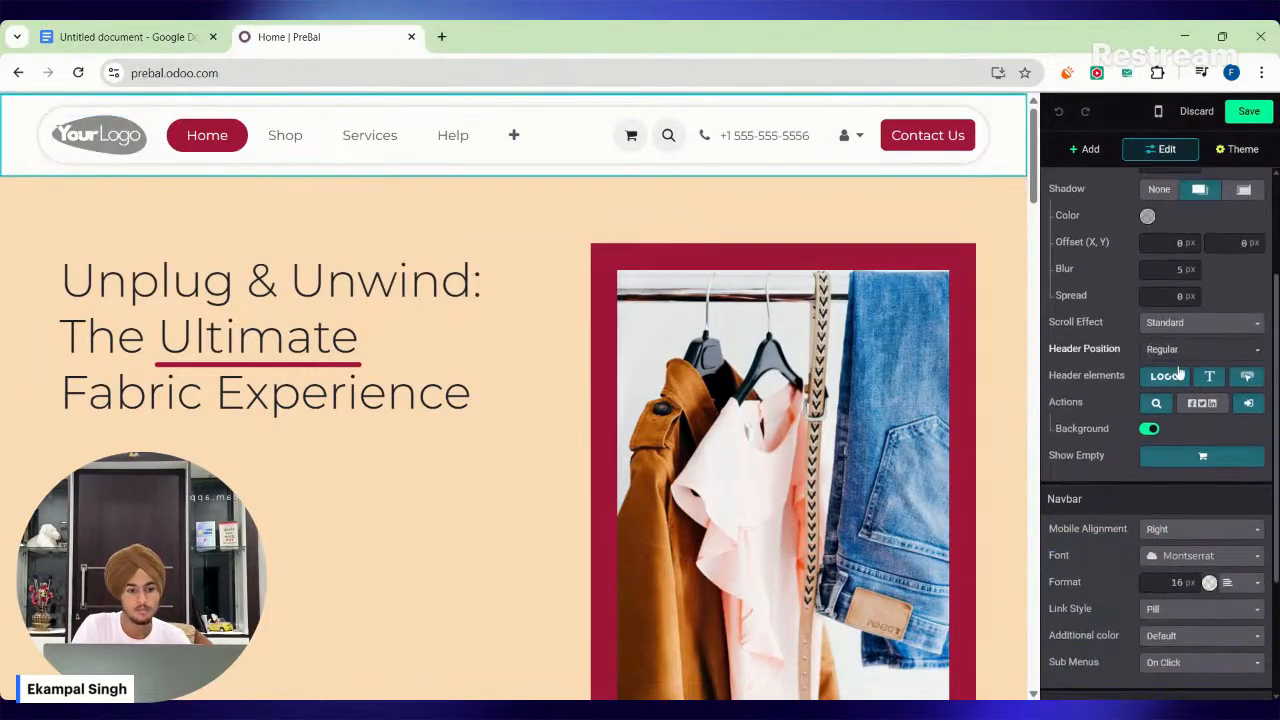
scroll(1179, 373, down, 3)
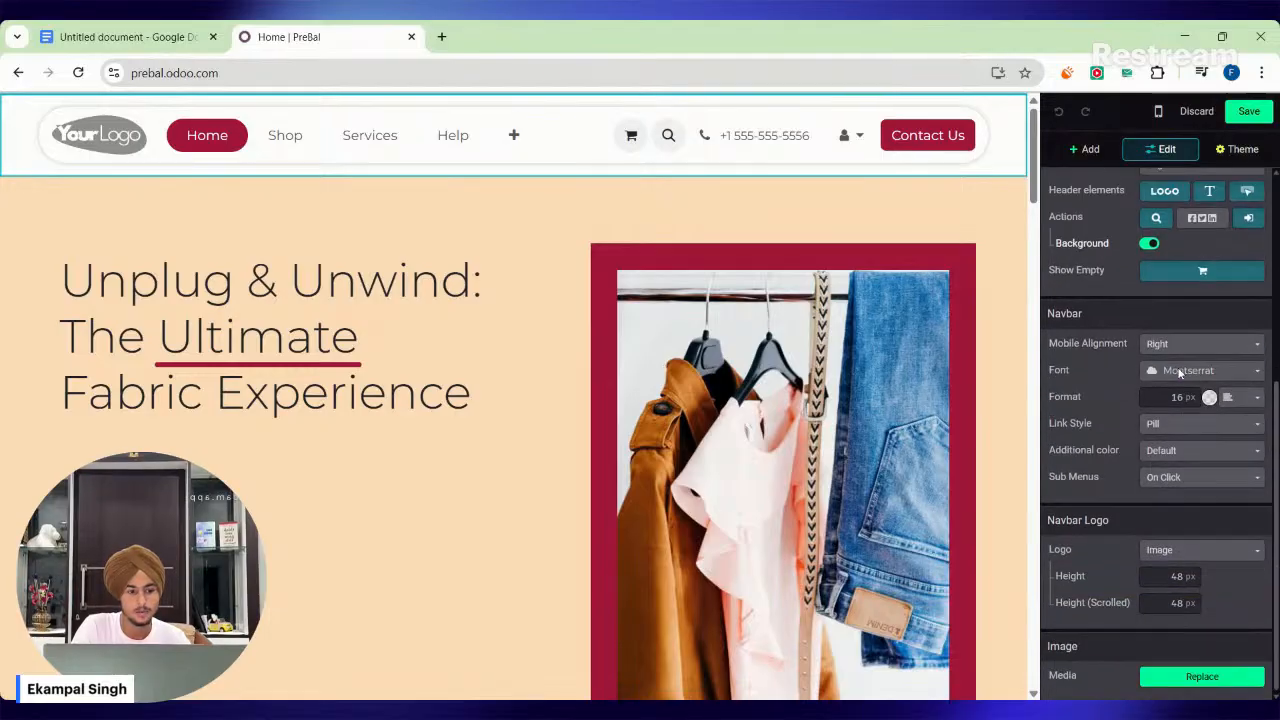
click(1218, 679)
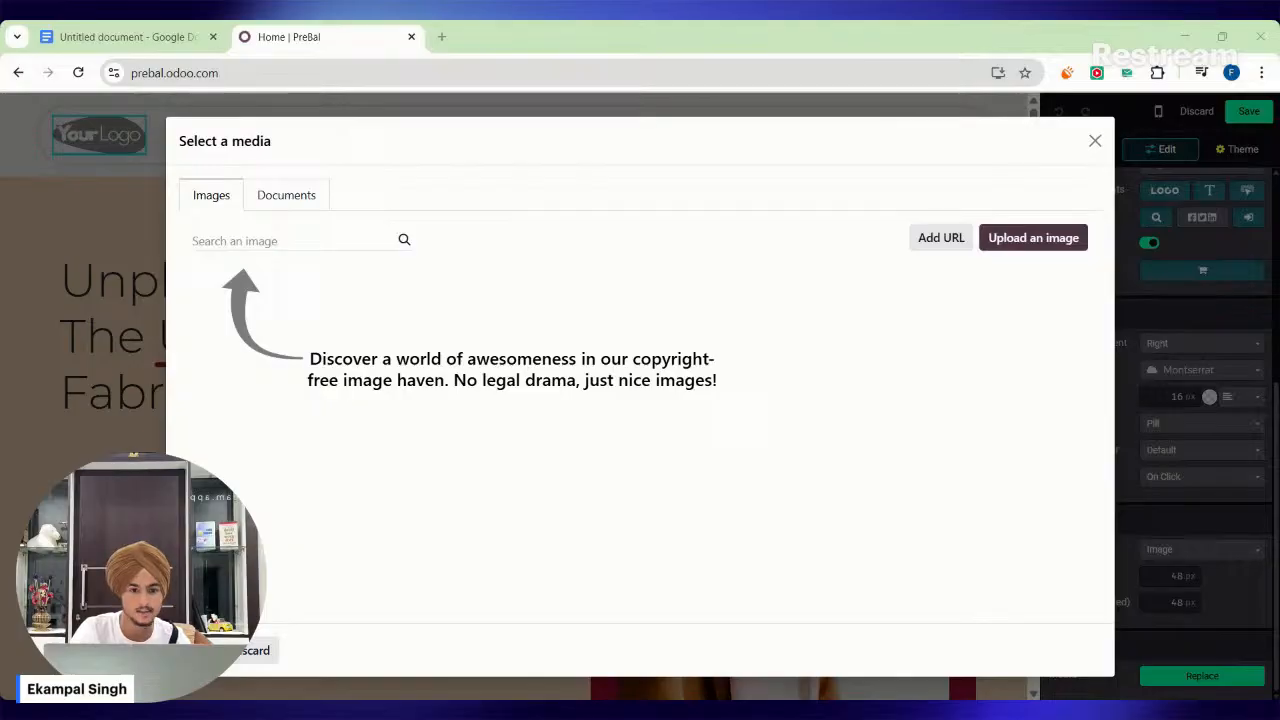
Search the web for pixelcut in a new browser tab and open its Background Remover page.
click(441, 37)
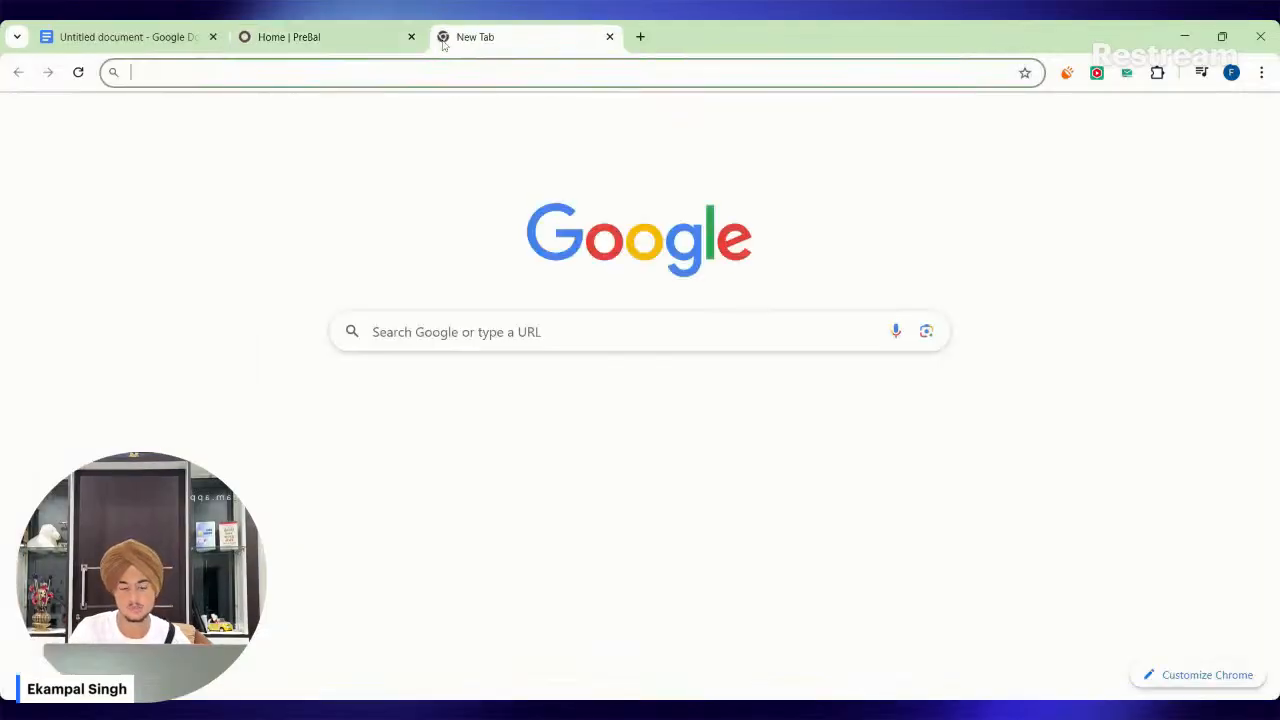
text(pix)
key(Return)
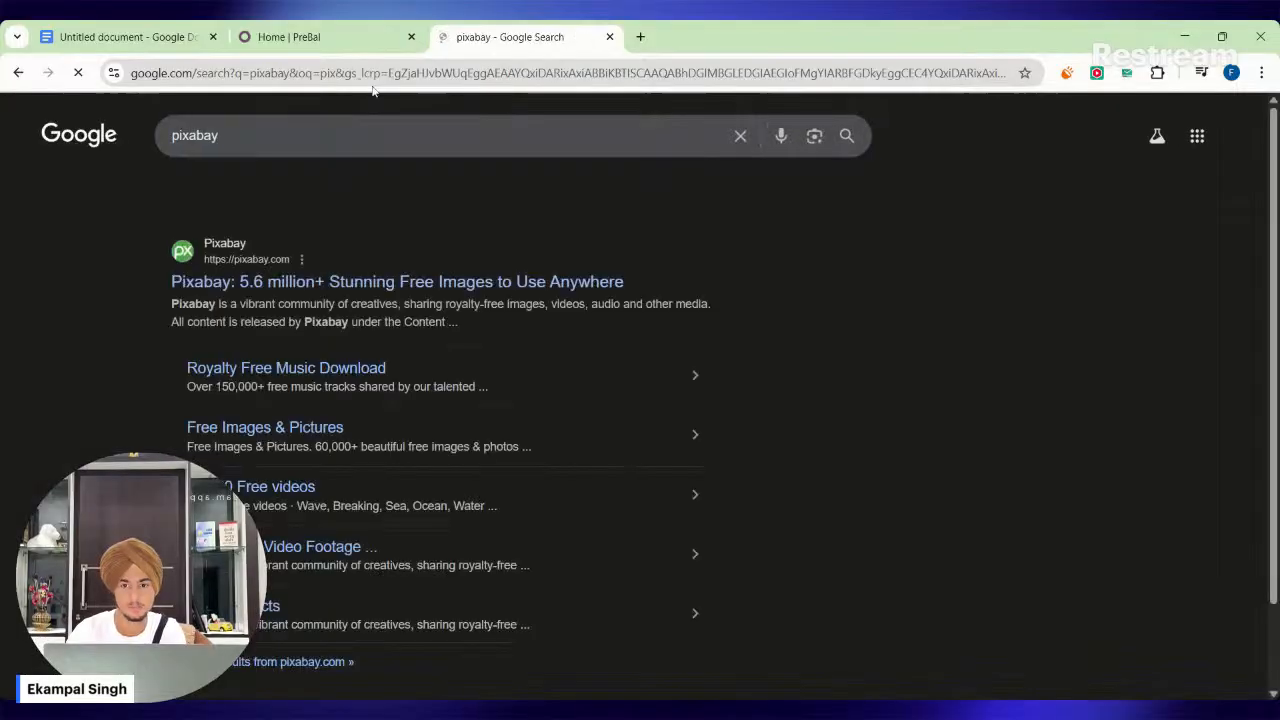
click(373, 77)
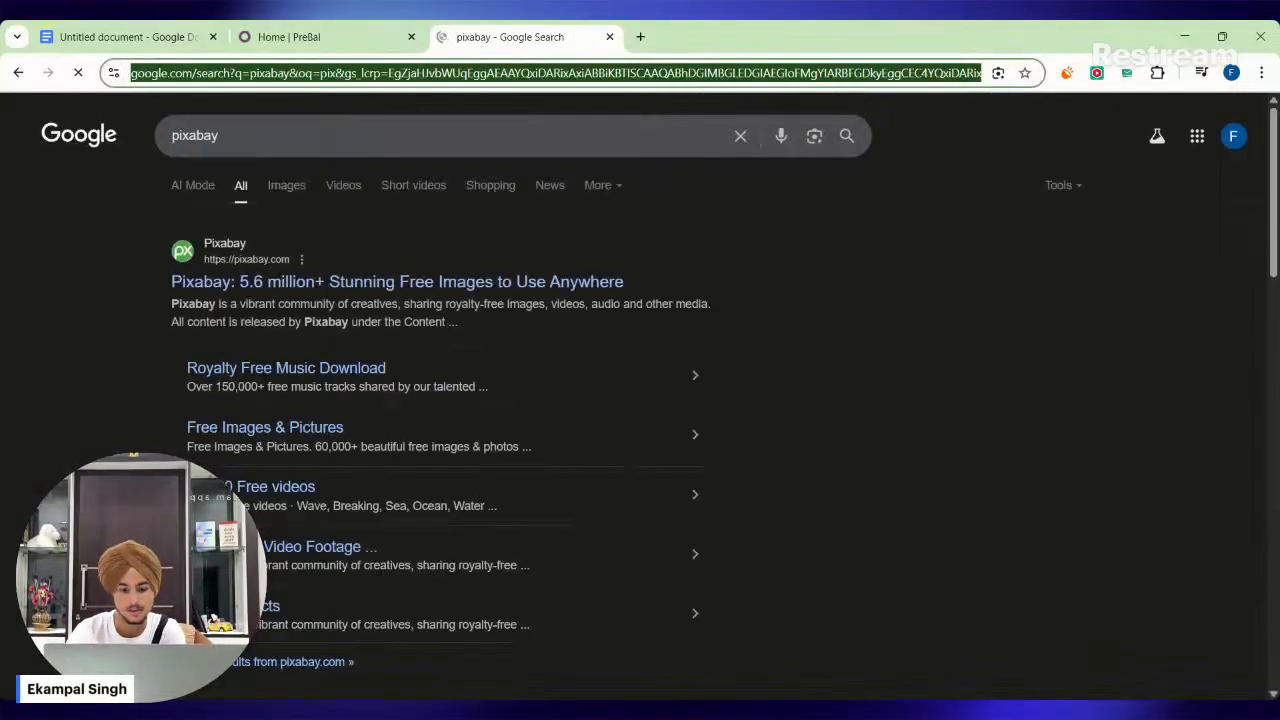
text(pixelcut)
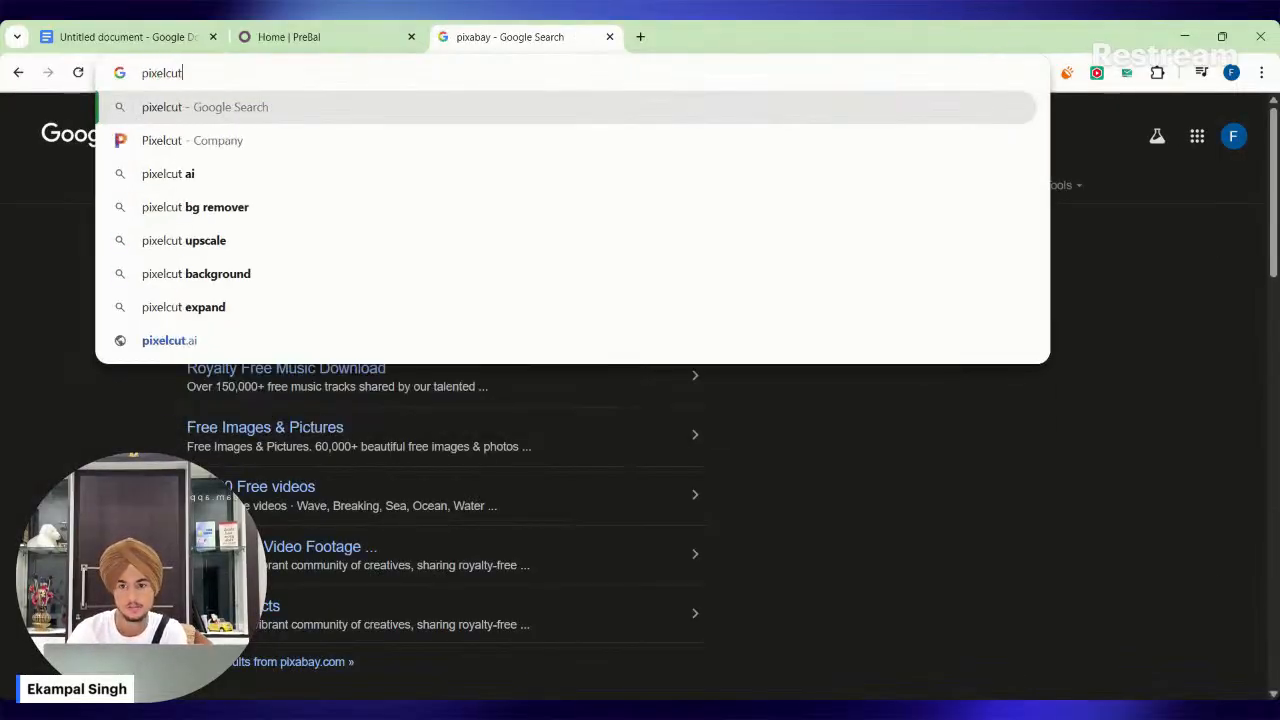
key(Return)
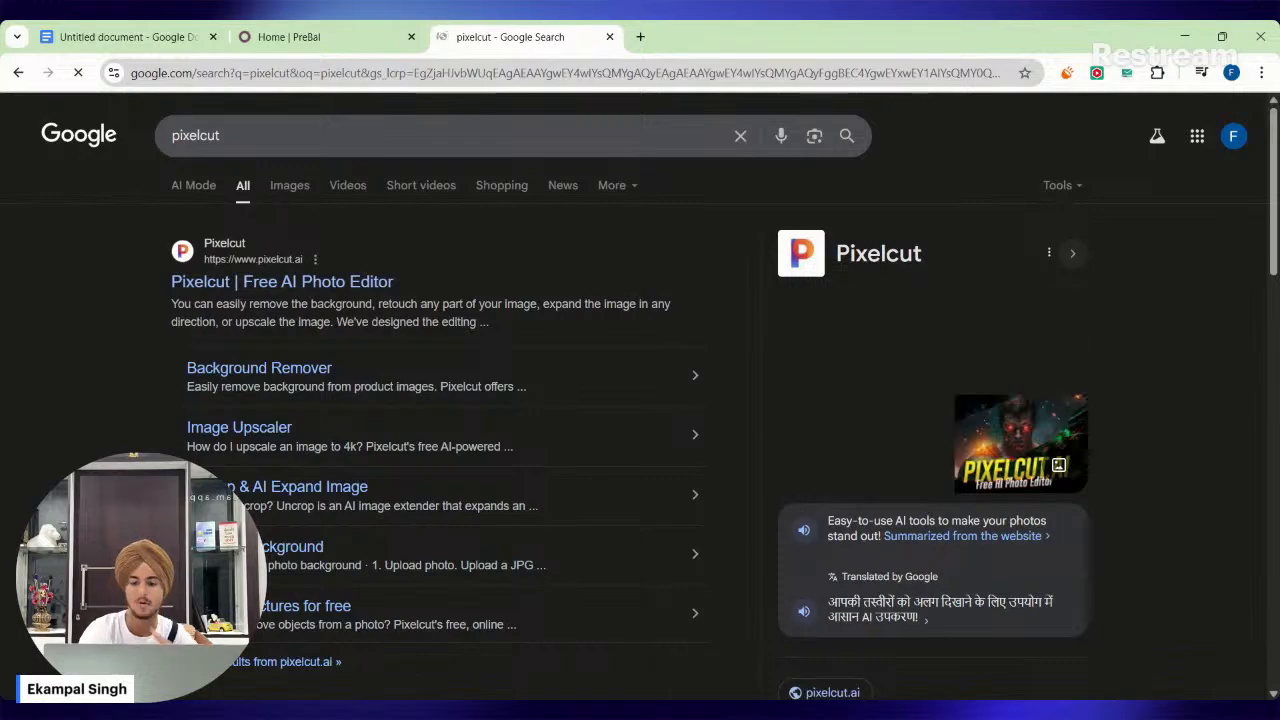
click(284, 368)
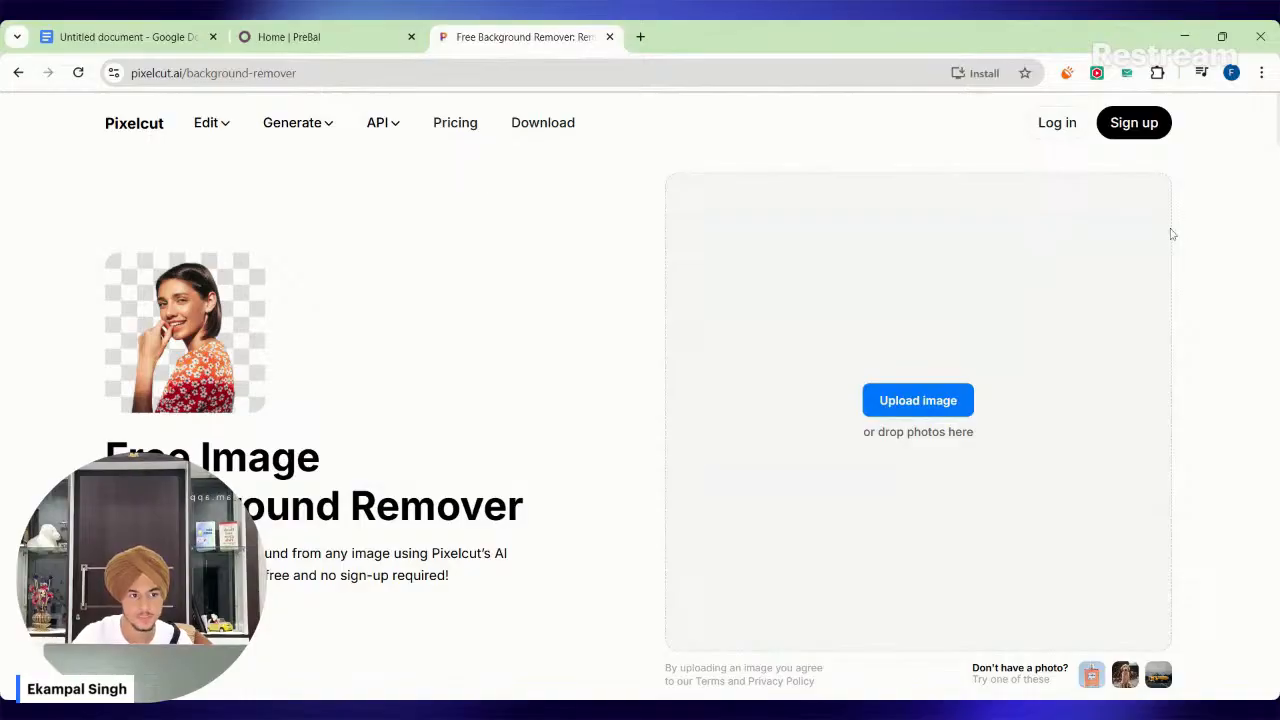
Remove the background from the PRE BAL logo in Pixelcut, download it, and set Wpb.png as the site's header logo.
click(935, 390)
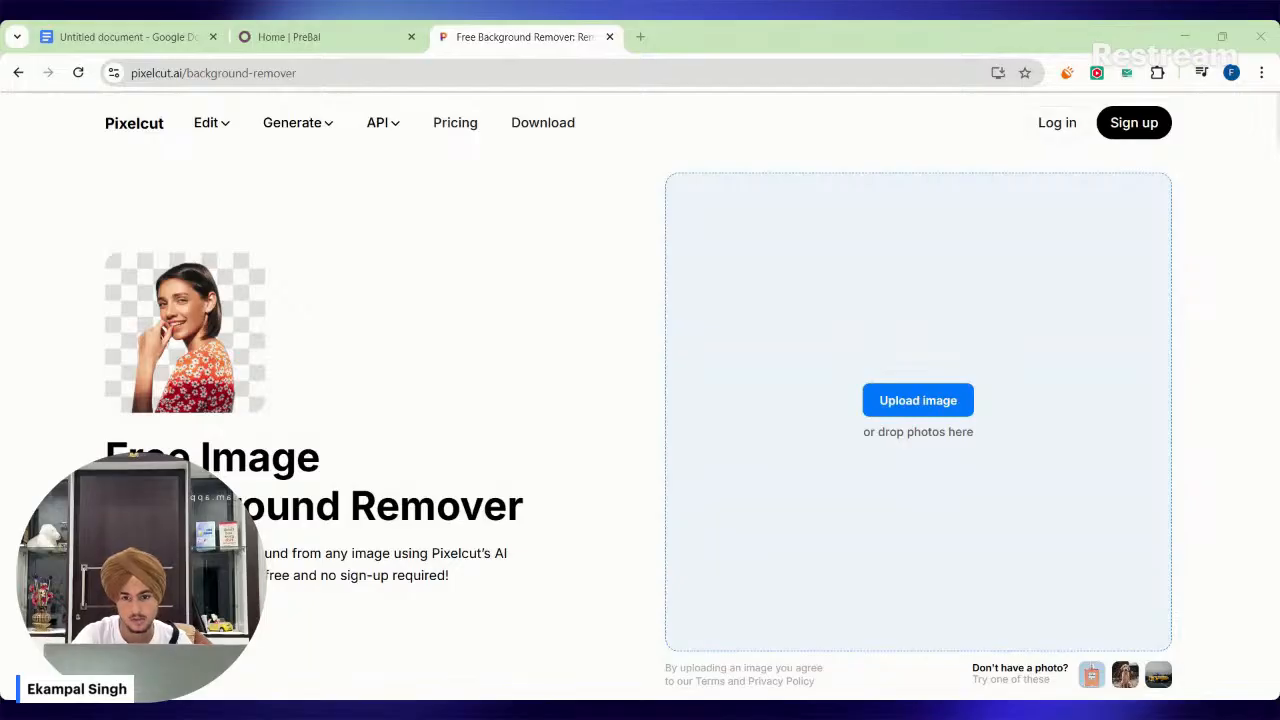
double_click(355, 308)
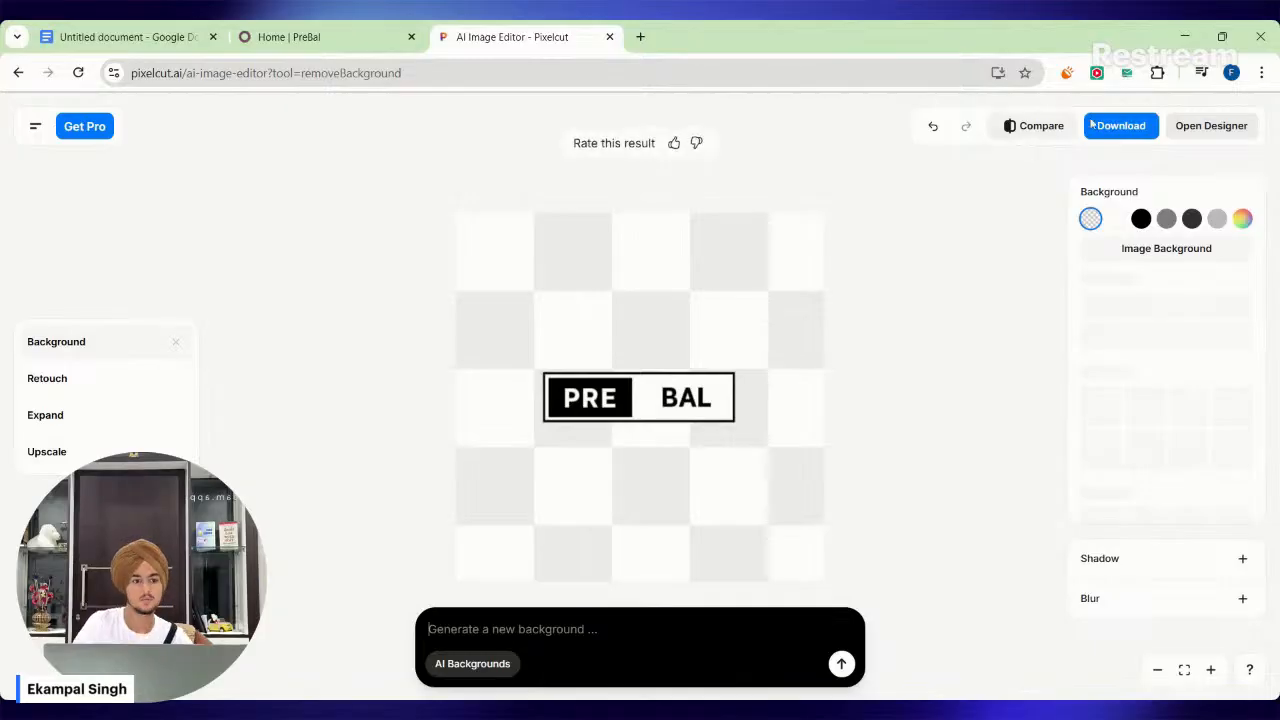
click(1122, 125)
click(1058, 238)
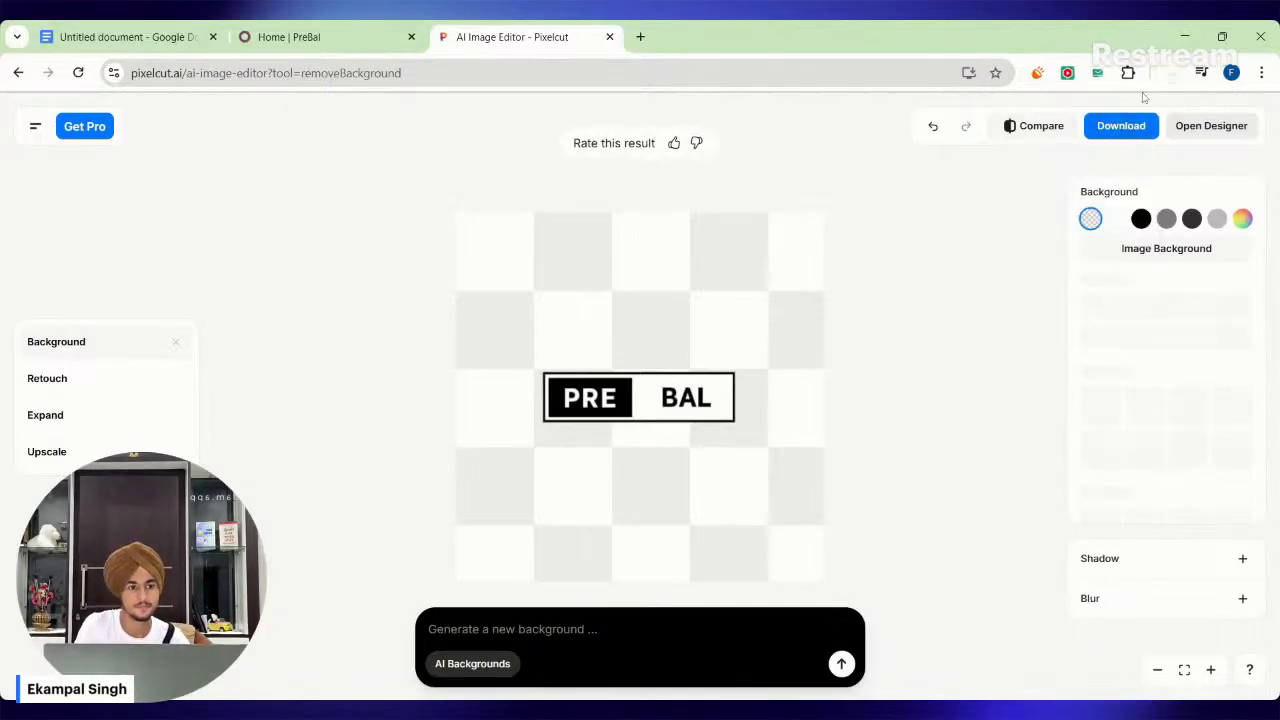
click(290, 37)
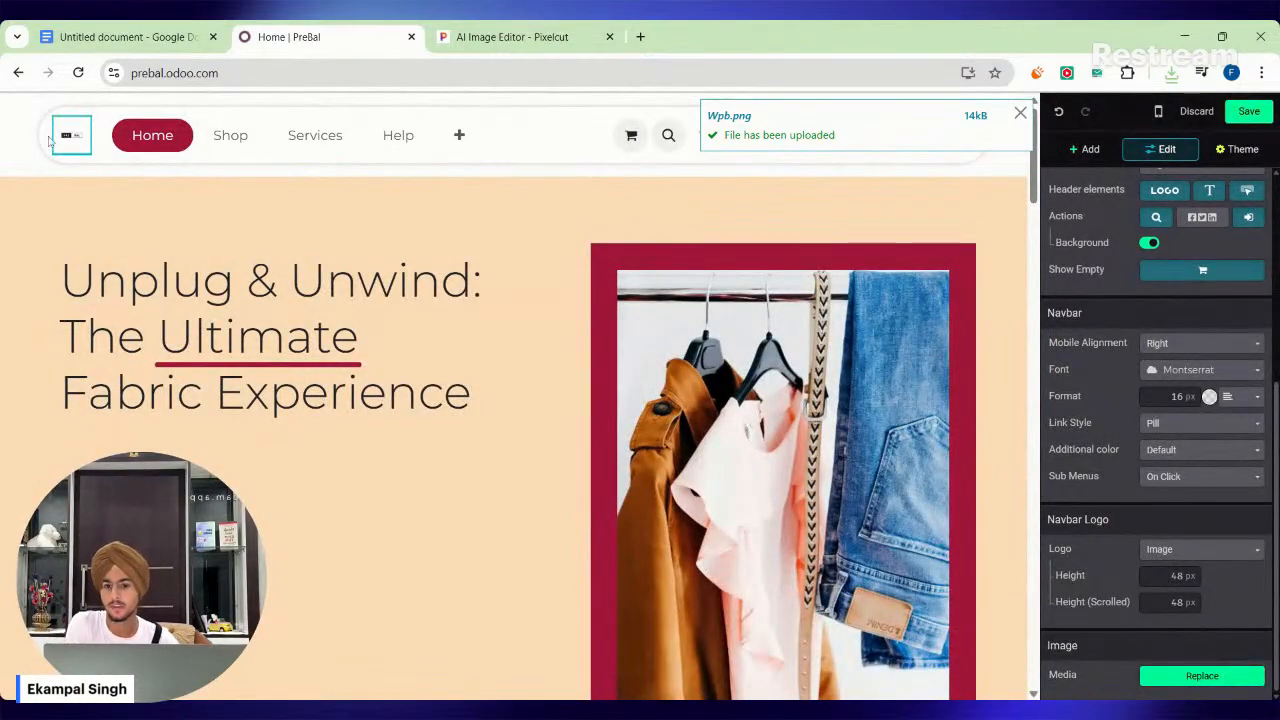
Return to Pixelcut, enlarge the PRE BAL logo to nearly the full canvas width, center it and download the image again.
click(480, 36)
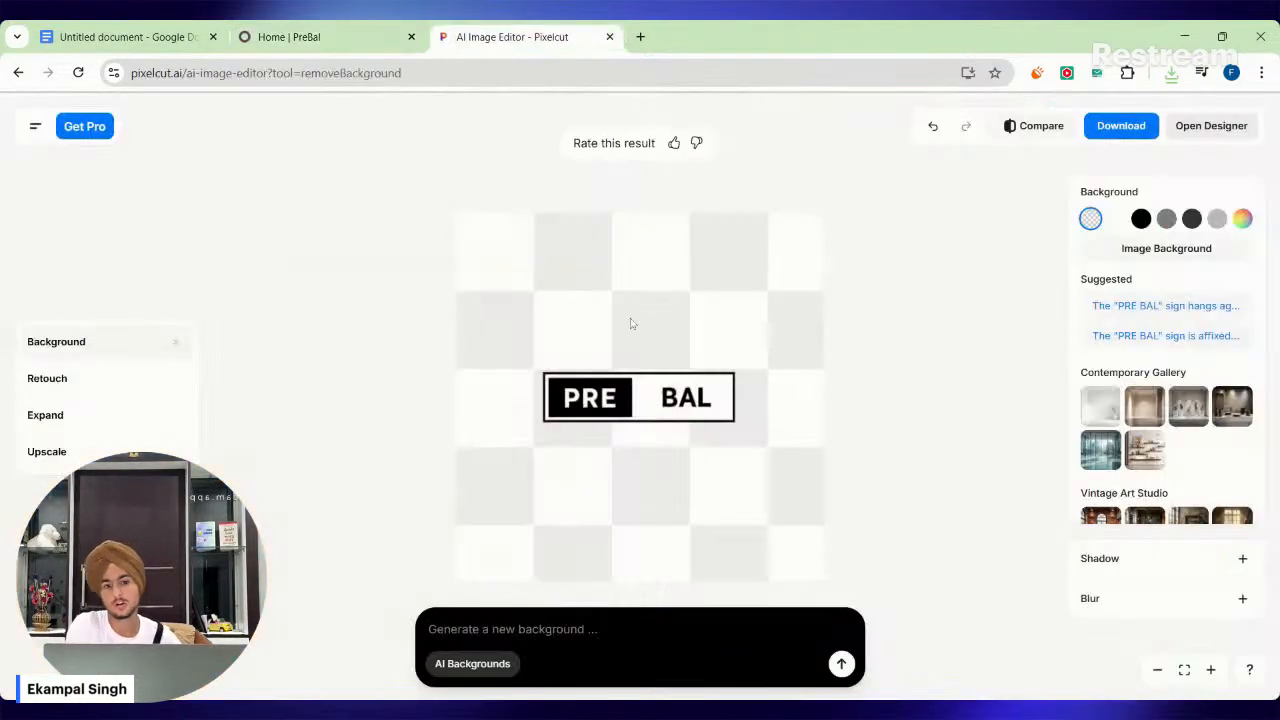
click(634, 388)
drag(634, 388, 596, 364)
drag(696, 398, 800, 451)
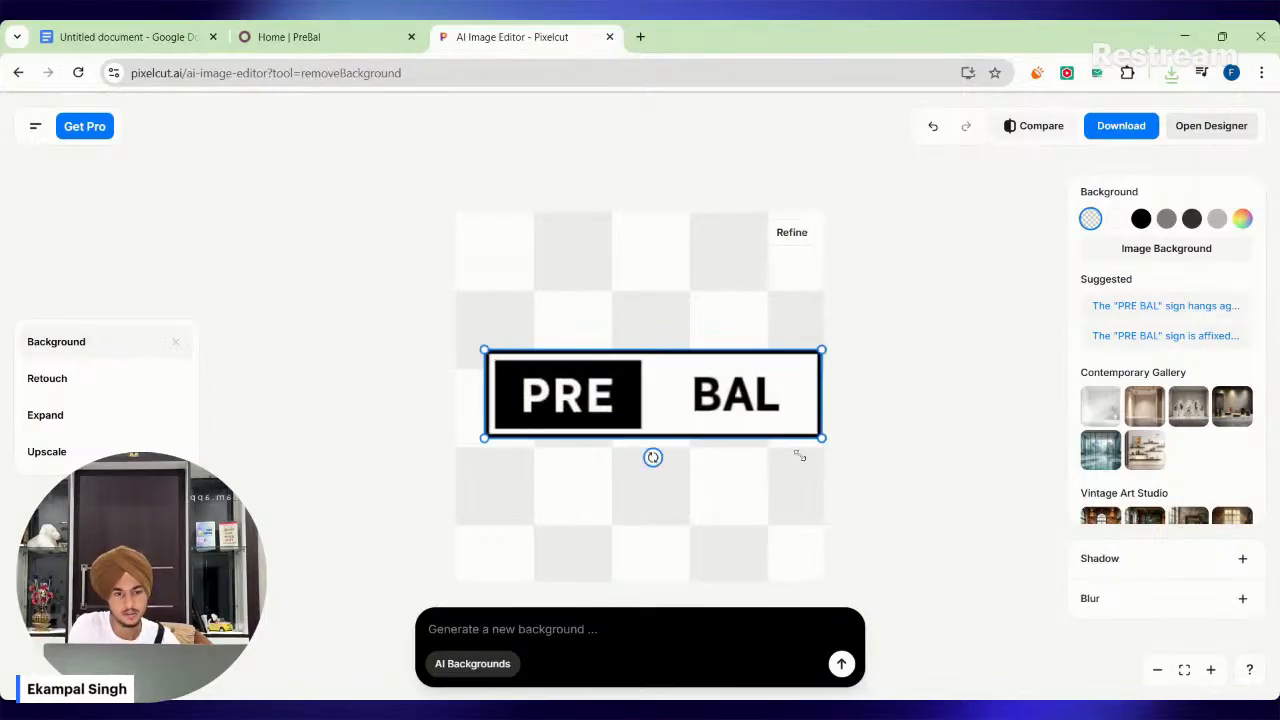
drag(736, 410, 719, 413)
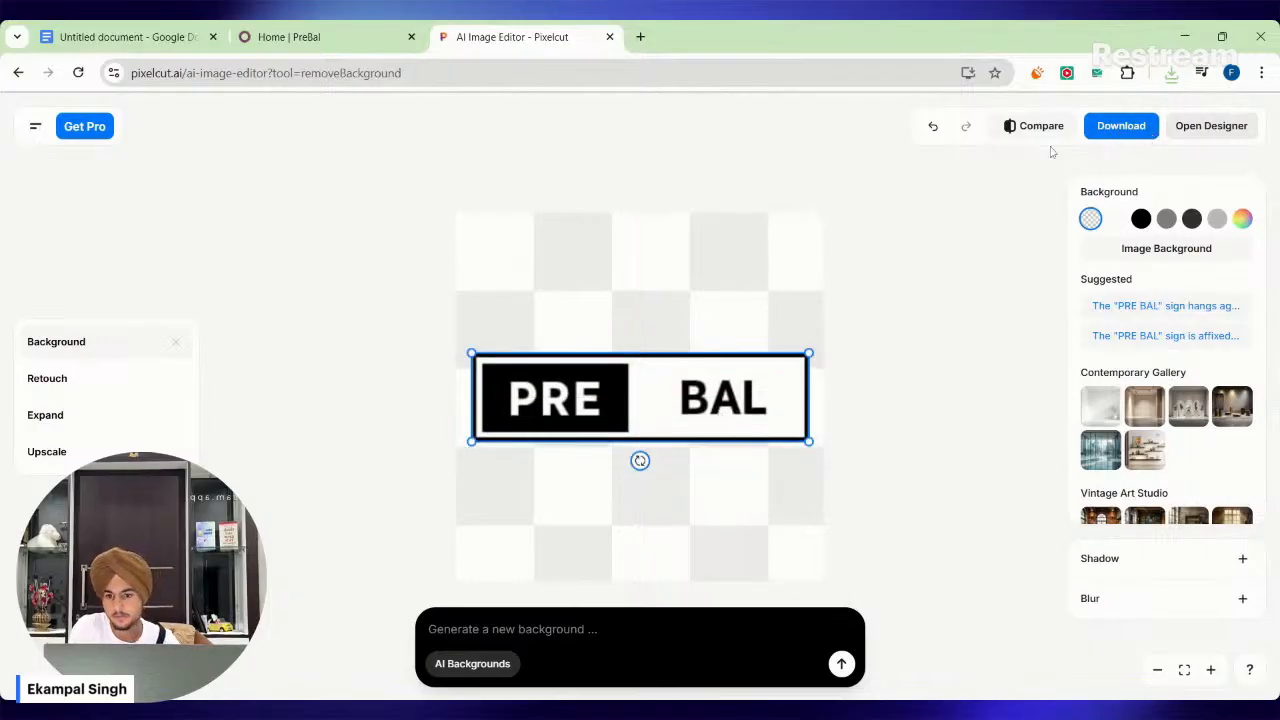
click(1136, 132)
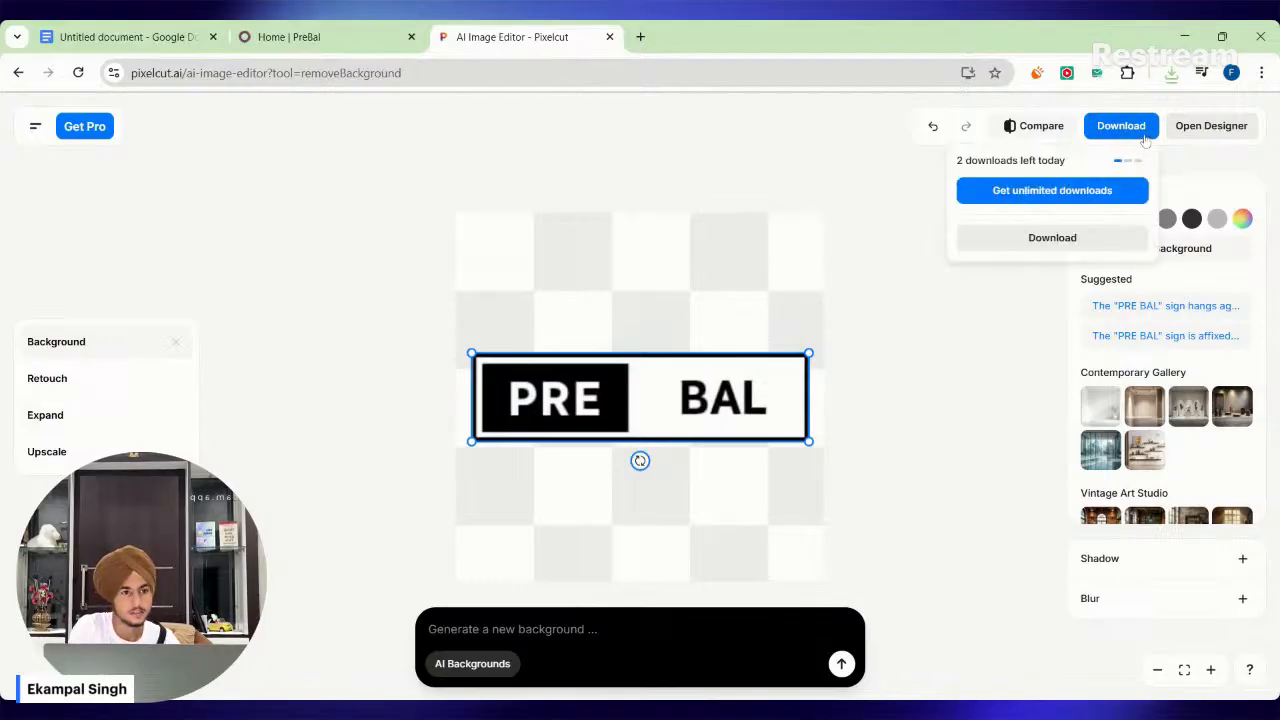
click(1052, 237)
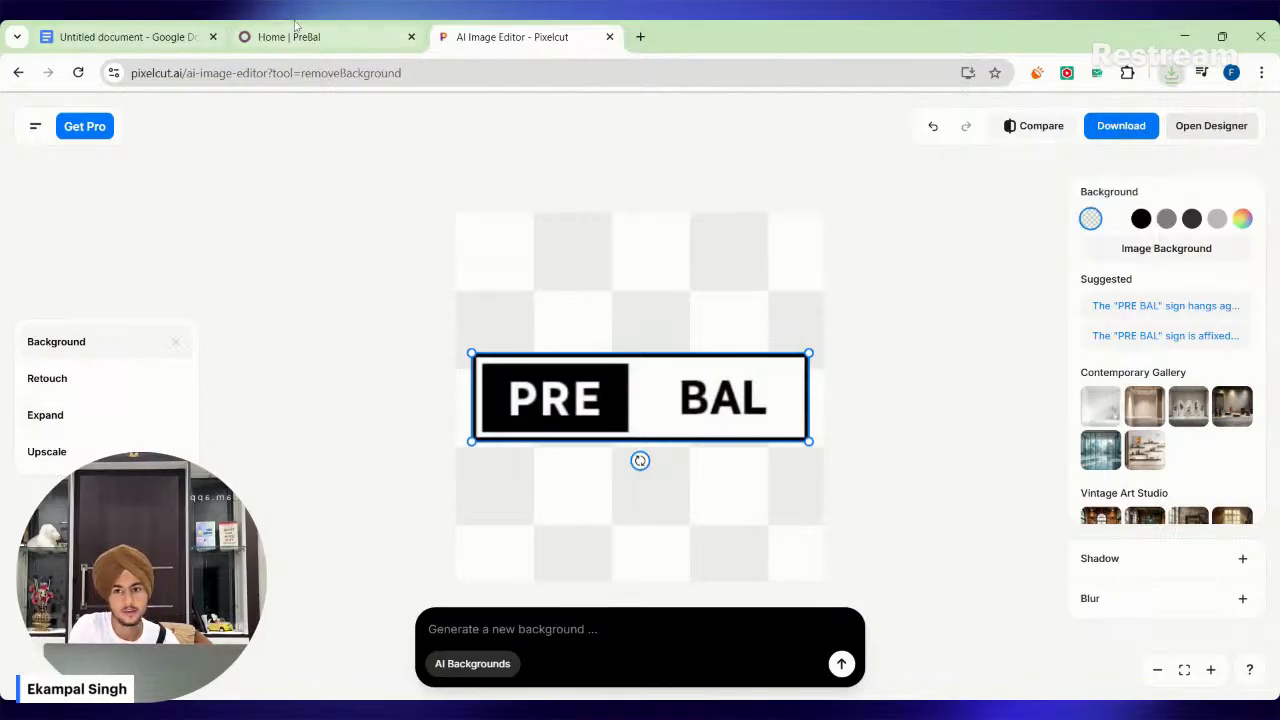
Switch back to the Odoo page editor and replace the header logo with Wpb (1).png.
click(300, 32)
click(1195, 674)
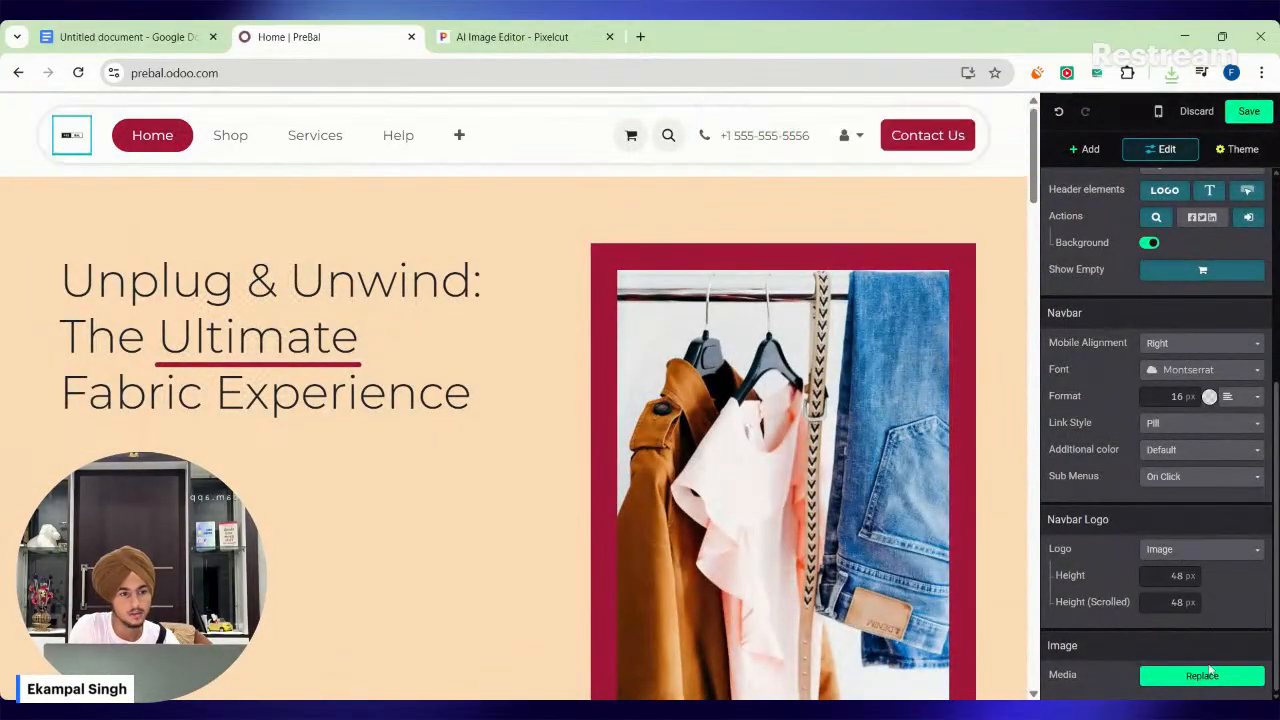
click(1208, 672)
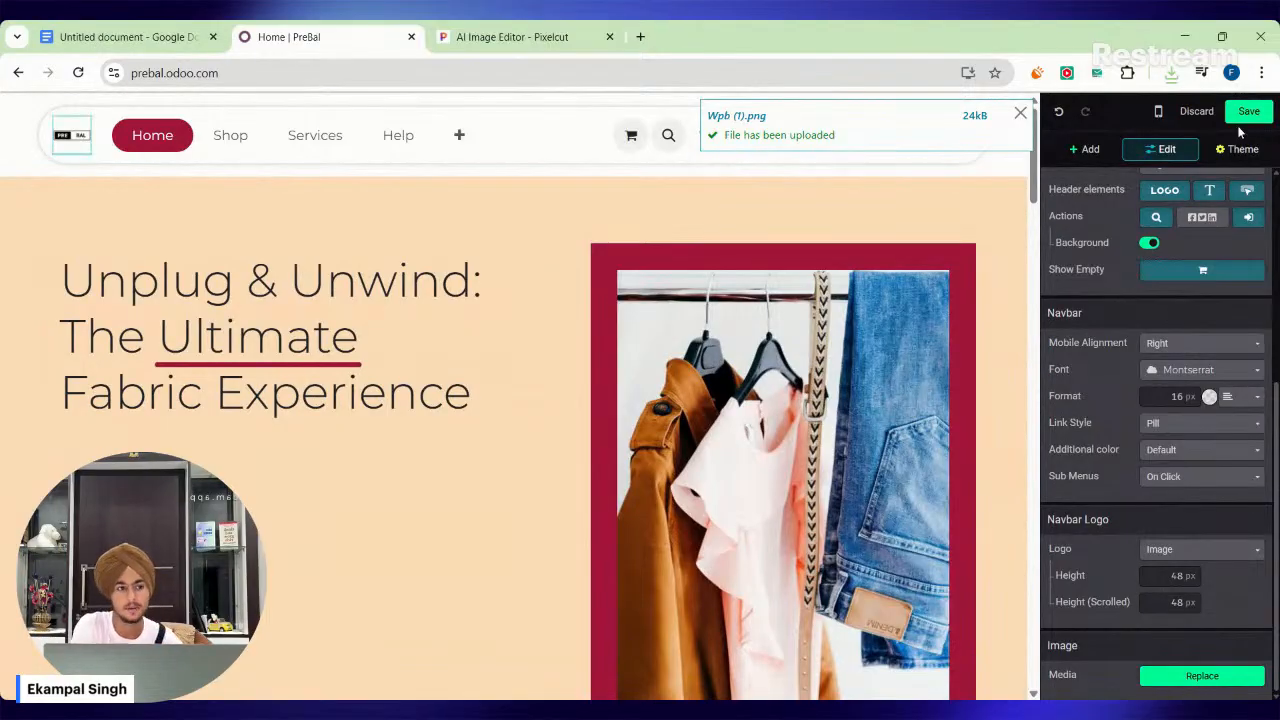
Check the header logo in the mobile preview, return to the desktop view and save the page.
click(1157, 112)
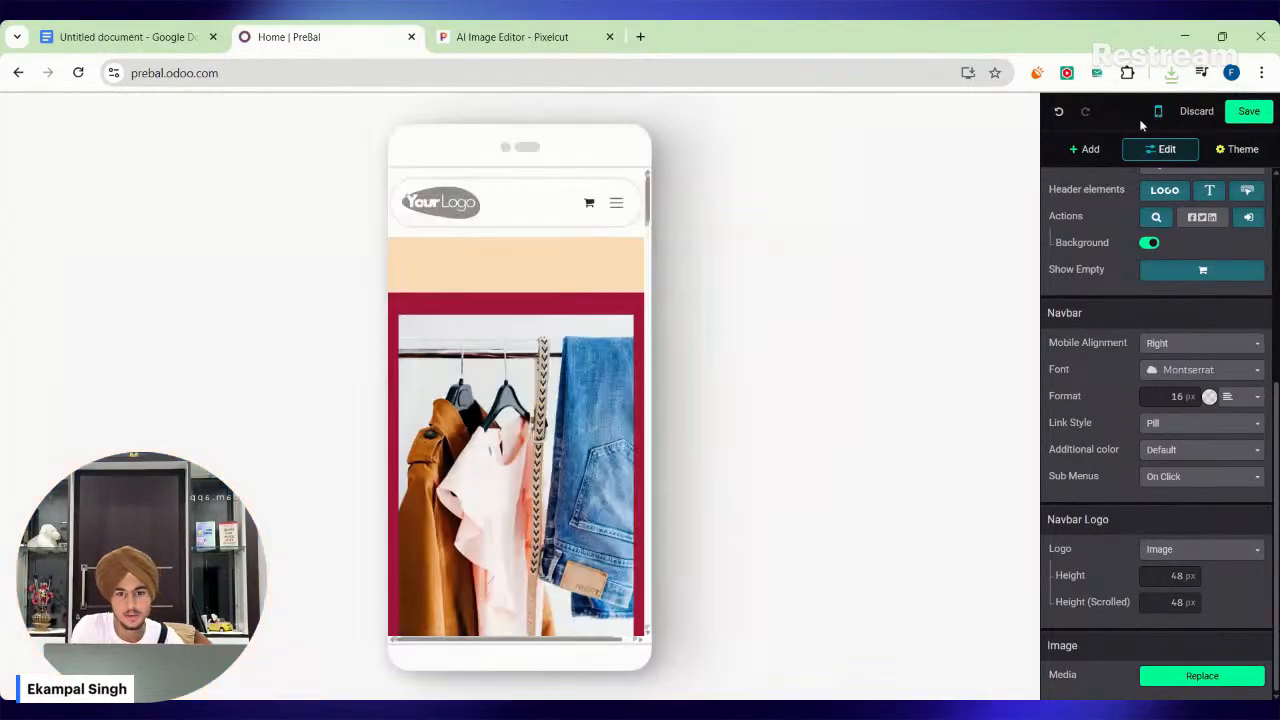
click(431, 218)
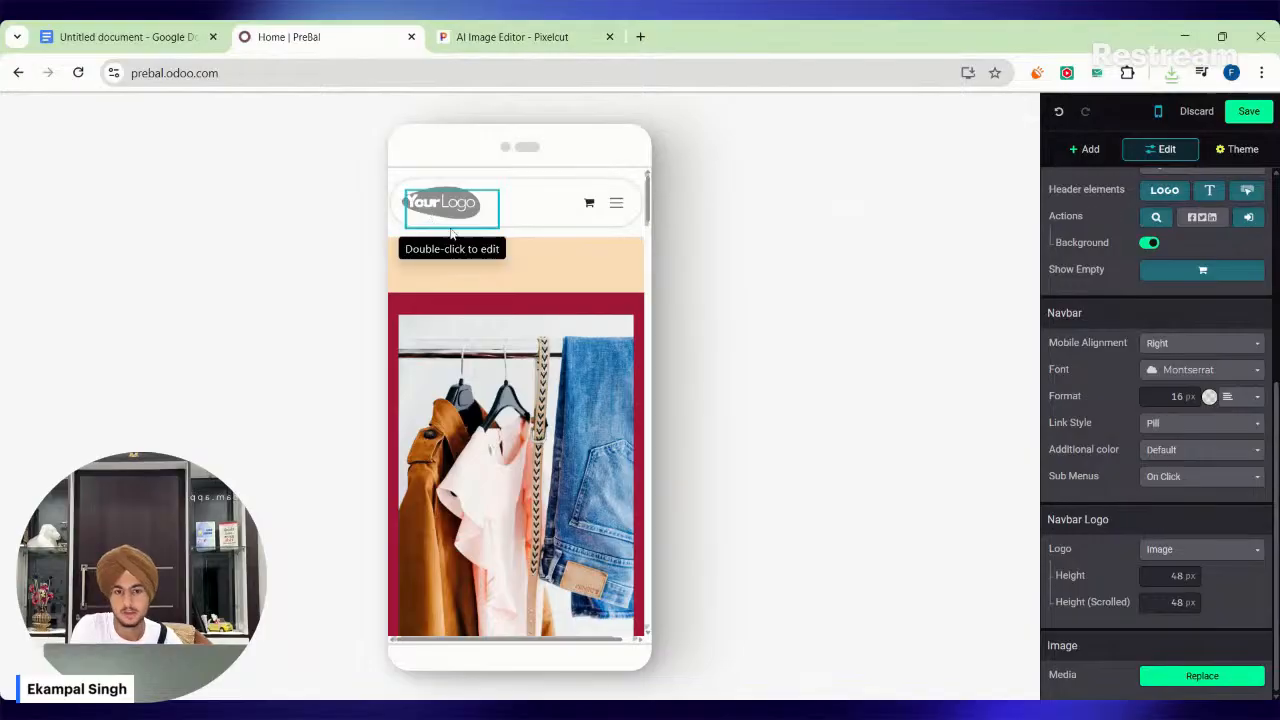
click(1158, 114)
click(1243, 118)
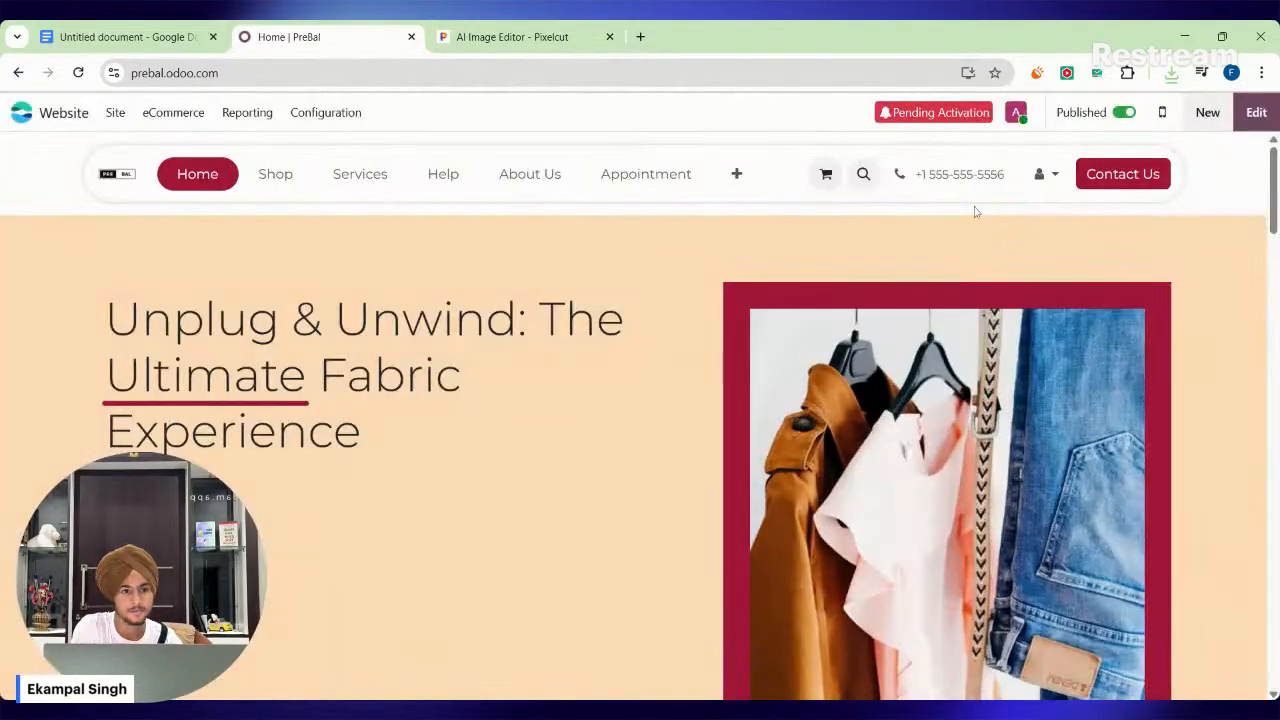
Review the saved home page in the mobile preview, and in desktop view down to the Meet Our Designers section.
click(1162, 114)
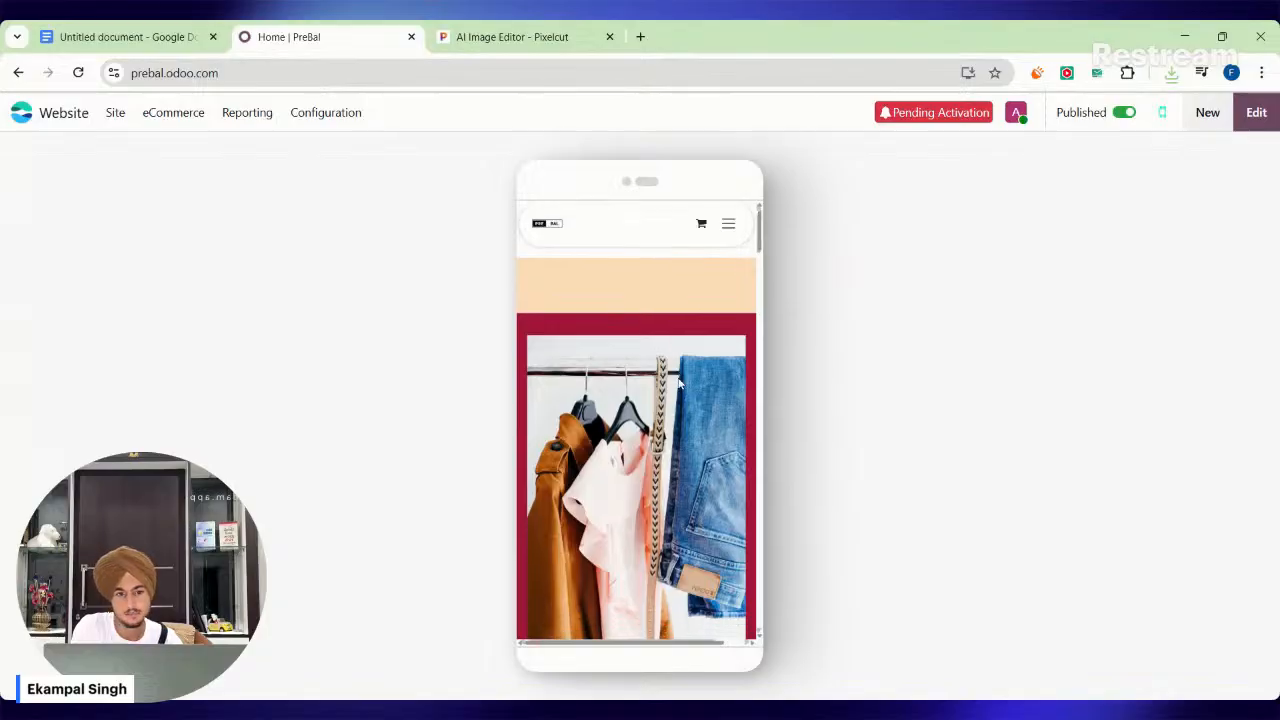
click(1162, 113)
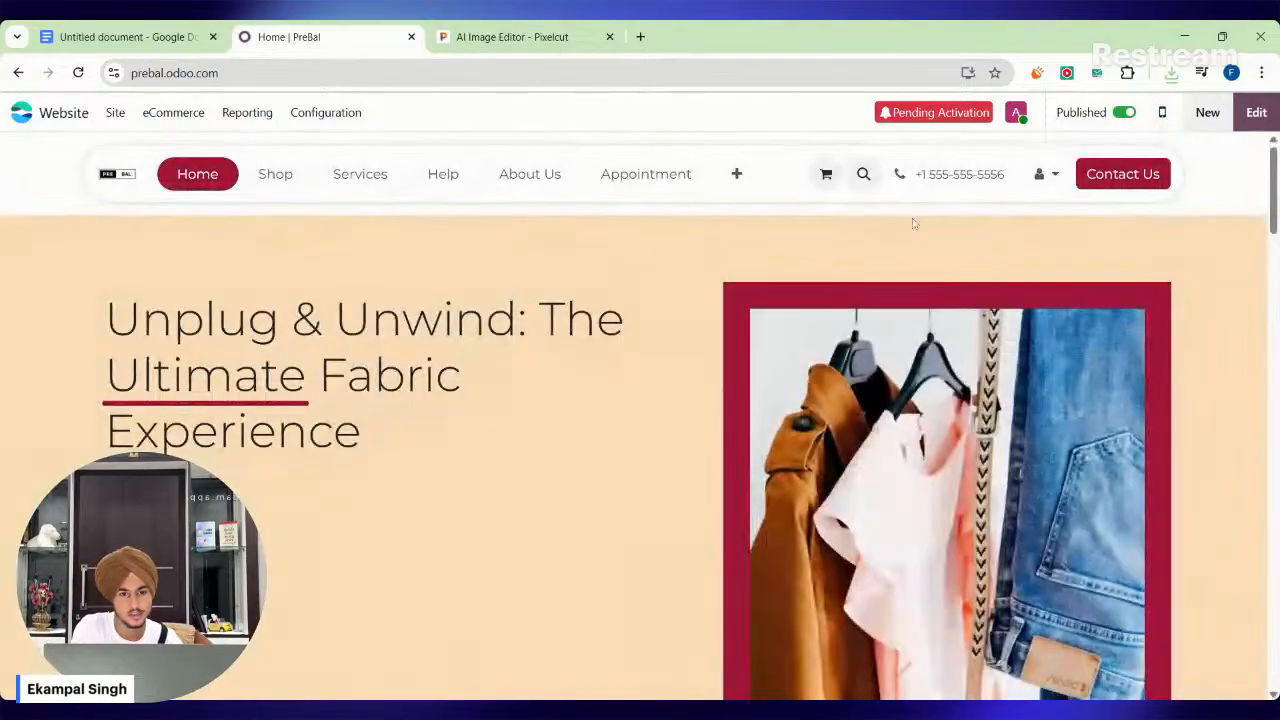
scroll(506, 424, down, 3)
scroll(506, 424, up, 3)
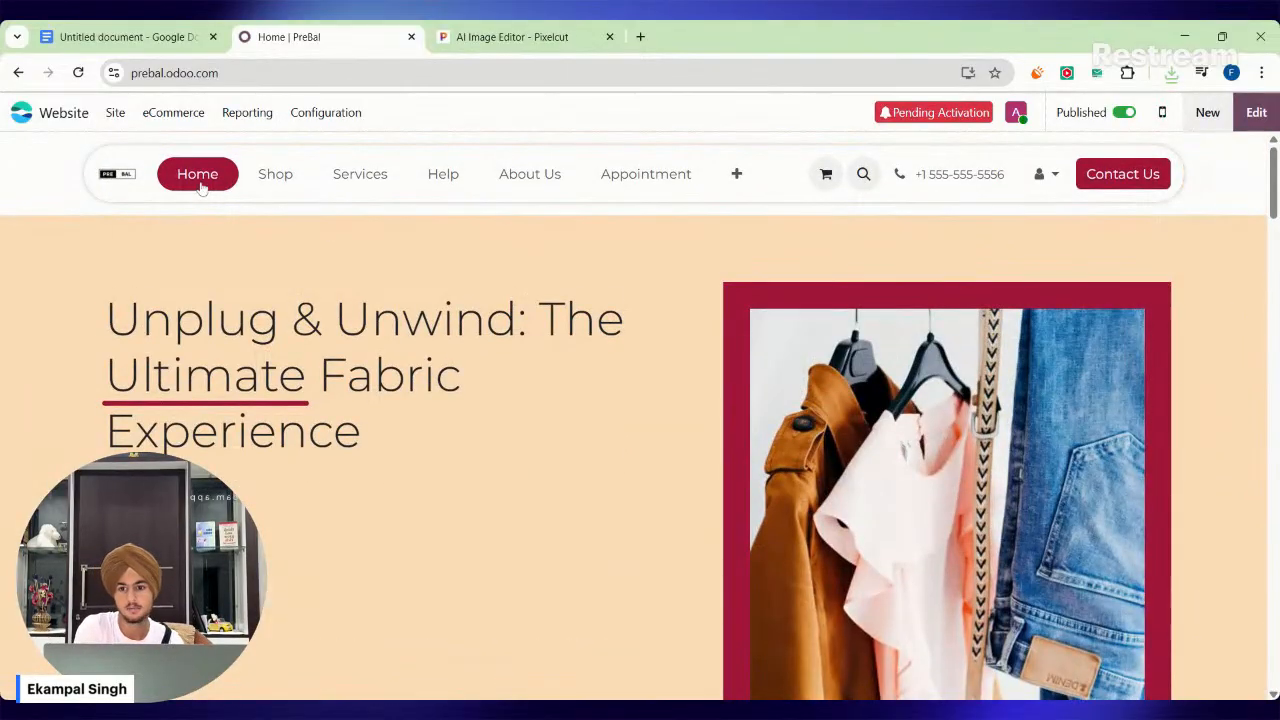
scroll(278, 363, down, 5)
scroll(282, 380, down, 12)
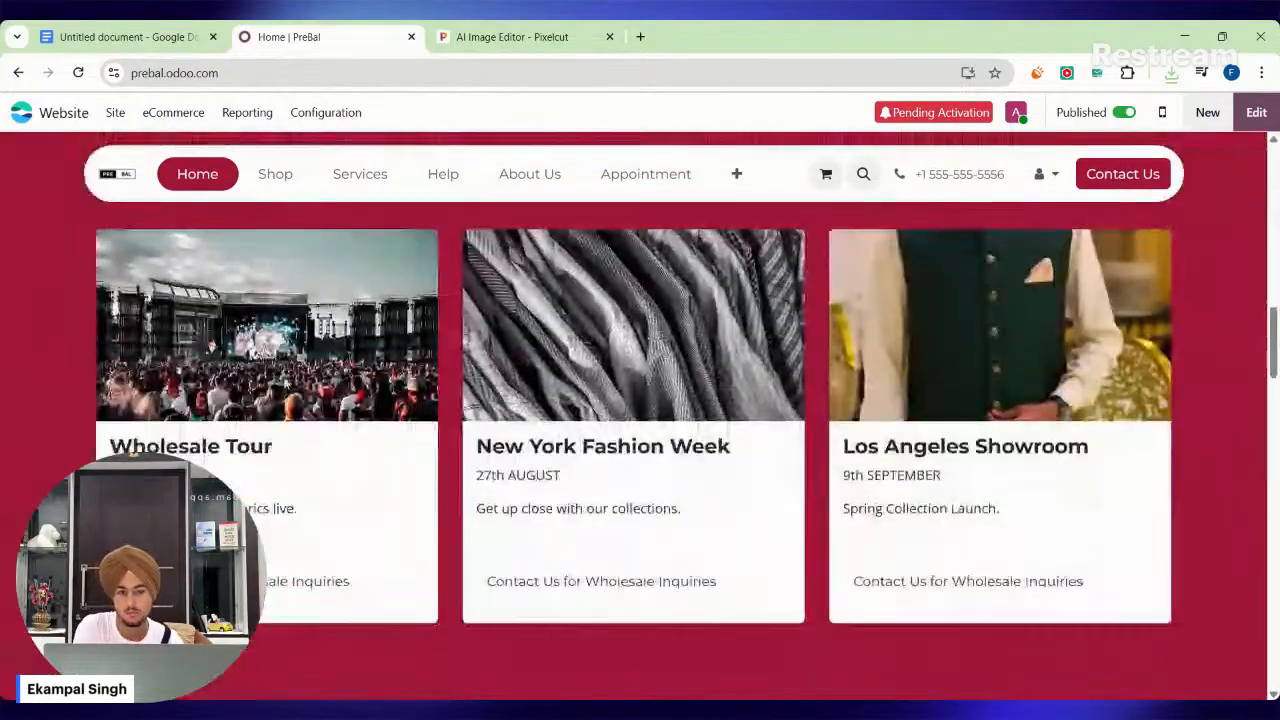
scroll(282, 392, down, 3)
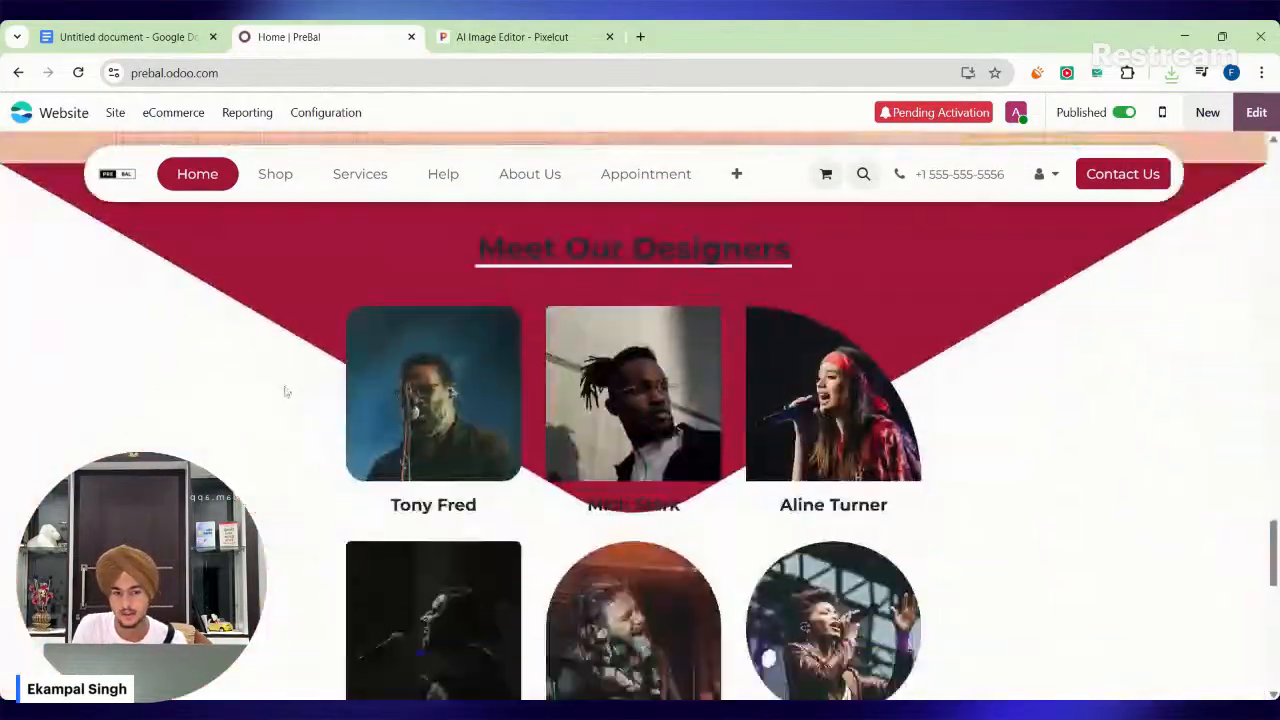
Open the home page for editing and replace the name under the first designer's photo with a new full name.
scroll(282, 392, up, 1)
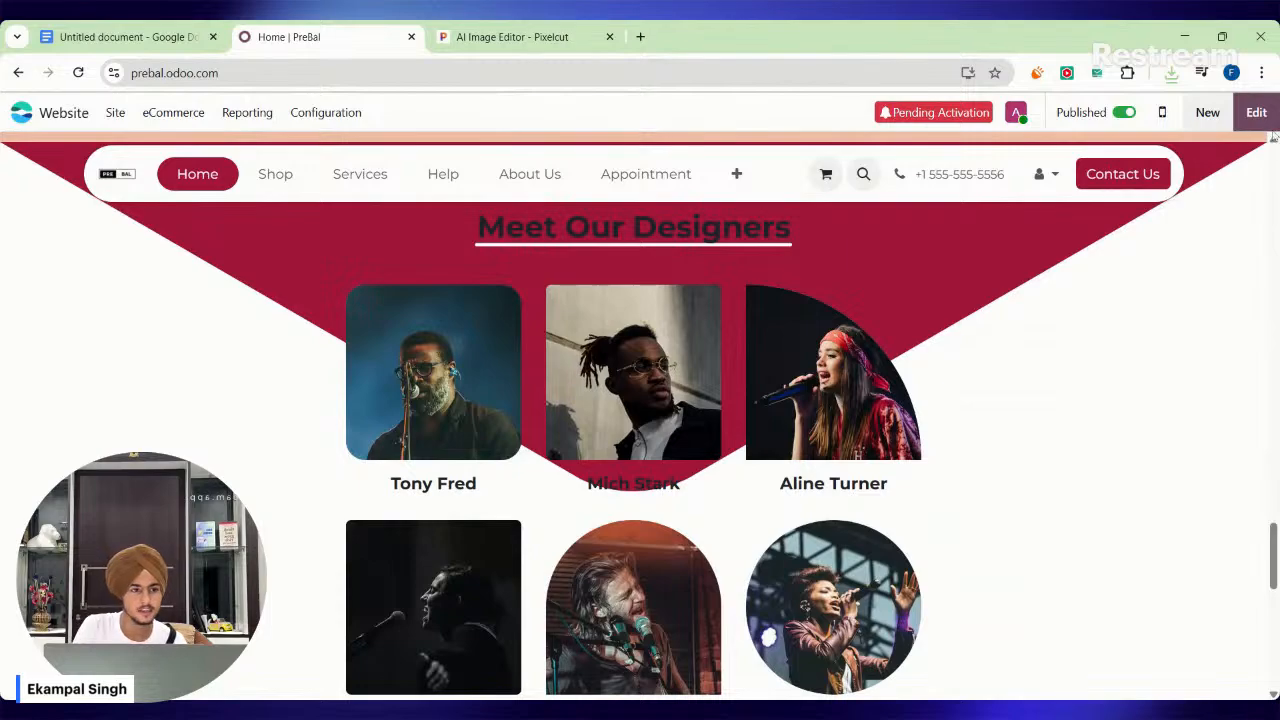
click(1258, 113)
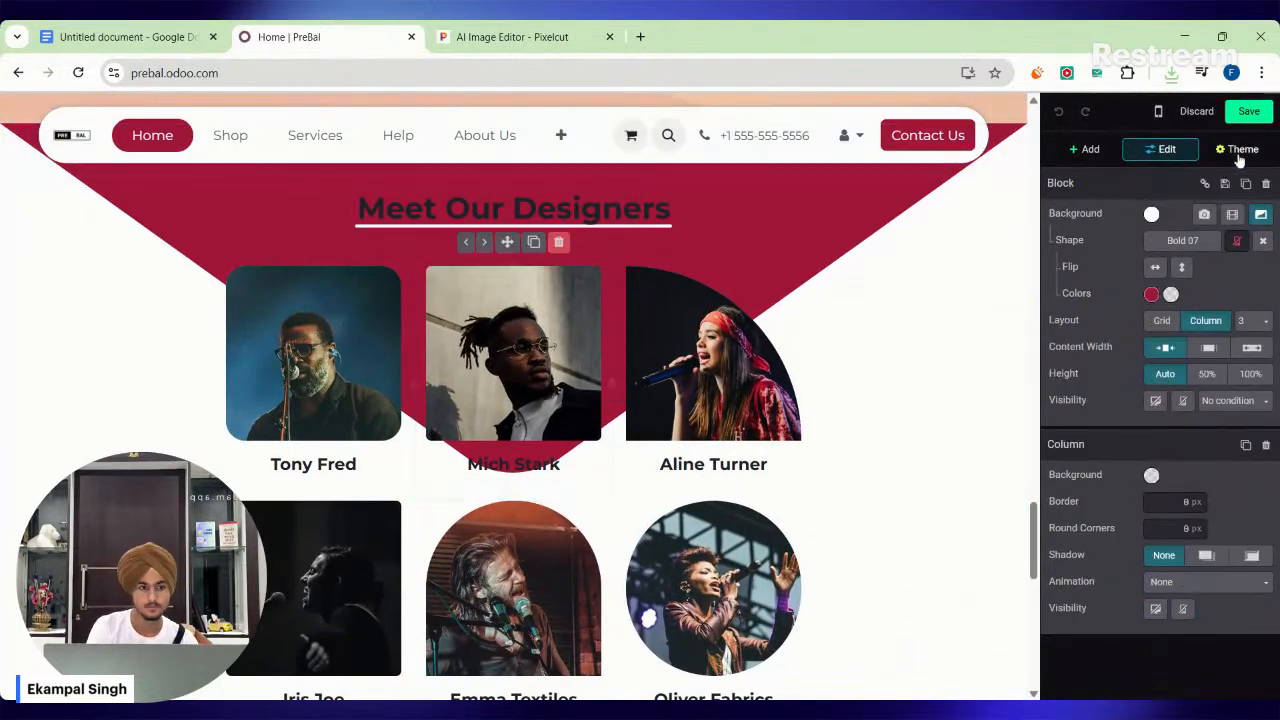
click(355, 464)
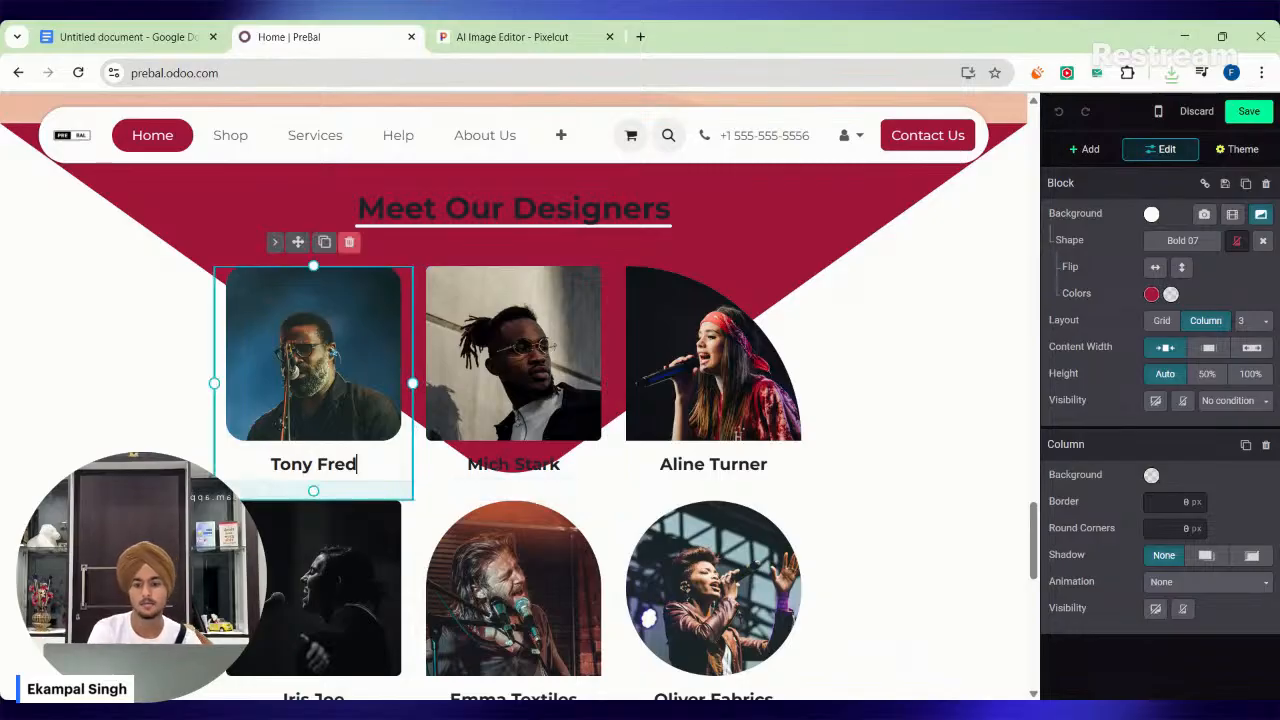
key(BackSpace)
key(BackSpace)
key(BackSpace)
key(BackSpace)
key(BackSpace)
key(BackSpace)
key(BackSpace)
key(BackSpace)
key(BackSpace)
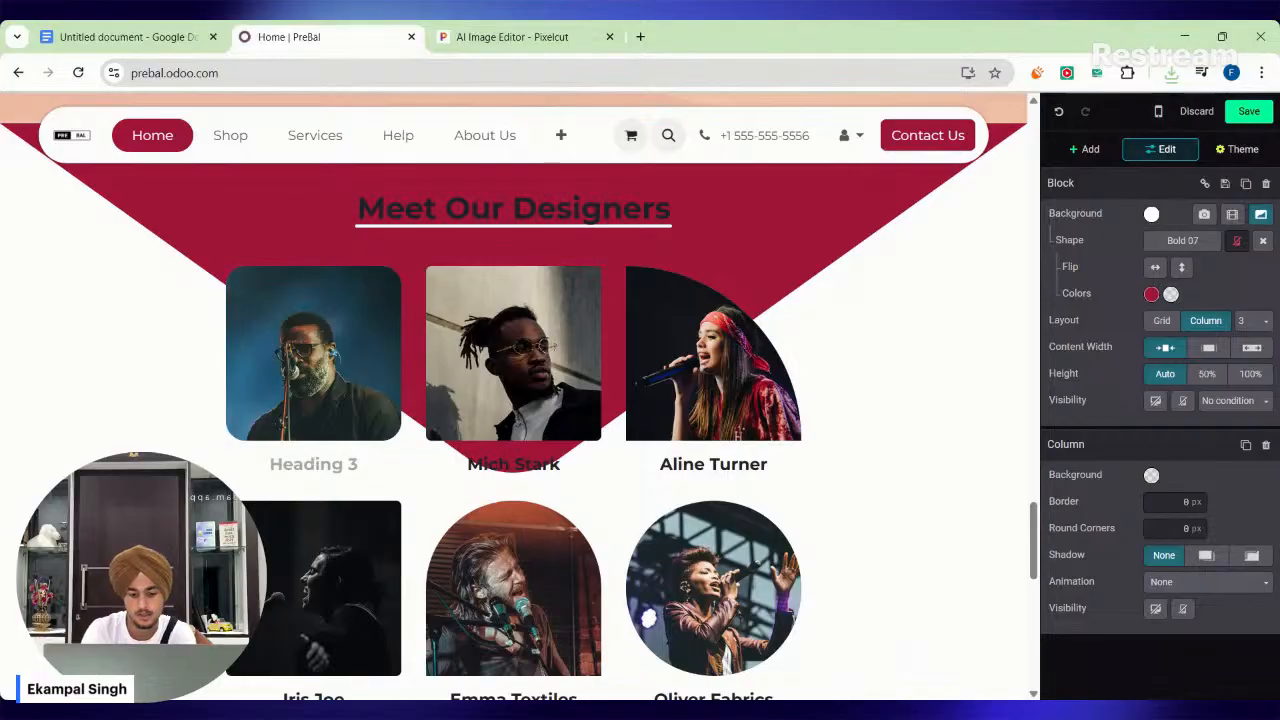
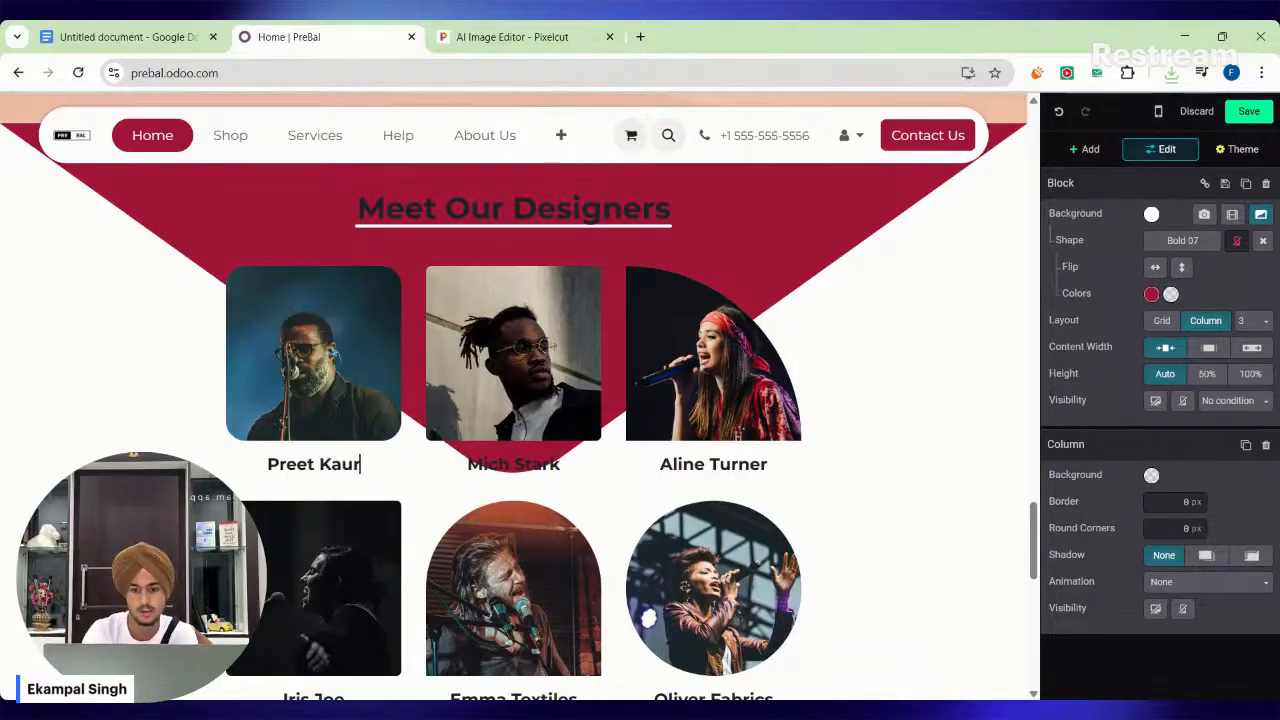
Replace the name under the third designer's photo in the upper row with a new full name.
click(313, 353)
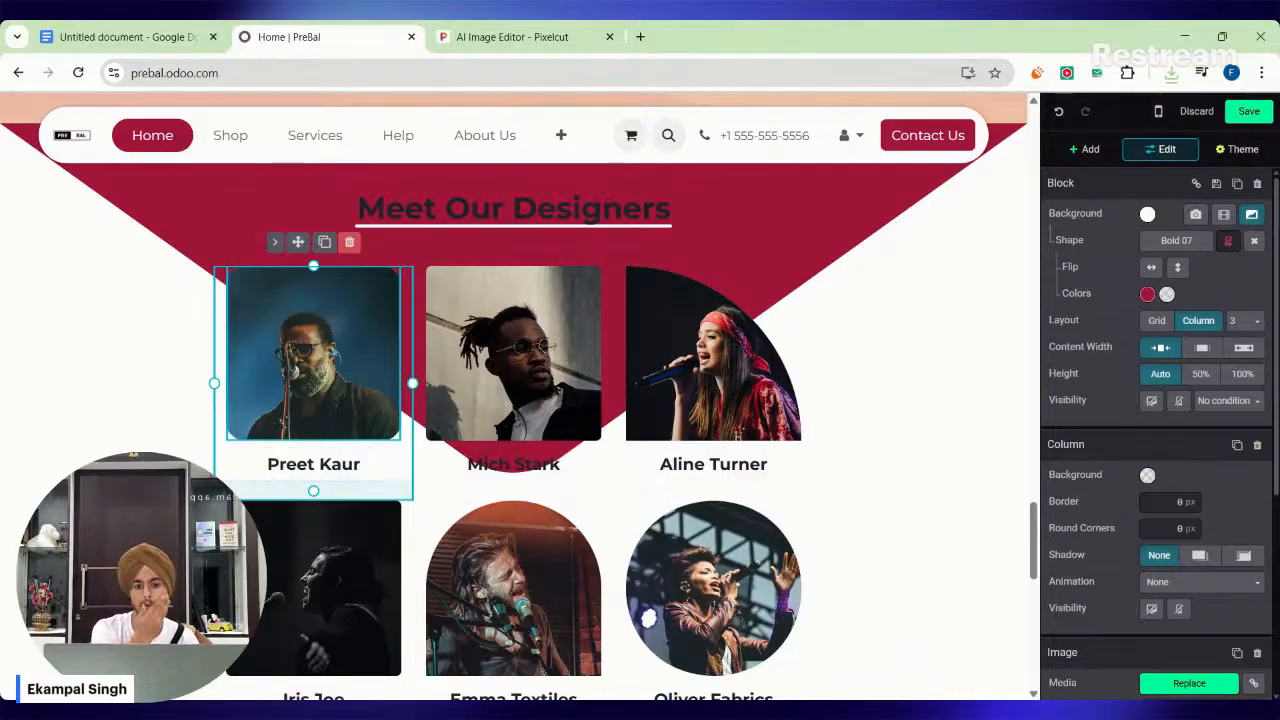
click(713, 353)
click(755, 464)
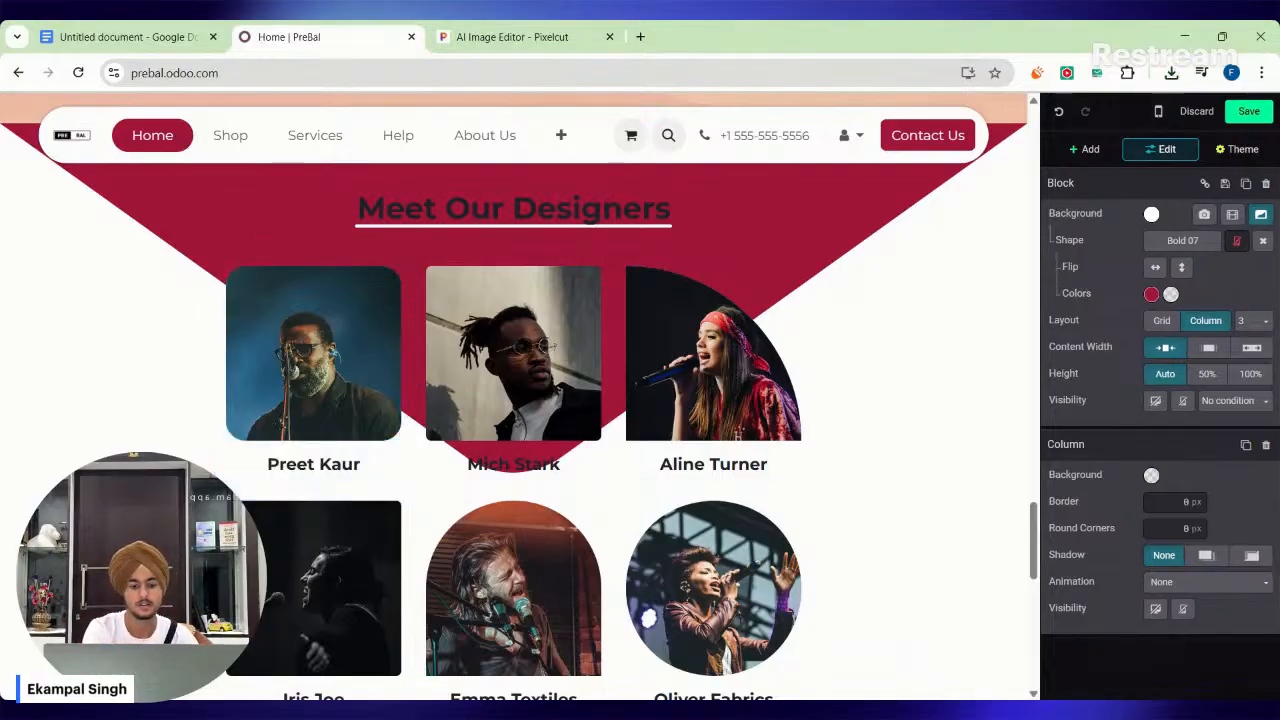
key(BackSpace)
key(BackSpace)
key(BackSpace)
key(BackSpace)
key(BackSpace)
key(BackSpace)
key(BackSpace)
key(BackSpace)
key(BackSpace)
key(BackSpace)
key(BackSpace)
key(BackSpace)
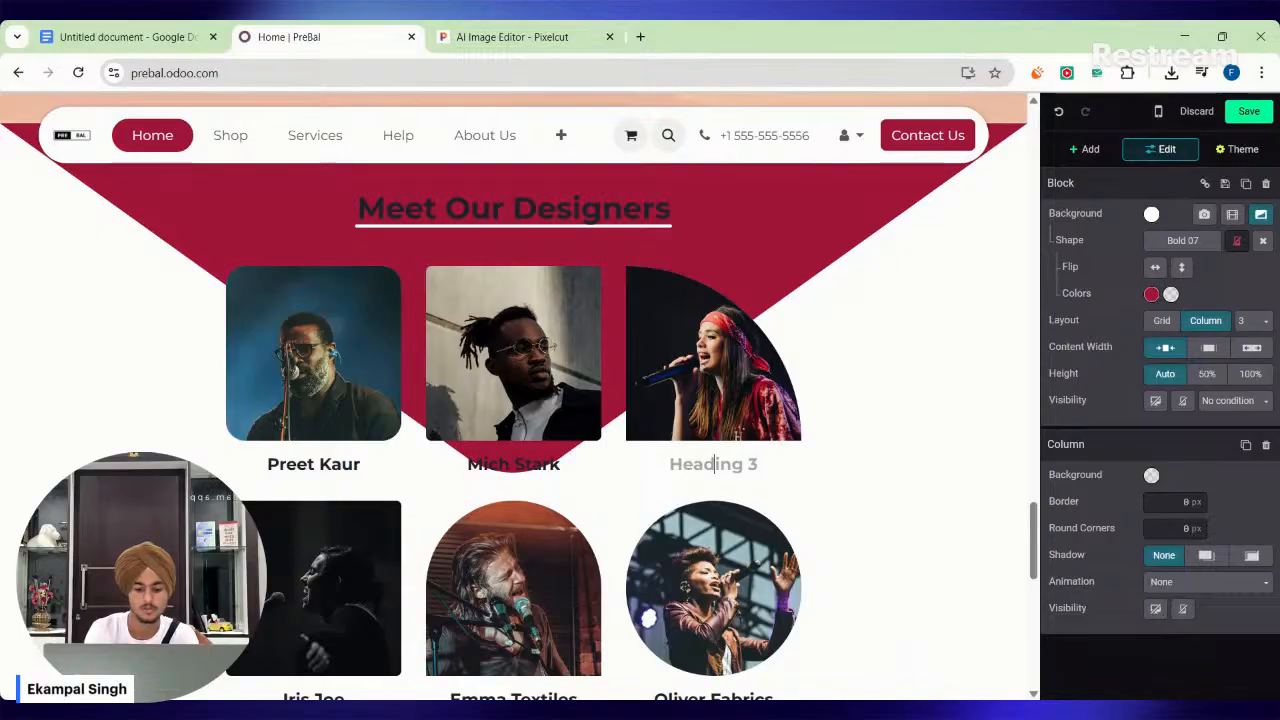
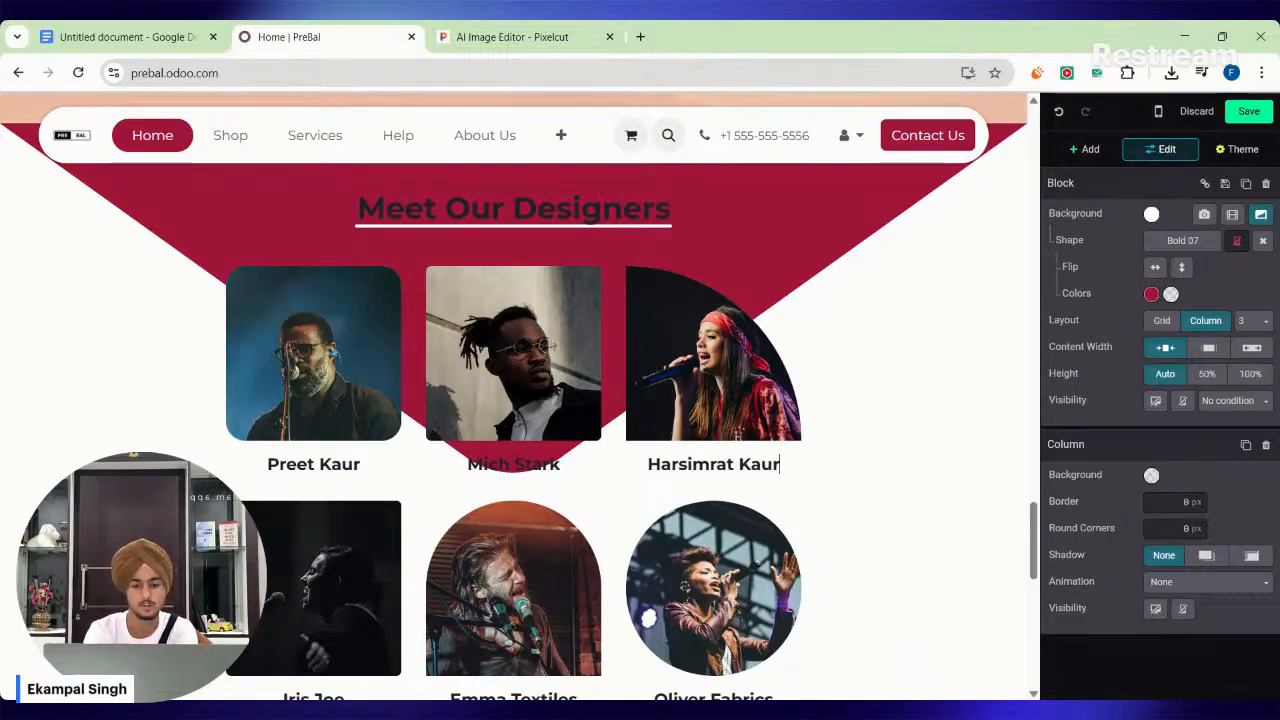
Replace the name under the middle designer's photo in the upper row with a new full name.
double_click(540, 465)
key(BackSpace)
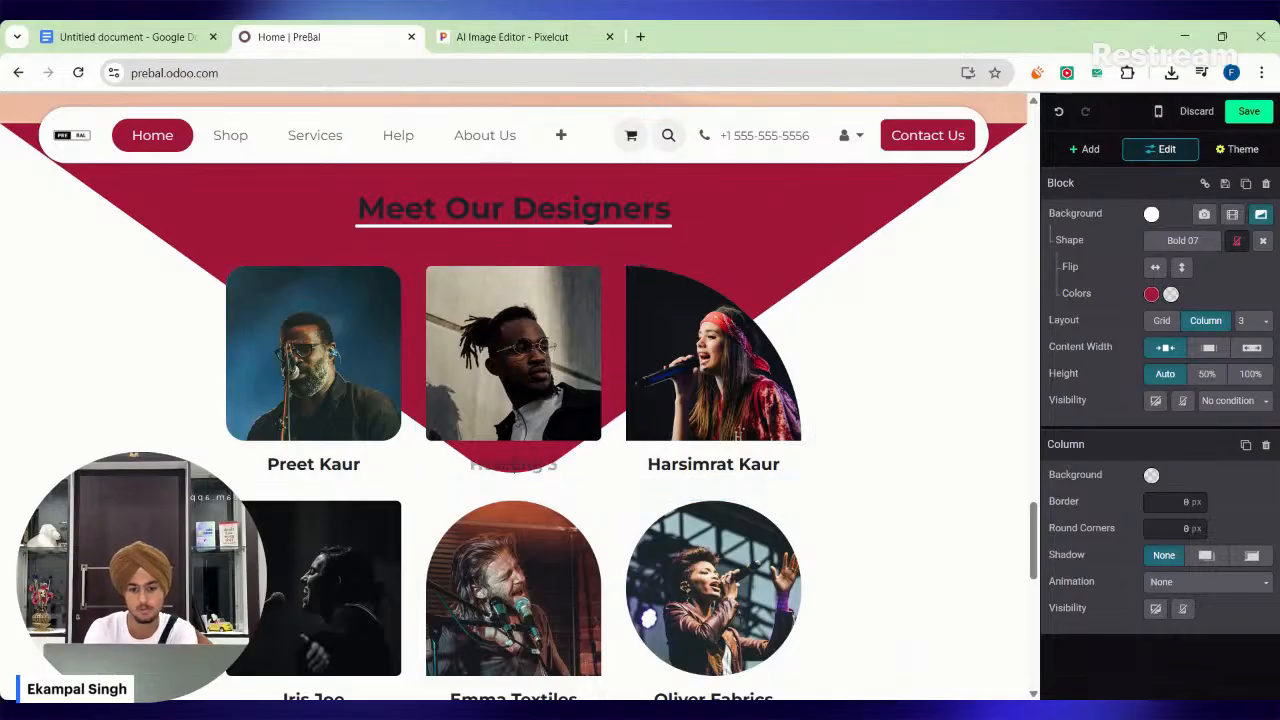
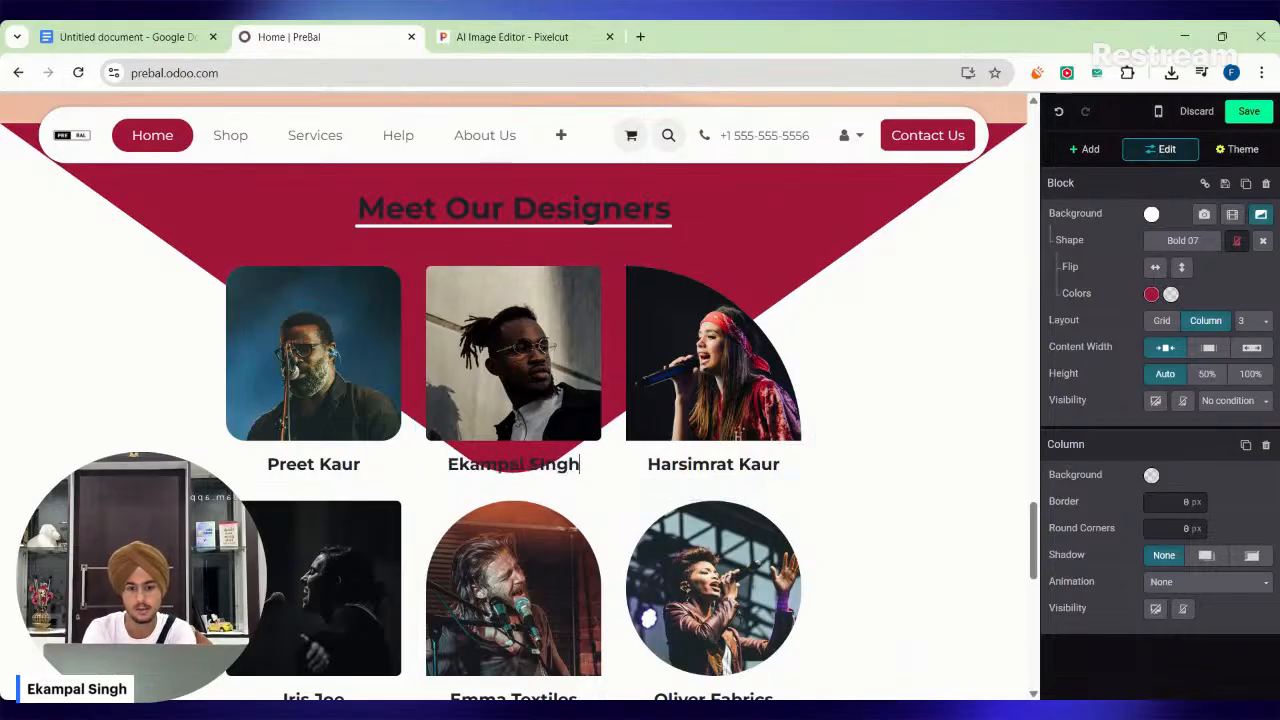
text(ingh)
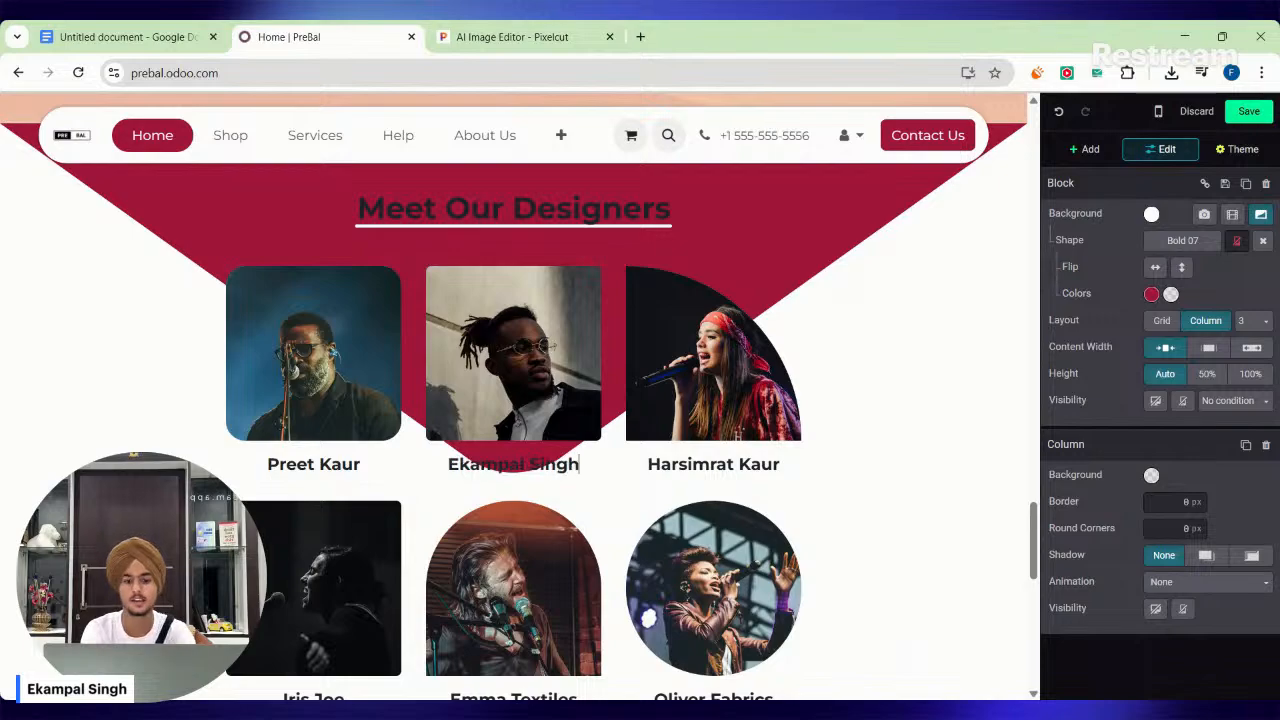
Replace the word Wholesale with Clothing in the showcase banner heading above the footer.
scroll(514, 400, down, 3)
scroll(514, 400, down, 2)
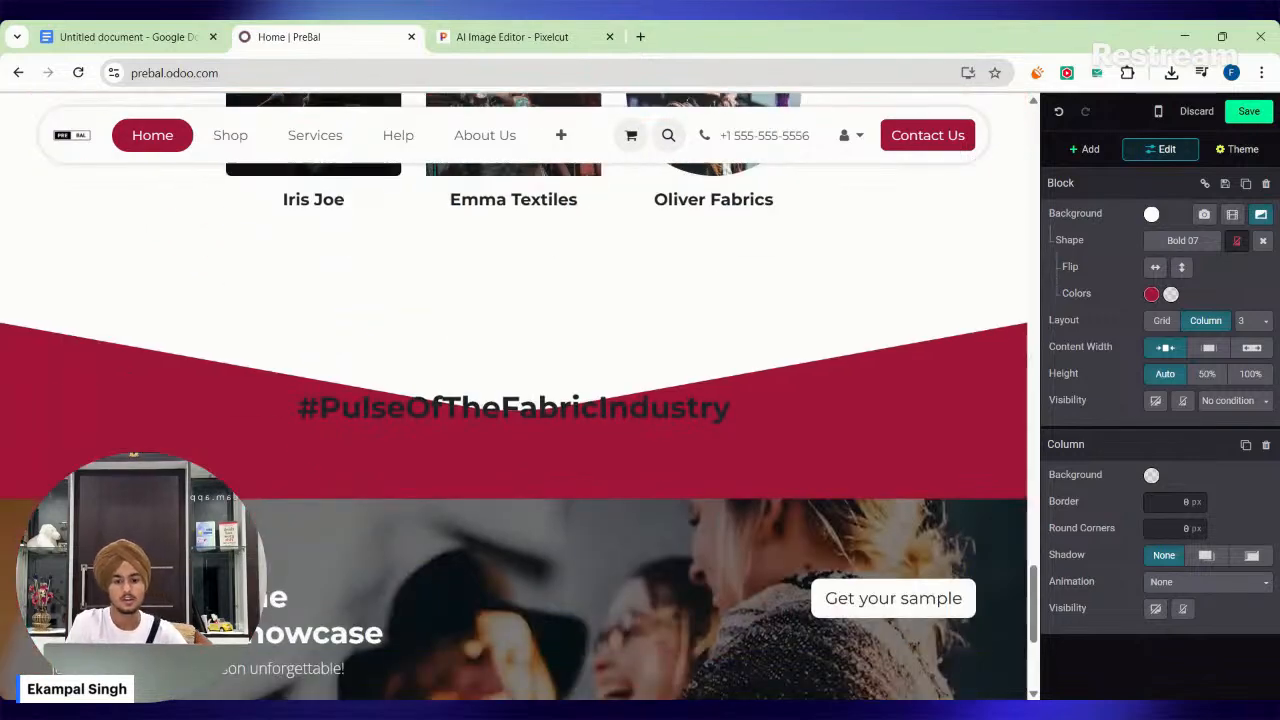
click(502, 400)
scroll(514, 400, down, 3)
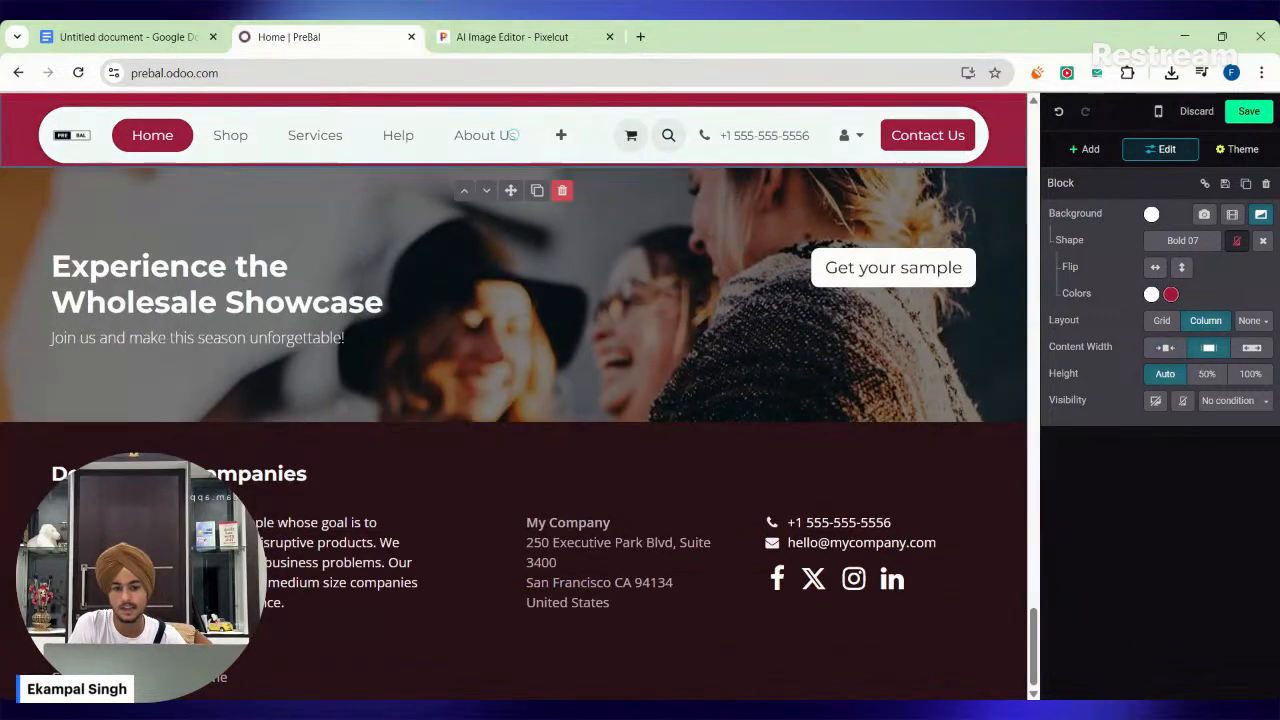
click(450, 300)
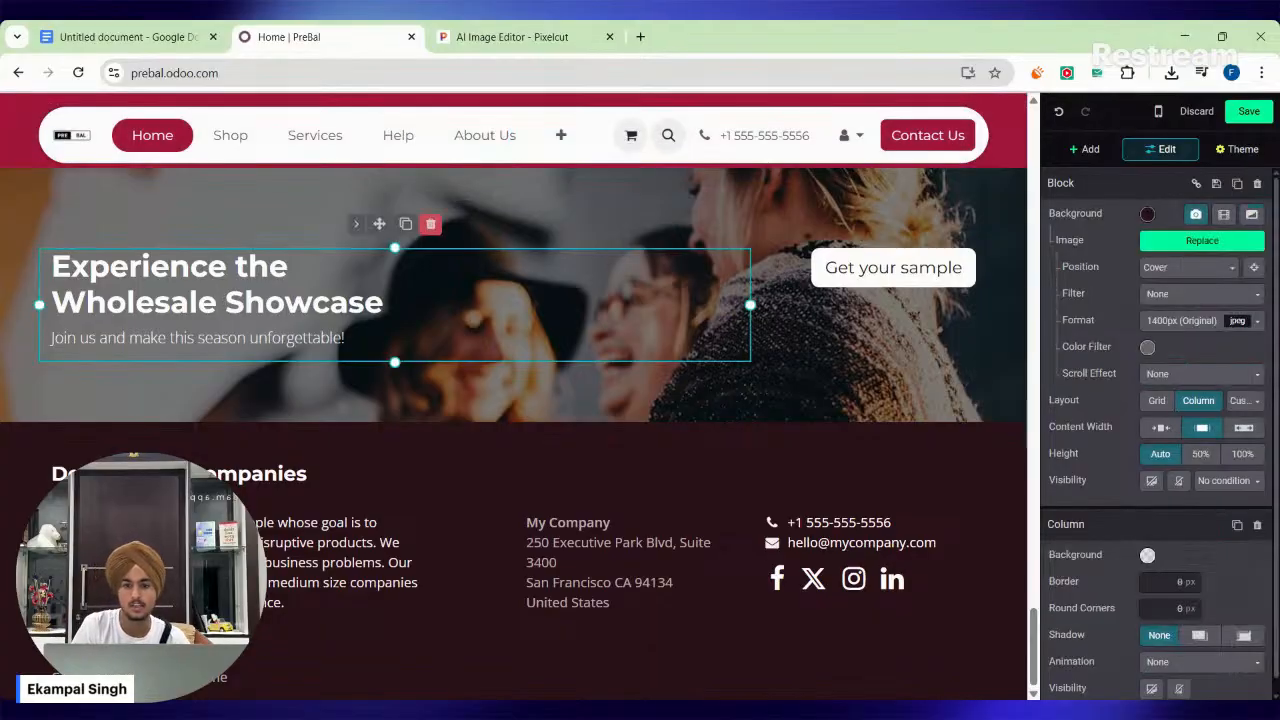
key(ctrl+BackSpace)
text(Clothing)
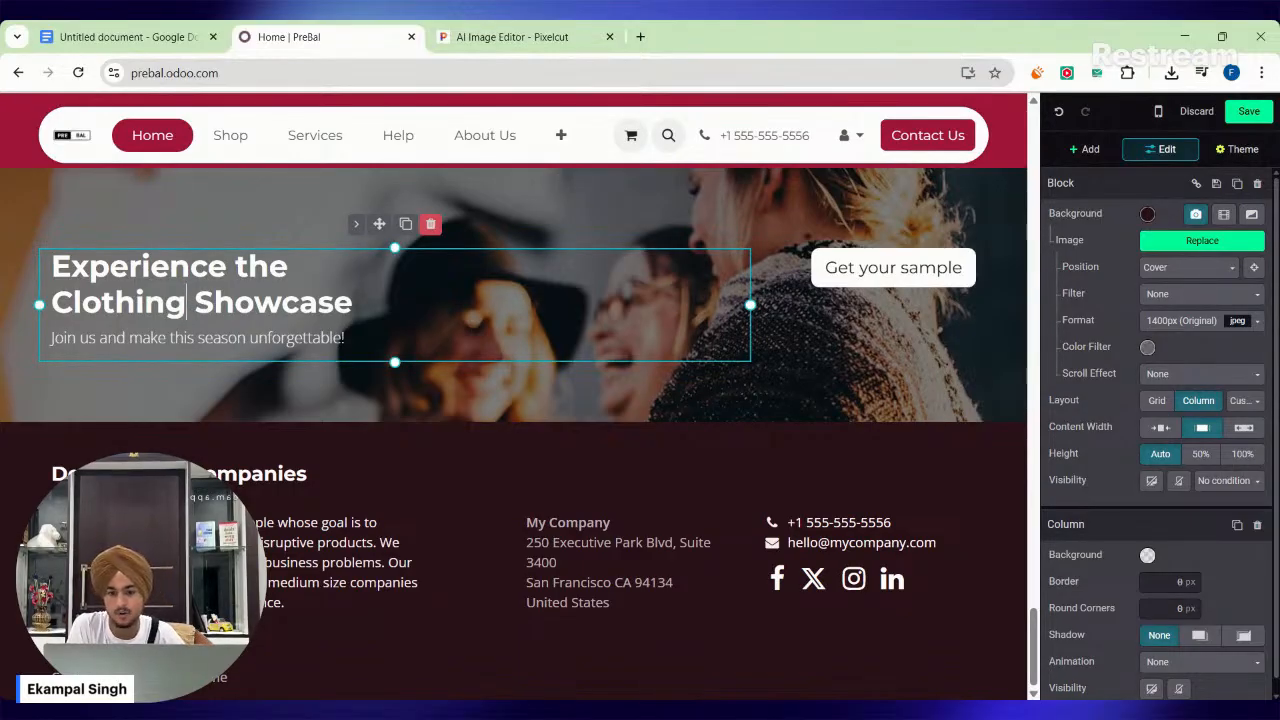
Replace the footer's contact phone number with a new one that uses the +91 country code.
click(306, 473)
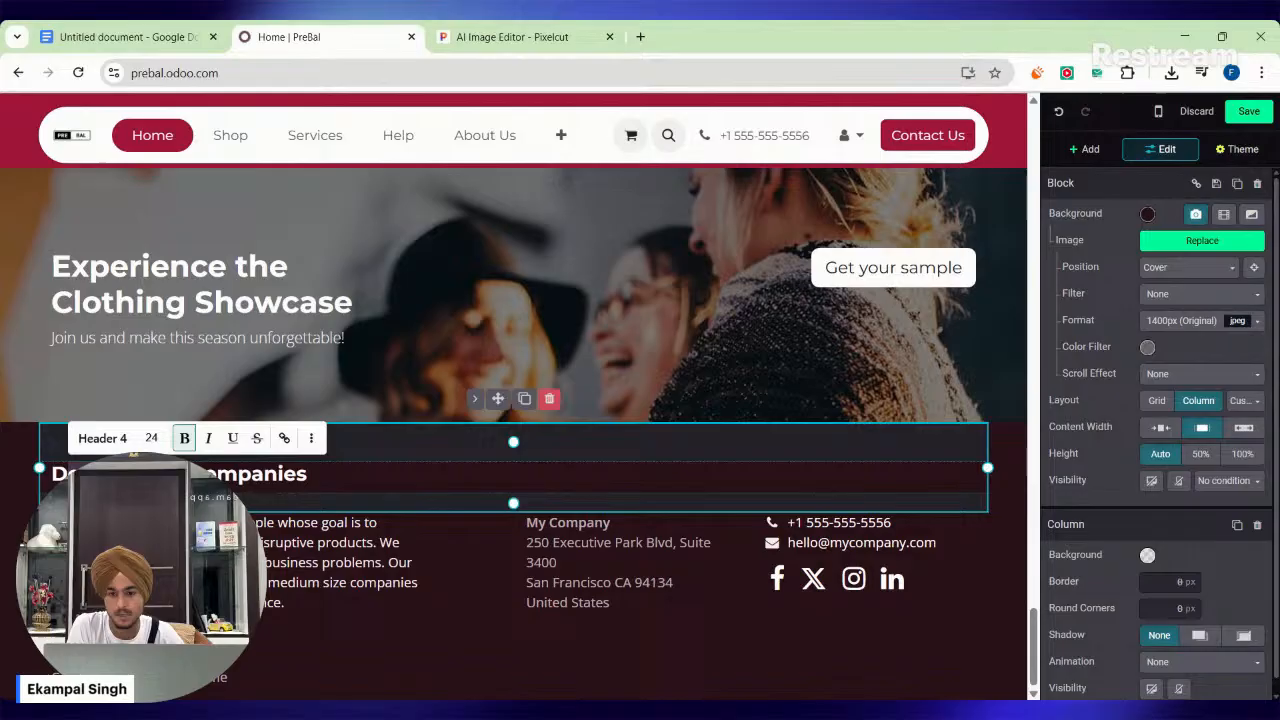
click(306, 542)
click(897, 505)
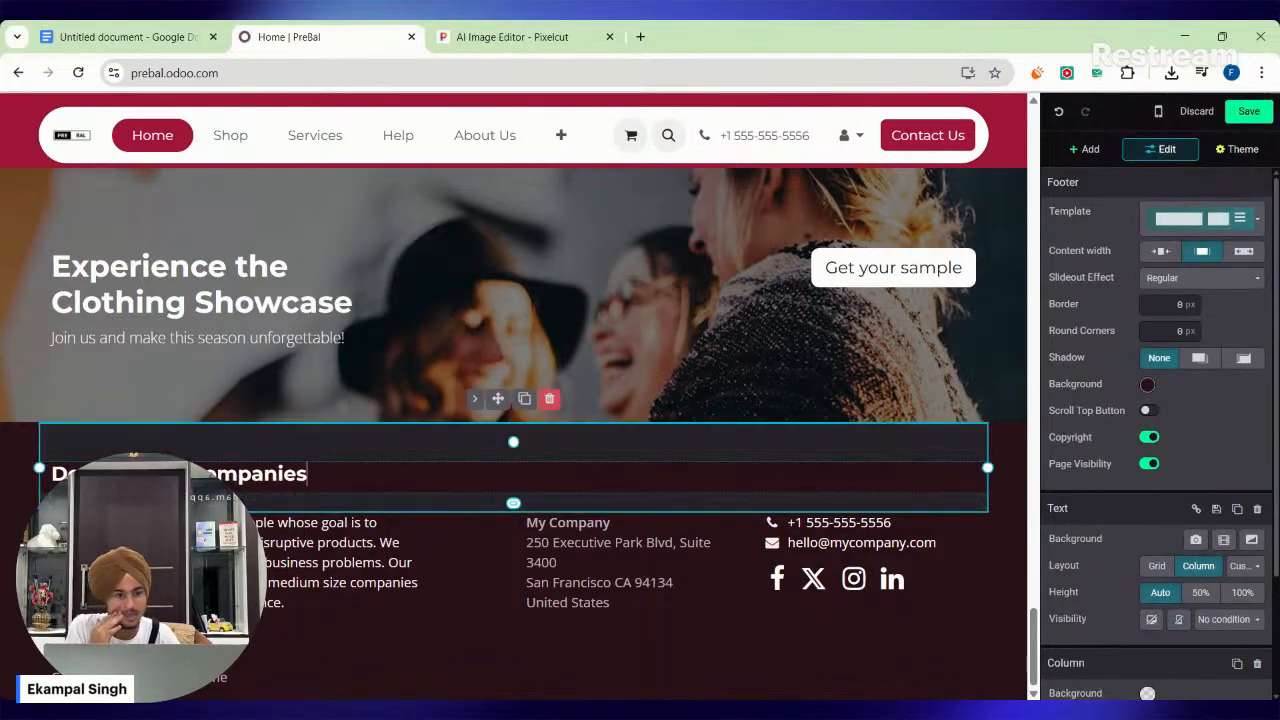
click(894, 522)
key(BackSpace)
key(BackSpace)
key(BackSpace)
key(BackSpace)
key(BackSpace)
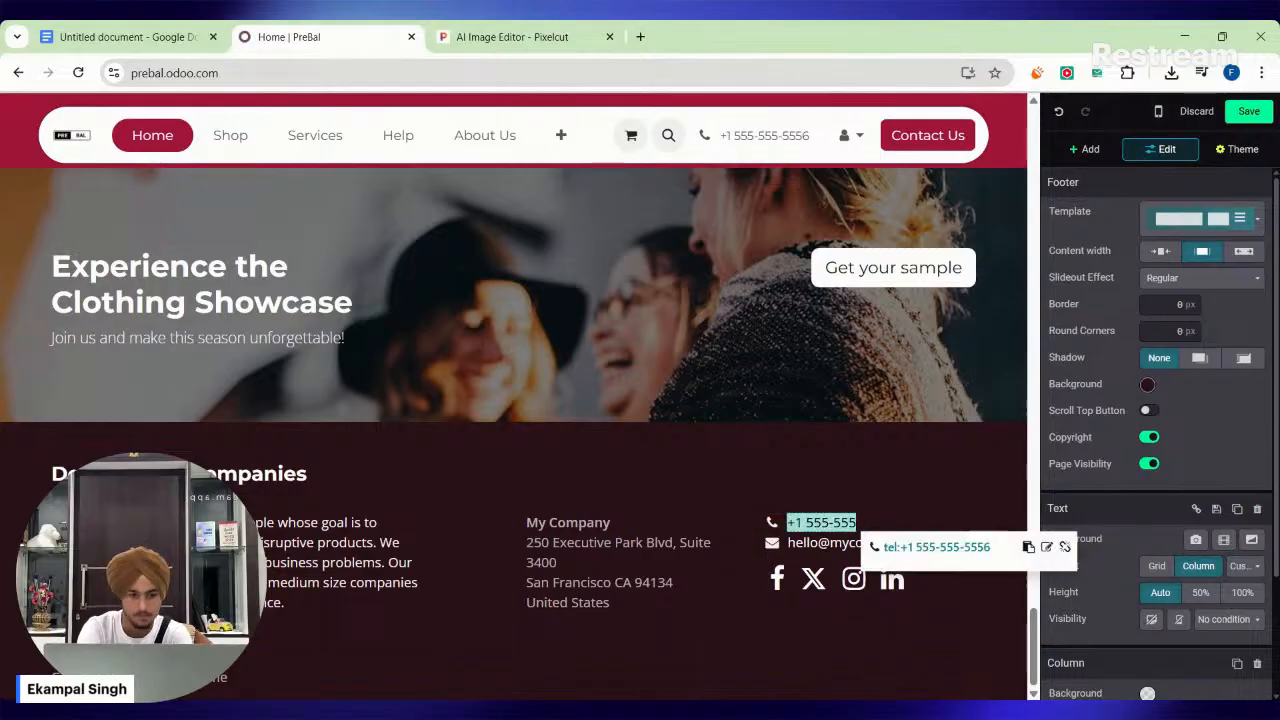
key(BackSpace)
key(BackSpace)
key(BackSpace)
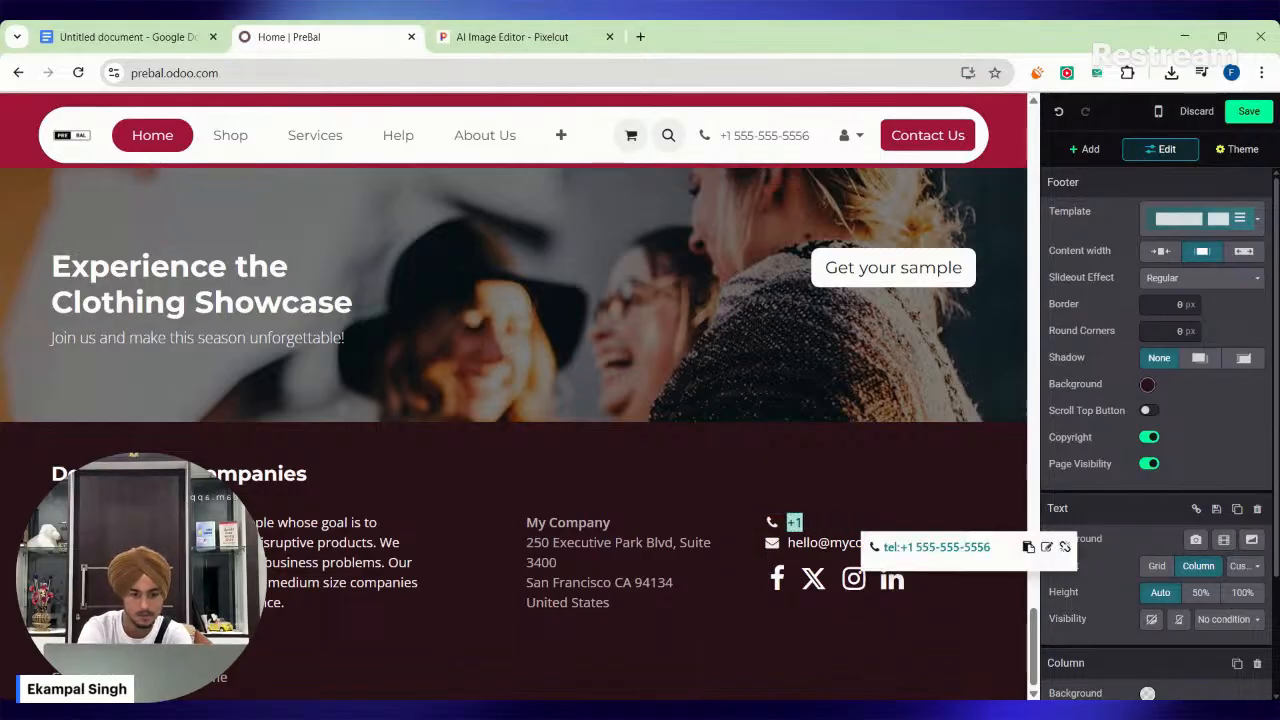
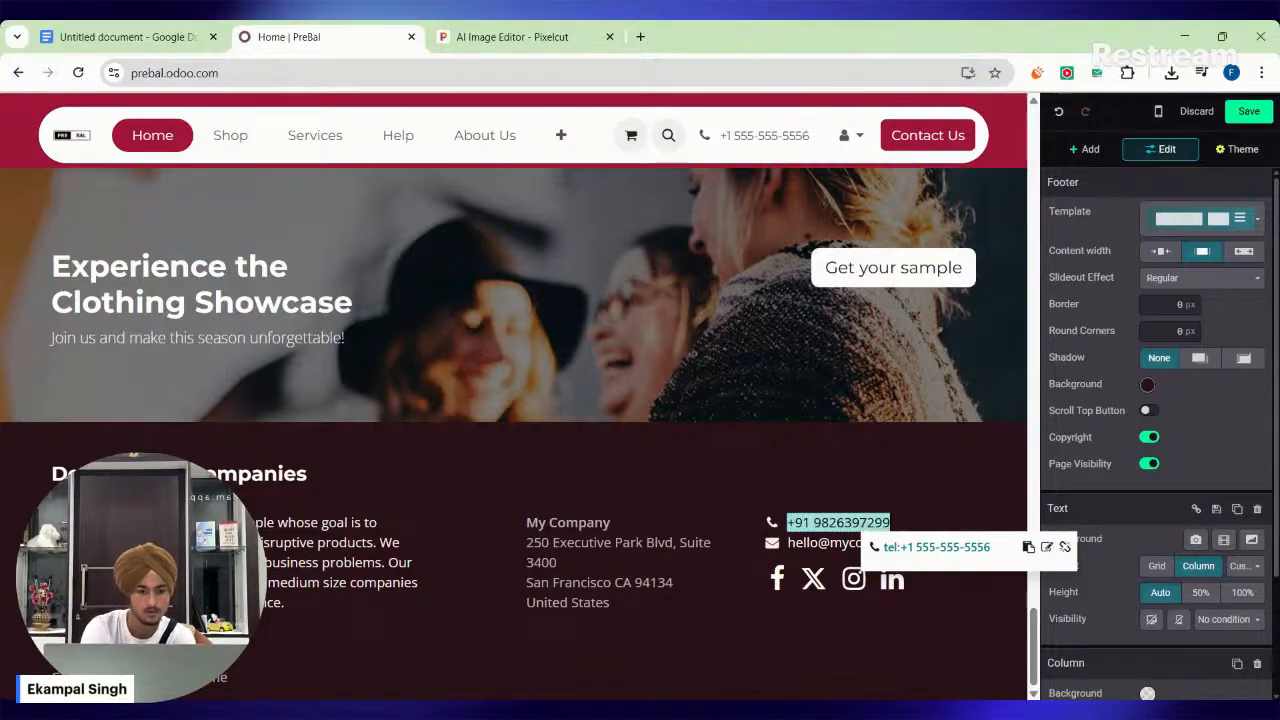
Replace the company part of the footer's contact e-mail with prebal.
click(842, 543)
double_click(882, 543)
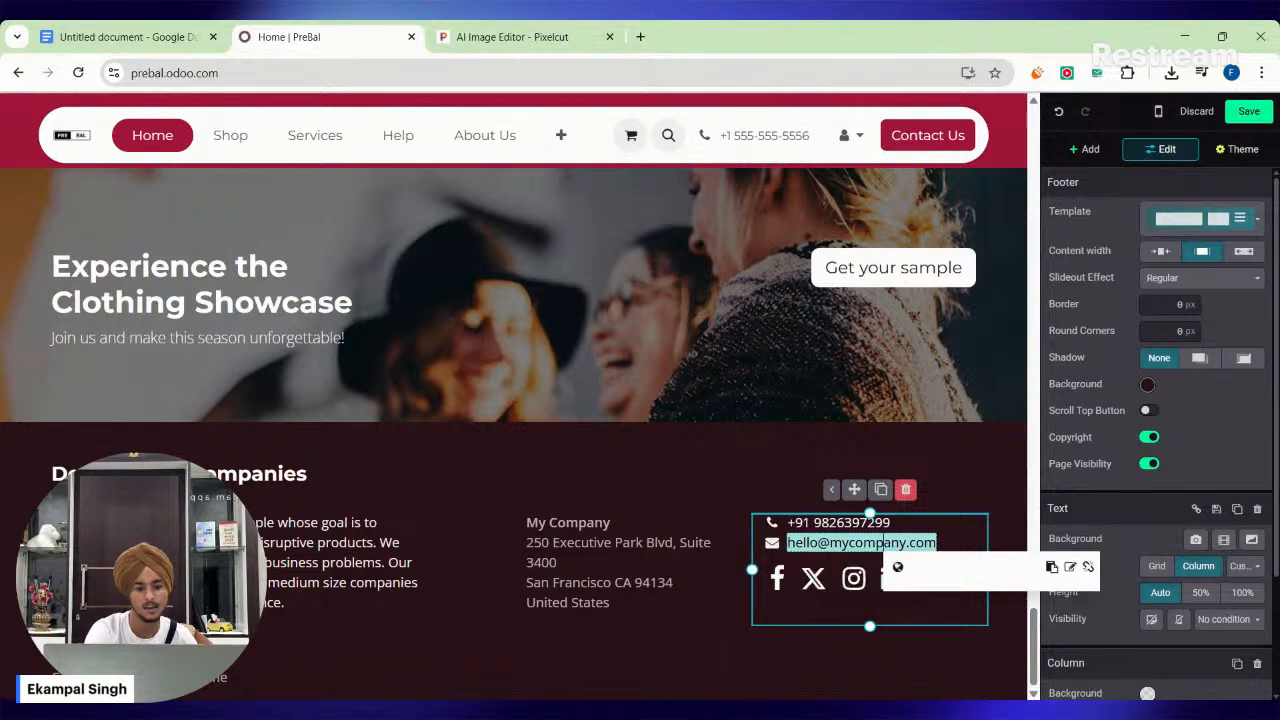
key(BackSpace)
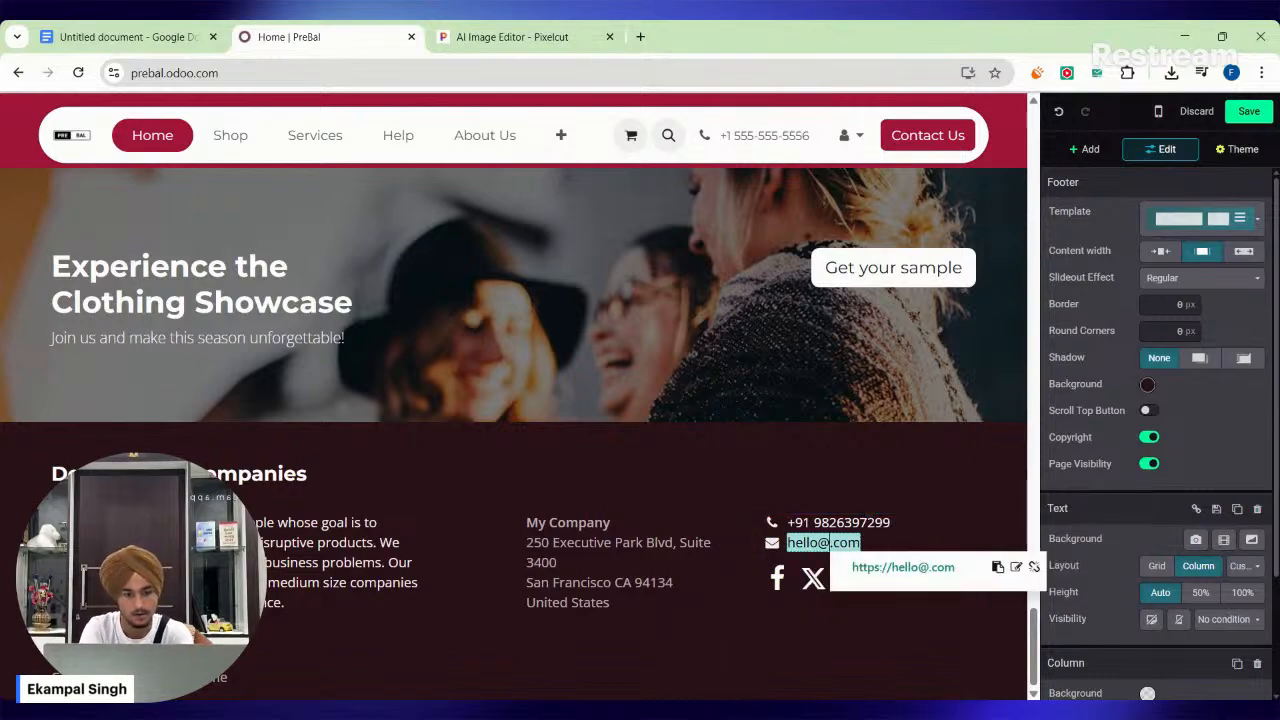
text(prebal)
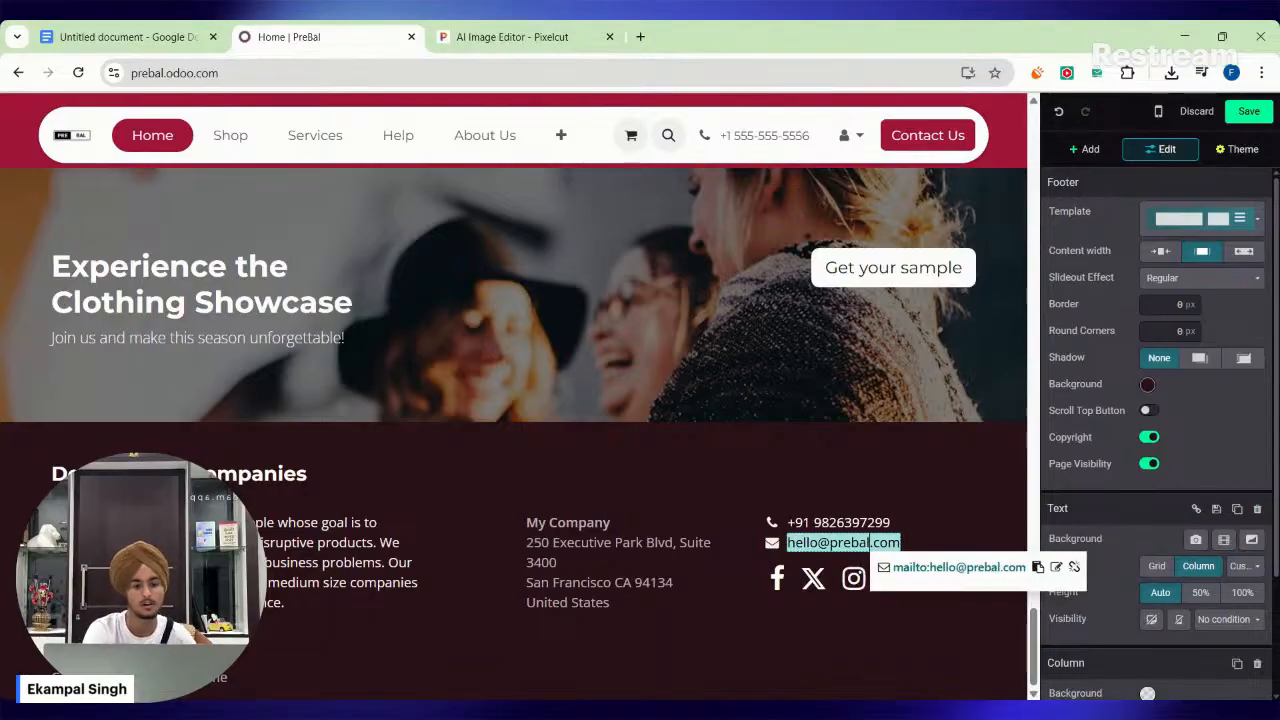
click(926, 650)
Change the postal code and the street number in the footer's company address.
scroll(928, 636, up, 1)
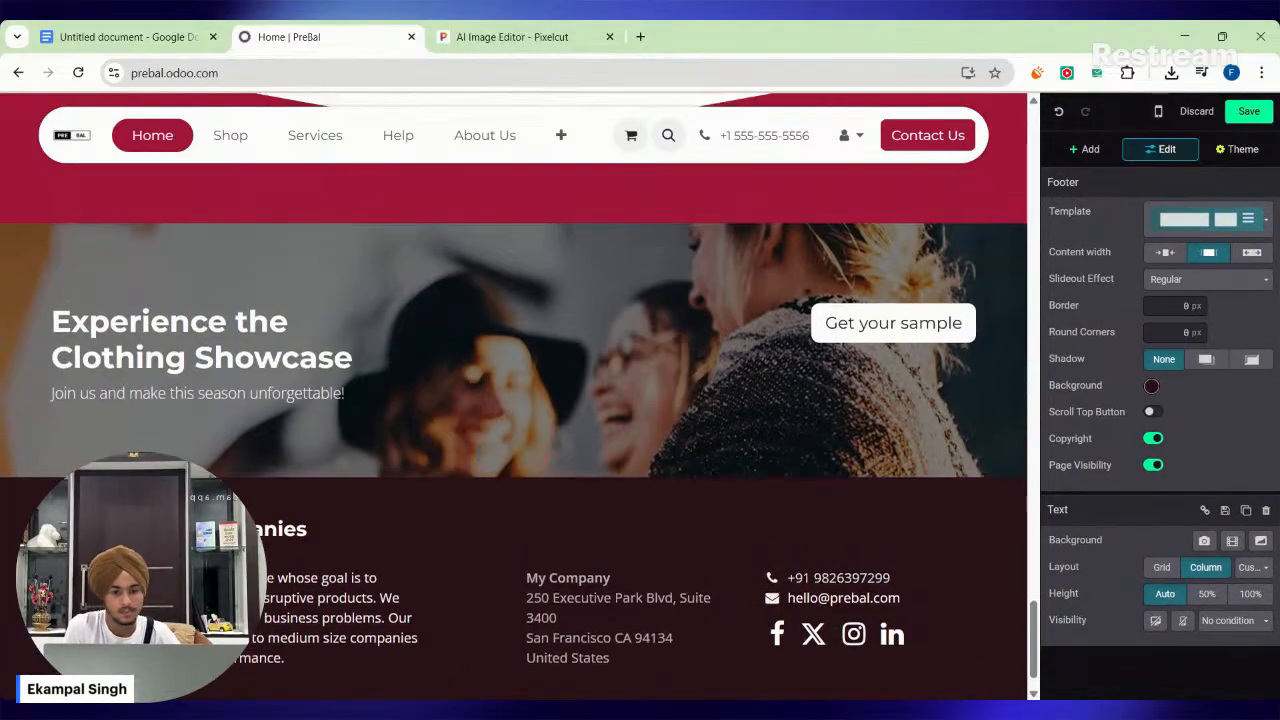
scroll(575, 598, down, 1)
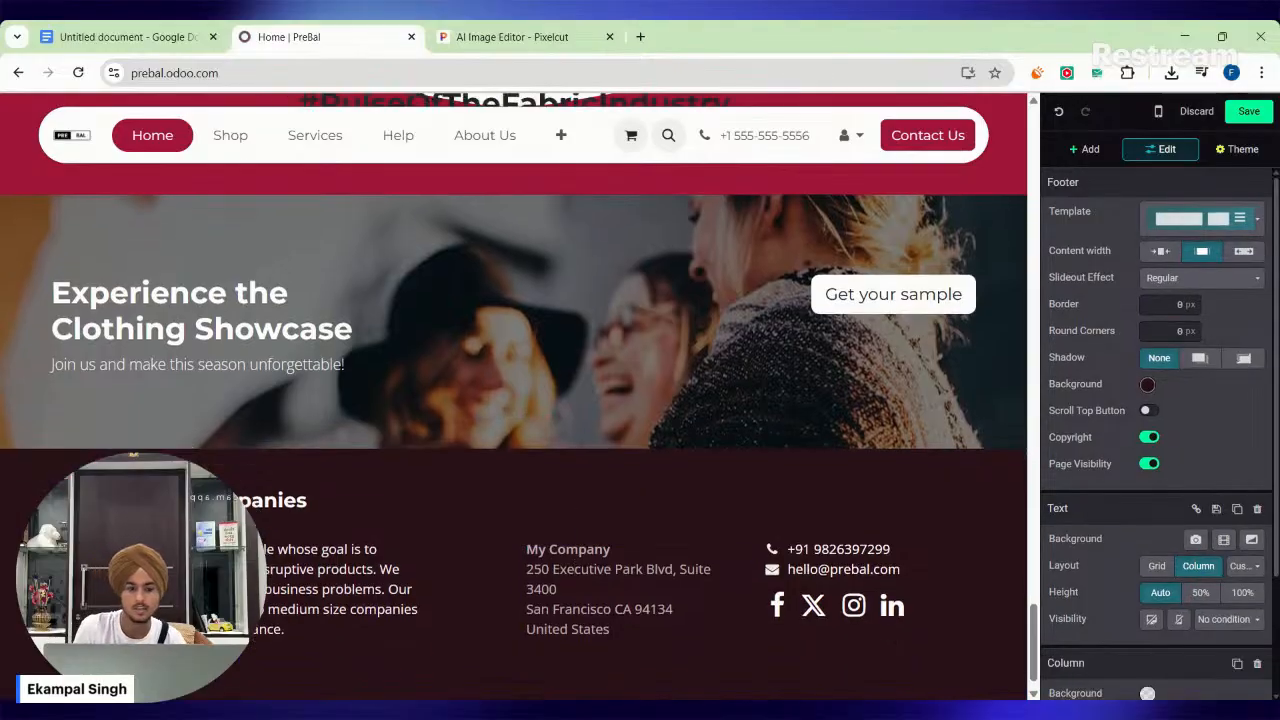
click(610, 603)
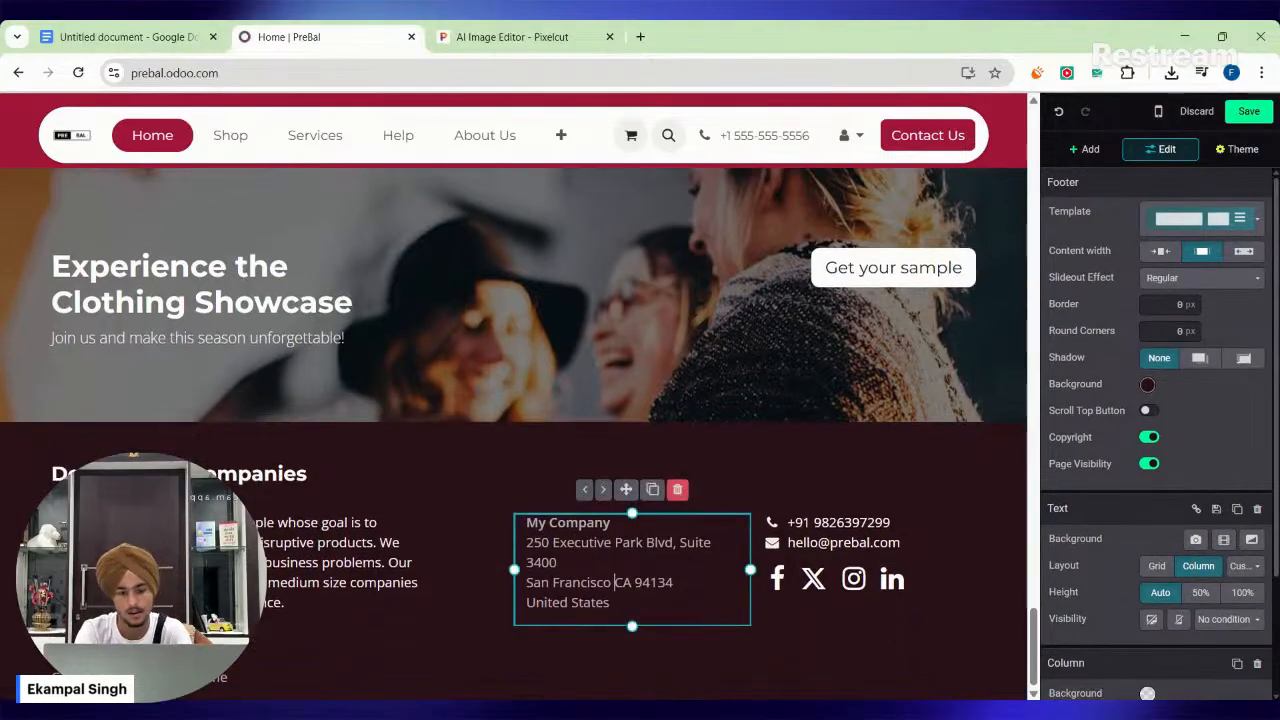
key(Up)
key(BackSpace)
key(BackSpace)
key(BackSpace)
key(BackSpace)
key(BackSpace)
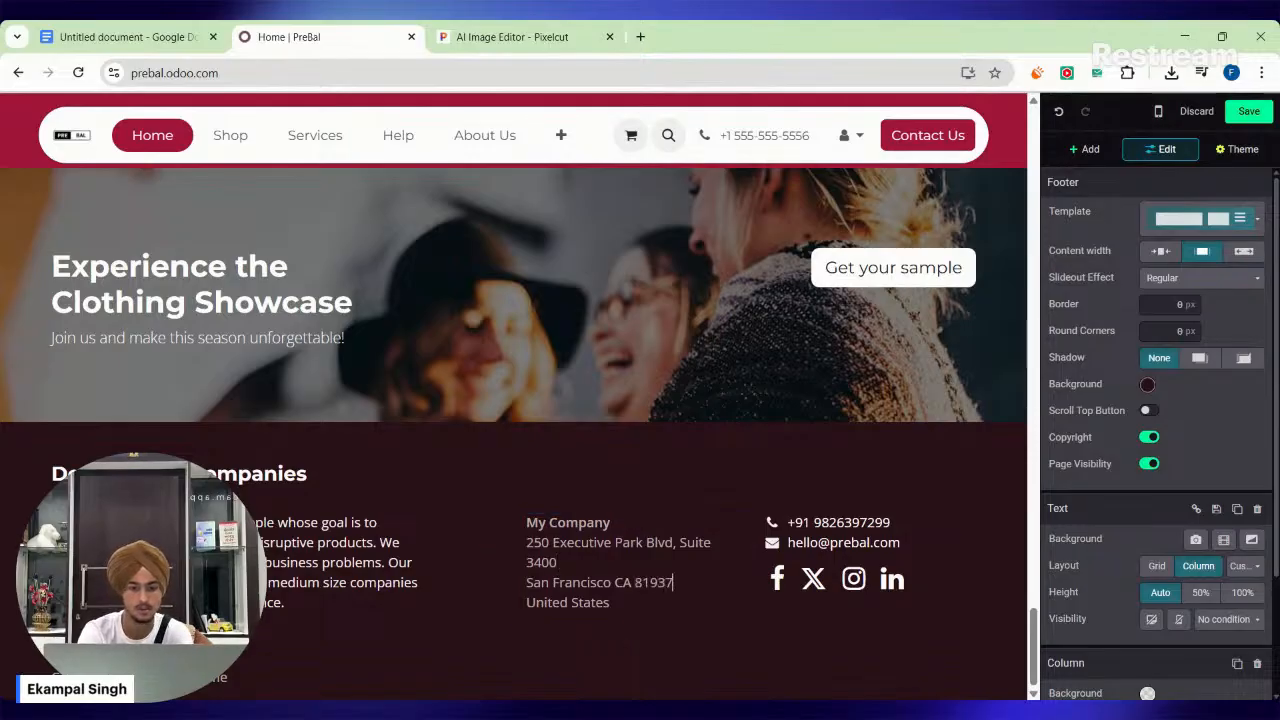
click(549, 543)
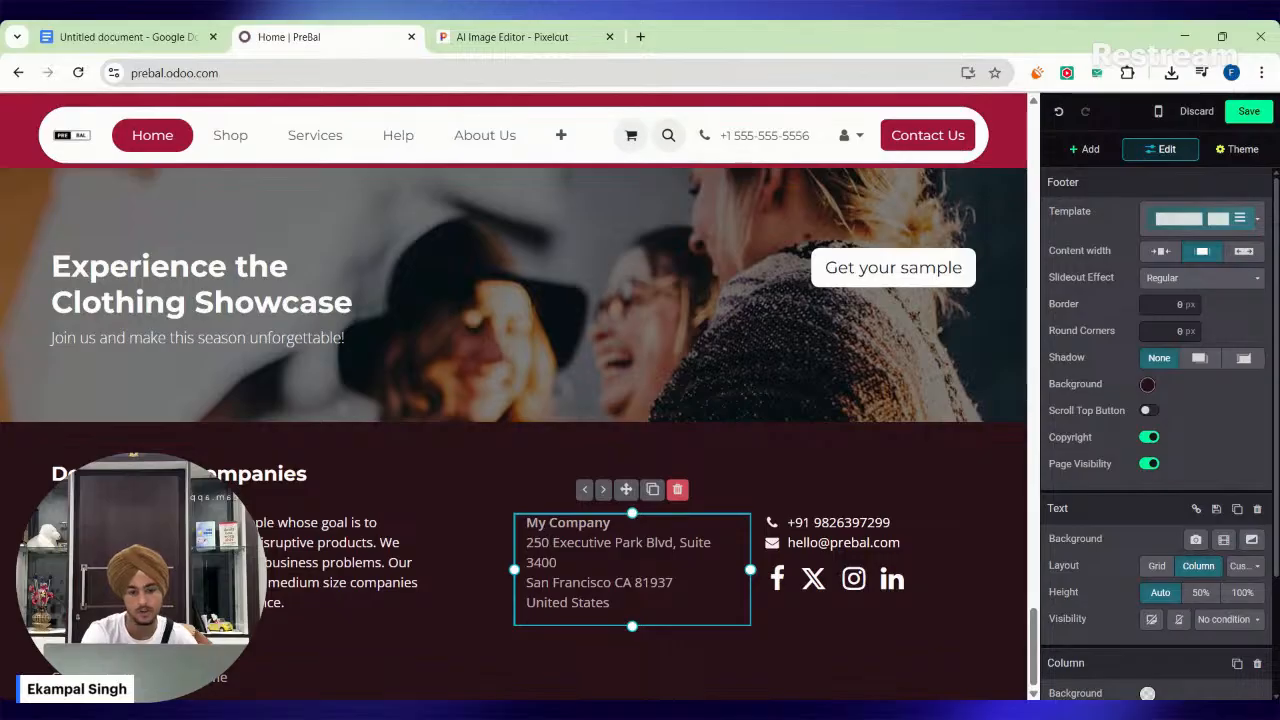
key(BackSpace)
text(21)
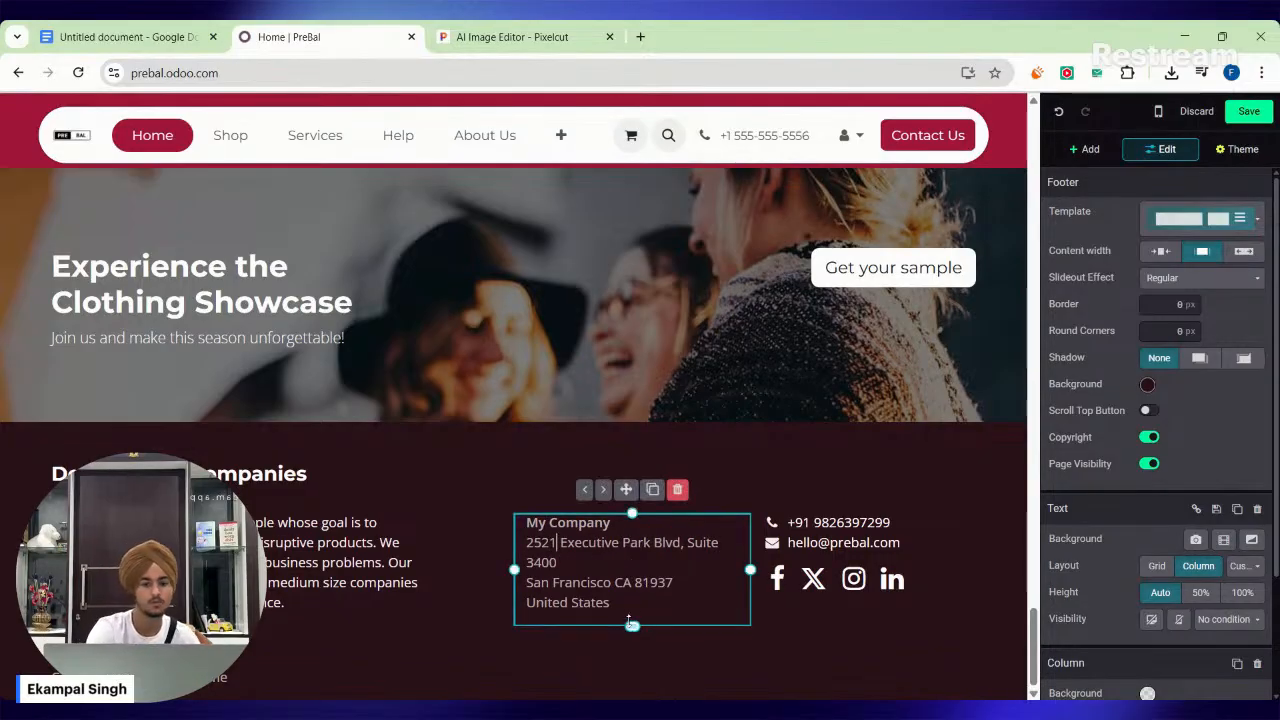
Delete the text at the end of the footer's copyright line.
click(690, 667)
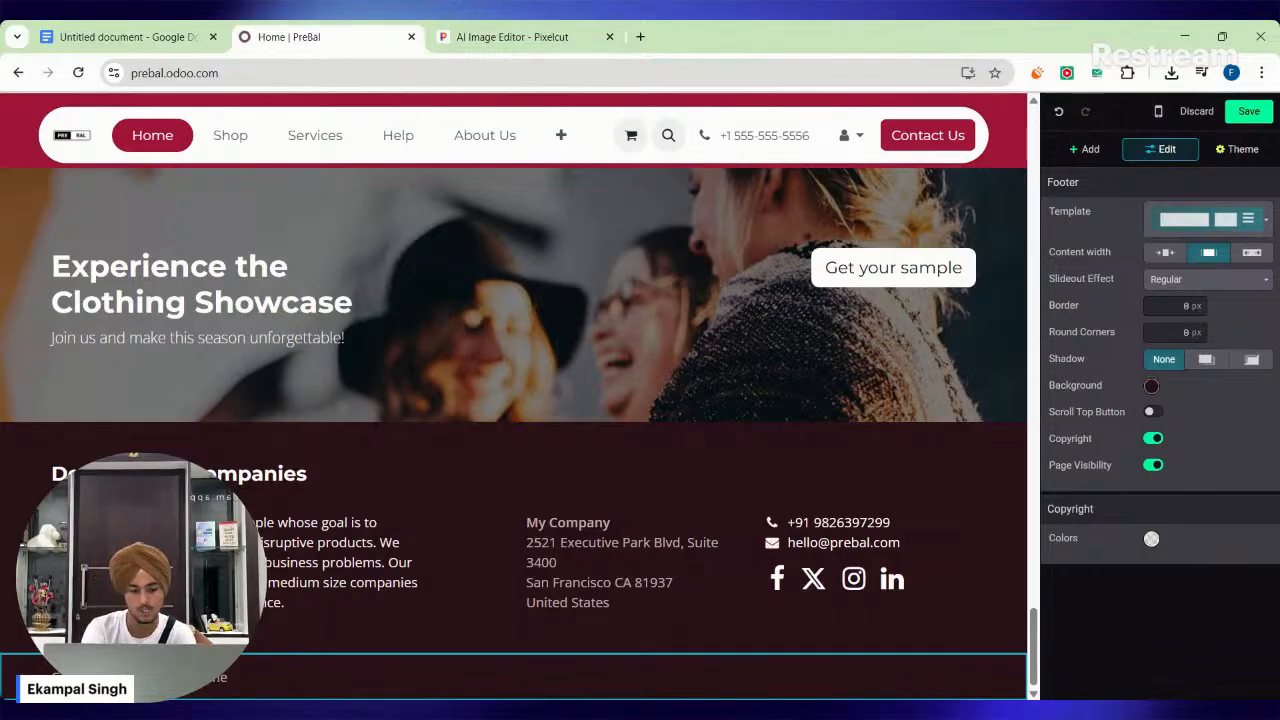
key(BackSpace)
key(BackSpace)
key(BackSpace)
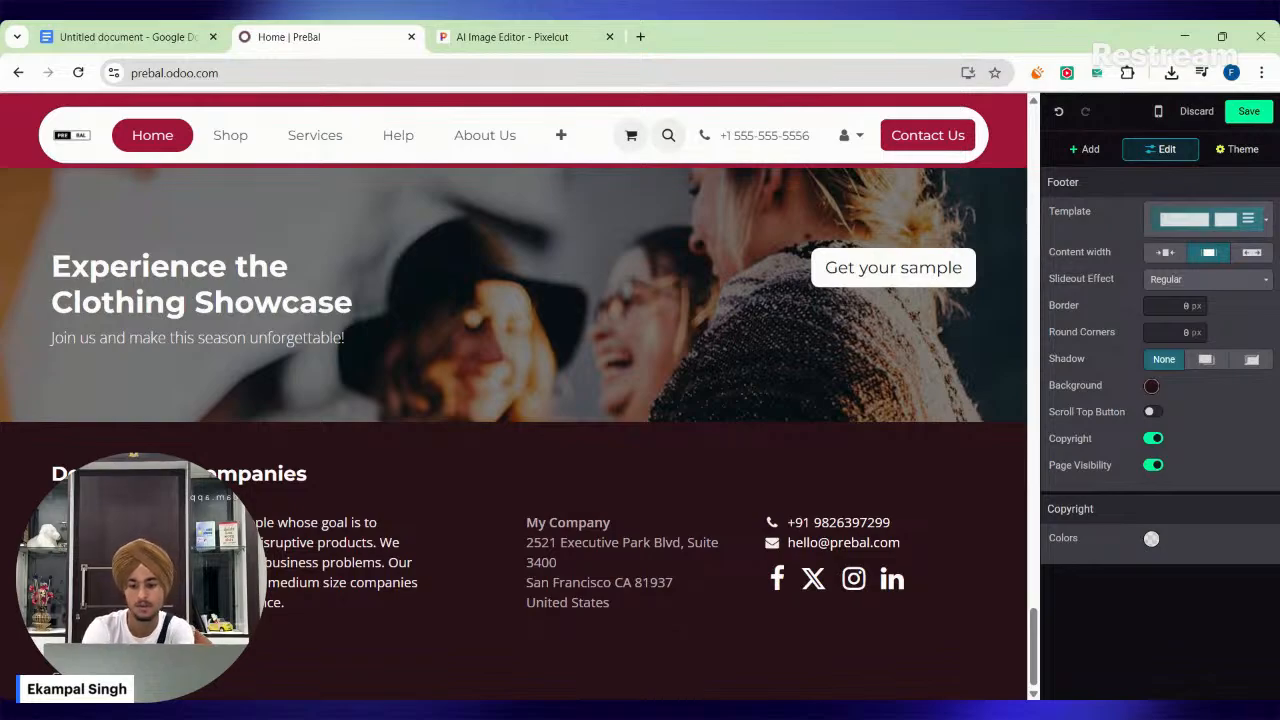
scroll(515, 396, up, 5)
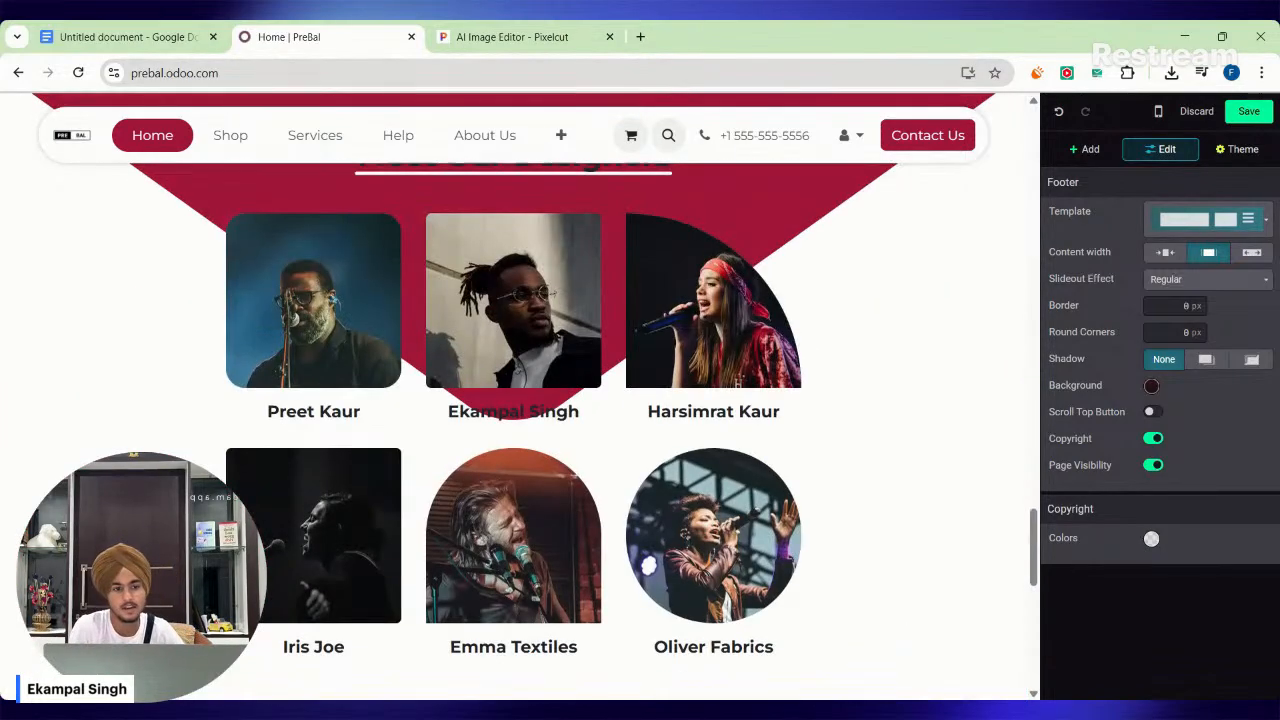
Replace the header's contact phone number with a new one using the +91 country code, with a space splitting its digits into two groups.
scroll(515, 396, up, 15)
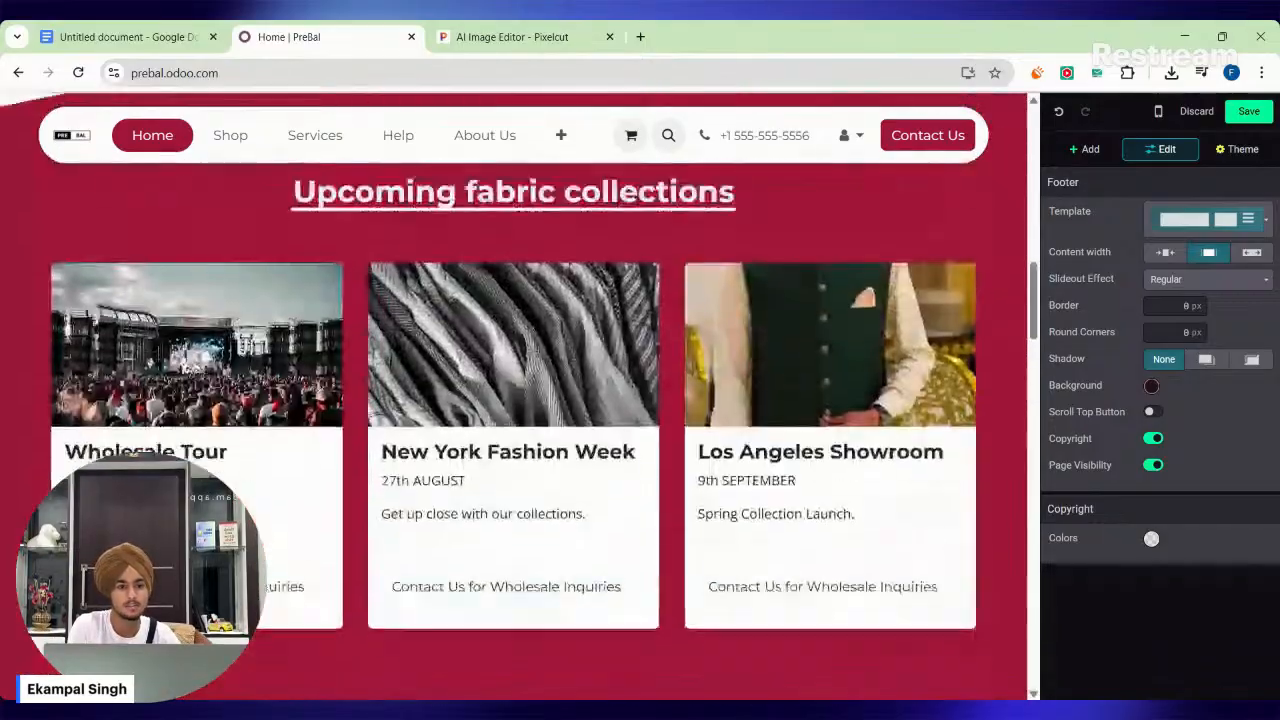
click(790, 135)
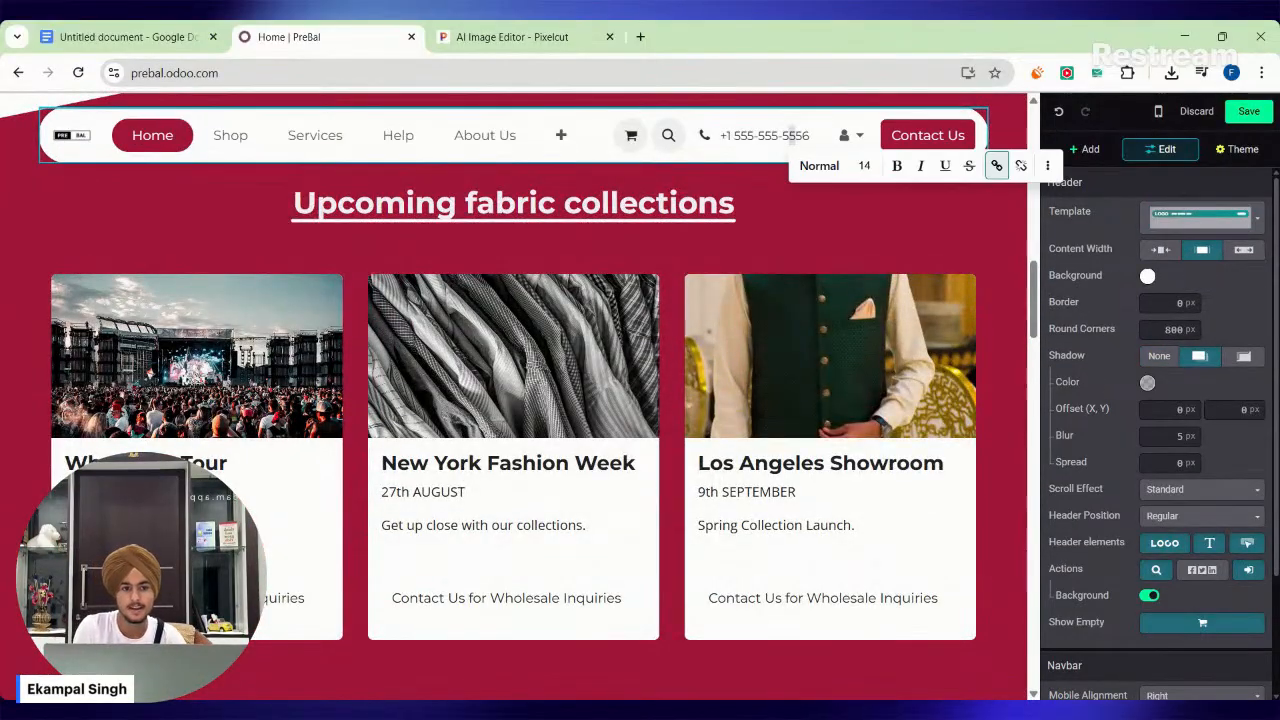
key(BackSpace)
key(BackSpace)
key(BackSpace)
key(BackSpace)
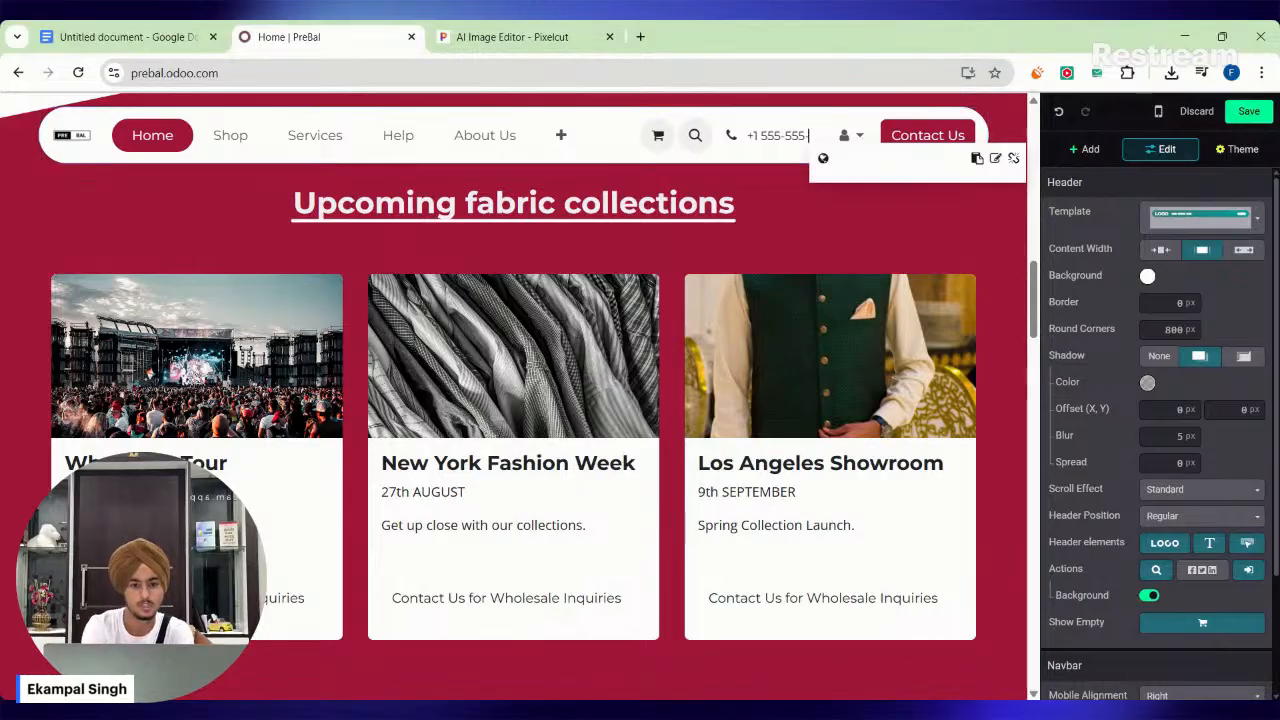
key(BackSpace)
key(BackSpace)
key(BackSpace)
key(BackSpace)
key(BackSpace)
key(BackSpace)
key(BackSpace)
key(BackSpace)
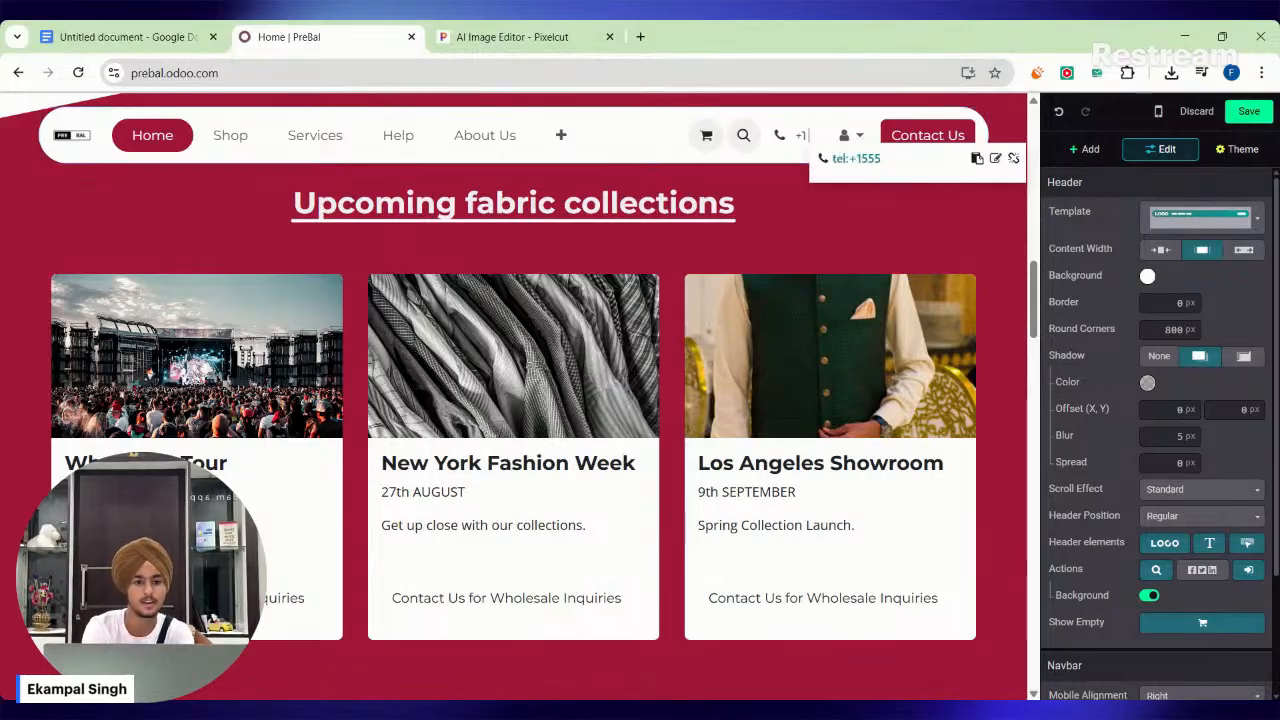
key(BackSpace)
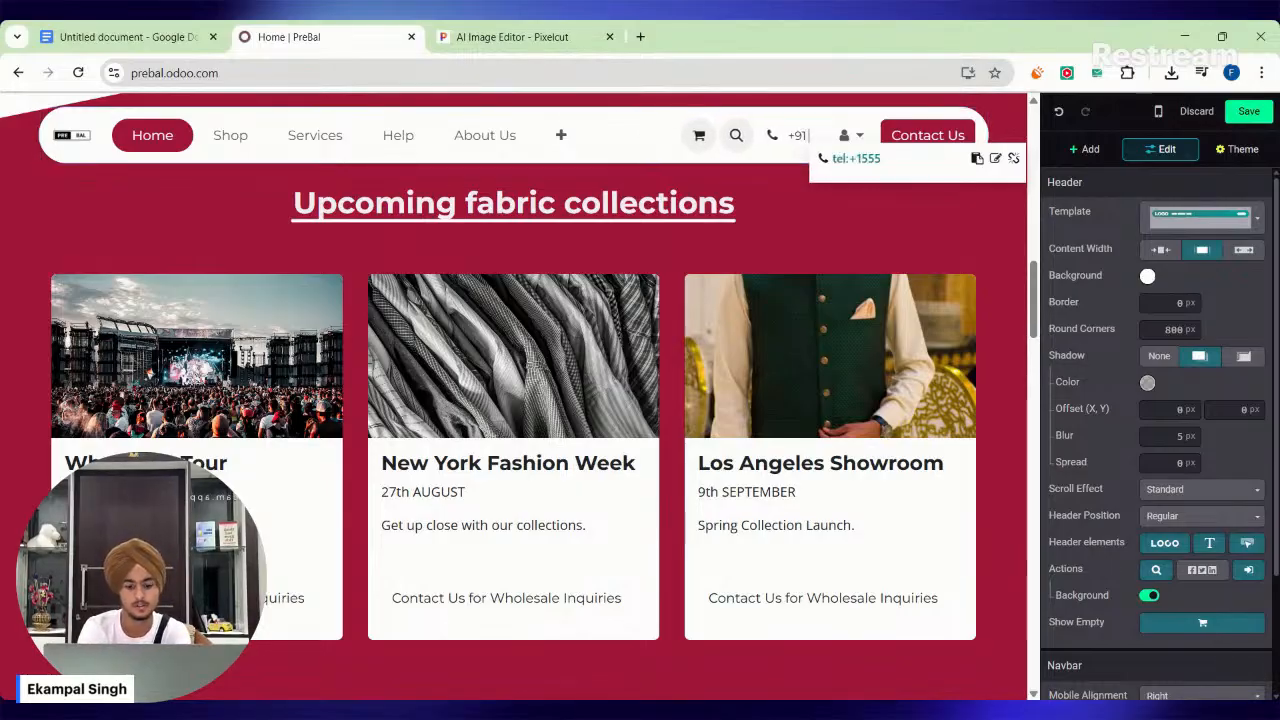
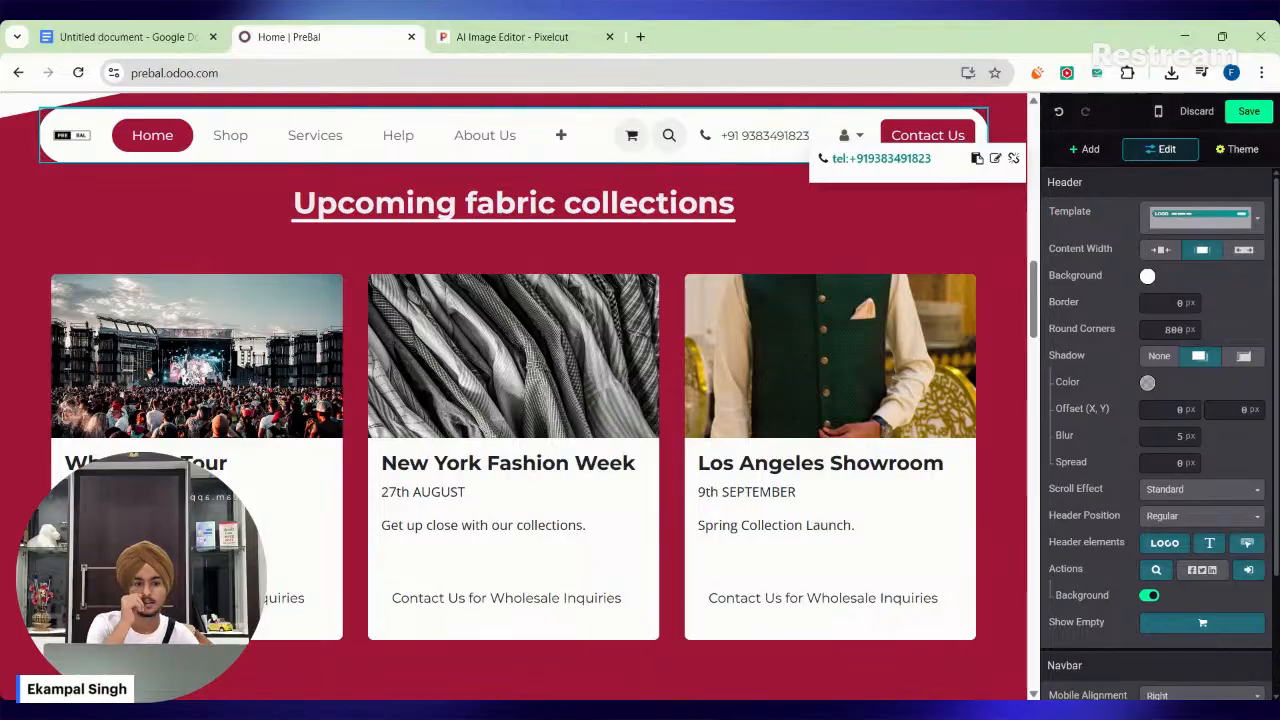
click(775, 135)
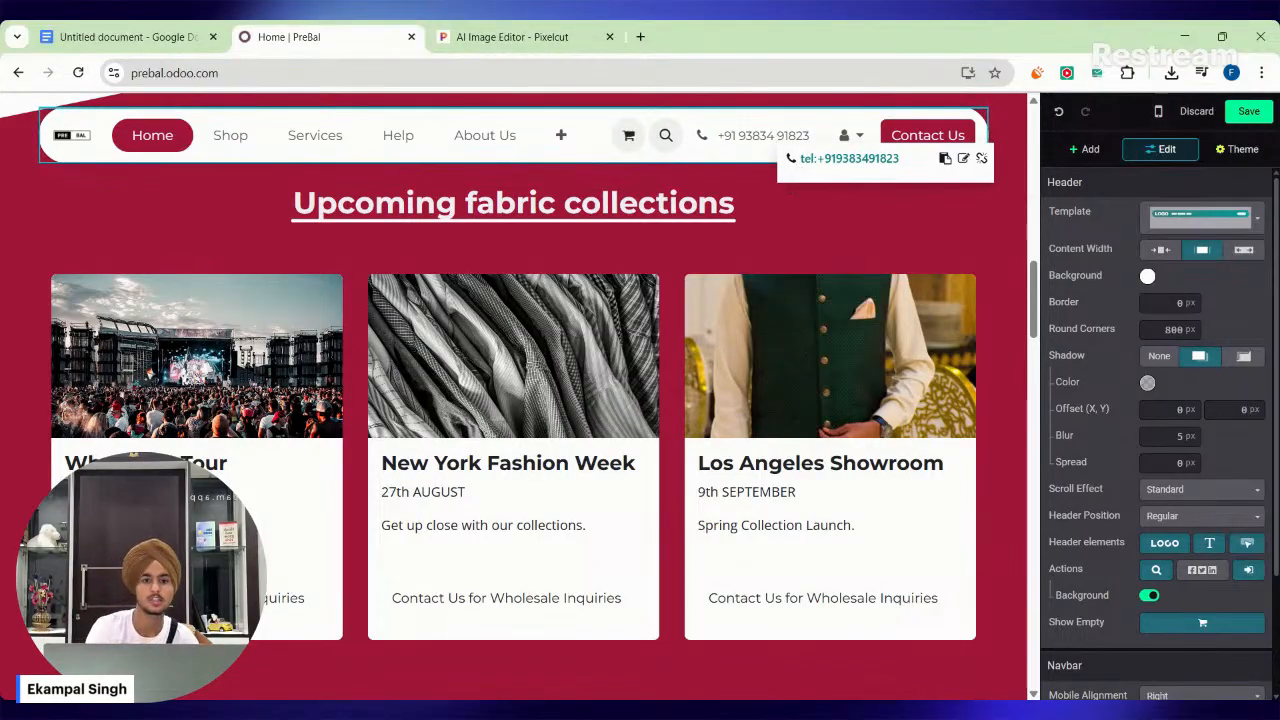
Save the edits made to the home page, header and footer.
scroll(628, 140, down, 1)
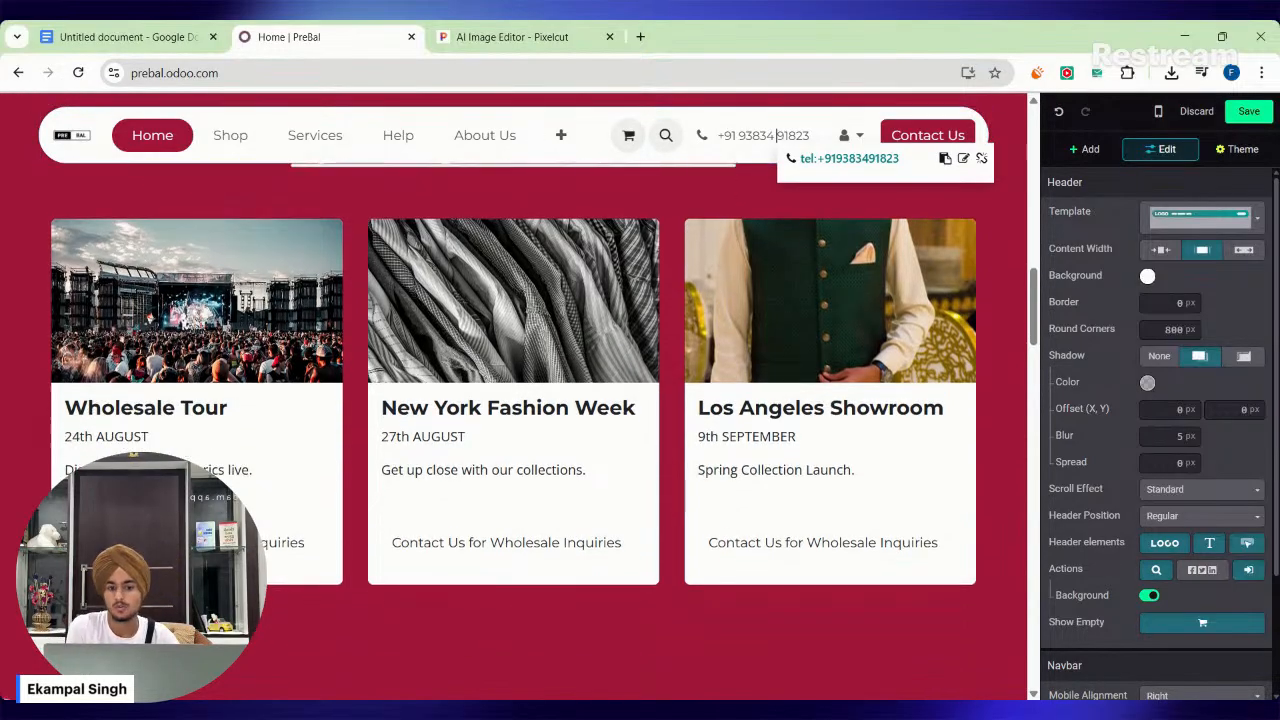
scroll(515, 400, up, 10)
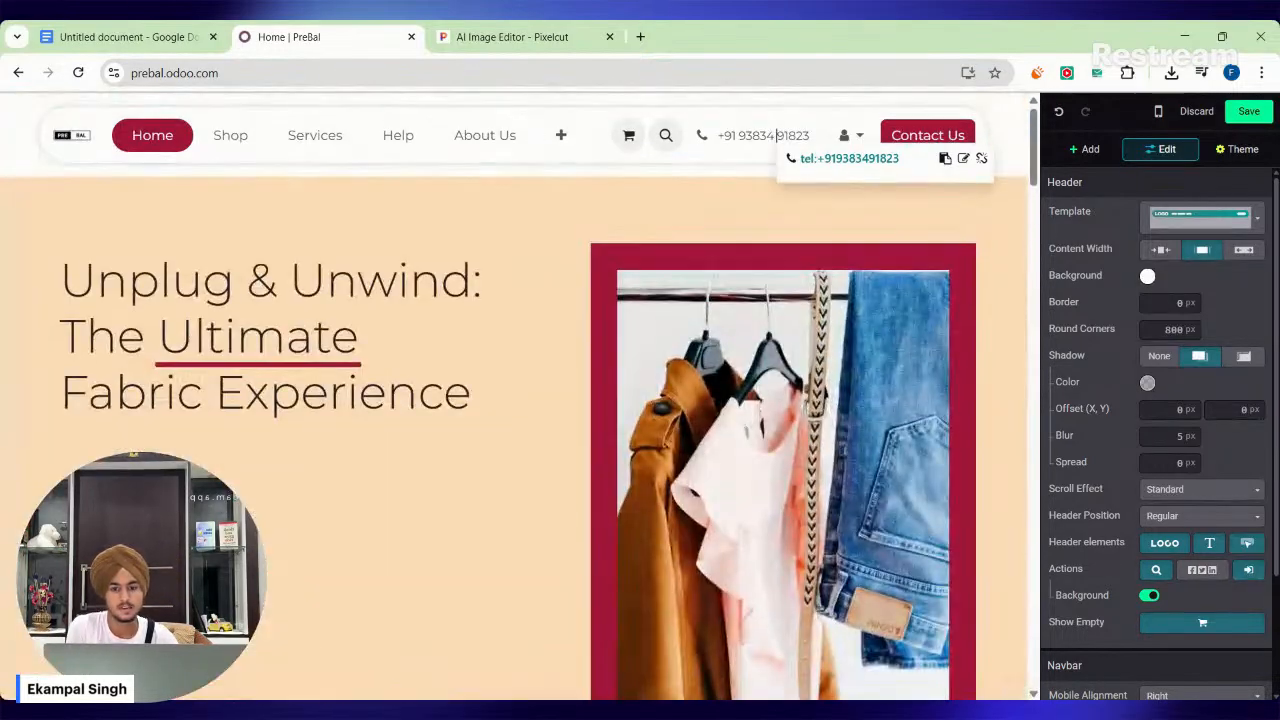
click(1247, 112)
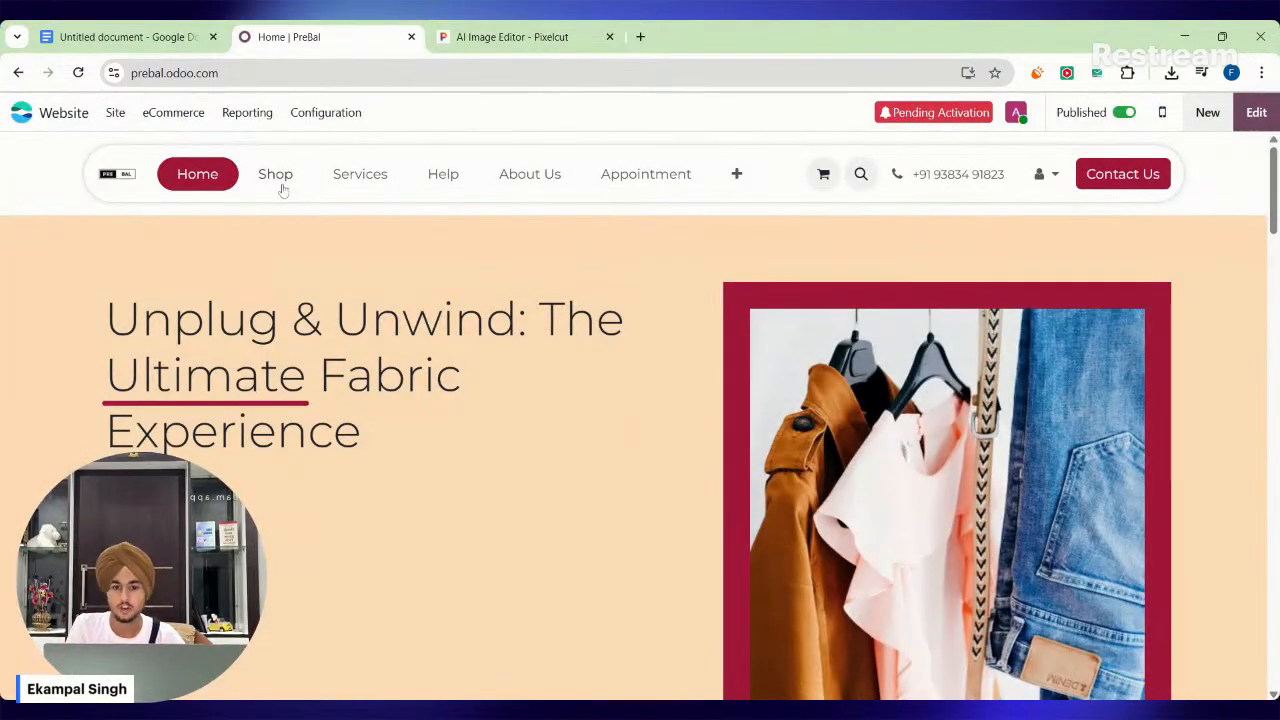
Open the website's Shop page and look over its categories and product listing.
click(276, 176)
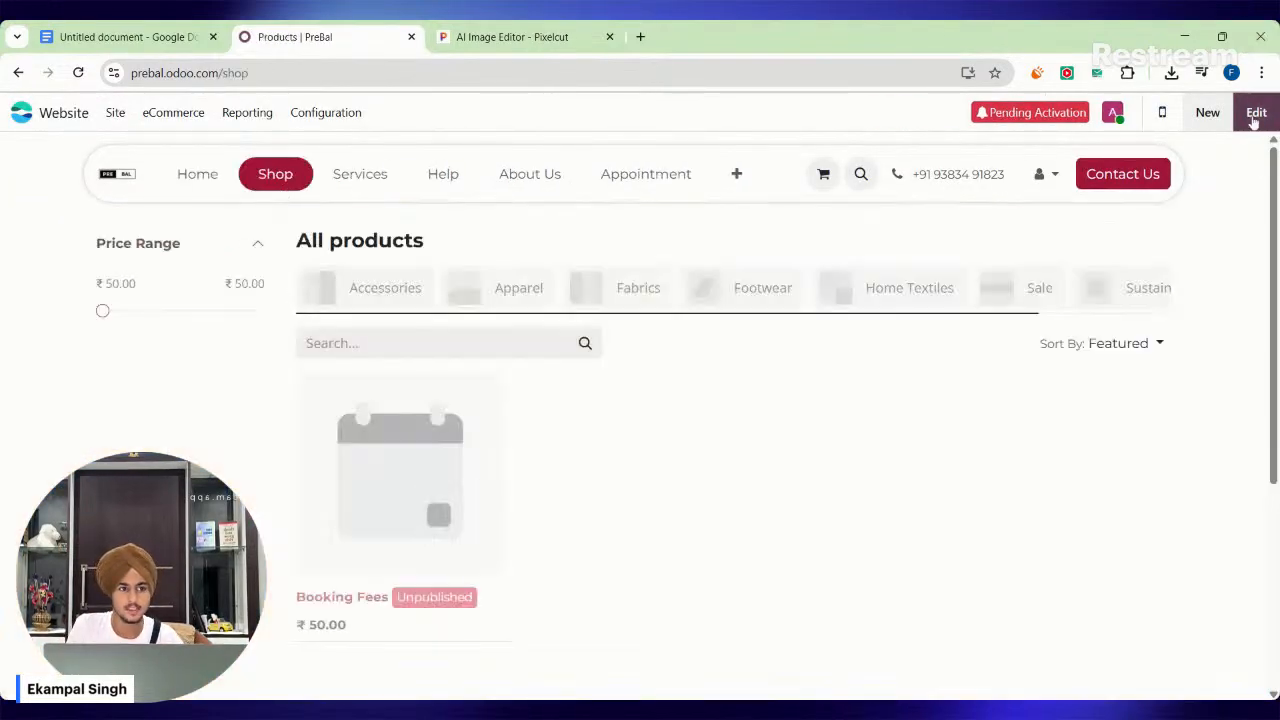
scroll(600, 410, down, 1)
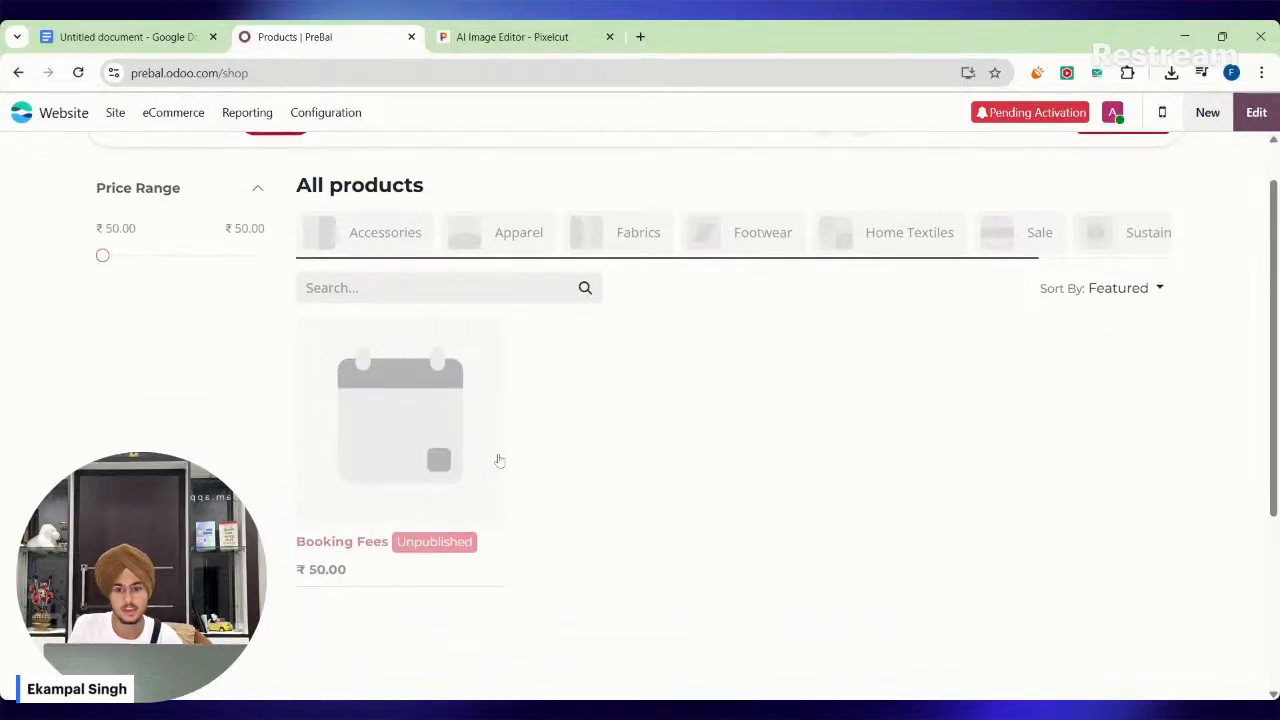
scroll(499, 460, down, 2)
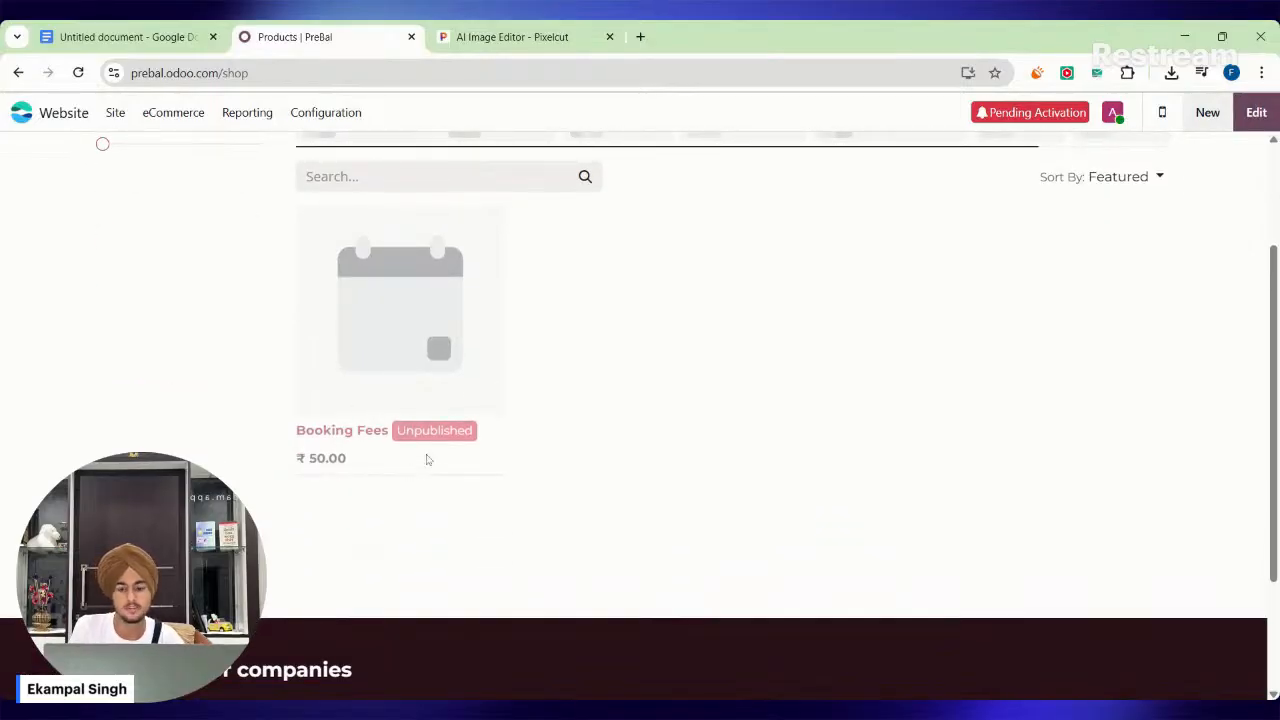
scroll(391, 398, up, 3)
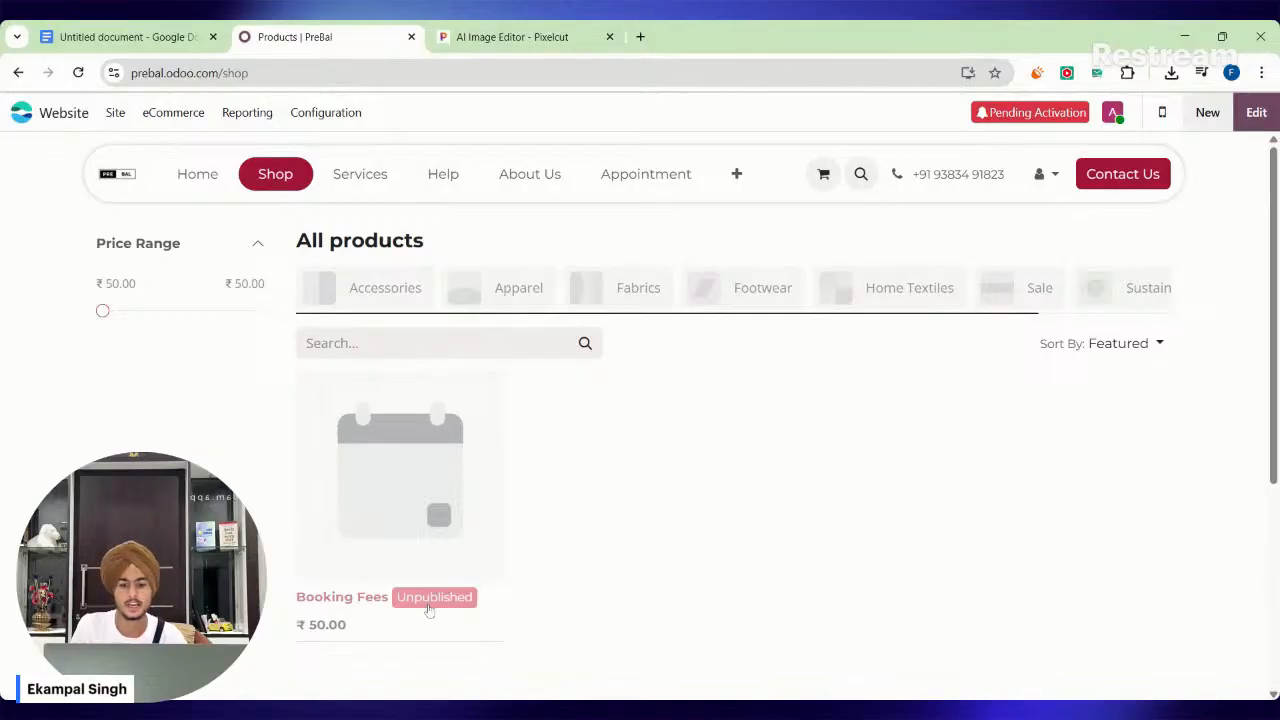
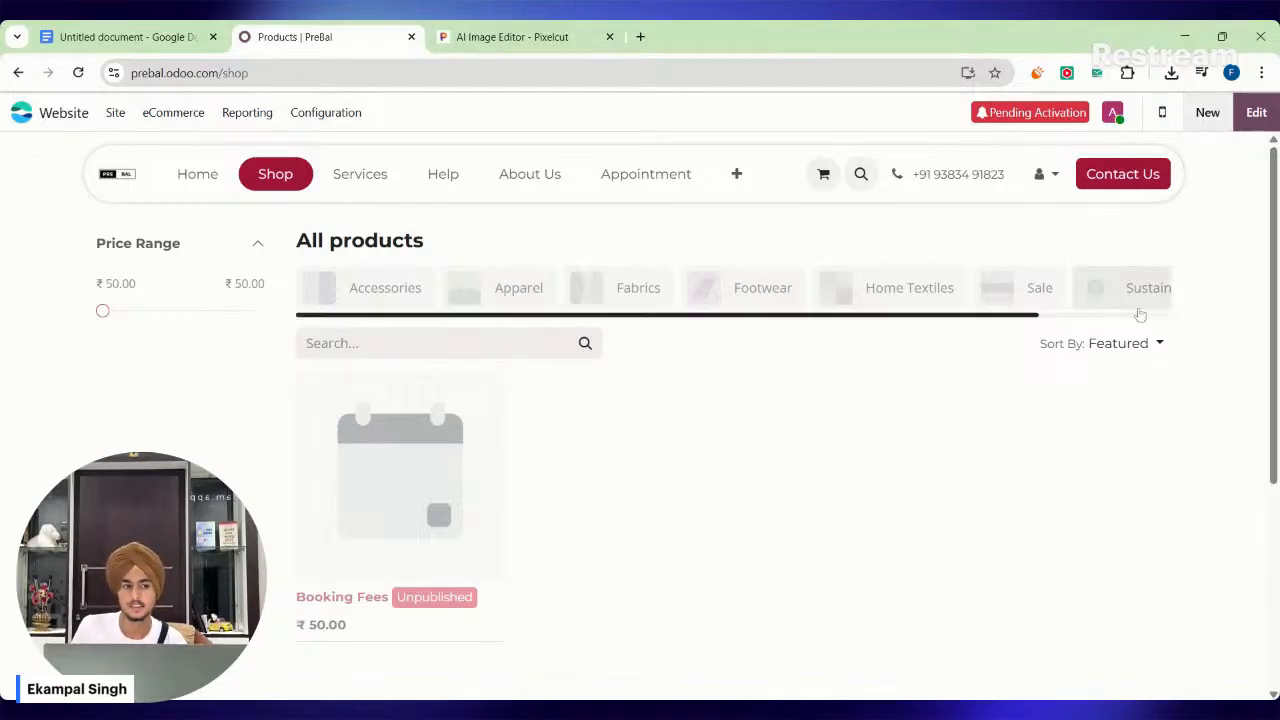
Start a new product for the website's shop and open Amazon.in in a new browser tab.
click(1210, 114)
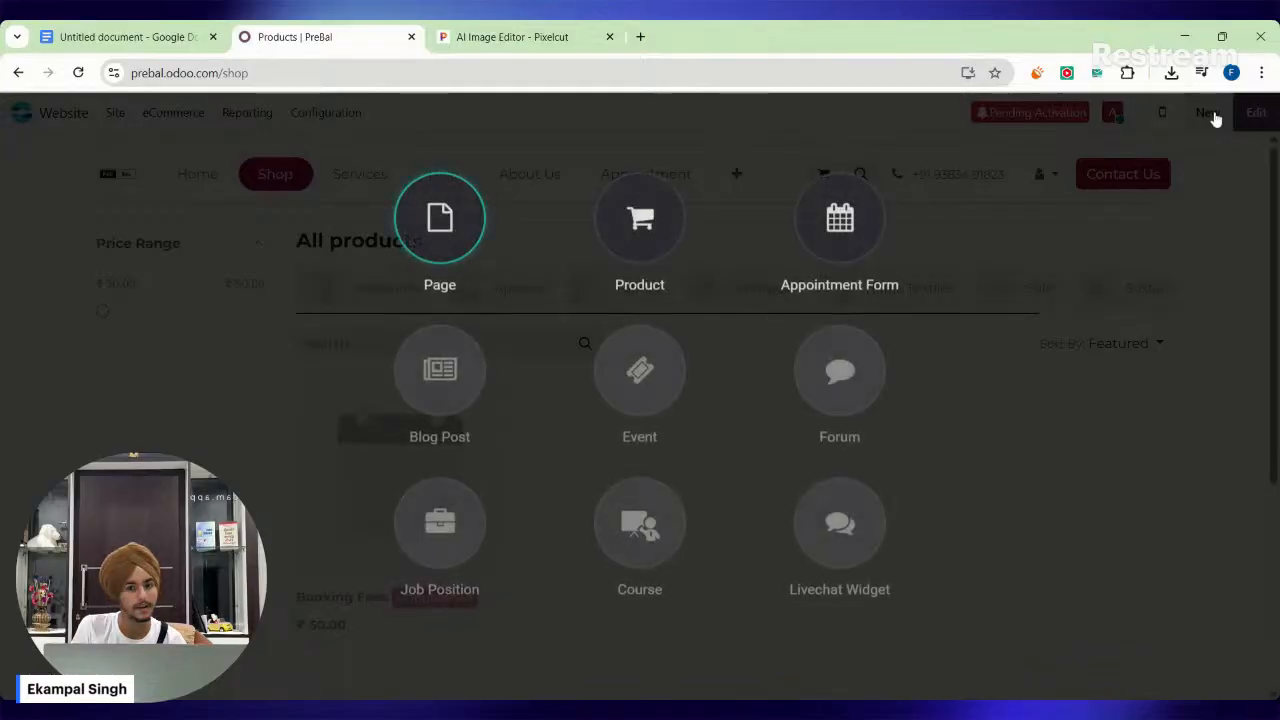
click(640, 220)
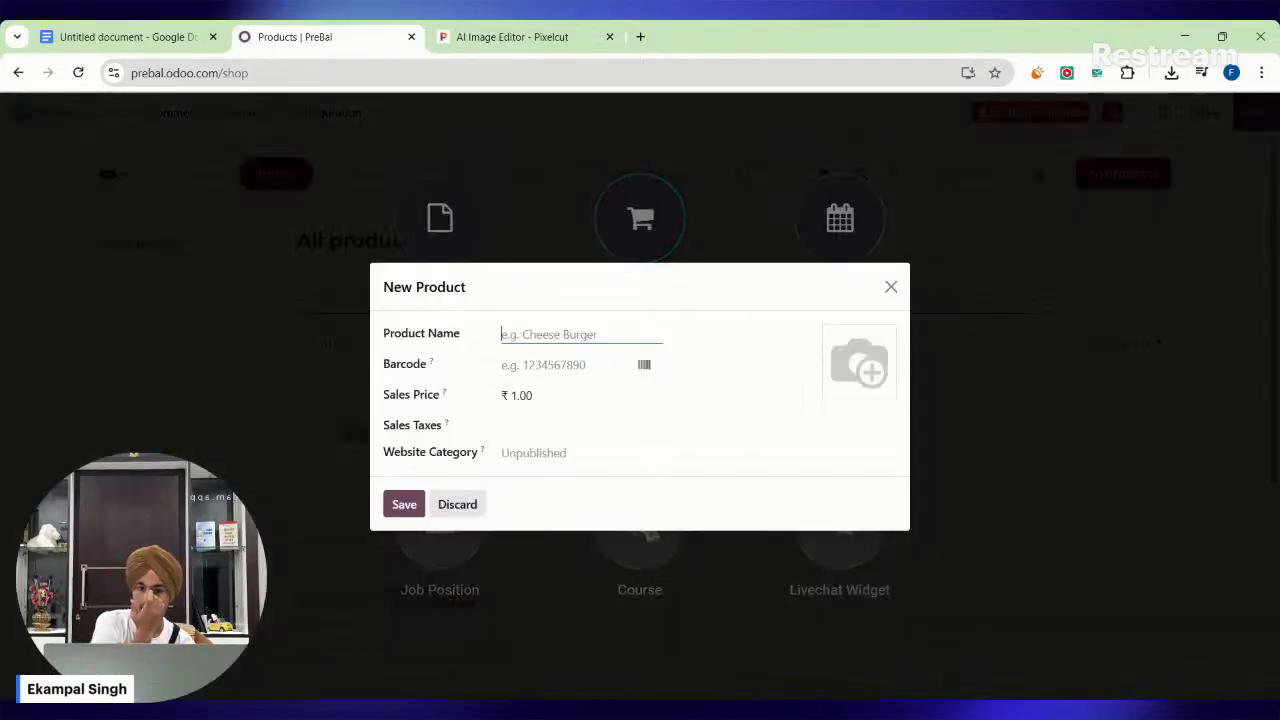
click(644, 40)
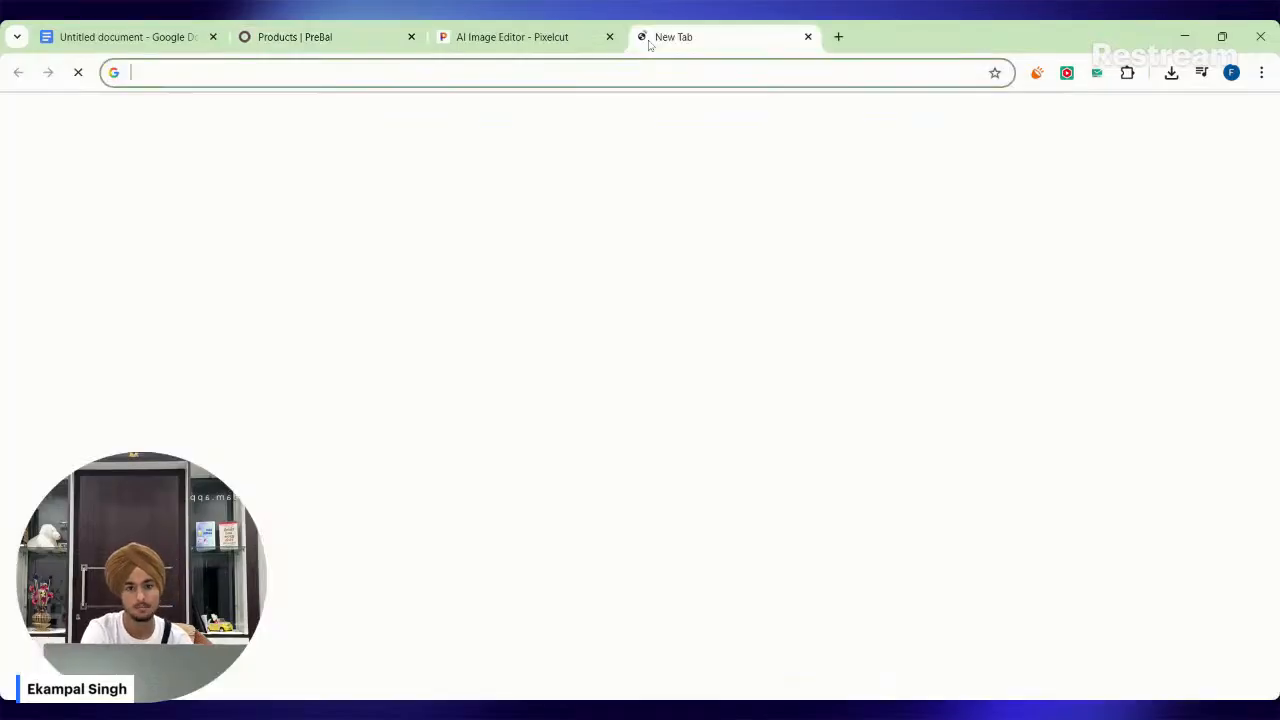
text(Amazon.in)
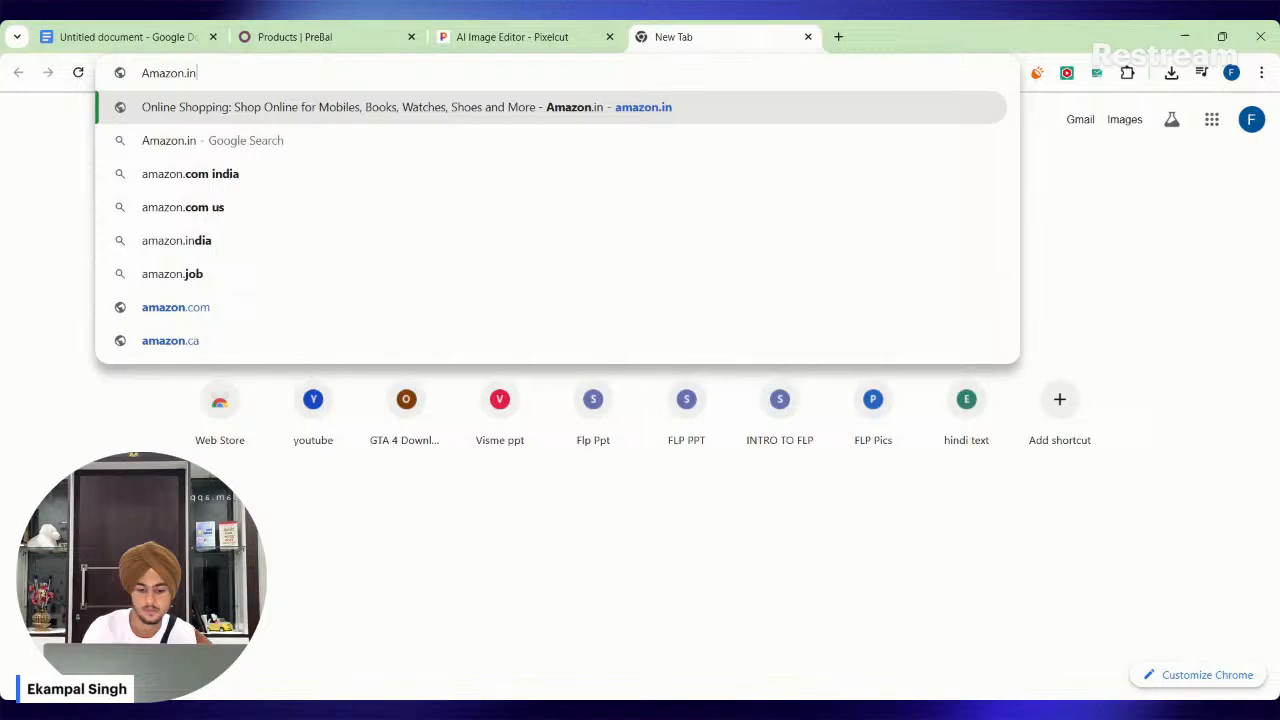
key(Return)
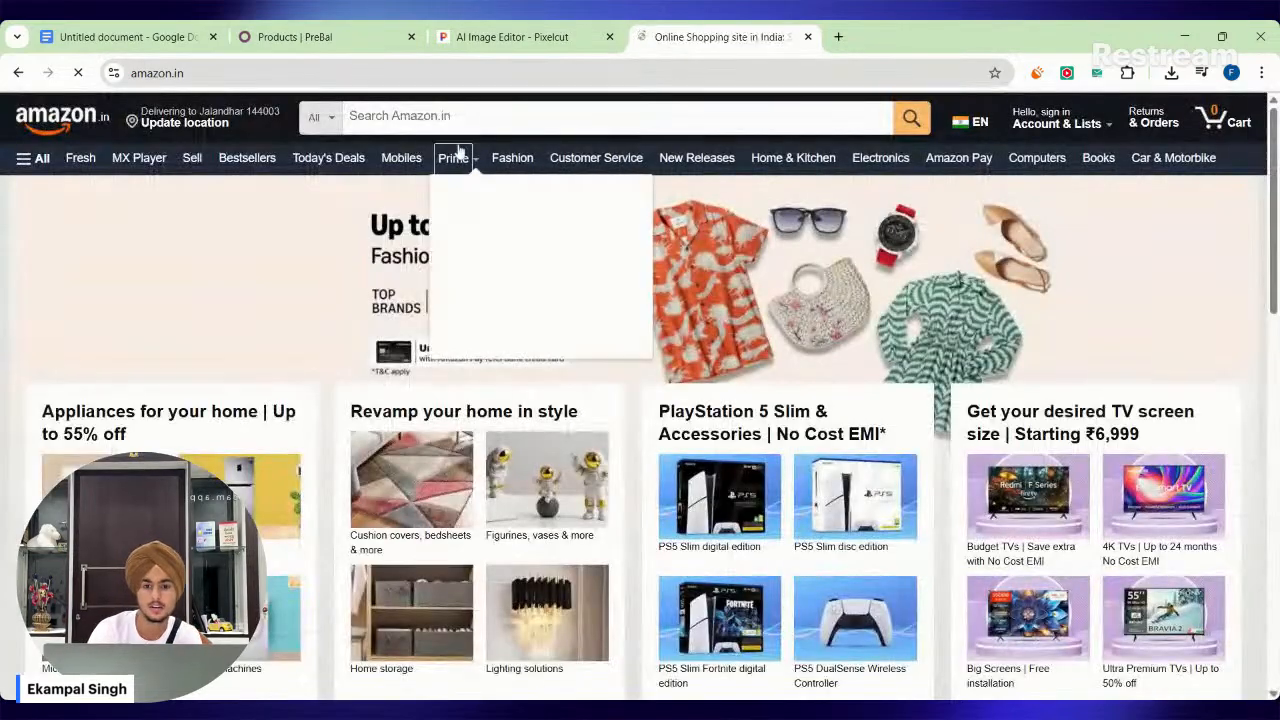
Search Amazon for "T shirt" and open the product page of the yellow EXCELLO Men's 100% Pure Cotton T-Shirt.
mouse_move(457, 155)
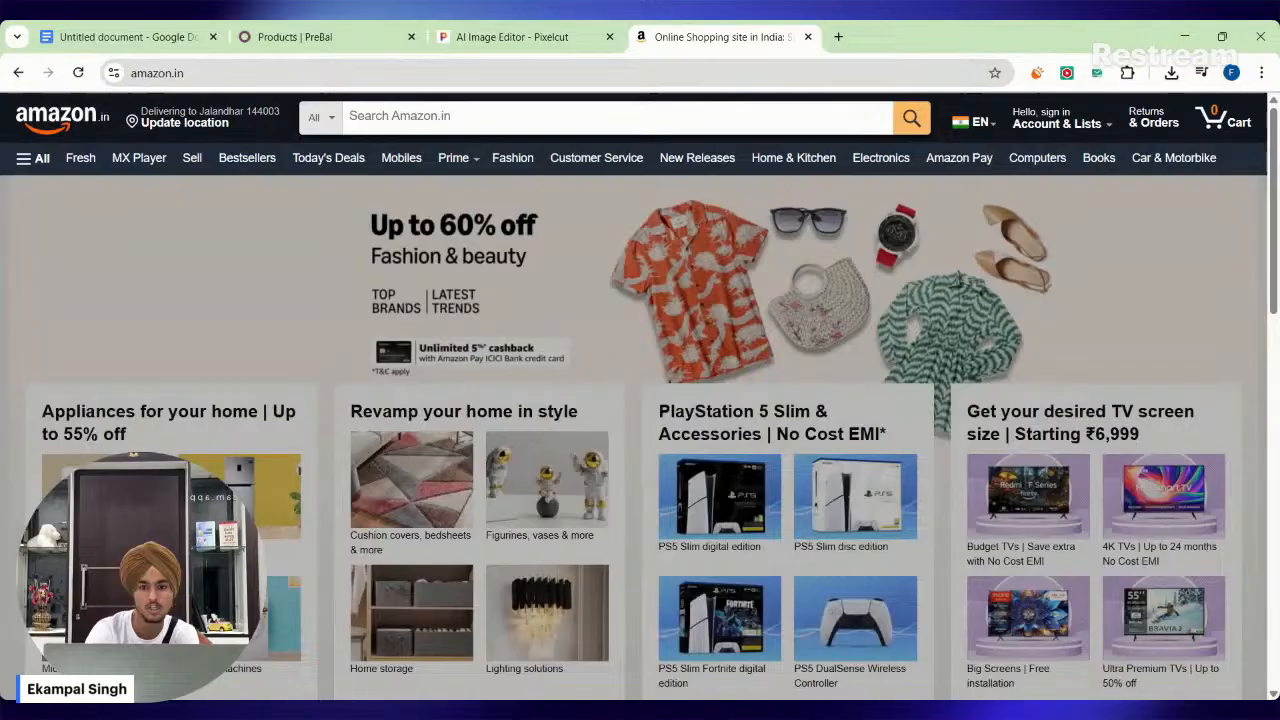
click(560, 116)
text(T shir)
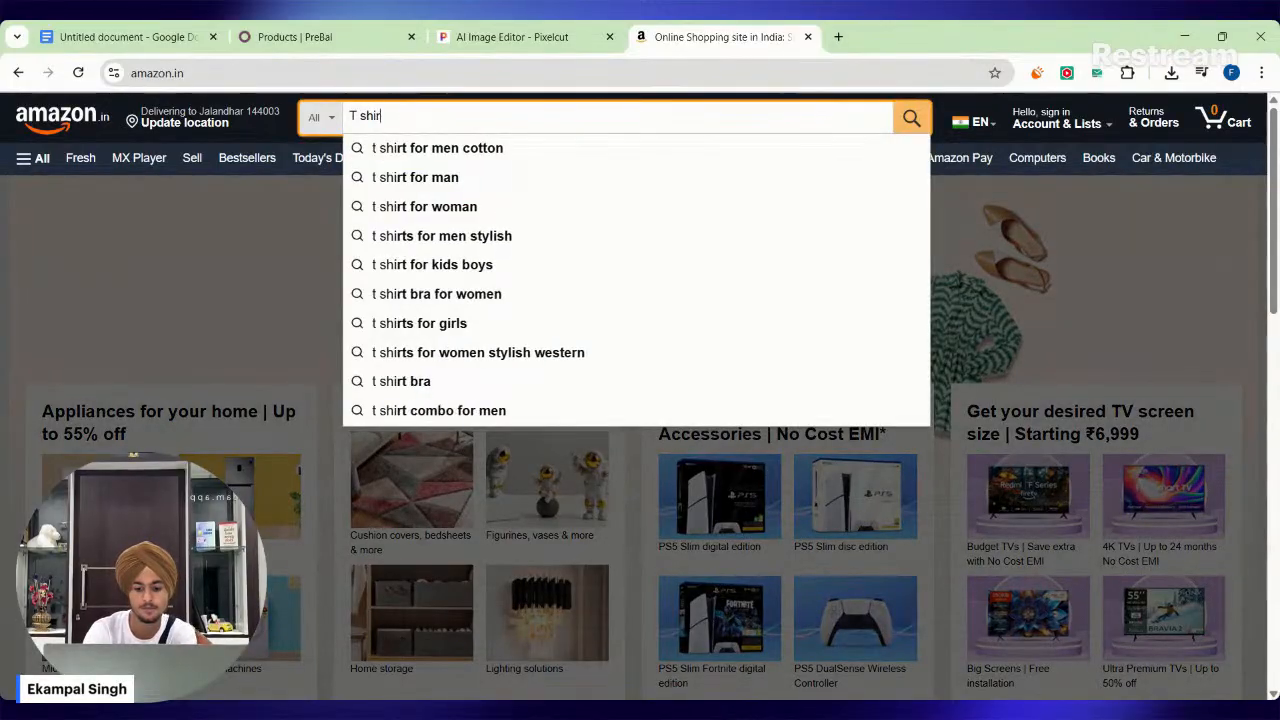
text(t)
key(Return)
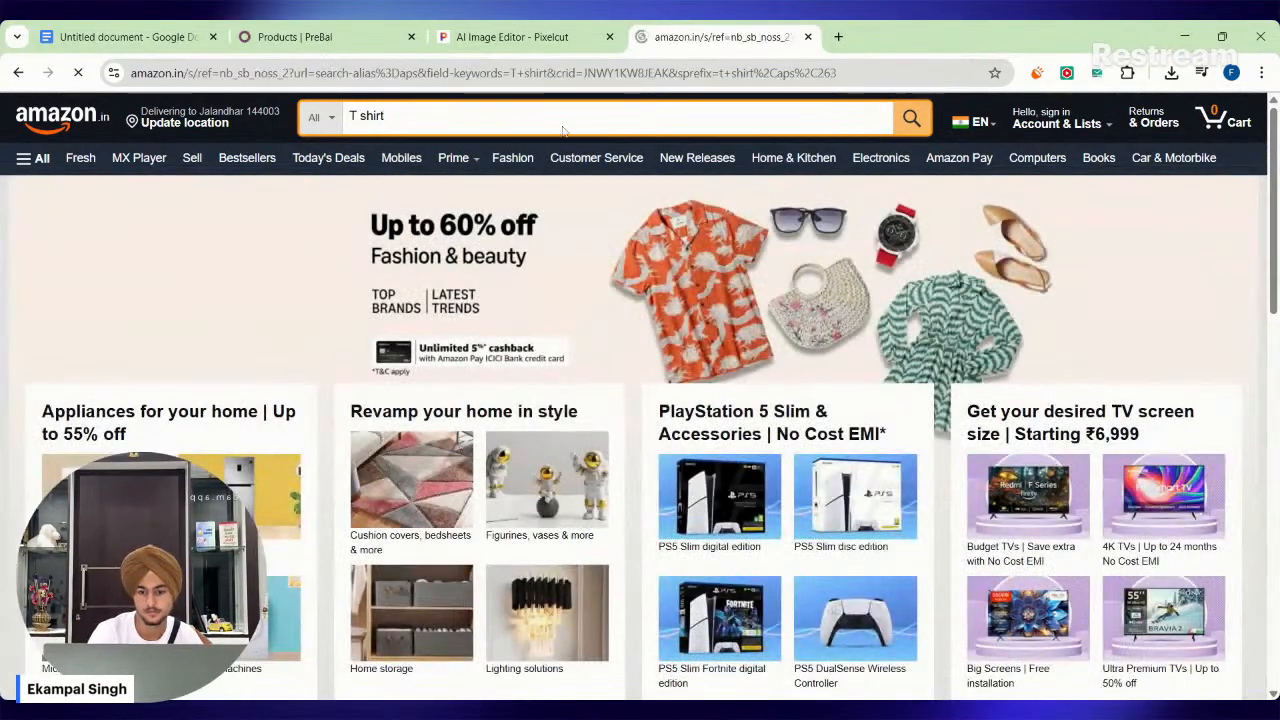
scroll(563, 131, down, 10)
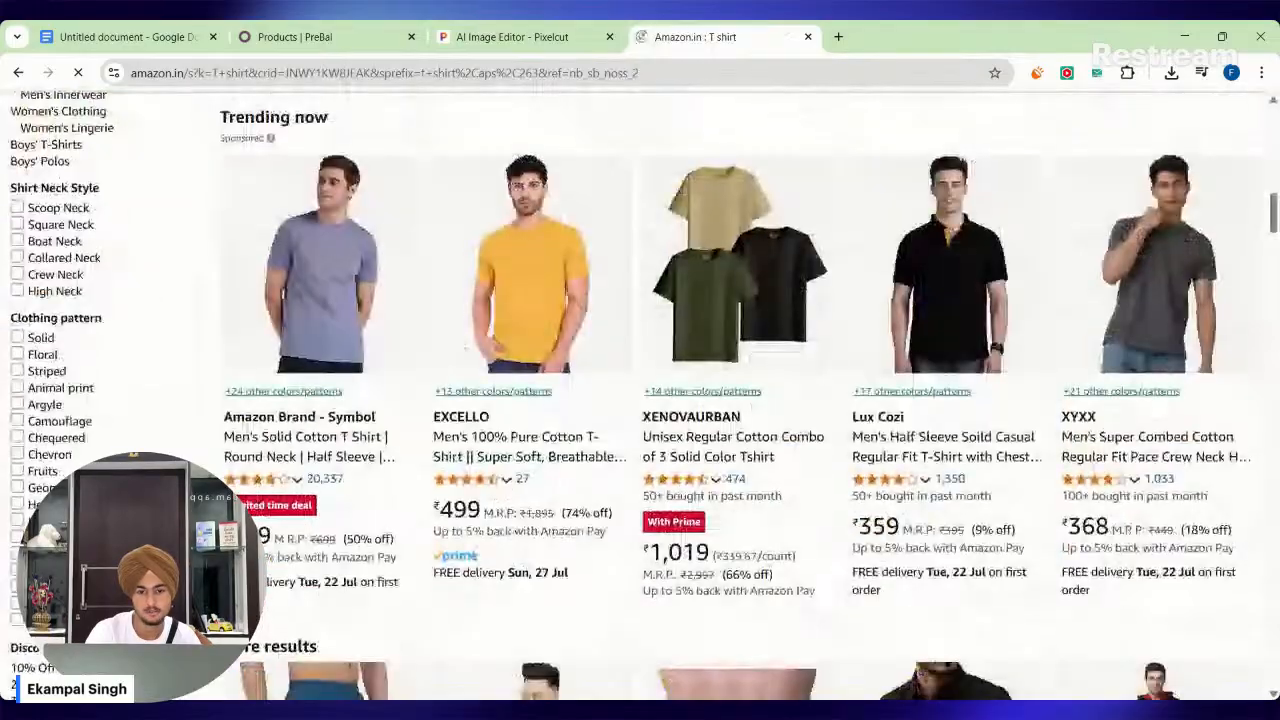
scroll(497, 352, down, 3)
scroll(497, 352, up, 3)
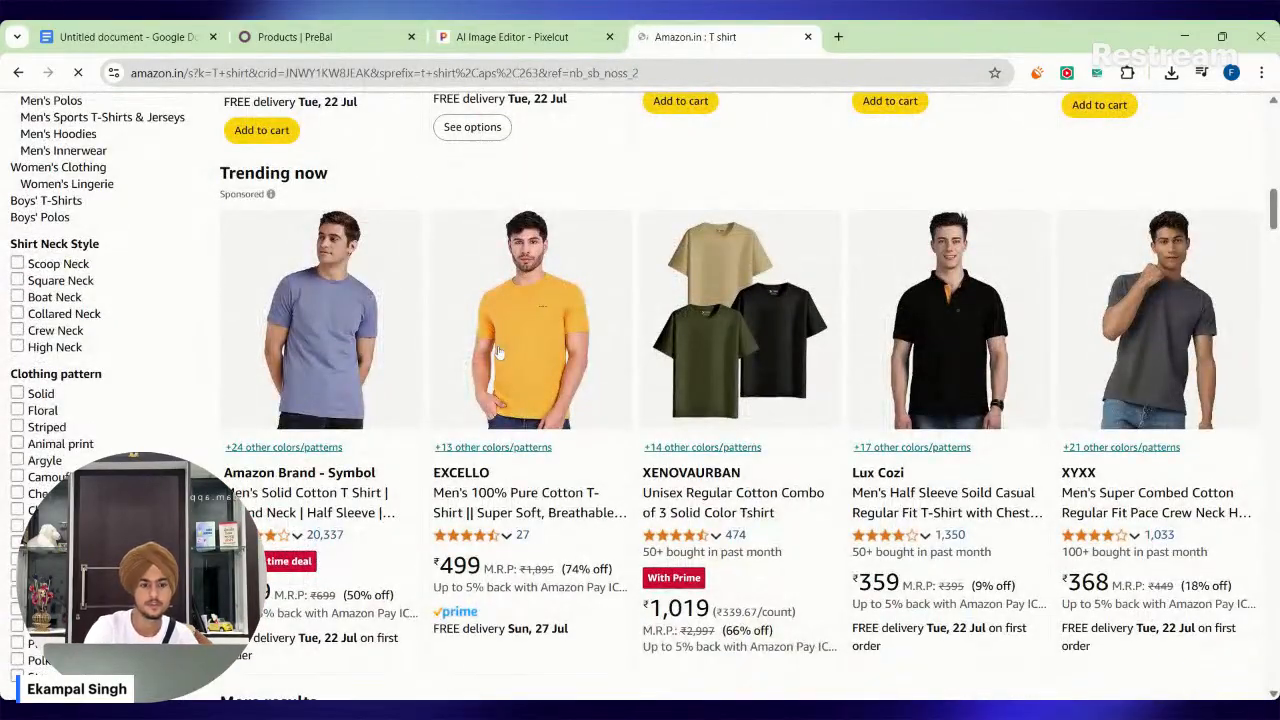
click(500, 352)
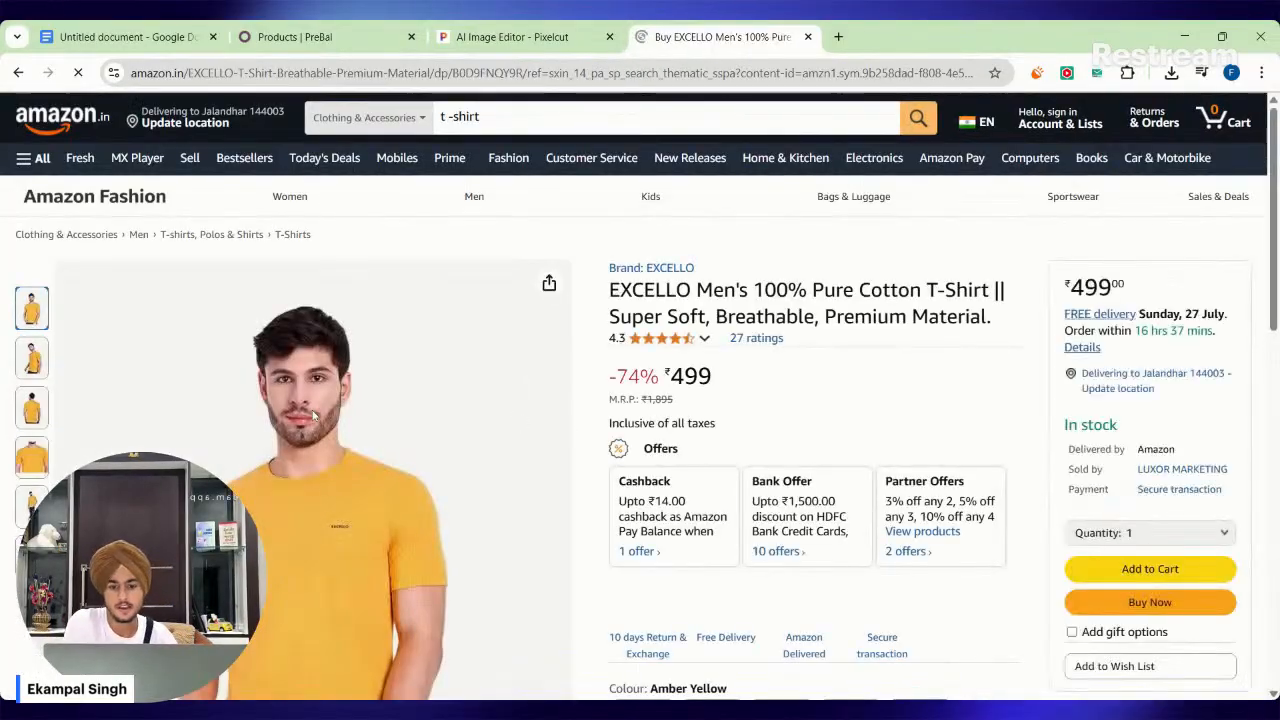
Copy the full EXCELLO T-shirt title from Amazon into the new Odoo product's name, ending with "Premium Material.".
scroll(313, 415, down, 3)
scroll(551, 360, up, 3)
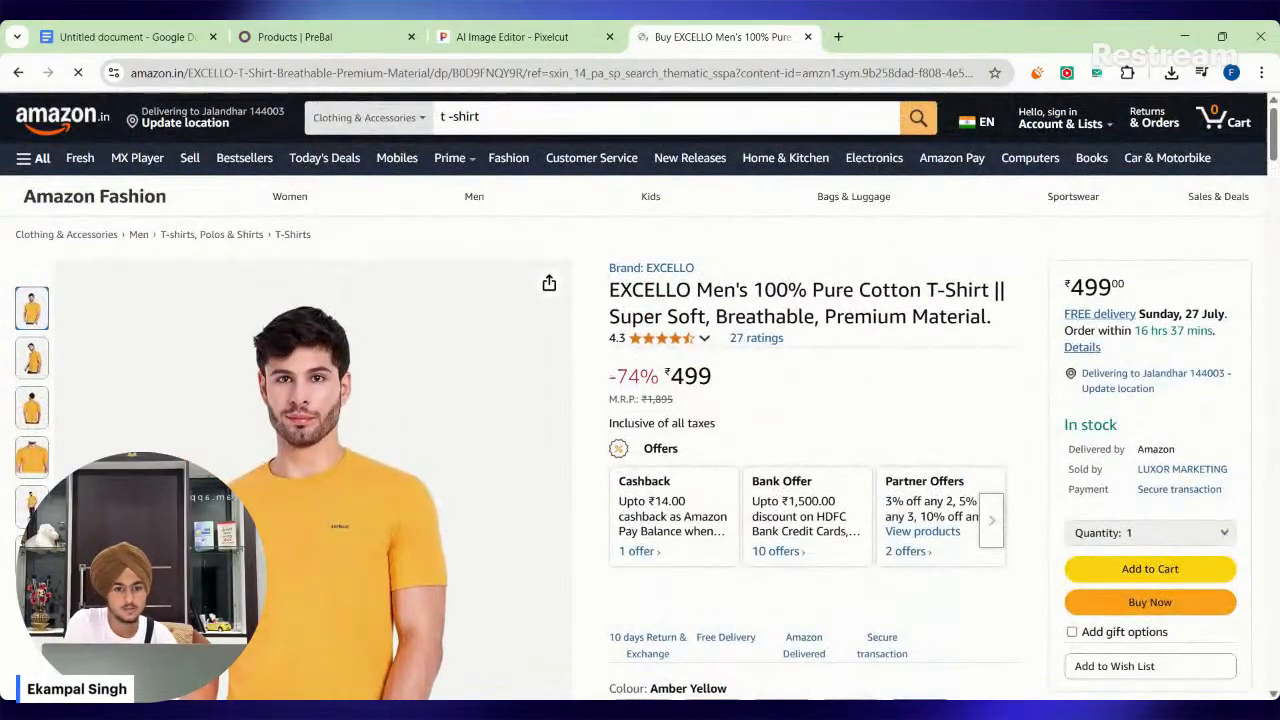
drag(609, 290, 1000, 319)
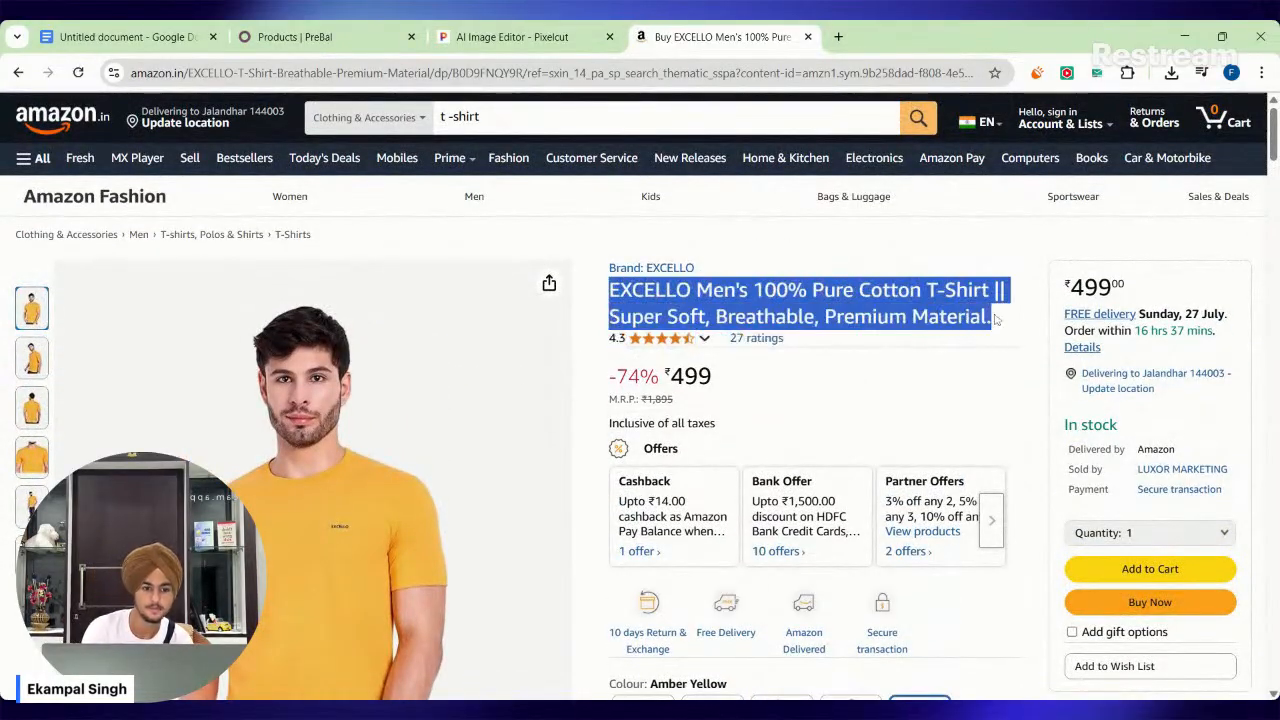
click(507, 27)
click(130, 33)
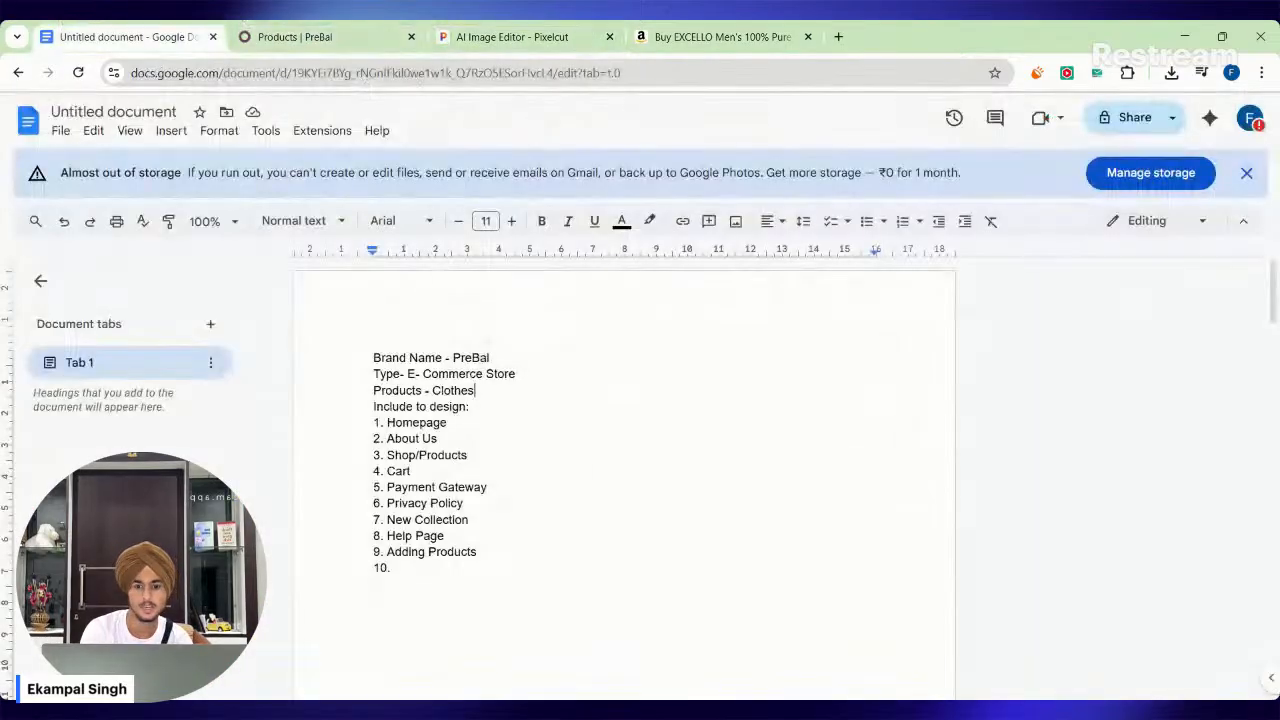
click(295, 36)
key(ctrl+v)
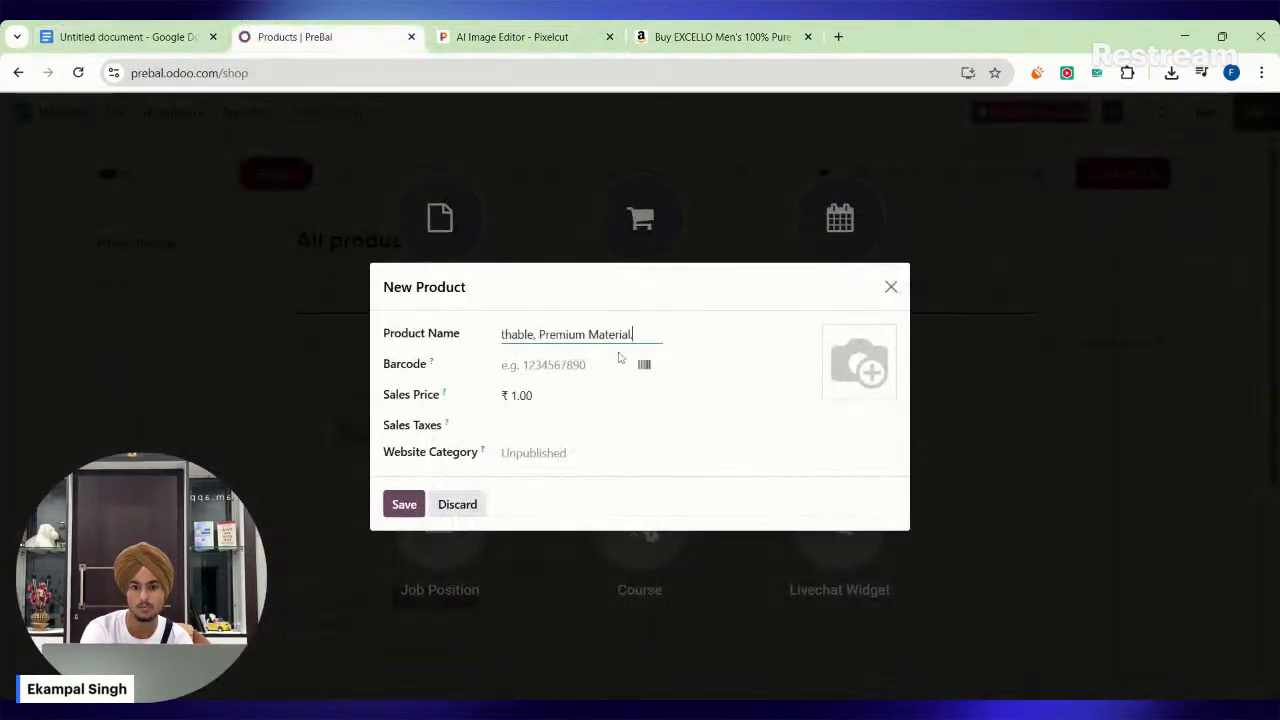
text(.)
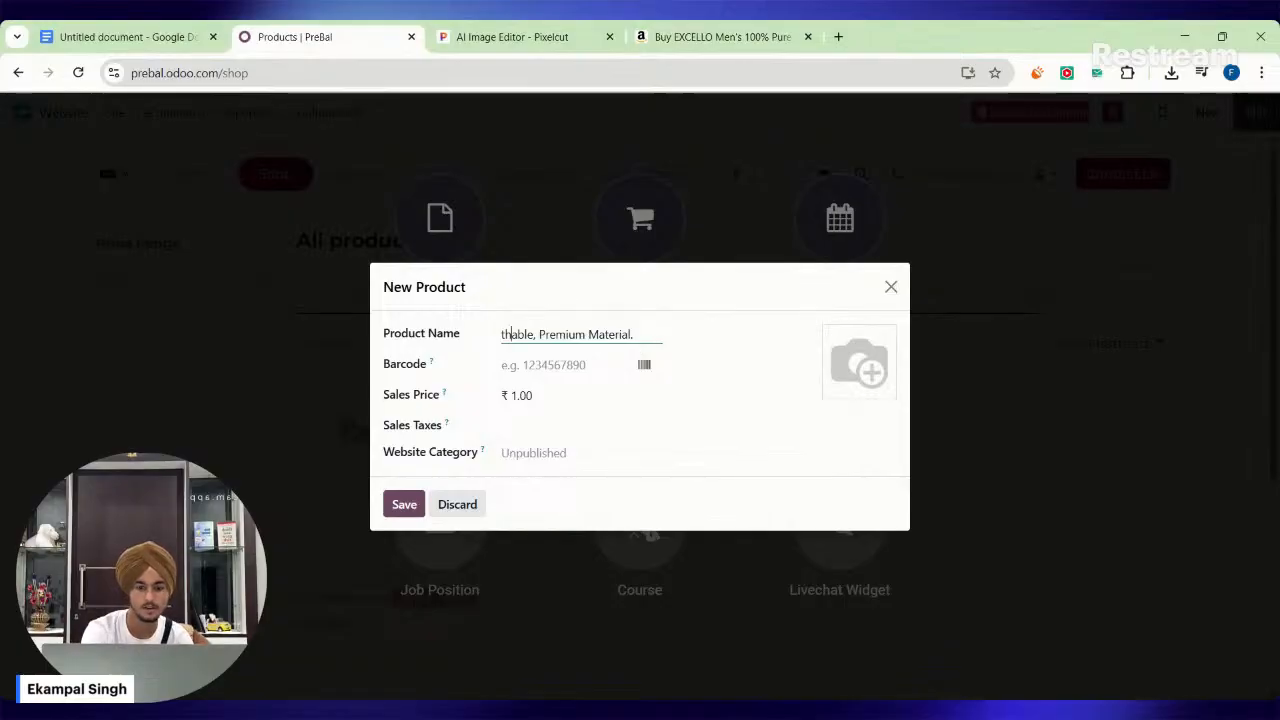
key(Left)
key(Left)
key(Left)
key(Left)
key(Left)
key(Left)
key(Left)
key(Left)
key(Left)
key(Left)
key(Left)
key(Left)
key(Left)
key(Left)
key(Left)
key(Left)
key(Left)
key(Left)
key(Left)
key(Left)
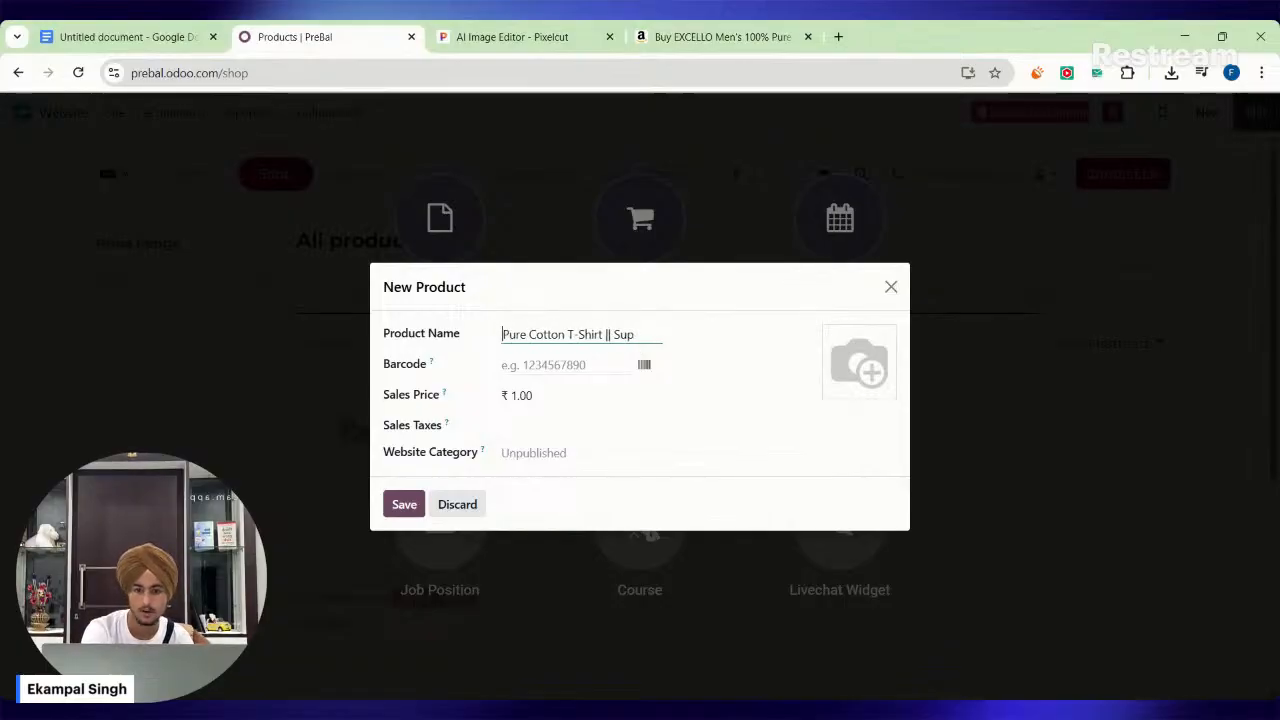
key(Left)
key(Left)
key(Left)
key(Left)
key(Left)
key(Left)
key(Left)
key(Left)
key(Left)
key(Left)
key(Left)
key(Left)
key(Left)
key(Left)
key(Left)
key(Left)
key(Left)
key(Left)
key(Left)
Try the barcode scanner, leave it, and set the new product's barcode to 81274829.
click(565, 365)
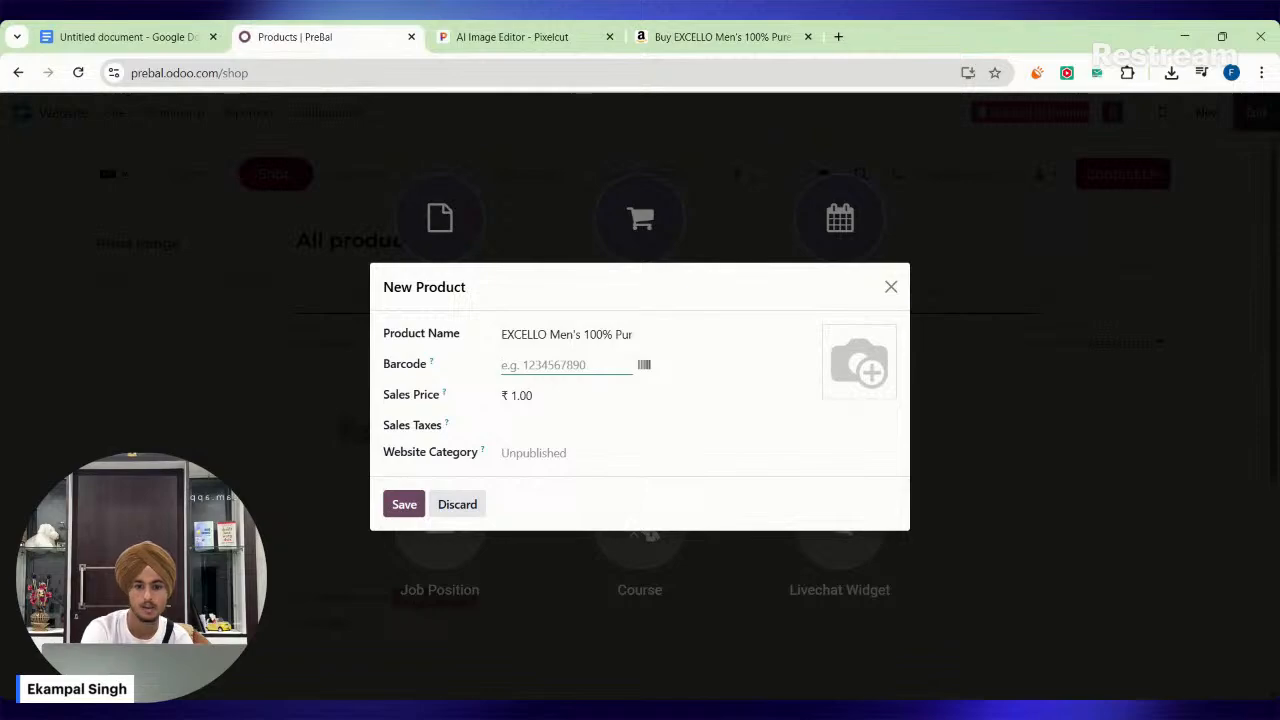
click(645, 365)
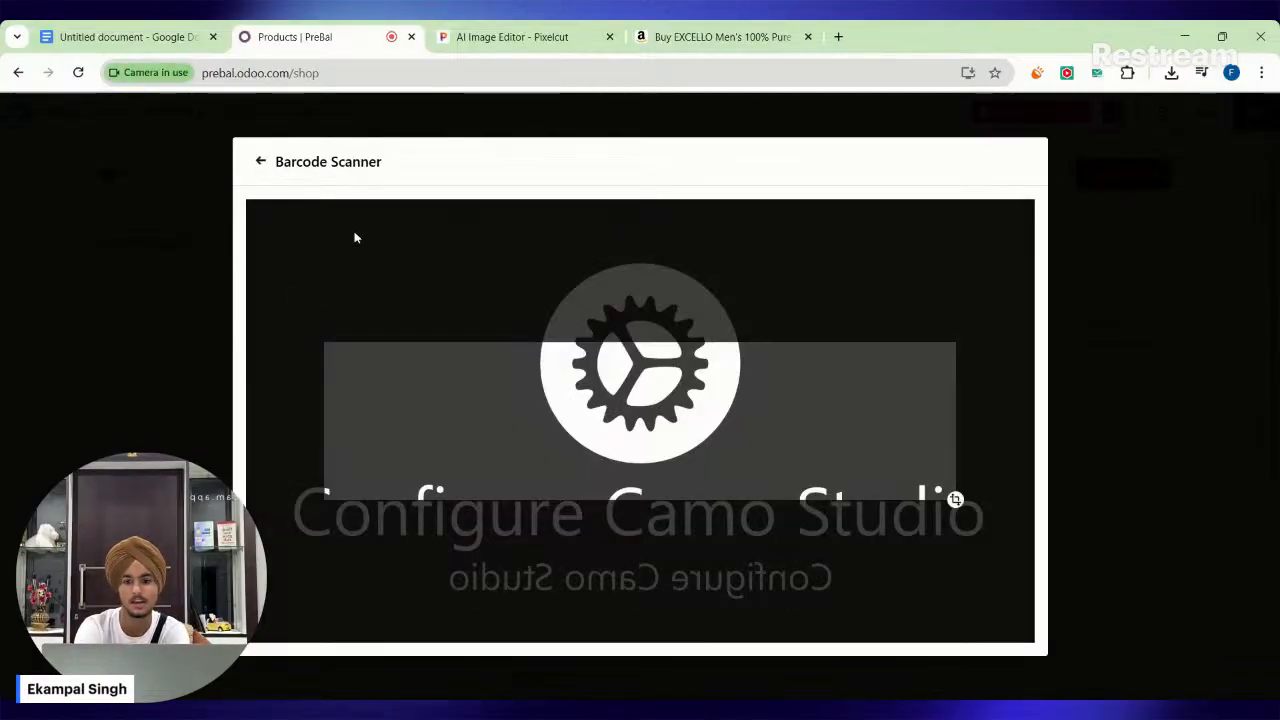
click(262, 161)
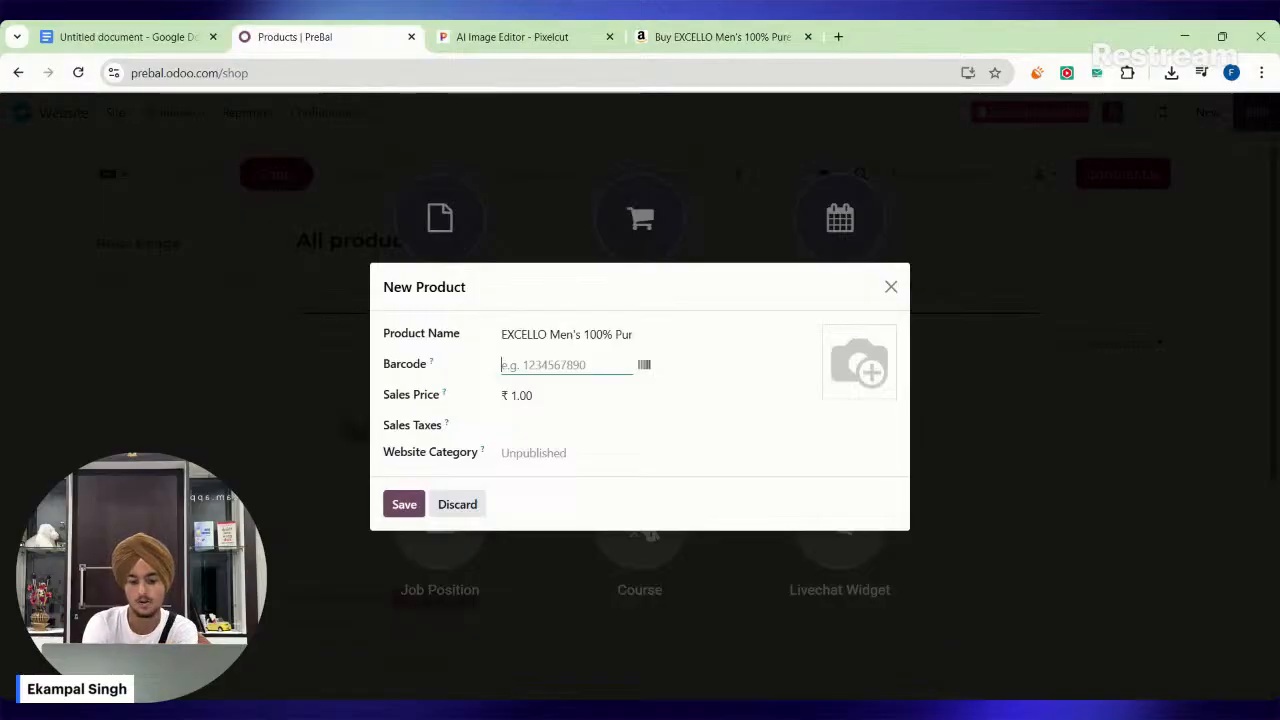
text(81274829)
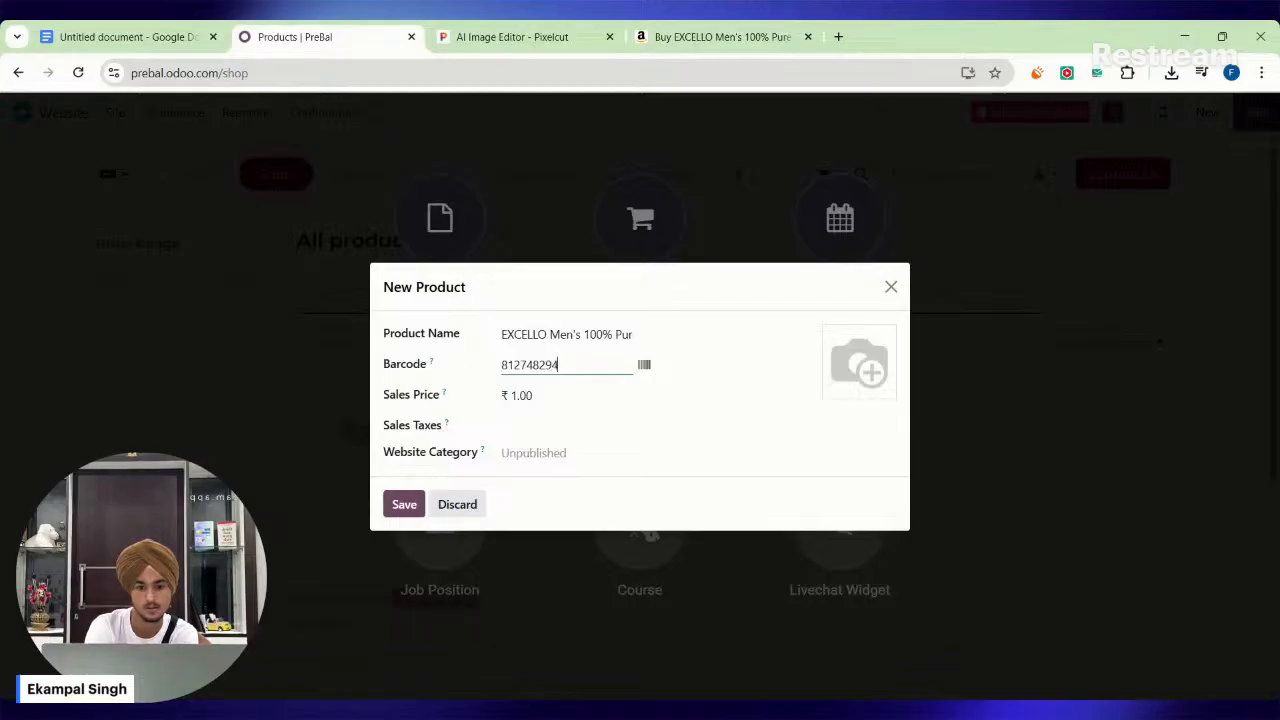
Set the new product's sales price to ₹3998, leaving its sales taxes empty.
click(582, 406)
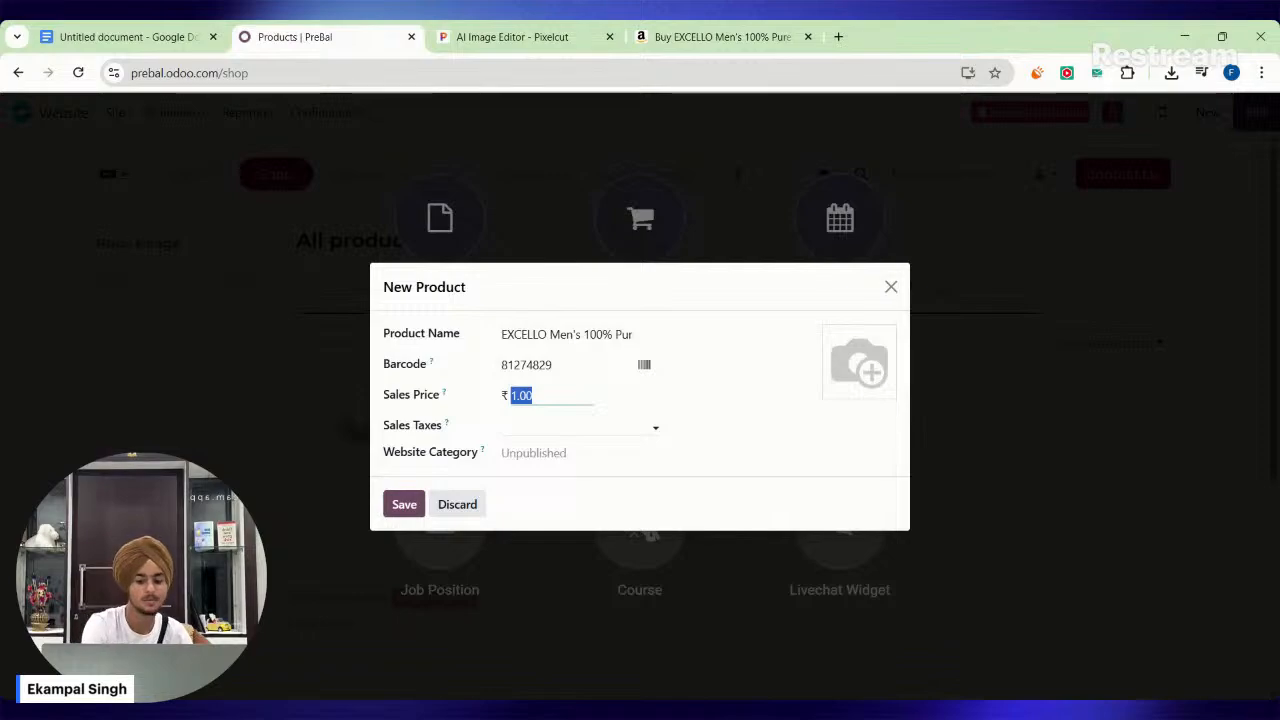
text(39)
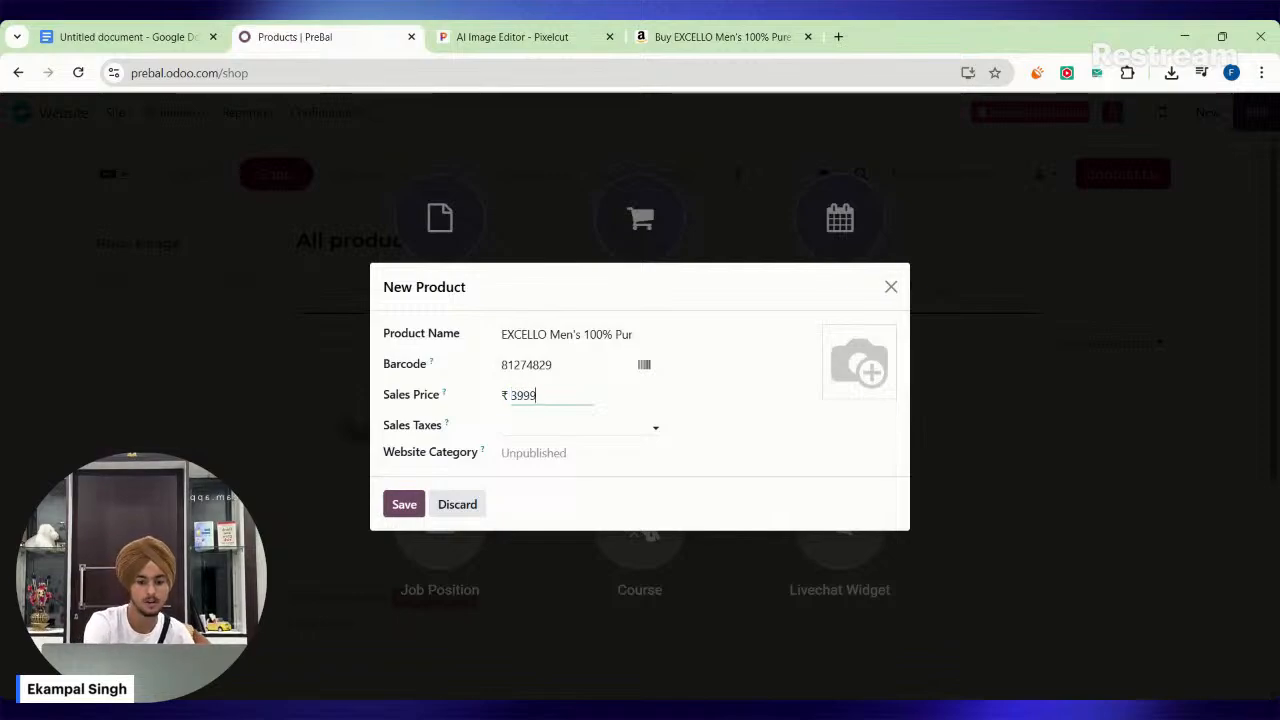
text(99)
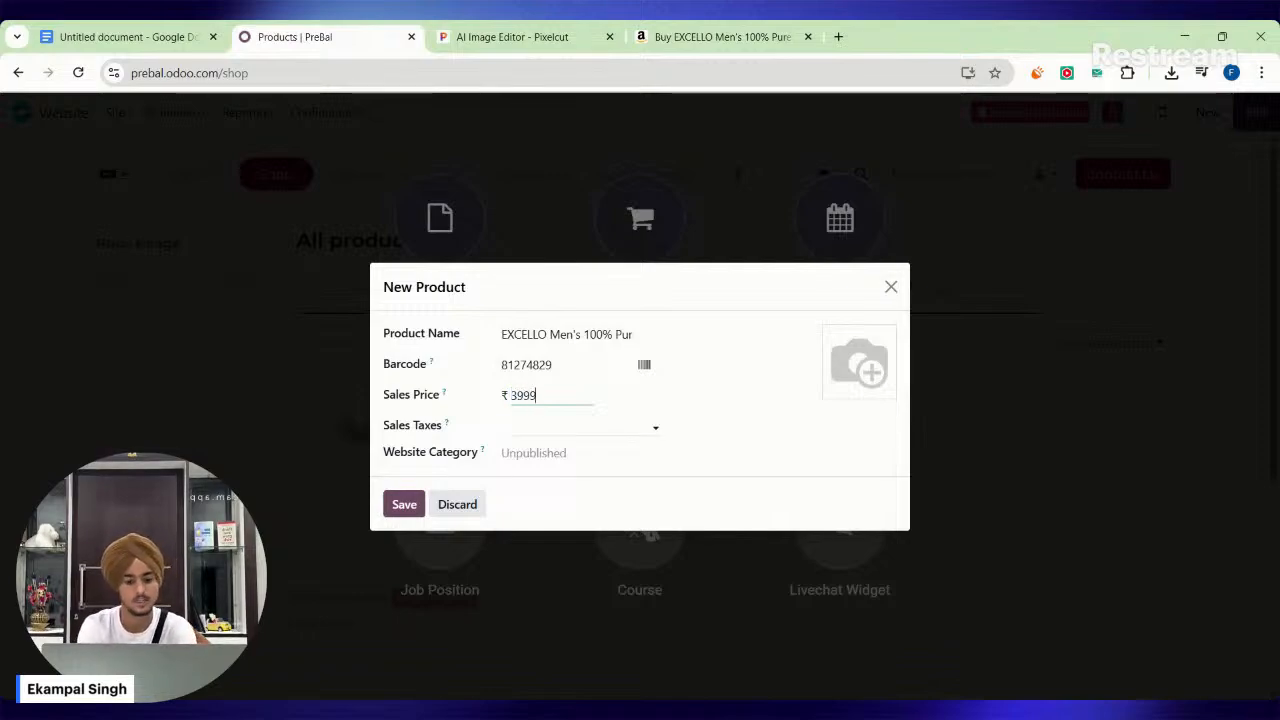
key(BackSpace)
text(8)
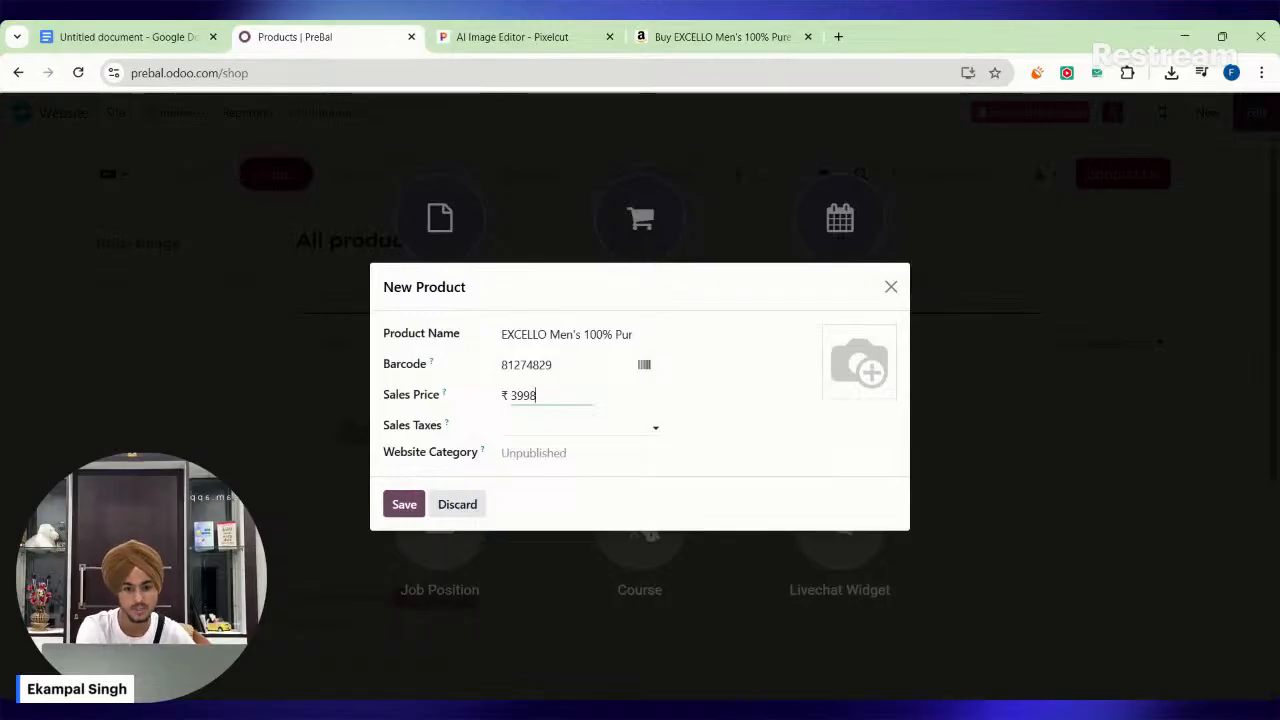
click(574, 427)
click(574, 427)
click(666, 434)
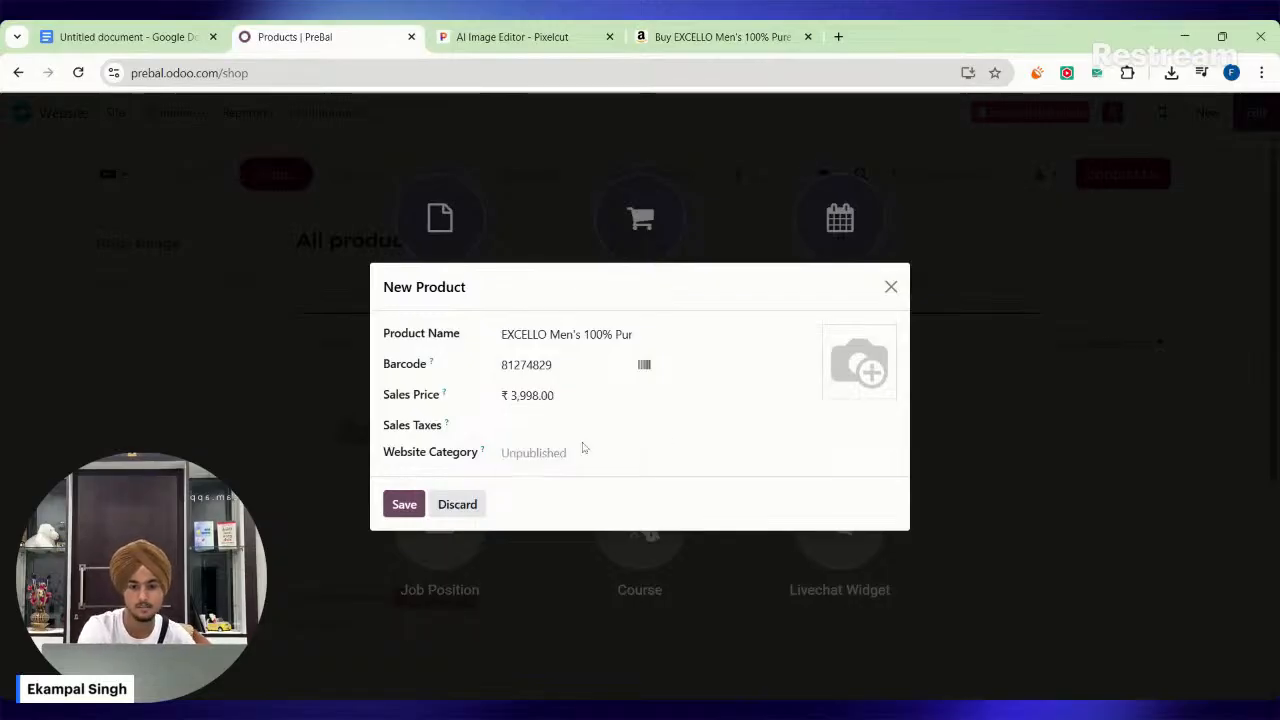
Assign the product to a new website category named "T- Shirts" with parent category Fabrics, and save the product.
click(541, 462)
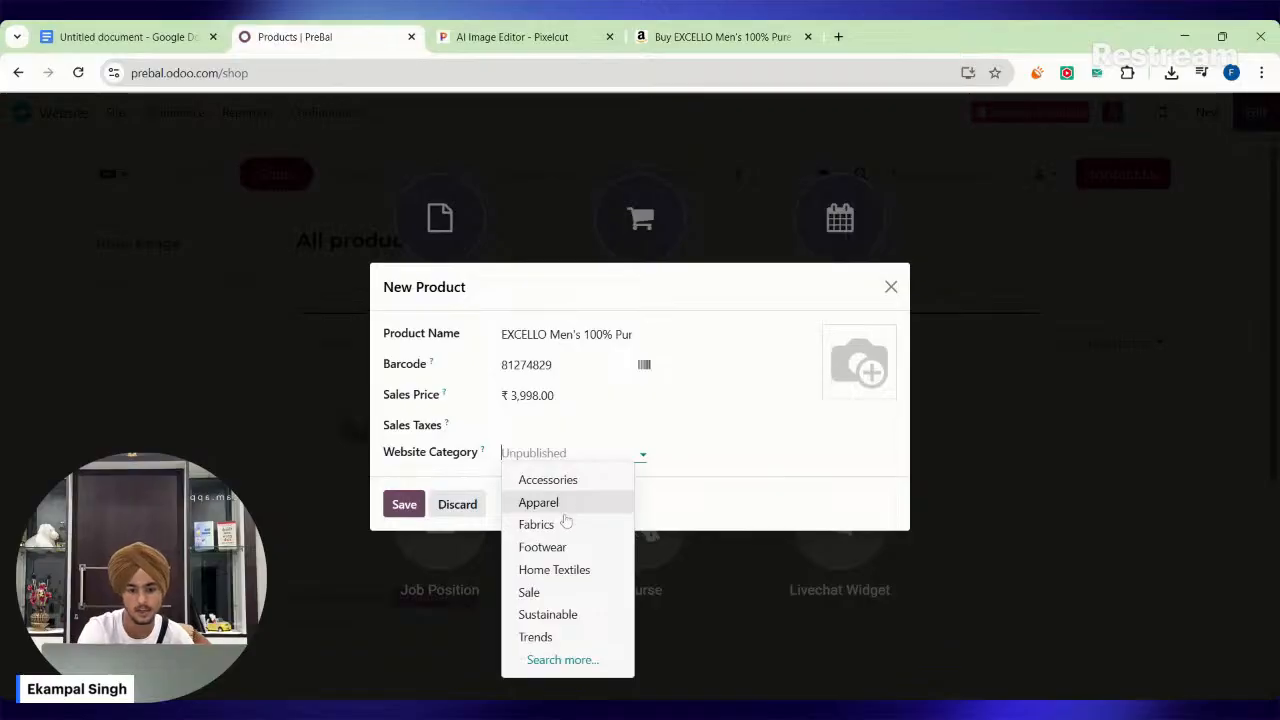
click(572, 670)
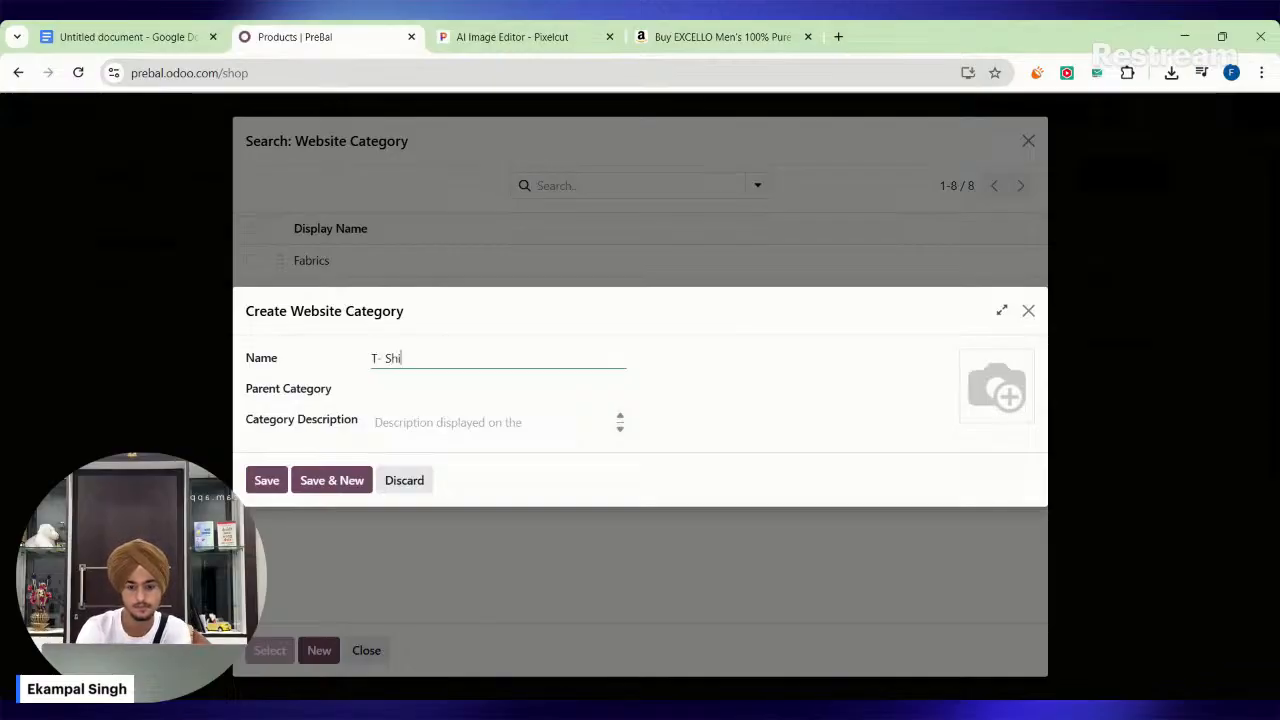
click(437, 388)
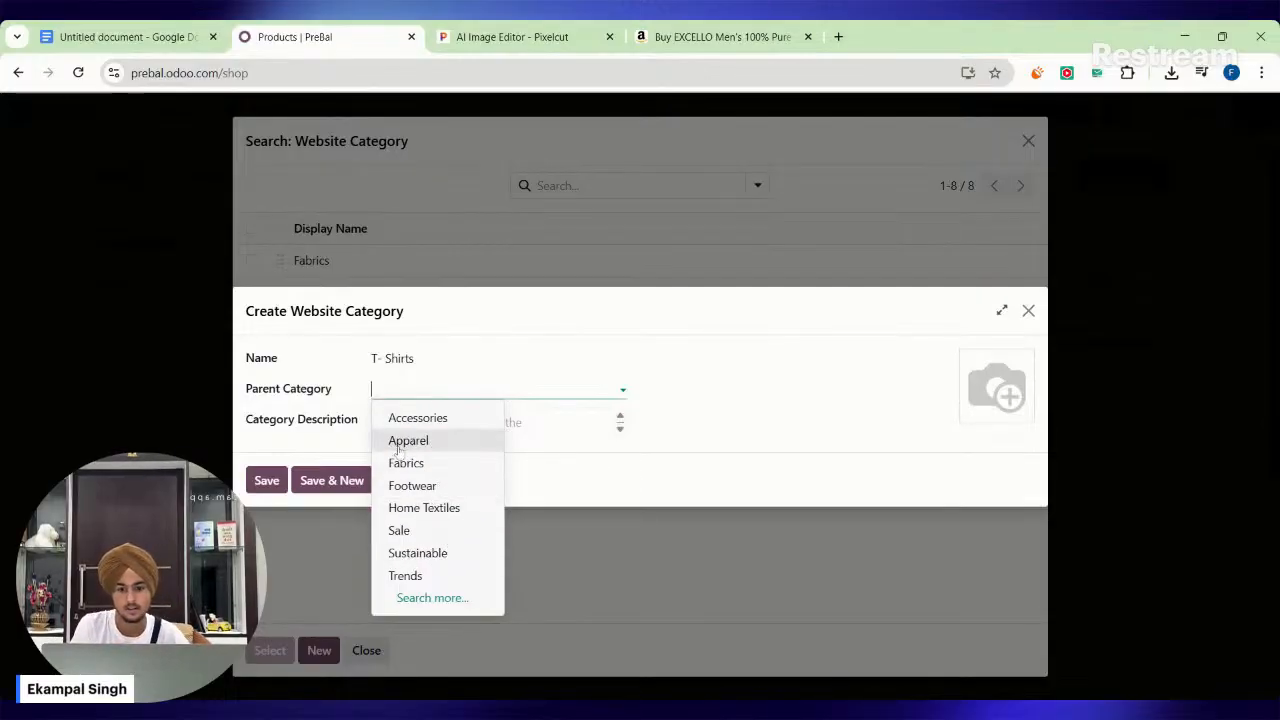
click(445, 466)
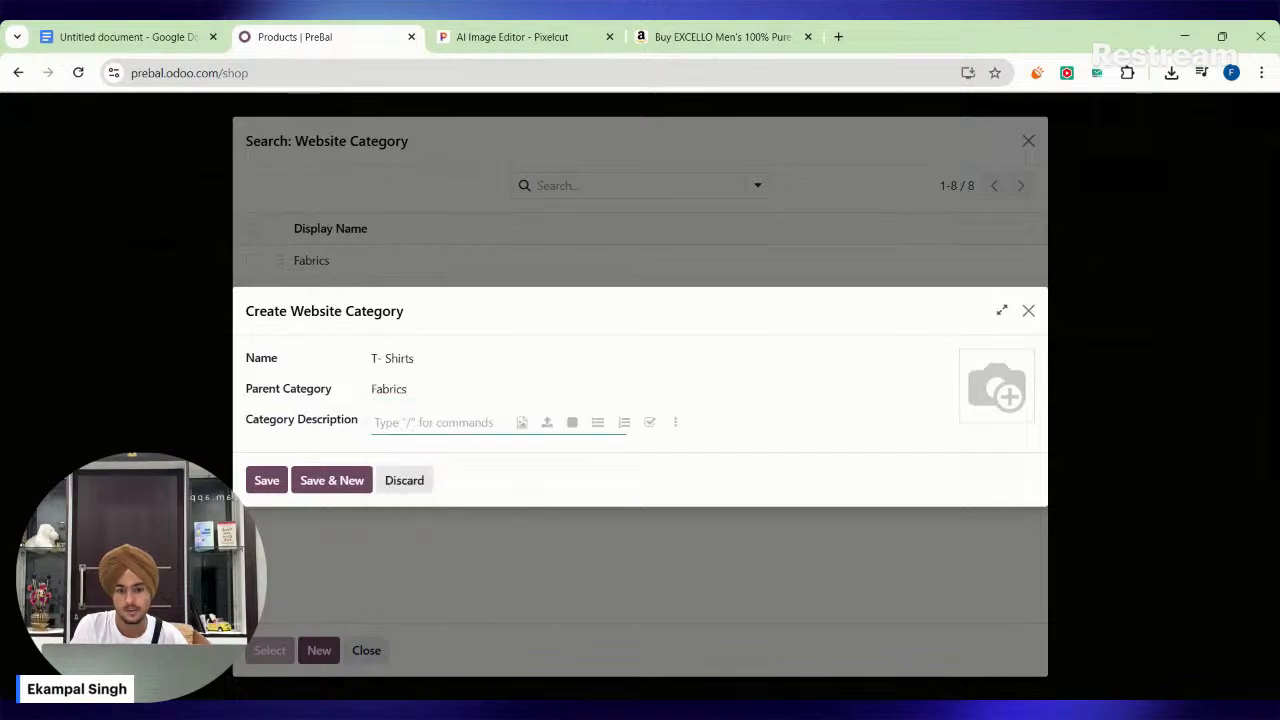
click(266, 481)
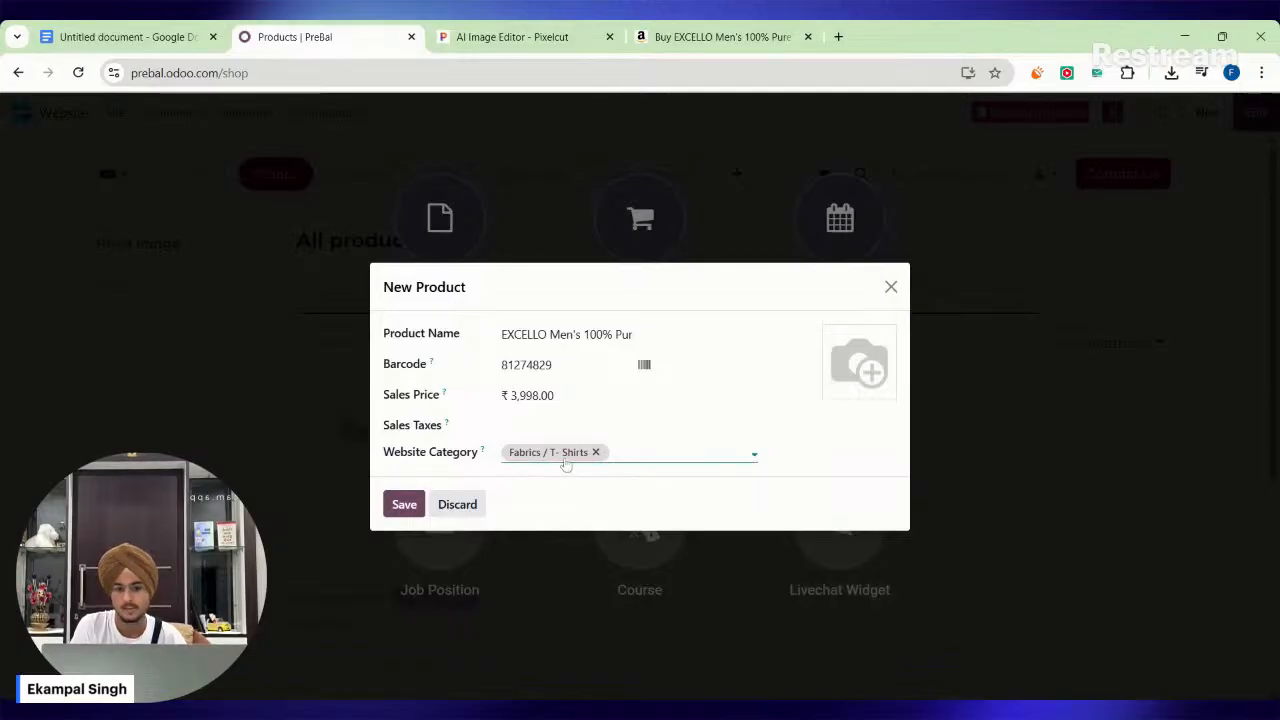
click(404, 504)
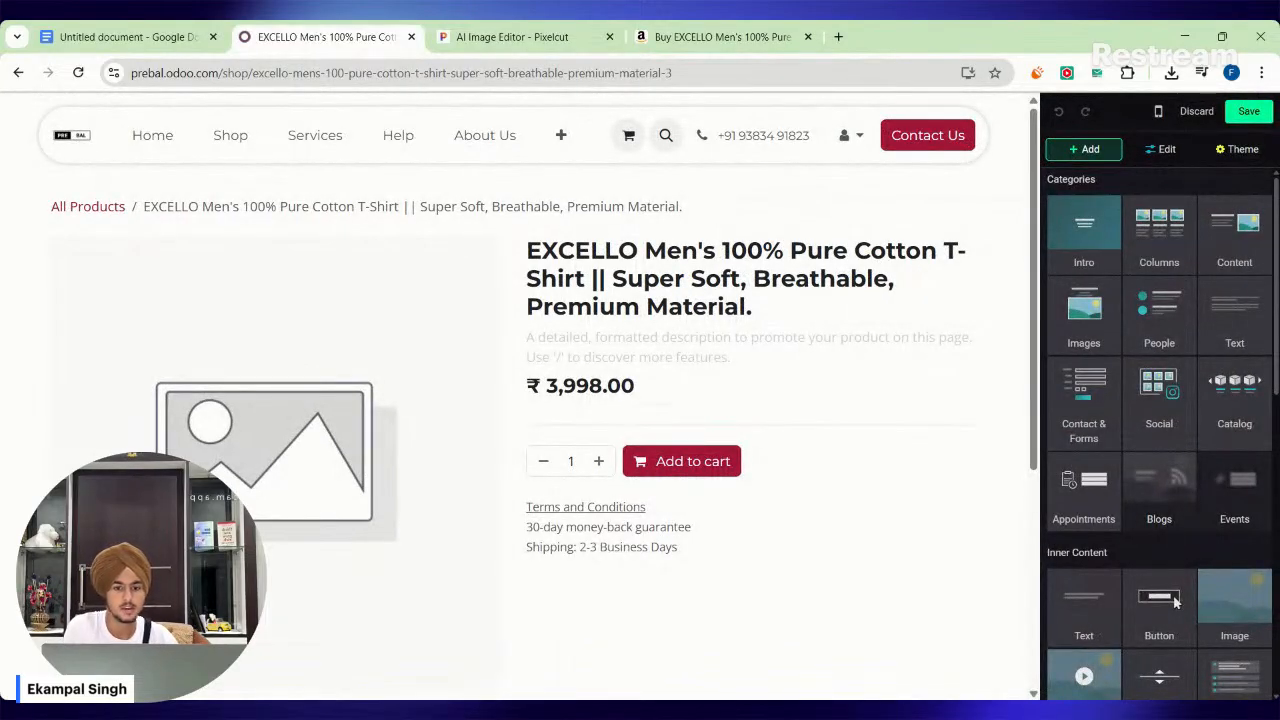
Copy the T-shirt's Product details section from its Amazon page and paste it into the Odoo product's description.
click(700, 36)
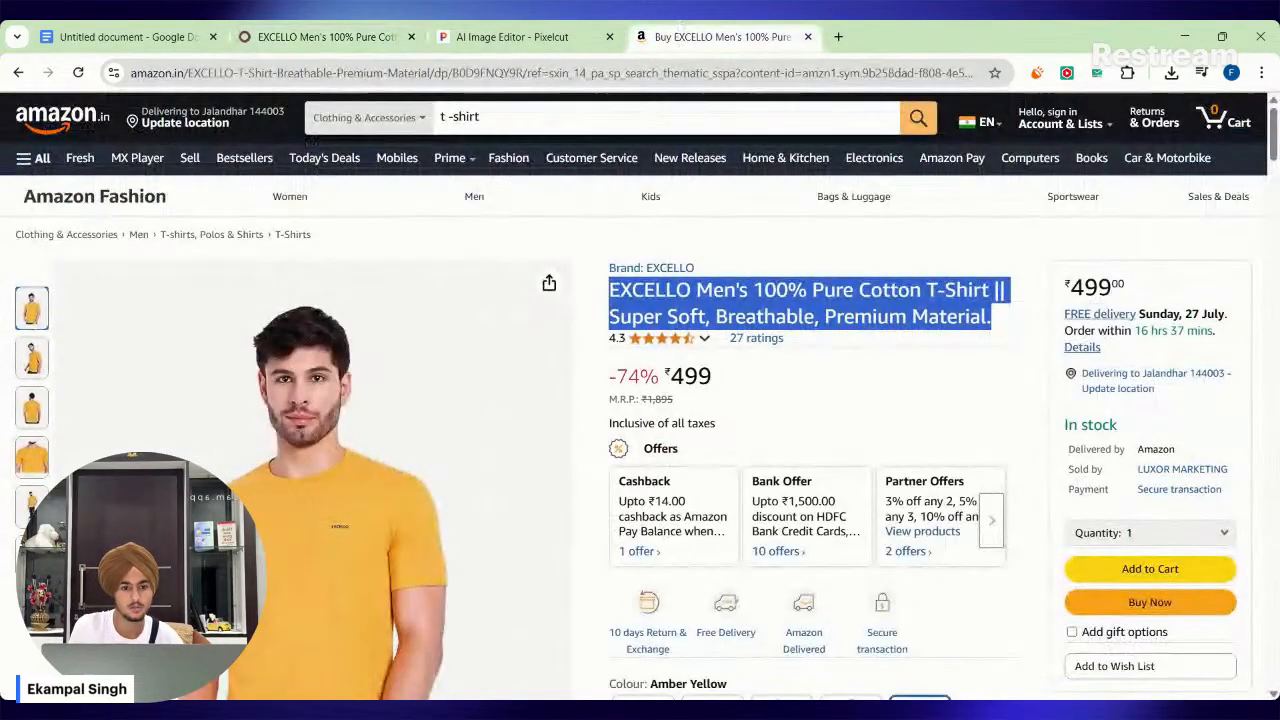
scroll(601, 205, down, 9)
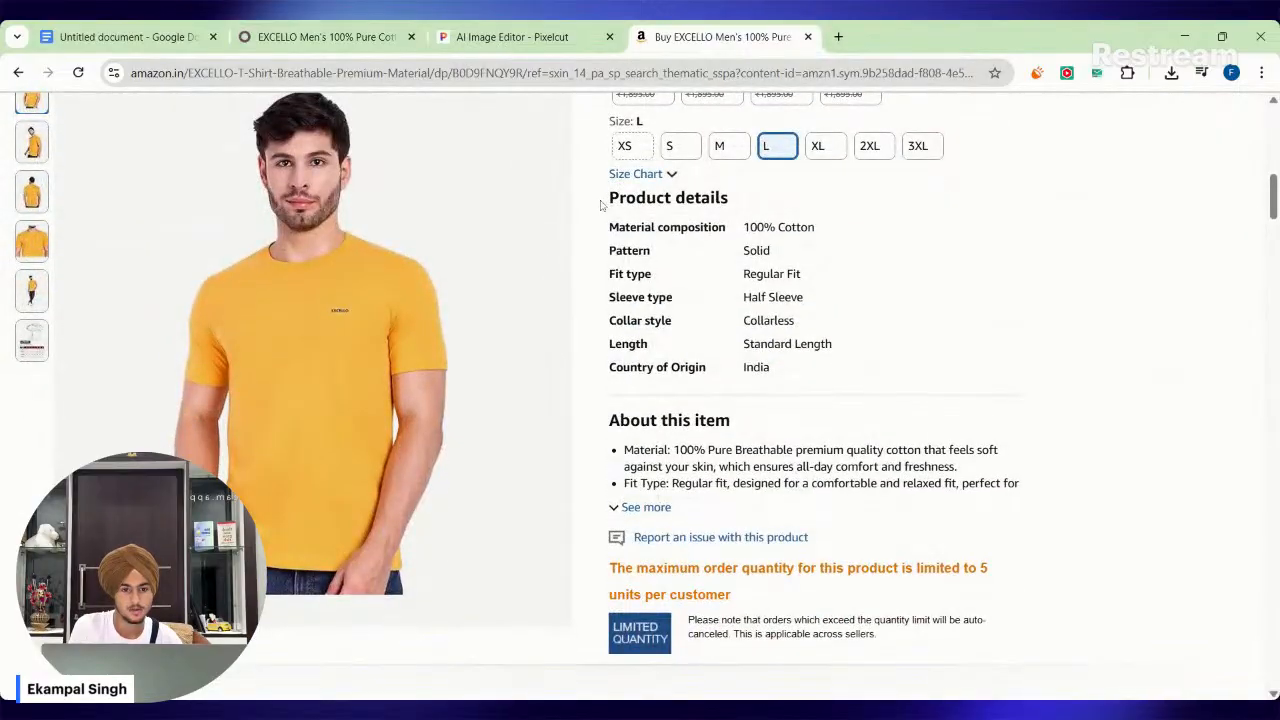
drag(607, 222, 662, 248)
click(662, 248)
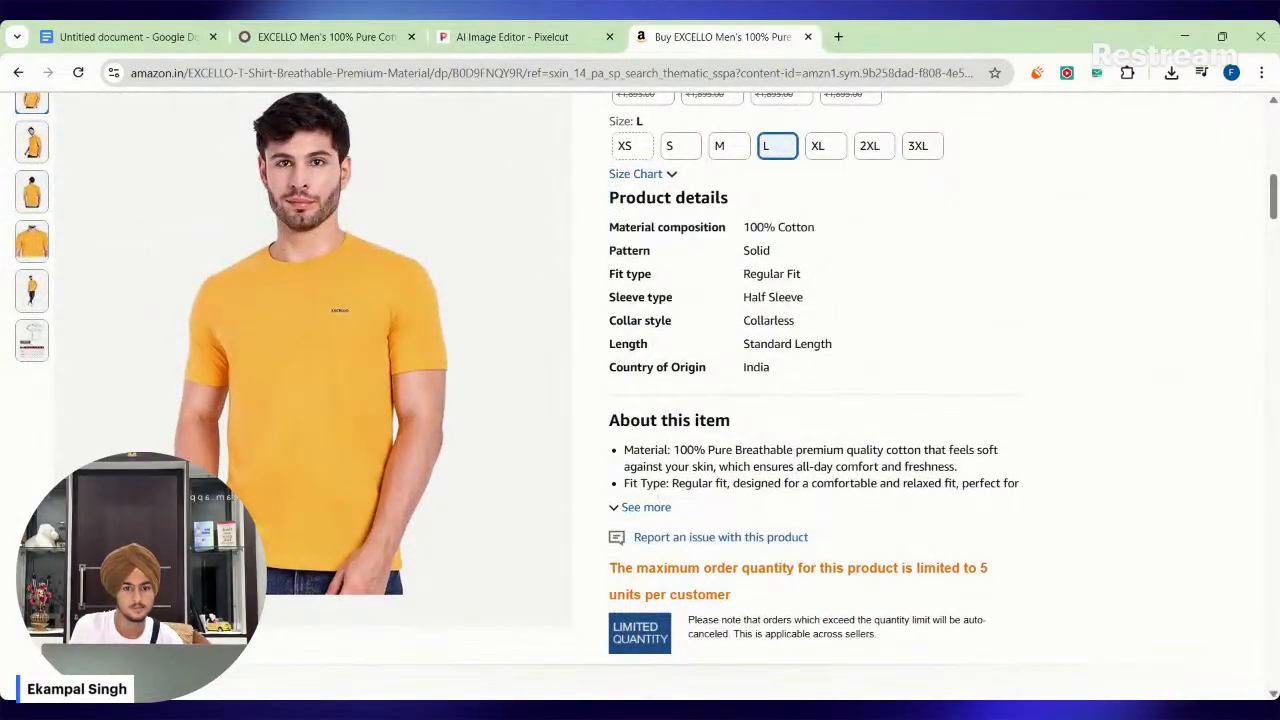
drag(607, 190, 840, 376)
key(ctrl+c)
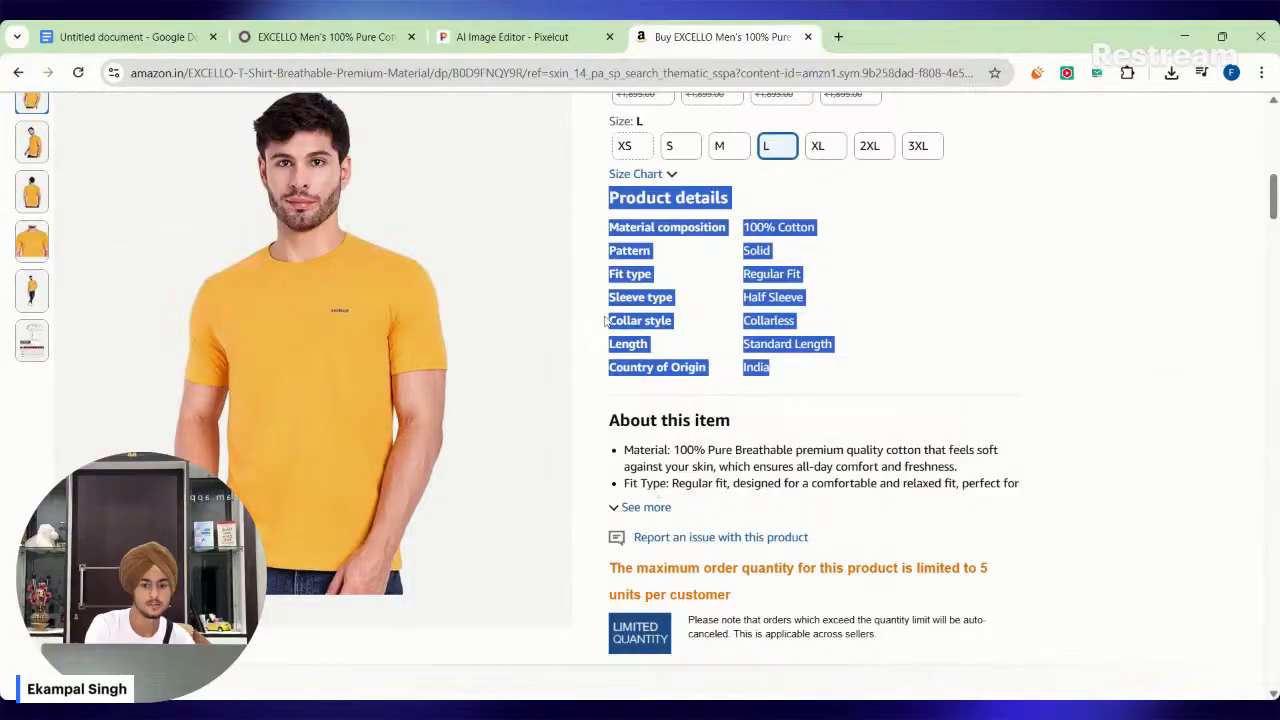
click(560, 36)
click(342, 36)
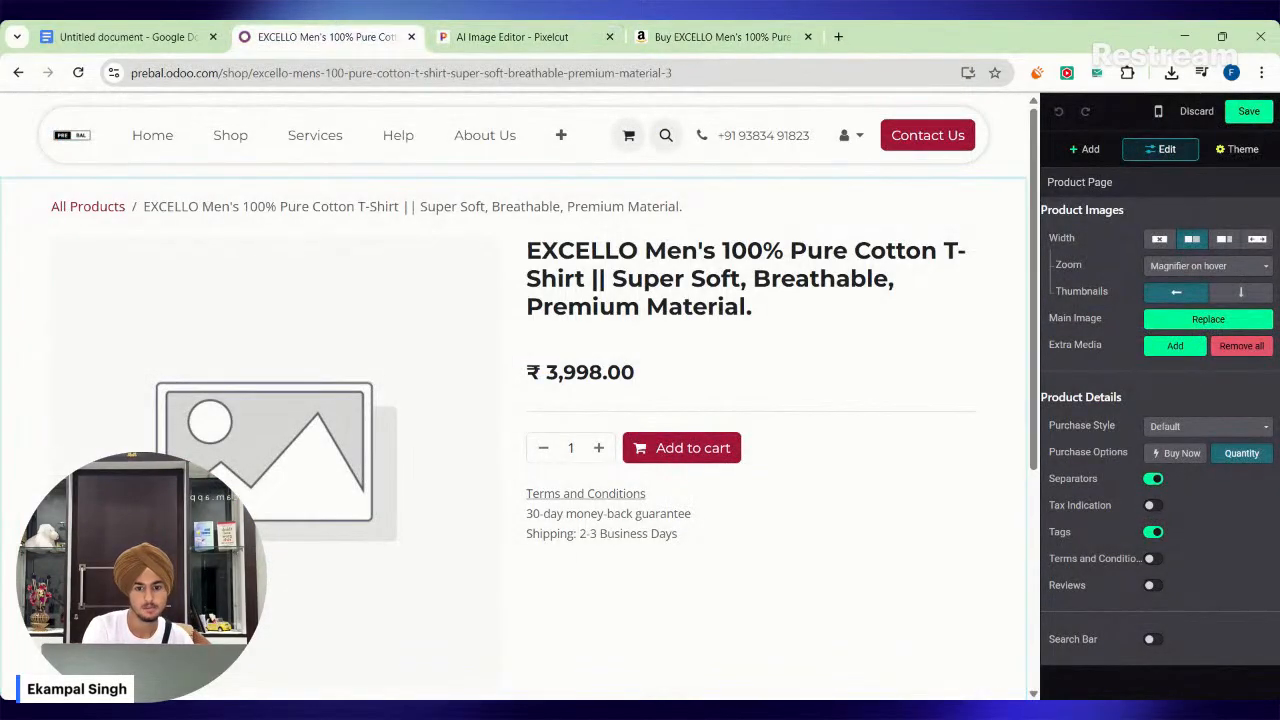
key(ctrl+v)
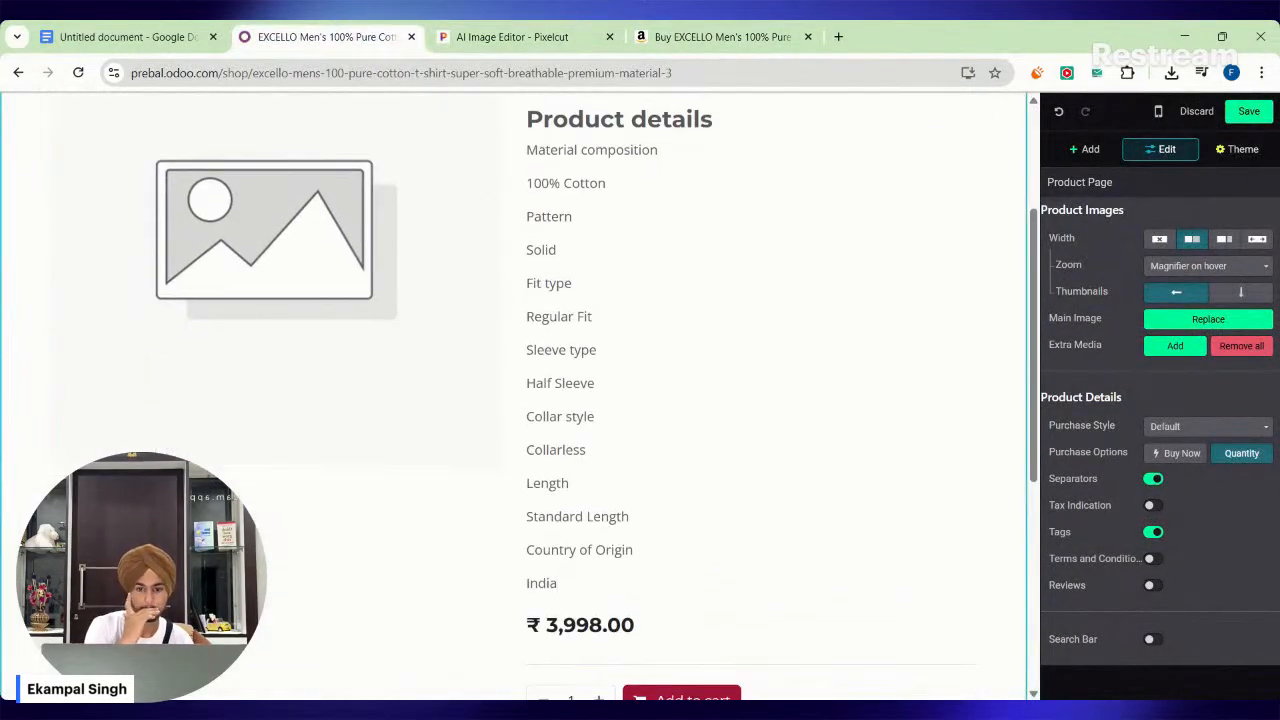
Delete the description lines from Pattern through Standard Length, keeping only the material composition and country of origin.
scroll(514, 396, up, 1)
scroll(514, 396, down, 3)
scroll(514, 396, up, 4)
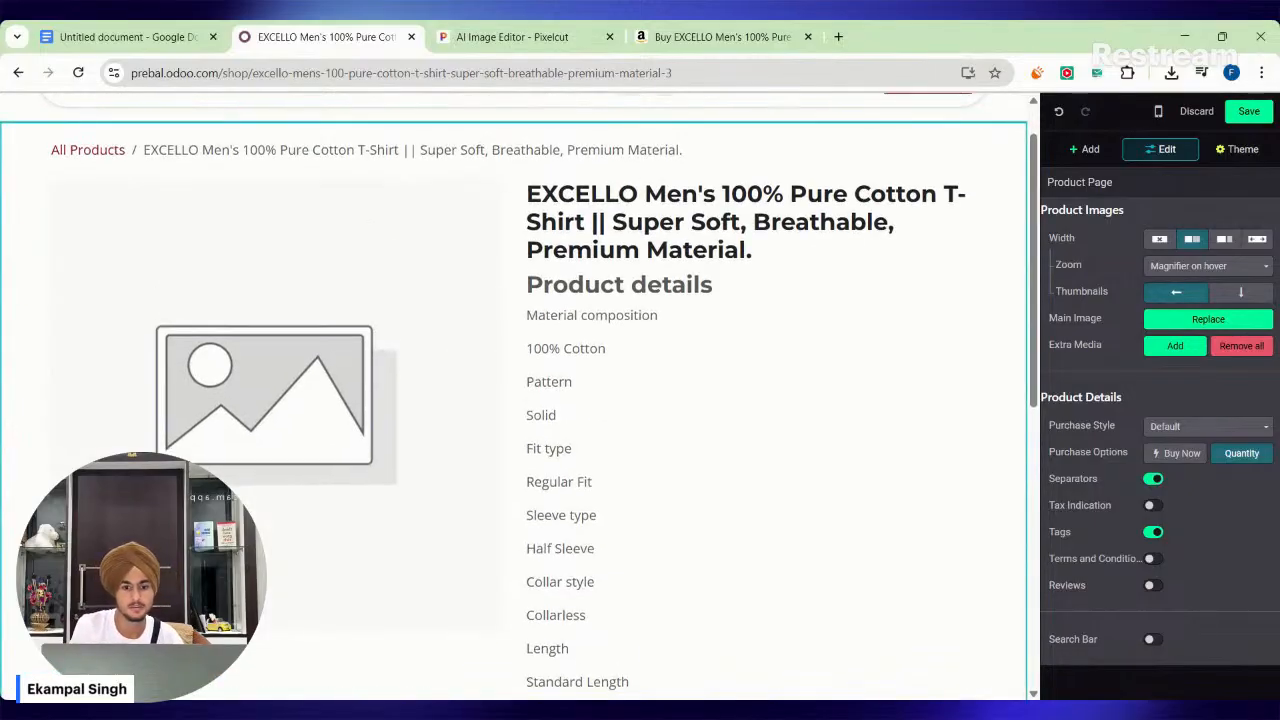
scroll(528, 197, down, 2)
key(shift+Down)
key(shift+Down)
key(shift+Down)
key(shift+Down)
key(shift+Down)
key(shift+Down)
key(shift+Down)
key(shift+Down)
key(shift+Down)
key(shift+Down)
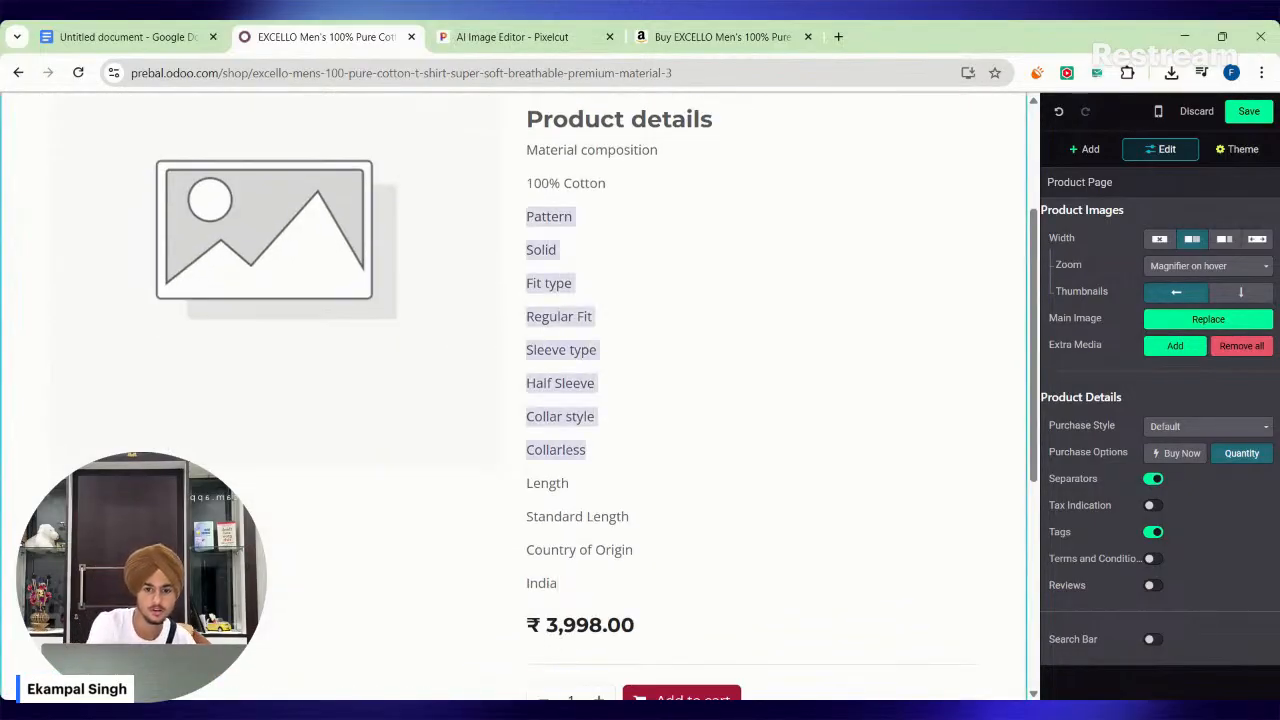
key(BackSpace)
scroll(616, 373, up, 1)
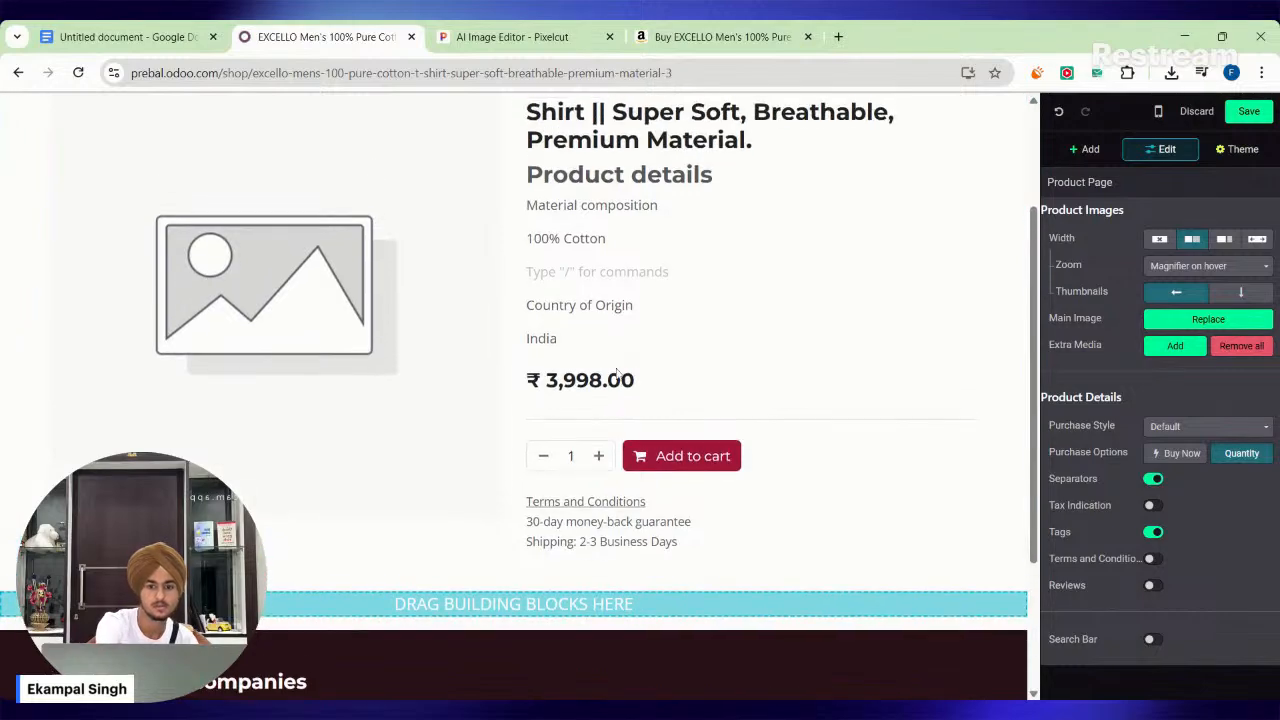
key(BackSpace)
scroll(616, 373, up, 2)
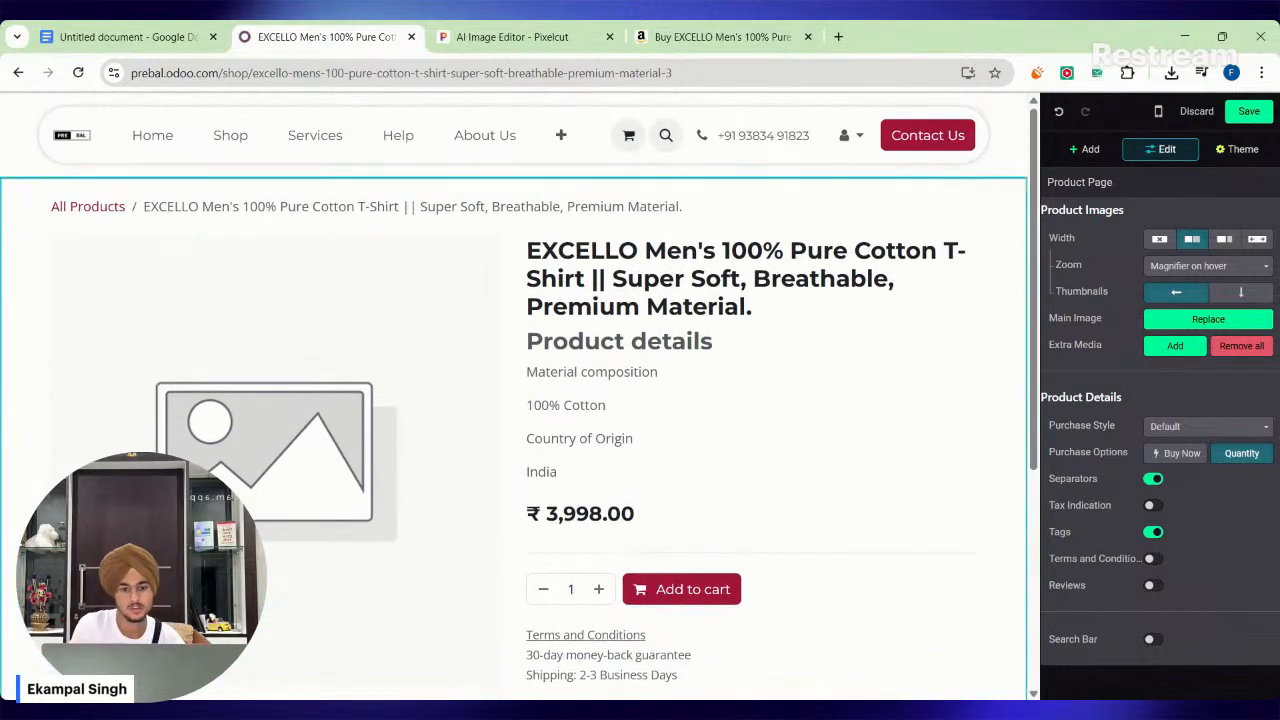
Save the front-view photo of the yellow T-shirt from its Amazon page for use as the product's main image.
scroll(300, 420, down, 1)
click(290, 405)
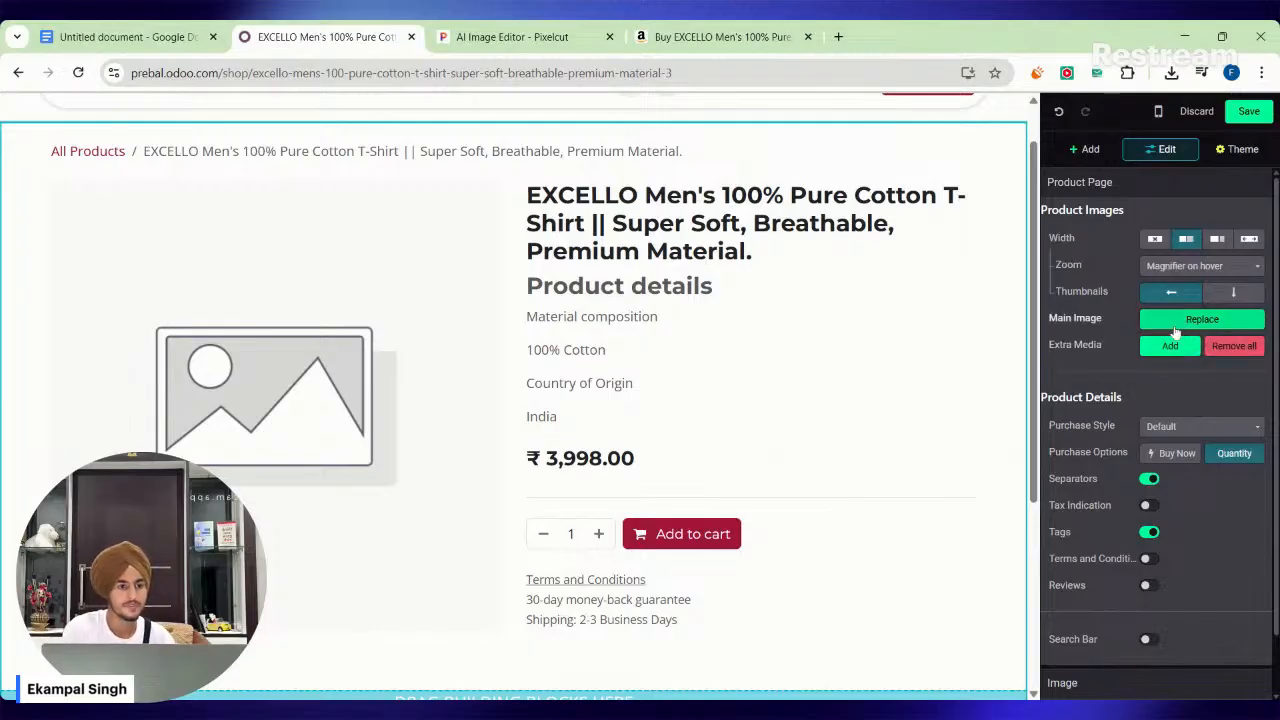
click(687, 30)
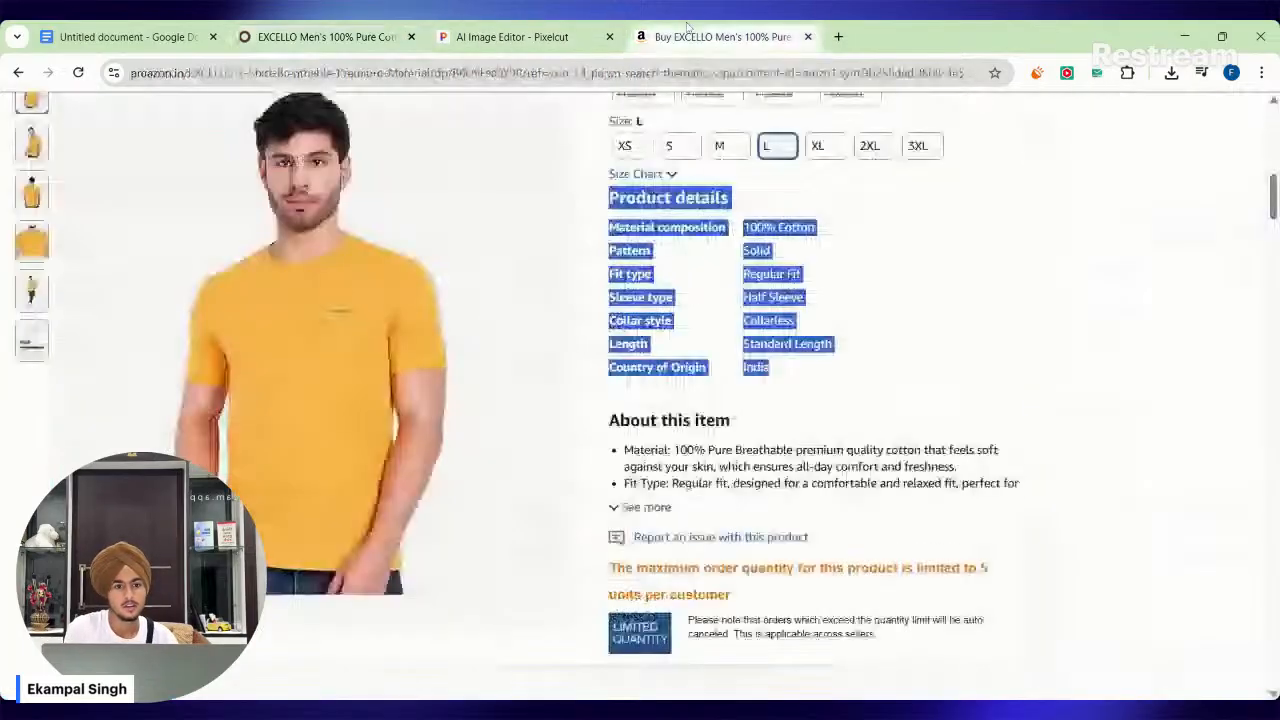
scroll(342, 350, up, 1)
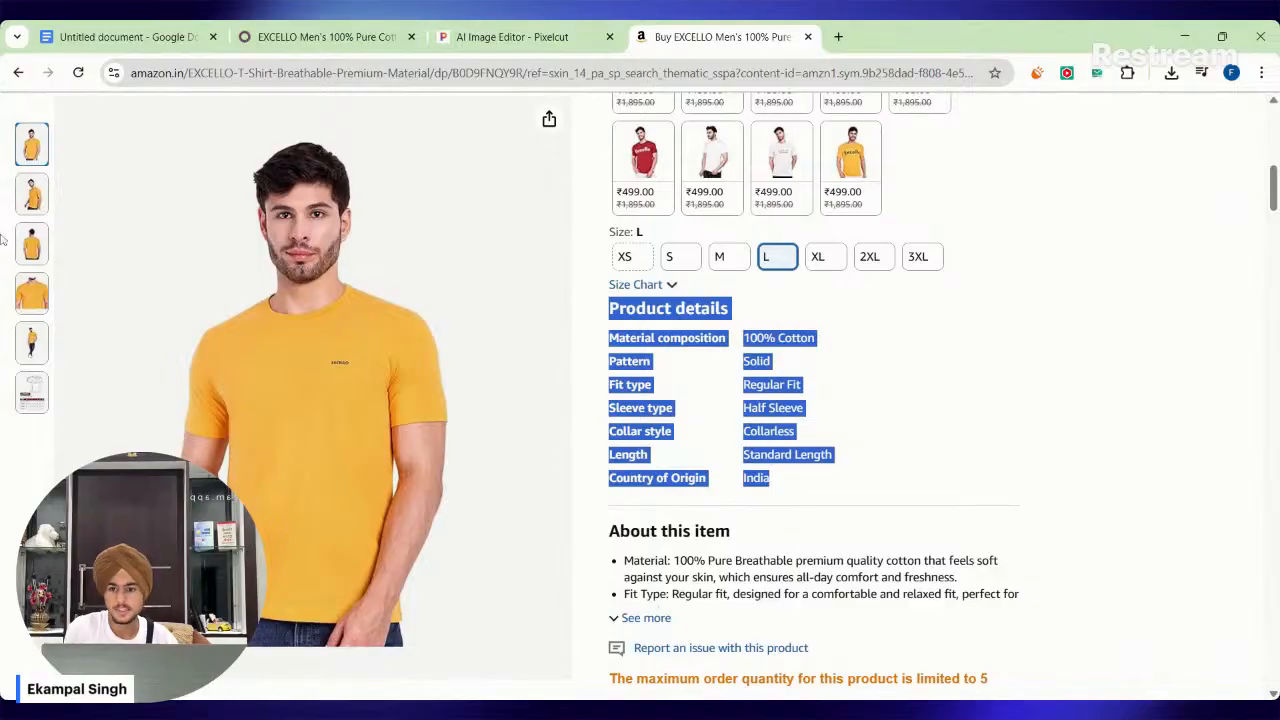
mouse_move(40, 296)
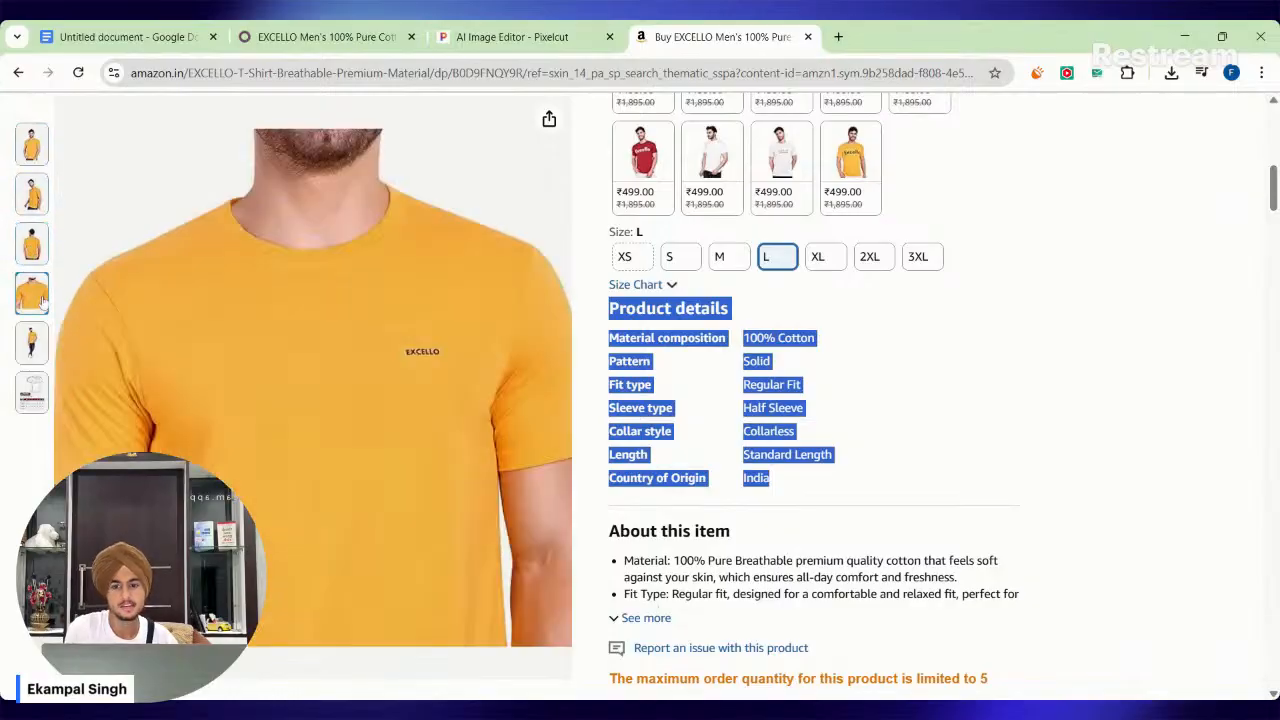
mouse_move(25, 160)
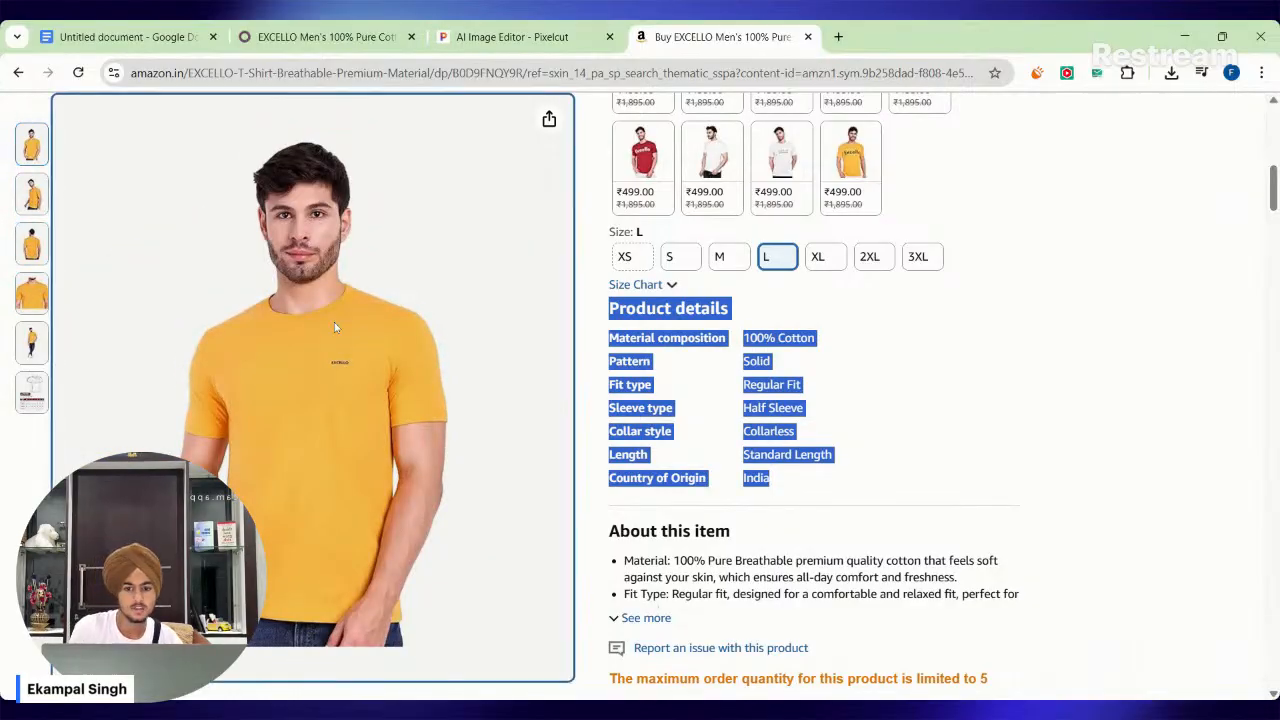
key(super+shift+s)
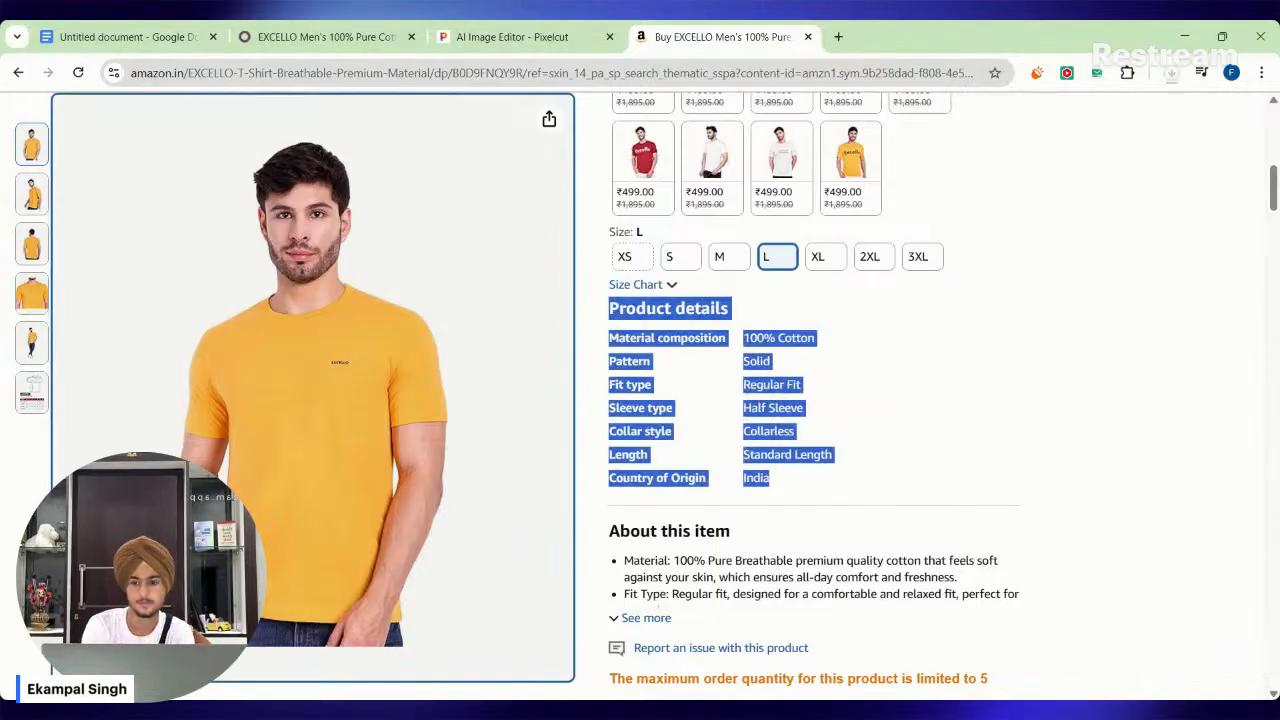
Save the side-view and back-view photos of the yellow T-shirt from the Amazon gallery.
mouse_move(33, 203)
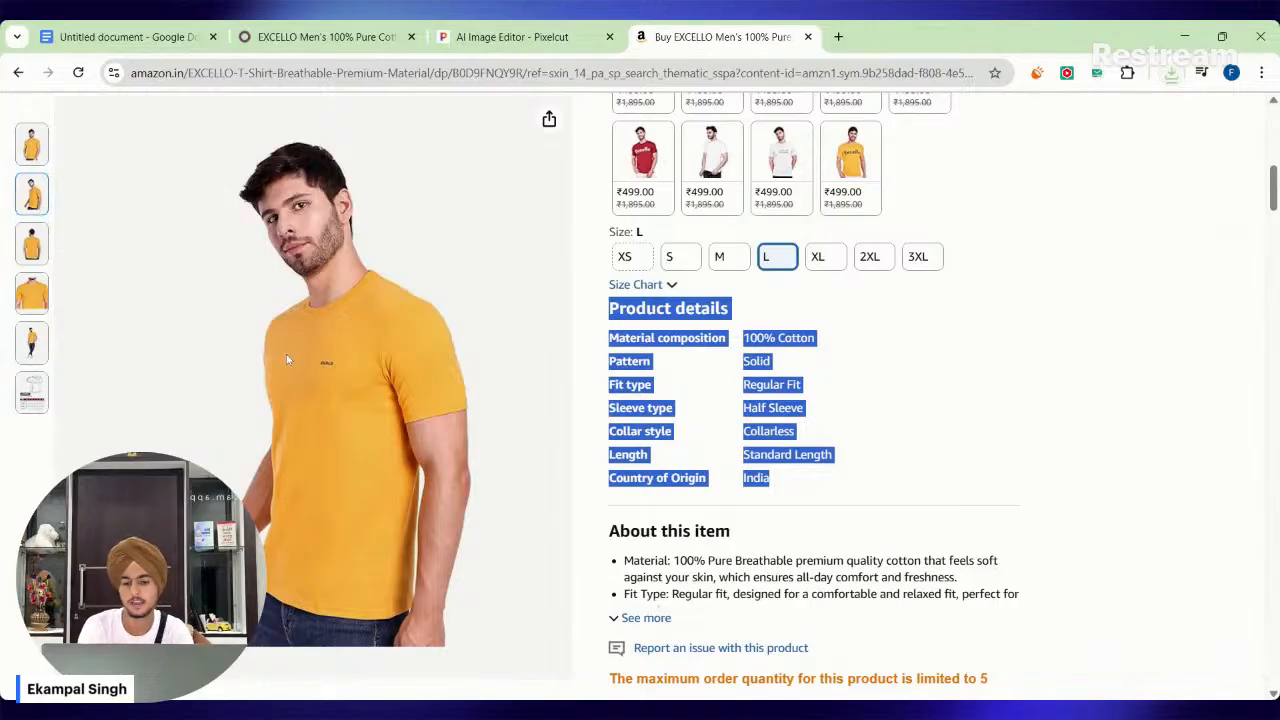
click(345, 400)
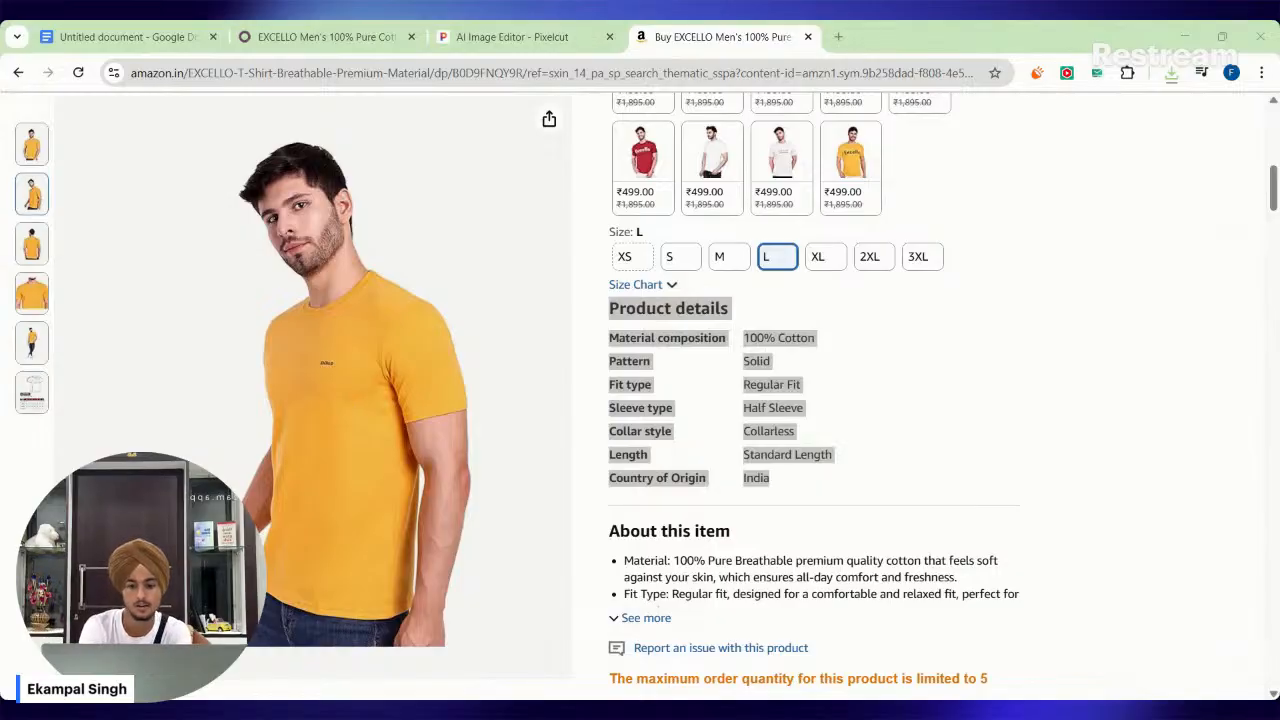
key(Return)
mouse_move(27, 240)
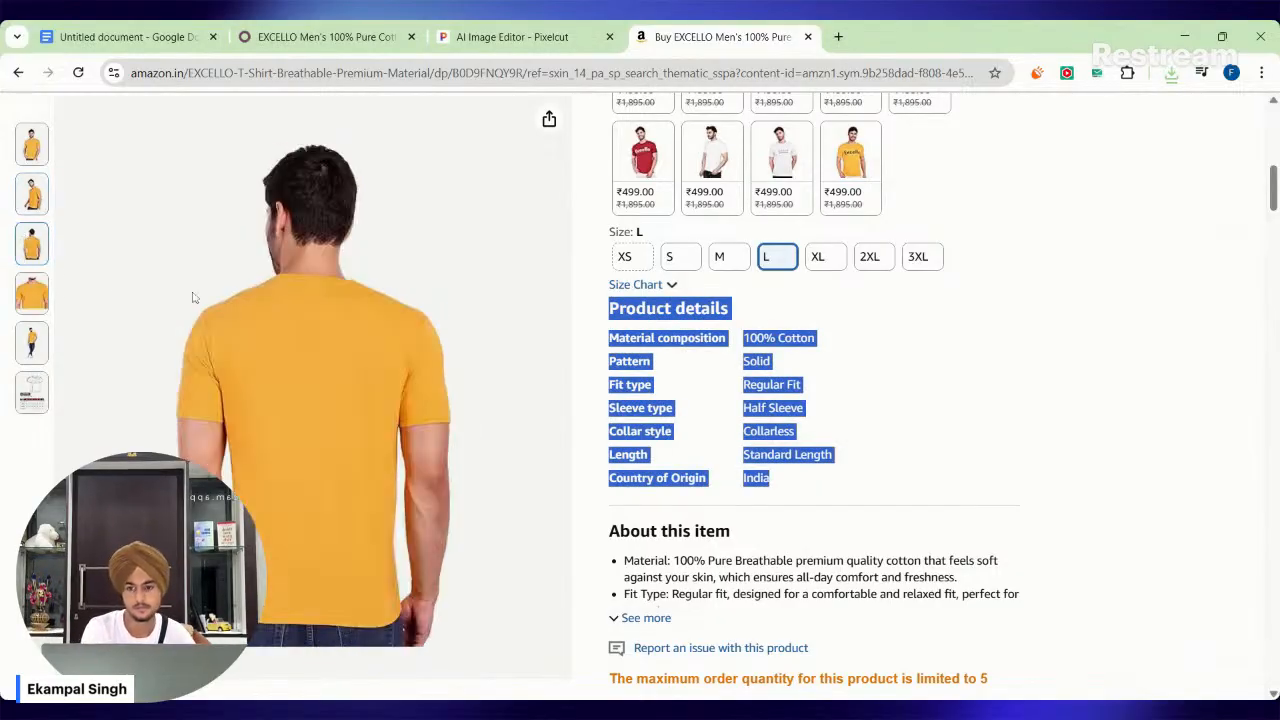
right_click(270, 346)
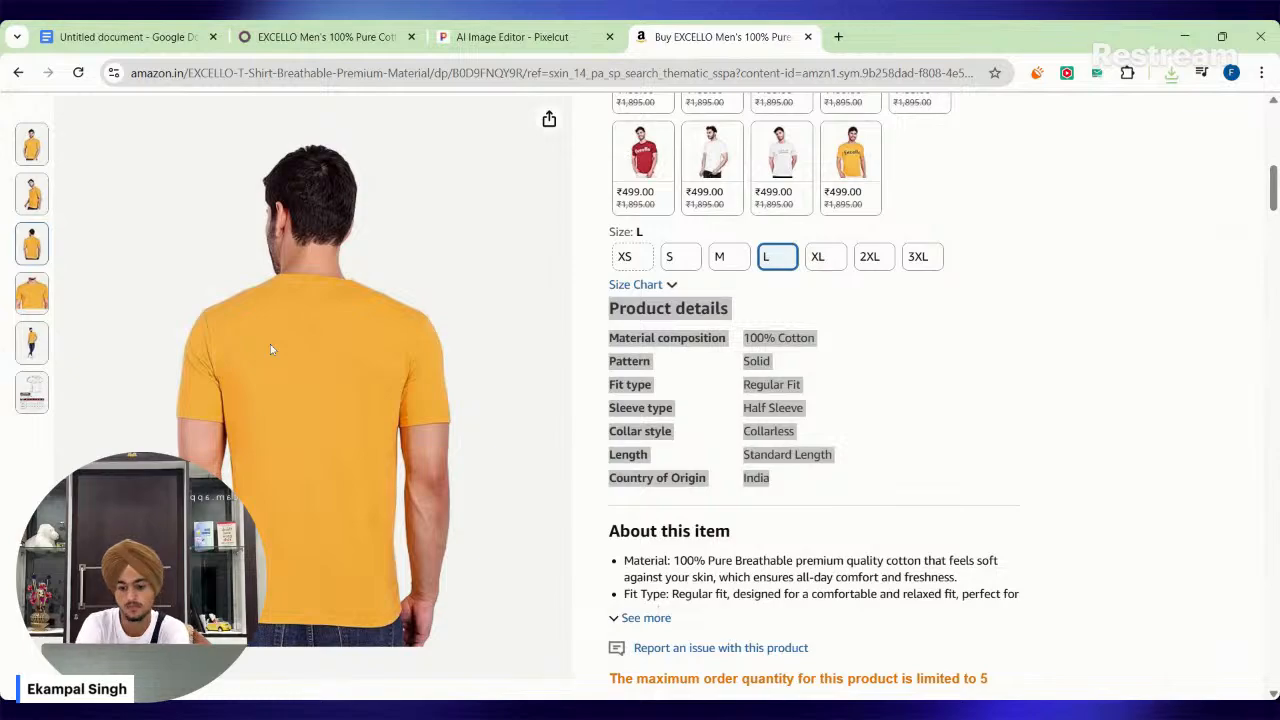
key(v)
key(Return)
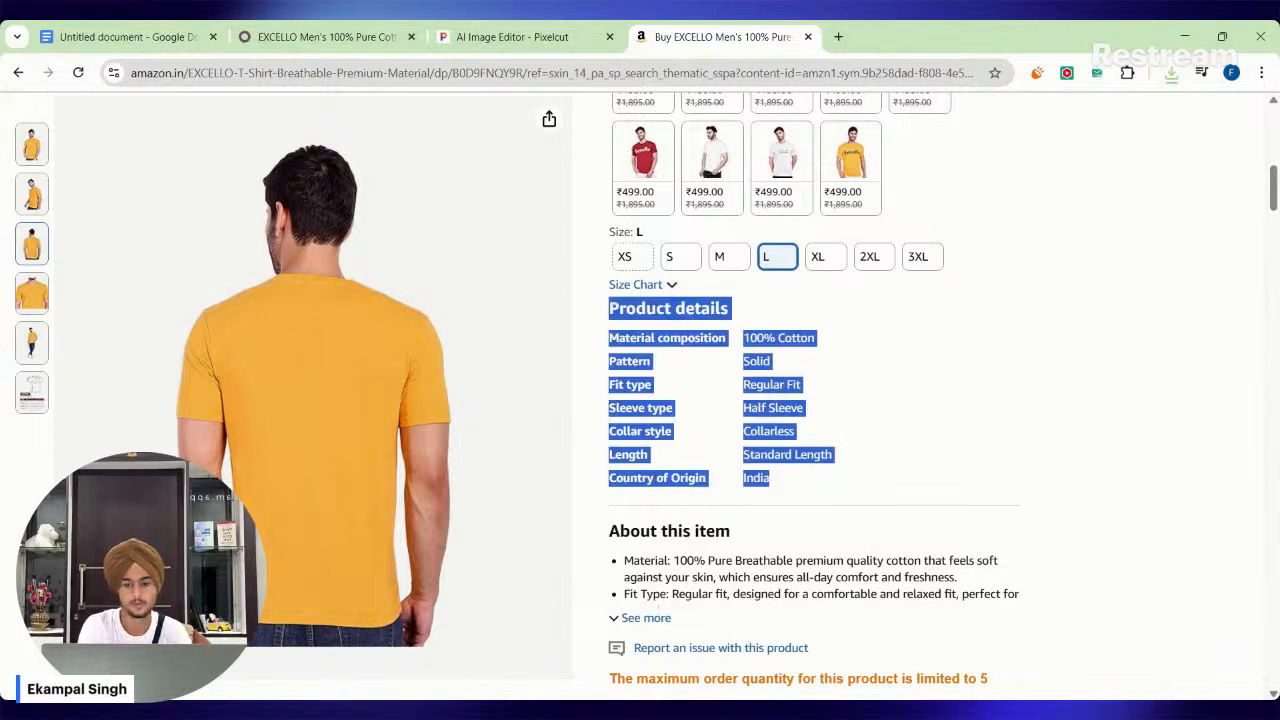
Upload Main 1.jpg to the Odoo media library and try to add it as the product's extra media.
click(568, 30)
click(330, 36)
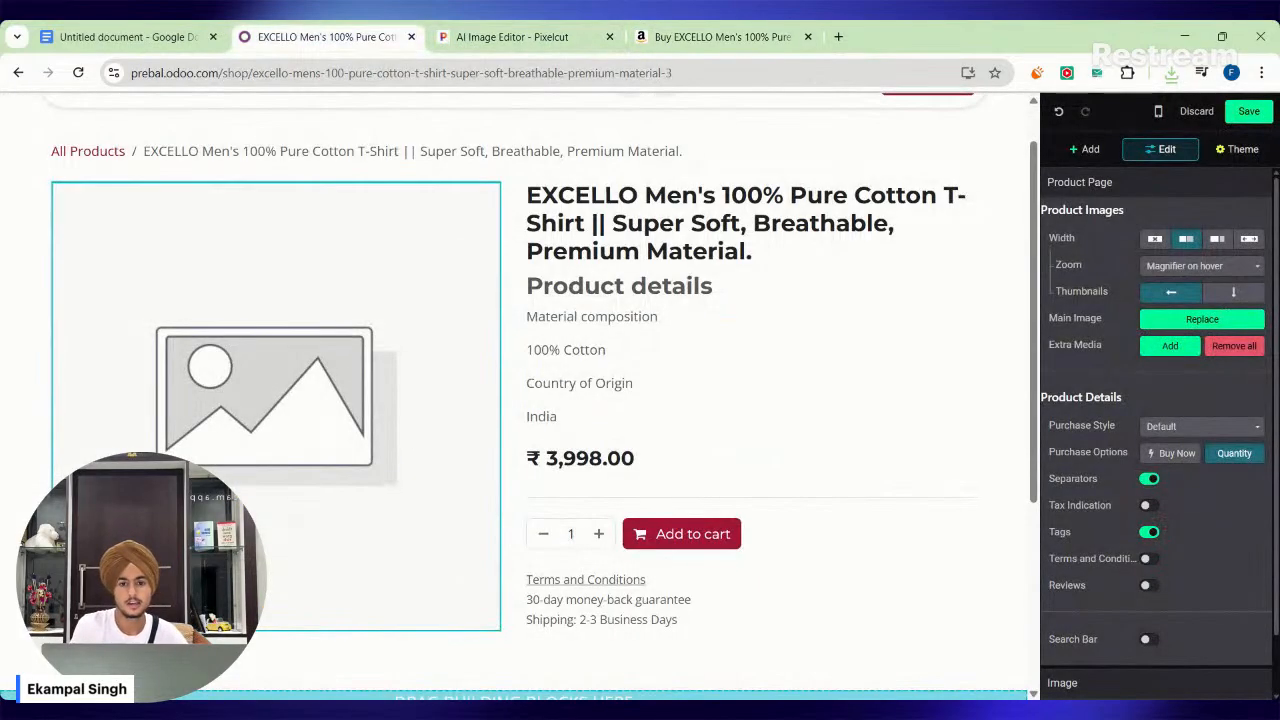
click(1194, 346)
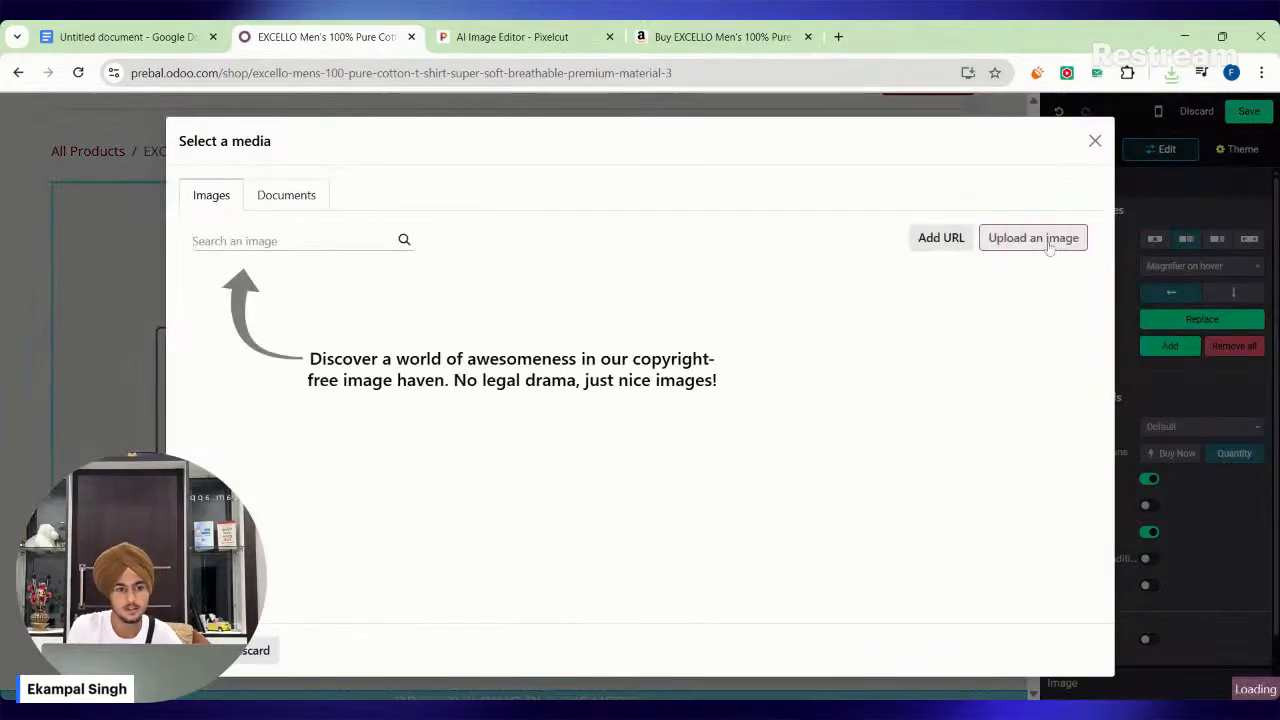
click(1050, 246)
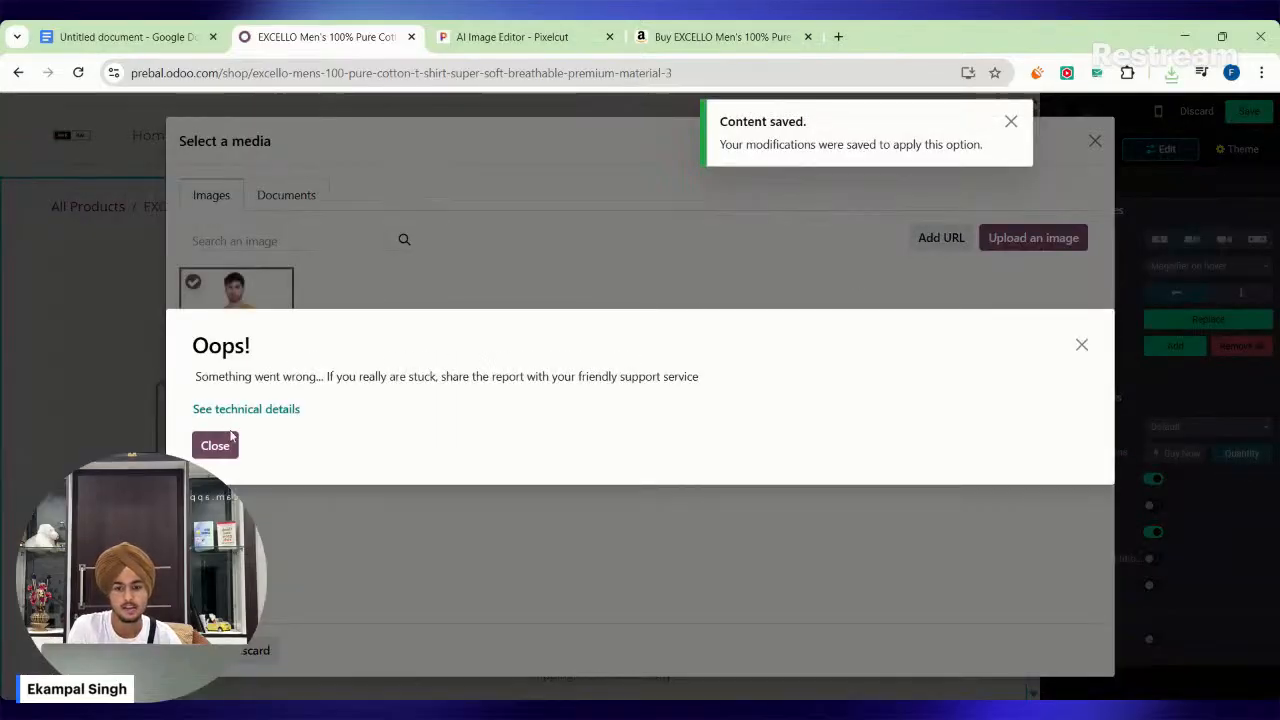
click(220, 444)
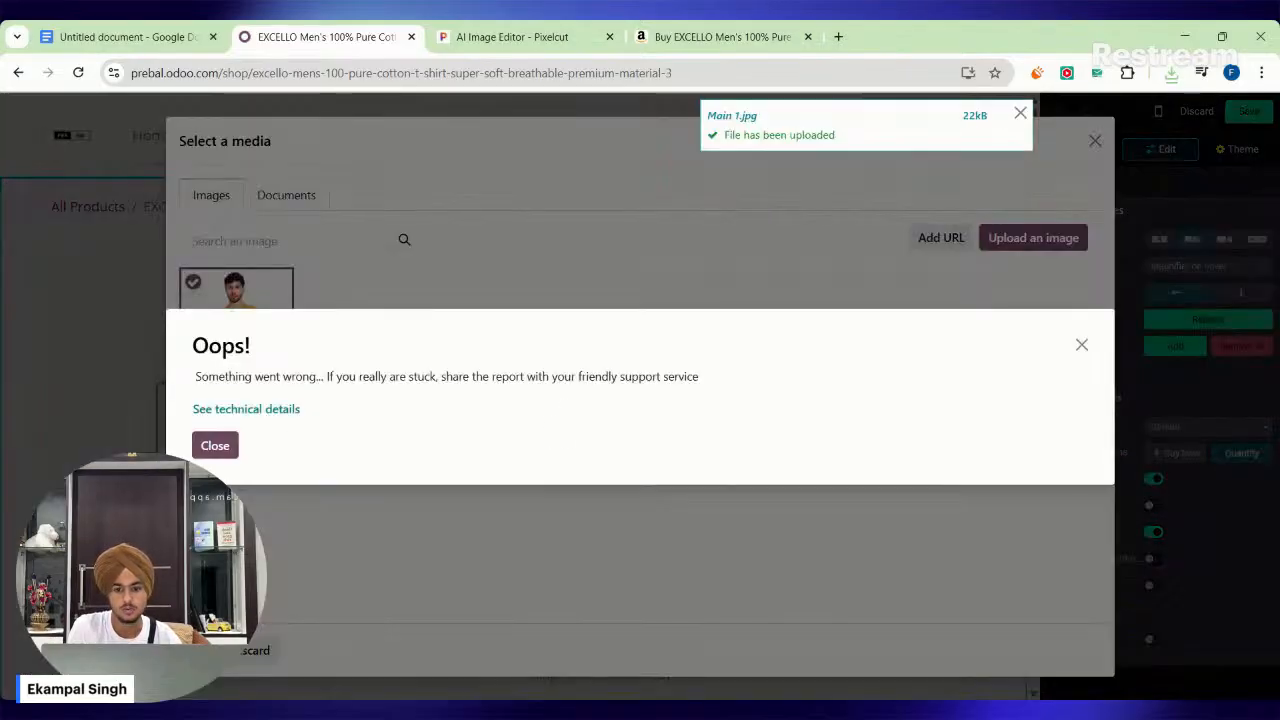
click(218, 444)
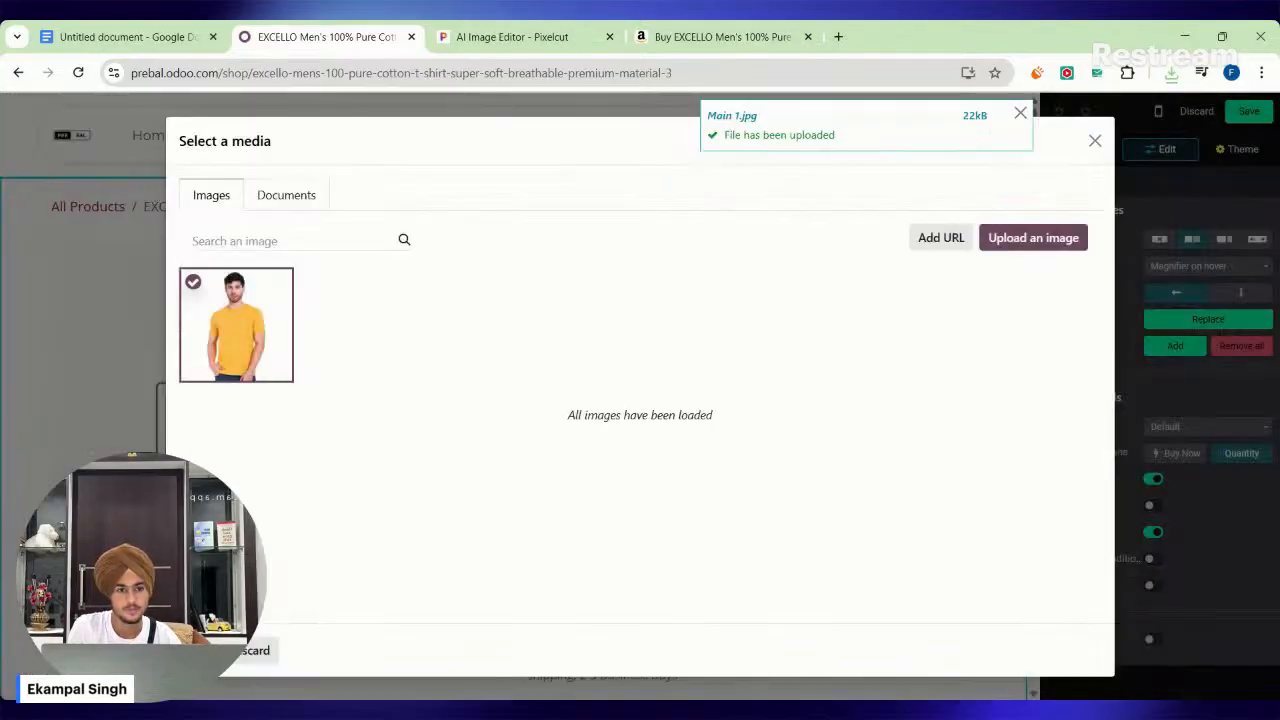
click(198, 650)
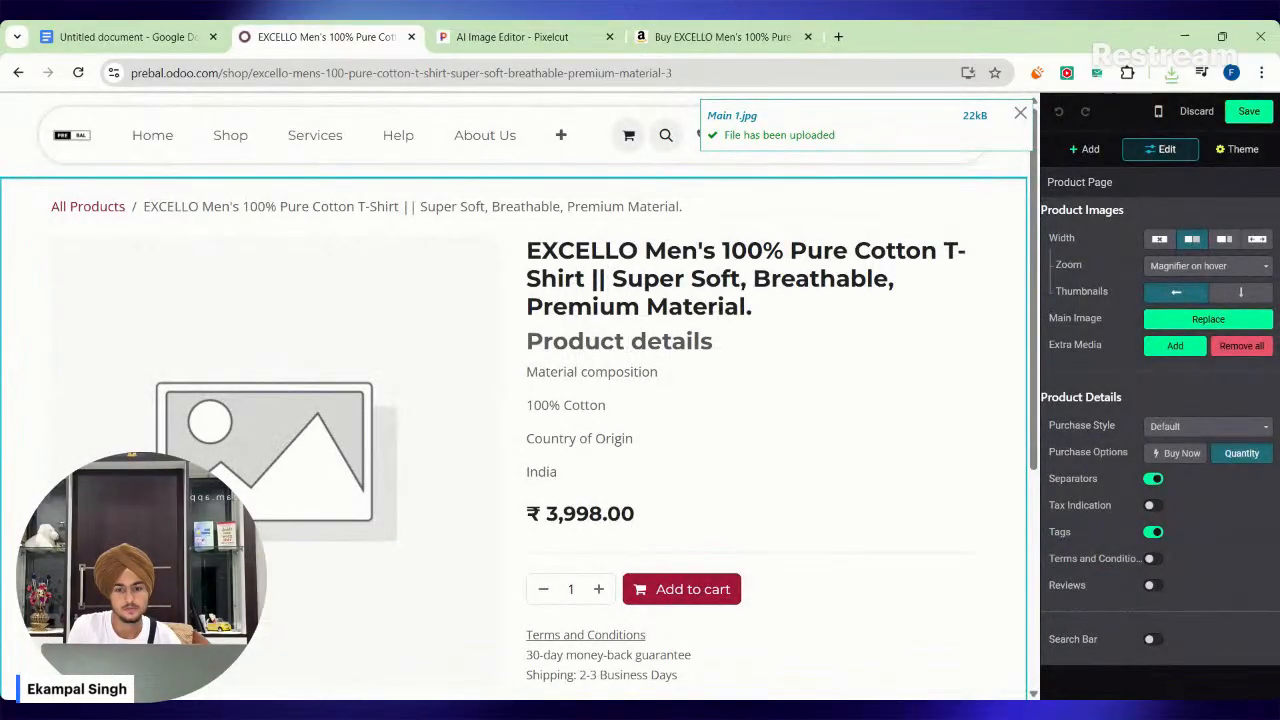
click(1020, 114)
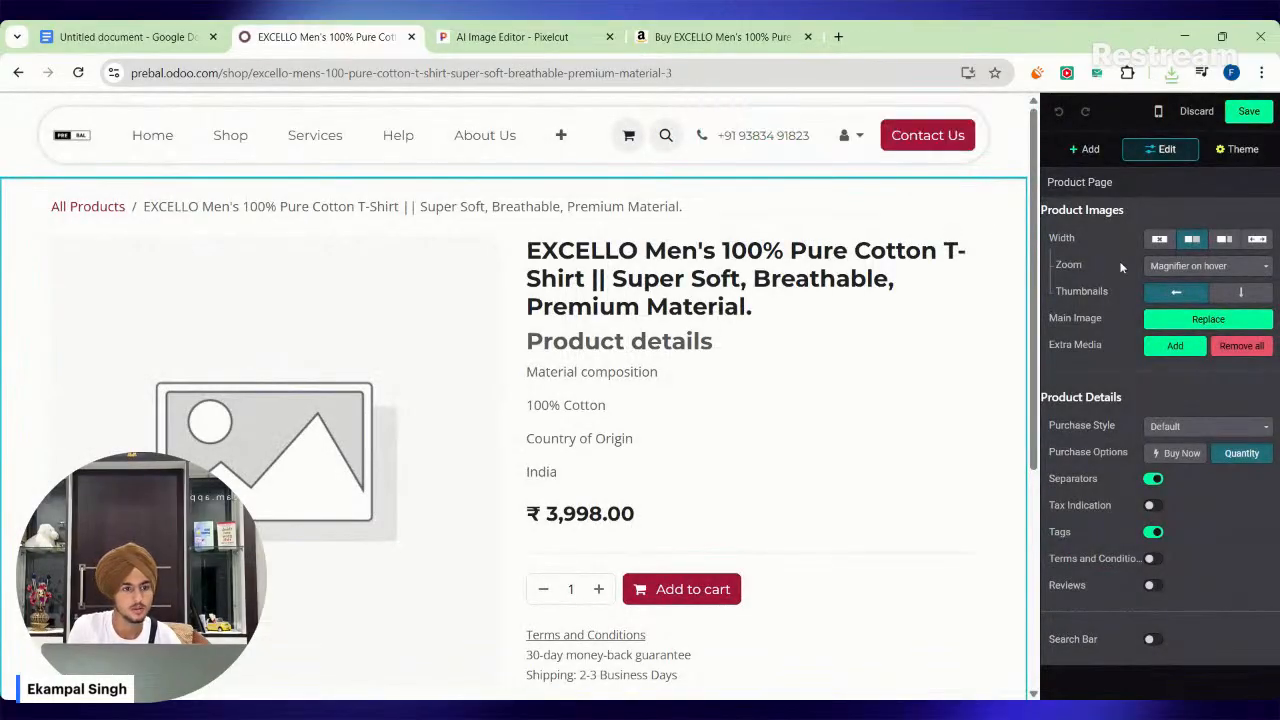
Try to replace the product's main image with the uploaded front-view T-shirt photo.
click(1188, 318)
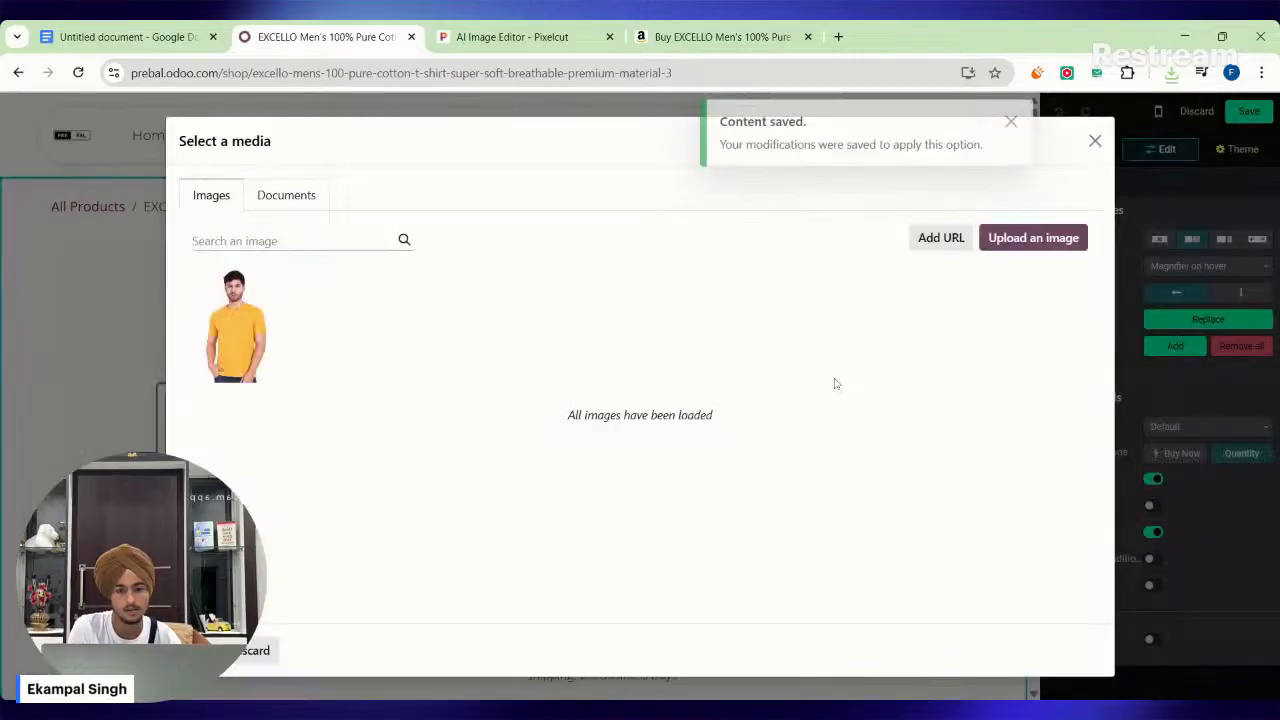
click(1094, 141)
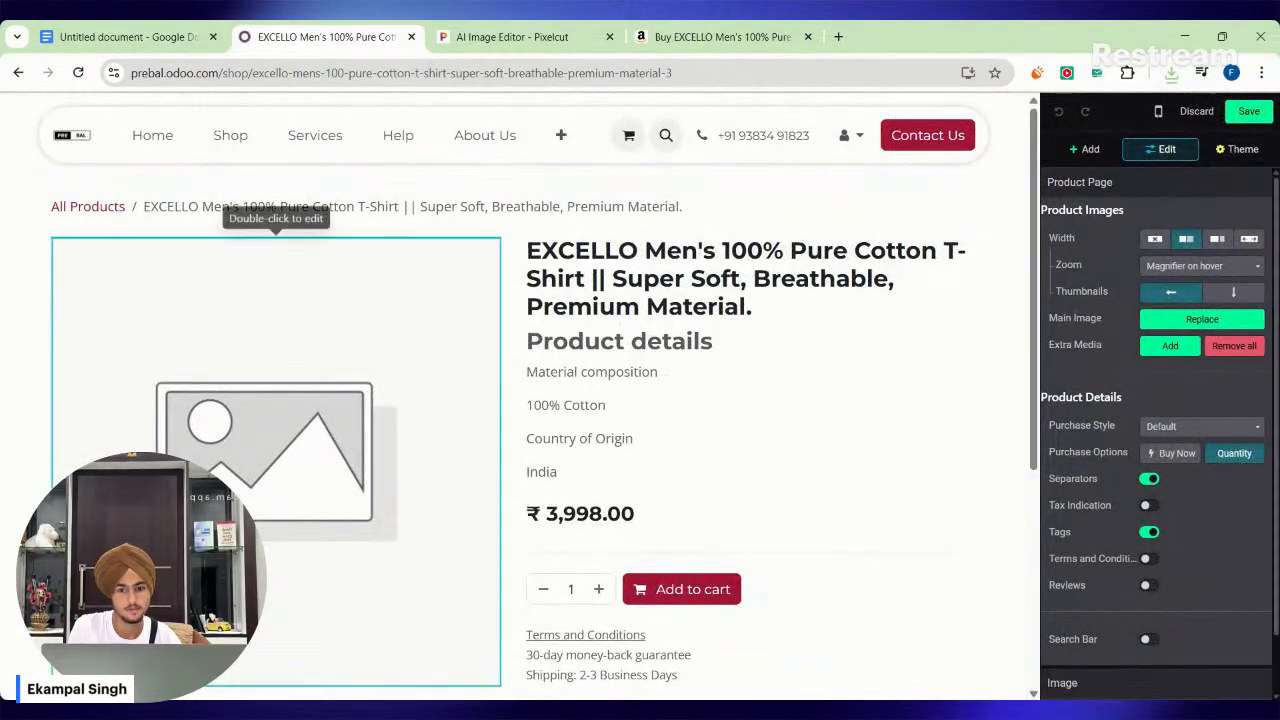
click(1230, 318)
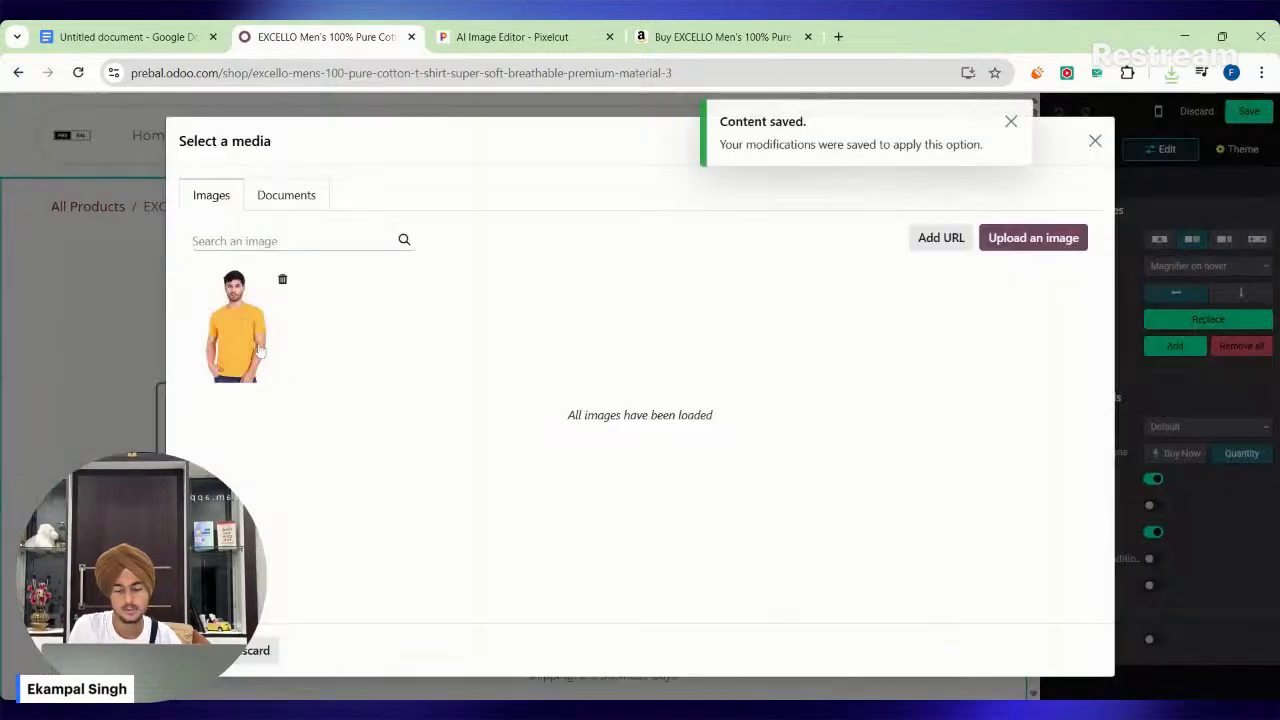
click(258, 348)
click(214, 446)
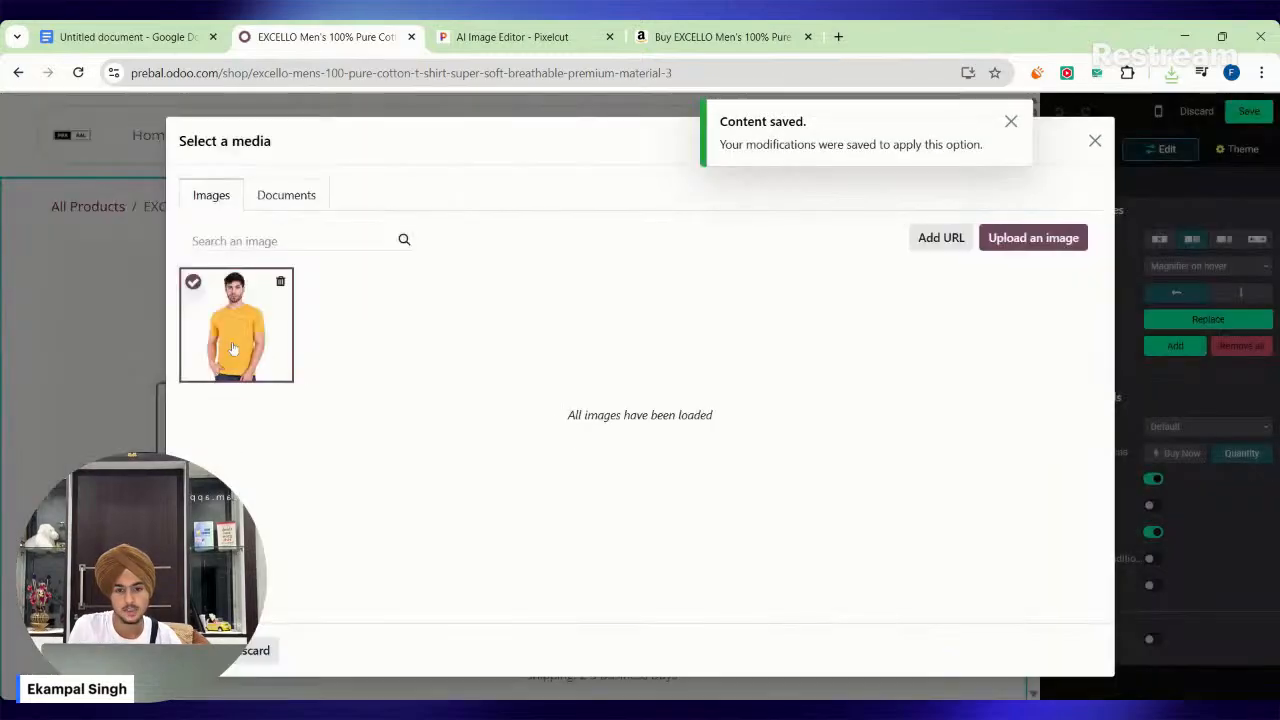
Upload Extra 1.jpg to the media library and try to set it as the product's main image.
scroll(520, 400, down, 1)
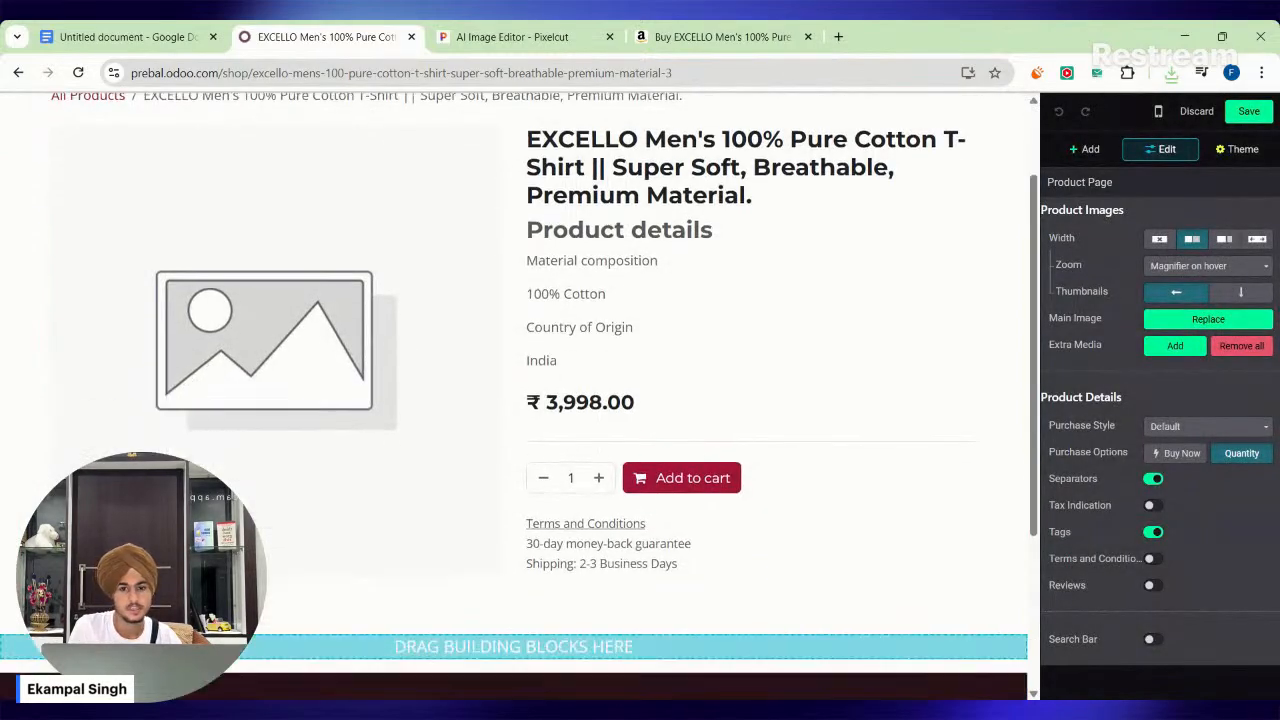
click(1208, 318)
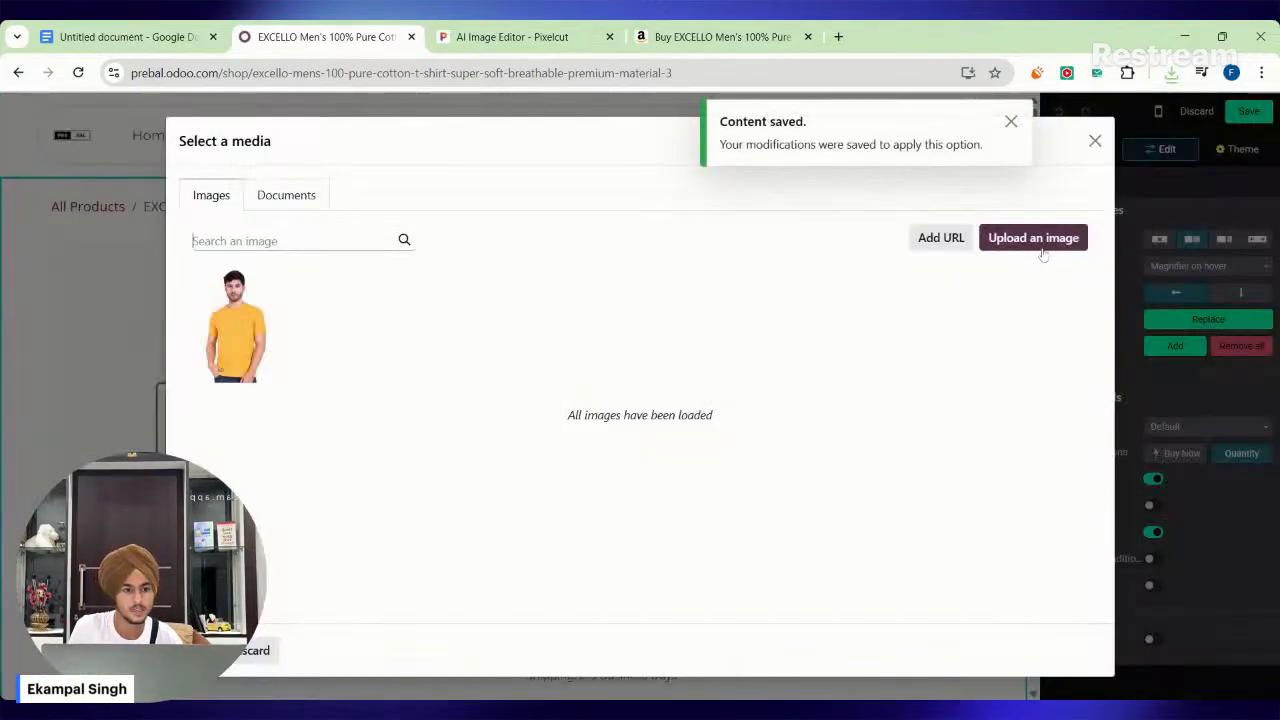
click(1040, 245)
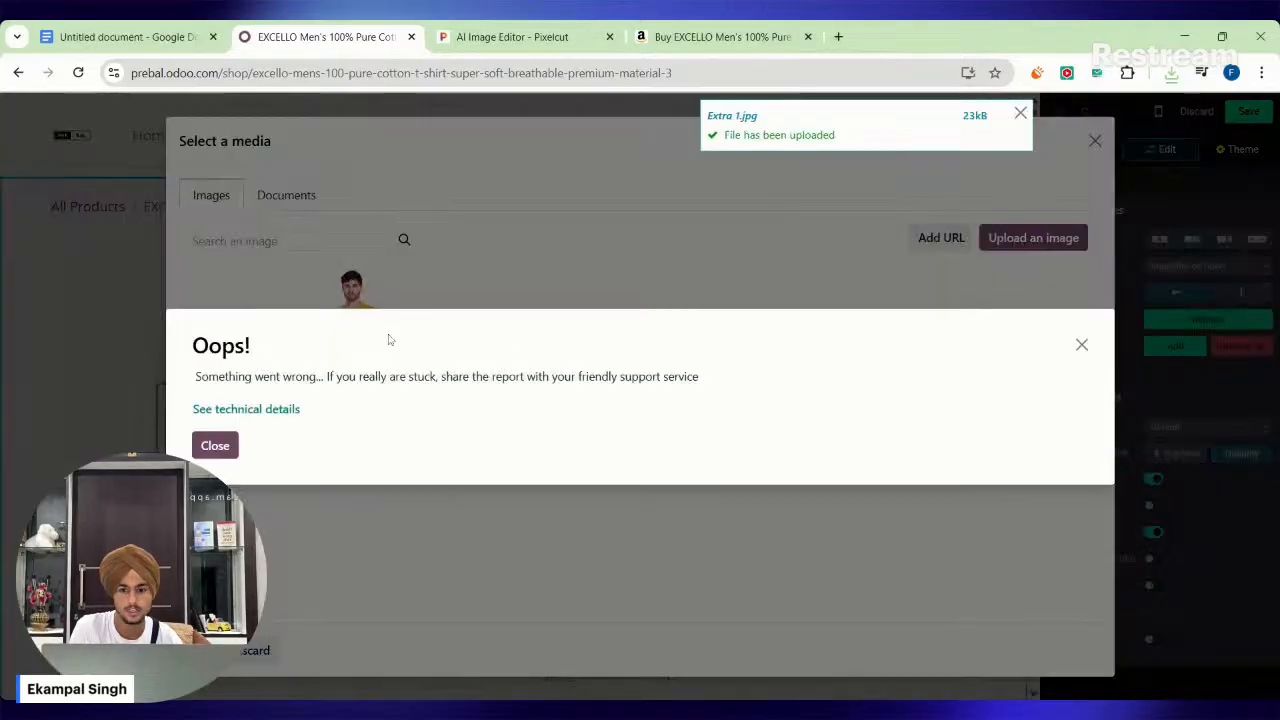
click(214, 446)
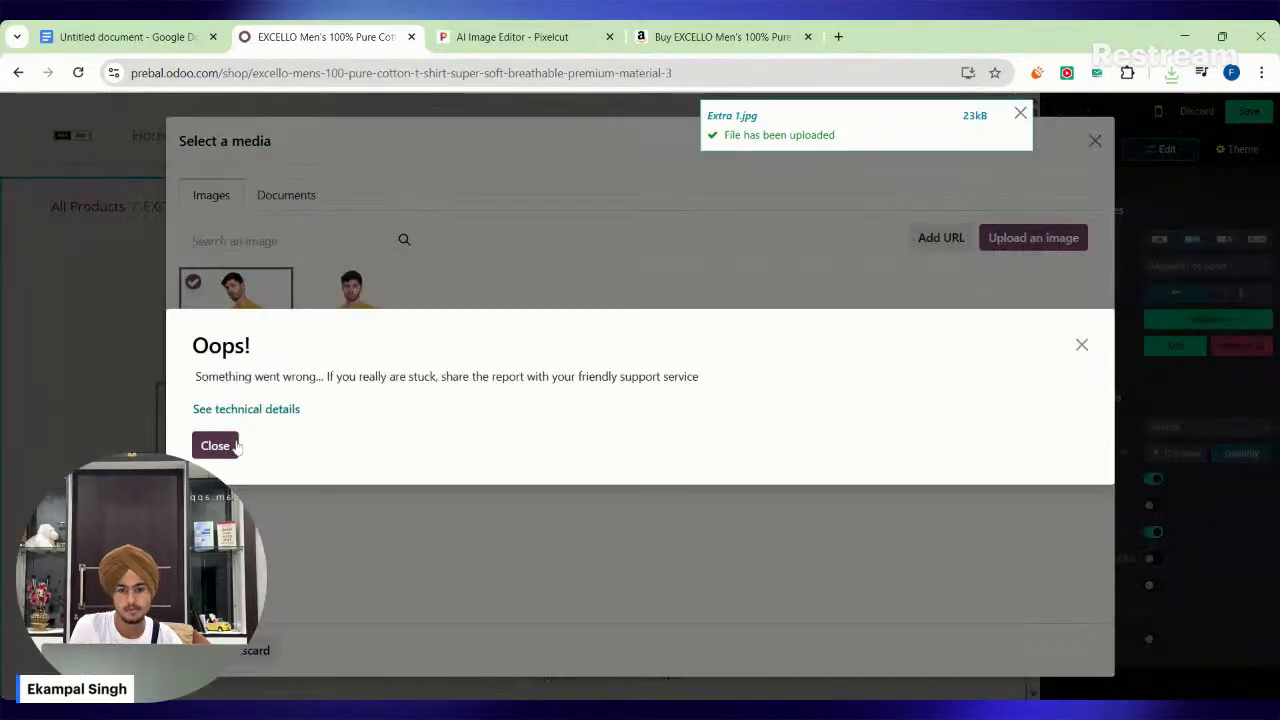
click(228, 448)
click(1019, 114)
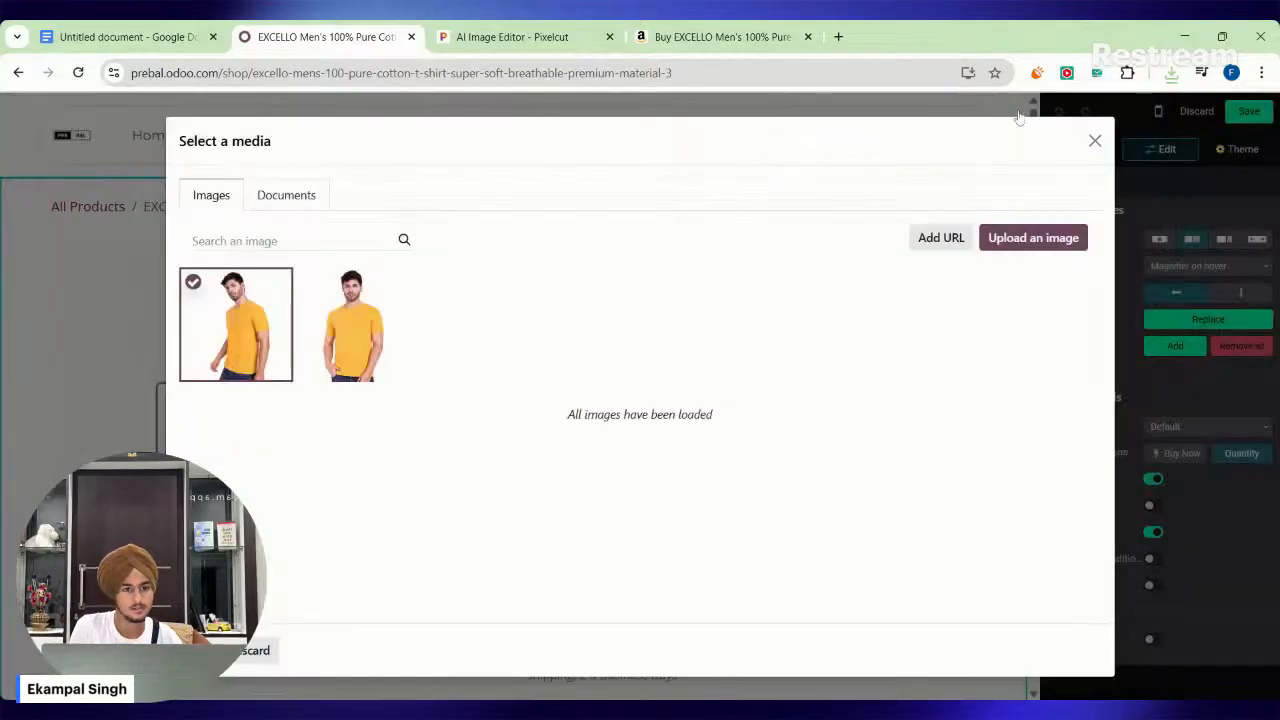
click(1095, 141)
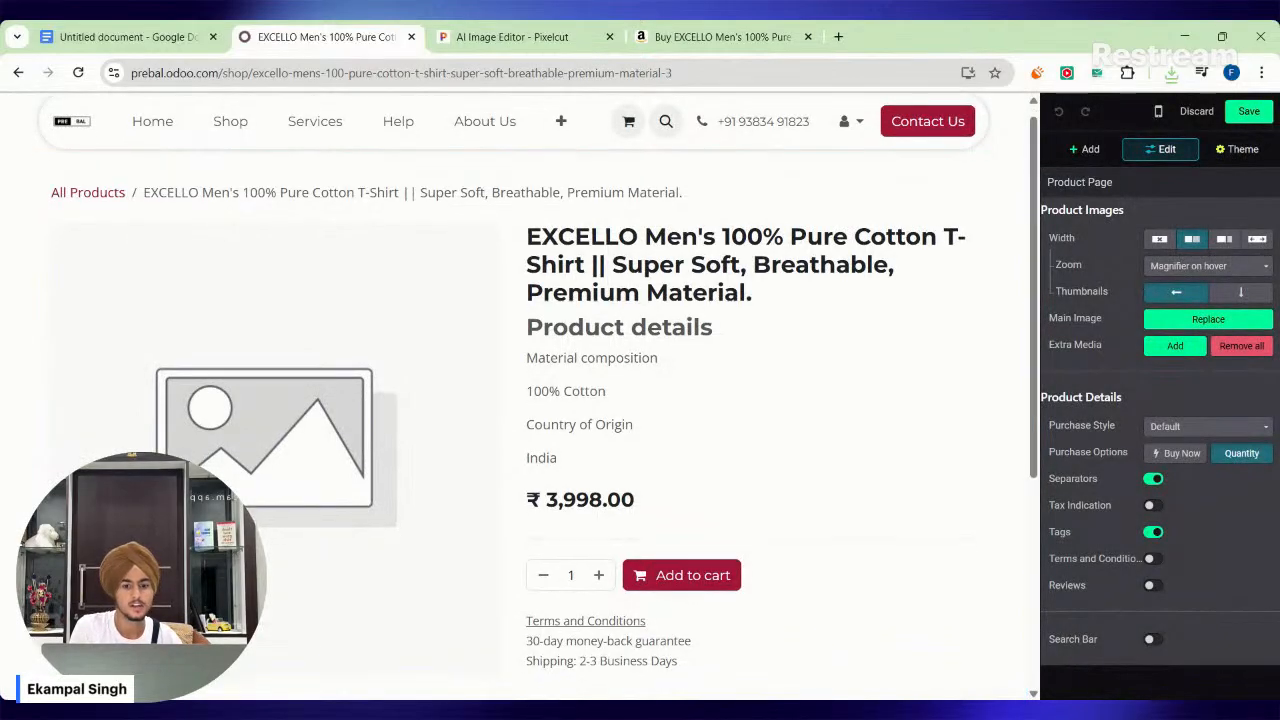
Enable the Buy Now purchase option on the T-shirt's product page.
scroll(515, 400, down, 1)
scroll(515, 396, up, 1)
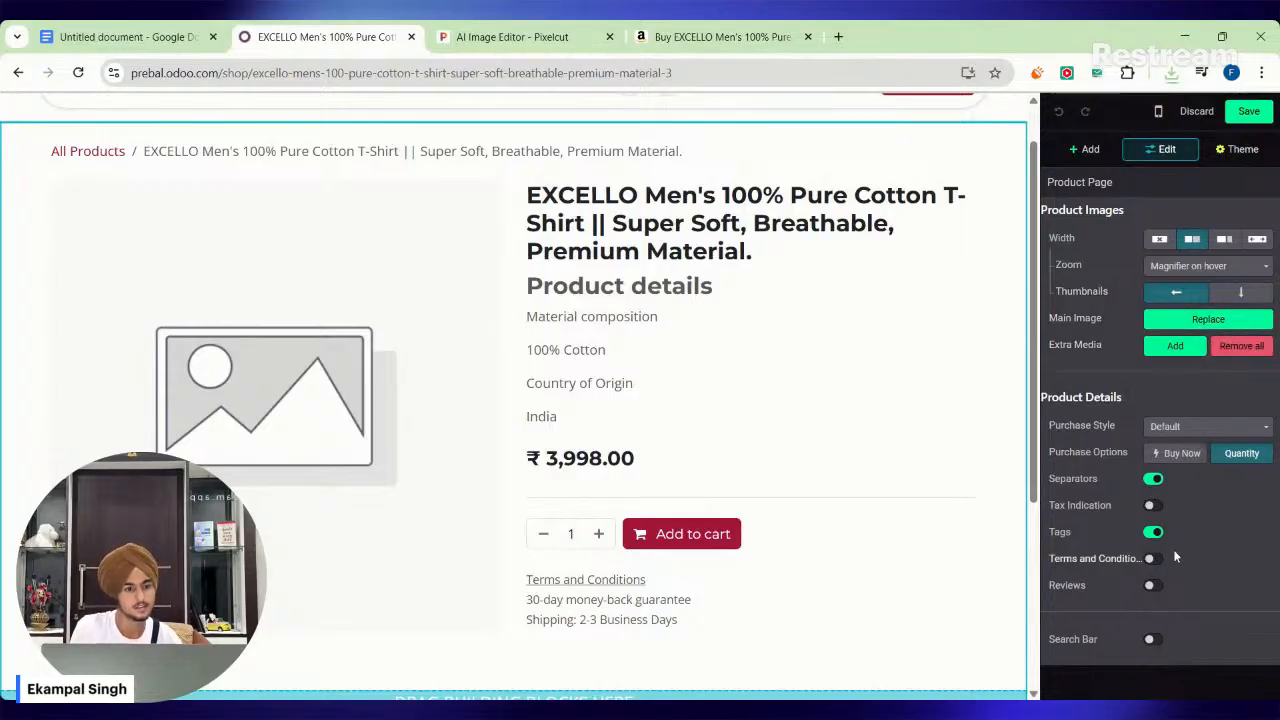
click(1193, 426)
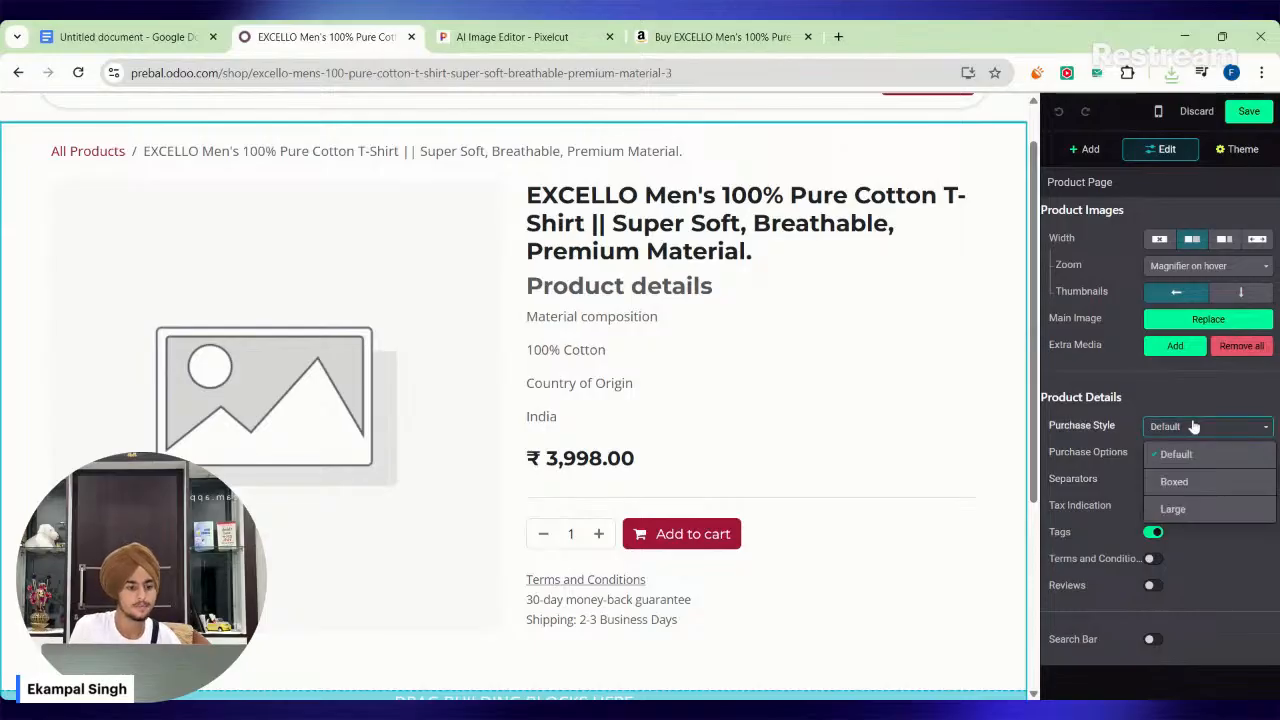
click(1193, 426)
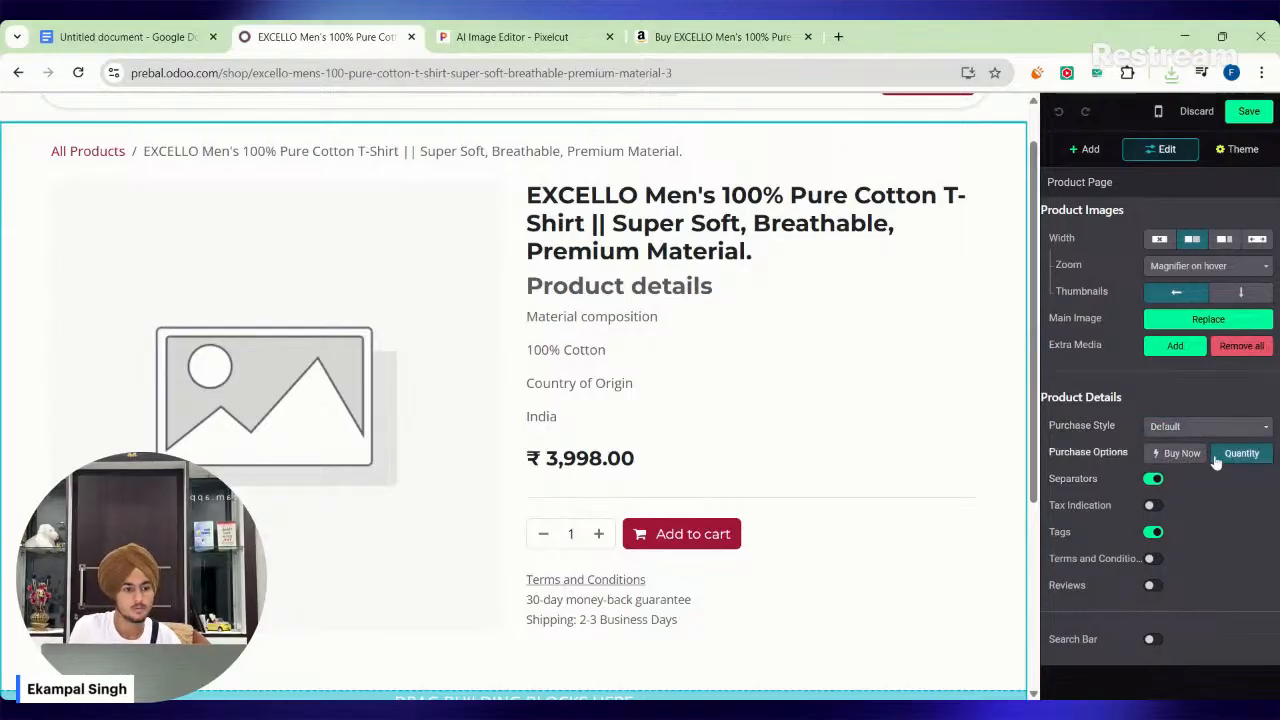
click(1202, 463)
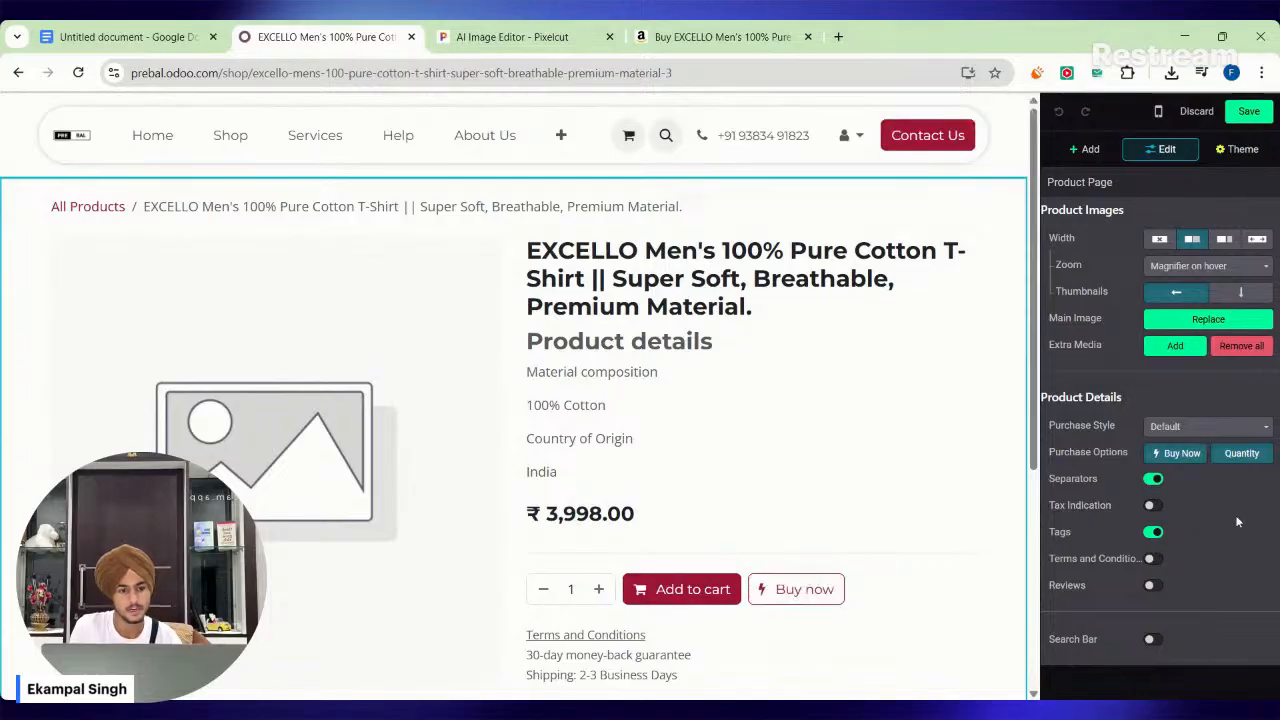
Turn on Terms and Conditions and the Search Bar for the product page and save the page.
click(1153, 561)
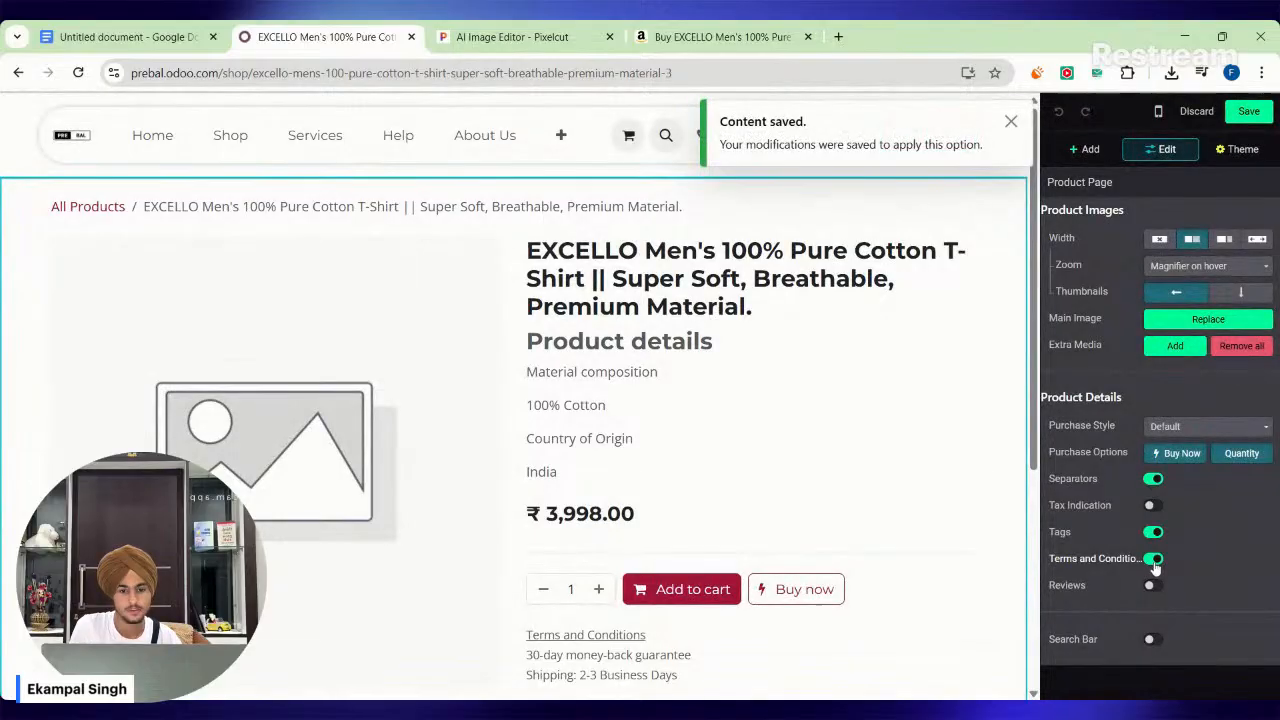
scroll(976, 596, down, 1)
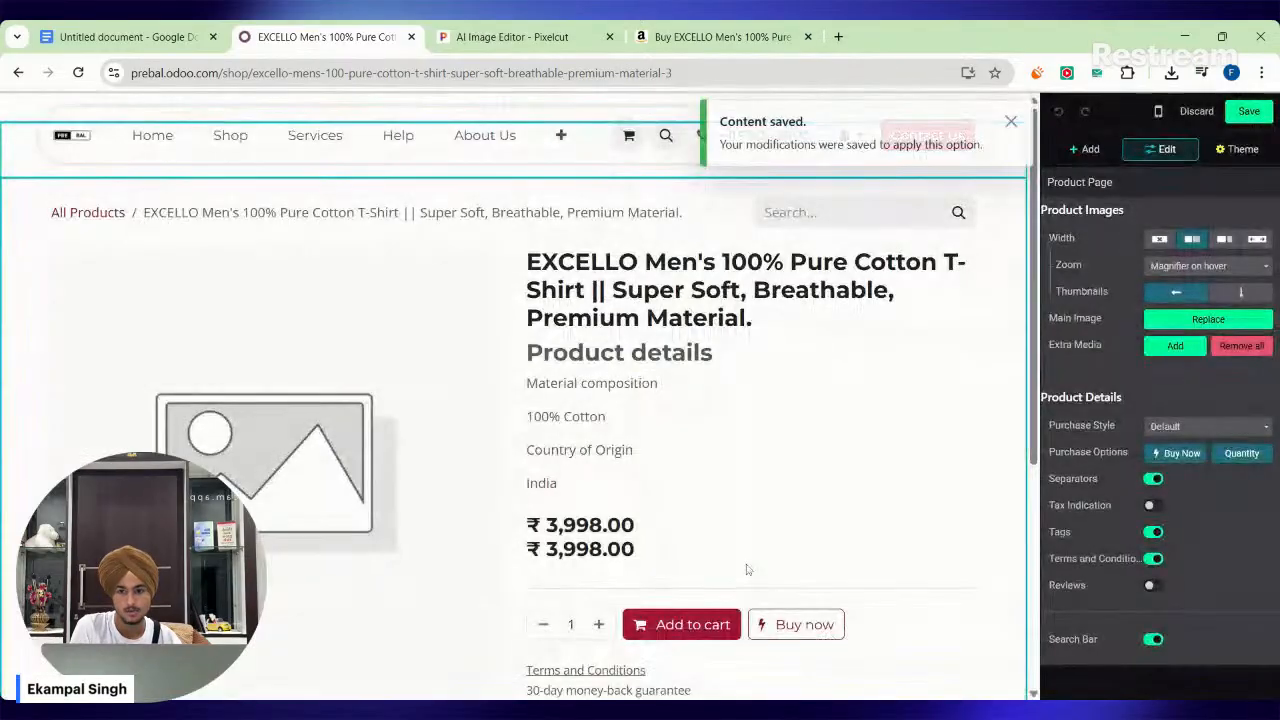
click(1009, 121)
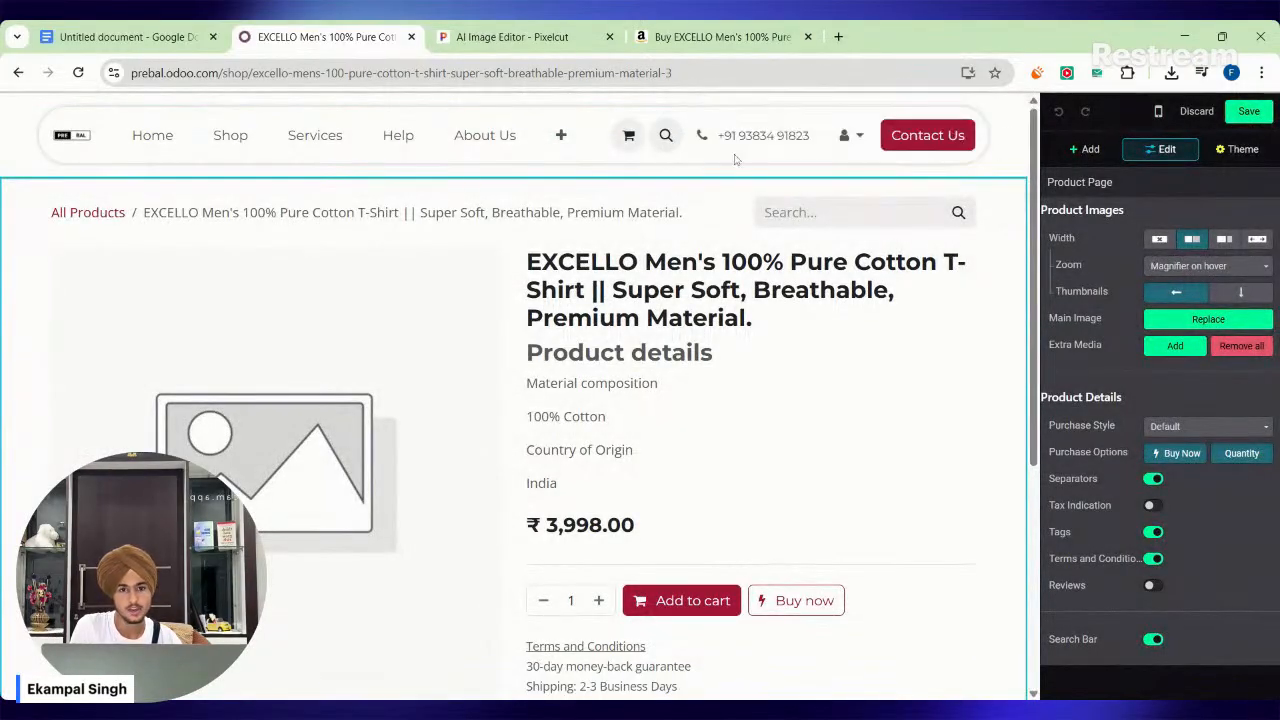
scroll(777, 403, down, 3)
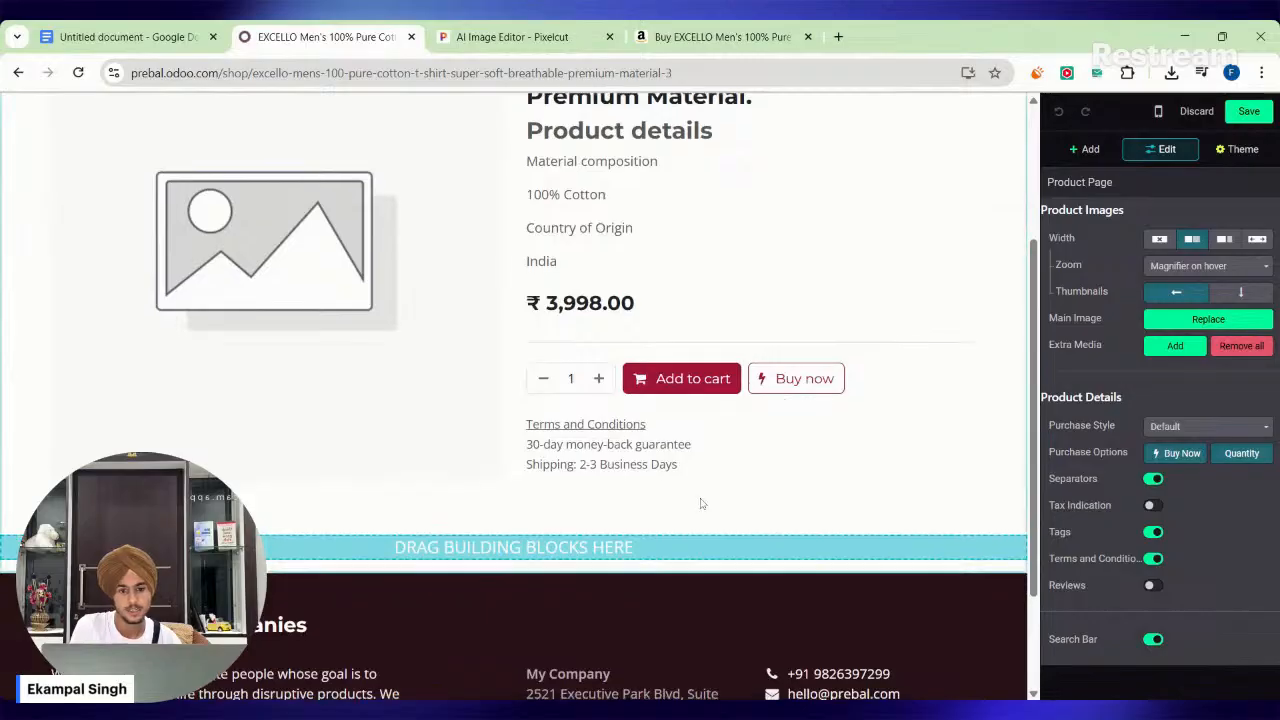
scroll(700, 500, up, 3)
click(1249, 111)
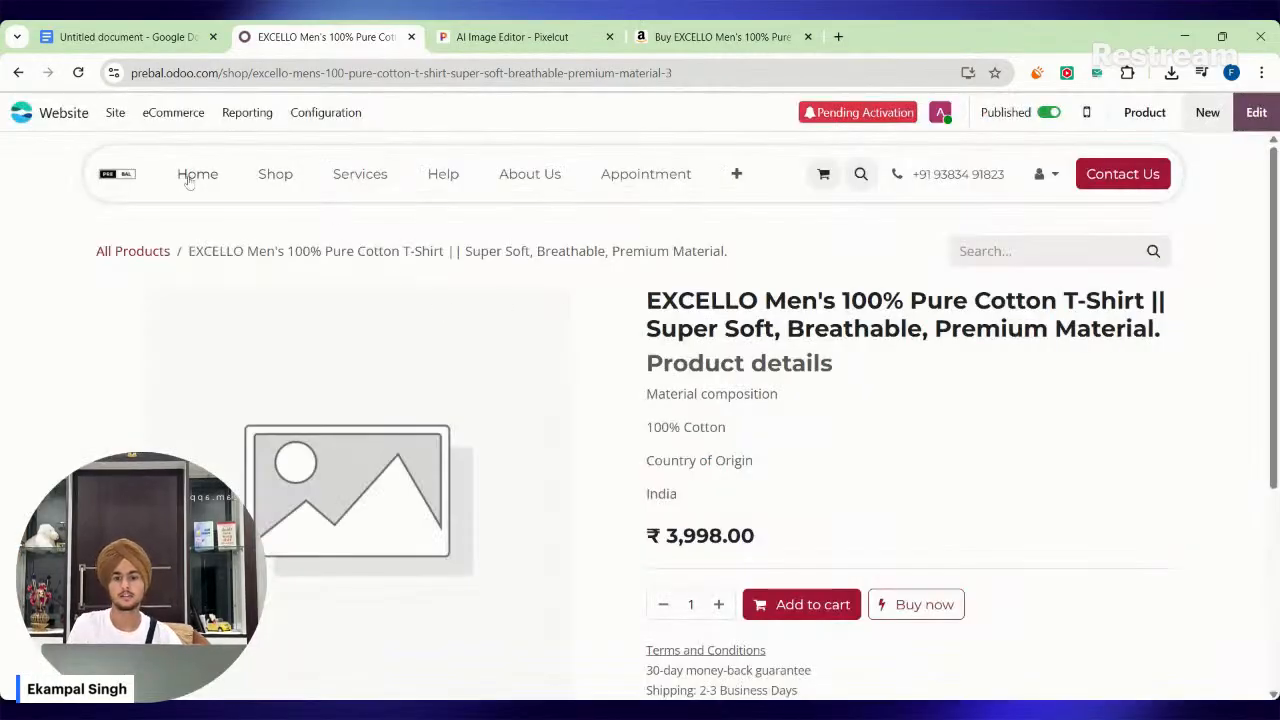
Review the store's Services page and check the New Collection entry in the Google Docs page list.
click(189, 178)
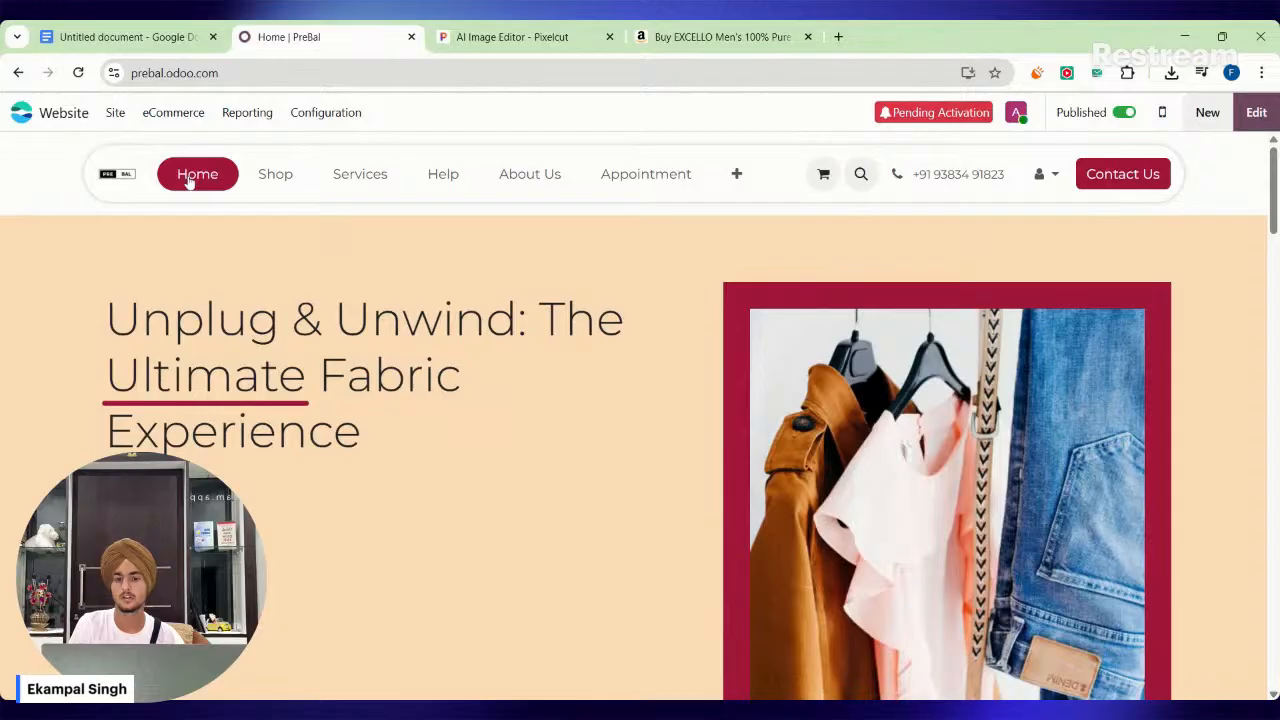
click(360, 175)
scroll(566, 377, down, 5)
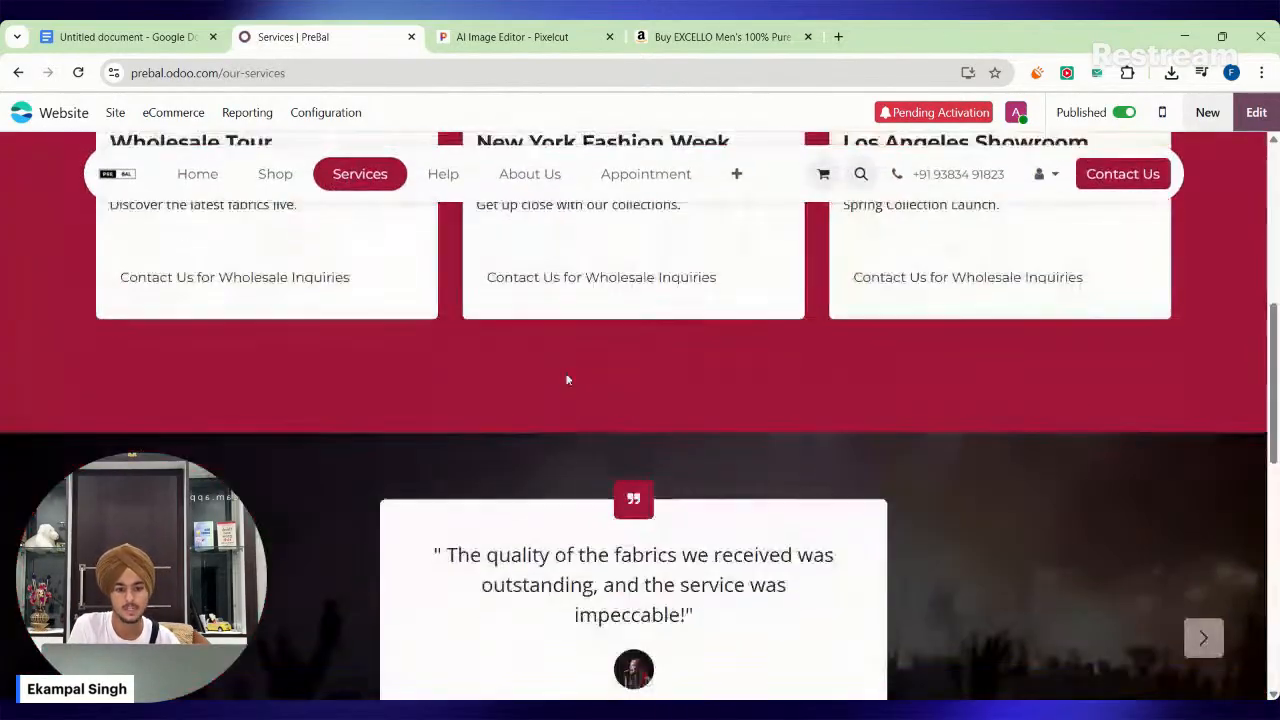
scroll(566, 377, up, 3)
scroll(570, 378, down, 9)
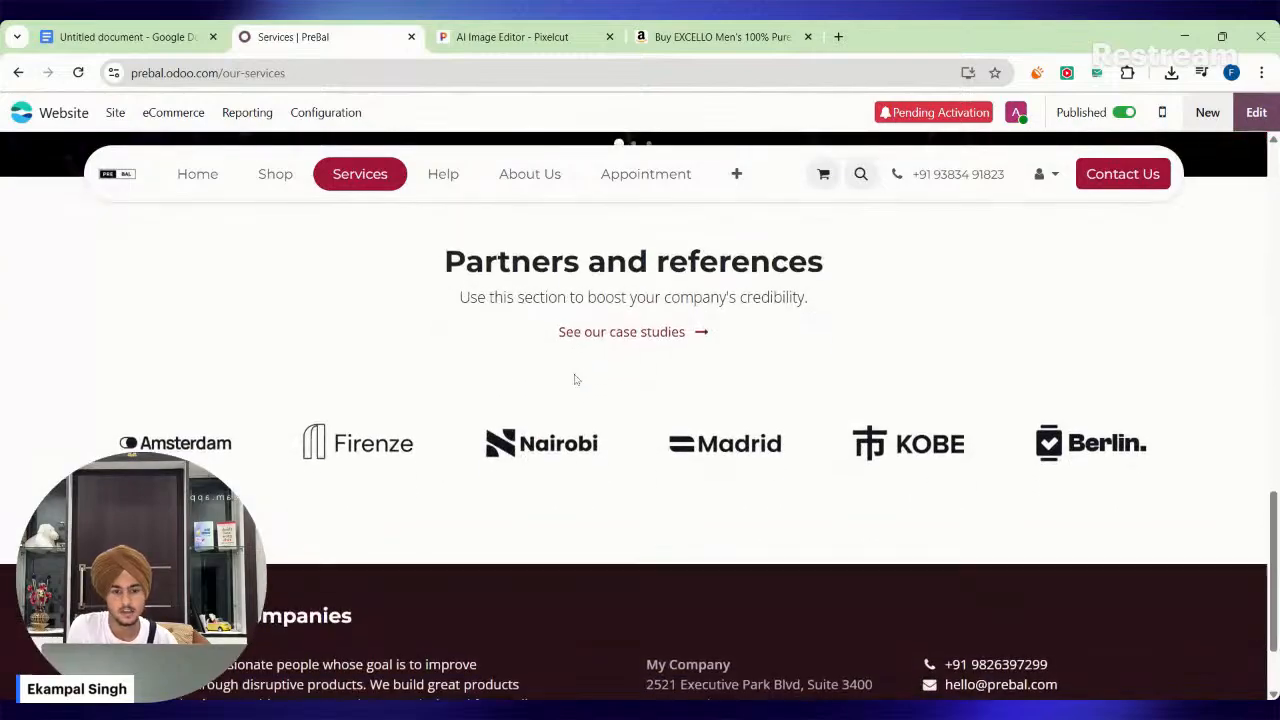
scroll(575, 380, up, 10)
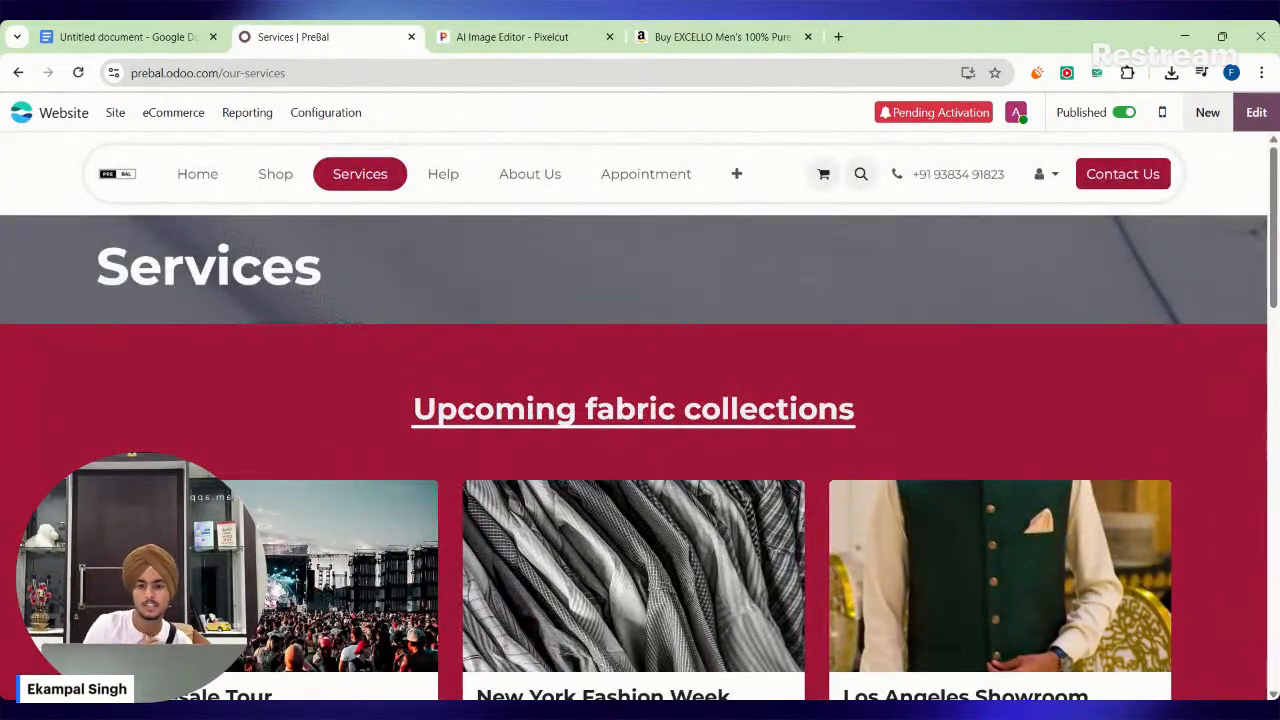
click(118, 38)
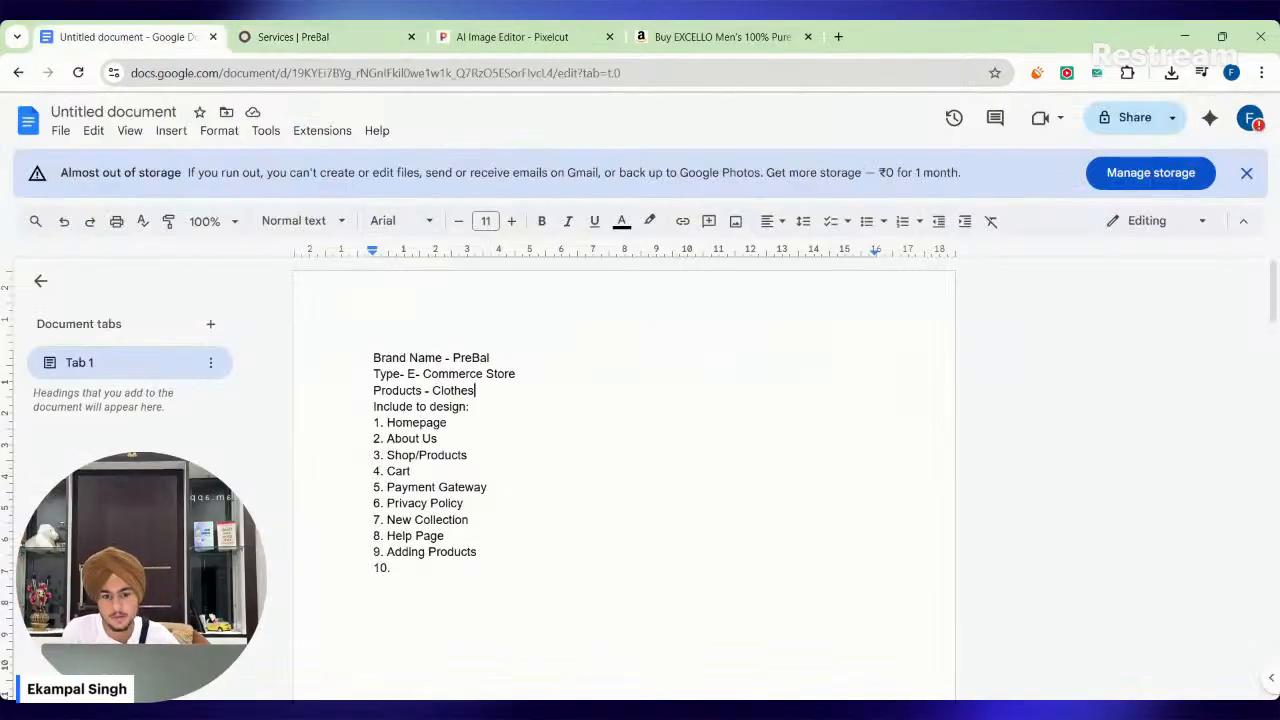
drag(396, 521, 474, 521)
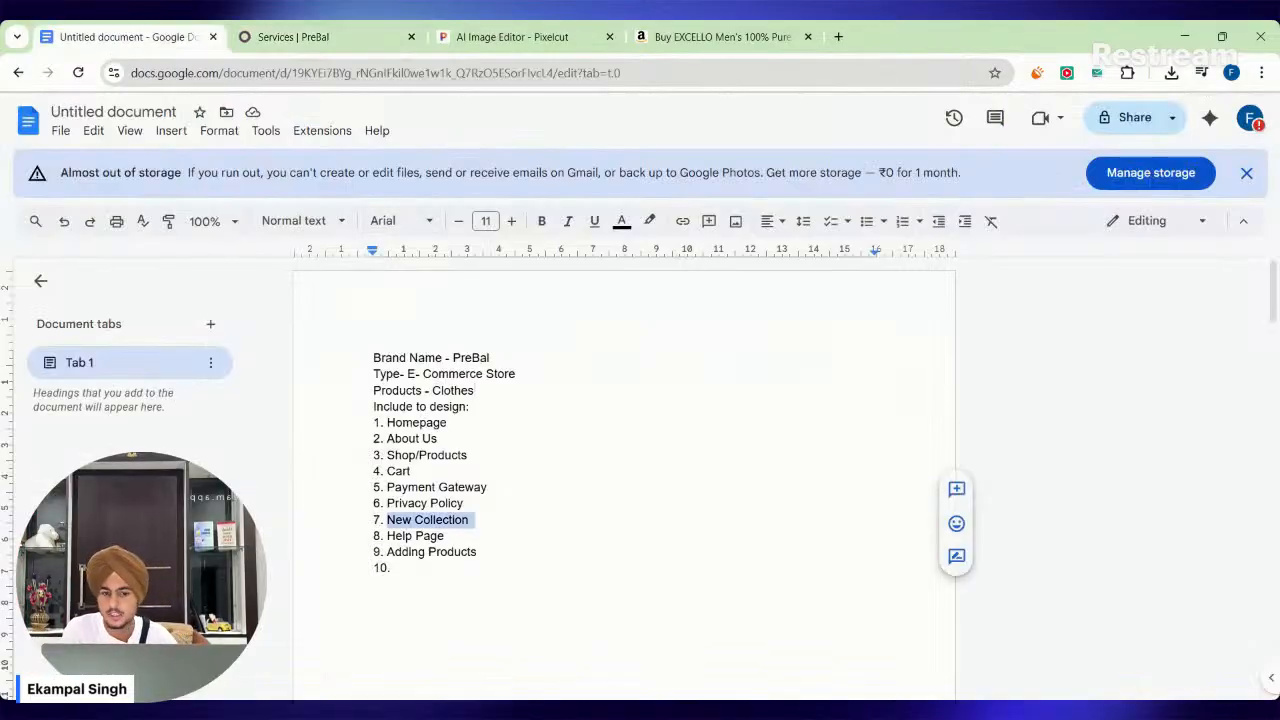
click(474, 521)
click(350, 36)
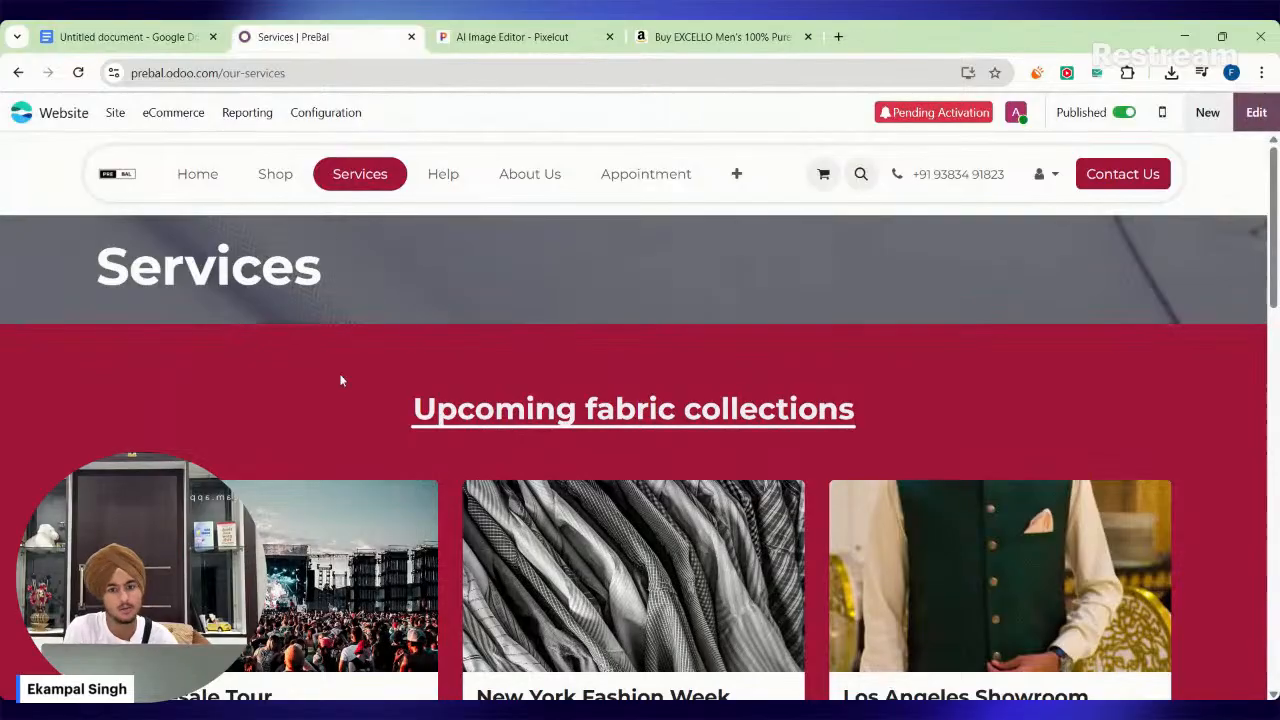
Set the Services page's title to New Collection in its page properties and save.
click(115, 112)
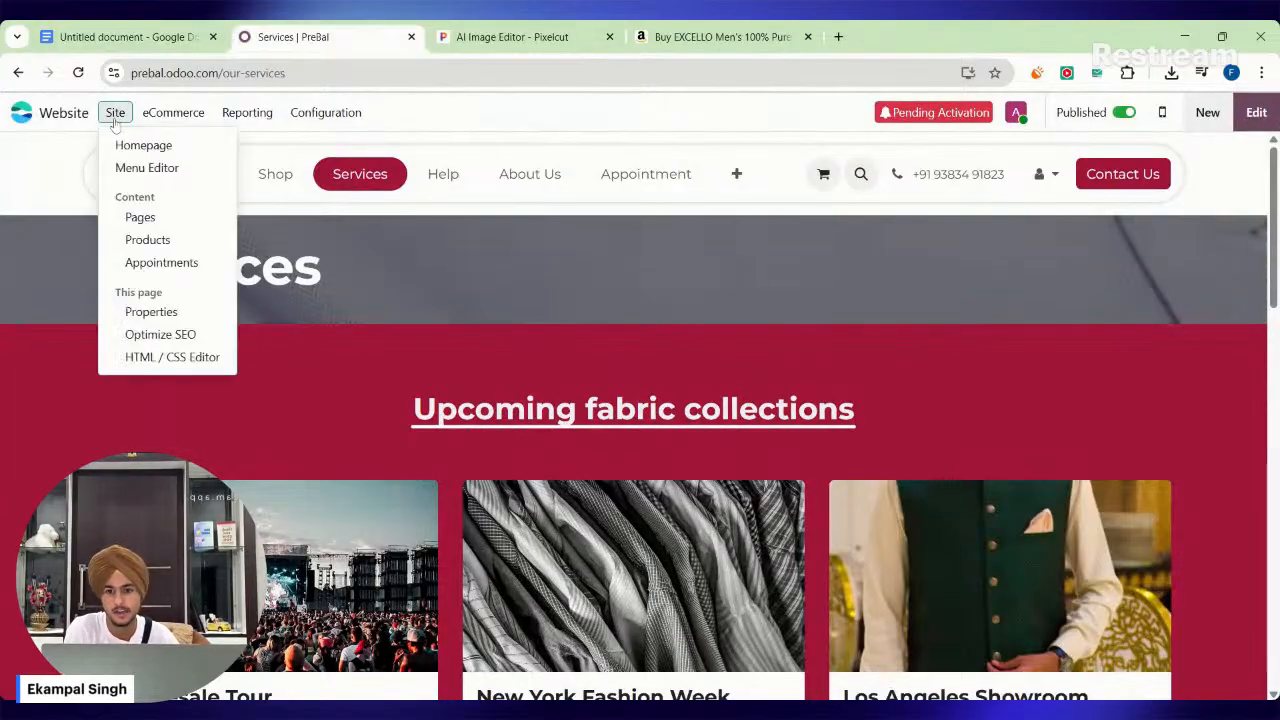
click(151, 312)
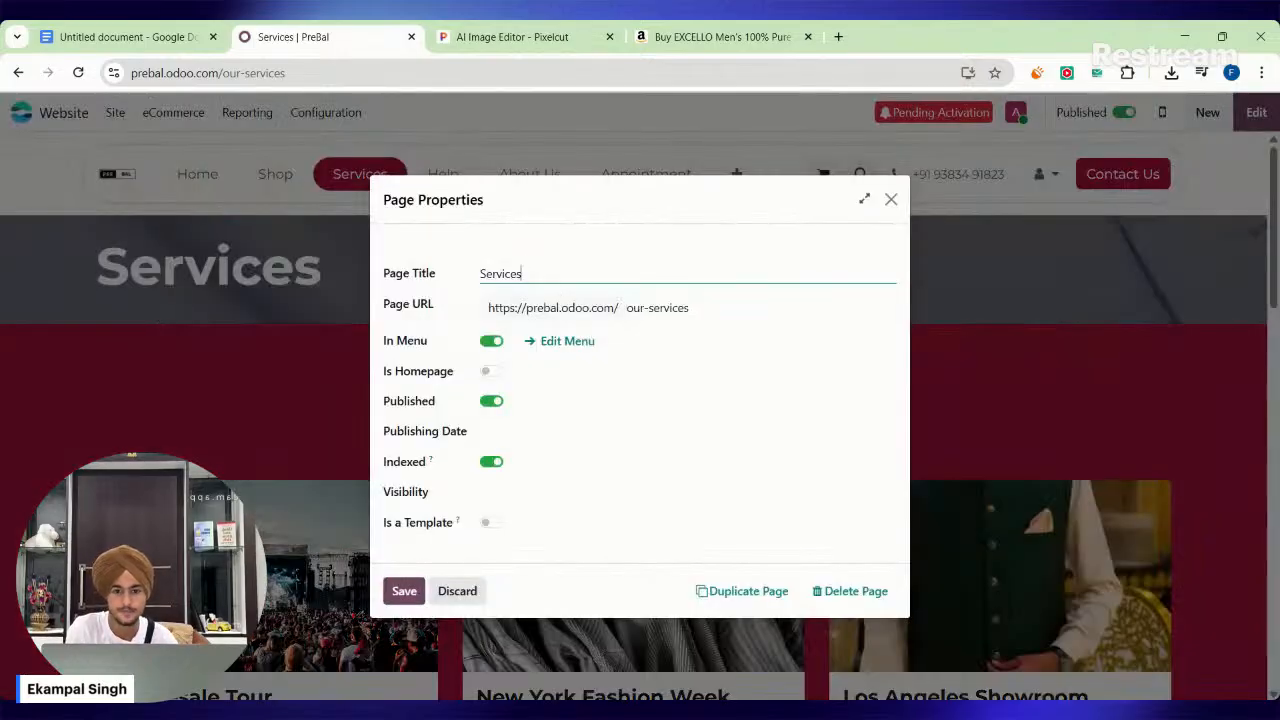
key(ctrl+a)
key(BackSpace)
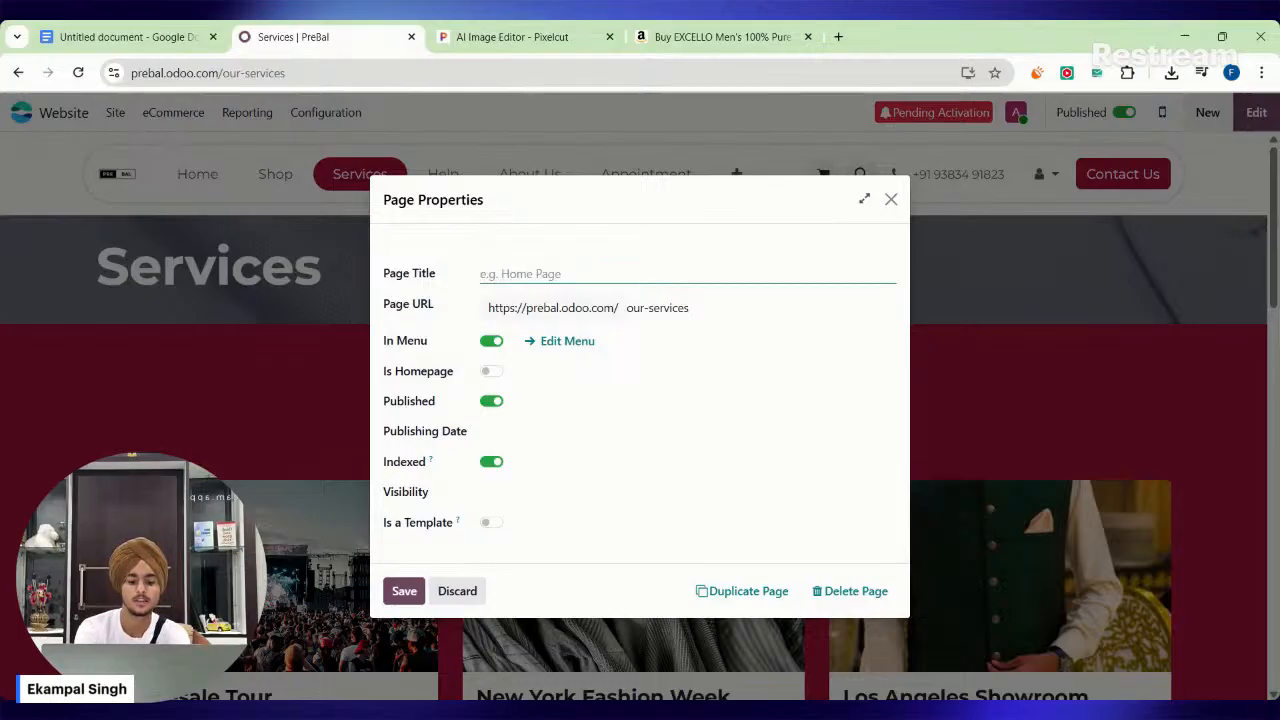
text(New Collection)
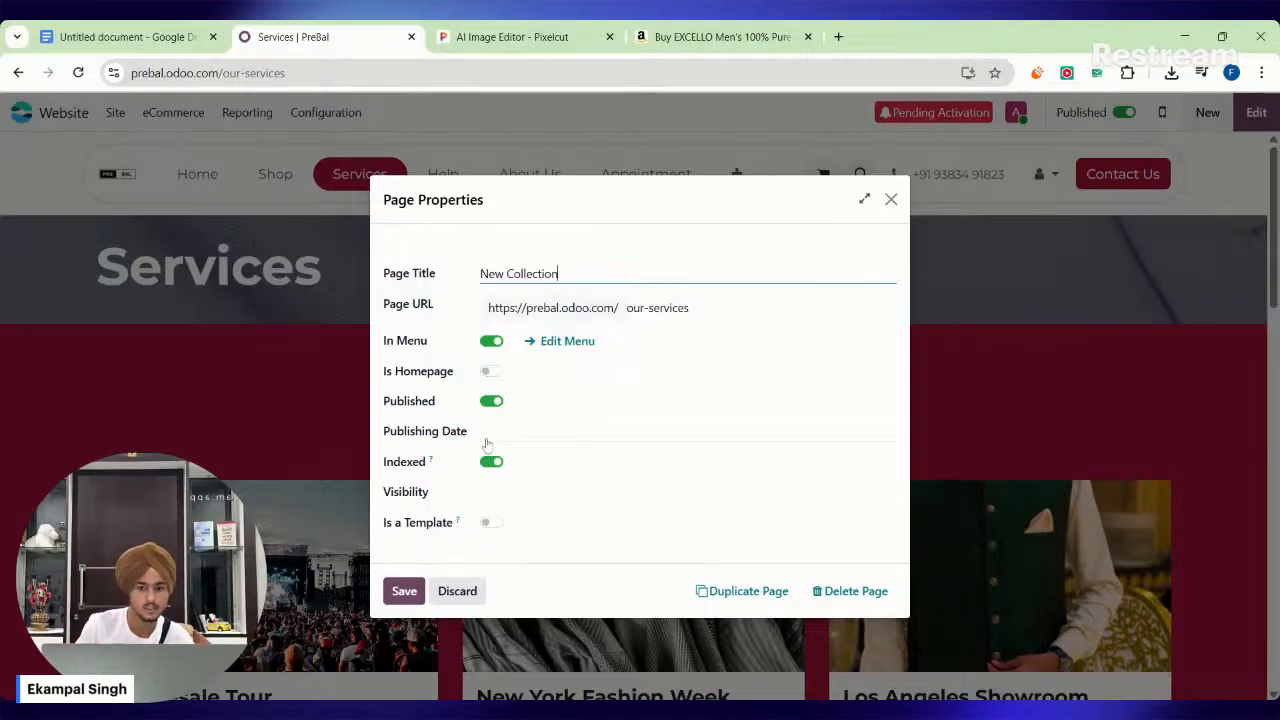
click(404, 591)
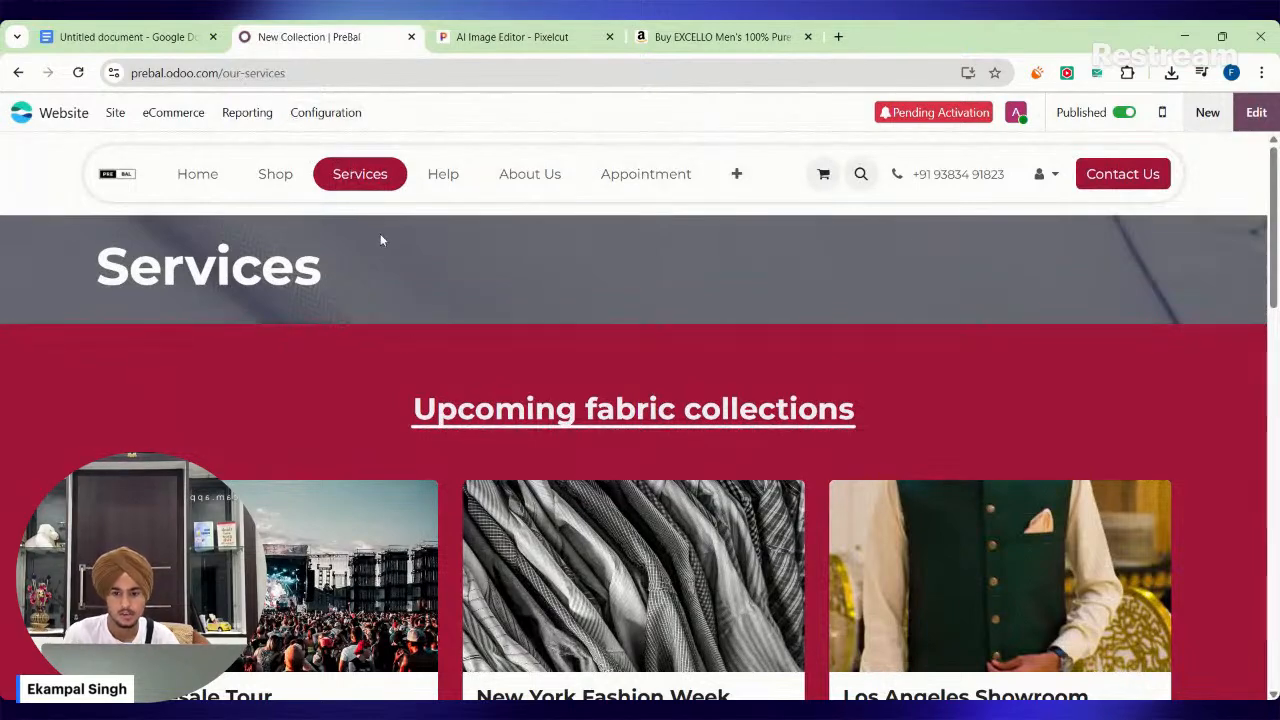
Set the page's URL to new-collection, keep the page in the menu, and save the properties.
click(115, 112)
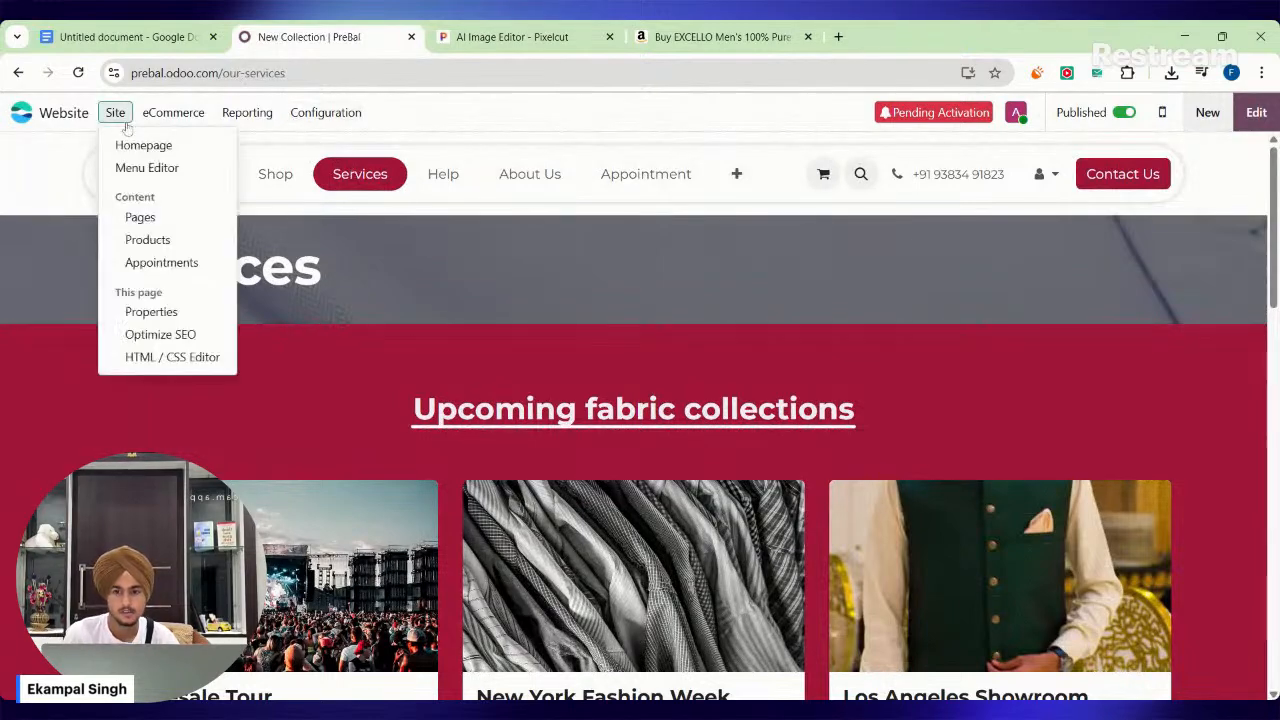
click(195, 316)
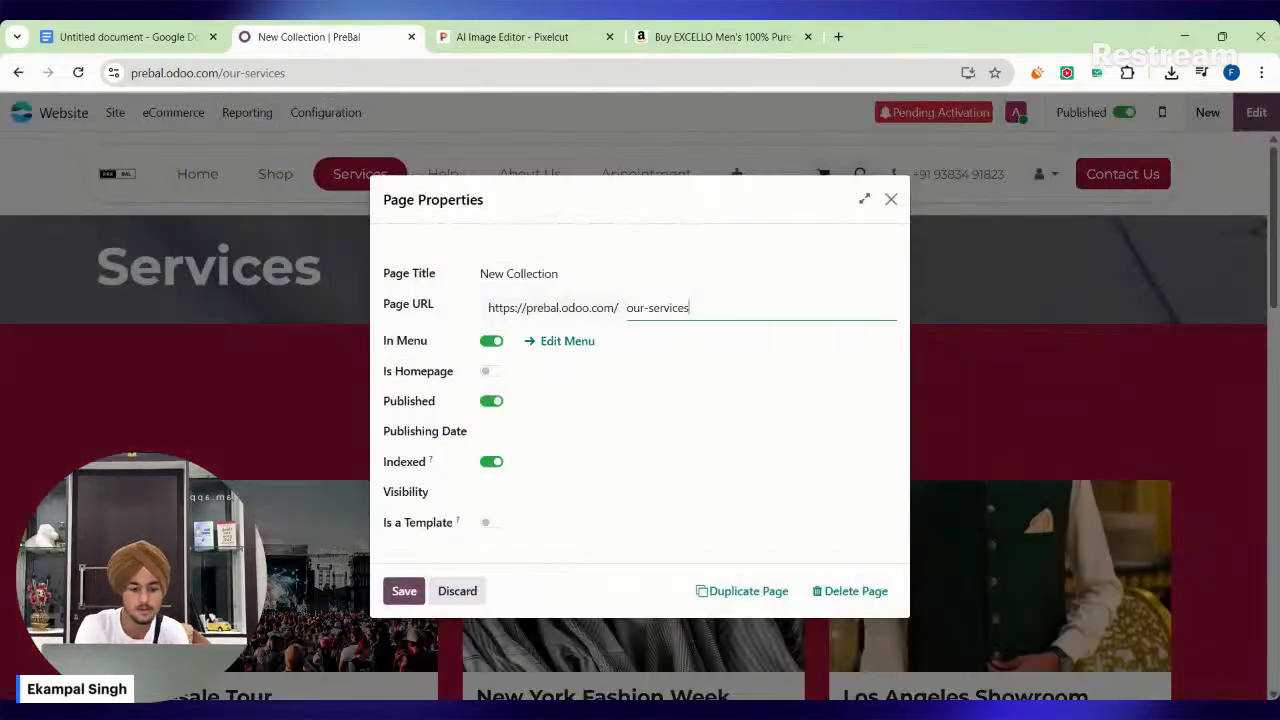
key(BackSpace)
key(BackSpace)
key(BackSpace)
key(BackSpace)
key(BackSpace)
key(BackSpace)
key(BackSpace)
key(BackSpace)
key(BackSpace)
key(BackSpace)
key(BackSpace)
key(BackSpace)
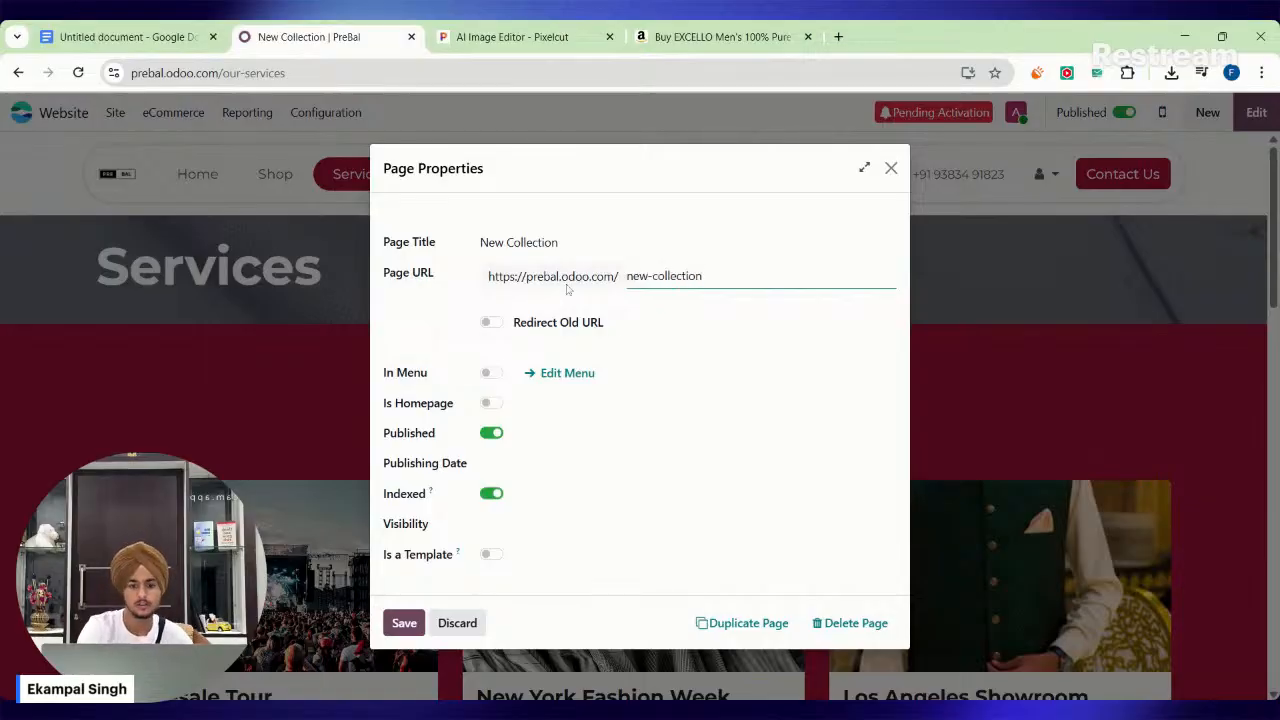
click(491, 373)
click(404, 622)
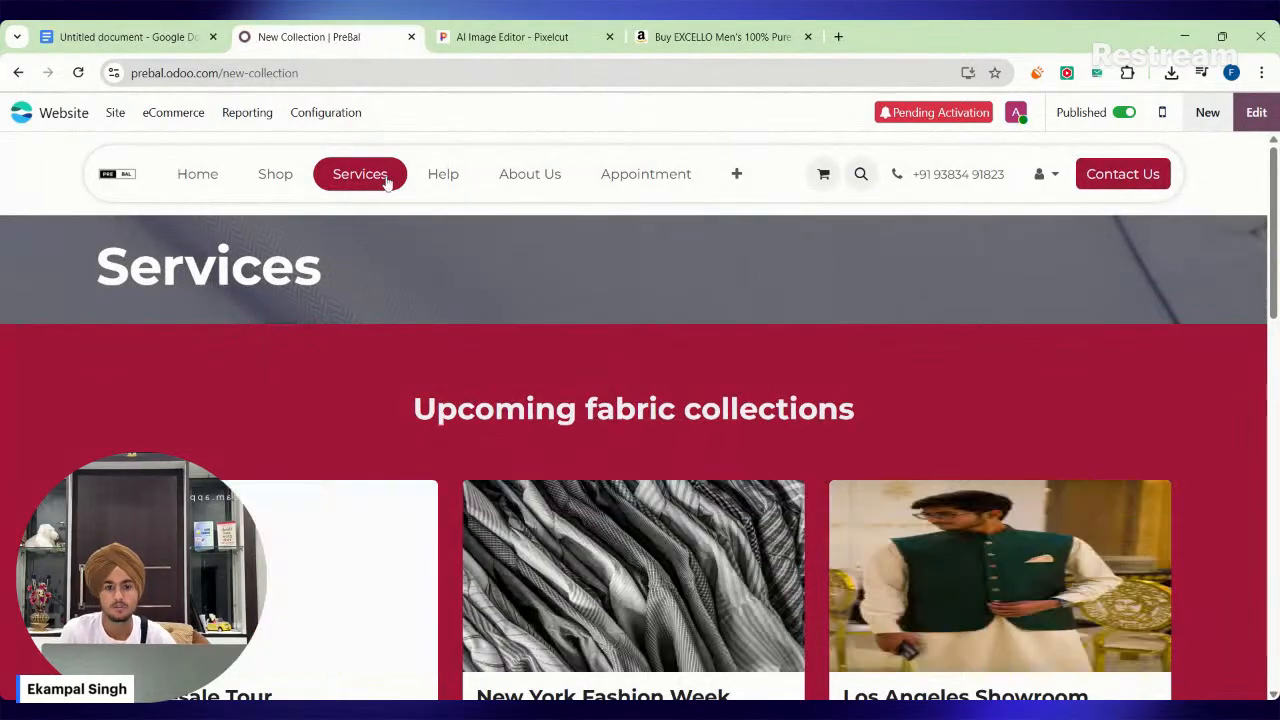
Rename the Services item in the header menu to New Collection and save the page.
click(1256, 112)
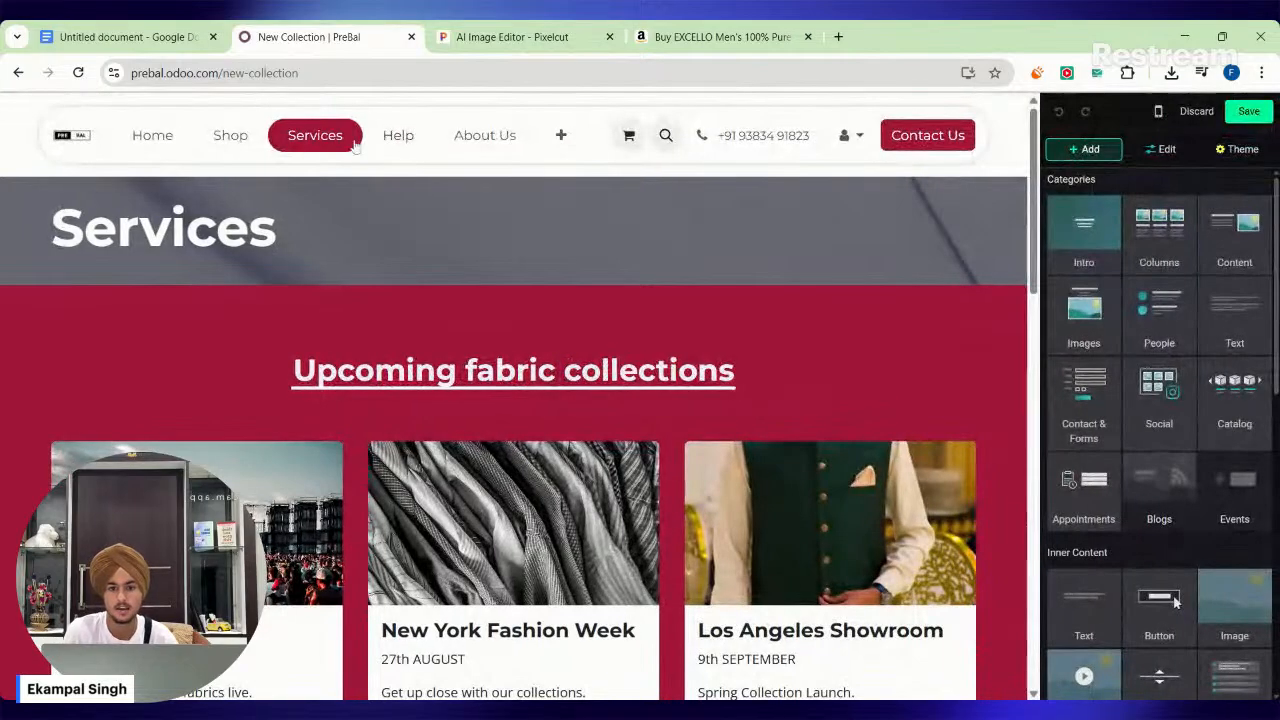
click(350, 143)
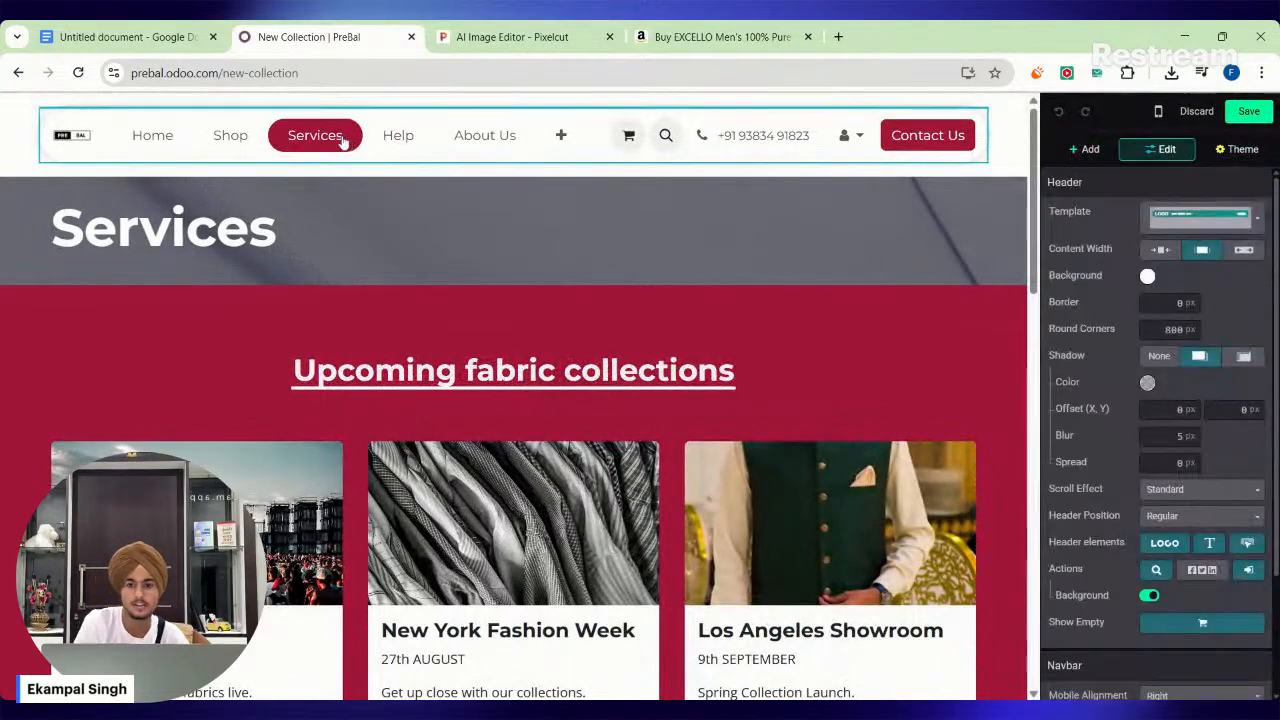
key(BackSpace)
key(BackSpace)
key(BackSpace)
key(BackSpace)
key(BackSpace)
key(BackSpace)
key(BackSpace)
key(BackSpace)
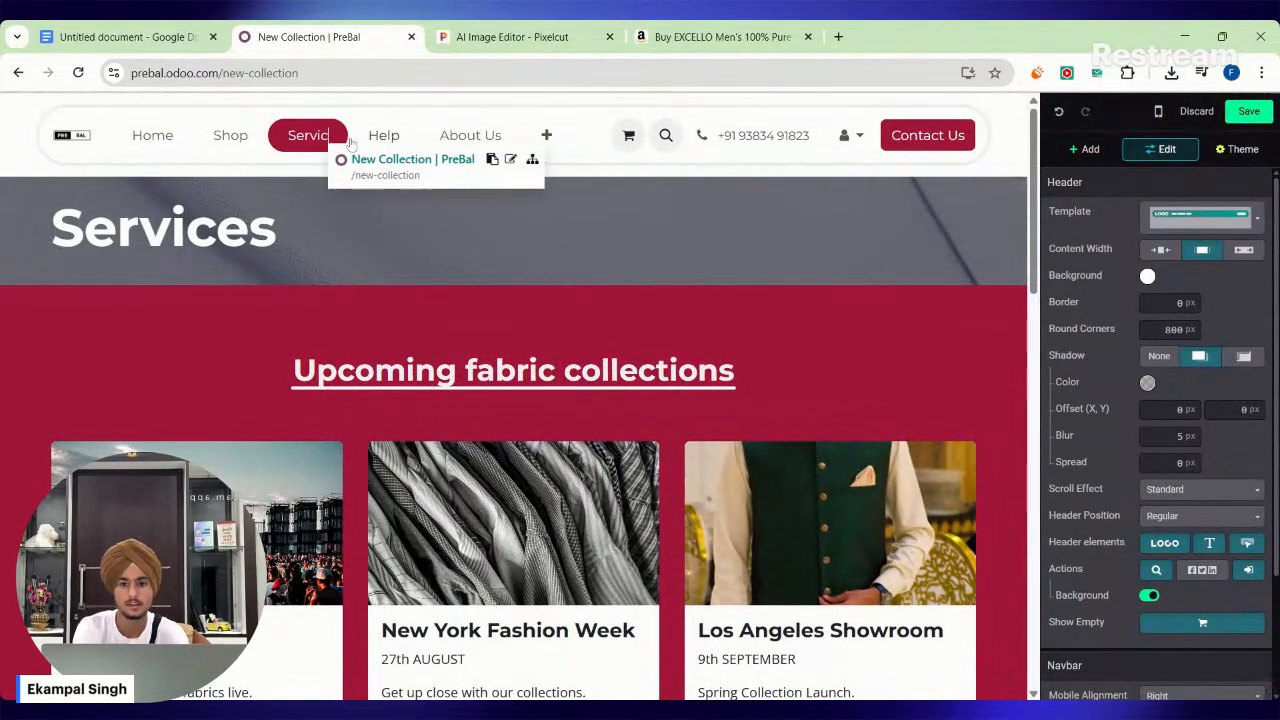
text(Ne)
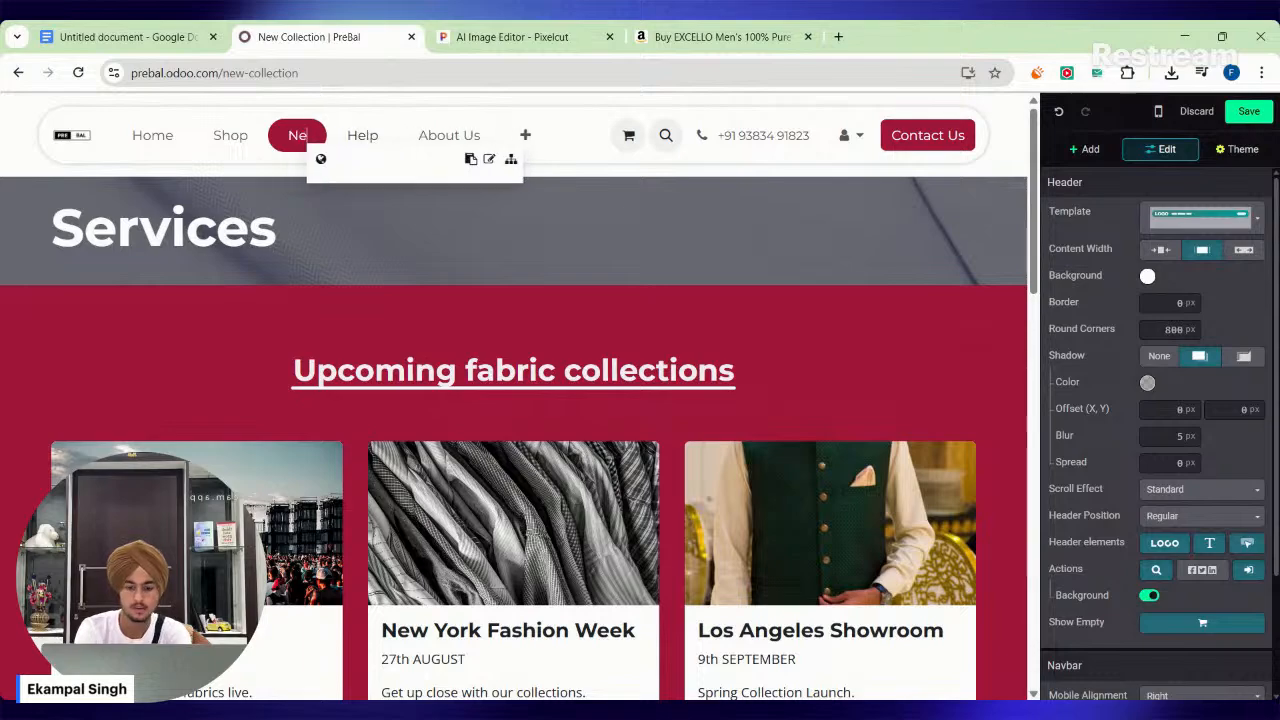
text(w Collection)
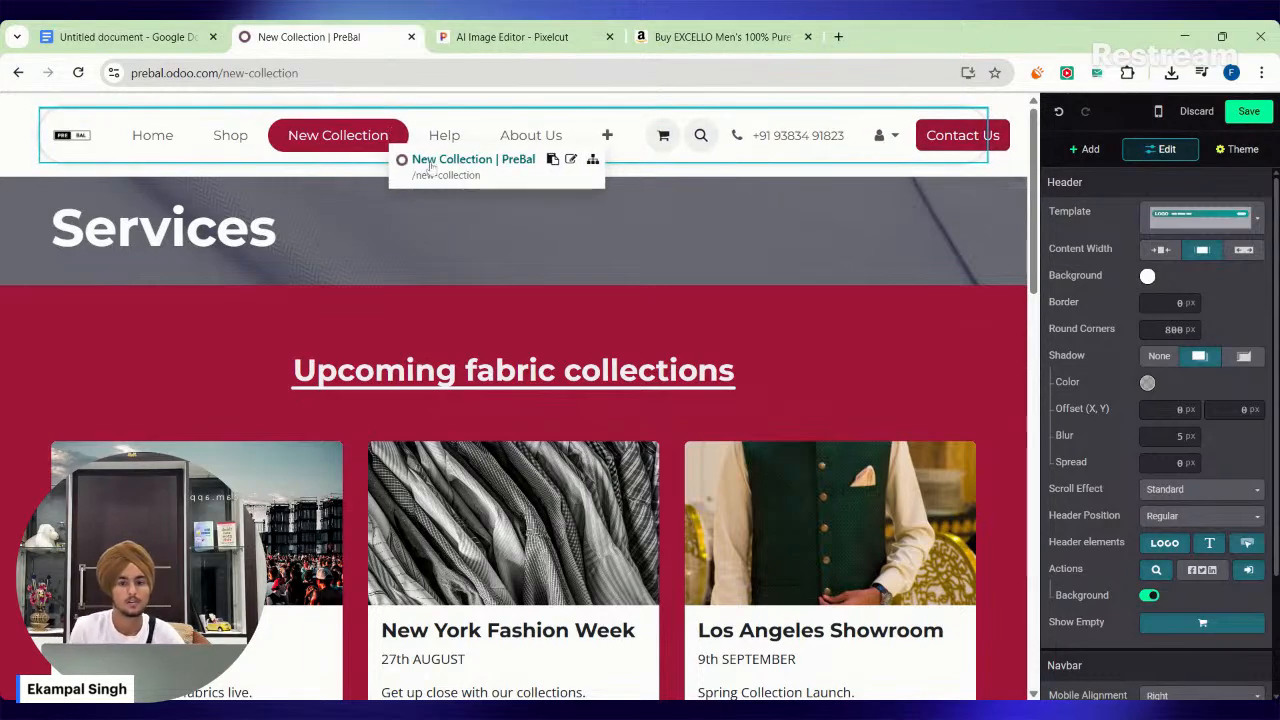
click(1249, 111)
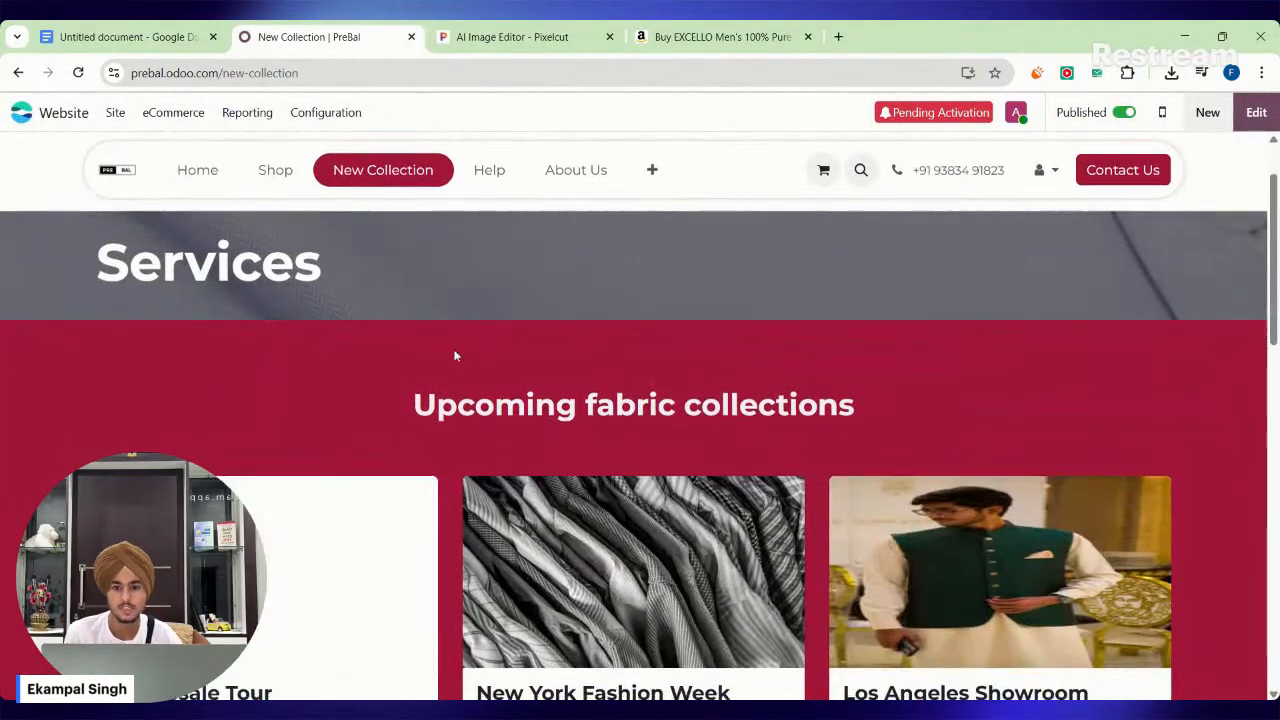
Review the New Collection page down to its customer testimonials and view another testimonial in the carousel.
scroll(451, 354, down, 12)
scroll(494, 394, up, 8)
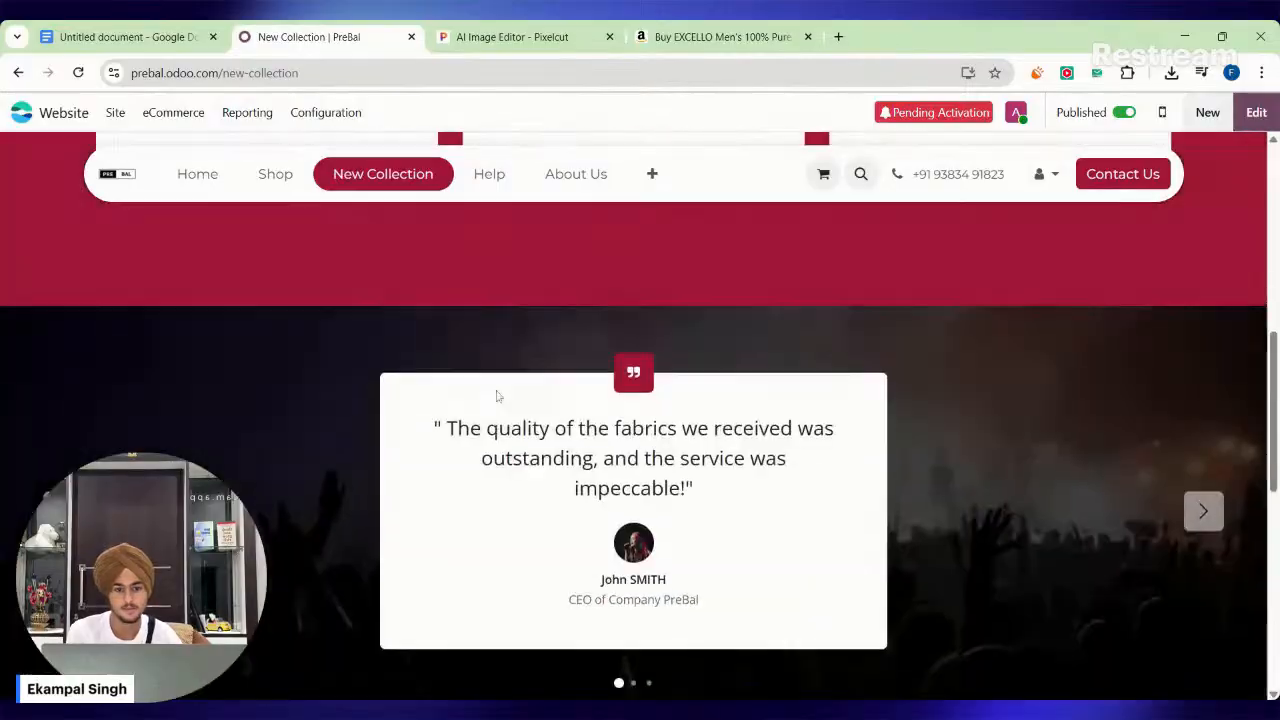
click(1204, 572)
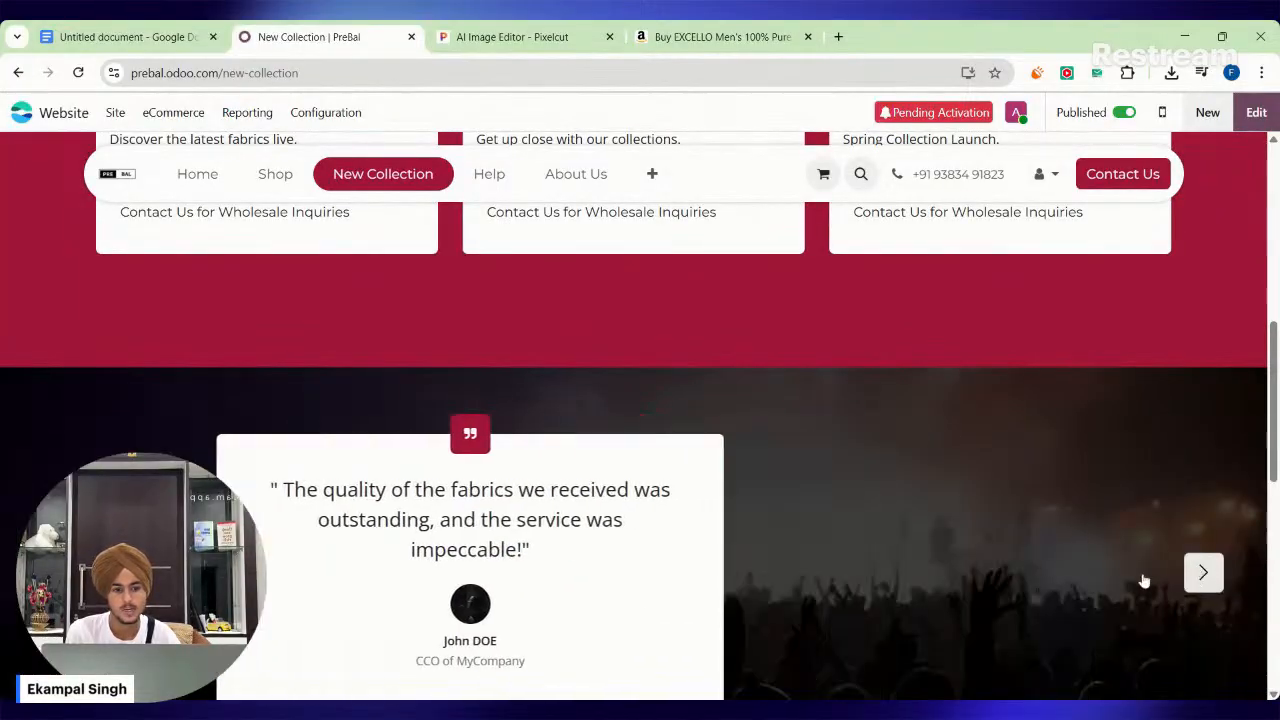
scroll(1150, 575, up, 6)
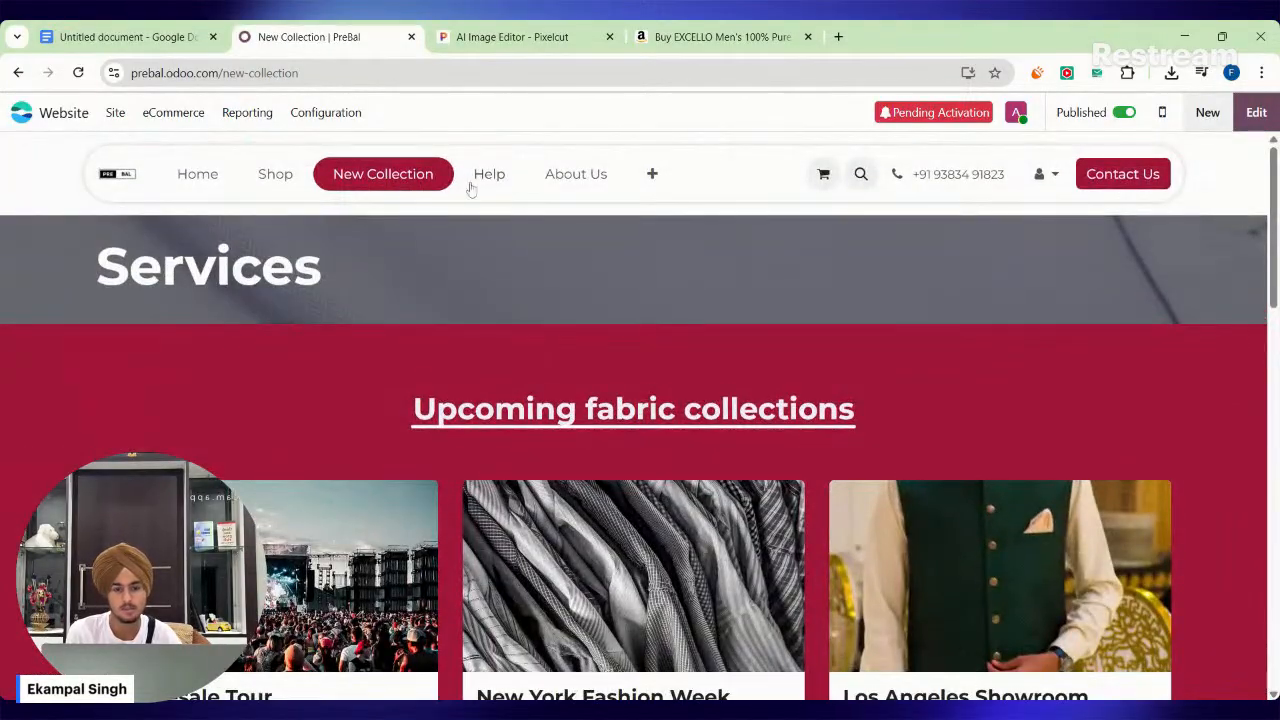
Review the Help page's ticket submission form, its fields and the footer below it.
click(489, 175)
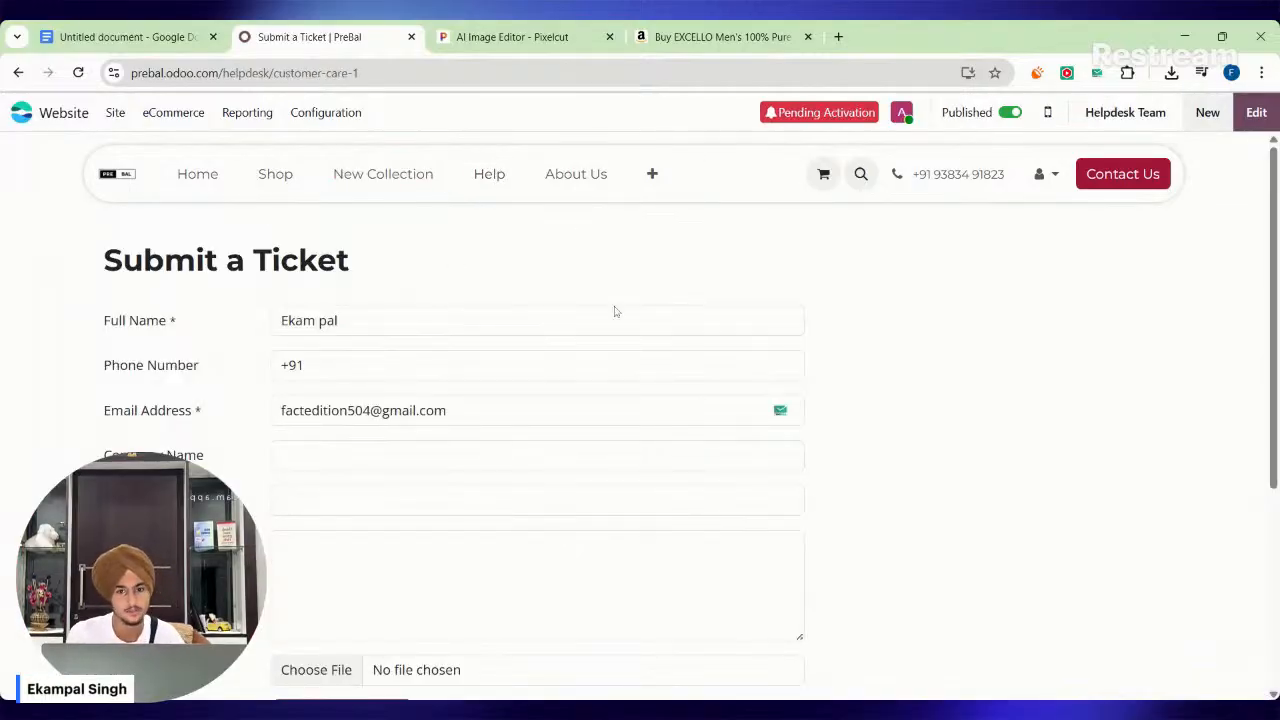
scroll(615, 312, down, 3)
scroll(675, 467, up, 2)
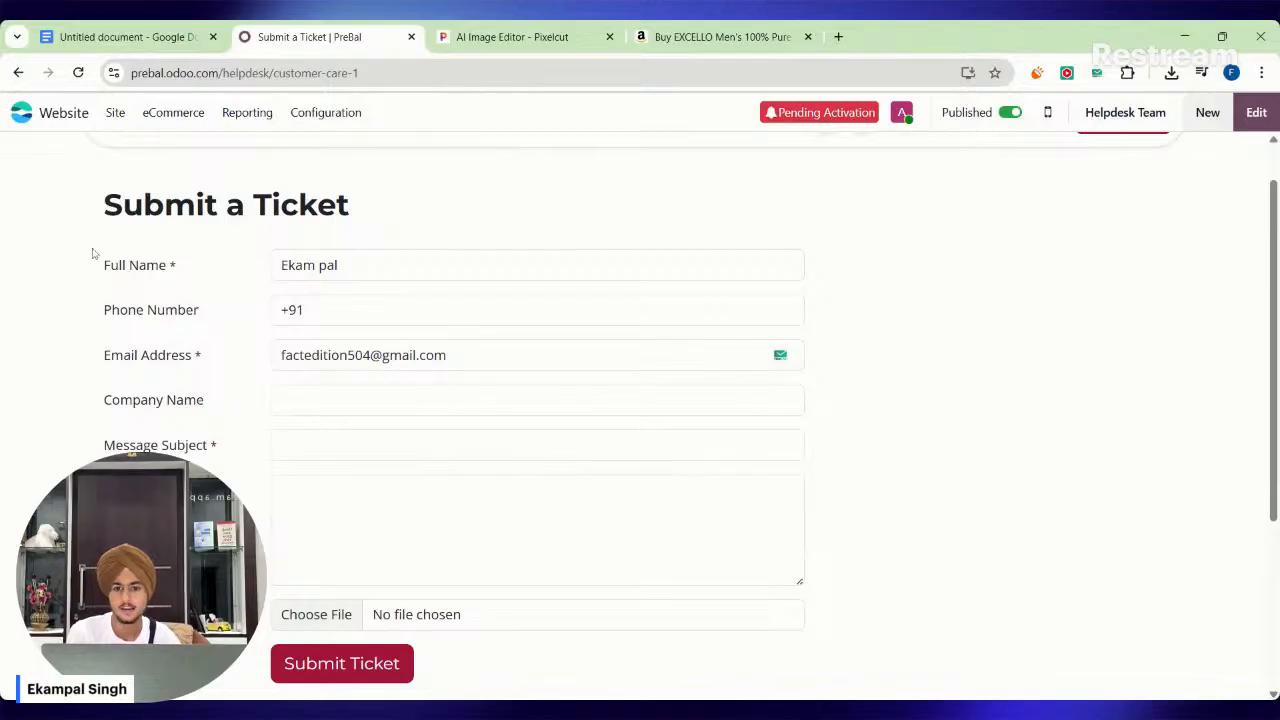
click(134, 350)
key(Tab)
key(Tab)
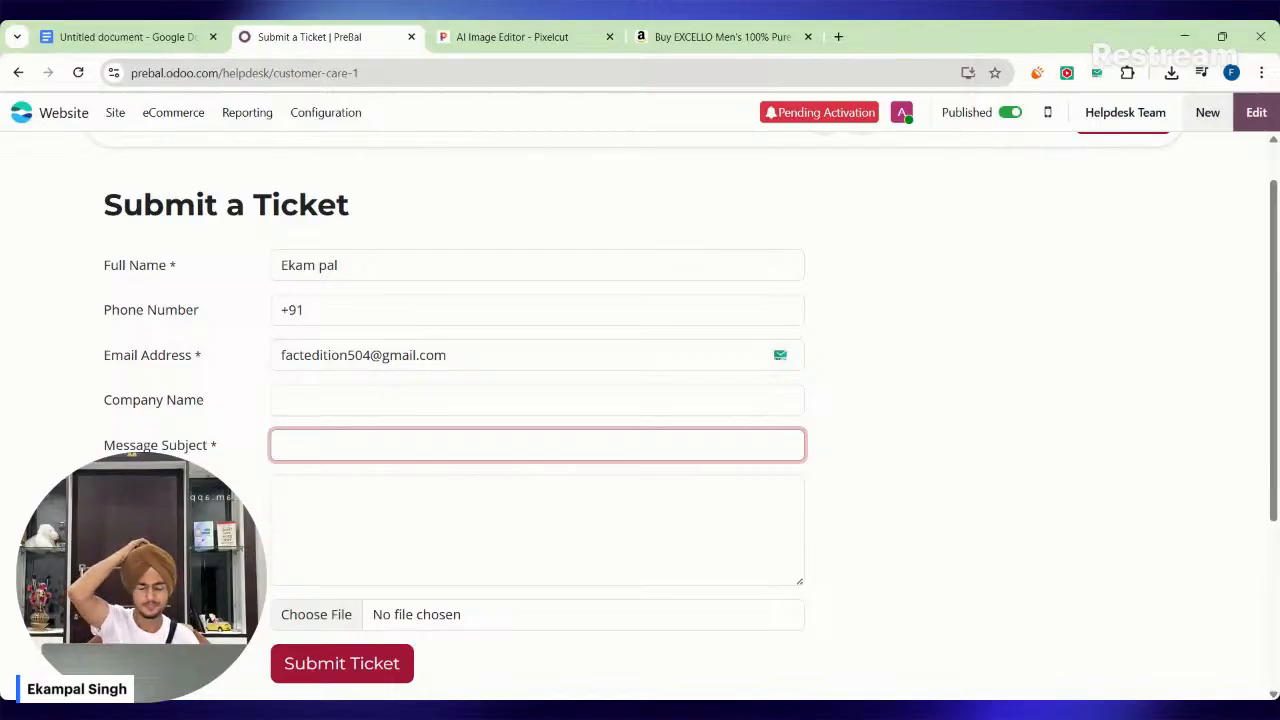
scroll(640, 400, down, 2)
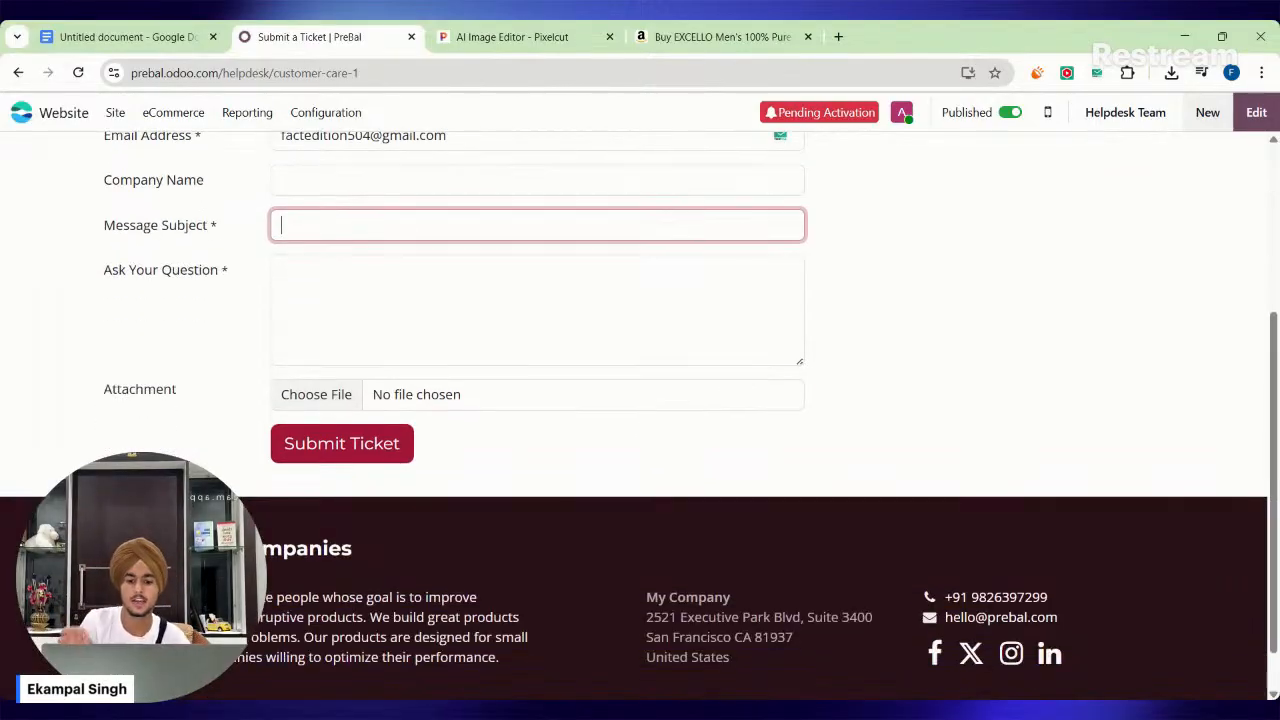
scroll(640, 400, up, 3)
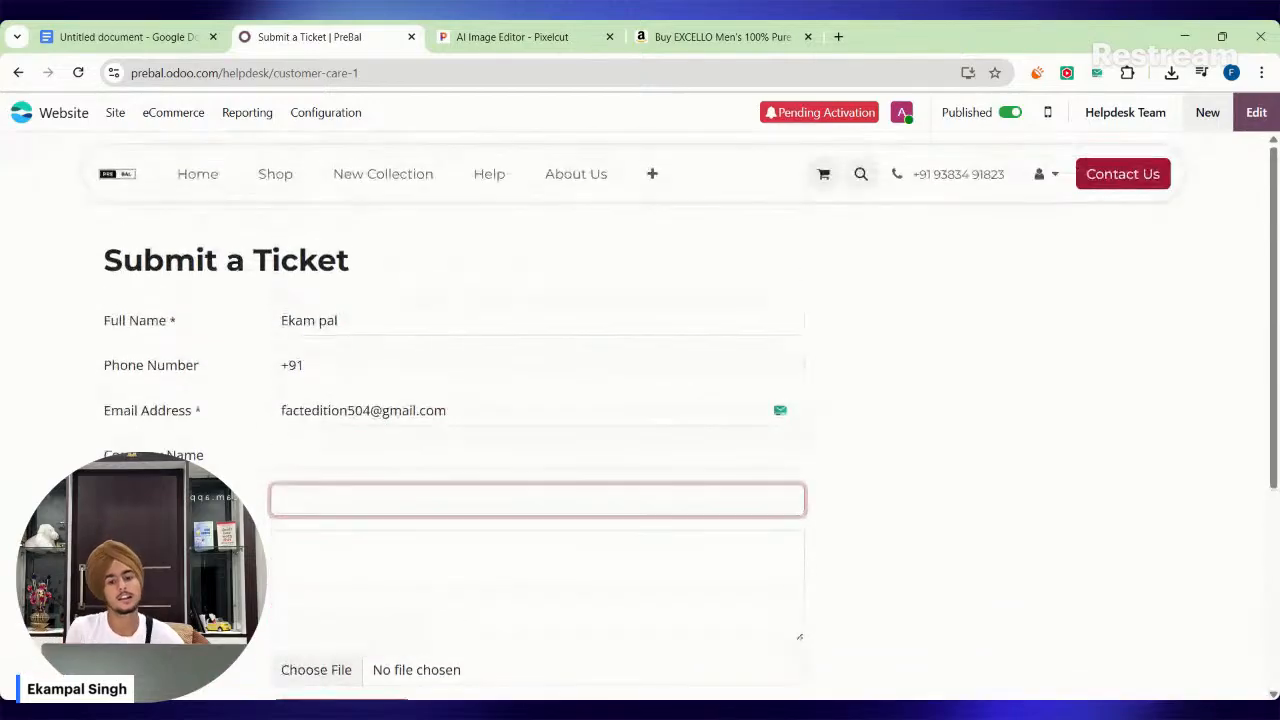
Open the About Us page at the Meet our team section and start editing the page.
click(576, 174)
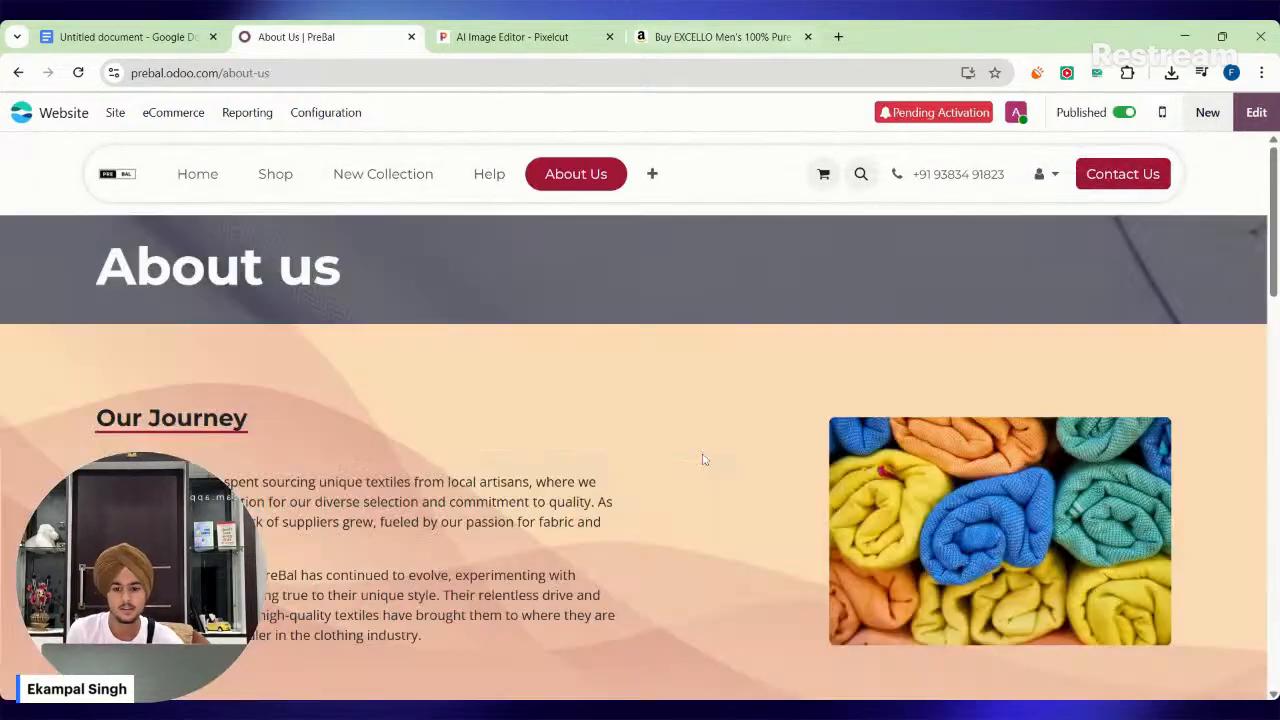
scroll(660, 460, down, 5)
scroll(622, 462, down, 10)
scroll(274, 369, up, 3)
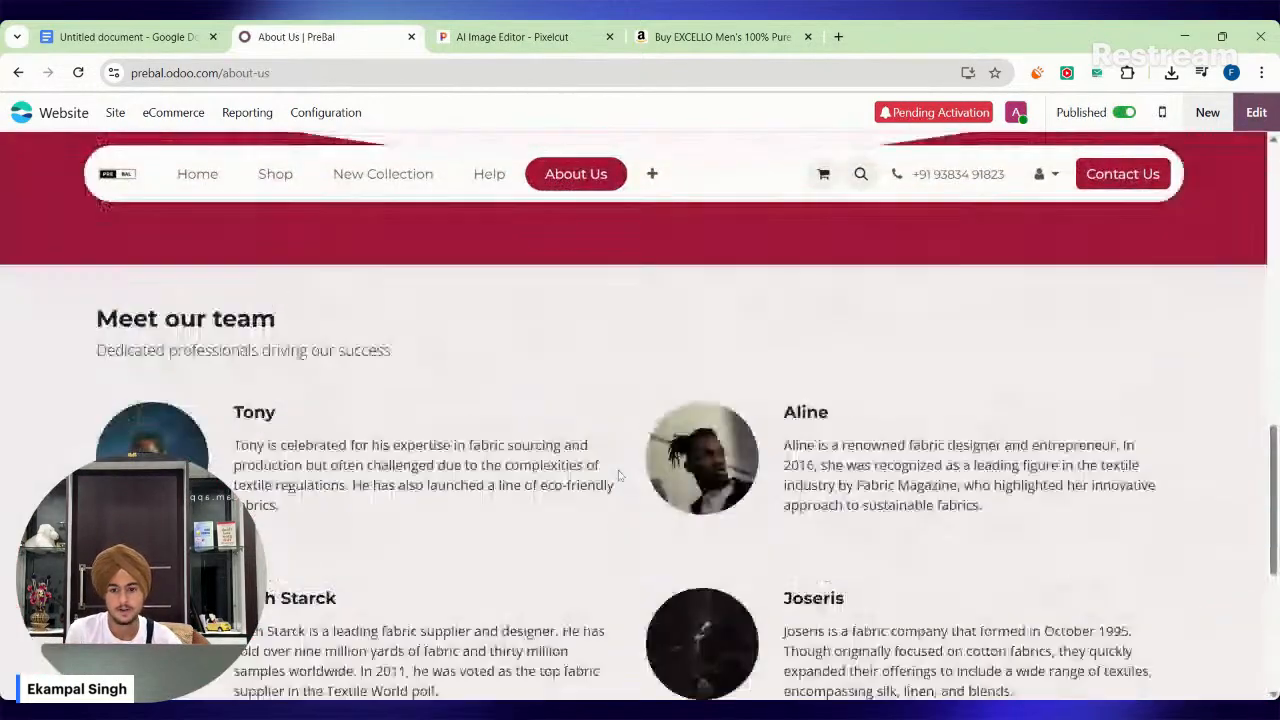
drag(274, 369, 392, 366)
click(1256, 112)
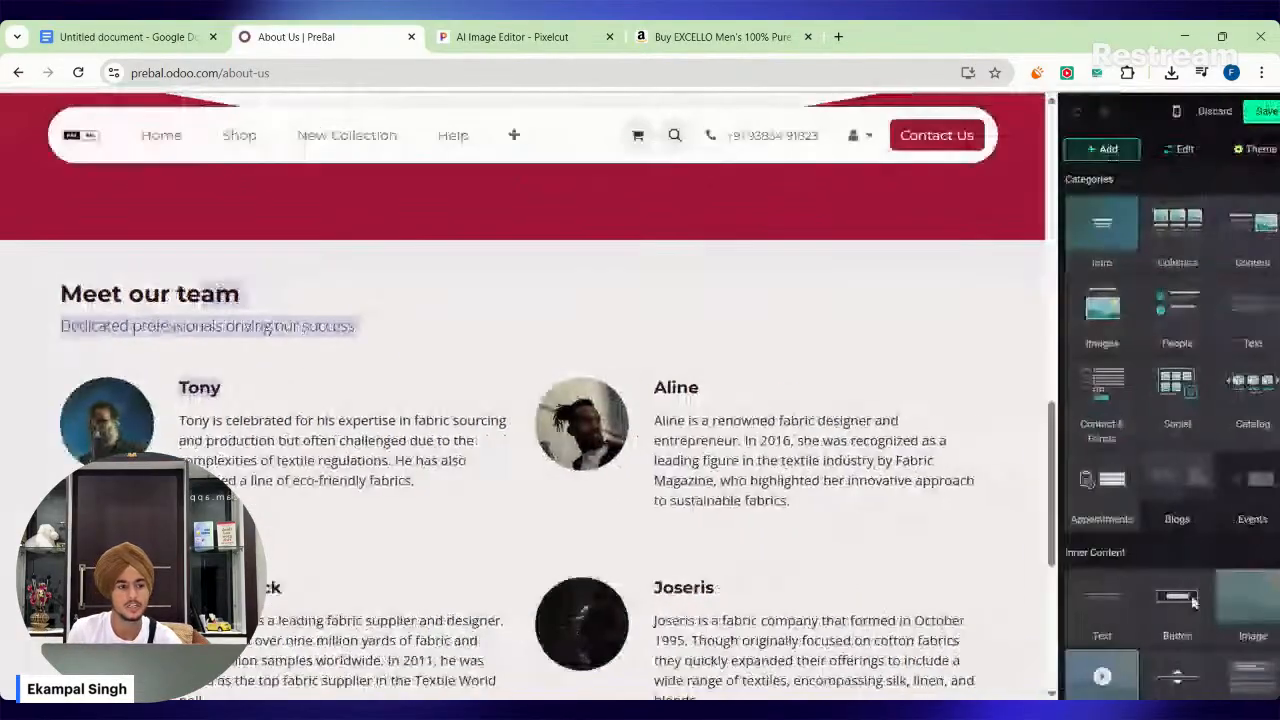
Replace the first team member's name heading in the Meet our team section with the new name.
click(213, 331)
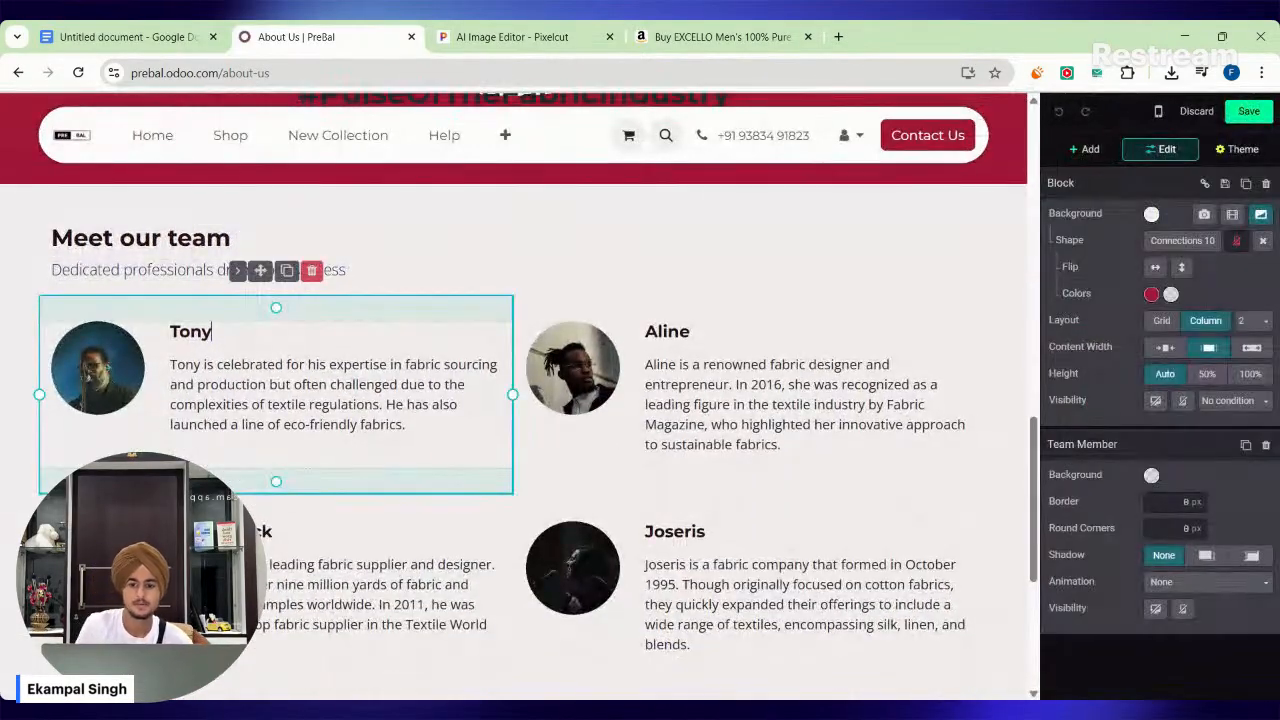
key(BackSpace)
key(BackSpace)
key(BackSpace)
key(BackSpace)
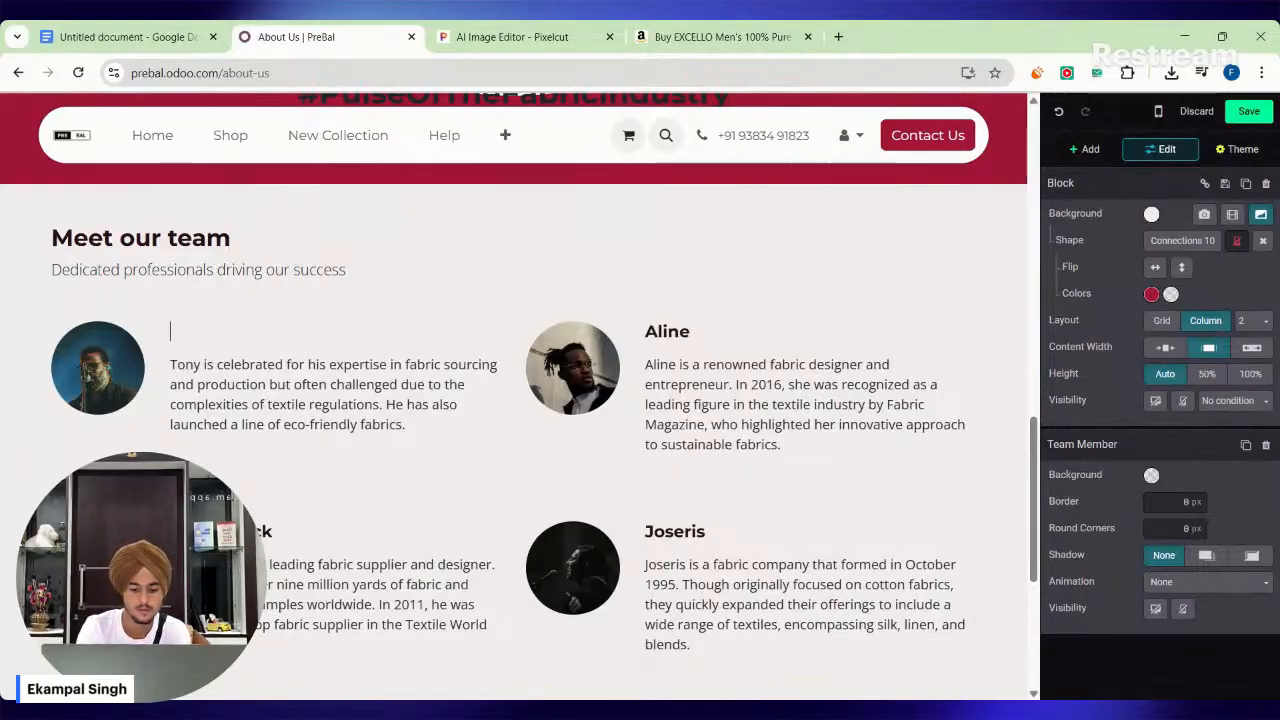
text(Himesh)
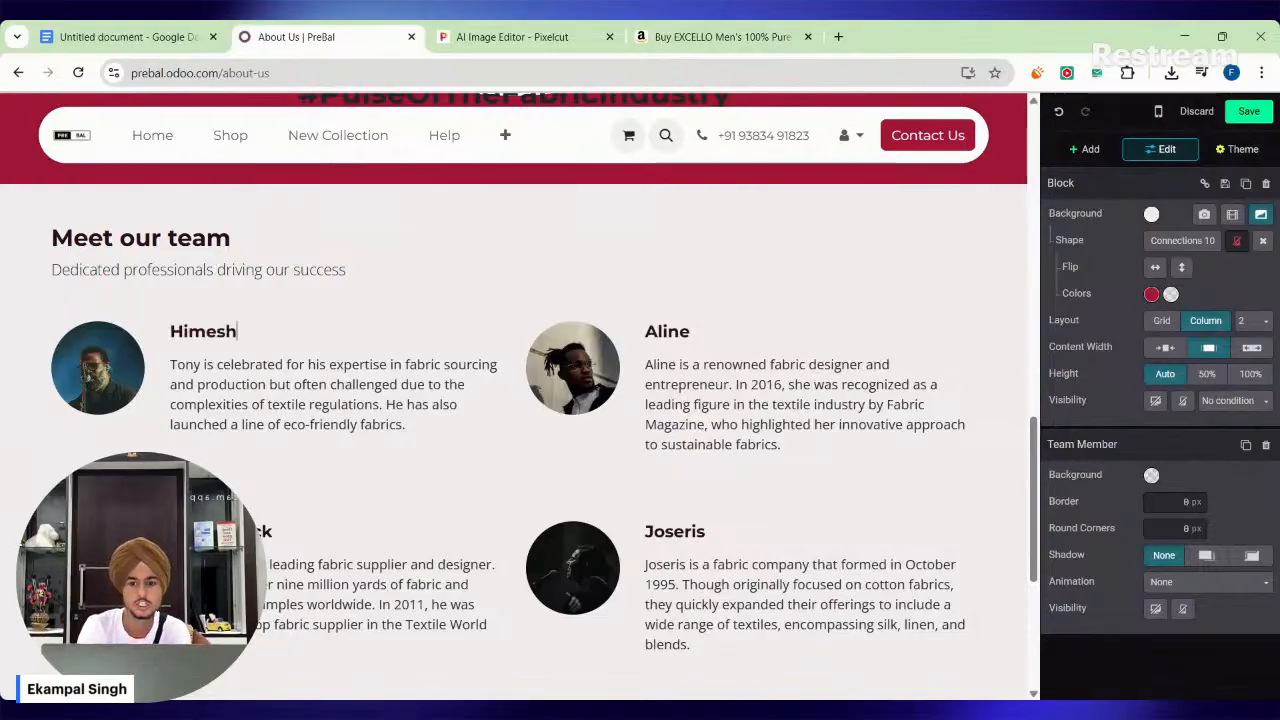
Replace the name heading of the second team member, beside the first one, with the new name.
click(690, 331)
key(BackSpace)
key(BackSpace)
key(BackSpace)
key(BackSpace)
key(BackSpace)
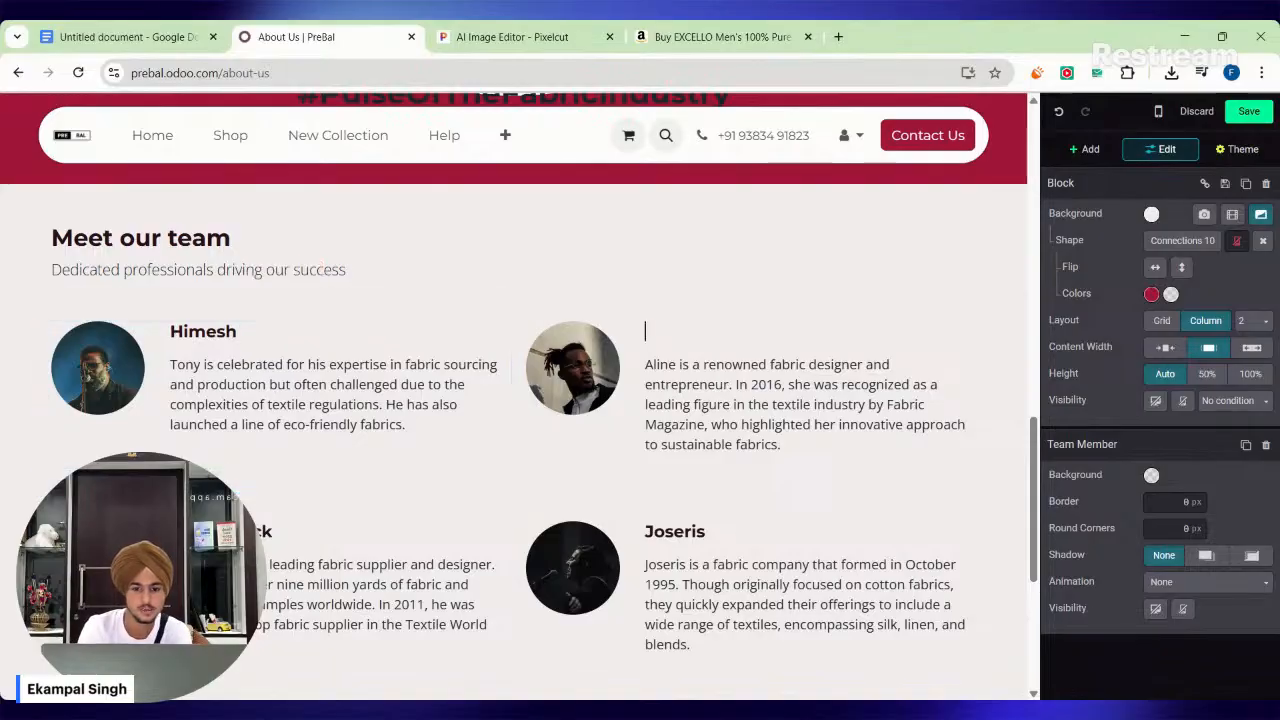
text(Redra)
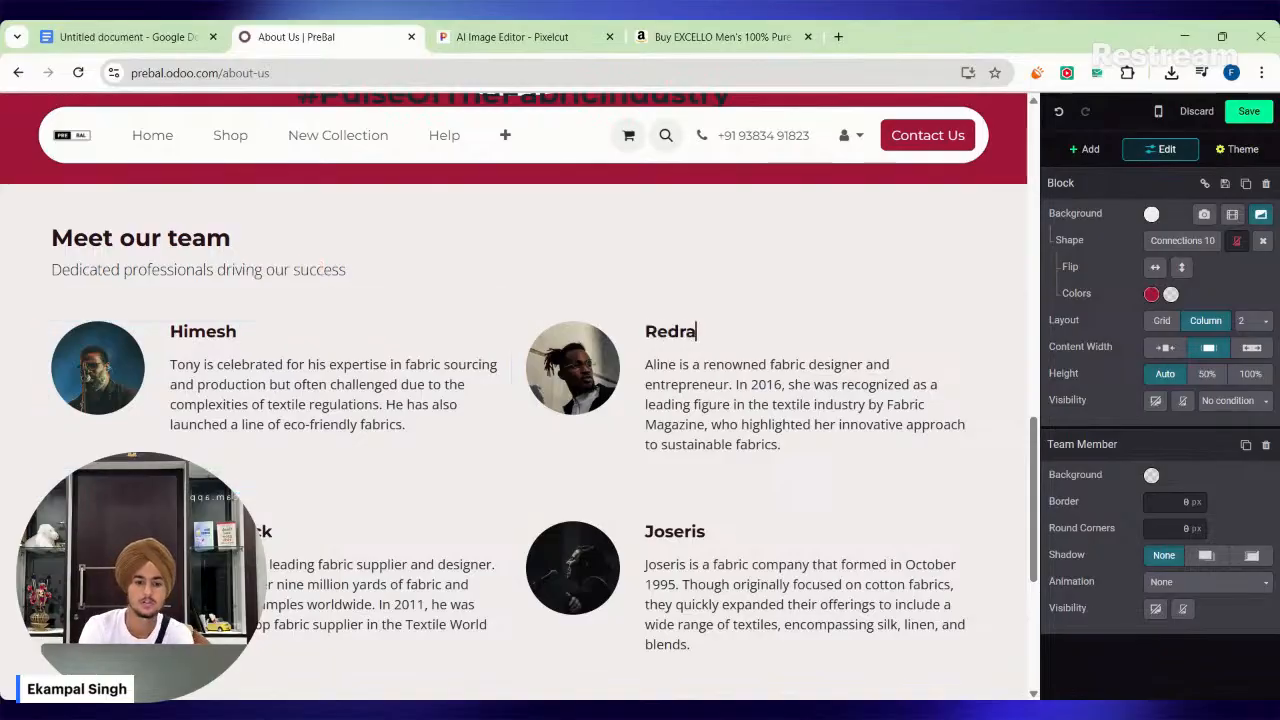
key(BackSpace)
key(BackSpace)
text(udra)
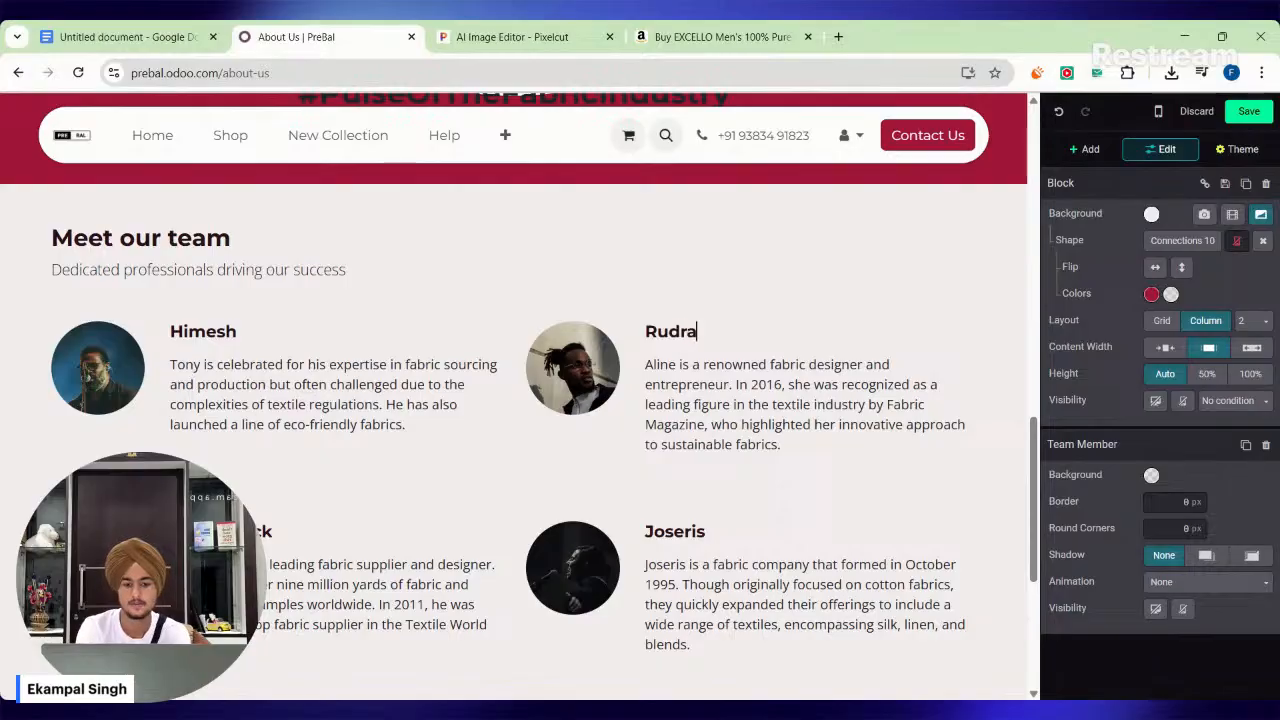
Replace the name heading of the third team member, in the second row, with the new name.
click(270, 564)
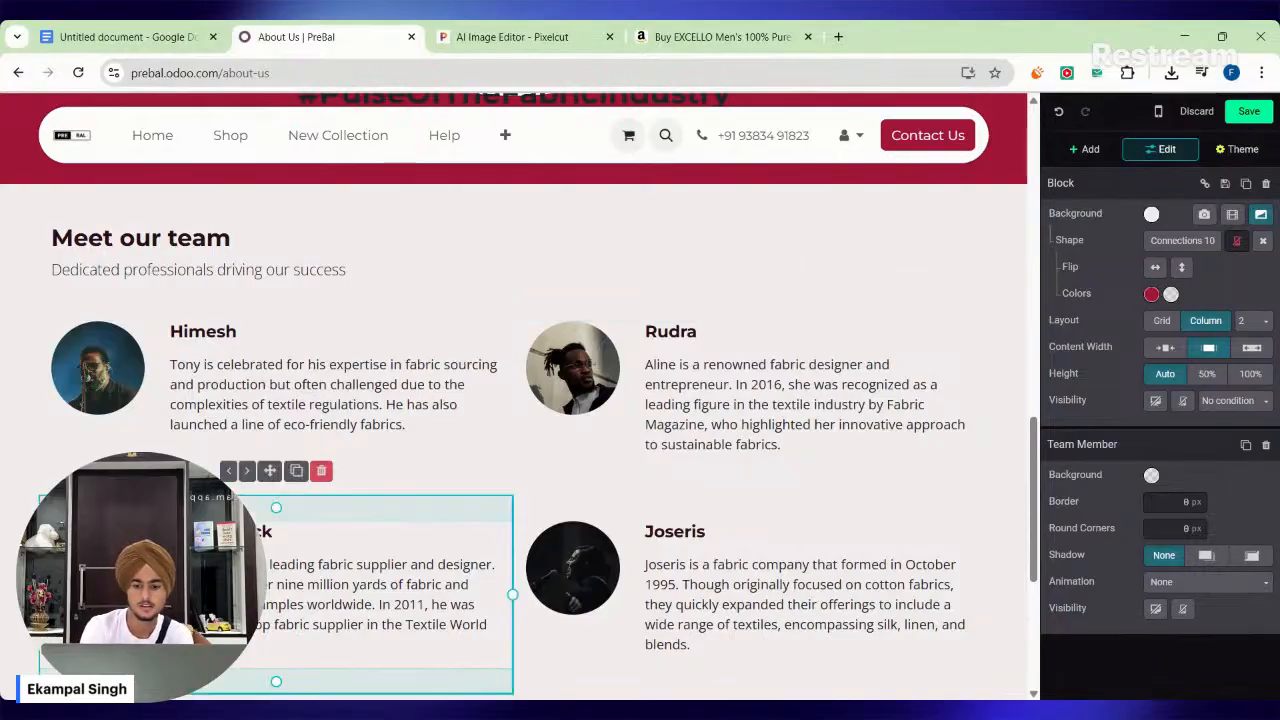
key(BackSpace)
key(BackSpace)
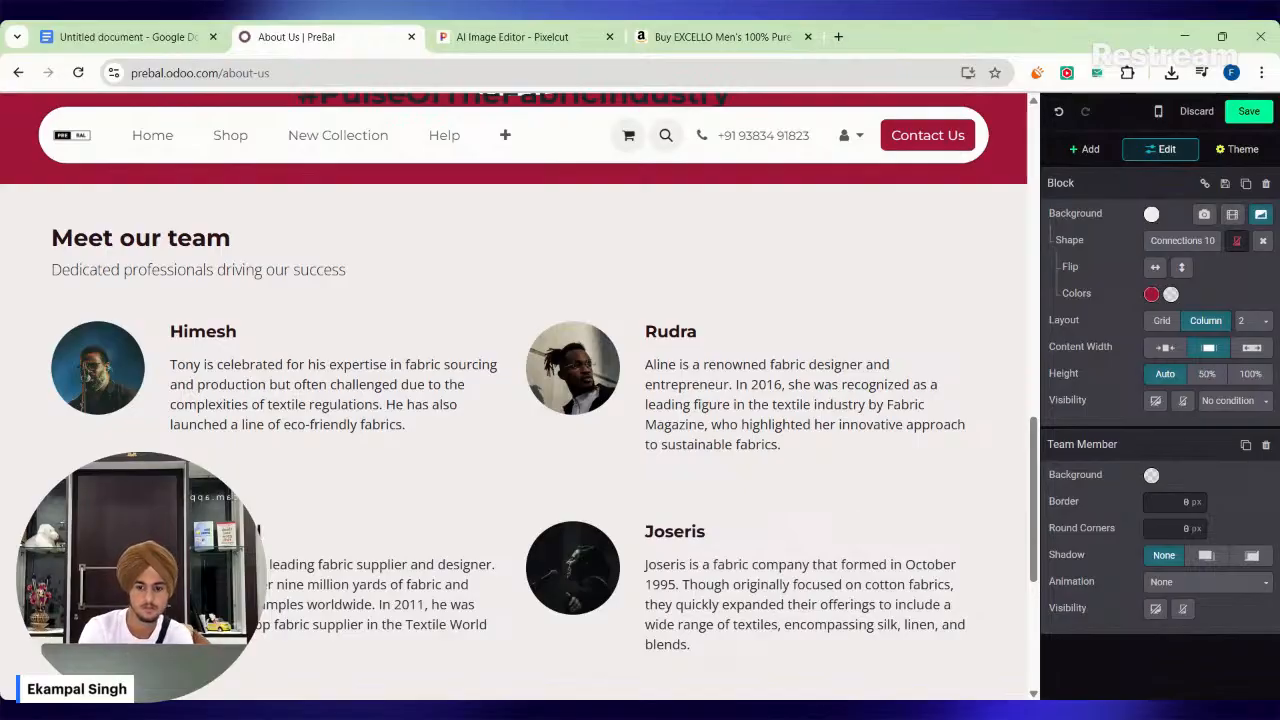
Replace the fourth team member's name heading with the new full name.
click(706, 532)
key(ctrl+BackSpace)
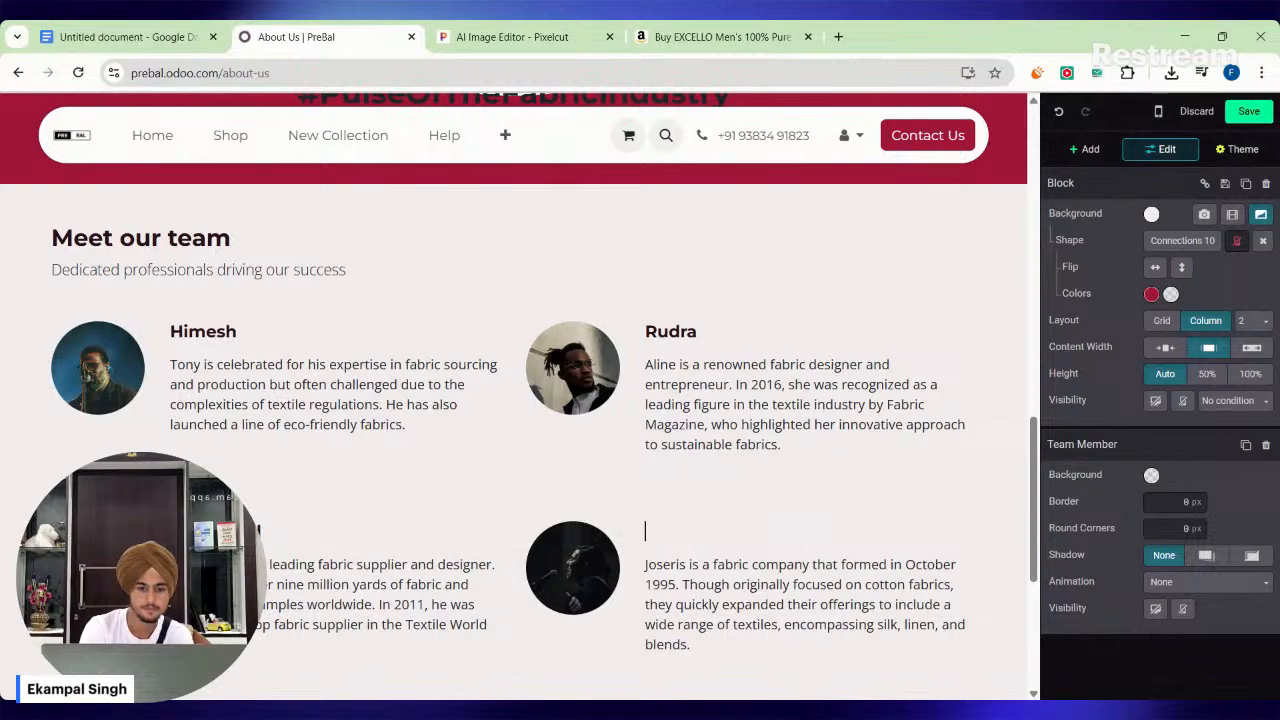
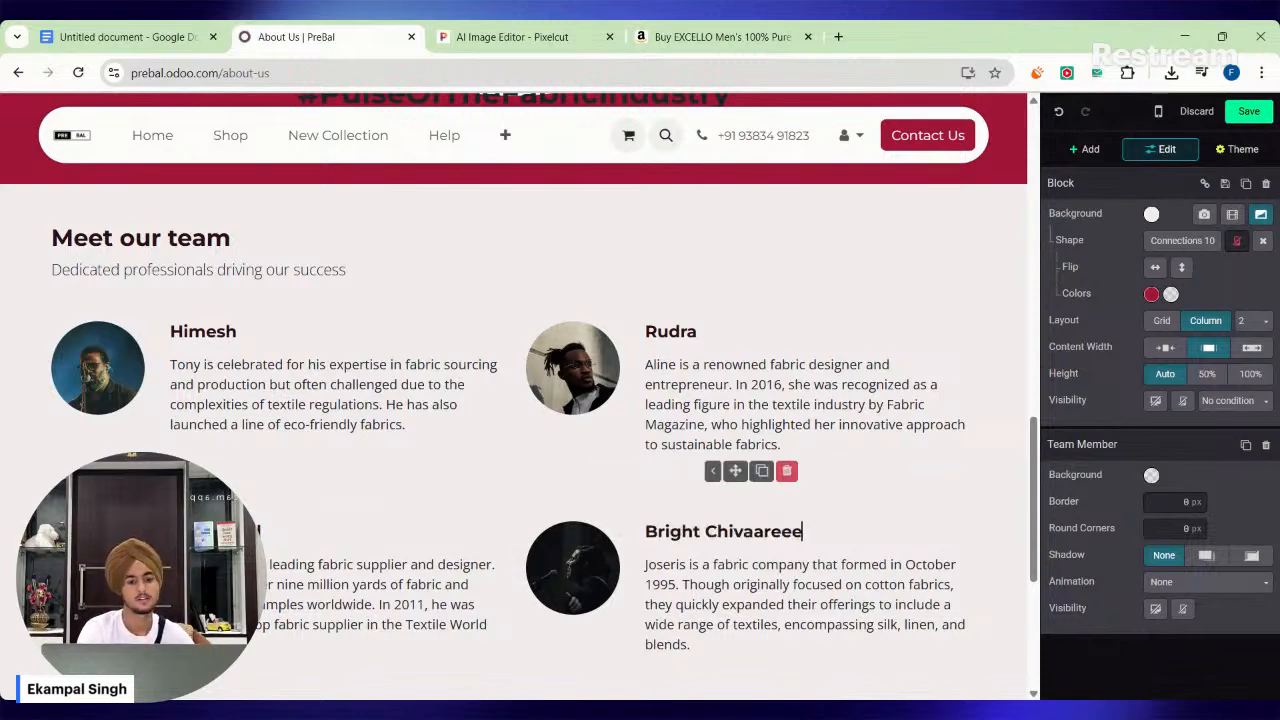
Examine the footer's company address block, the edited team section and the Our Journey section of the About Us page.
scroll(514, 400, down, 5)
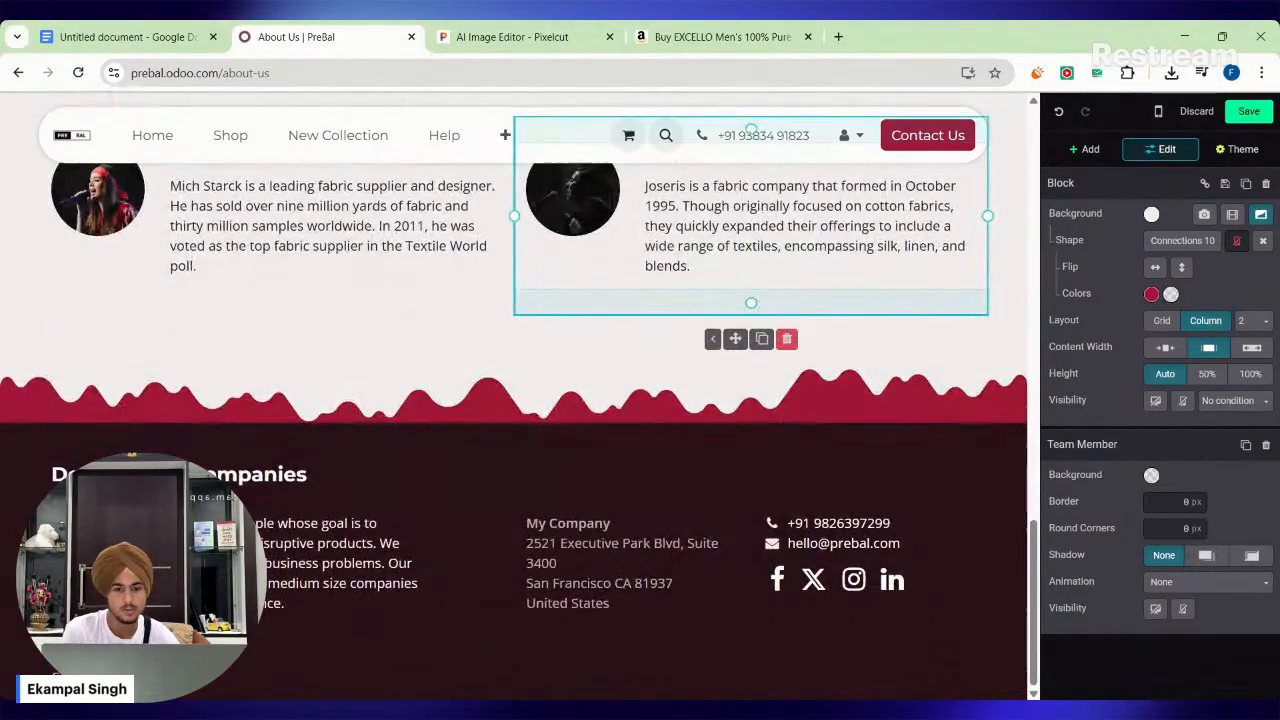
click(722, 390)
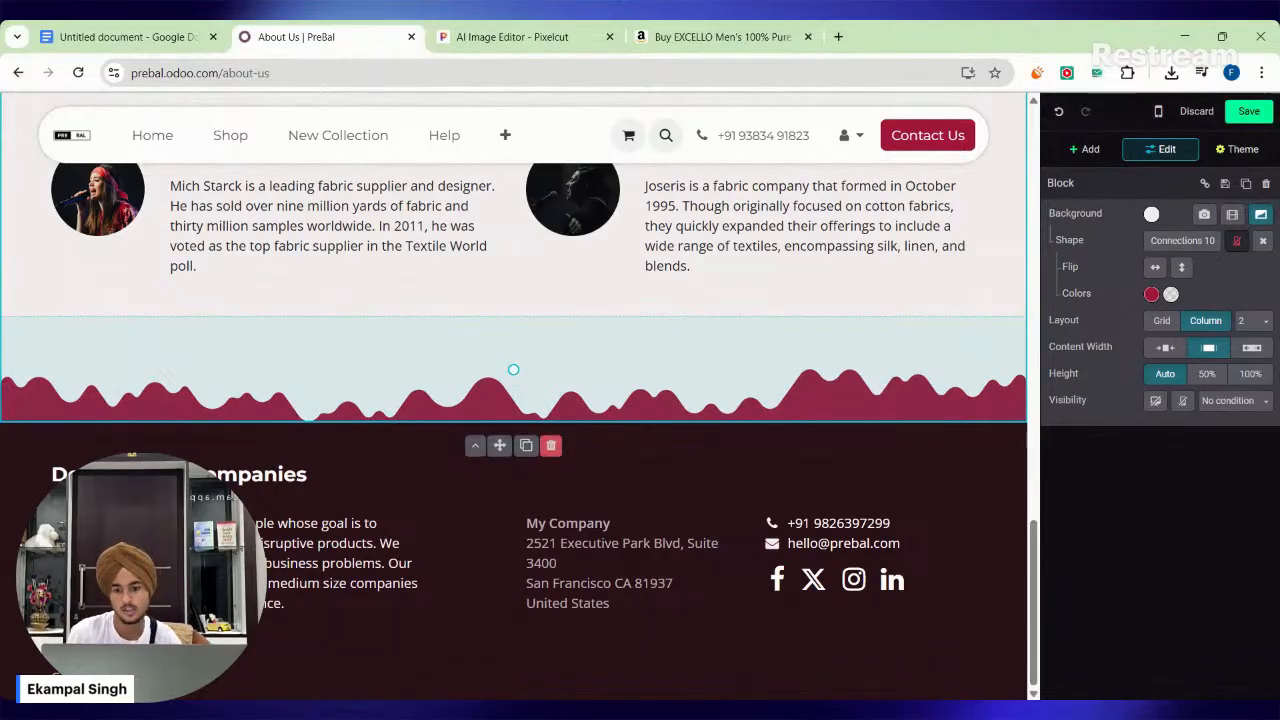
click(545, 450)
click(557, 563)
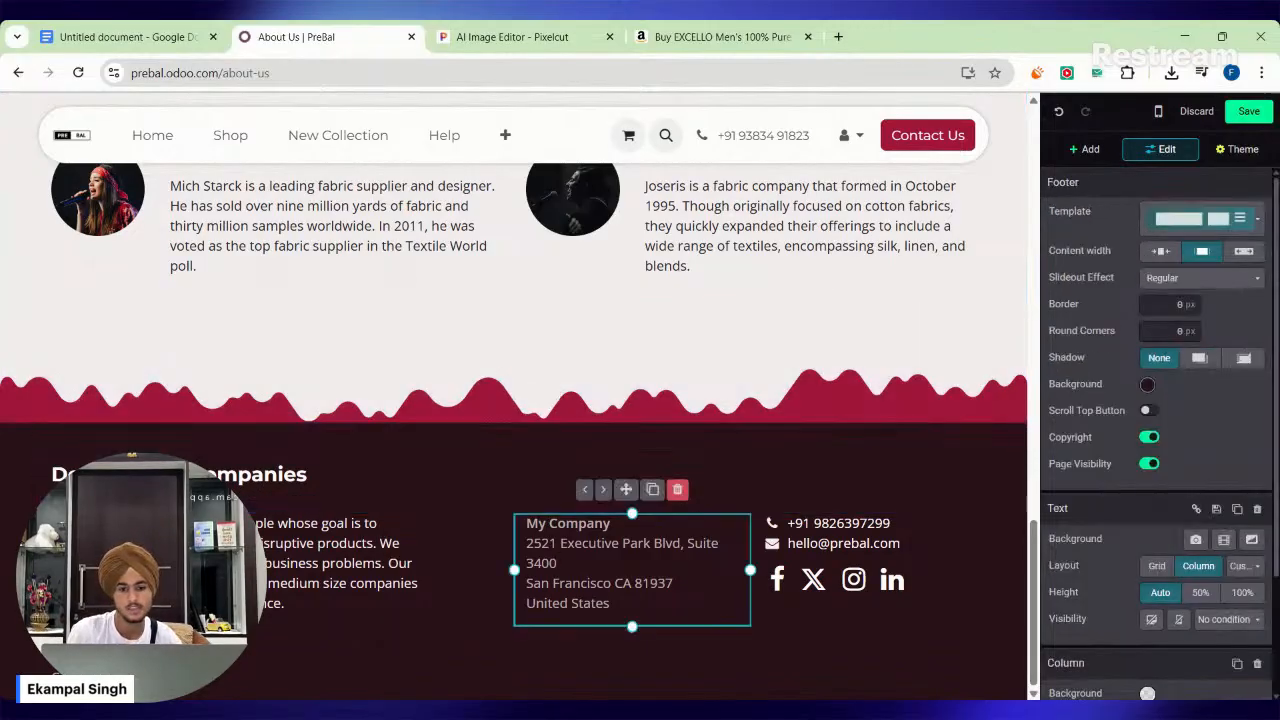
double_click(541, 544)
click(541, 544)
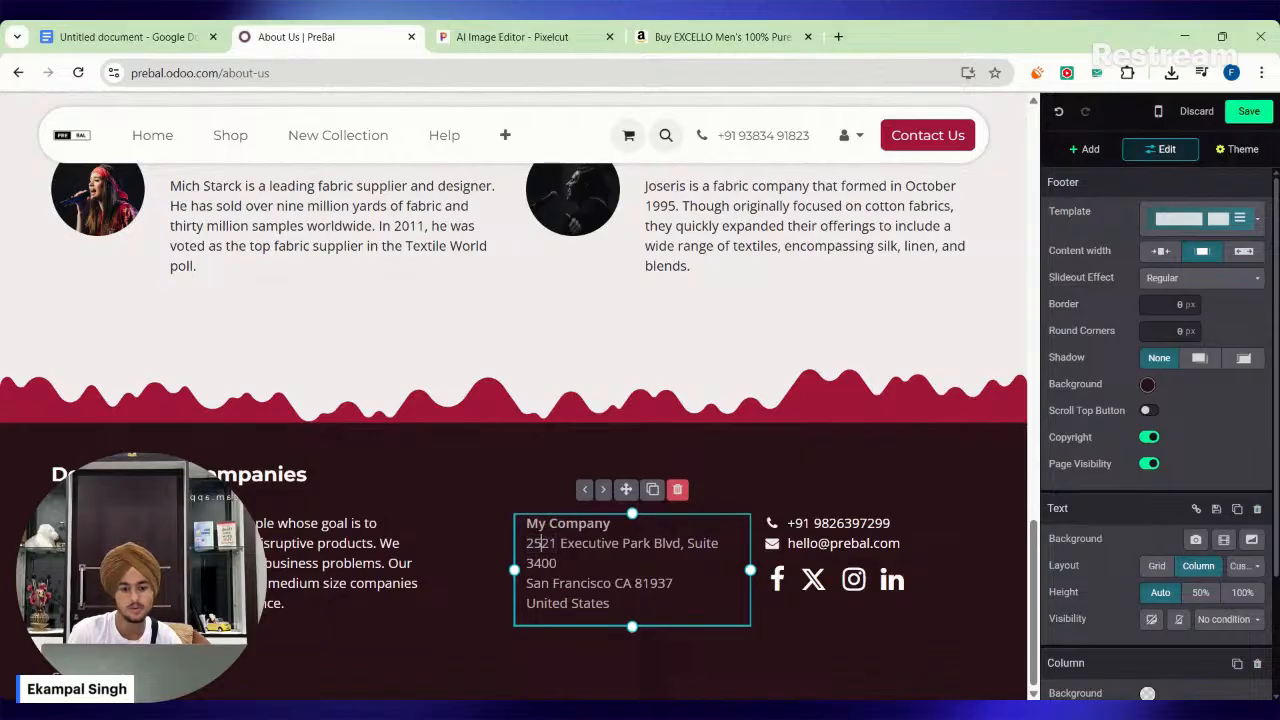
scroll(790, 245, up, 15)
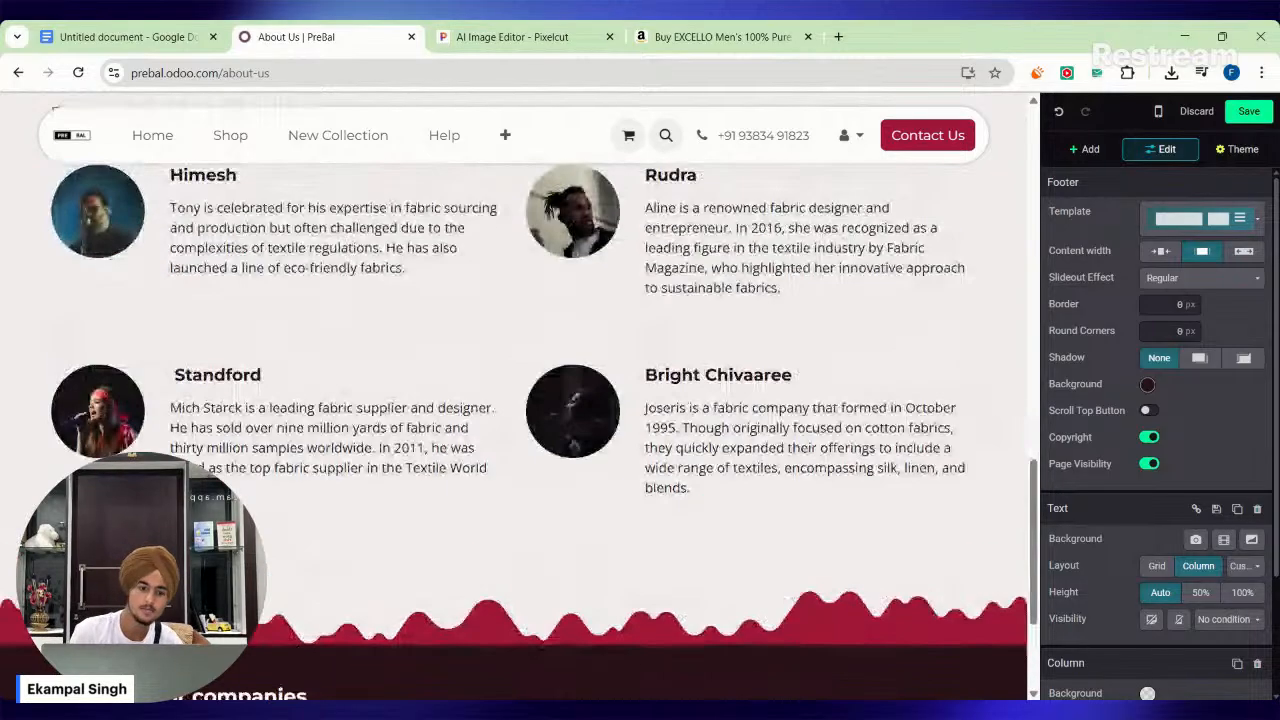
scroll(790, 245, up, 3)
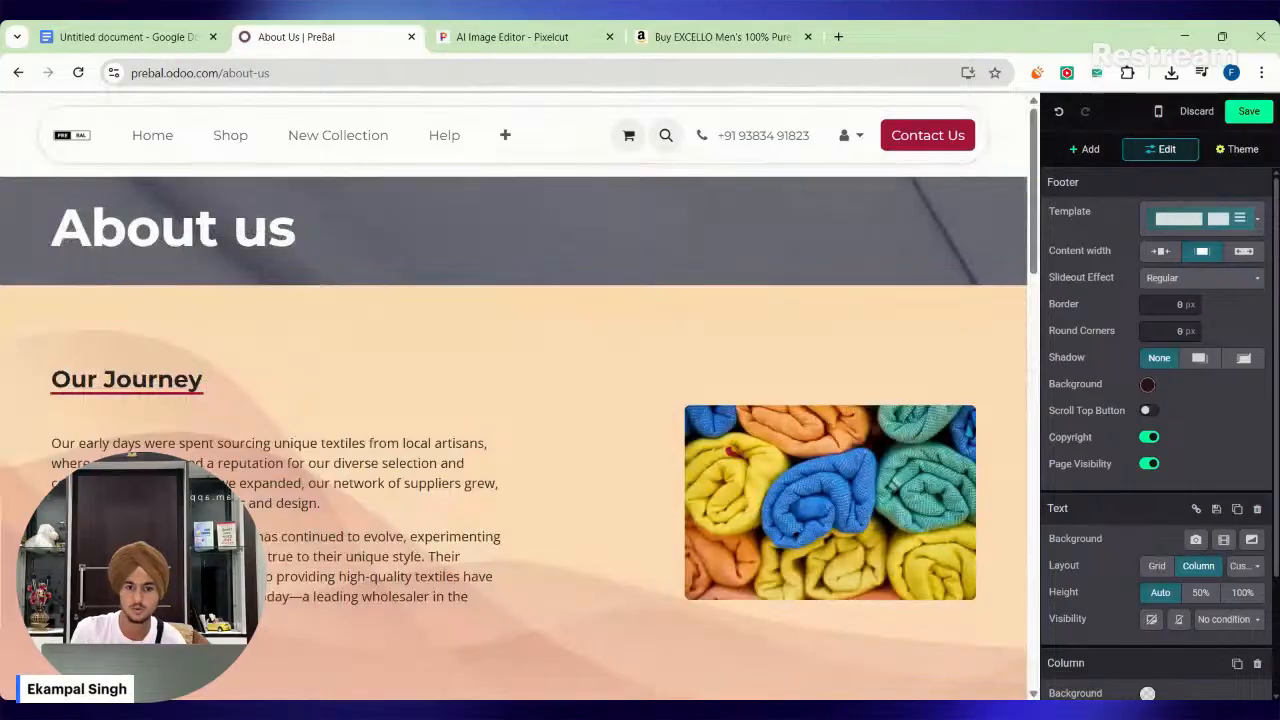
drag(220, 230, 560, 375)
click(600, 350)
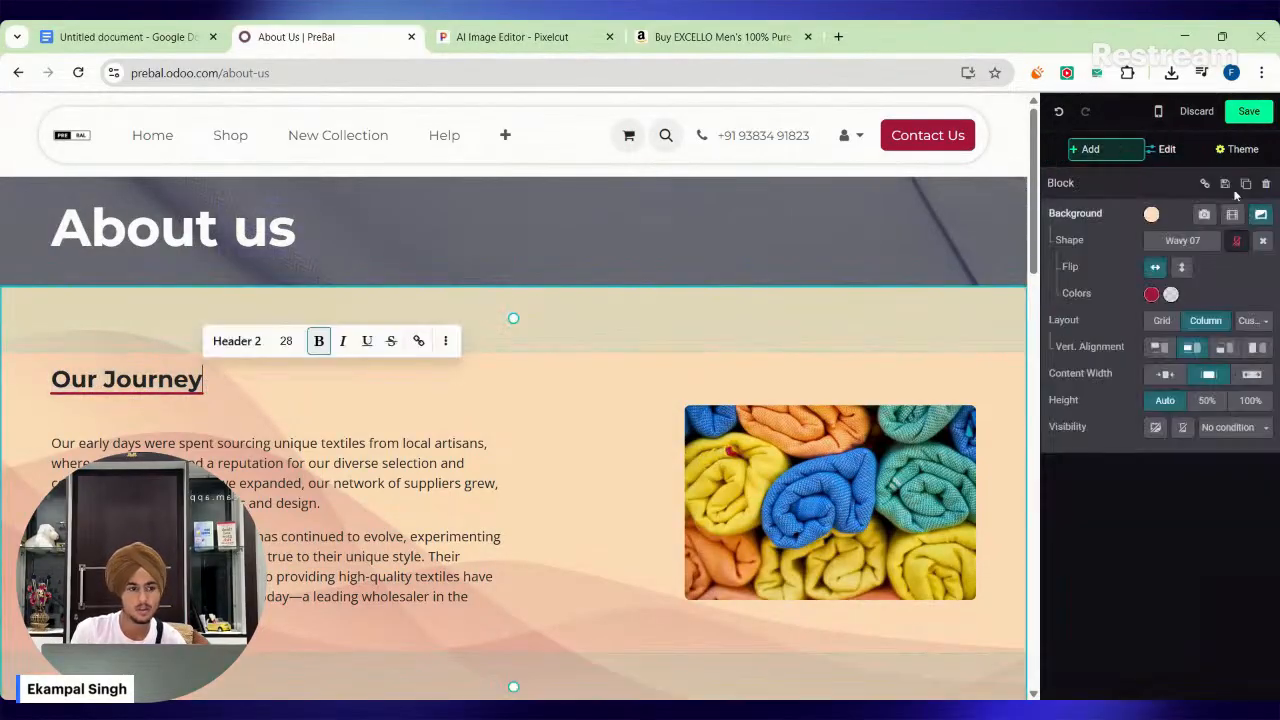
Save the edited About Us page, check the New Collection page, and open the Contact us page.
click(1250, 111)
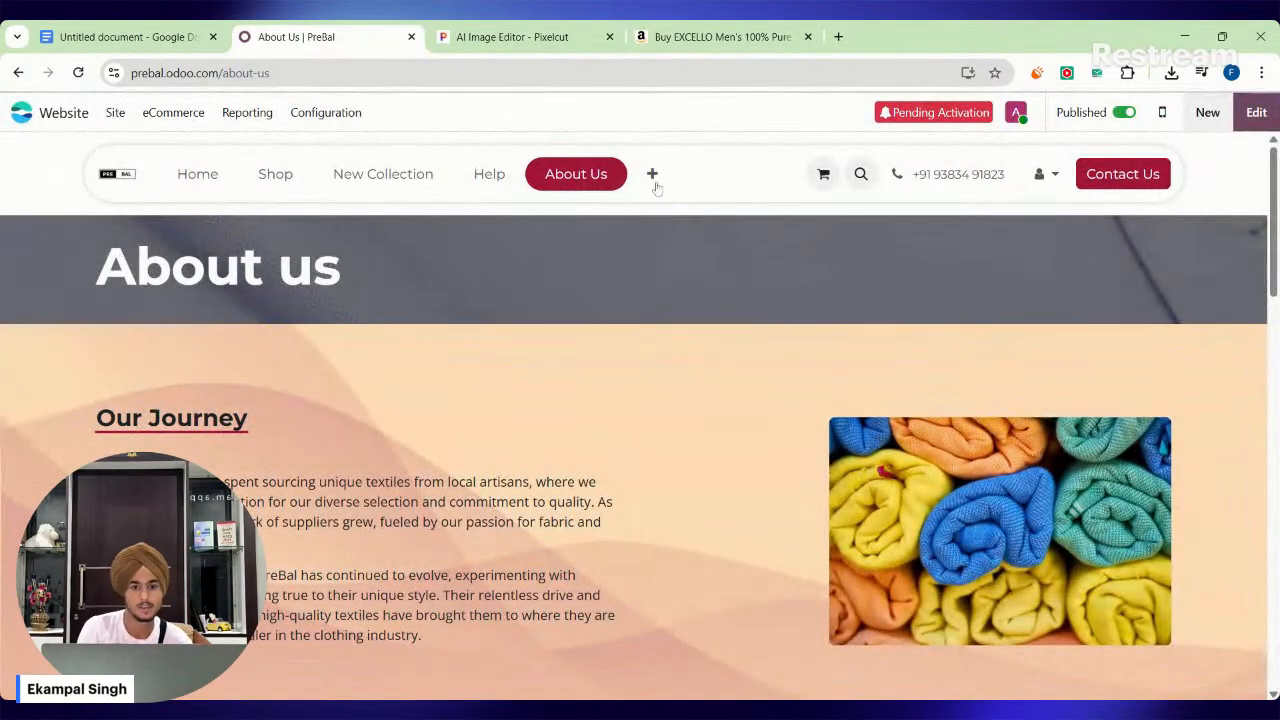
click(654, 180)
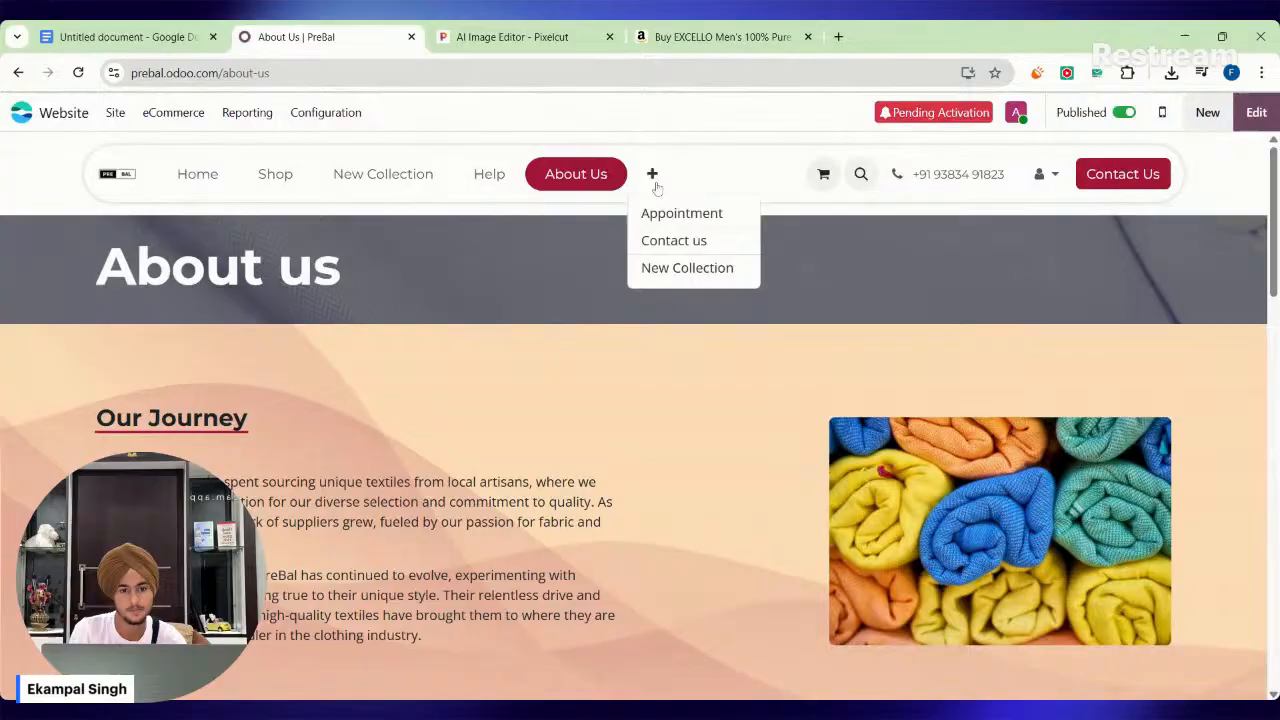
click(658, 270)
click(656, 180)
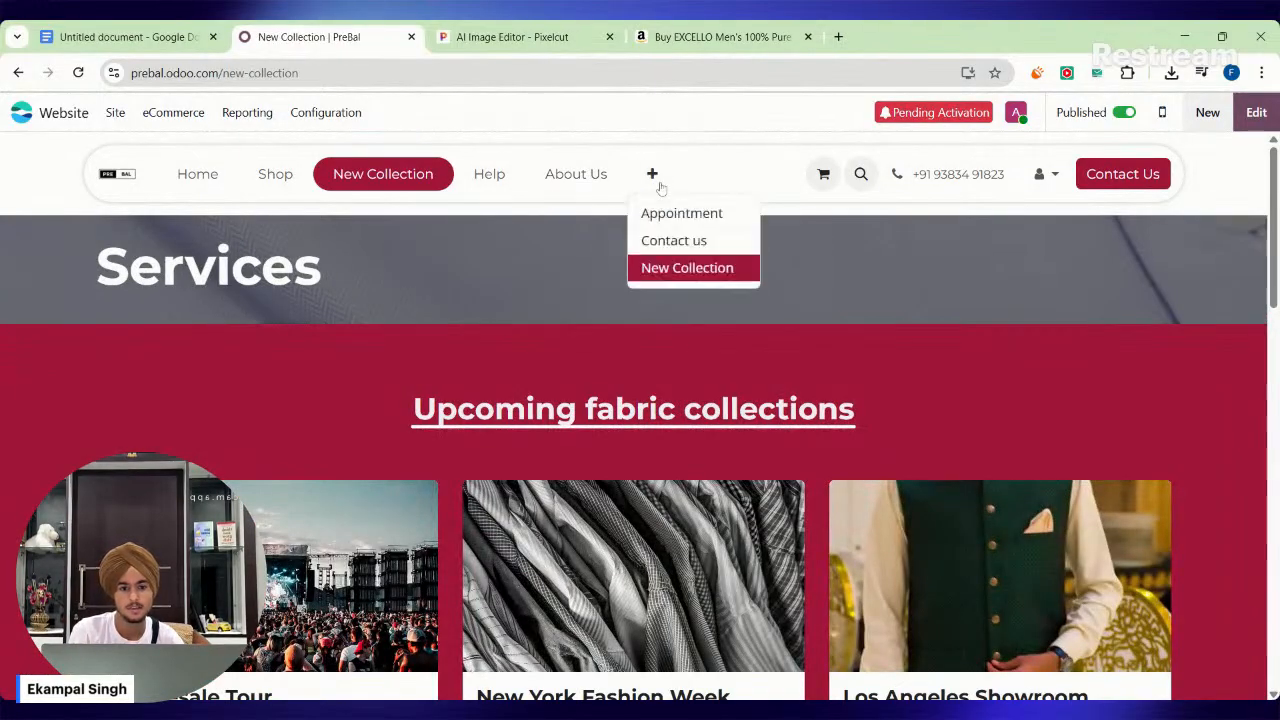
click(673, 240)
Examine the Contact us page's enquiry form and the My Company contact details.
scroll(280, 260, down, 2)
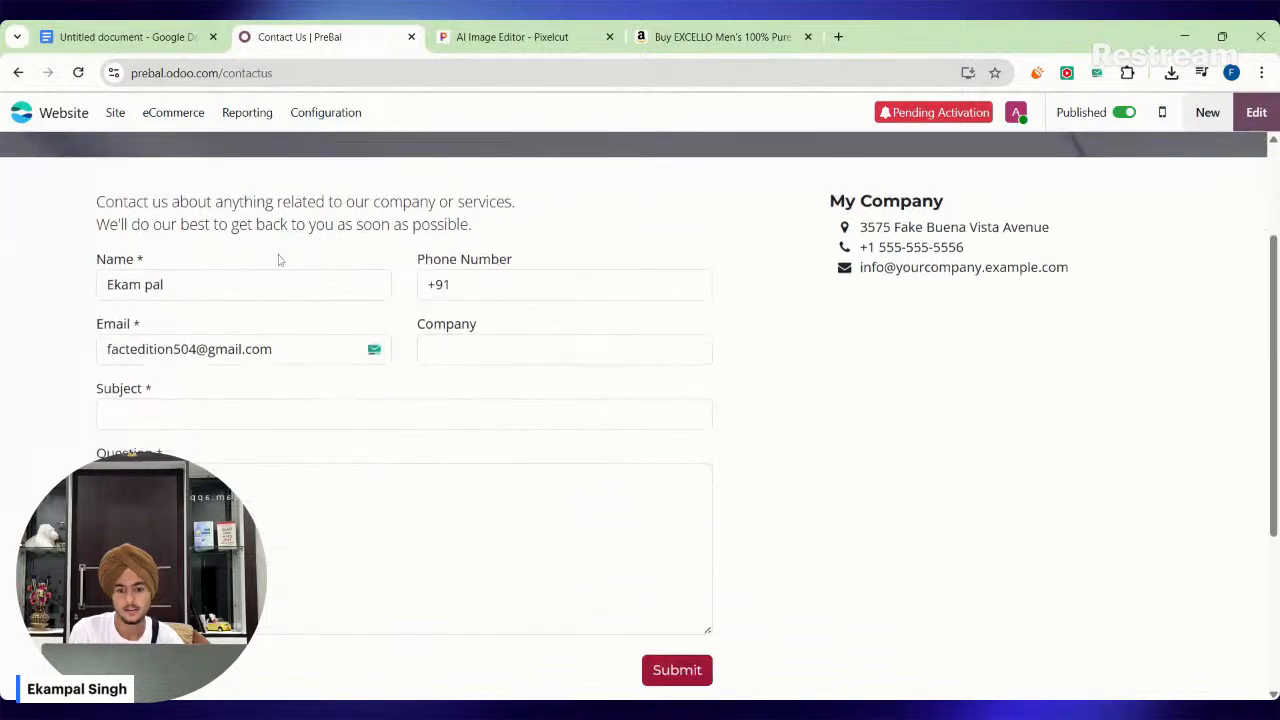
drag(272, 226, 209, 333)
click(68, 318)
scroll(1056, 508, up, 2)
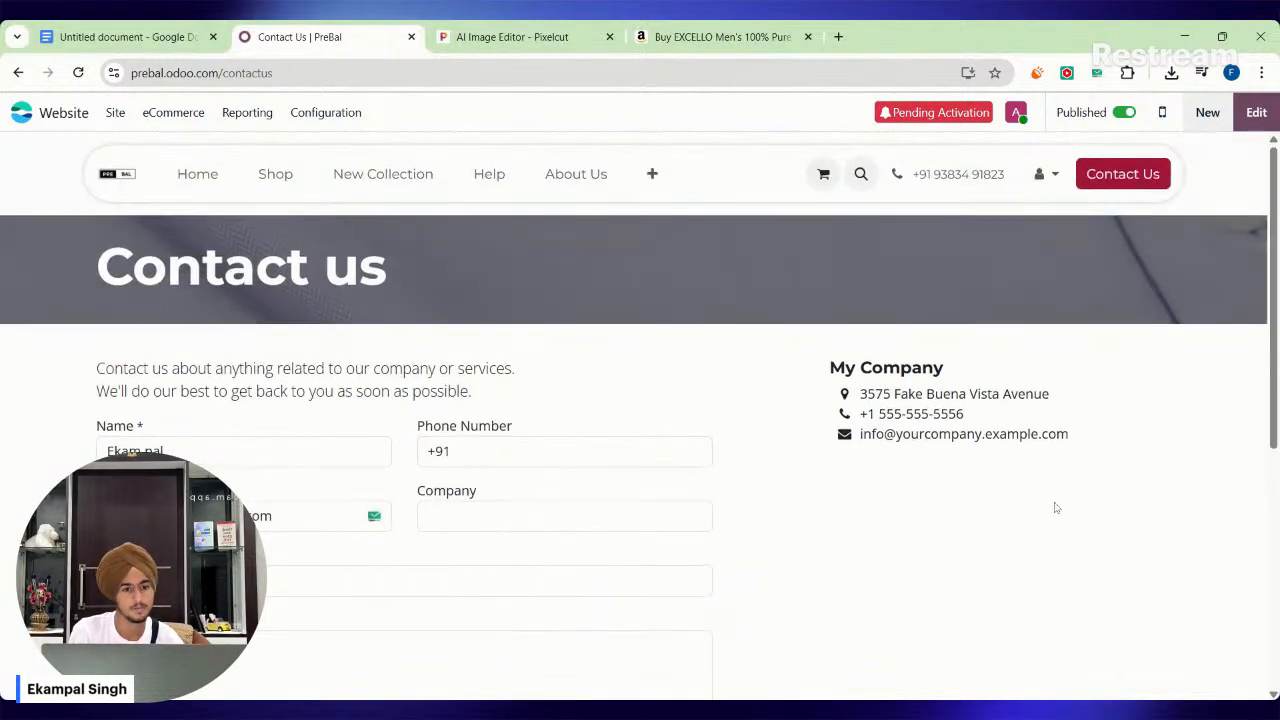
drag(849, 403, 1015, 440)
click(1015, 440)
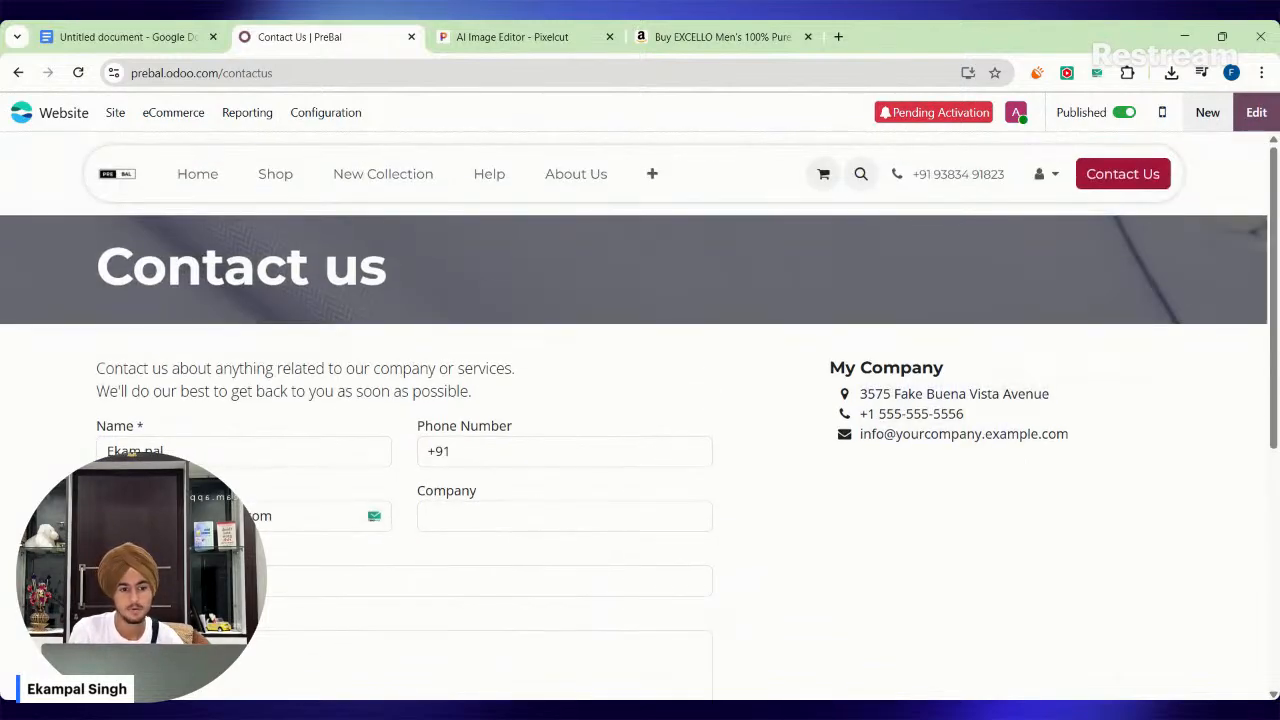
Edit the Contact us page and replace the phone number under My Company with the new +91 number, spaced into two groups.
click(1260, 120)
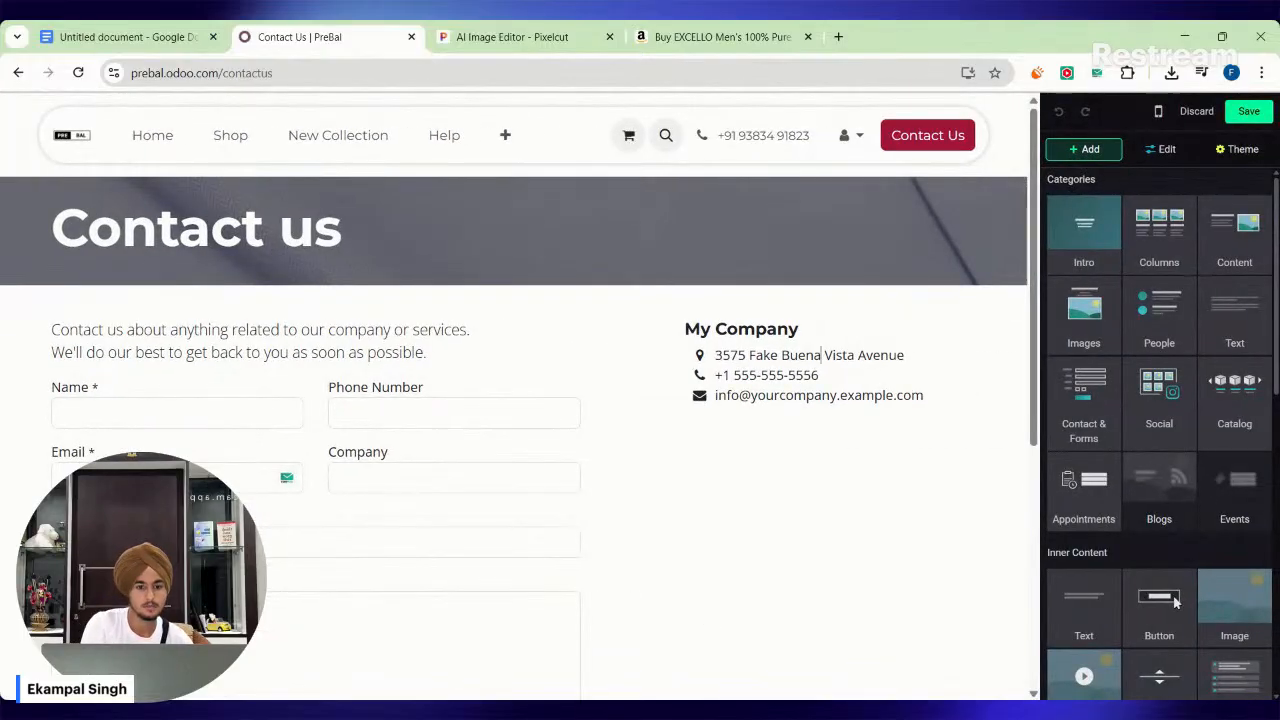
click(819, 375)
key(BackSpace)
key(BackSpace)
key(BackSpace)
key(BackSpace)
key(BackSpace)
key(BackSpace)
key(BackSpace)
key(BackSpace)
key(BackSpace)
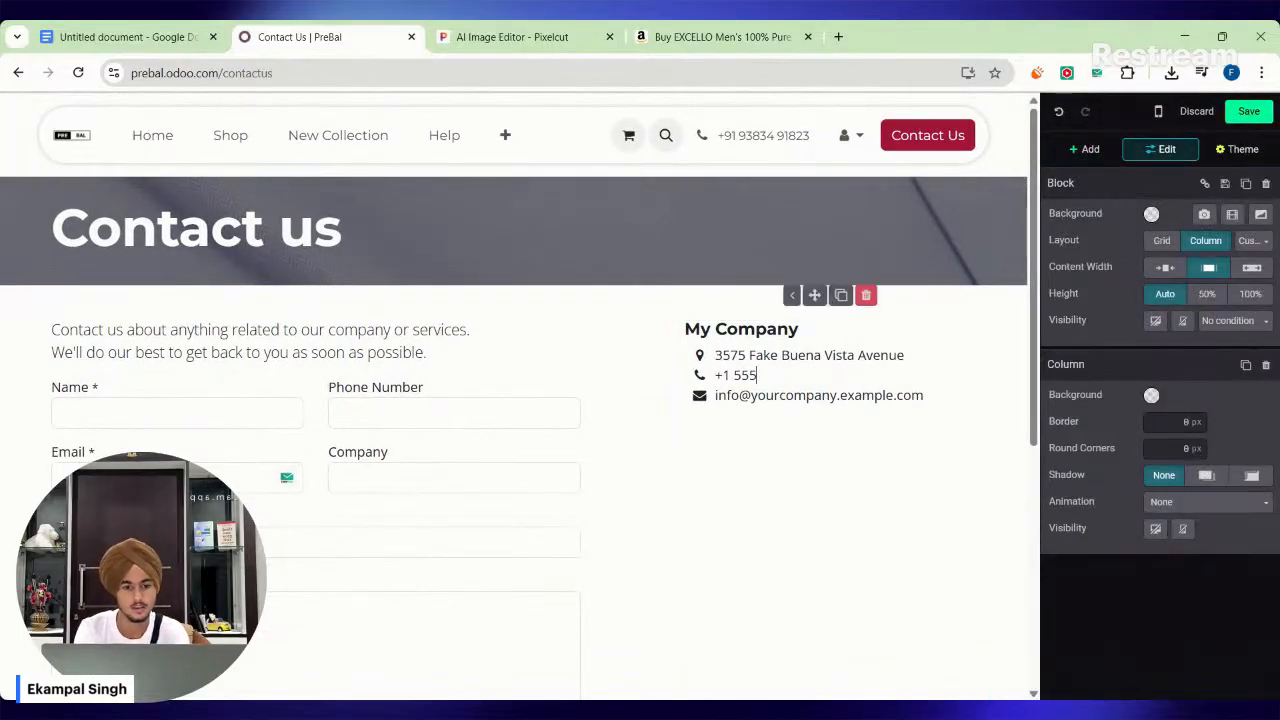
key(BackSpace)
key(BackSpace)
key(BackSpace)
key(BackSpace)
key(BackSpace)
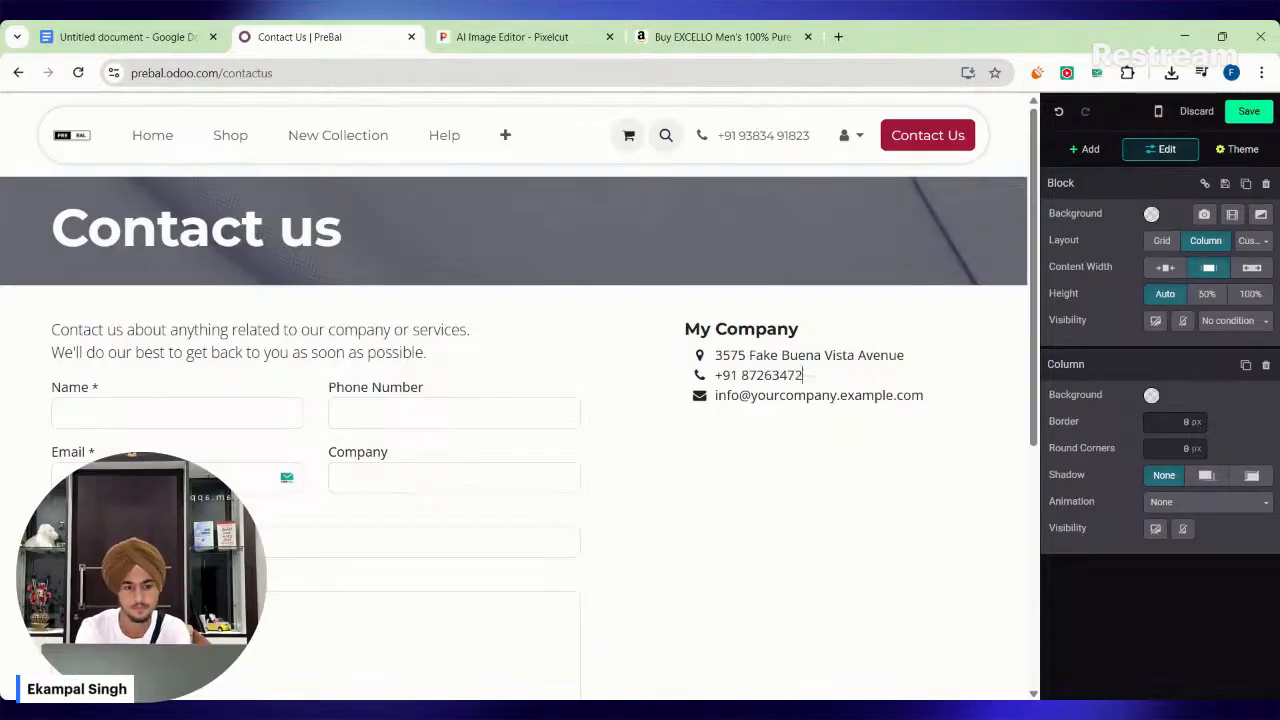
click(771, 375)
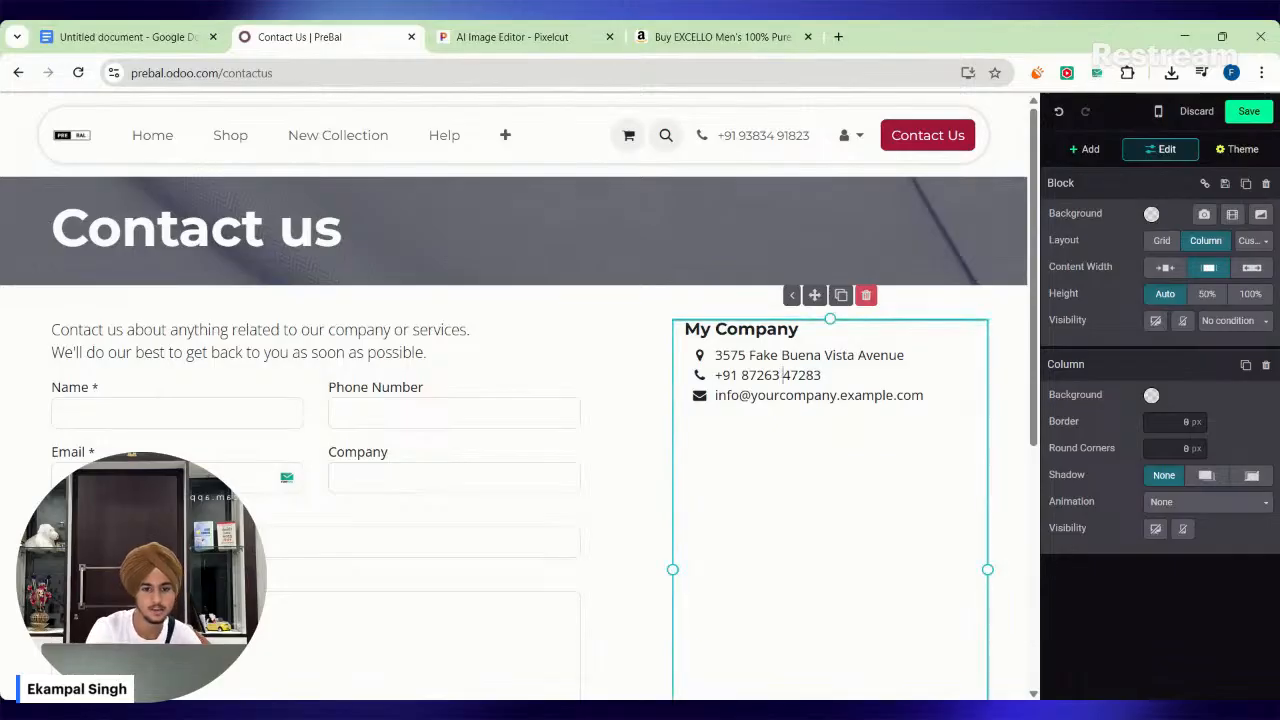
Change the street number in the address line under My Company.
key(BackSpace)
key(BackSpace)
text(8)
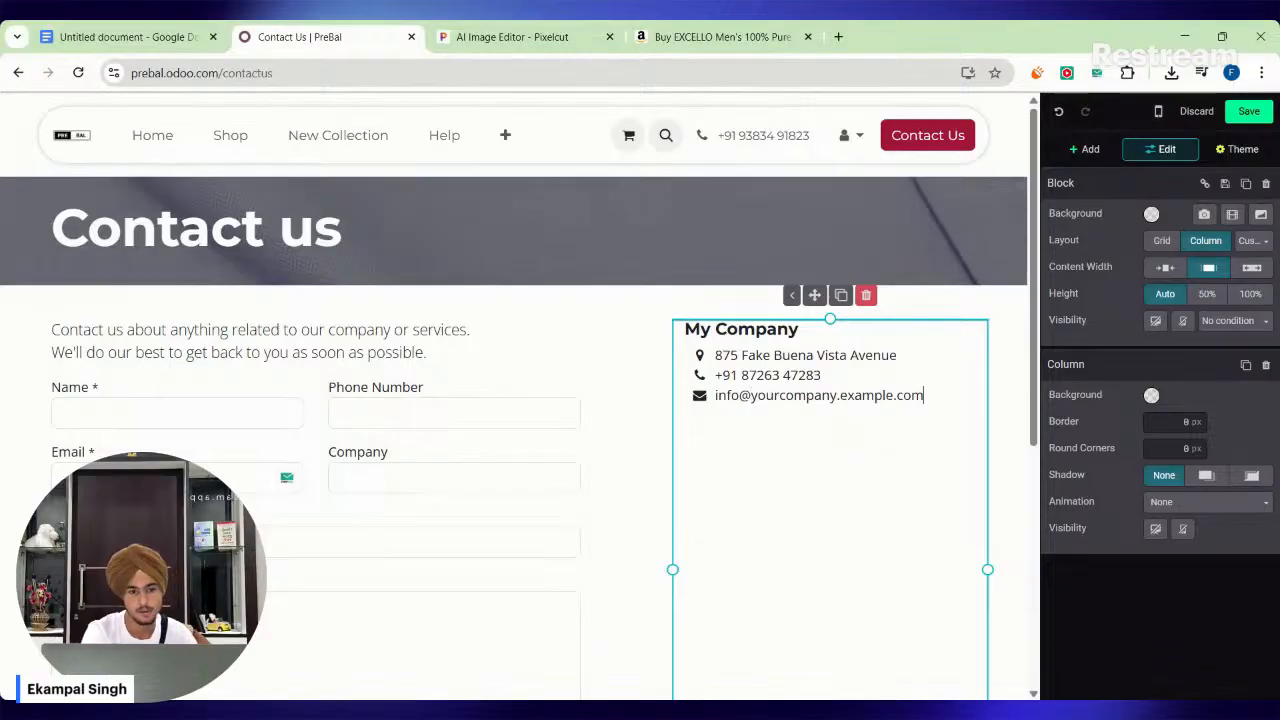
Replace the email address under My Company with the store's own contact email and save the Contact us page.
key(BackSpace)
key(BackSpace)
key(BackSpace)
key(BackSpace)
key(BackSpace)
key(BackSpace)
key(BackSpace)
key(BackSpace)
key(BackSpace)
key(BackSpace)
key(BackSpace)
key(BackSpace)
key(BackSpace)
key(BackSpace)
key(BackSpace)
key(BackSpace)
key(BackSpace)
key(BackSpace)
key(BackSpace)
key(BackSpace)
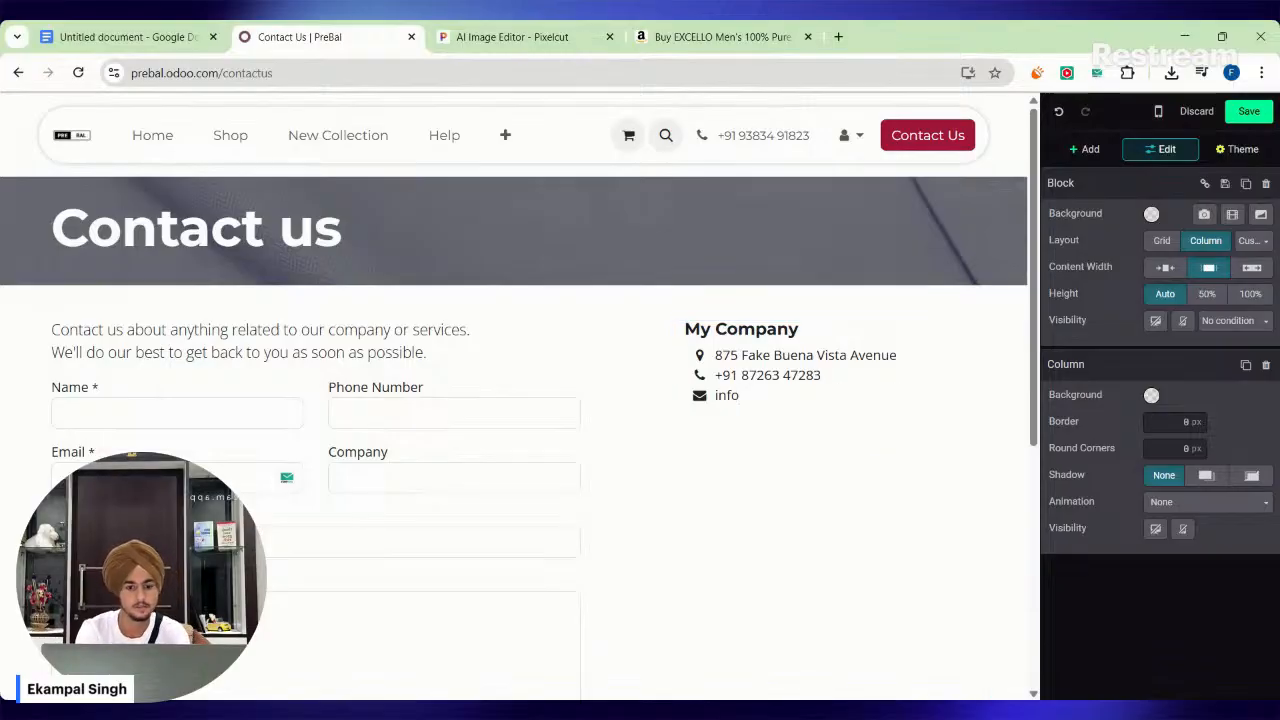
text(@preb)
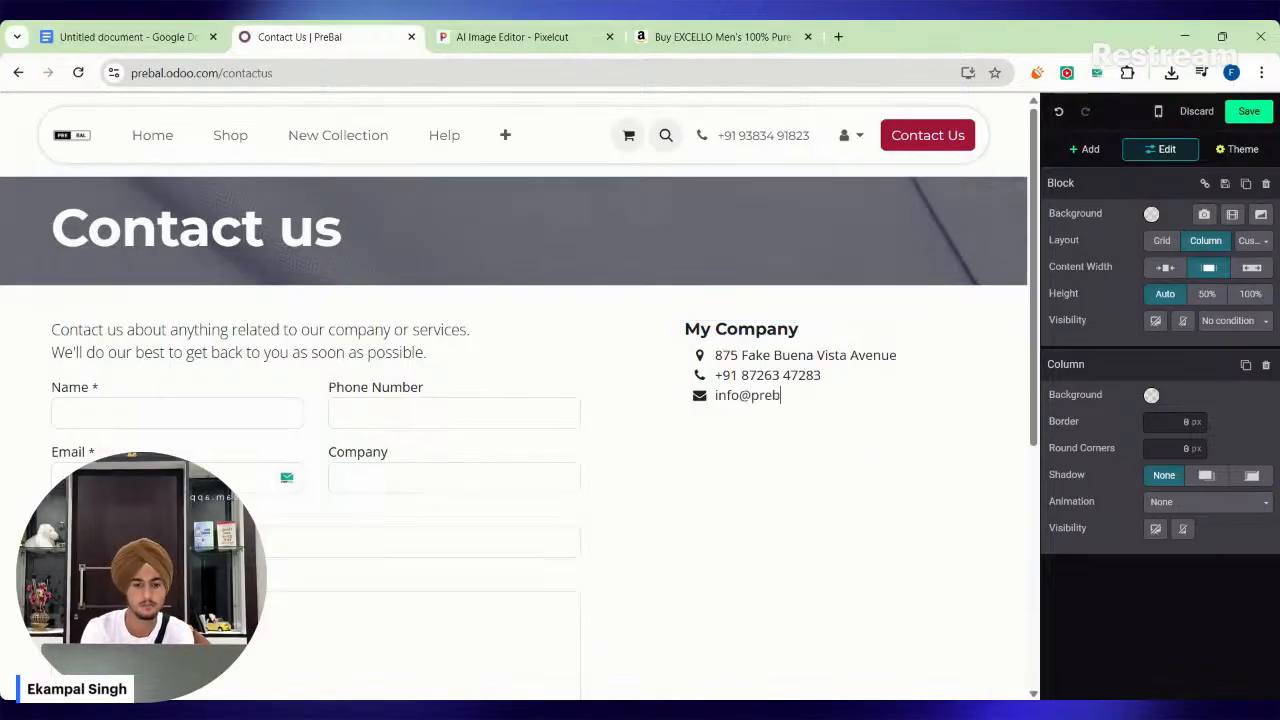
text(al.com)
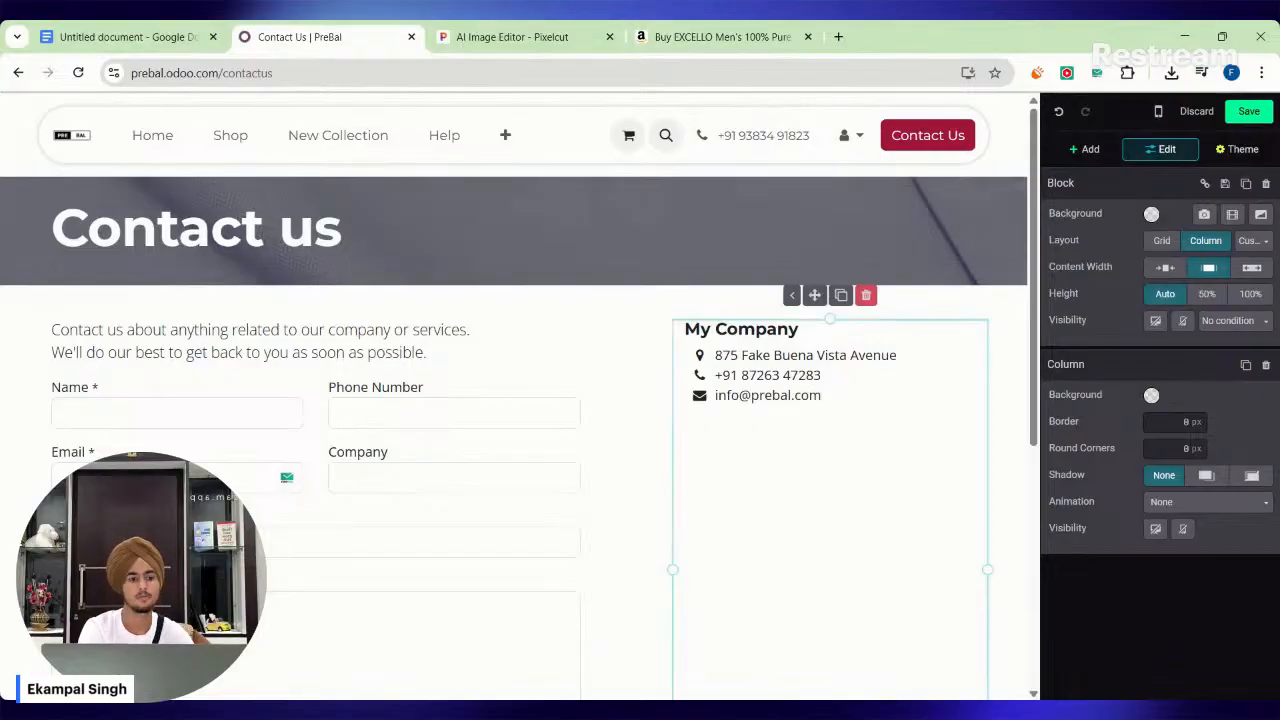
click(1236, 112)
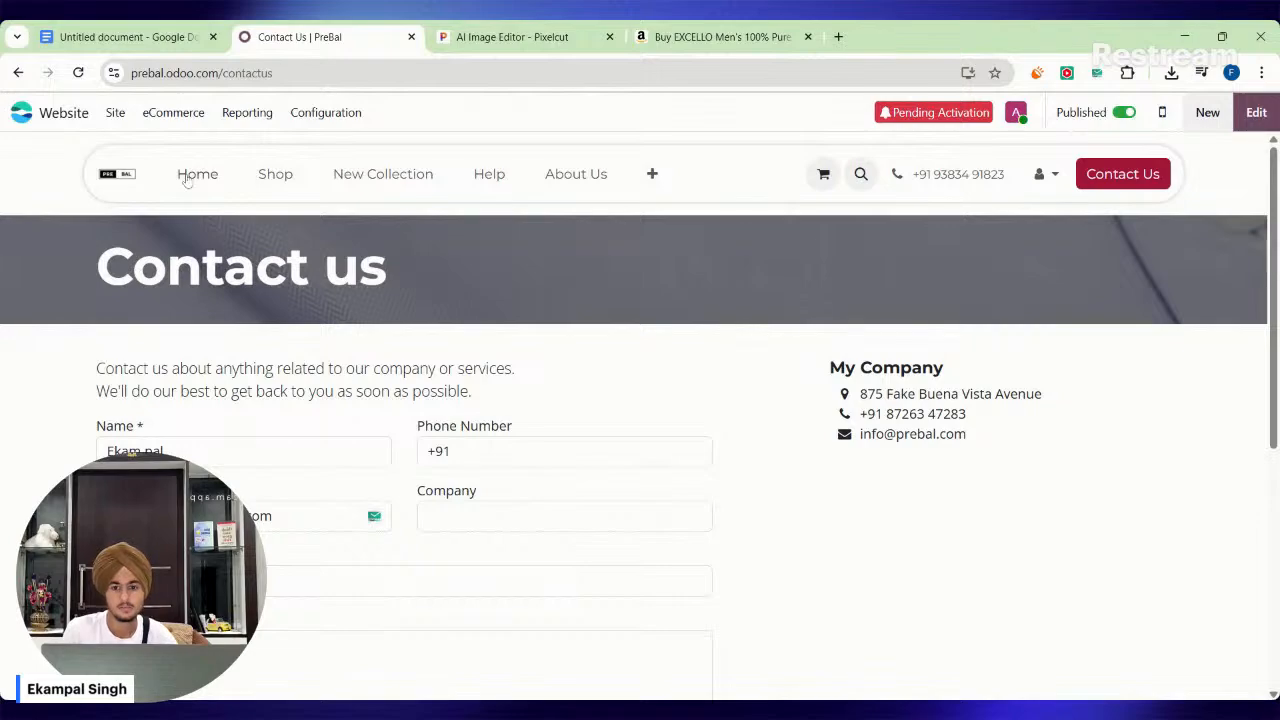
Review the store's home page and compare it with the planned-pages list in Google Docs.
click(190, 175)
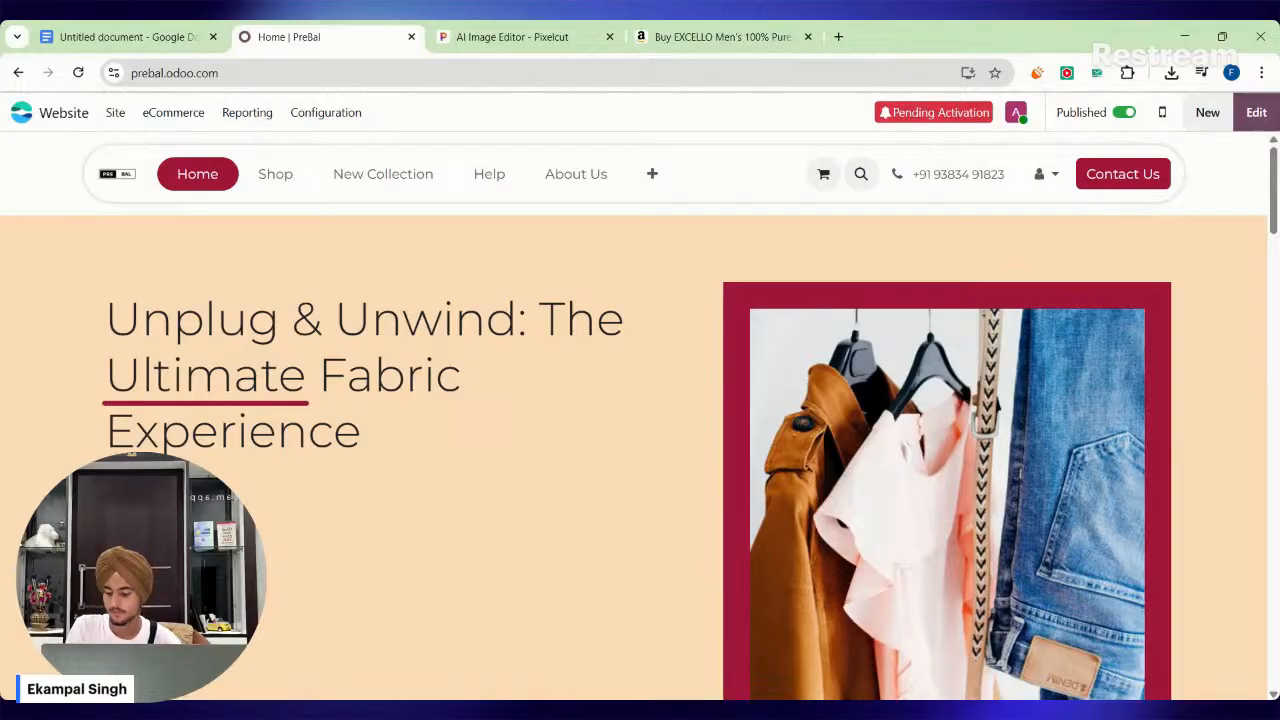
scroll(581, 388, down, 1)
scroll(569, 429, up, 1)
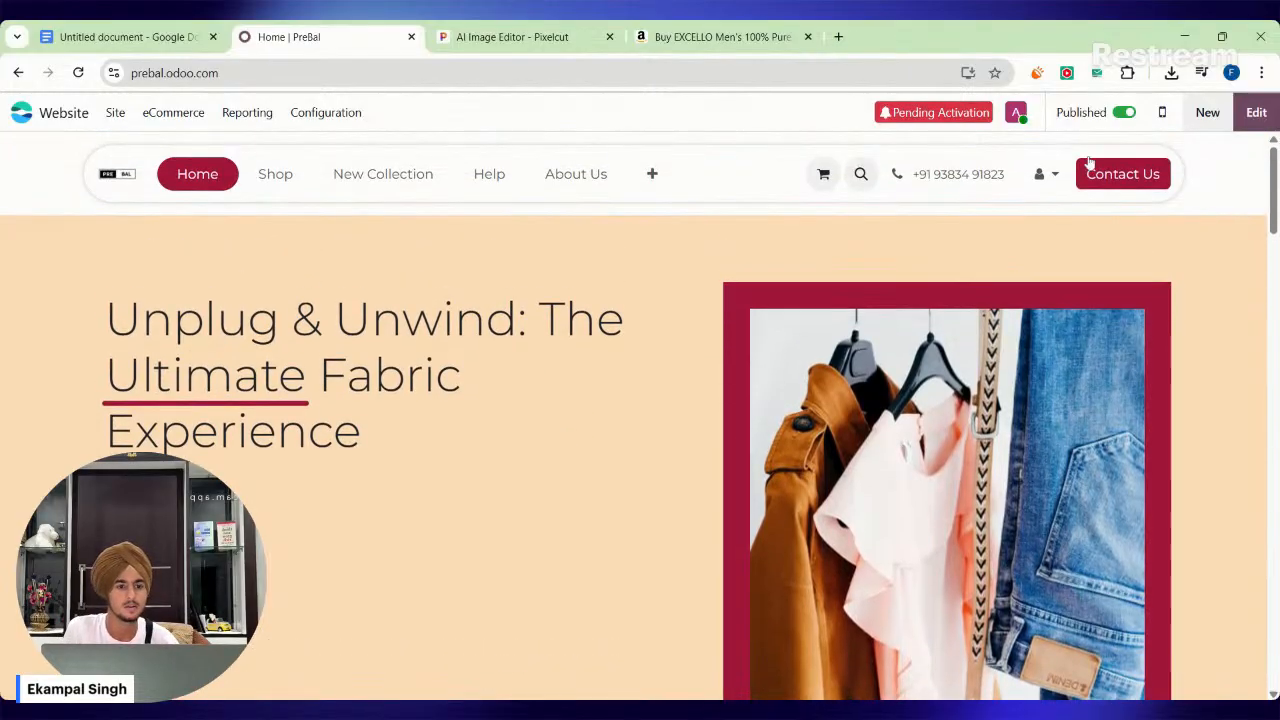
click(187, 27)
scroll(624, 470, down, 1)
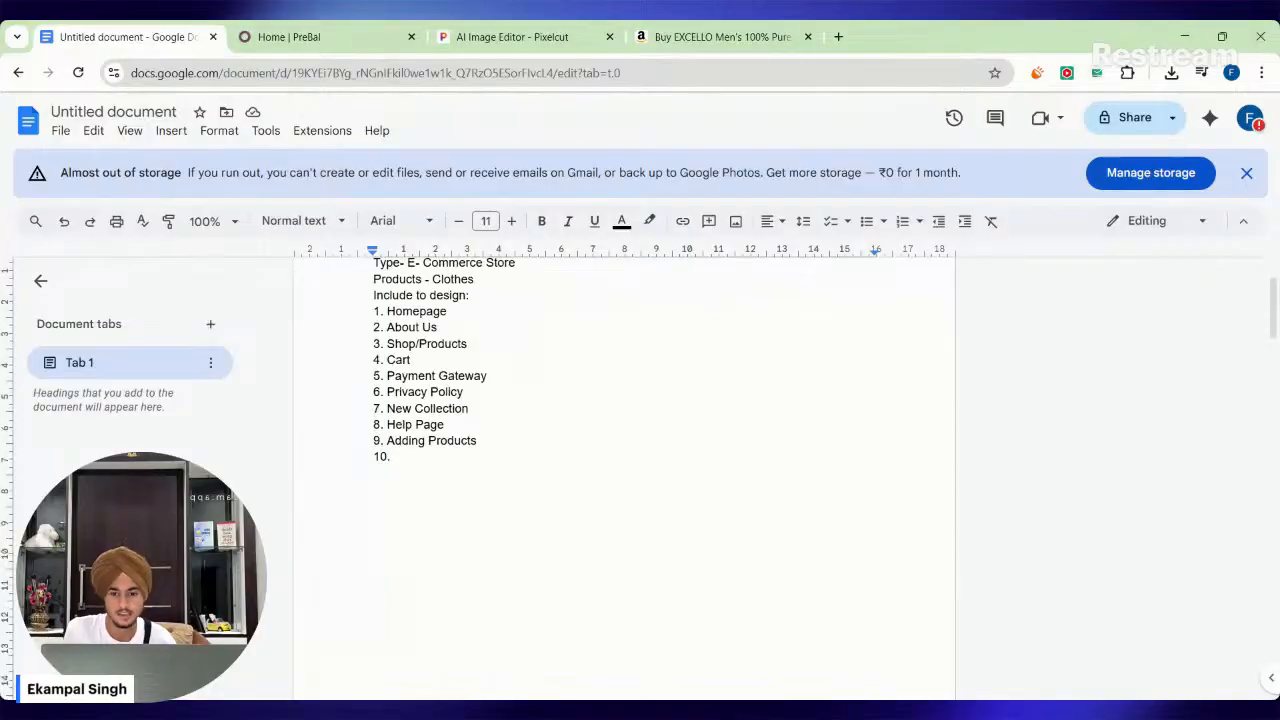
click(310, 37)
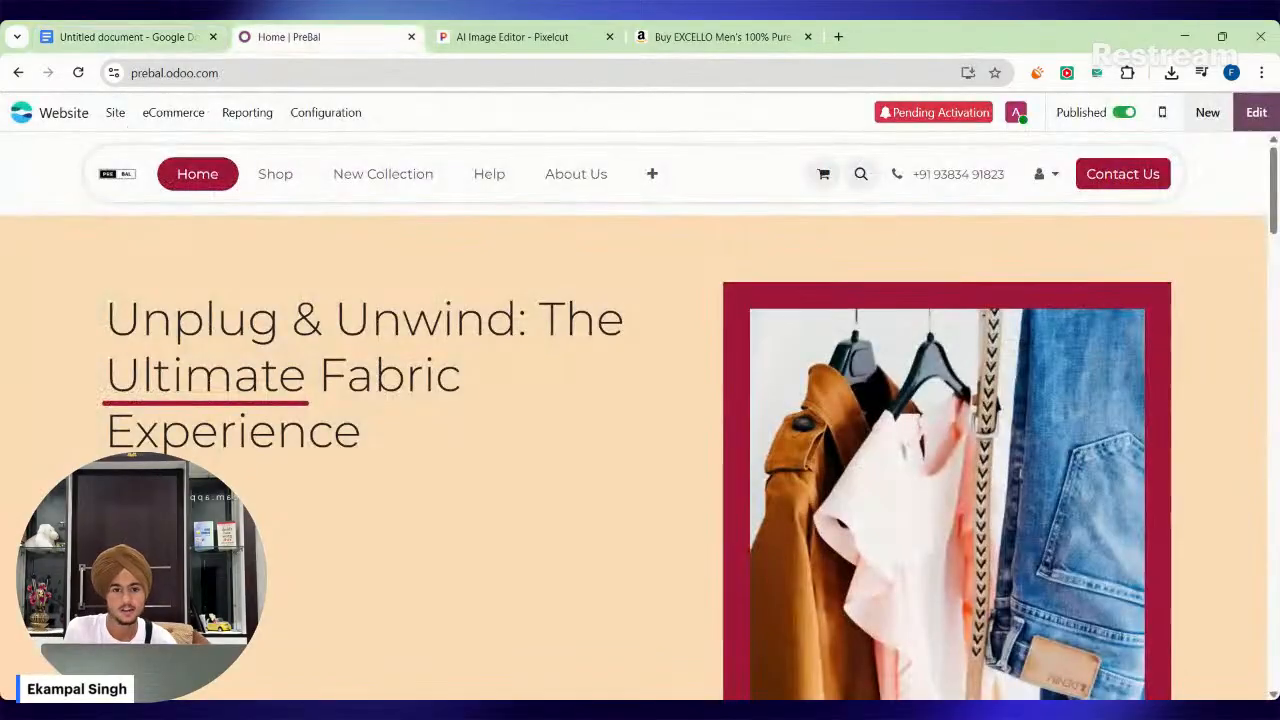
Add the EXCELLO Men's 100% Pure Cotton T-Shirt from the shop to the cart and view the cart's order summary.
click(296, 182)
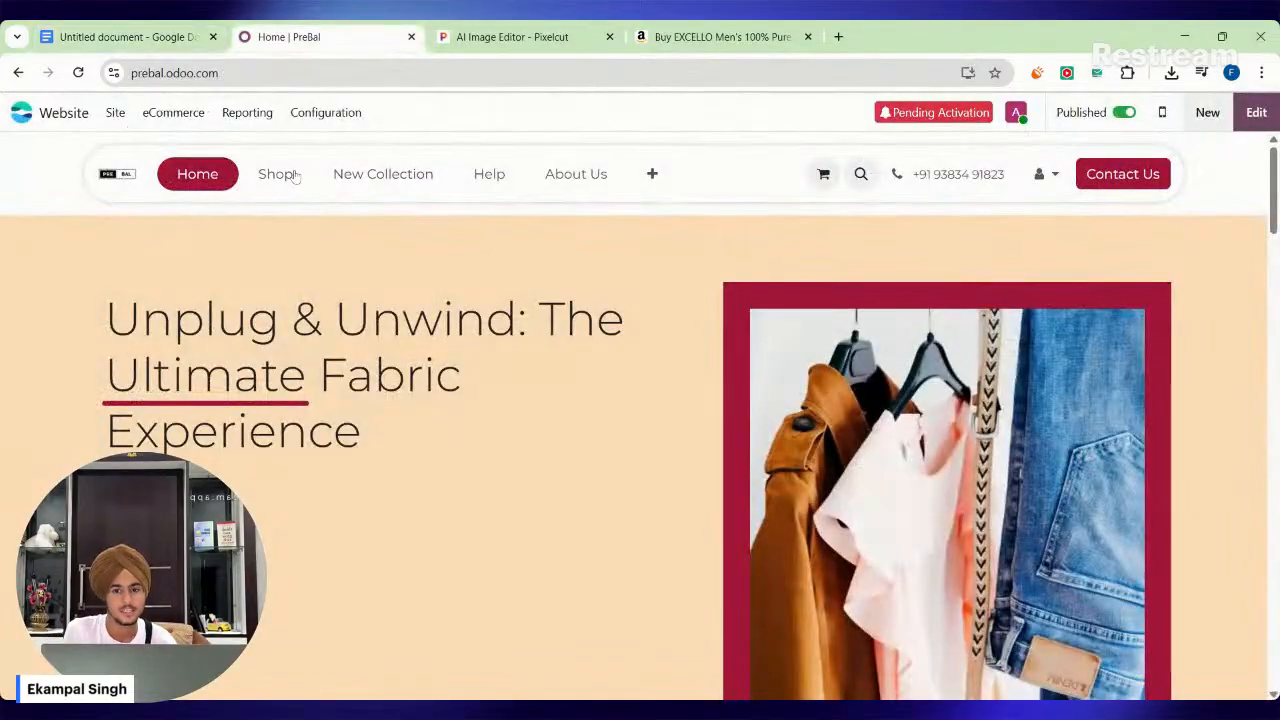
scroll(461, 528, down, 1)
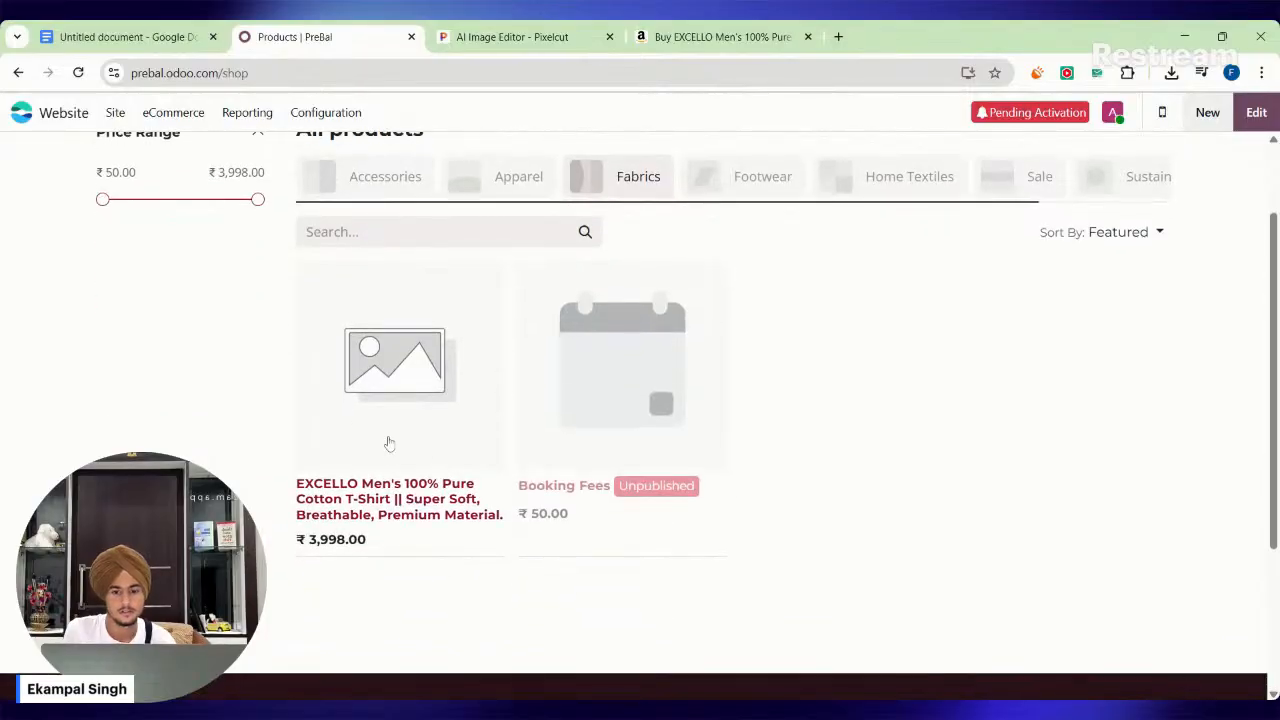
click(389, 443)
click(823, 604)
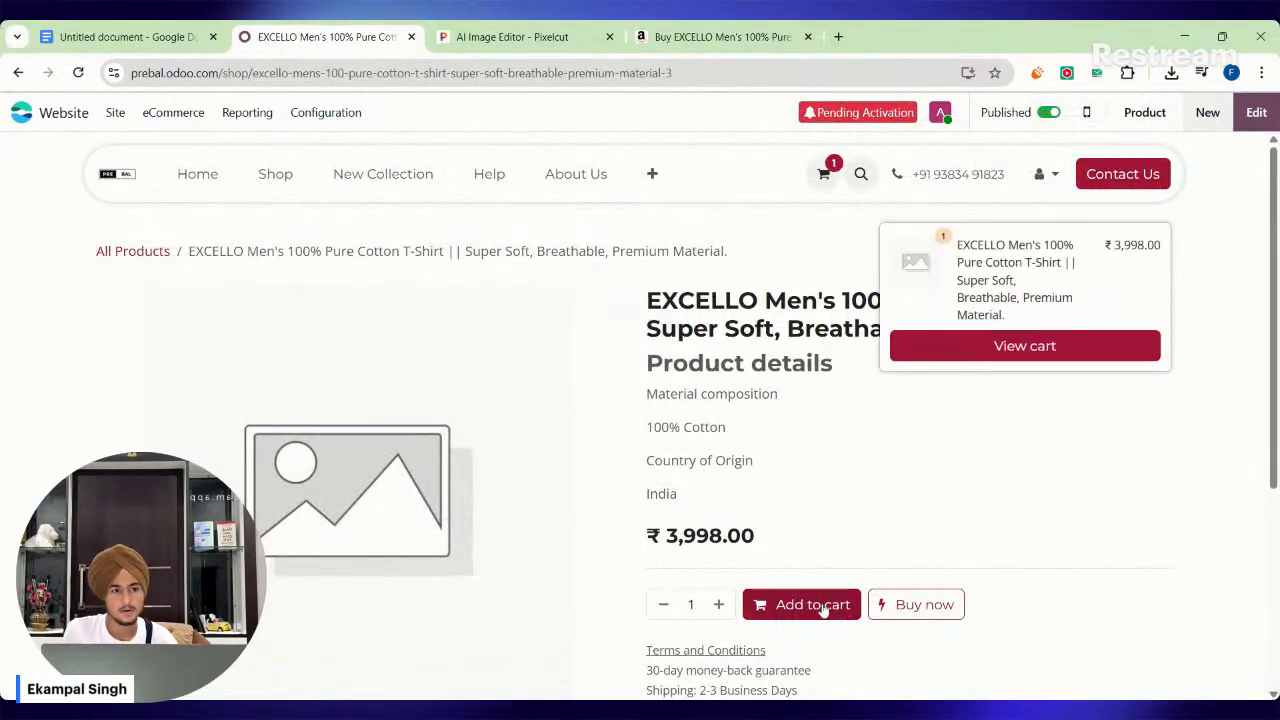
click(1043, 356)
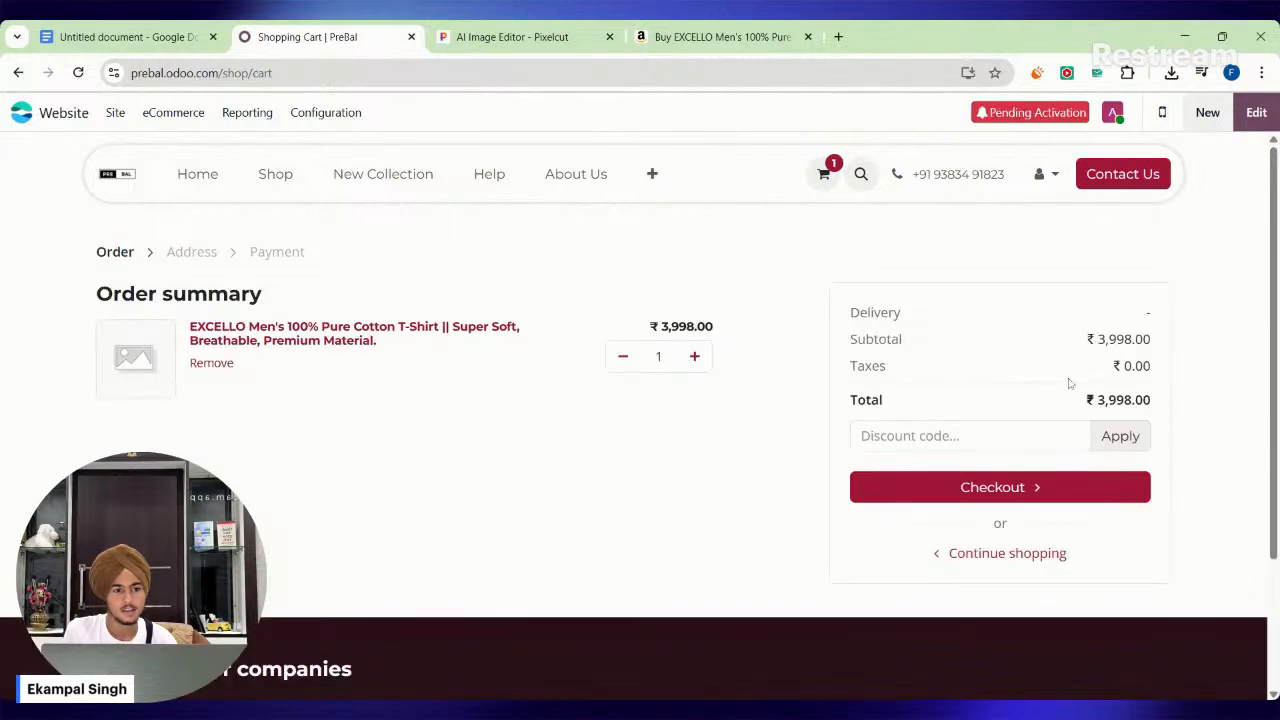
drag(97, 293, 375, 288)
click(184, 306)
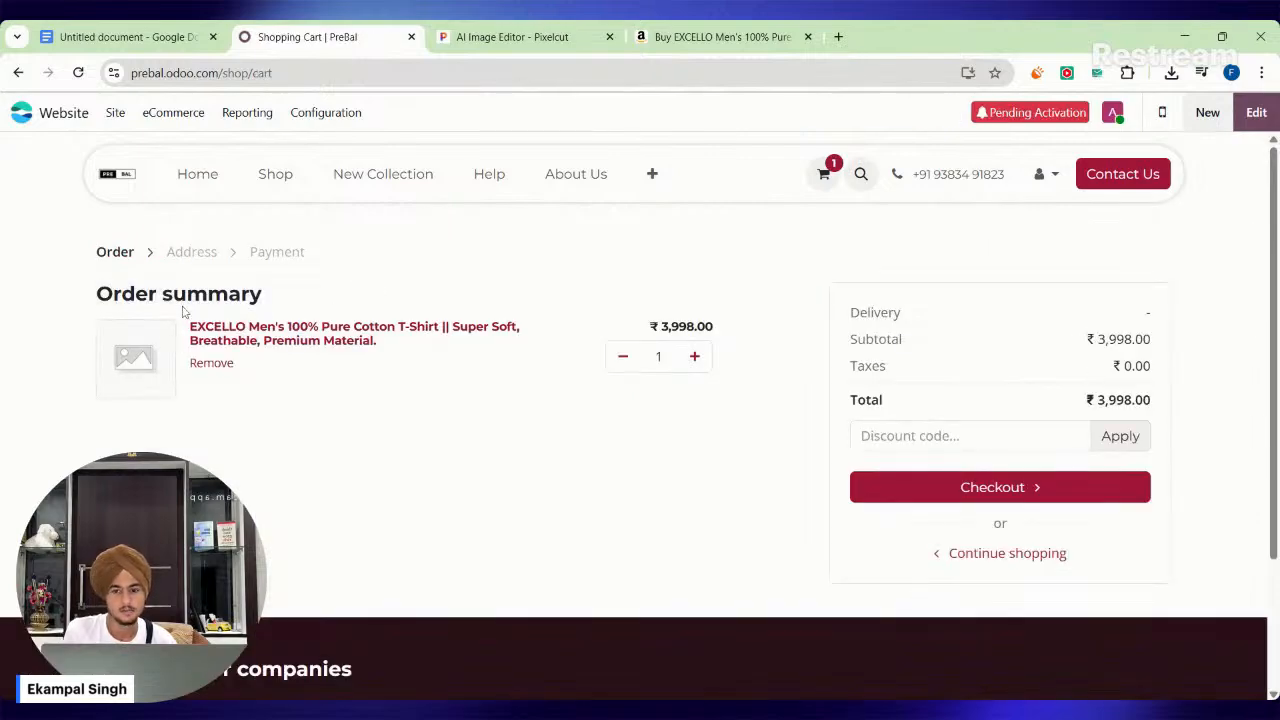
drag(229, 298, 270, 299)
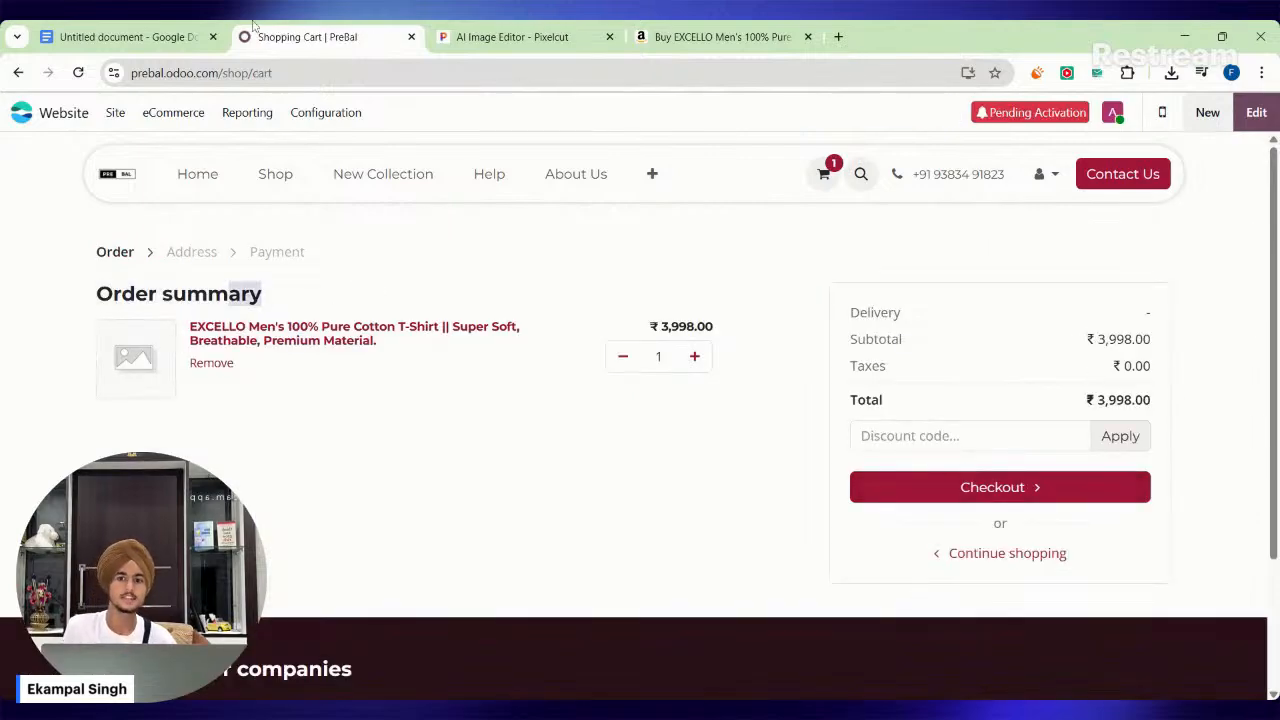
Go through the planned-pages list in Google Docs, checking the Payment Gateway, Cart, About Us and Adding Products items.
click(130, 36)
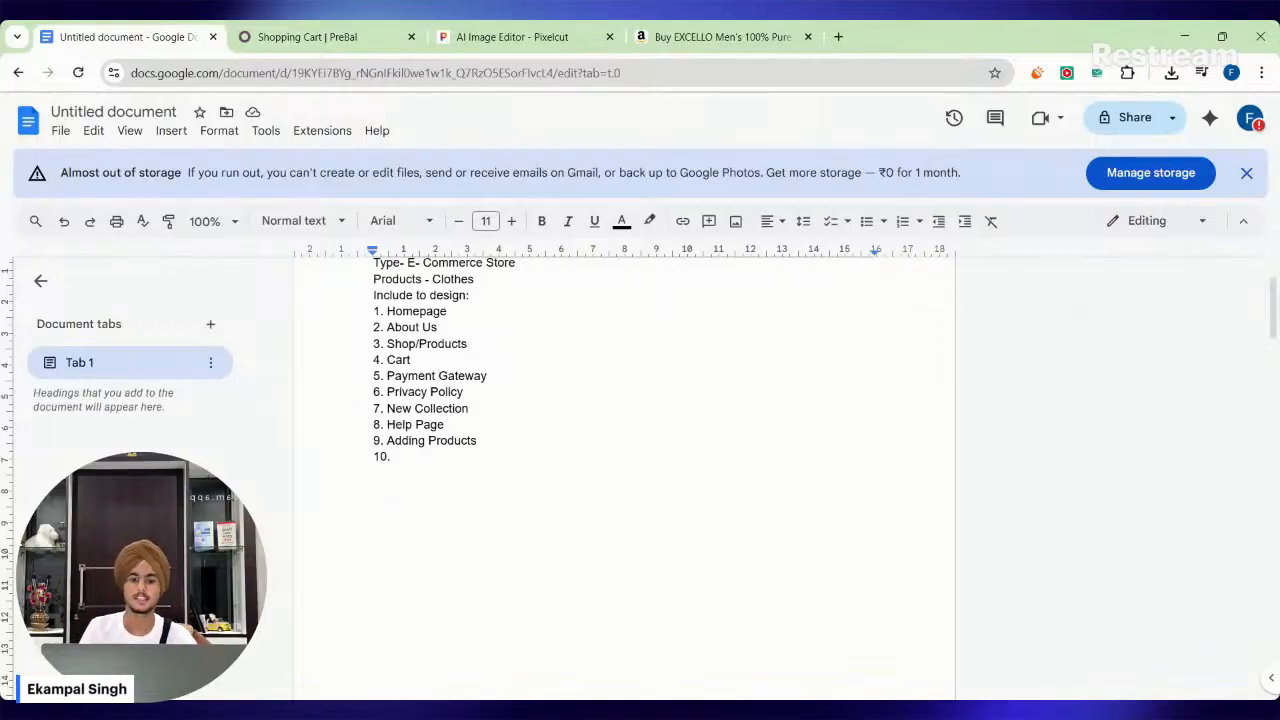
triple_click(451, 375)
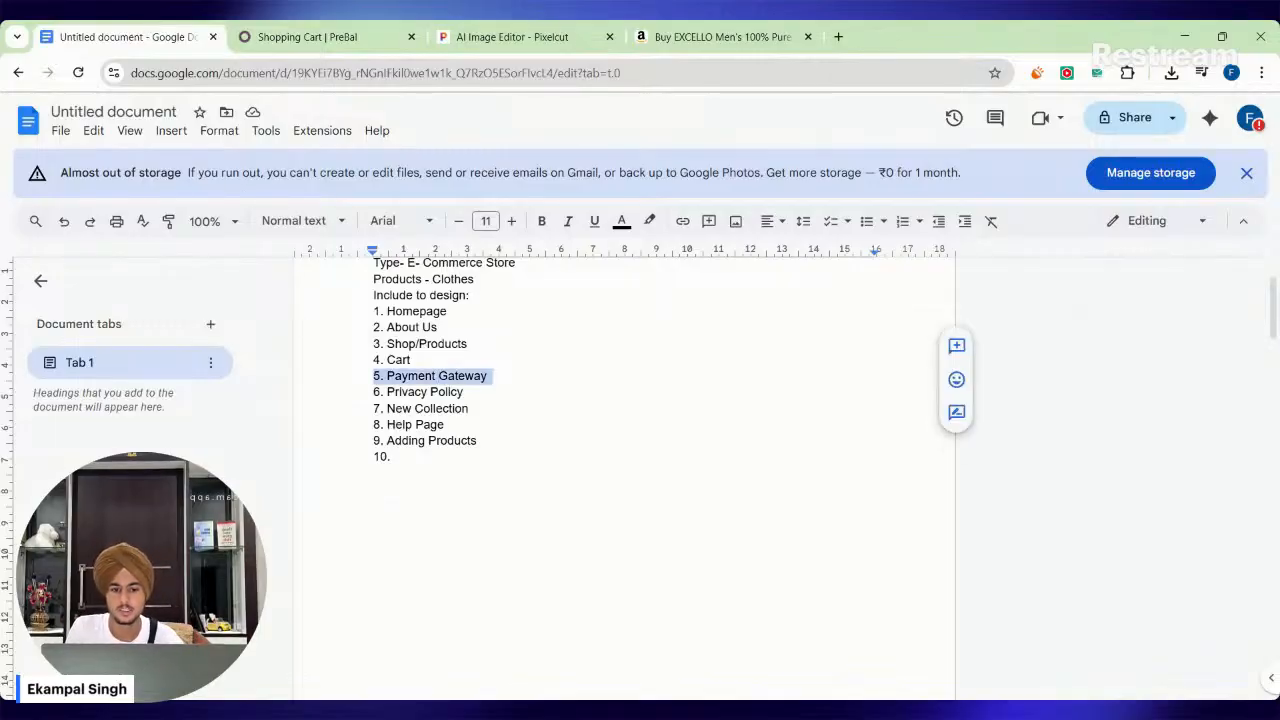
click(410, 359)
mouse_move(409, 343)
mouse_down()
mouse_move(460, 343)
mouse_move(420, 327)
mouse_up()
click(436, 327)
drag(424, 424, 447, 440)
click(428, 440)
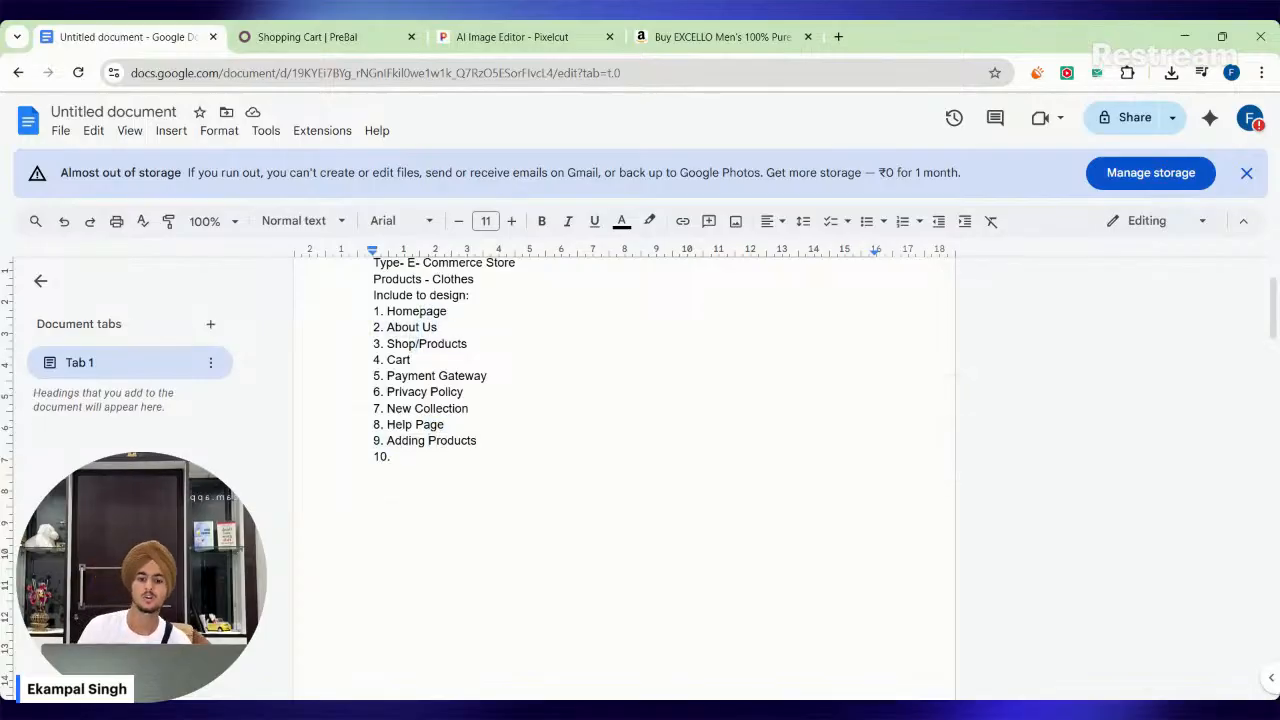
Return to the Odoo store and reopen the Website app from the apps dashboard.
click(305, 36)
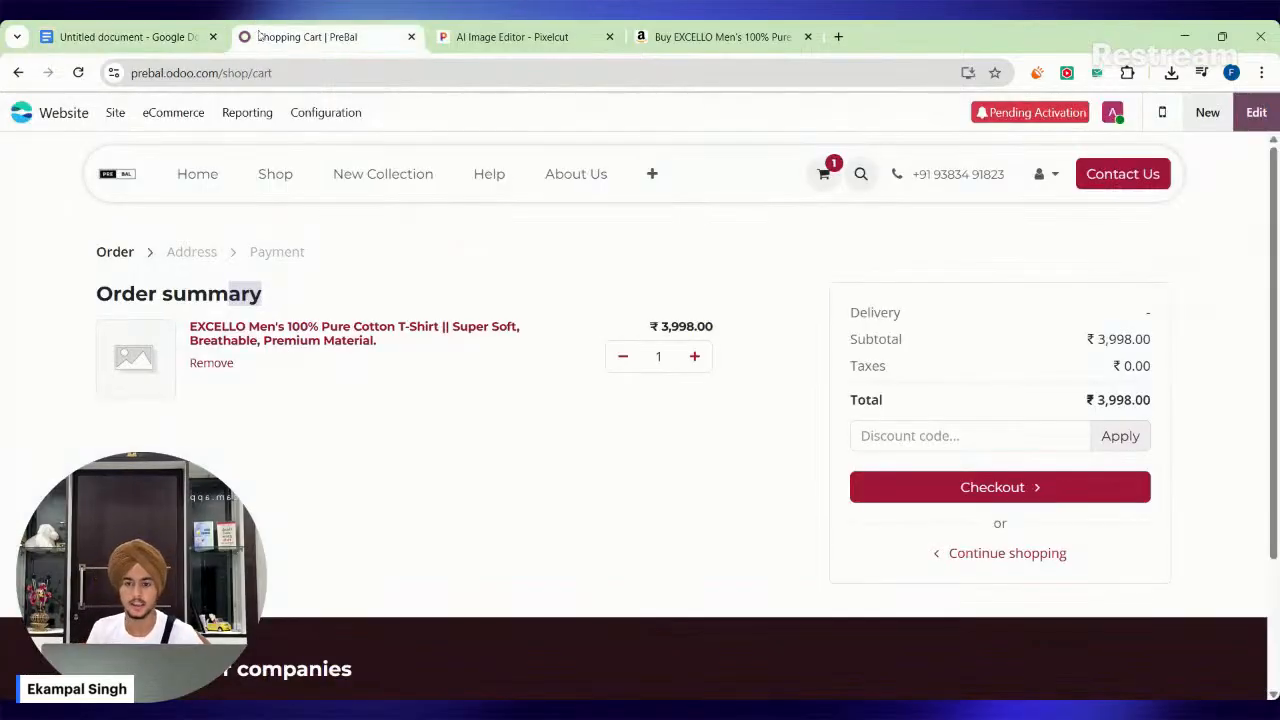
click(55, 115)
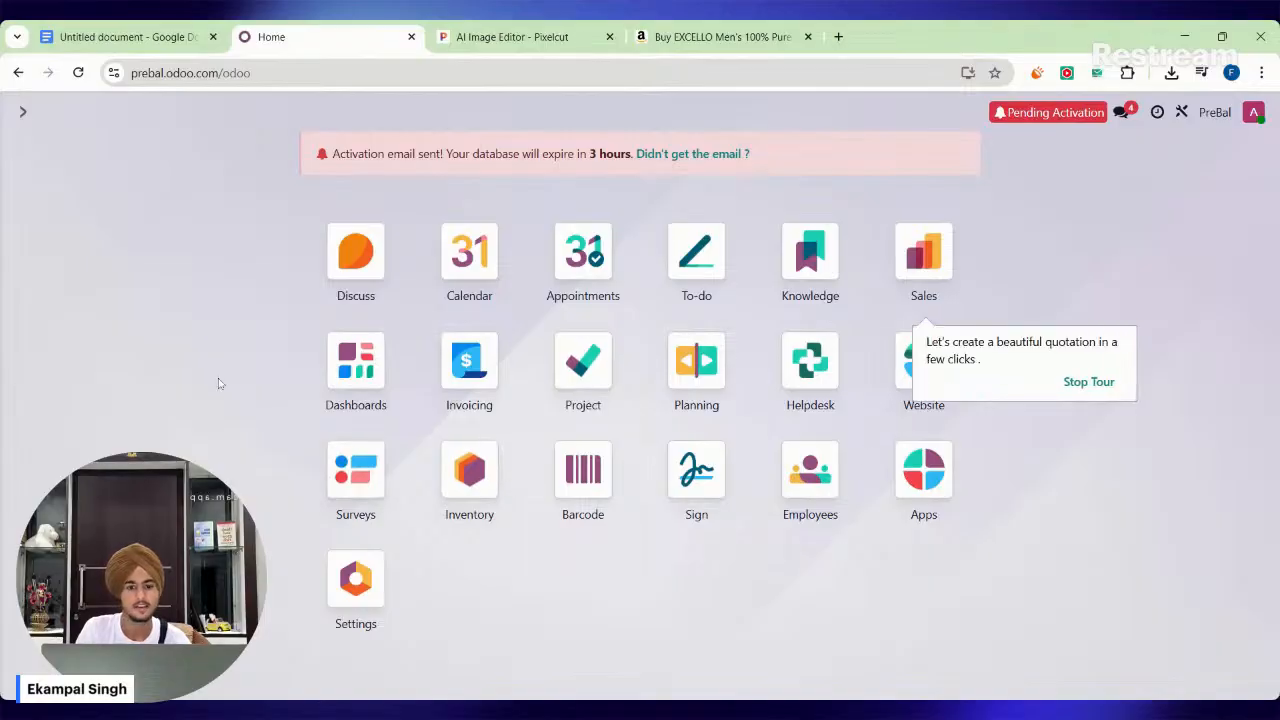
click(912, 378)
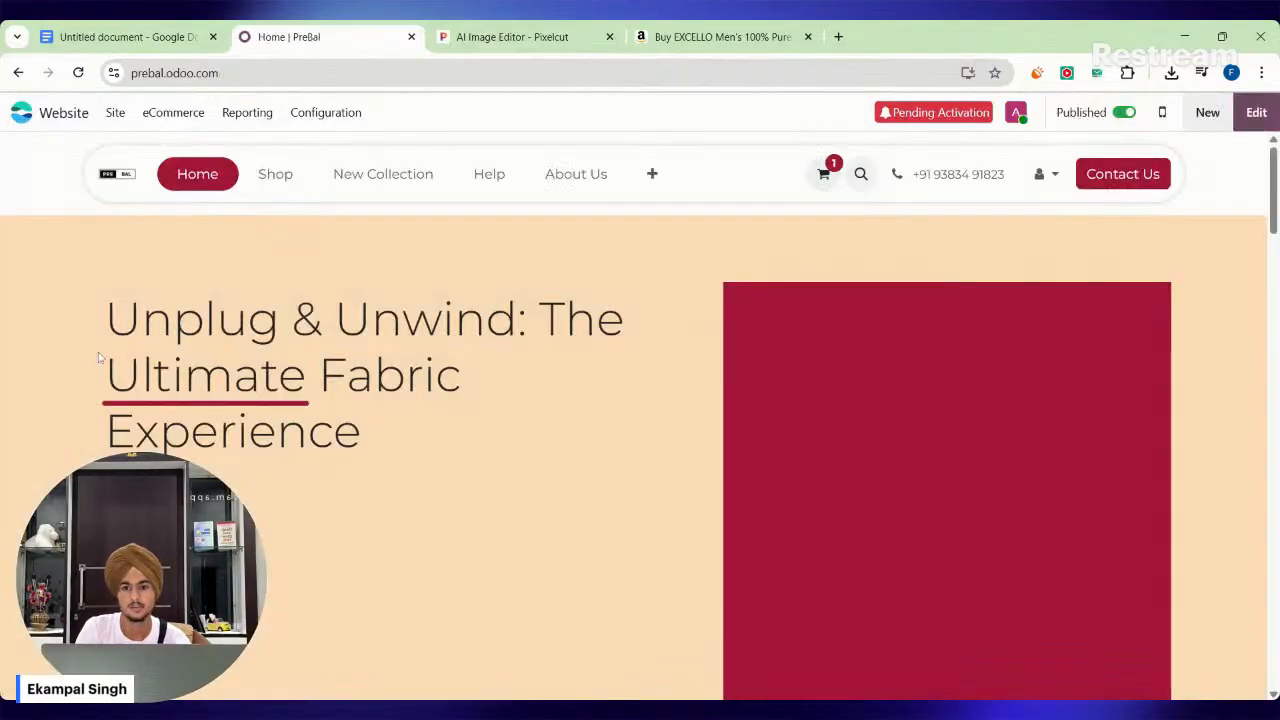
Open the website's payment providers, check the Cash on Delivery provider's settings and return to the store's home page.
click(108, 124)
click(108, 126)
click(110, 122)
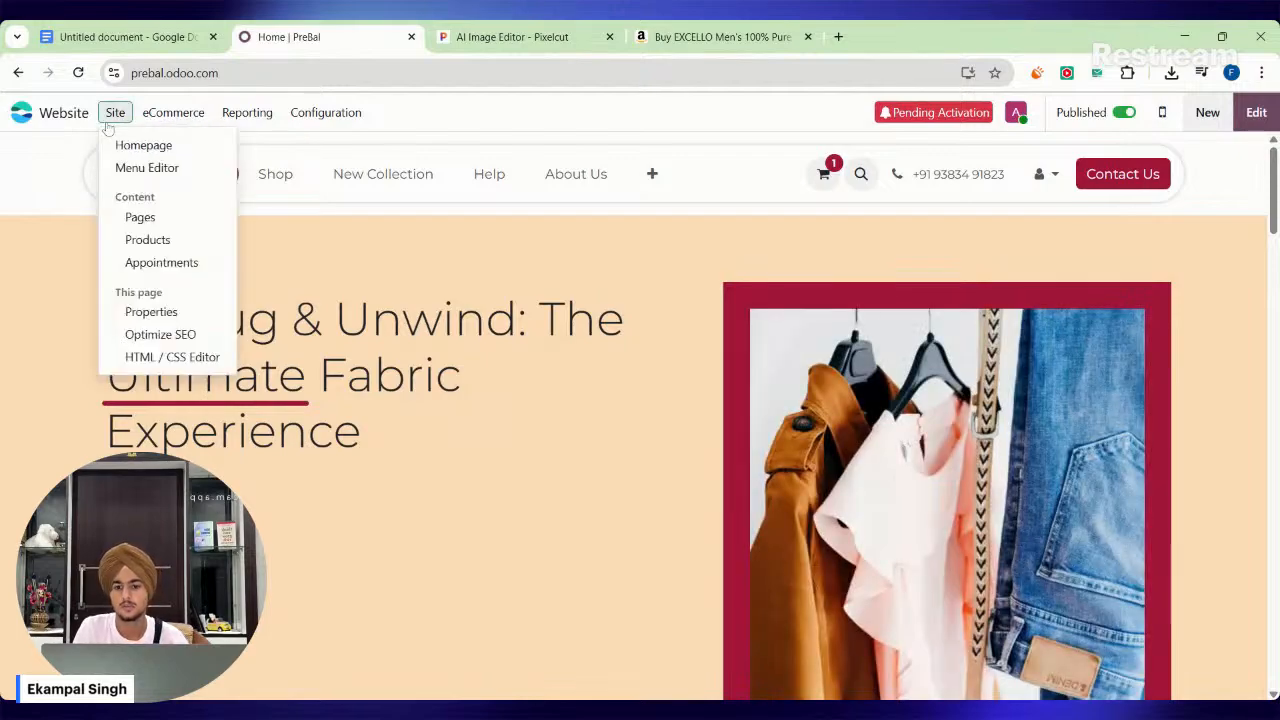
click(110, 120)
click(114, 114)
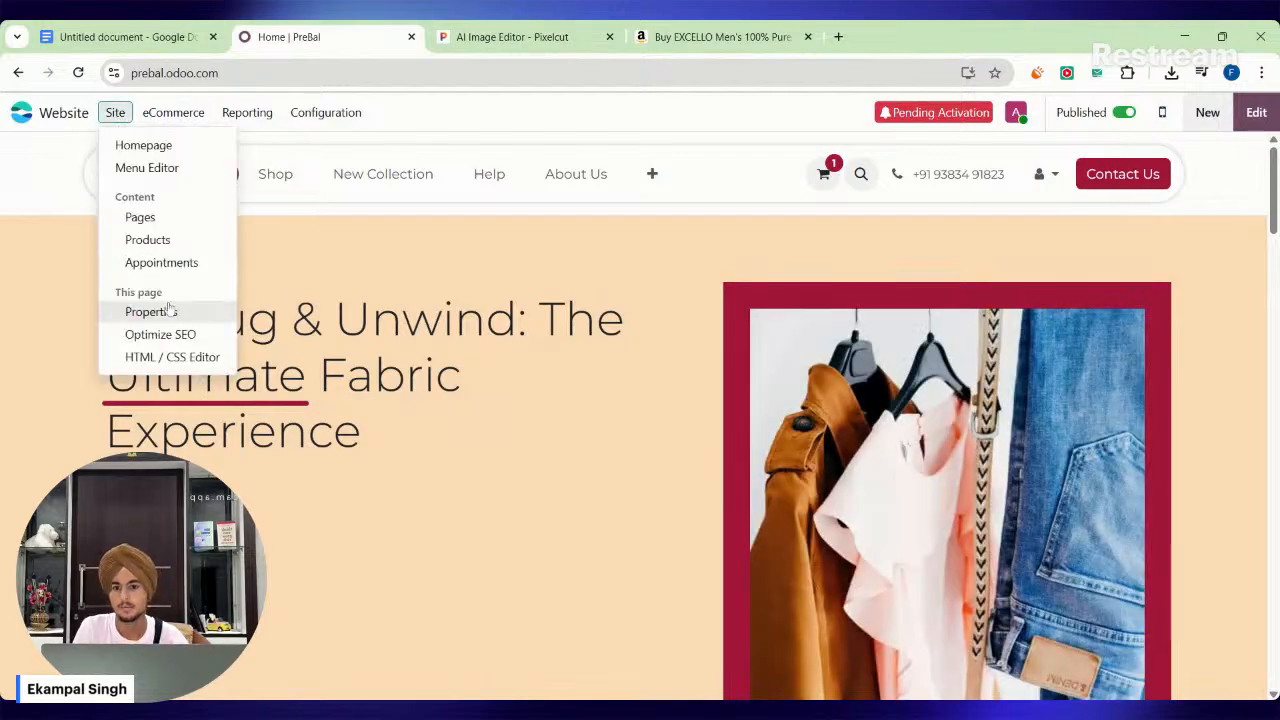
click(348, 120)
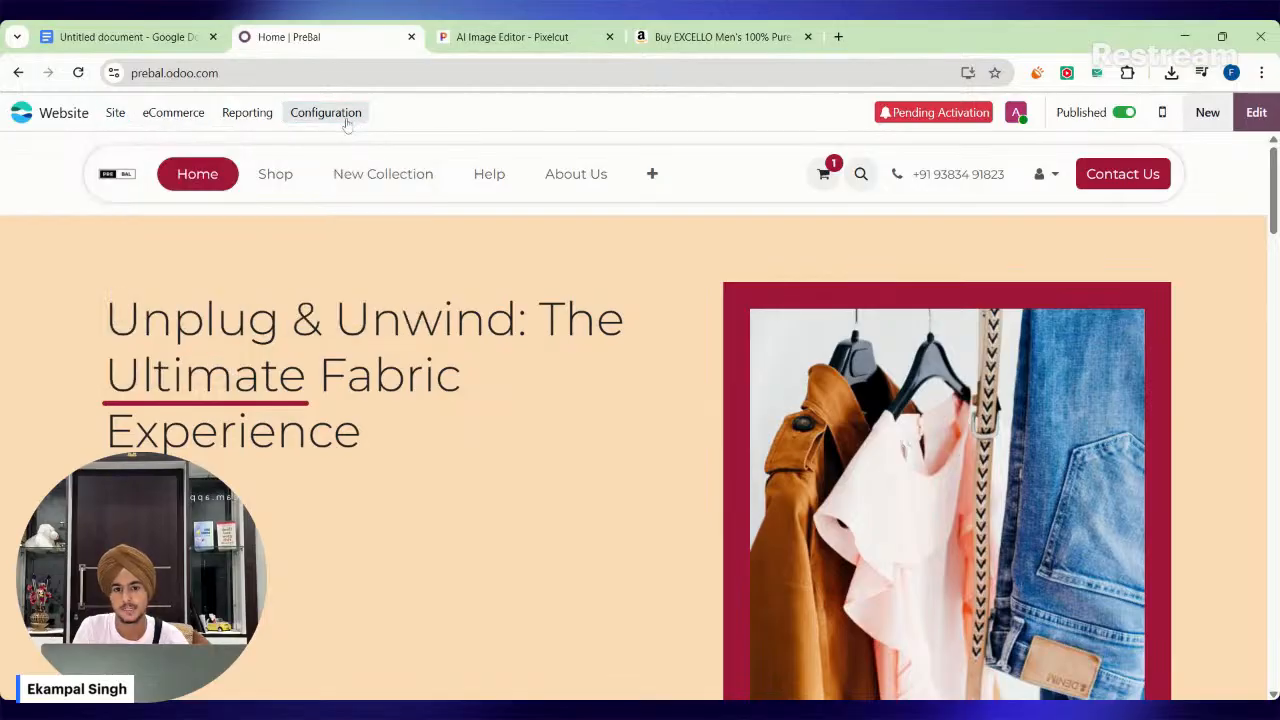
click(330, 115)
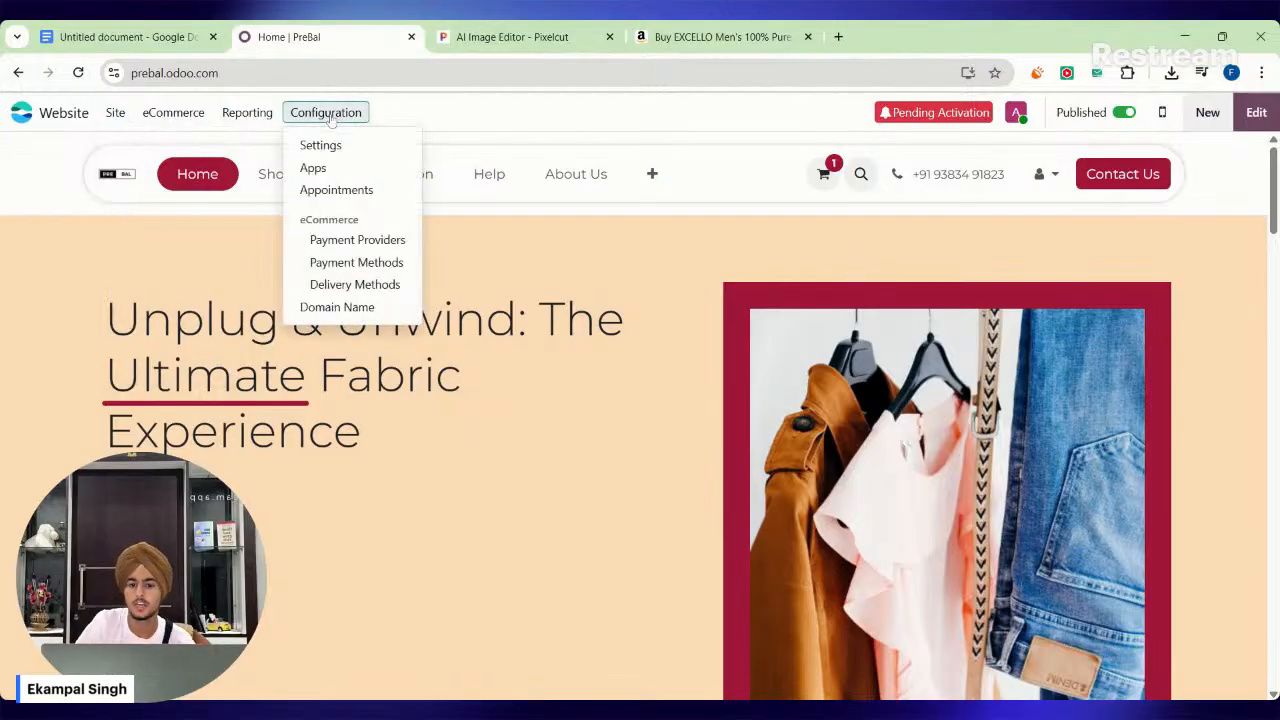
click(366, 240)
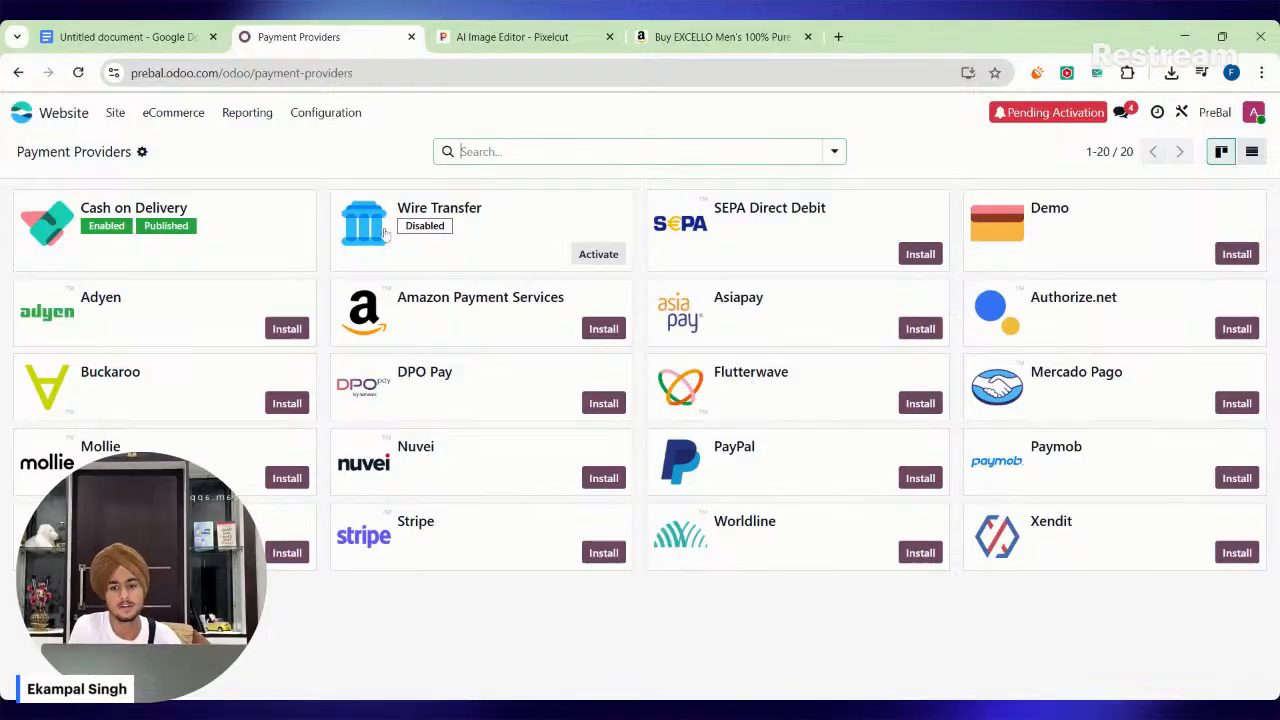
click(228, 210)
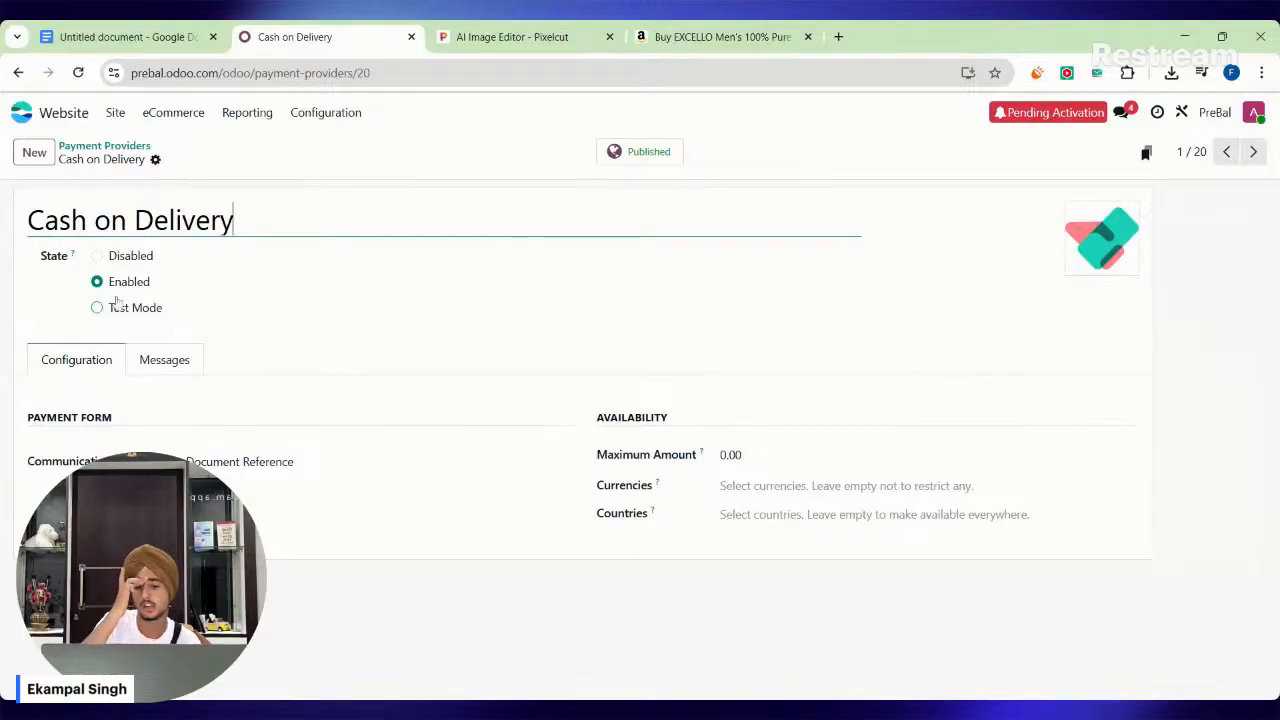
click(58, 115)
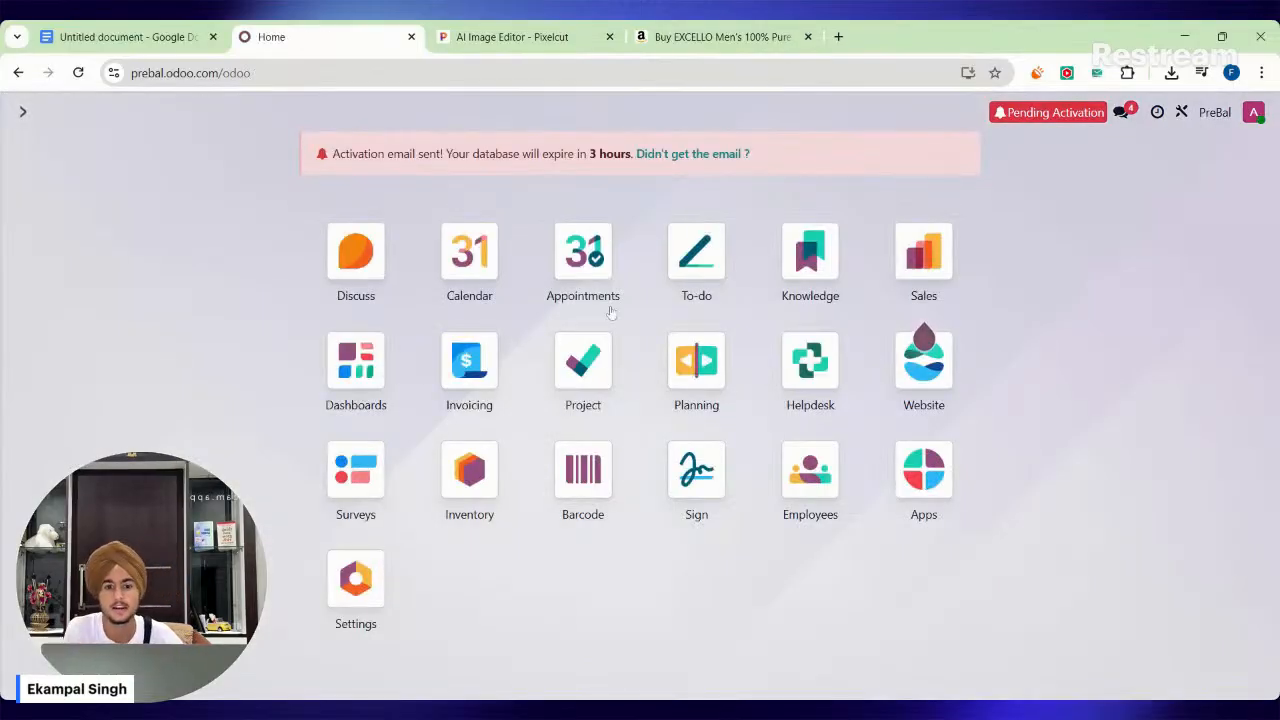
click(924, 362)
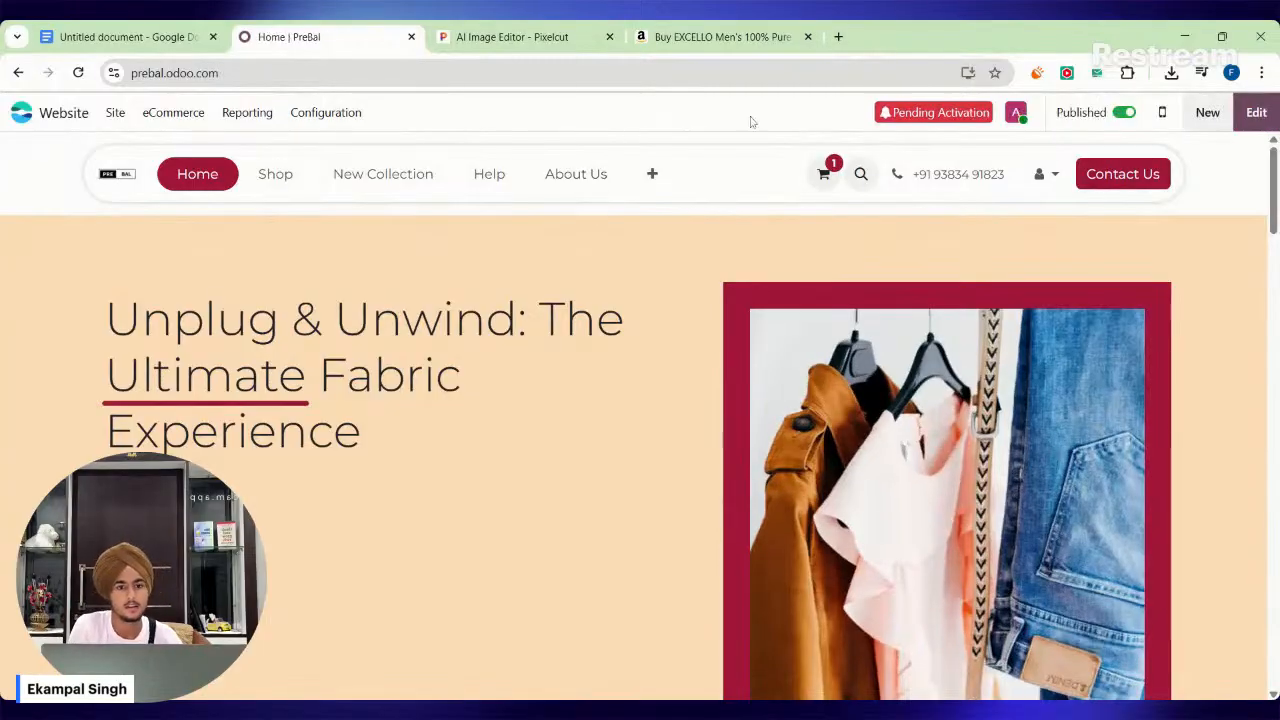
Switch to the other Chrome window and bring up its empty new tab instead of the live stream studio.
click(832, 714)
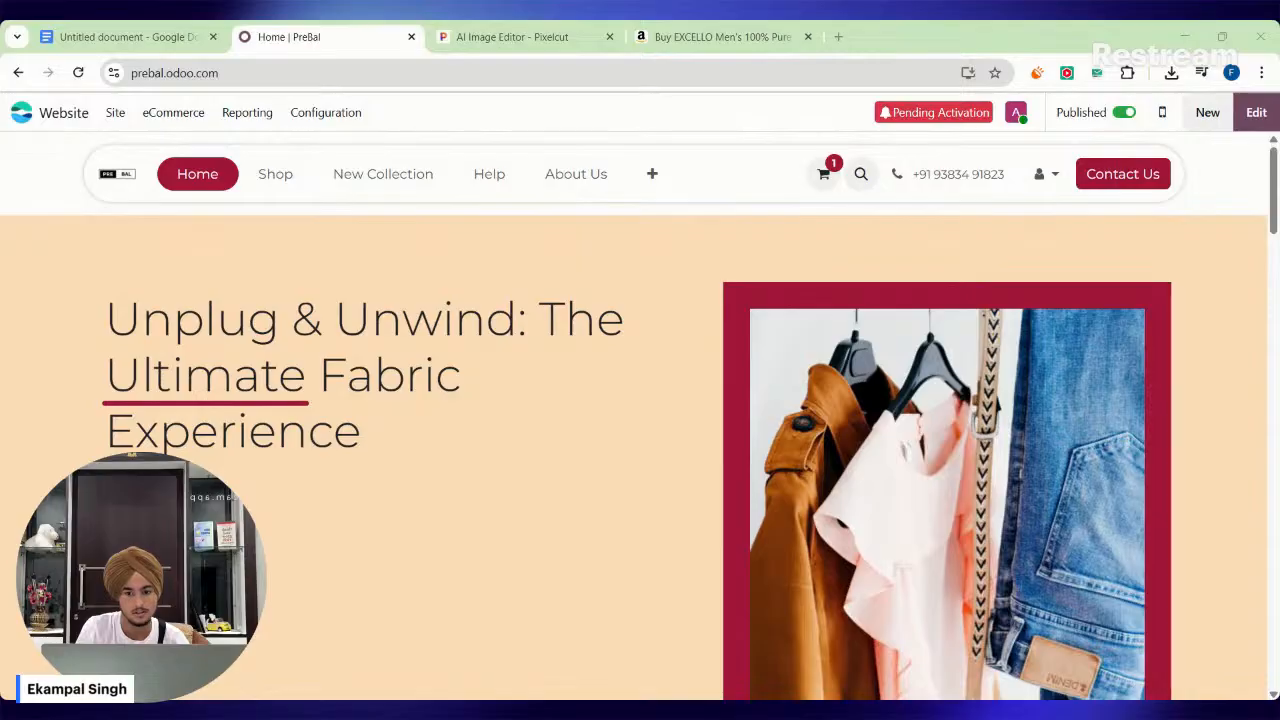
key(alt+Tab)
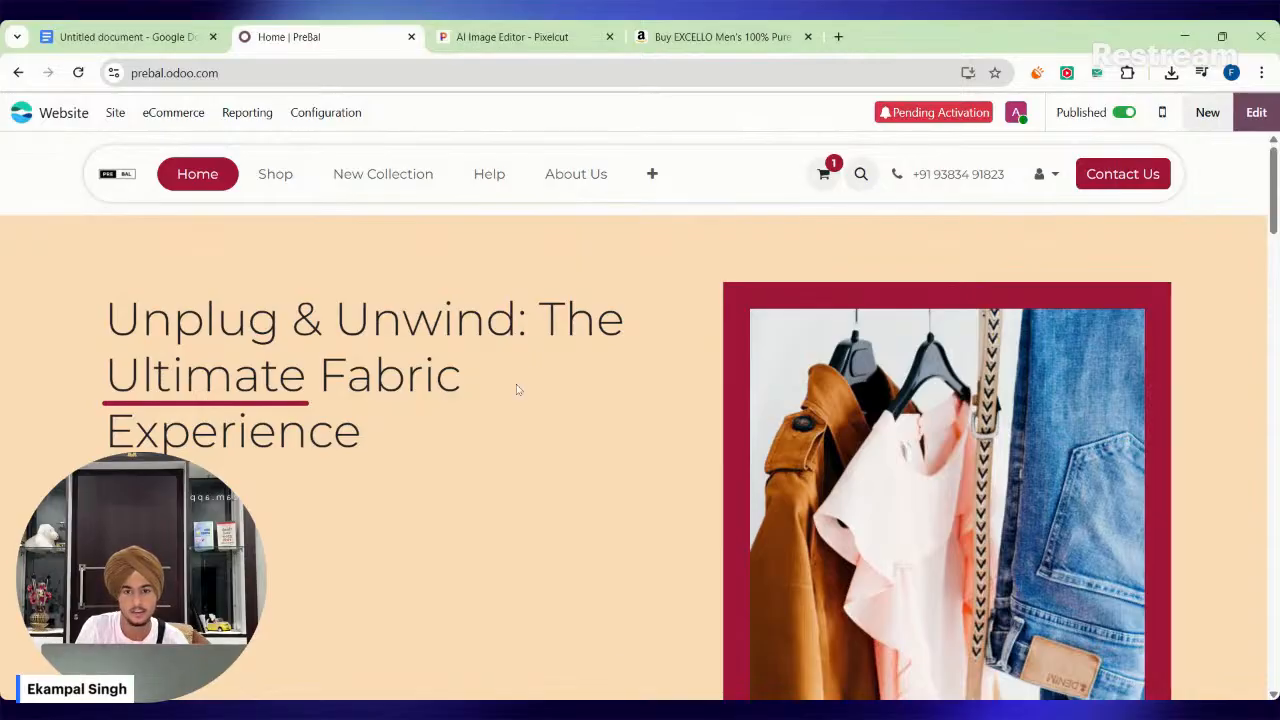
click(664, 699)
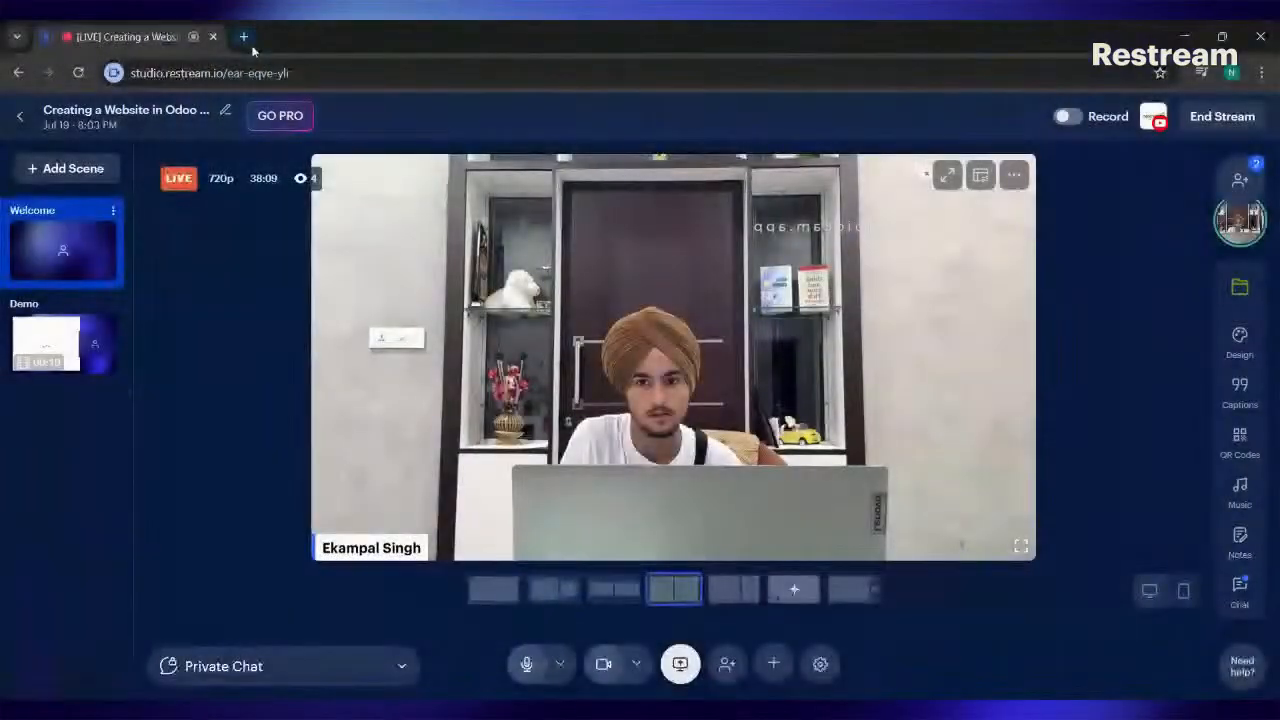
click(243, 37)
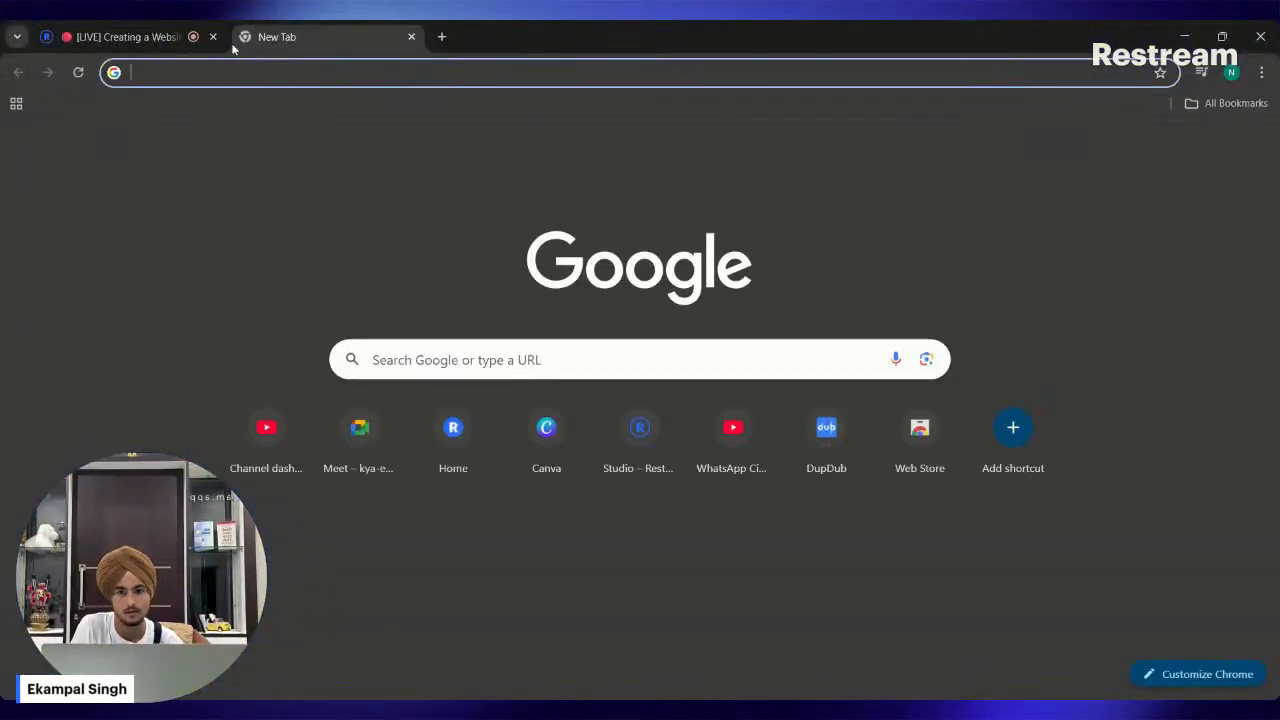
click(175, 36)
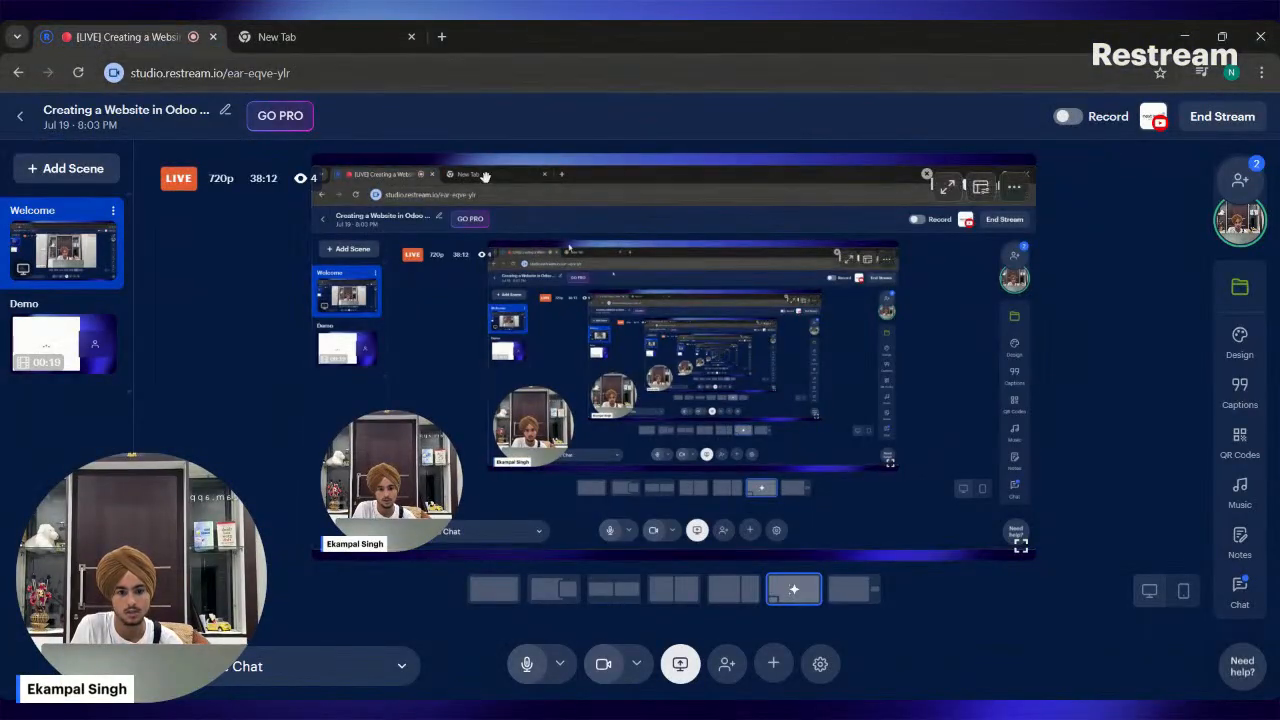
click(253, 26)
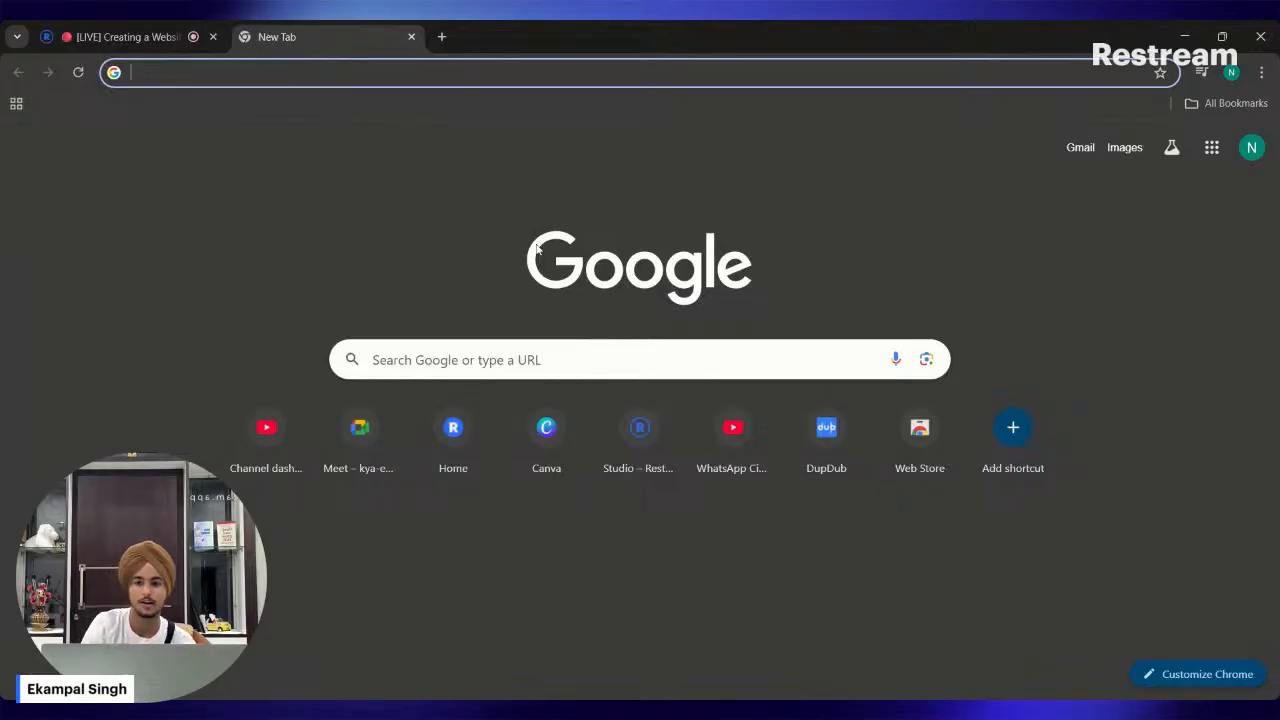
Search Google for "prebal" and "prebal .odoo" and look through the results for the store's website.
text(ri)
key(BackSpace)
key(BackSpace)
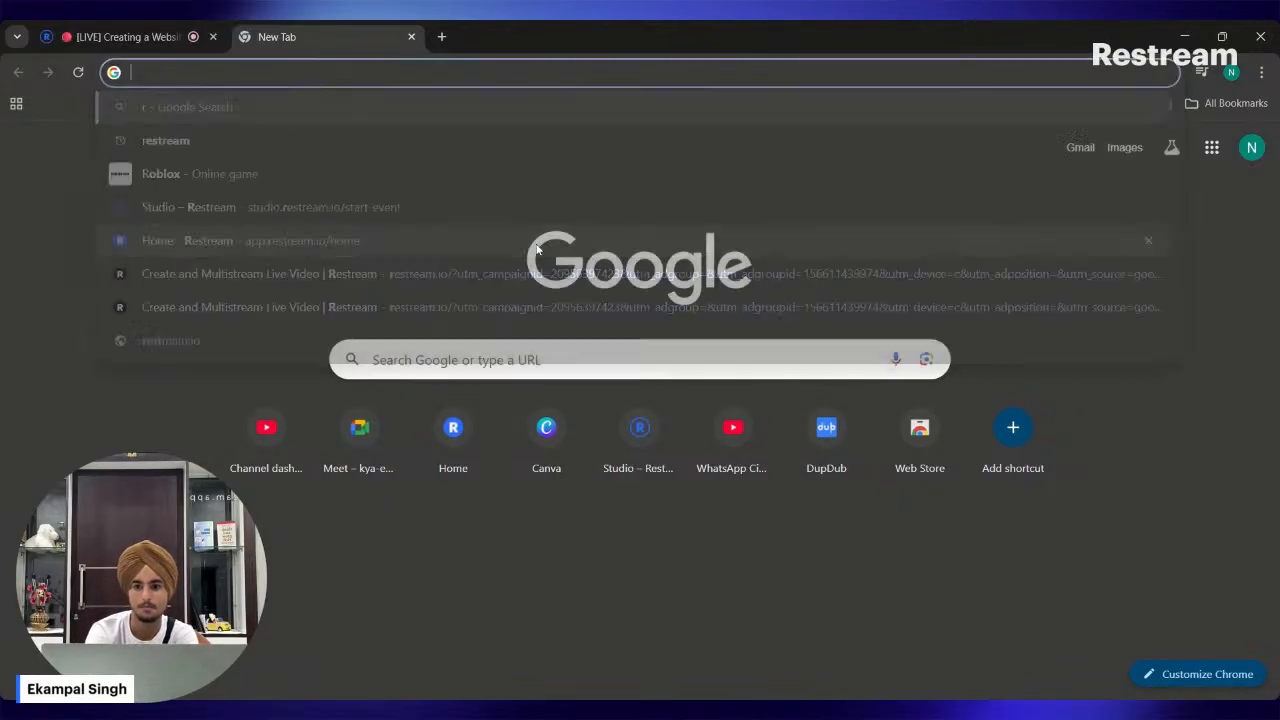
text(prebal)
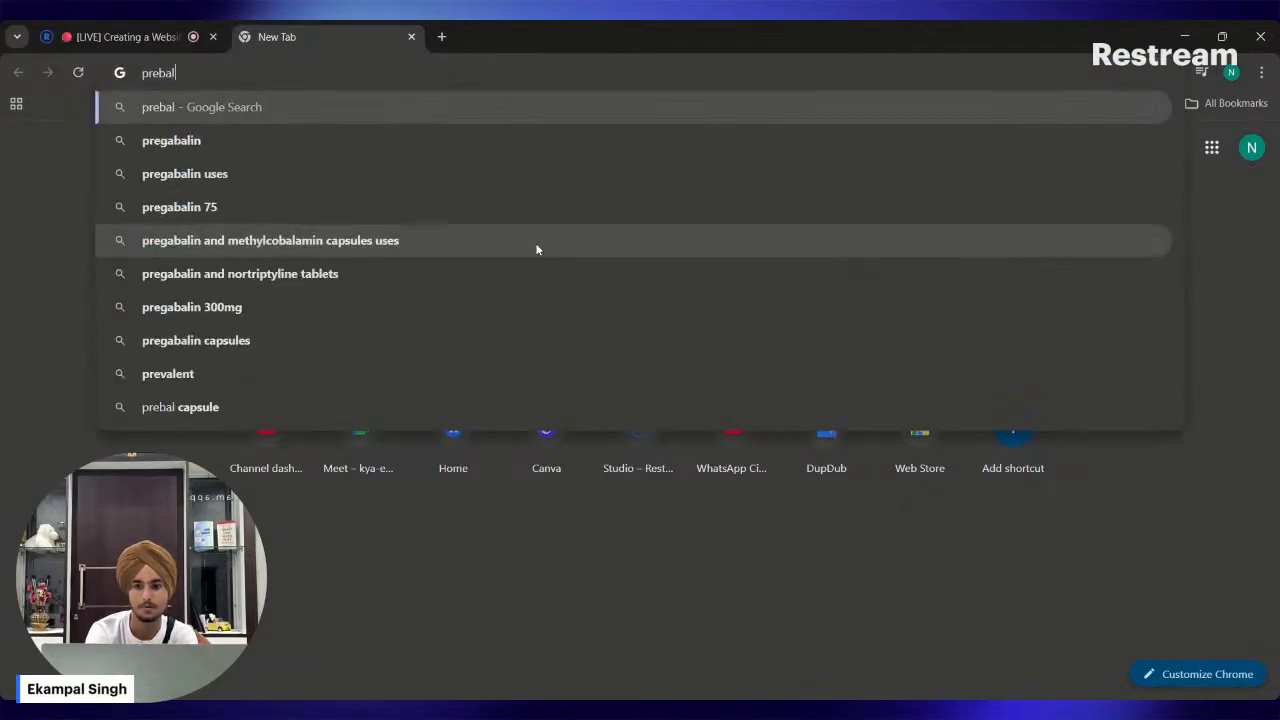
key(Return)
scroll(518, 236, down, 5)
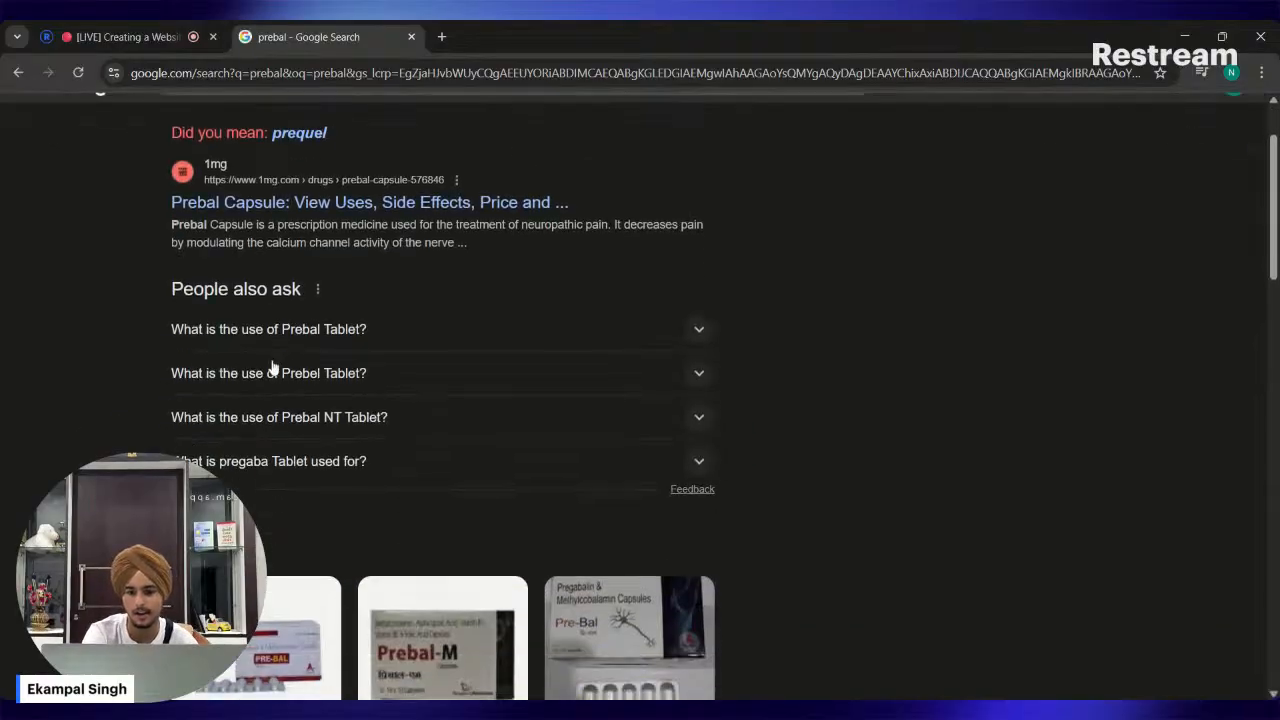
scroll(105, 397, up, 5)
click(266, 136)
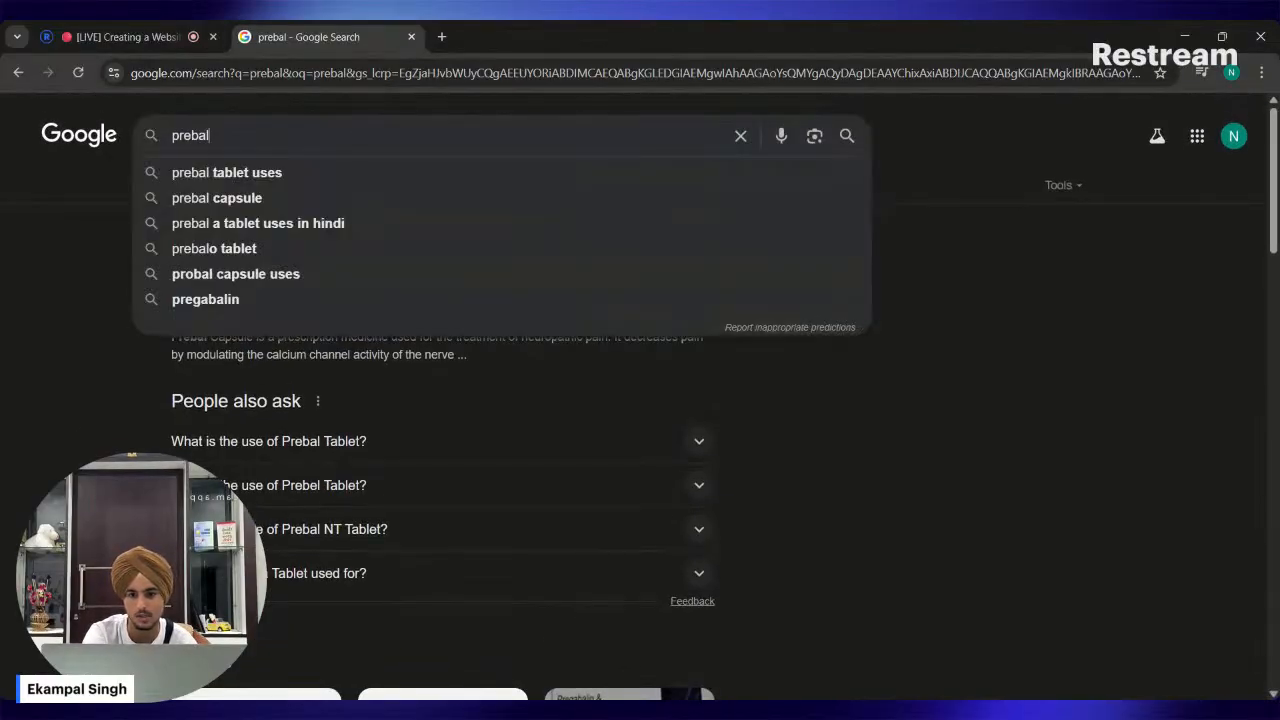
text(.odoo)
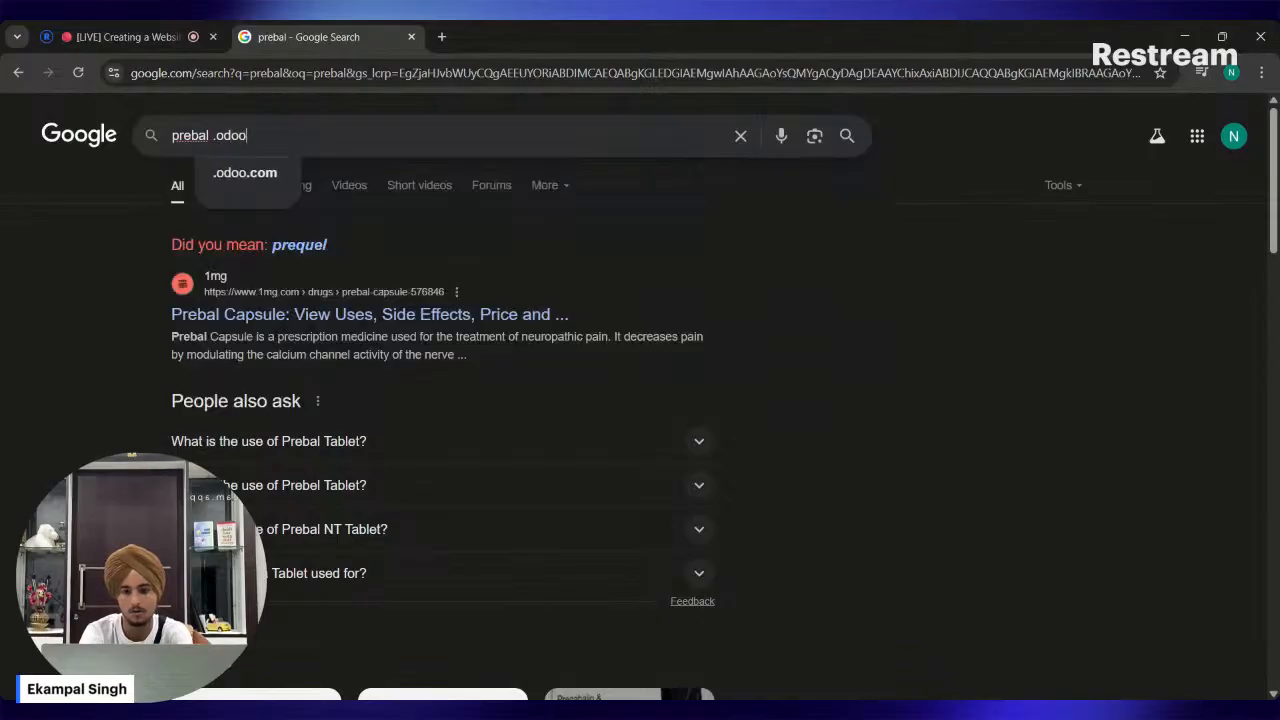
scroll(251, 400, down, 5)
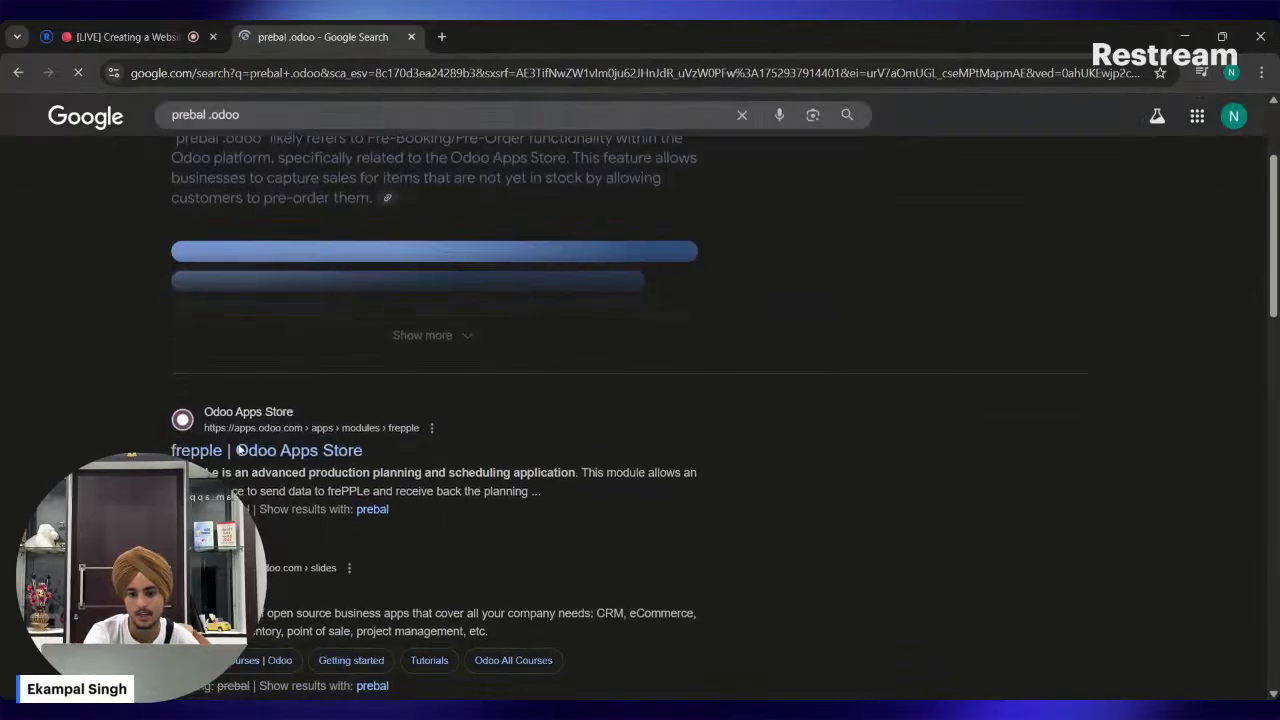
scroll(155, 452, down, 2)
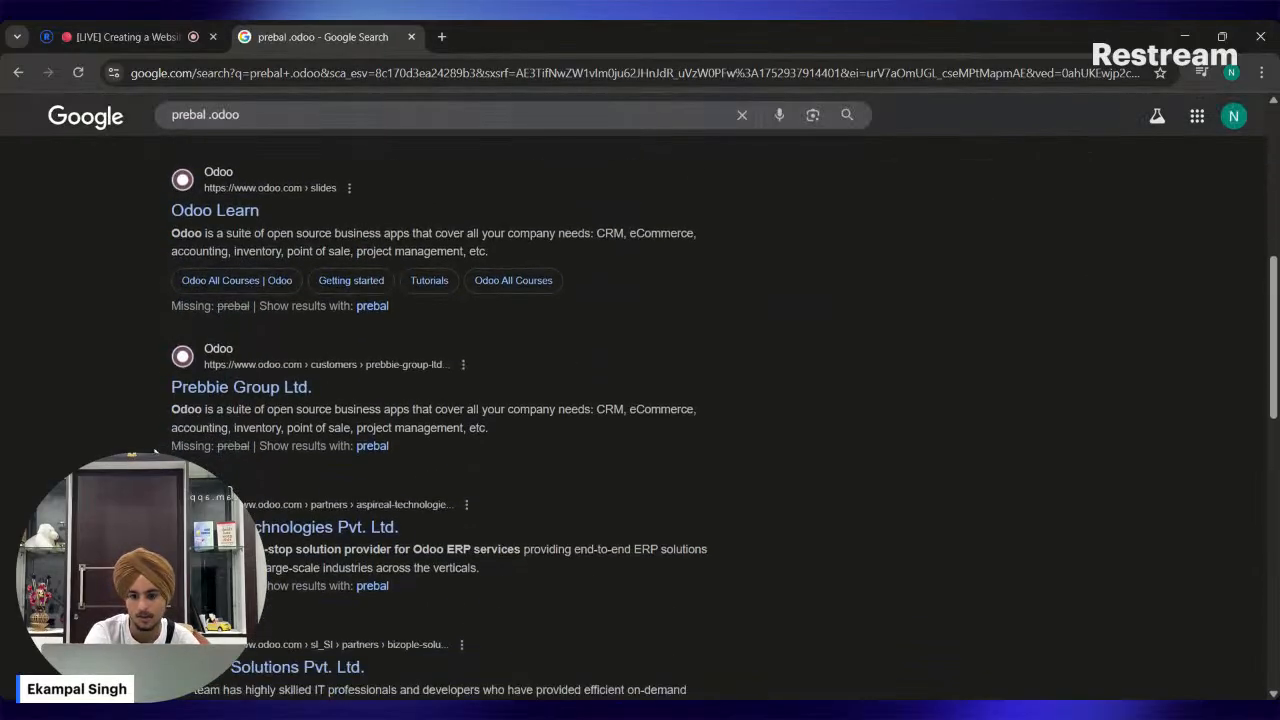
Load prebal.odoo.com directly and look over the store's home page as a signed-out visitor.
click(330, 72)
text(prebal.pd)
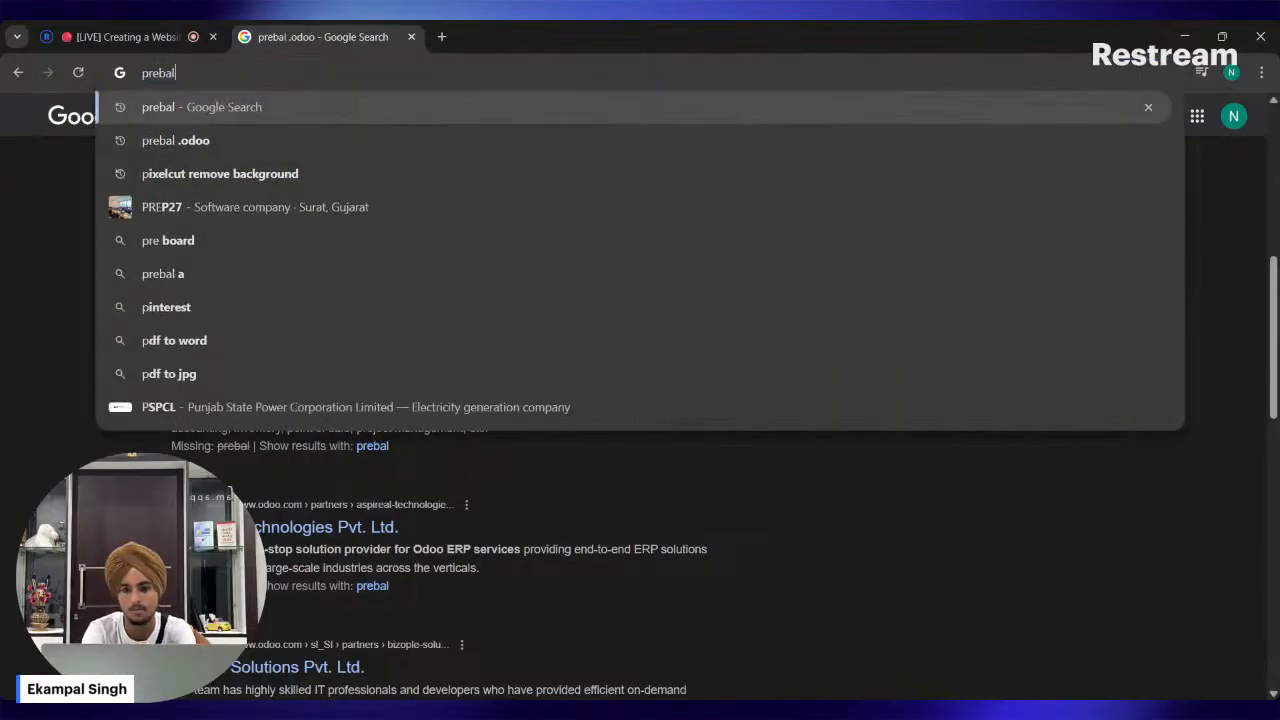
key(BackSpace)
key(BackSpace)
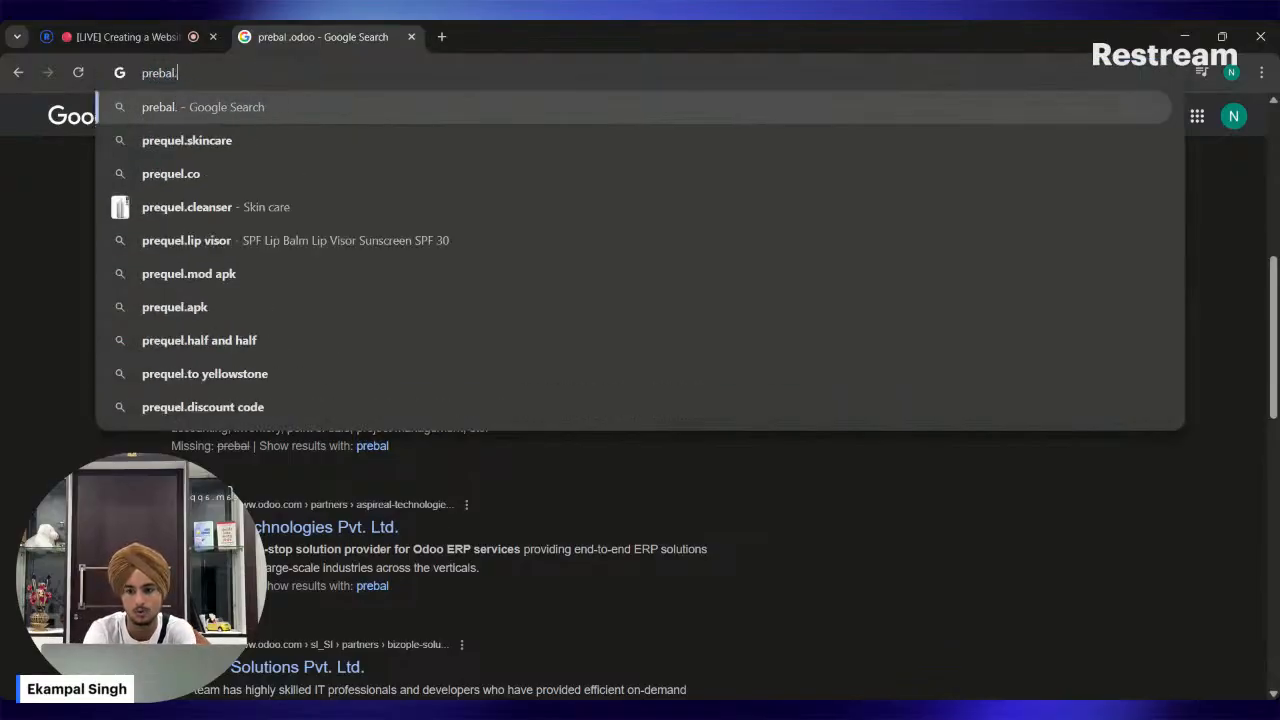
text(odoo.com)
key(Return)
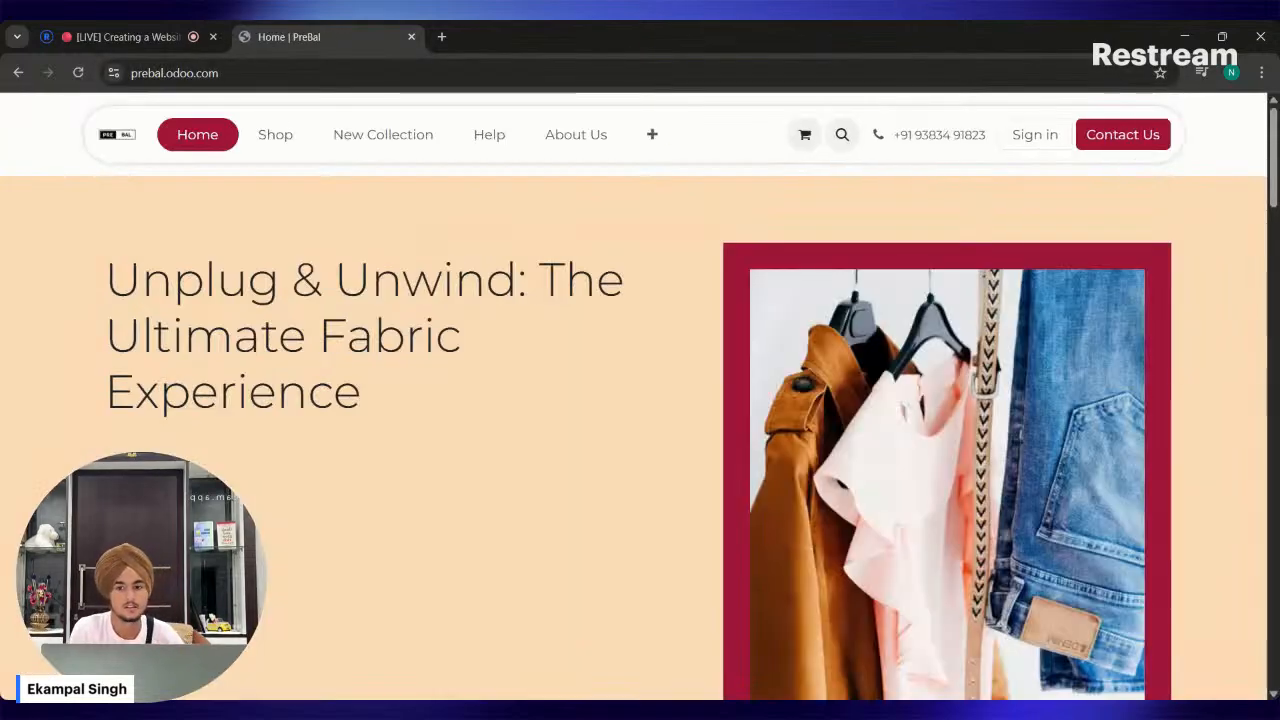
scroll(298, 174, down, 1)
scroll(505, 370, up, 1)
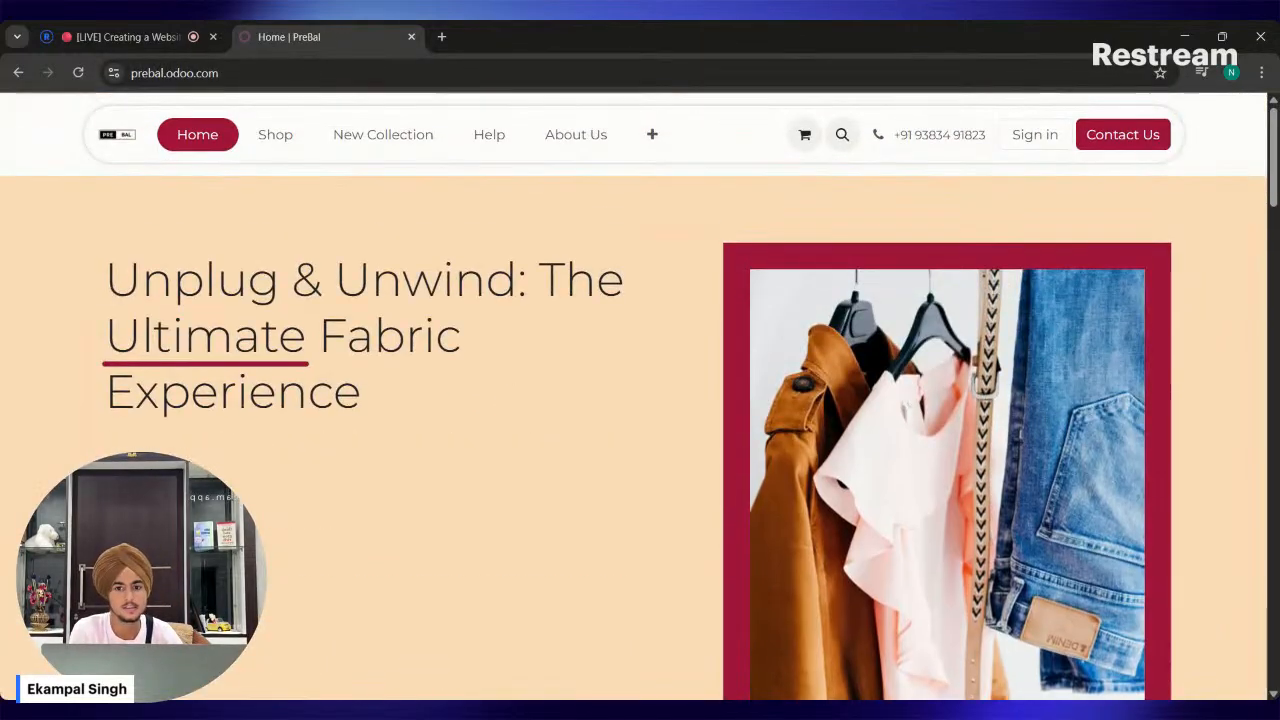
Add the EXCELLO Men's 100% Pure Cotton T-Shirt from the shop to the cart and proceed to the checkout address details.
click(276, 136)
scroll(397, 297, down, 2)
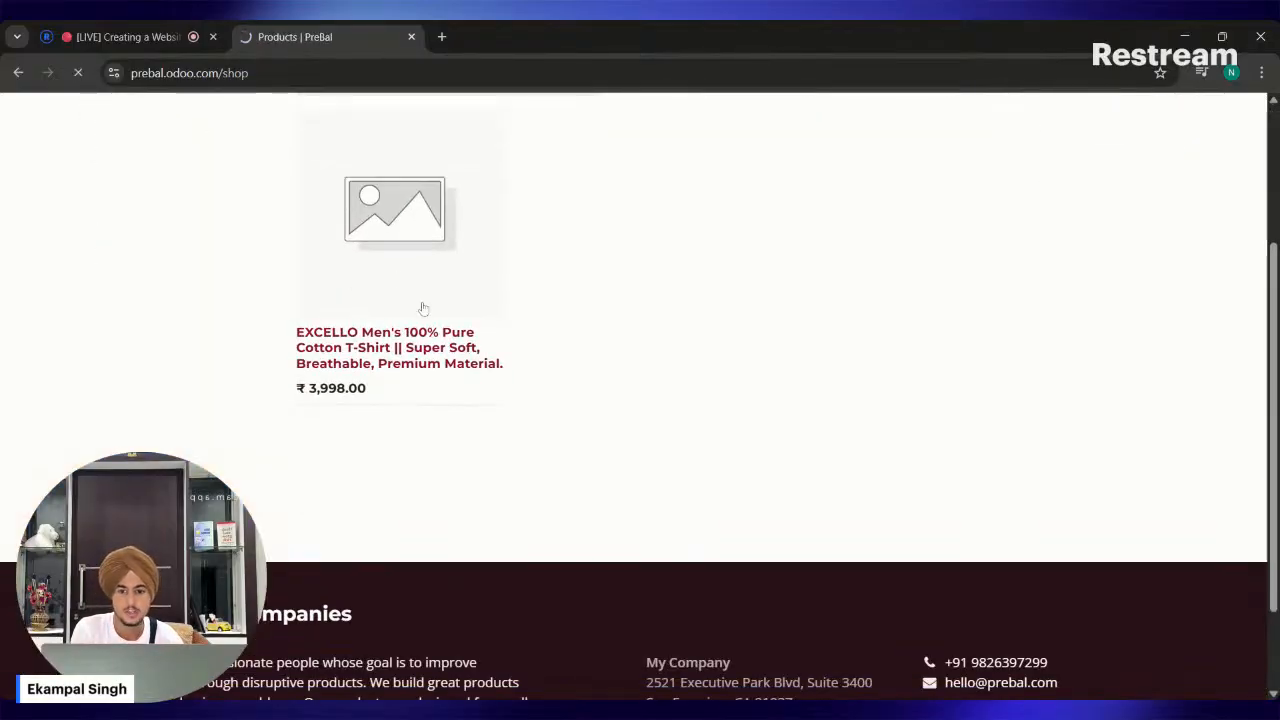
click(423, 308)
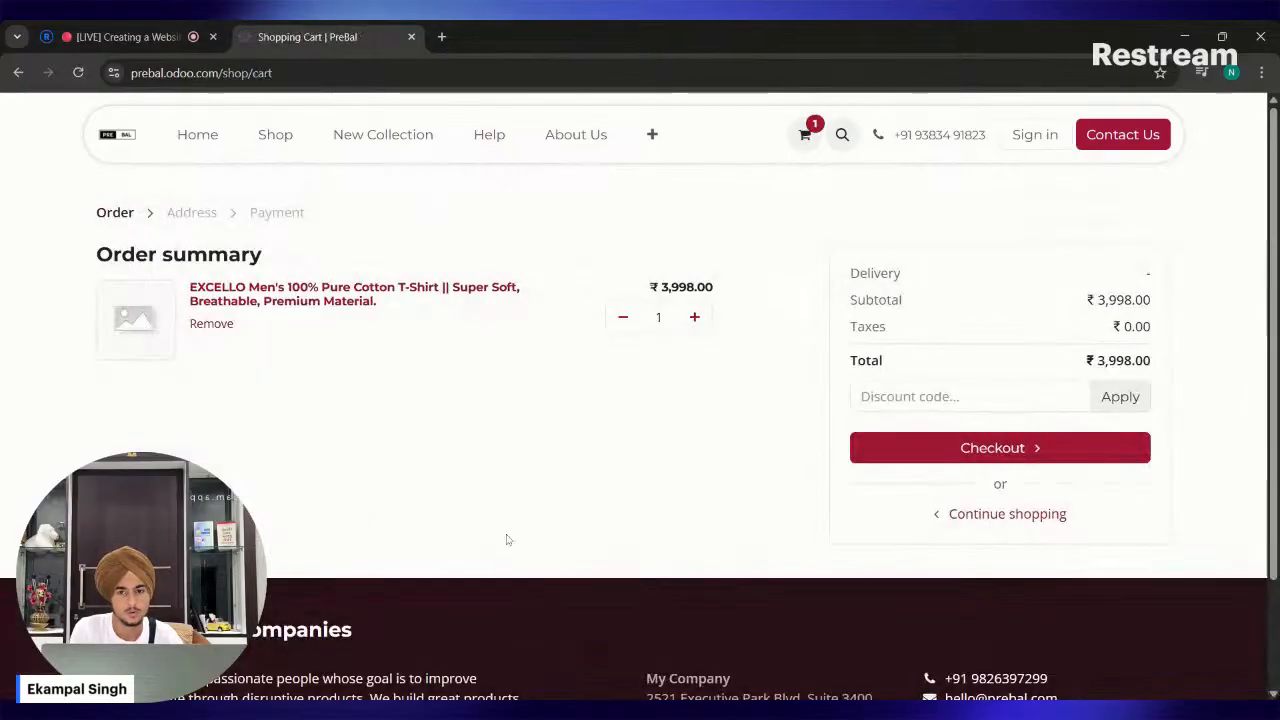
scroll(508, 537, down, 1)
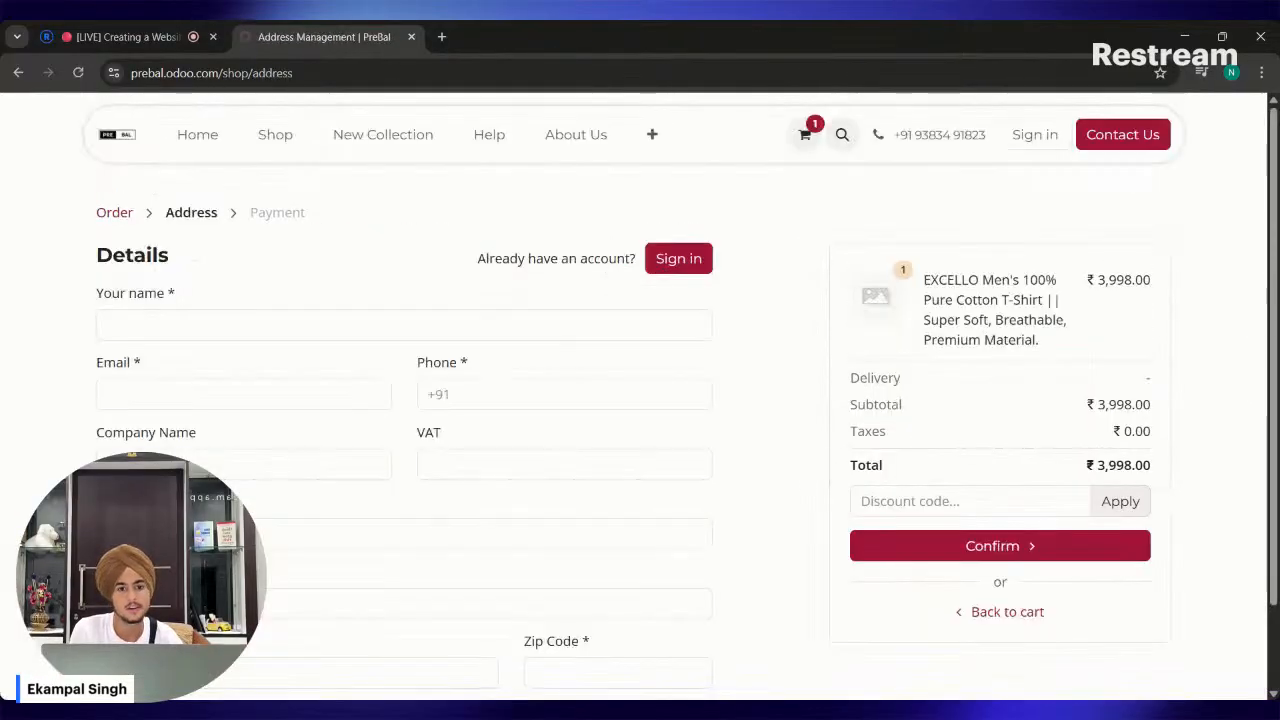
scroll(391, 532, down, 1)
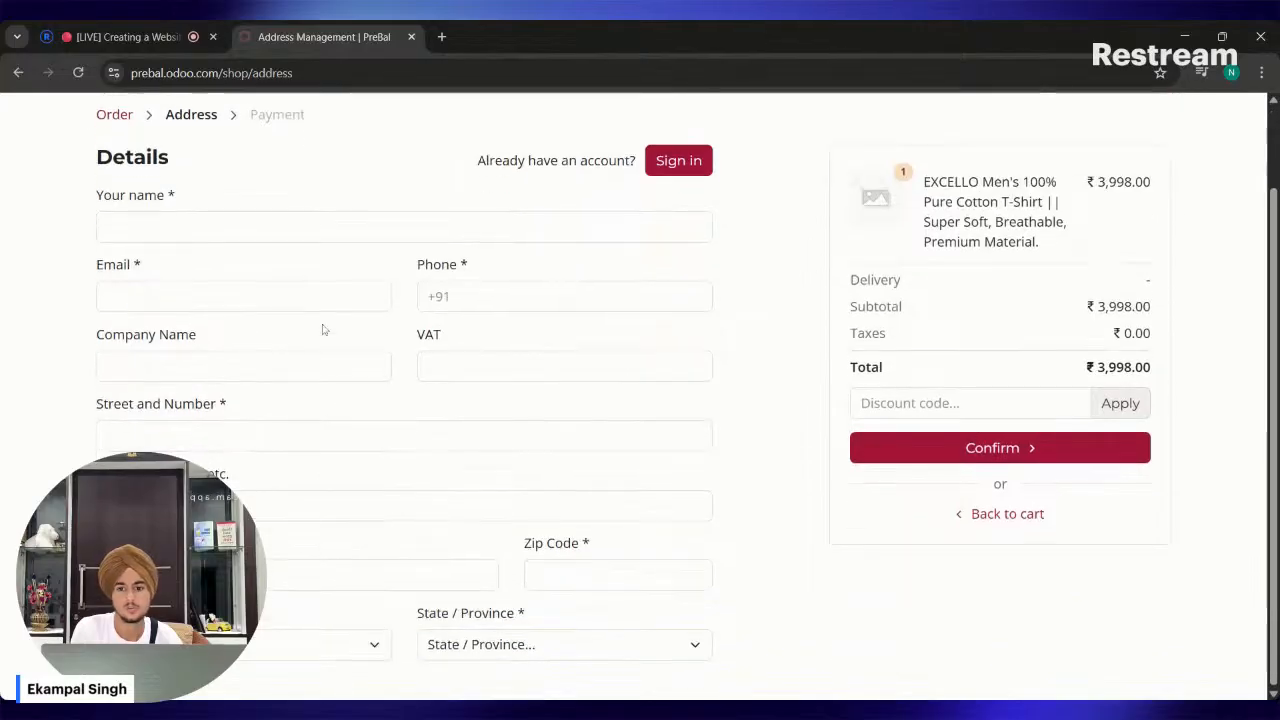
Open the new customer sign-up form from the checkout and fill in the customer's name and e-mail.
click(686, 170)
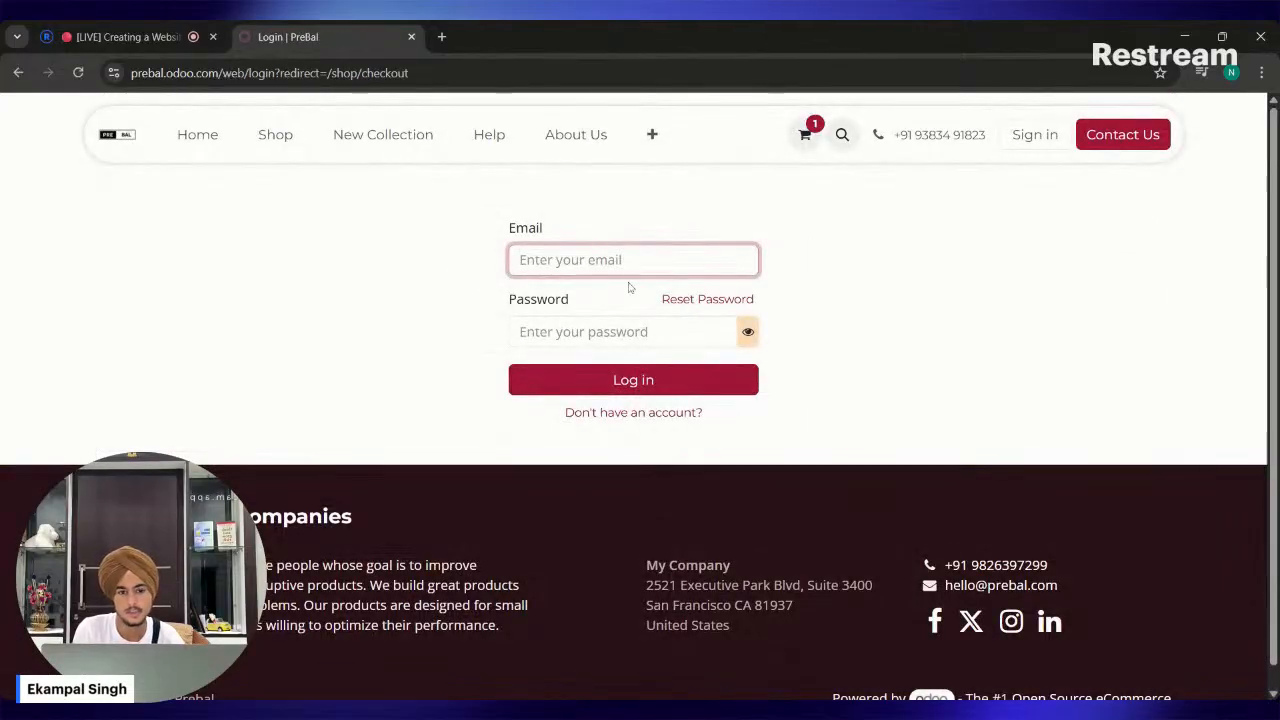
click(663, 413)
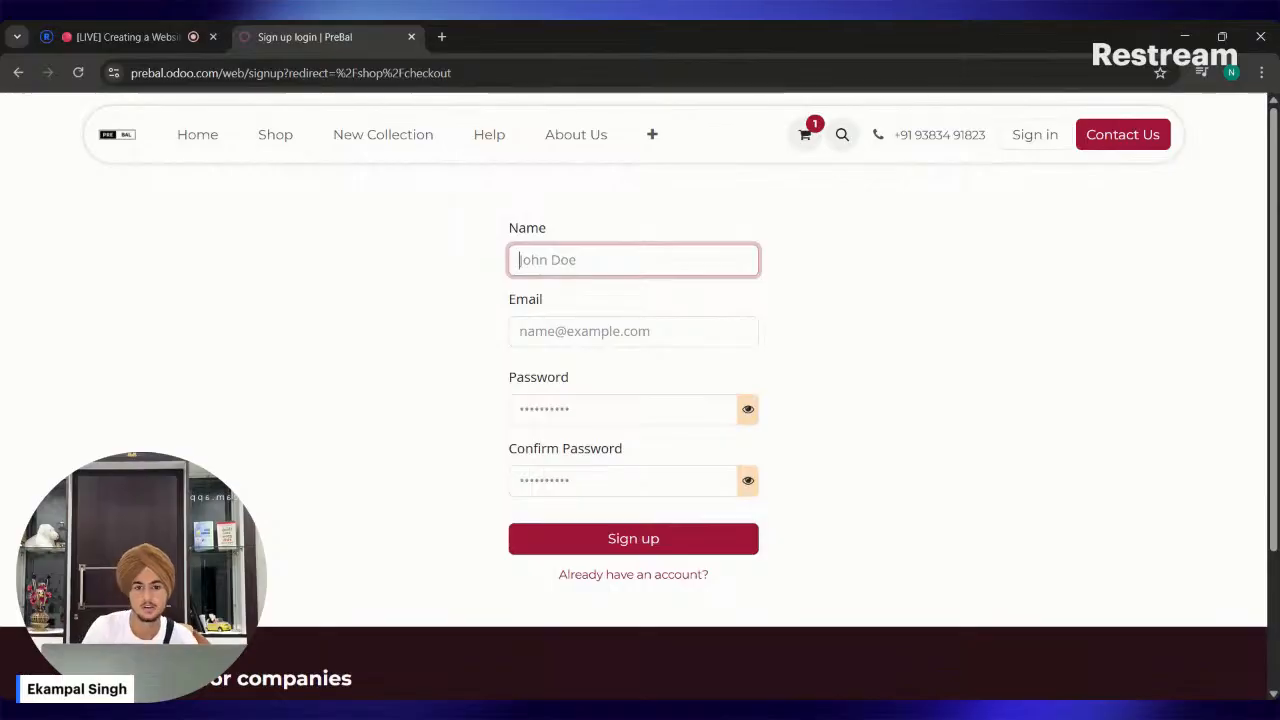
text(Ekam)
key(Tab)
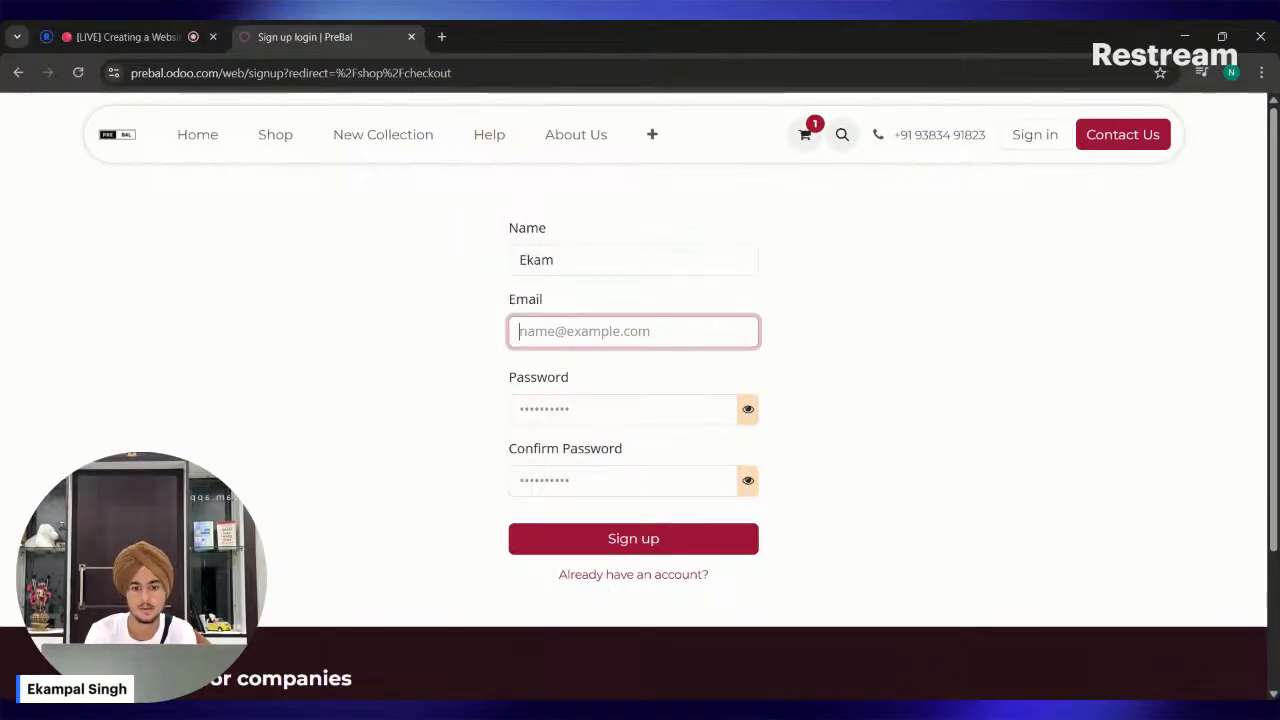
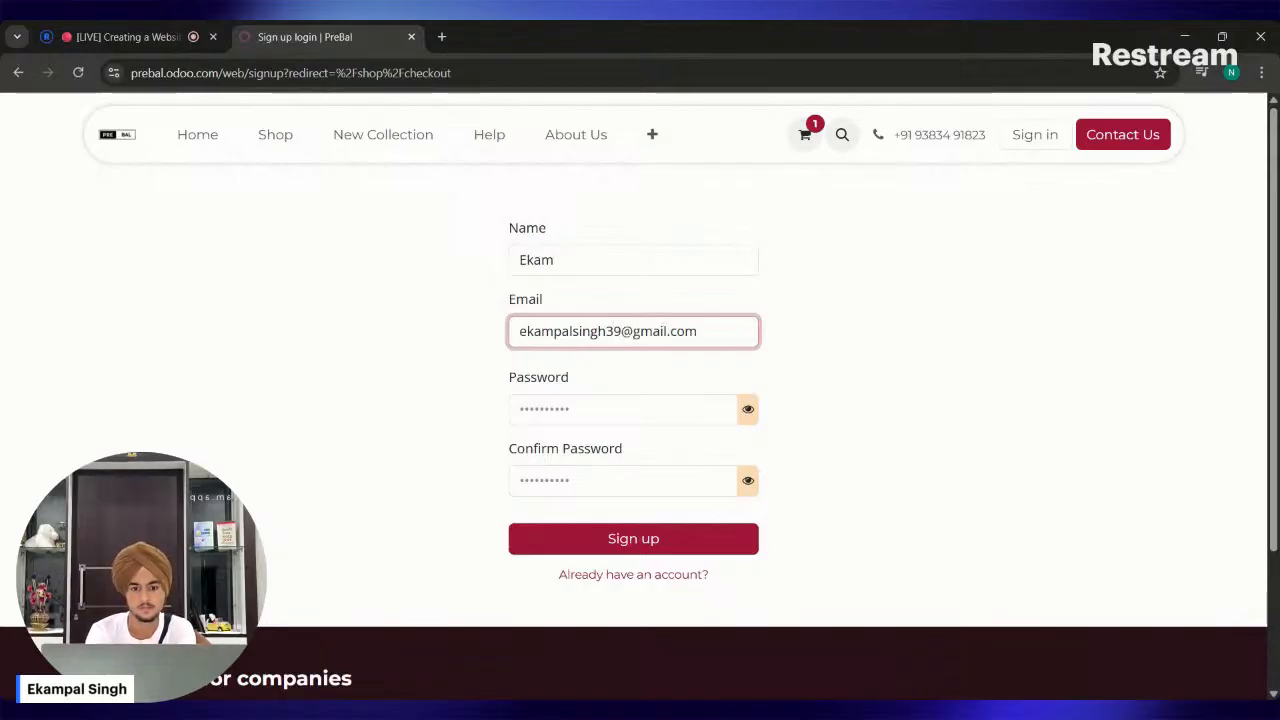
key(Tab)
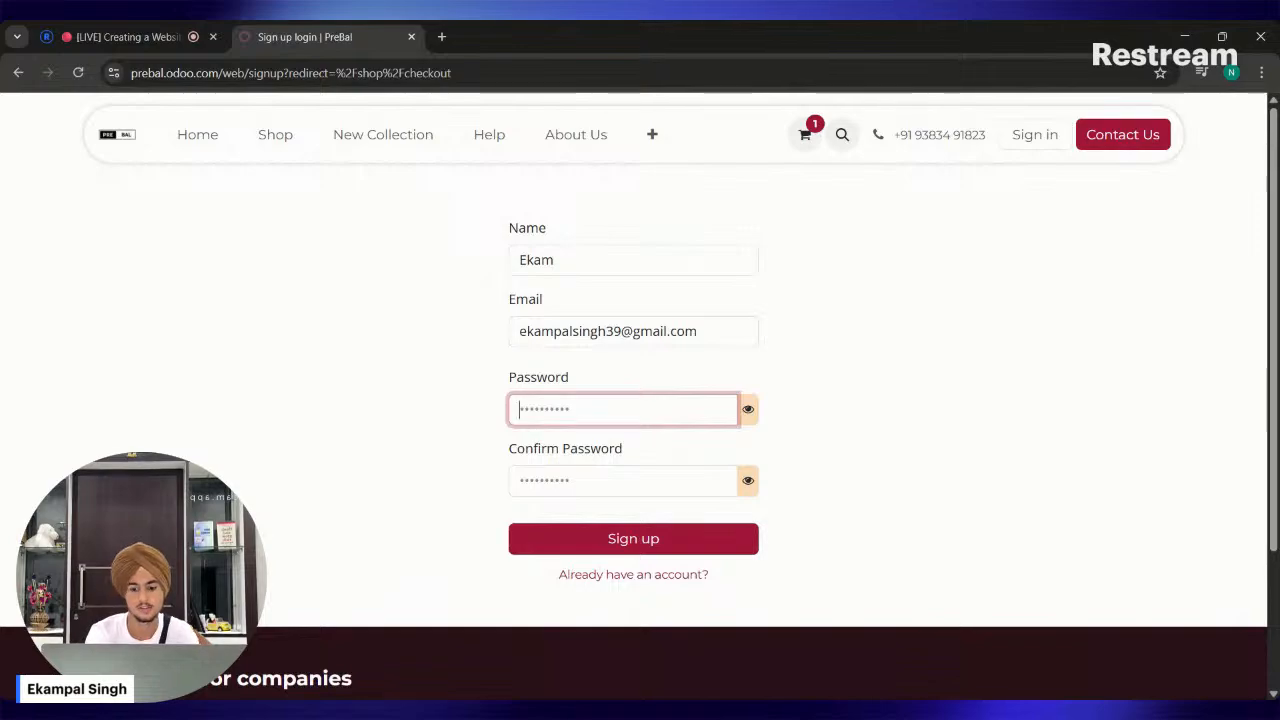
Enter the account password, repeat it in the confirmation field and submit the sign-up.
text(•••)
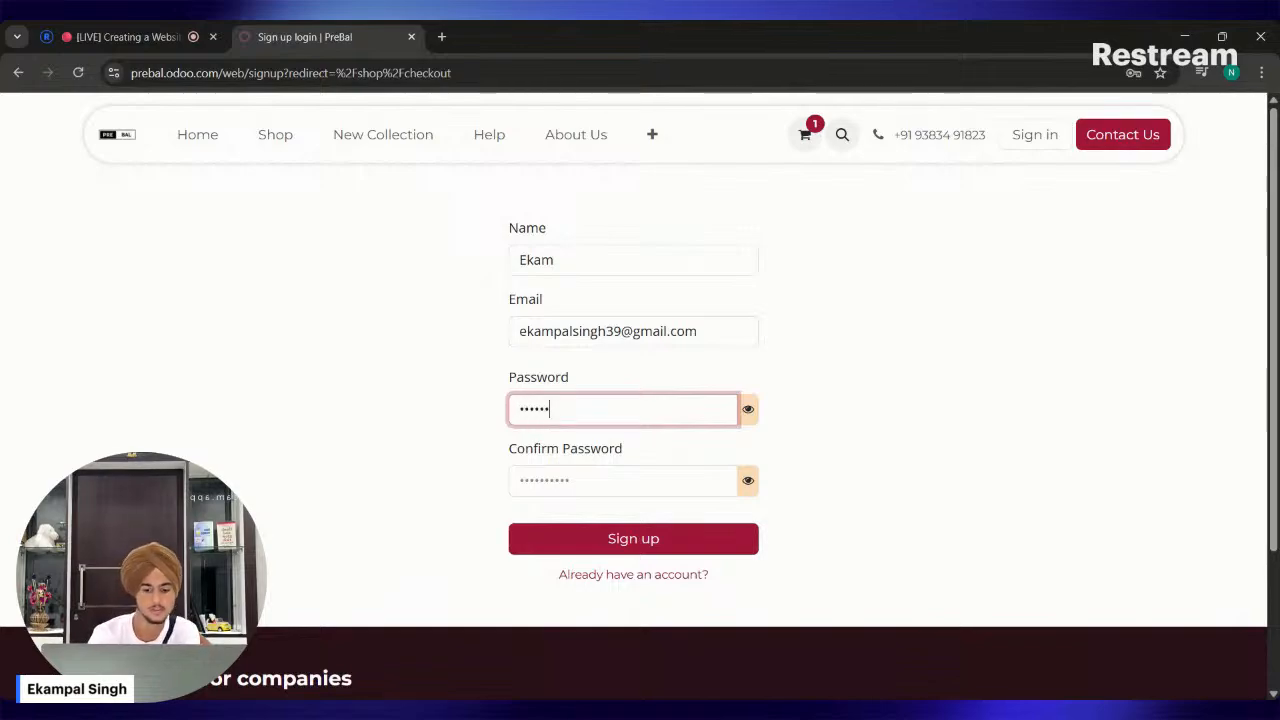
key(Tab)
text(•••)
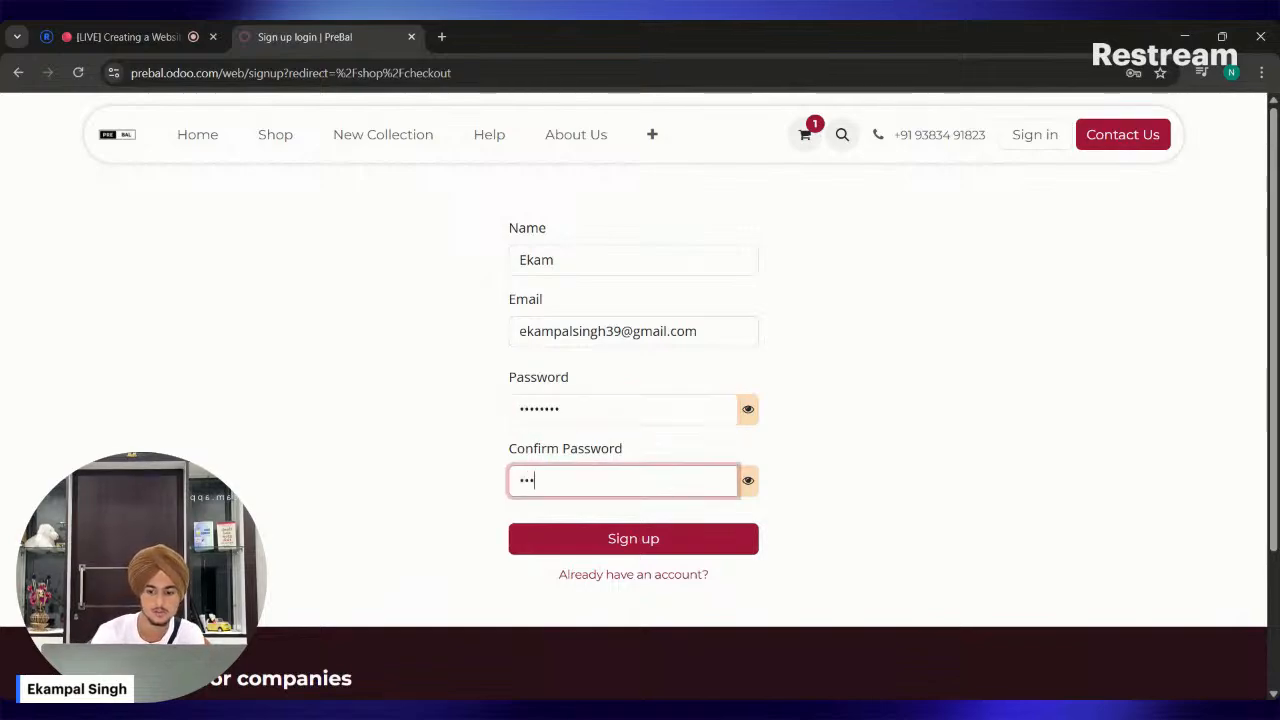
text(•••)
key(Return)
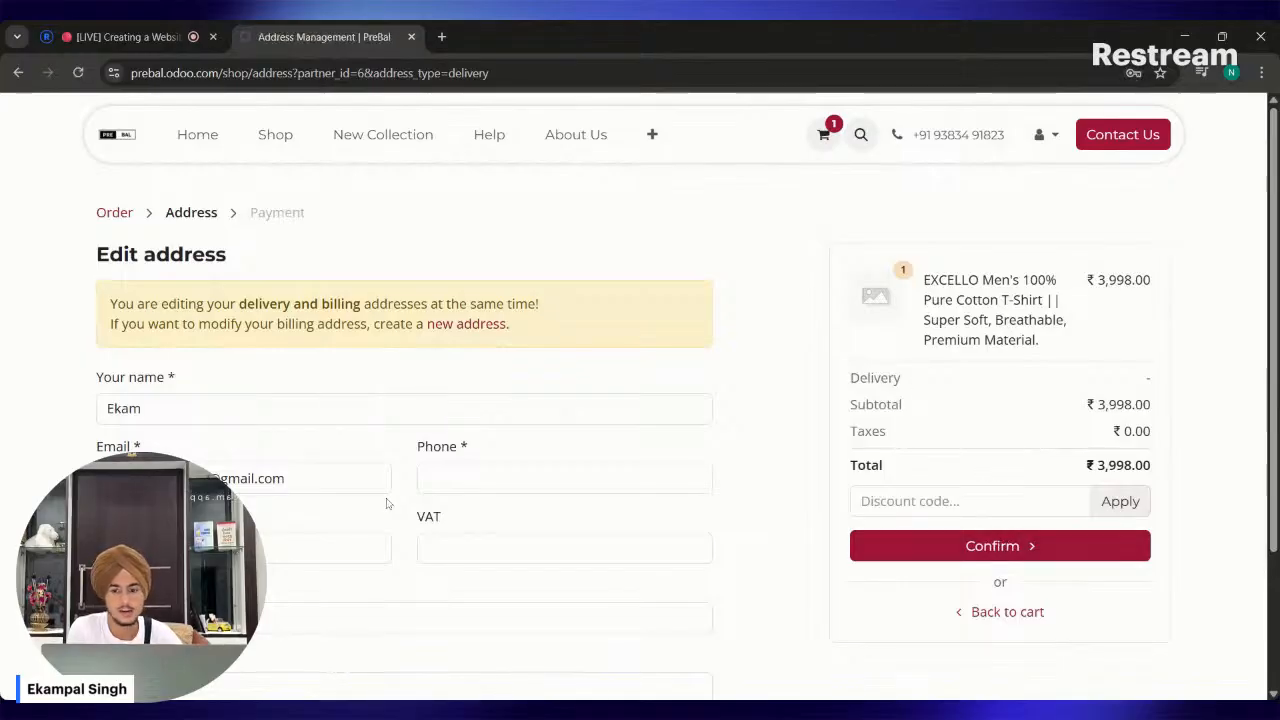
Fill the delivery address with the browser's saved address and set the company name to Next Level Digital Team.
click(1005, 545)
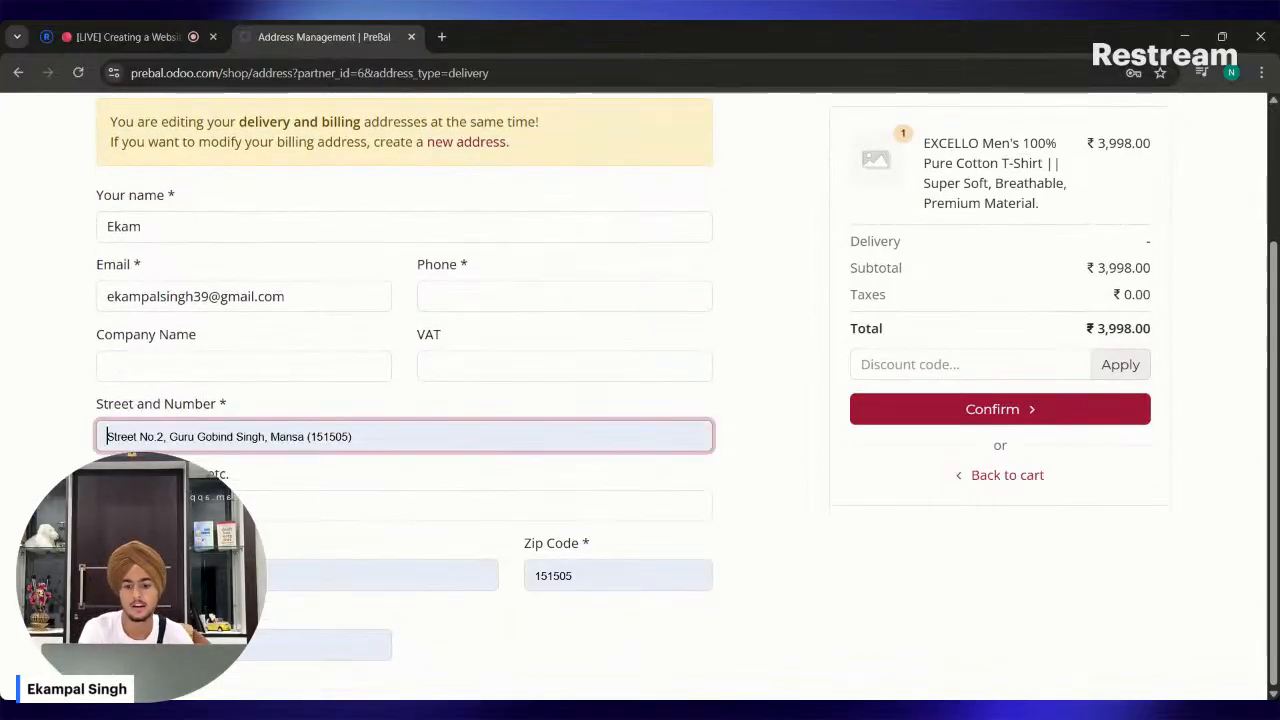
click(205, 486)
click(244, 366)
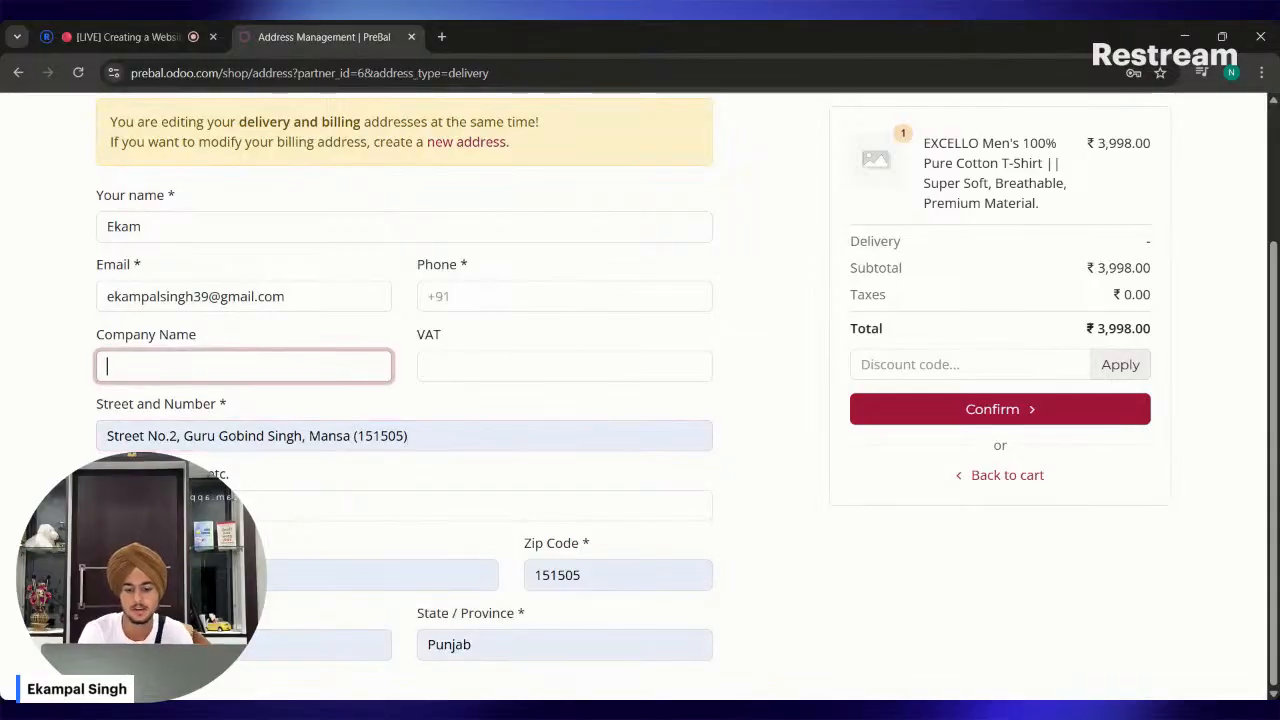
text(Next Level)
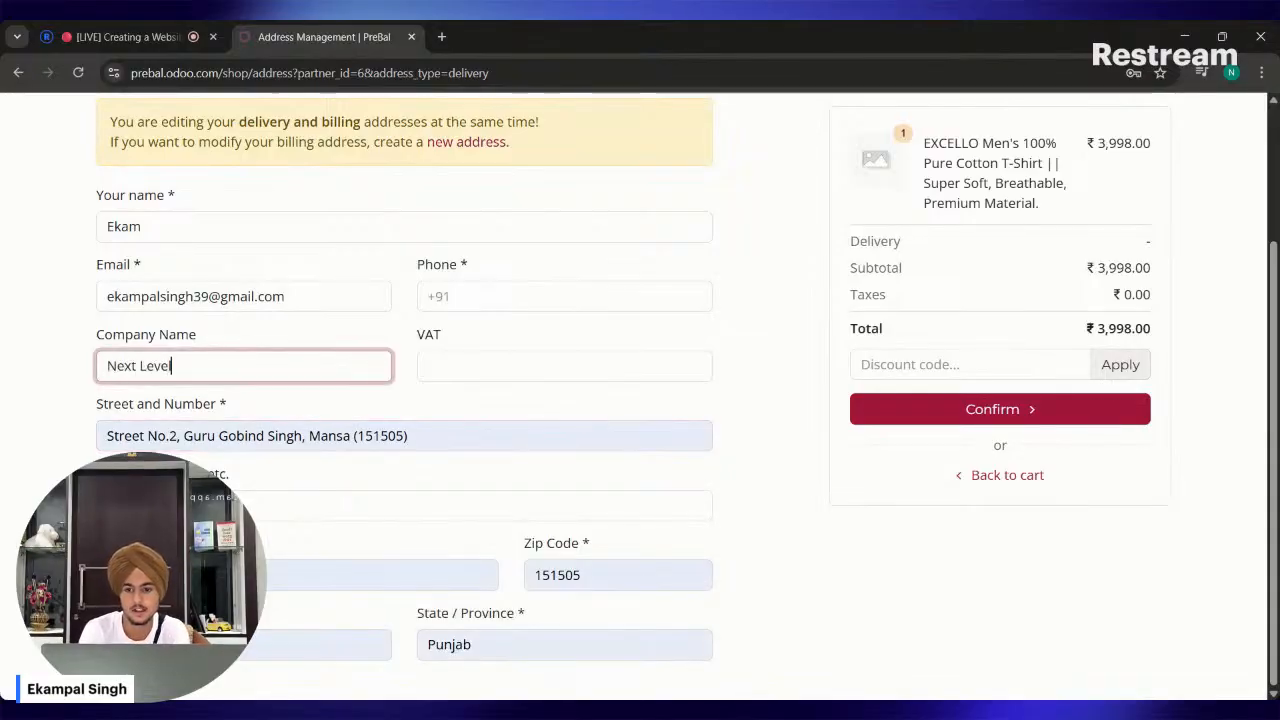
text( Digital Tem)
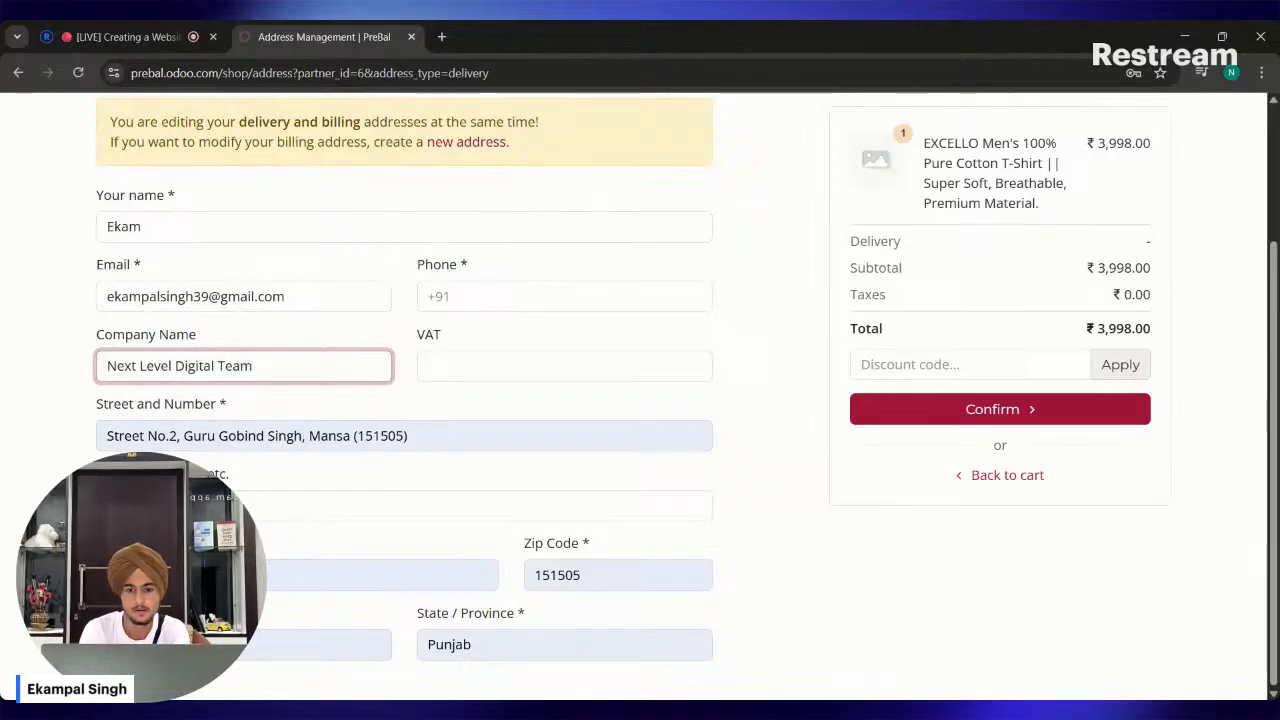
click(252, 506)
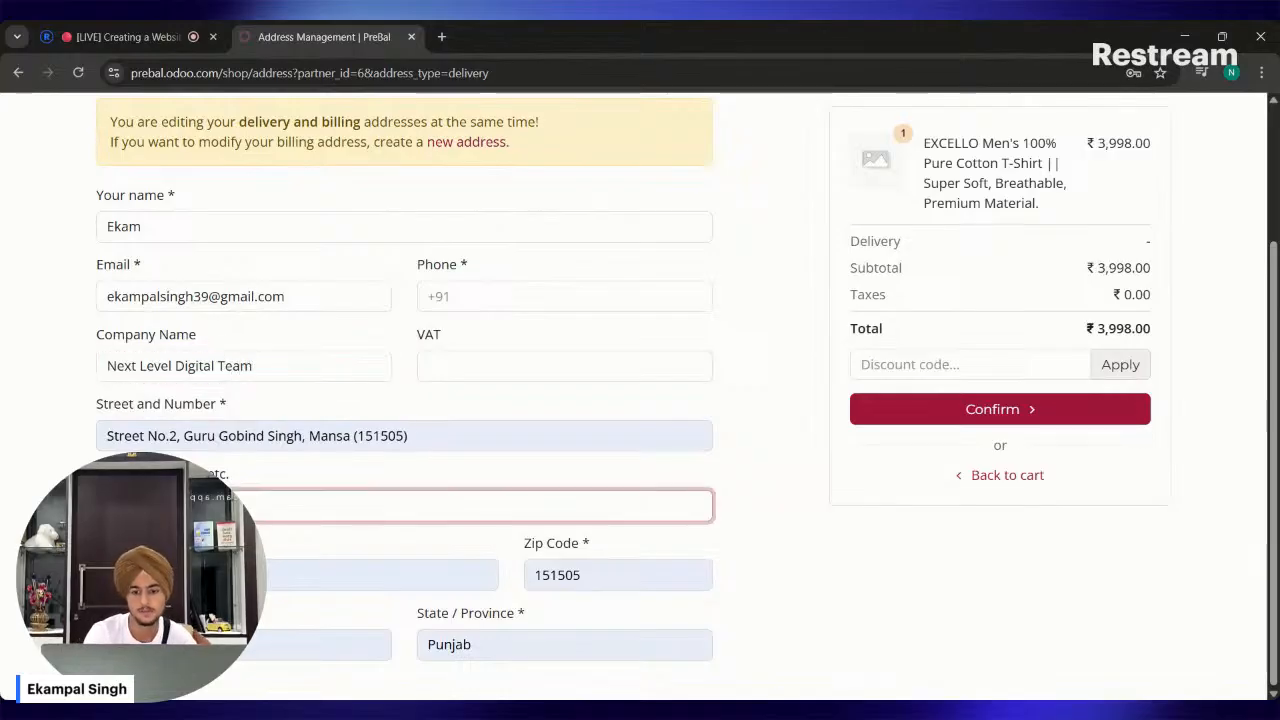
Enter the customer's phone number, save the address and confirm the delivery details to proceed to payment.
click(982, 412)
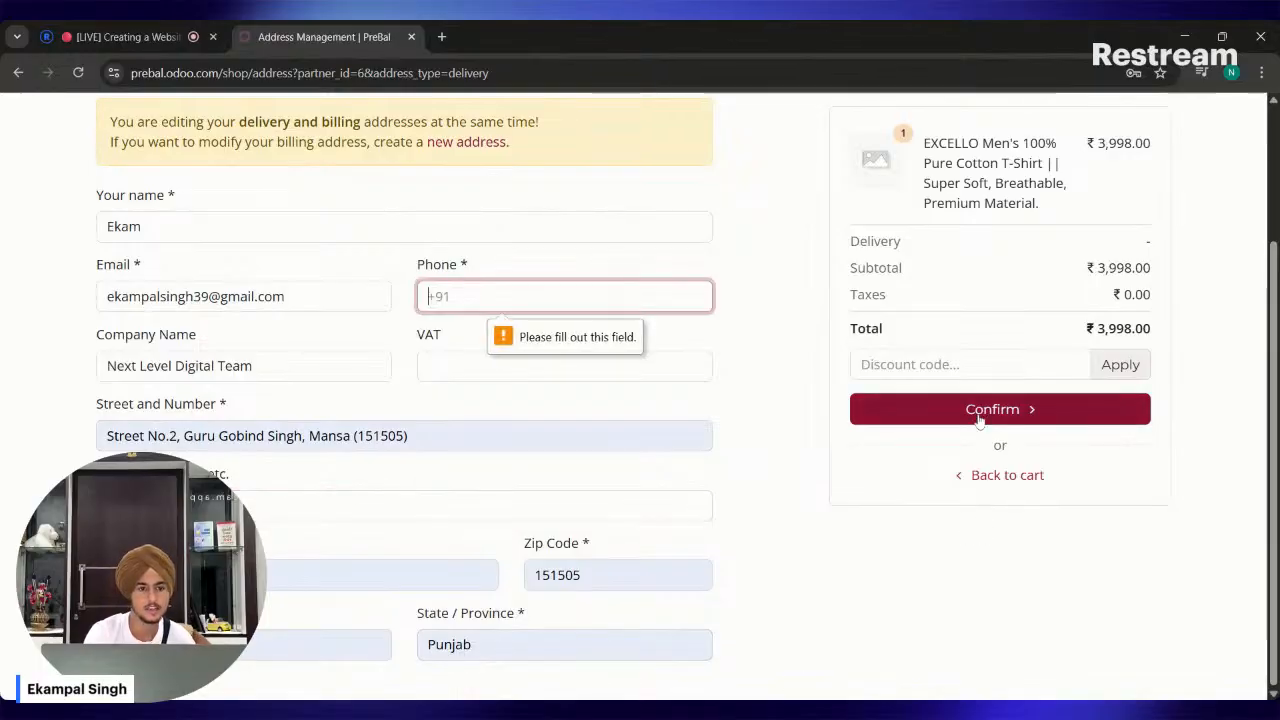
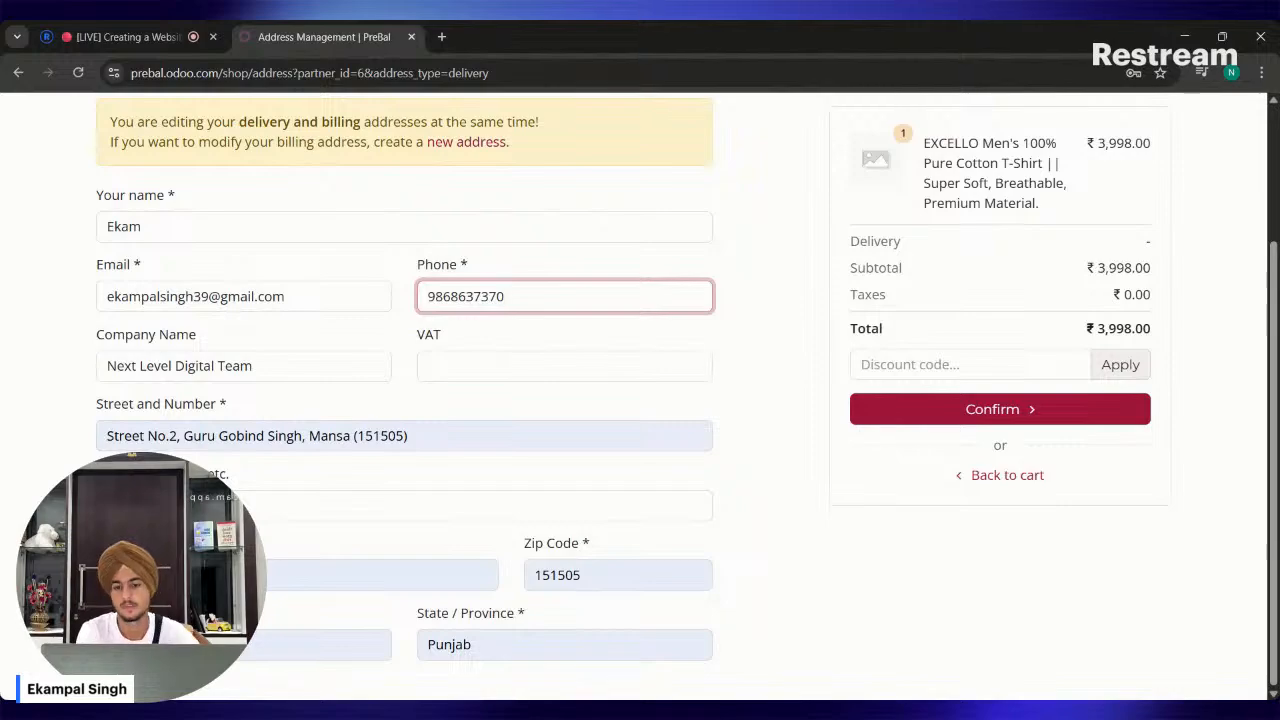
click(940, 407)
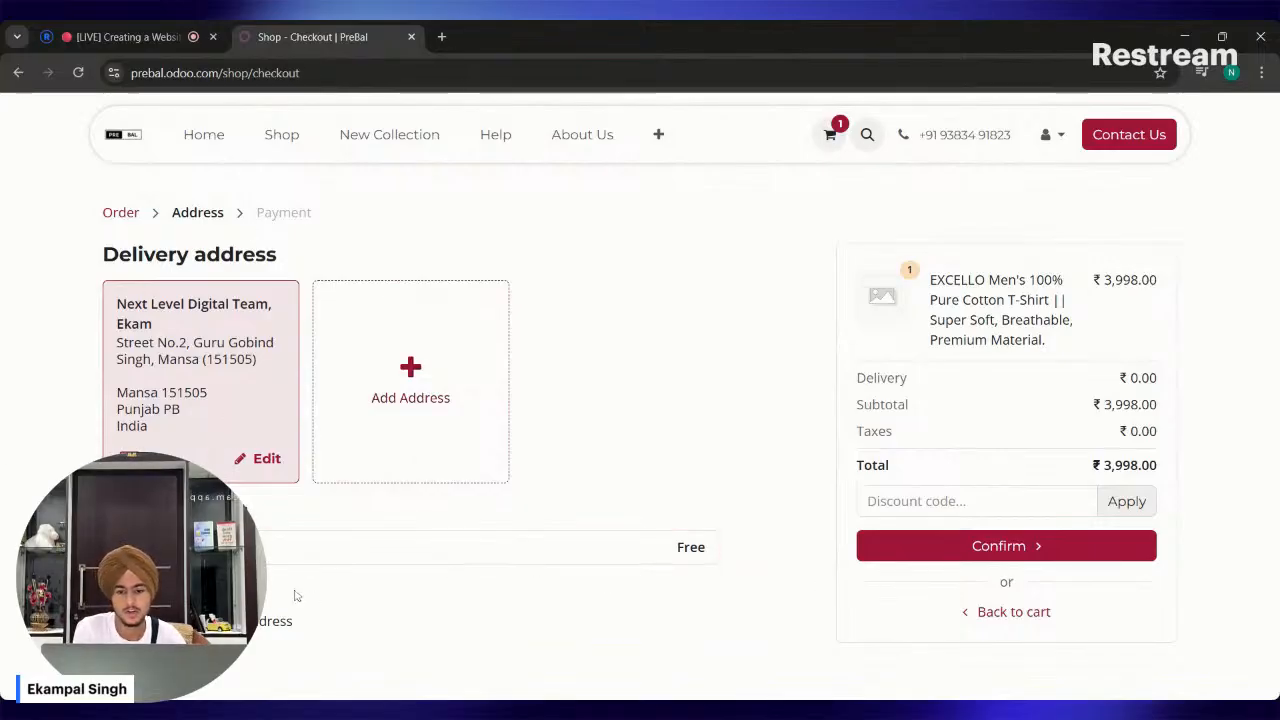
click(966, 550)
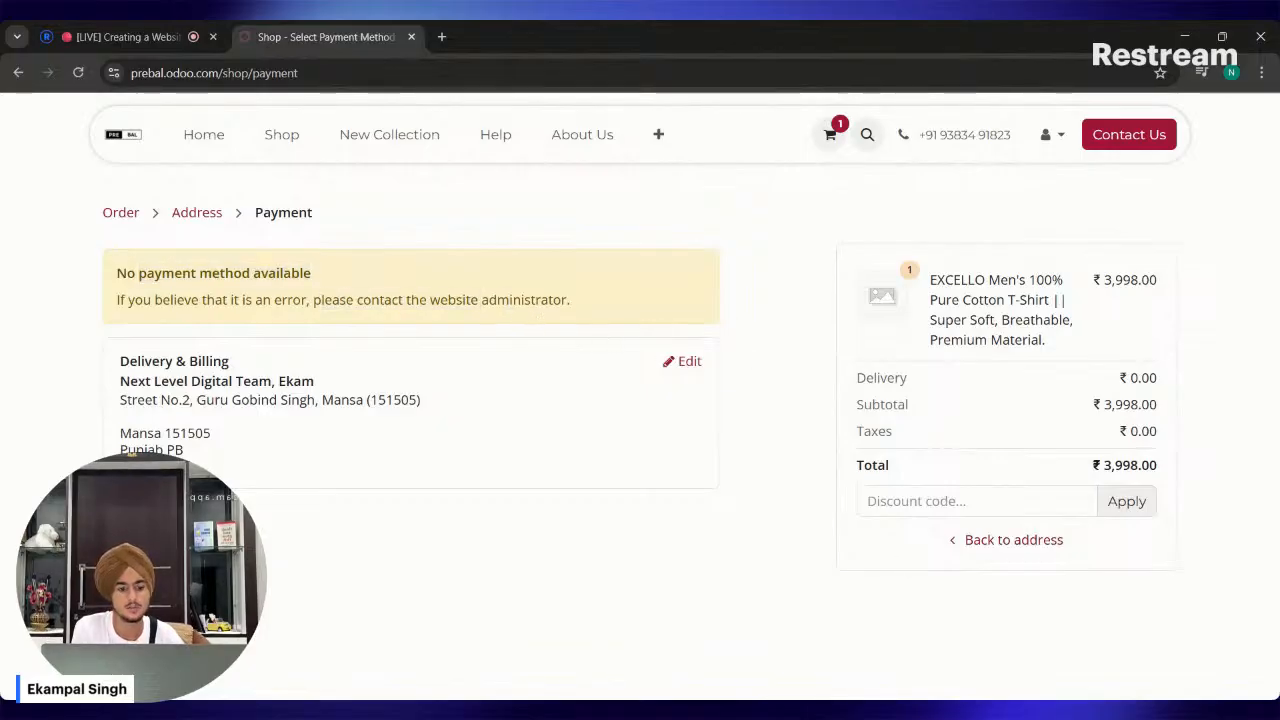
key(alt+Tab)
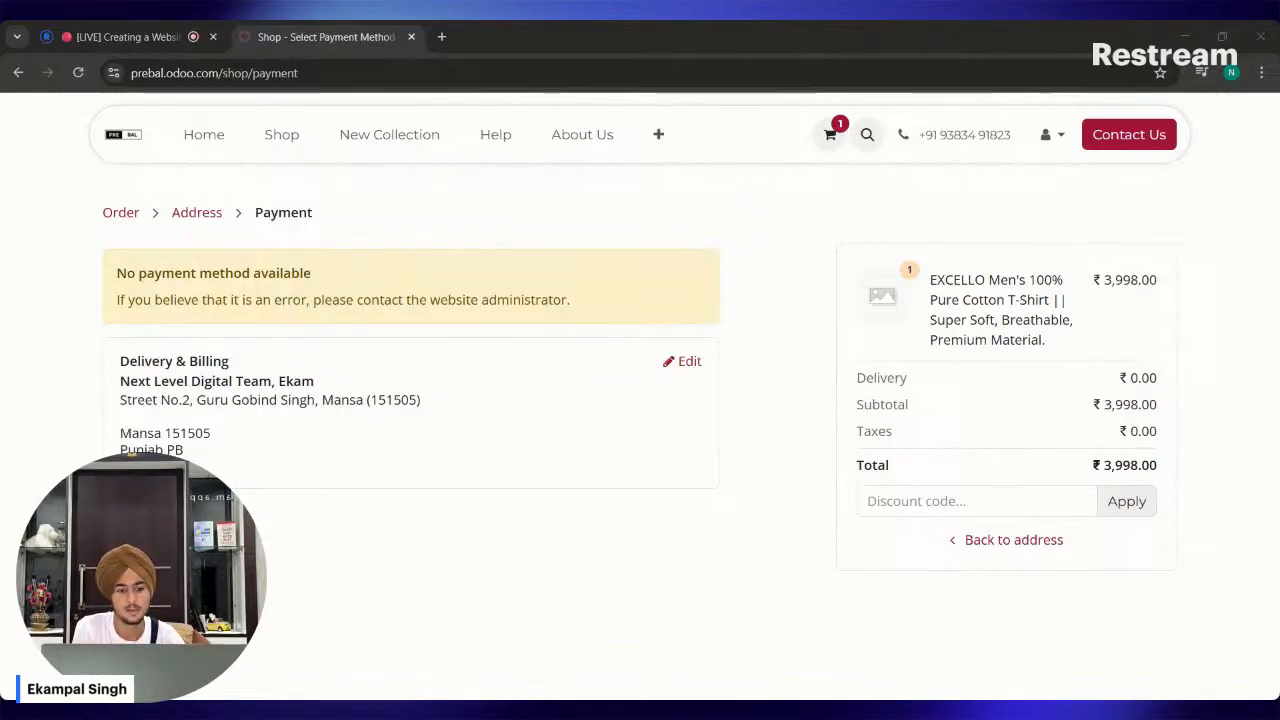
key(alt+Tab)
key(alt+Tab)
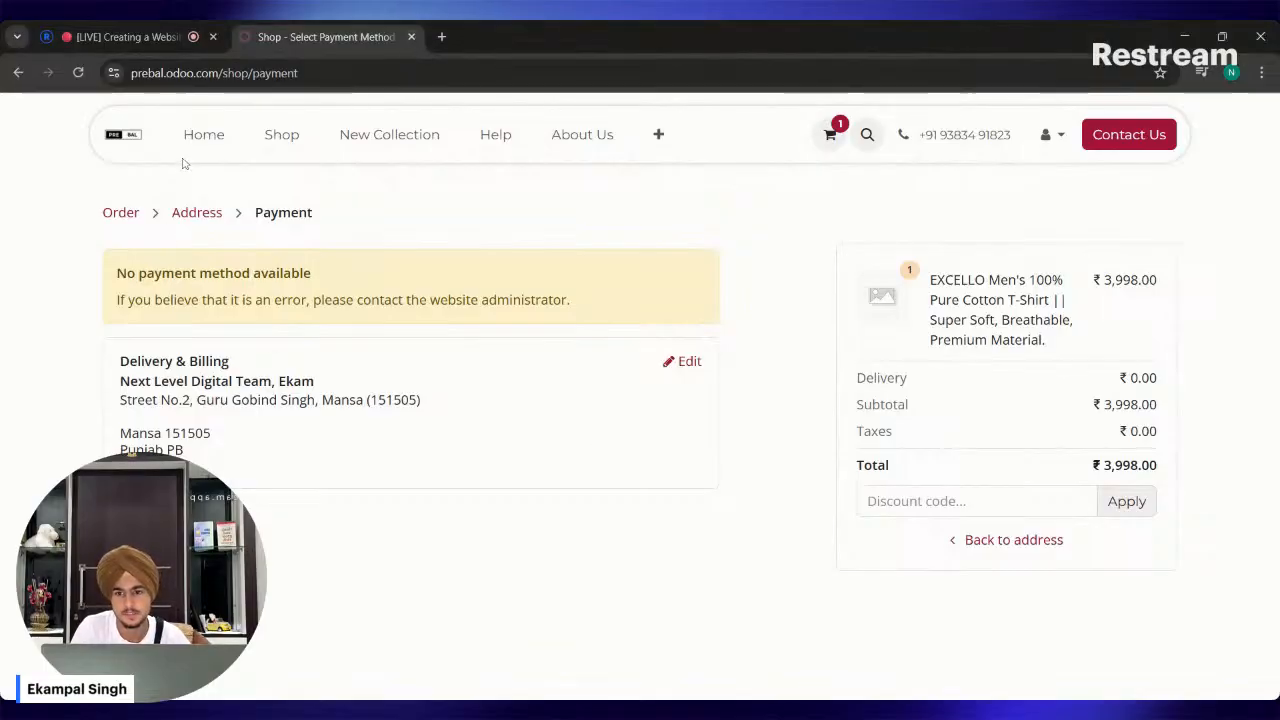
Look through the live store's Home, Shop and New Collection pages as the signed-in customer.
click(203, 134)
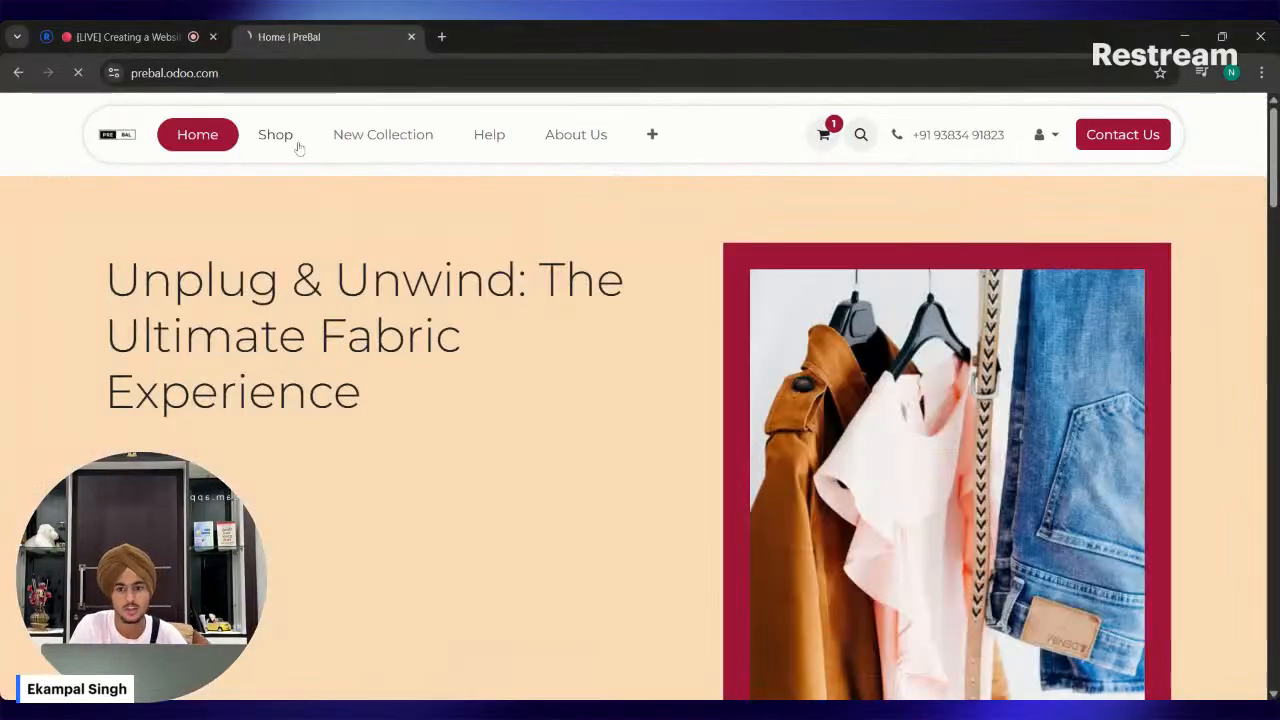
click(297, 147)
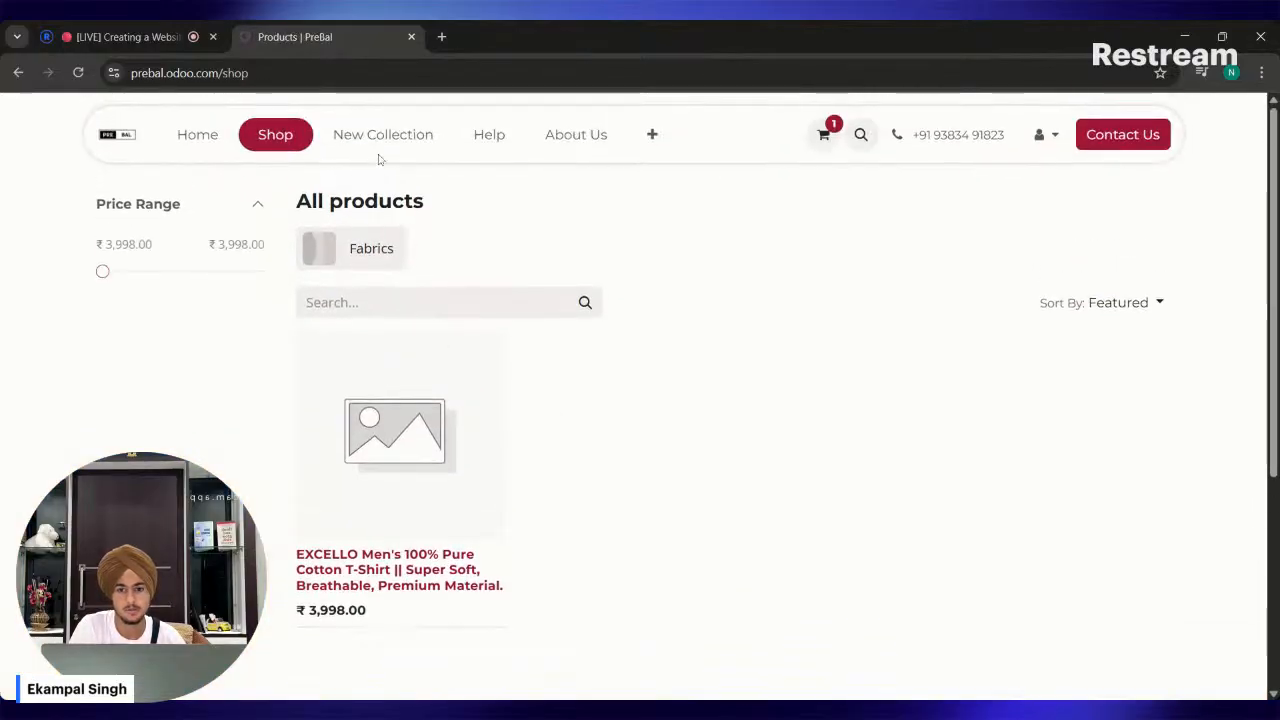
click(360, 150)
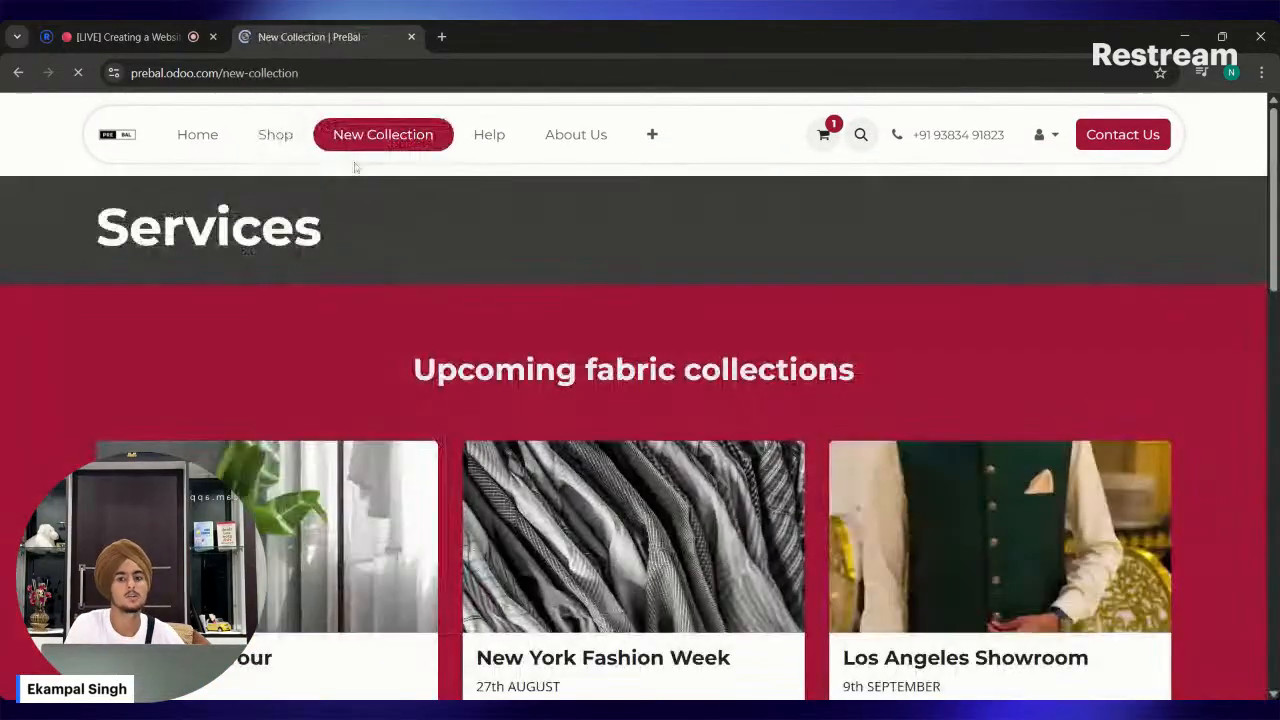
scroll(490, 400, down, 5)
scroll(490, 400, down, 8)
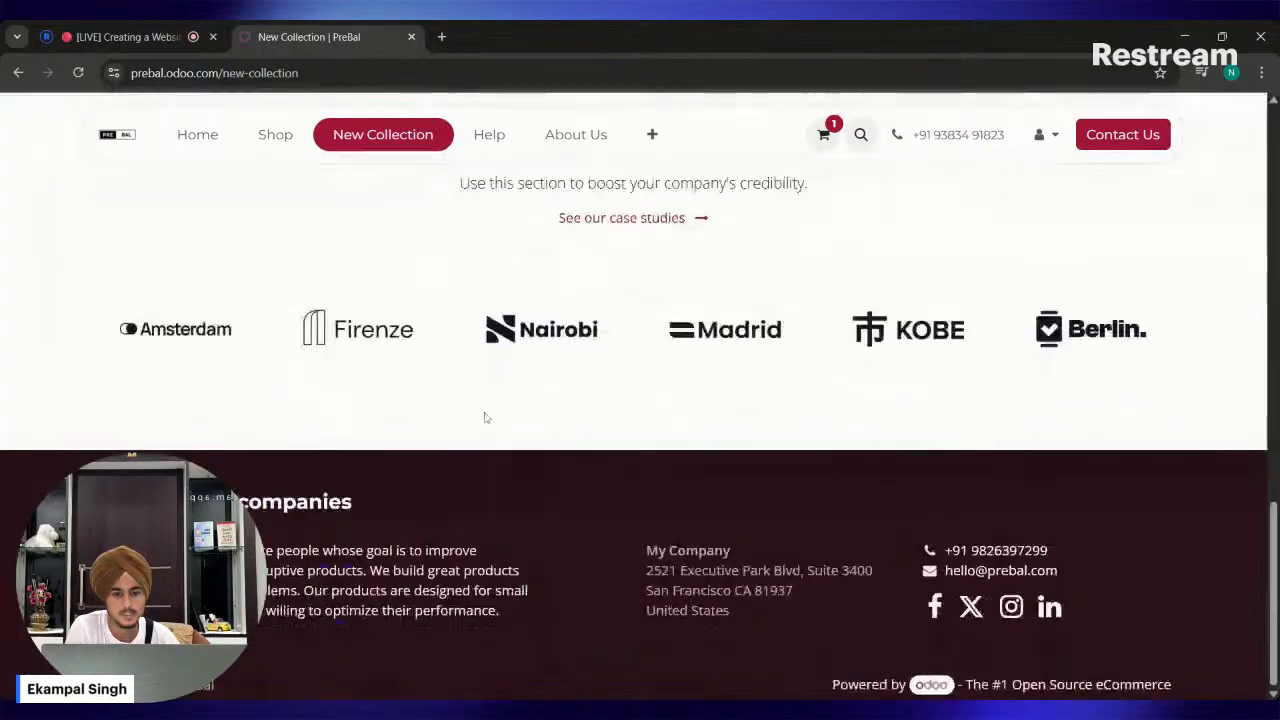
Flip through the customer testimonials carousel on the New Collection page and read the quotes.
scroll(489, 417, up, 4)
click(1201, 237)
scroll(1203, 280, up, 1)
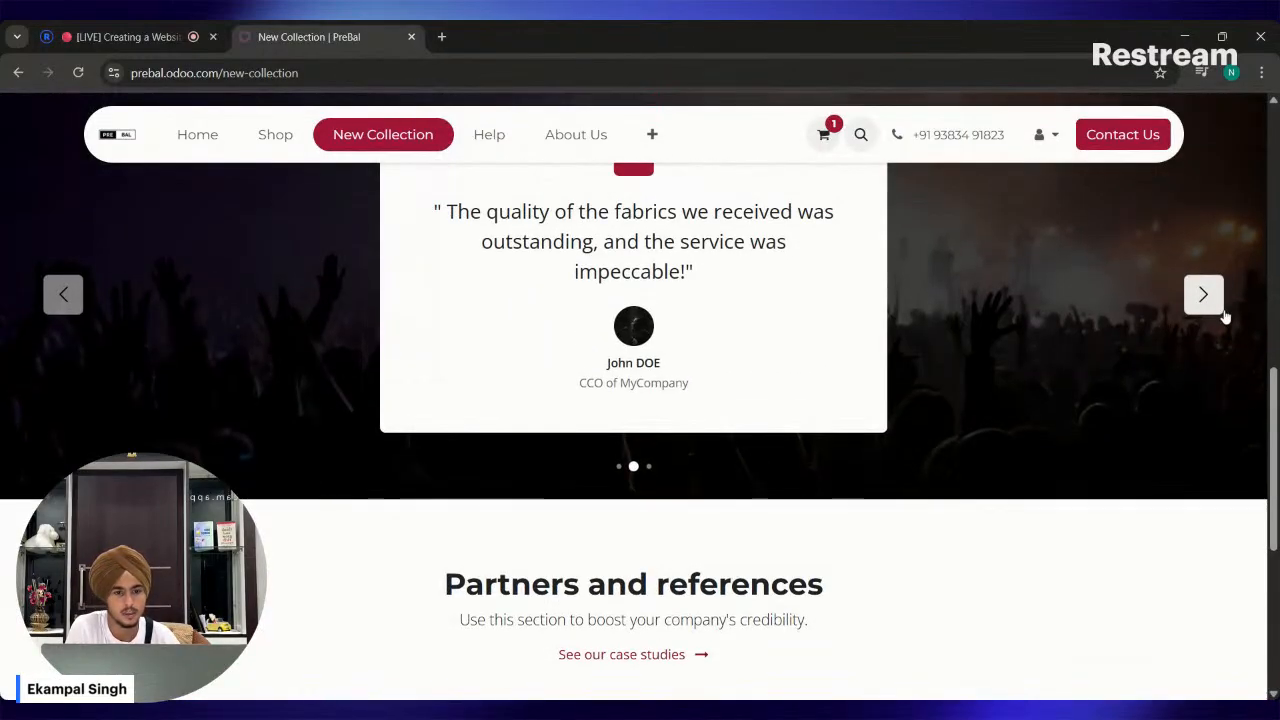
click(1213, 304)
scroll(1168, 345, up, 1)
scroll(1133, 372, up, 1)
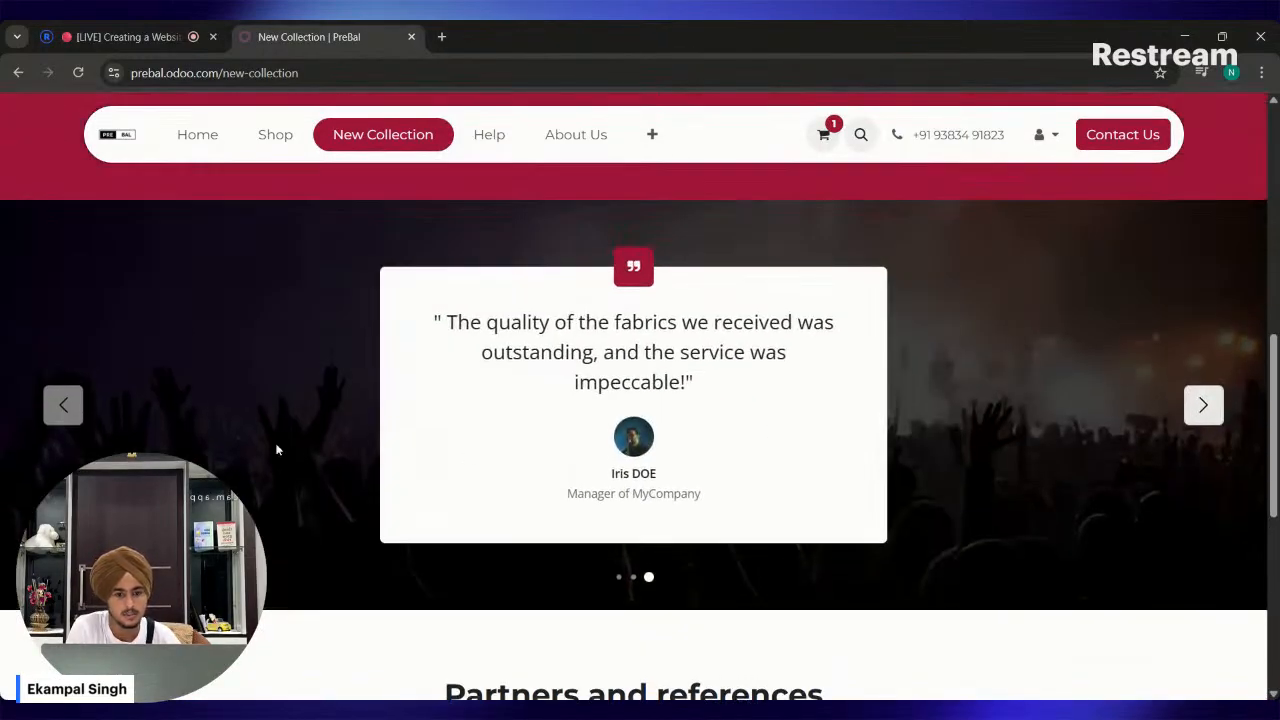
click(63, 404)
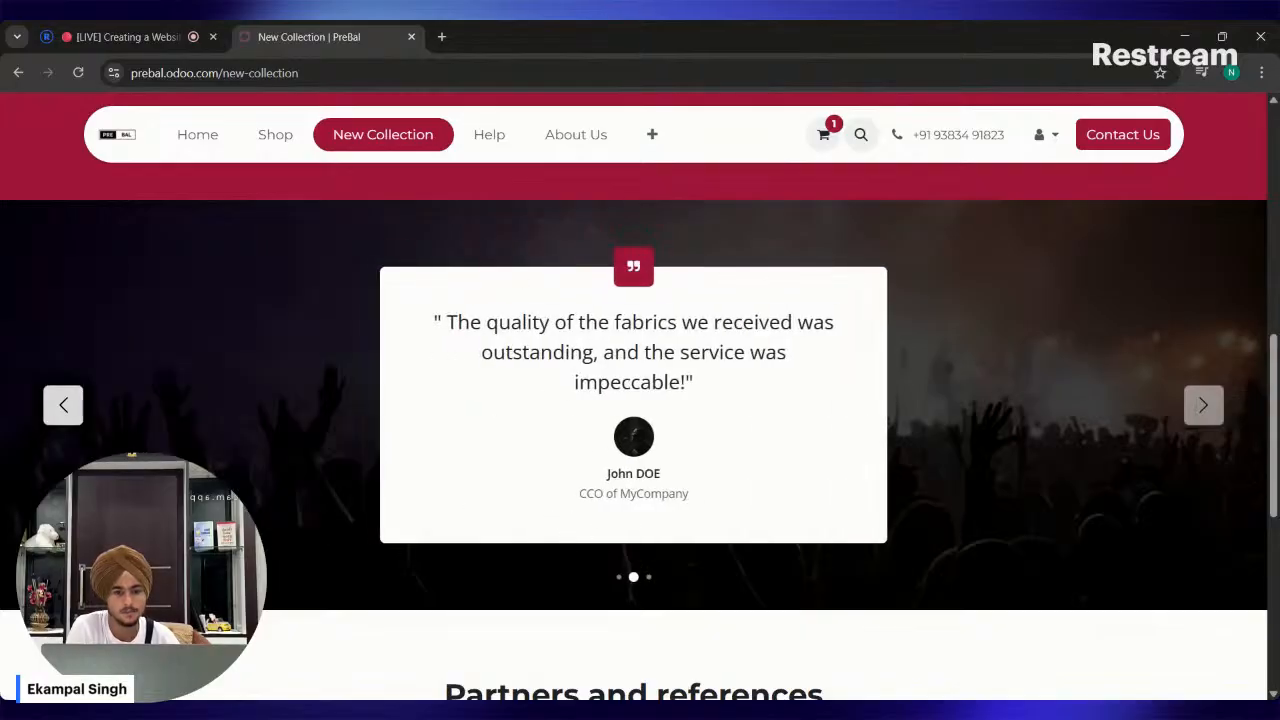
drag(487, 322, 677, 456)
click(658, 482)
Review the Partners and references section and the upcoming collection cards on the New Collection page.
scroll(708, 423, down, 5)
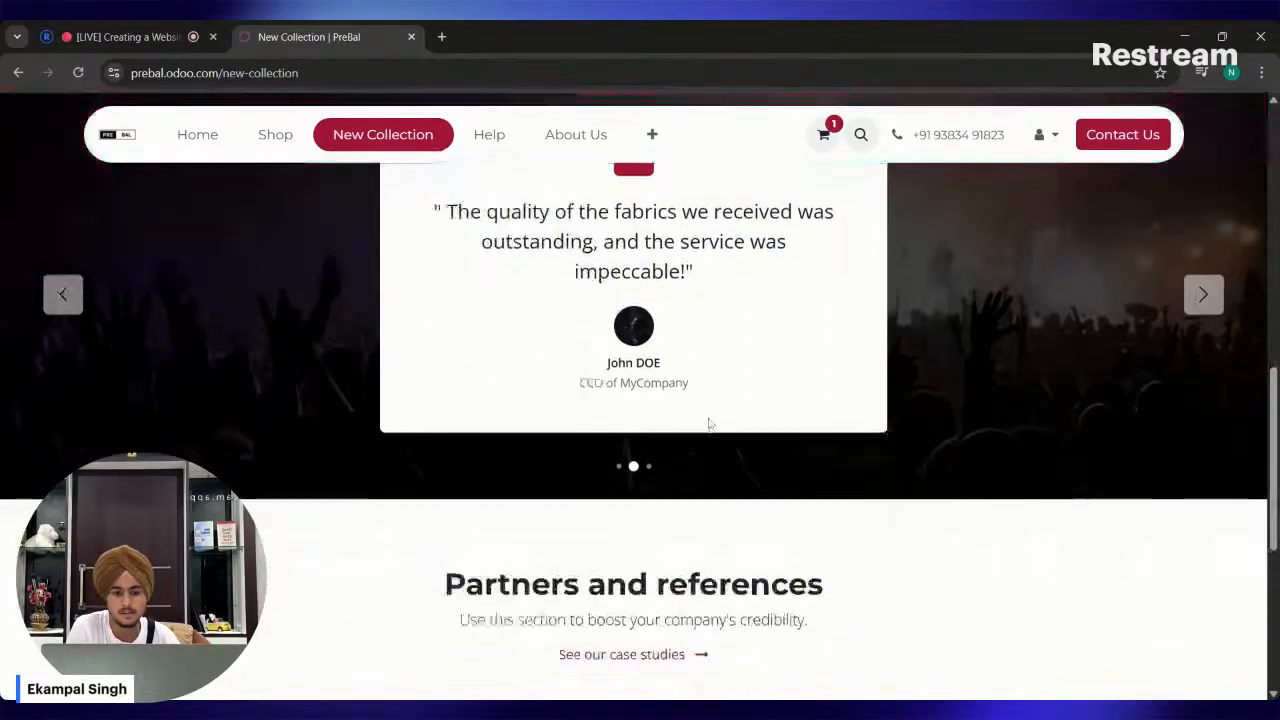
drag(606, 307, 646, 345)
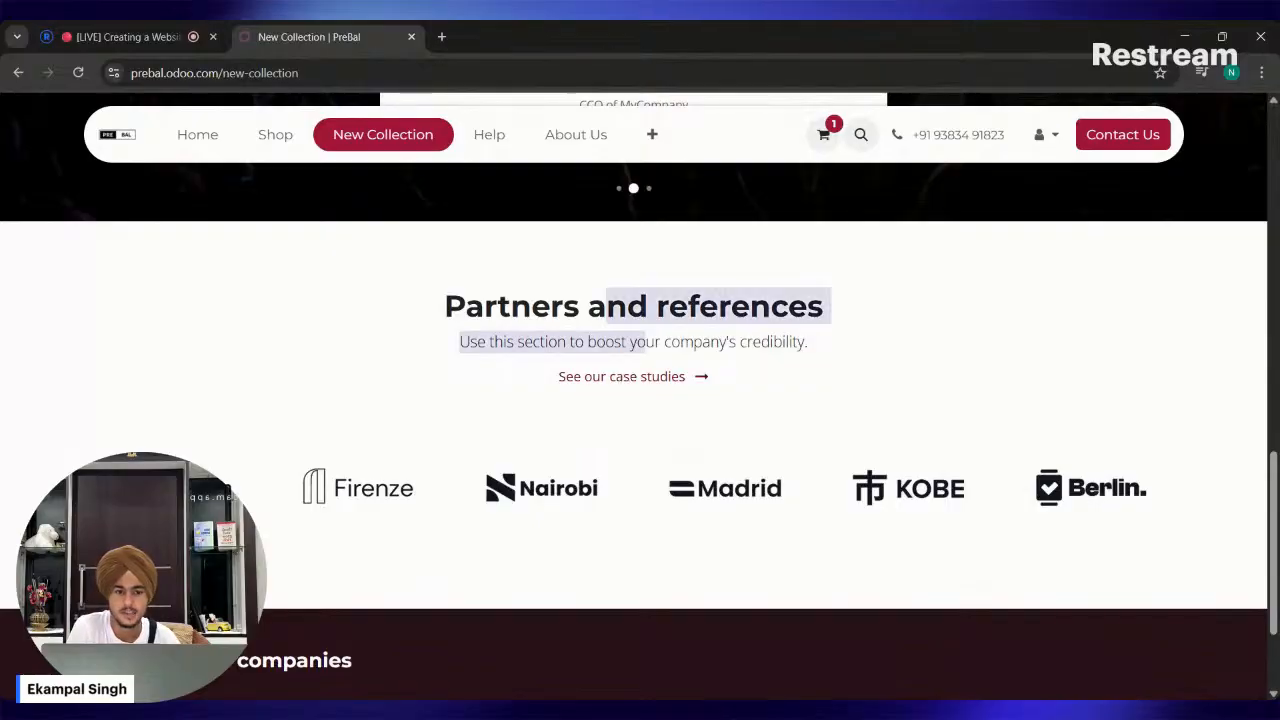
click(645, 425)
scroll(749, 520, up, 6)
scroll(752, 520, up, 3)
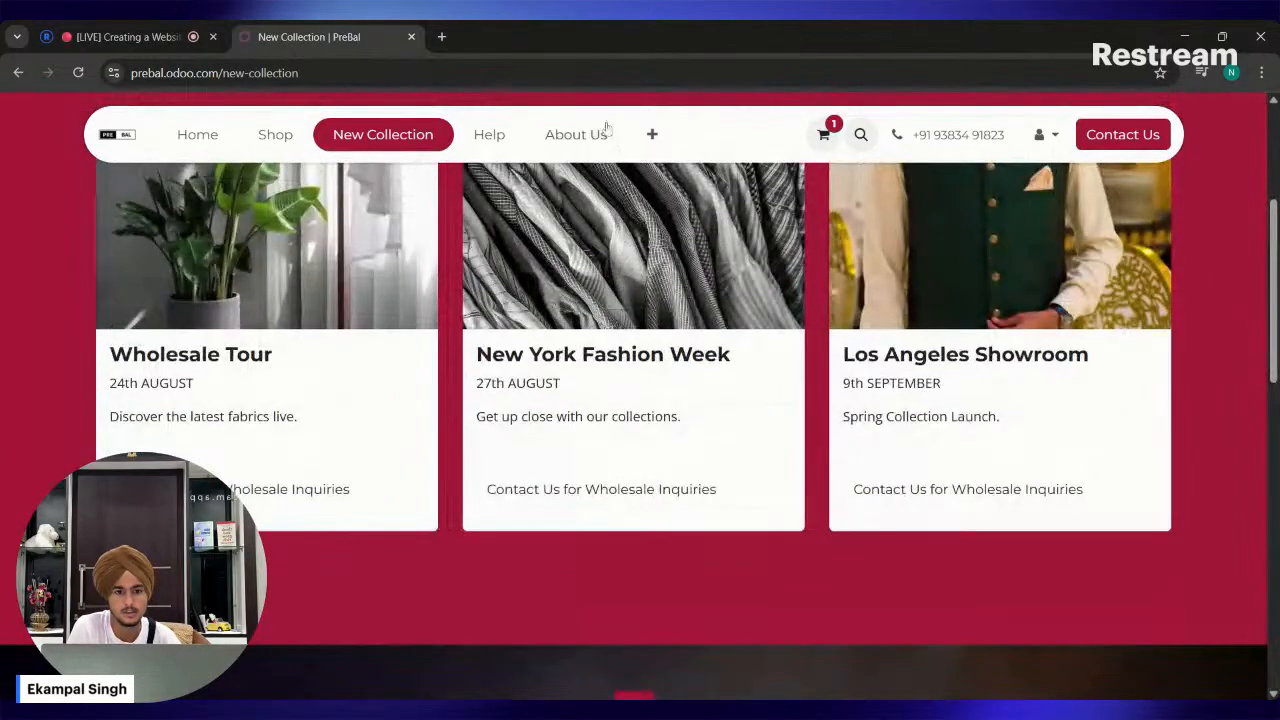
Open the About Us page and look it over from the introduction down to the footer.
click(598, 132)
scroll(573, 288, down, 10)
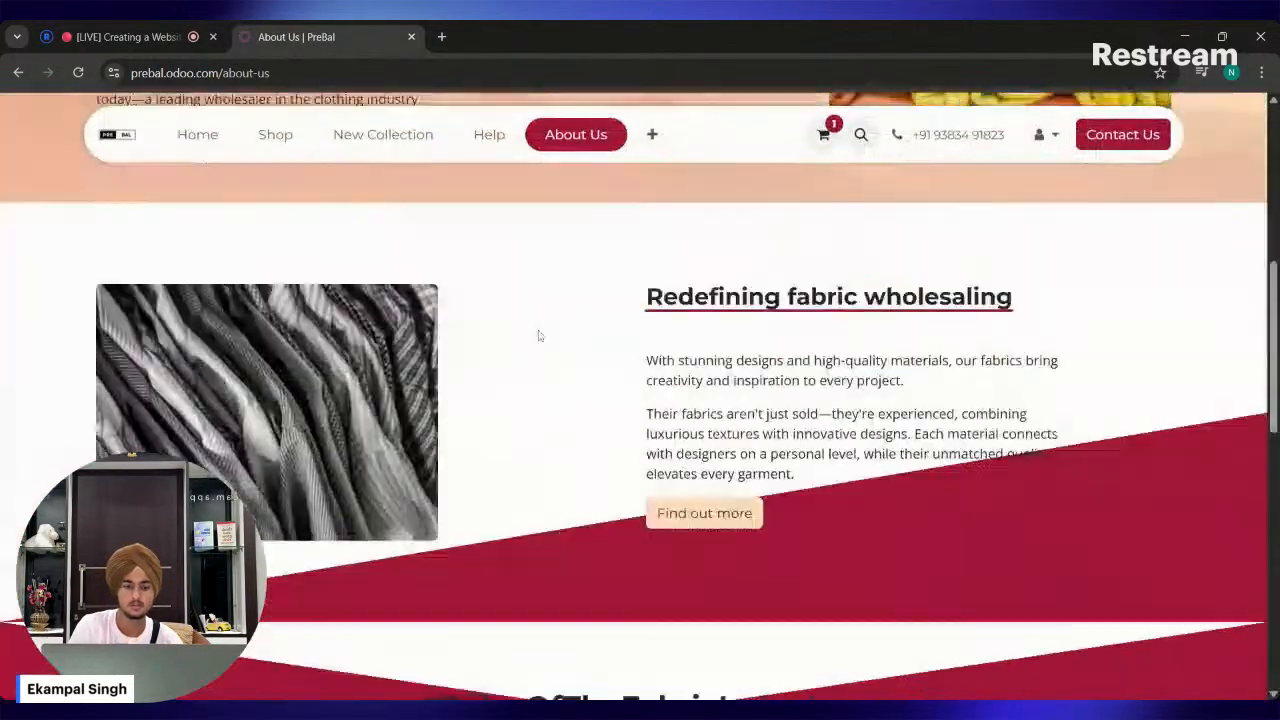
scroll(538, 336, up, 1)
drag(491, 318, 737, 389)
scroll(700, 393, down, 6)
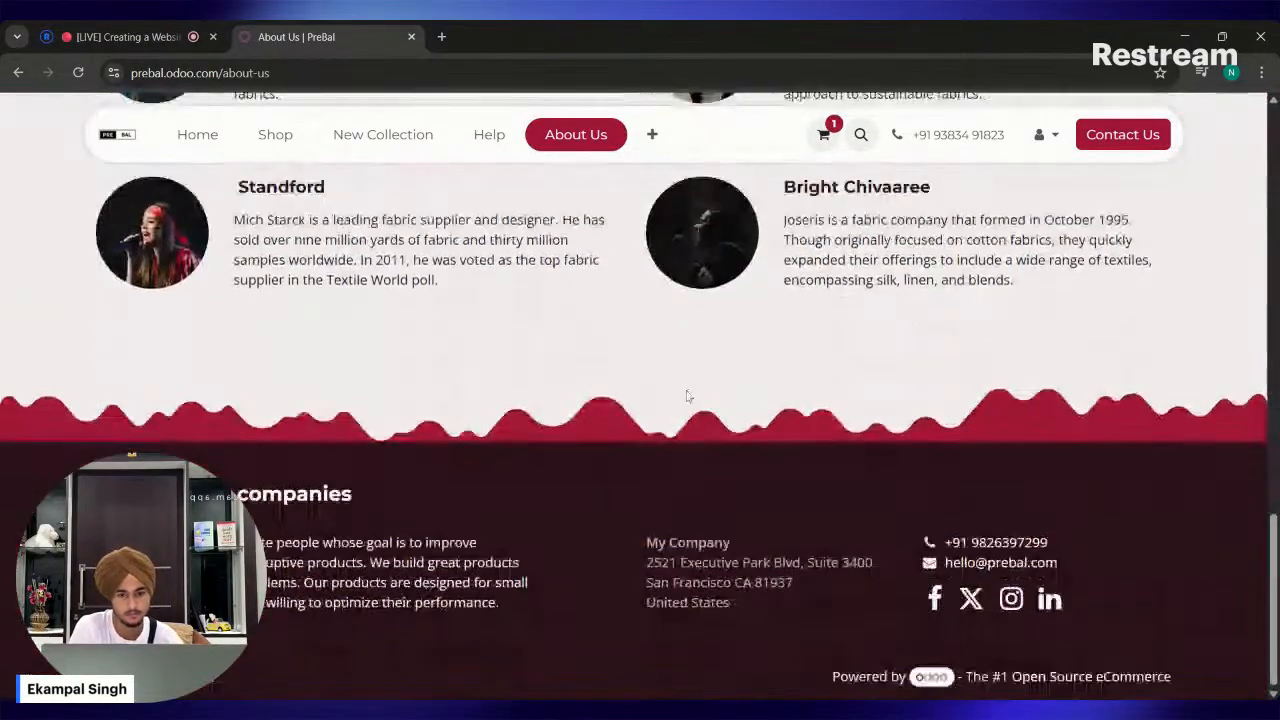
Open the appointment page from the store's extra navigation entries and look it over.
click(648, 150)
click(678, 180)
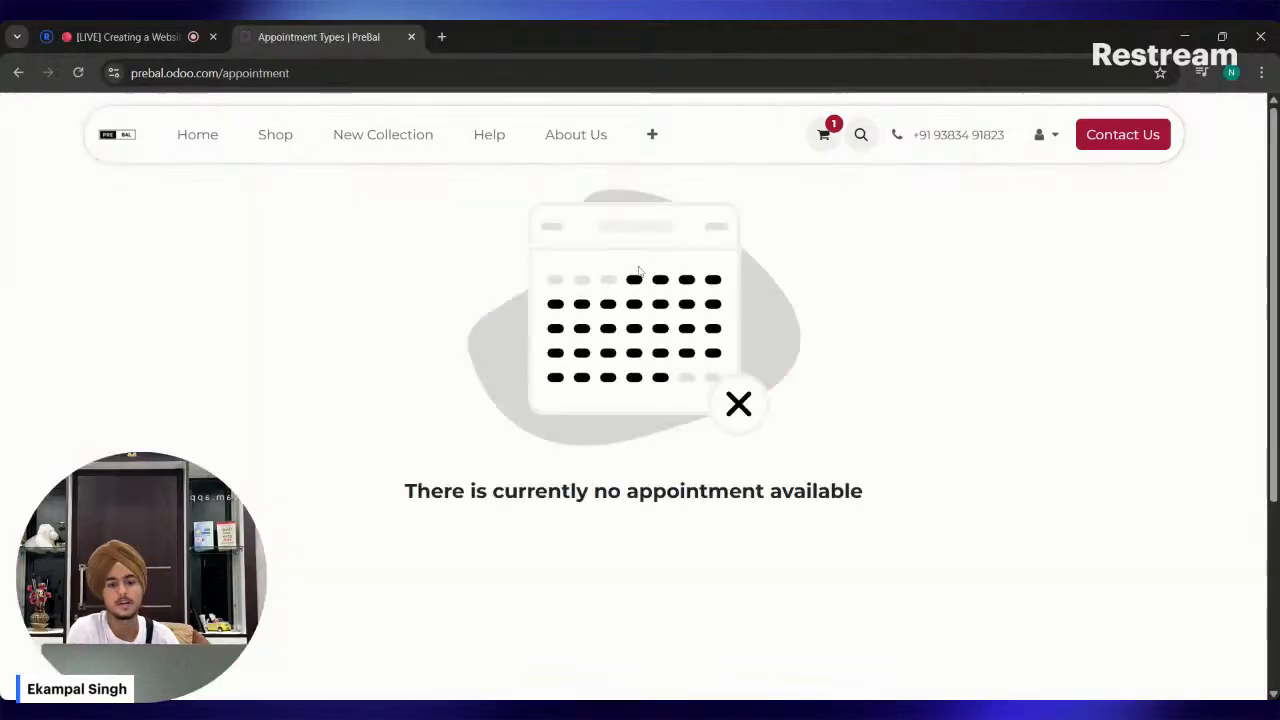
scroll(638, 270, down, 3)
scroll(638, 312, up, 3)
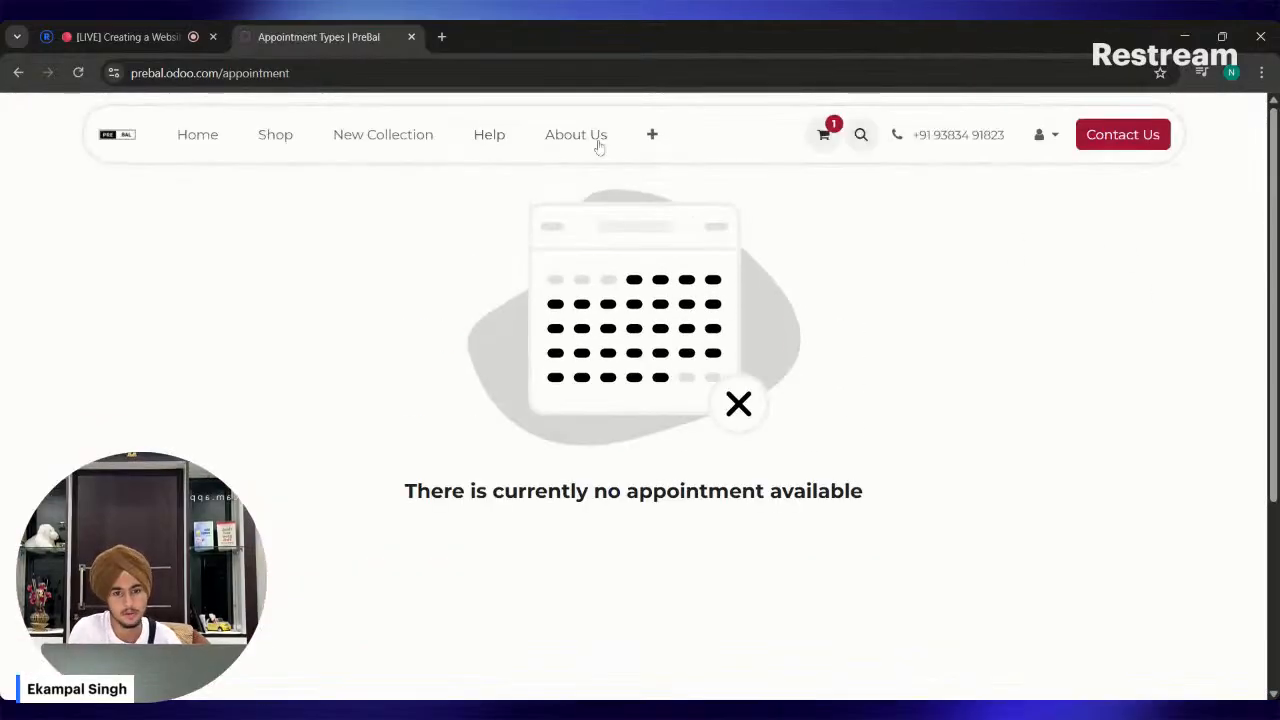
Return to the store's home page and try out the site search box in the header, closing it without a query.
click(206, 138)
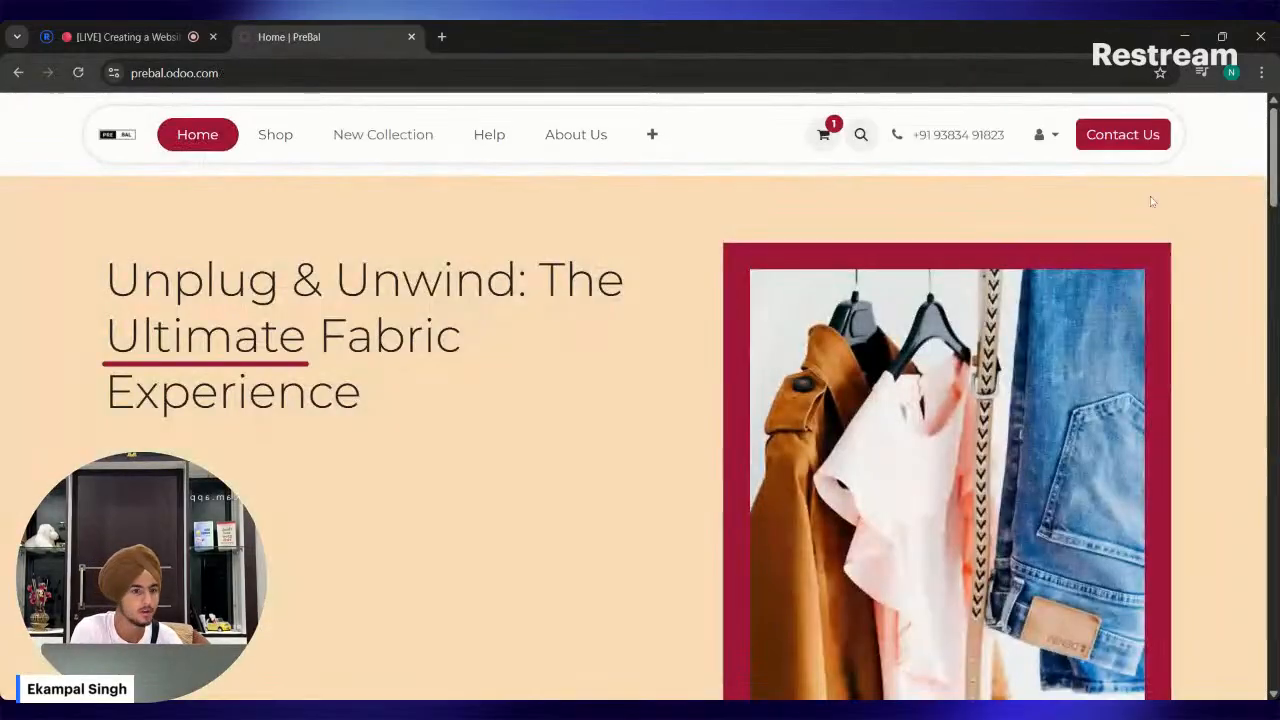
click(1042, 134)
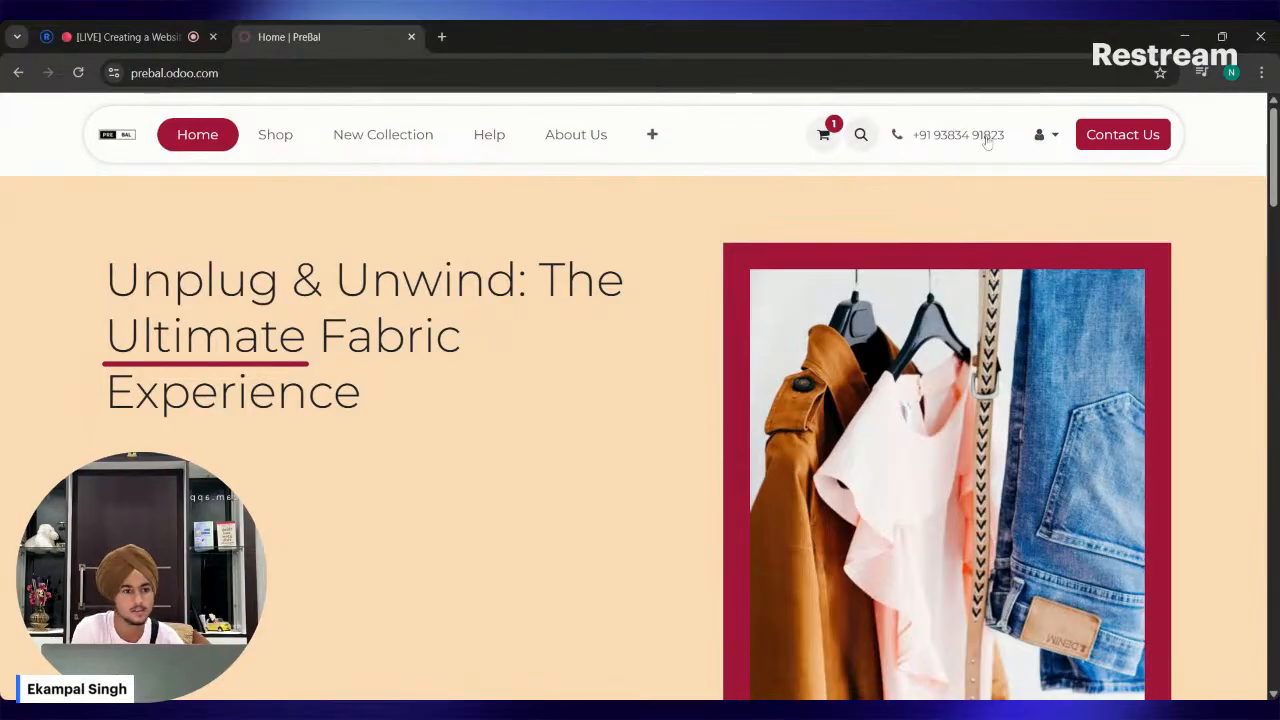
click(860, 134)
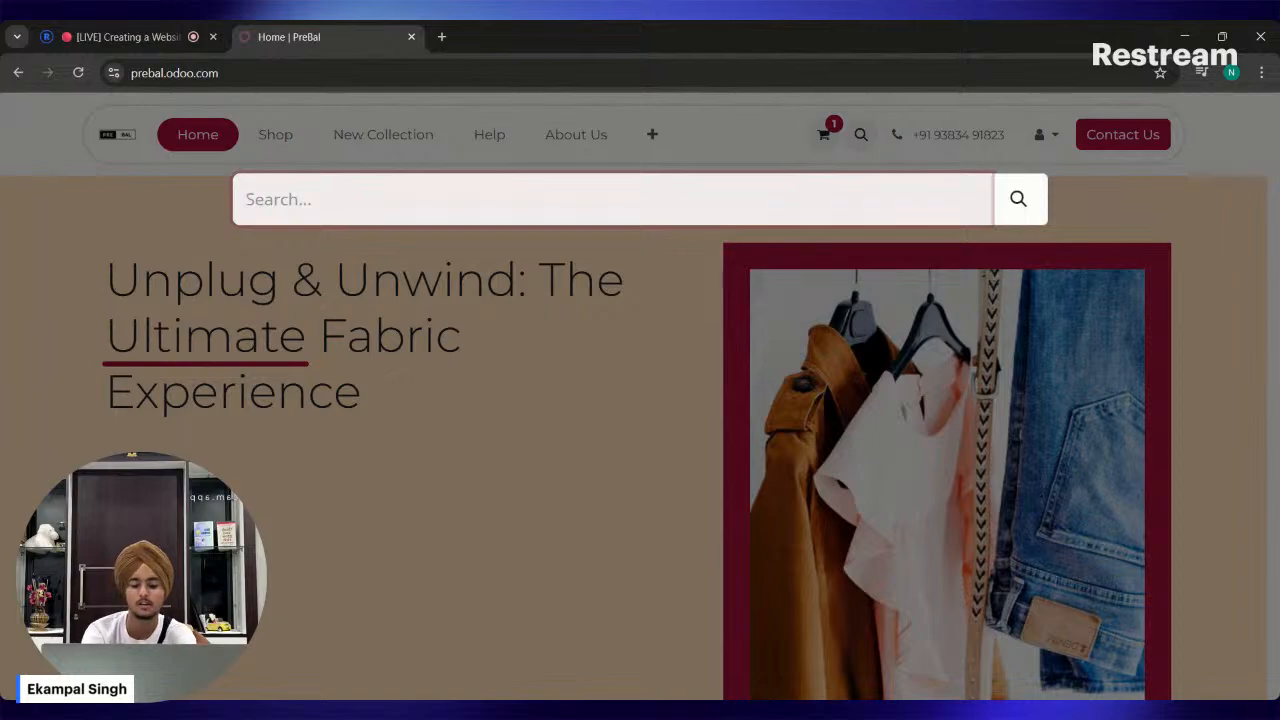
click(694, 234)
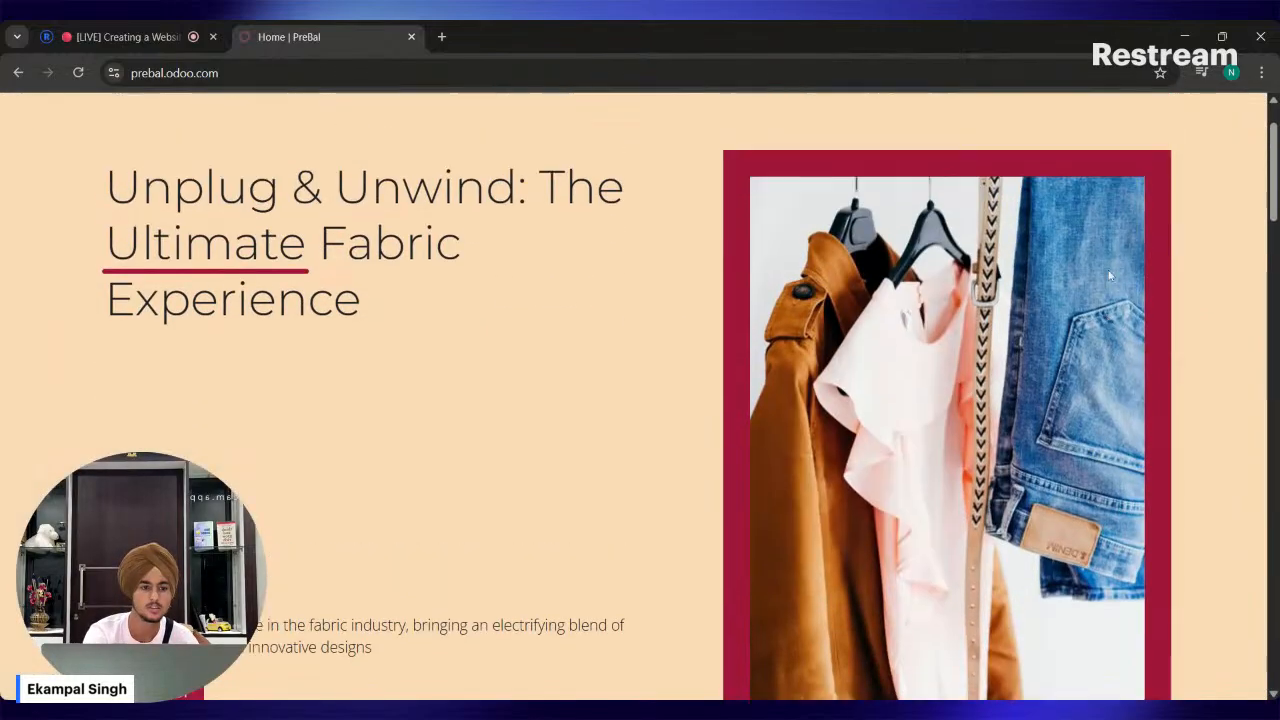
Look over the Contact Us page's form, and review the home page from the hero section down to the footer and back.
scroll(314, 276, down, 4)
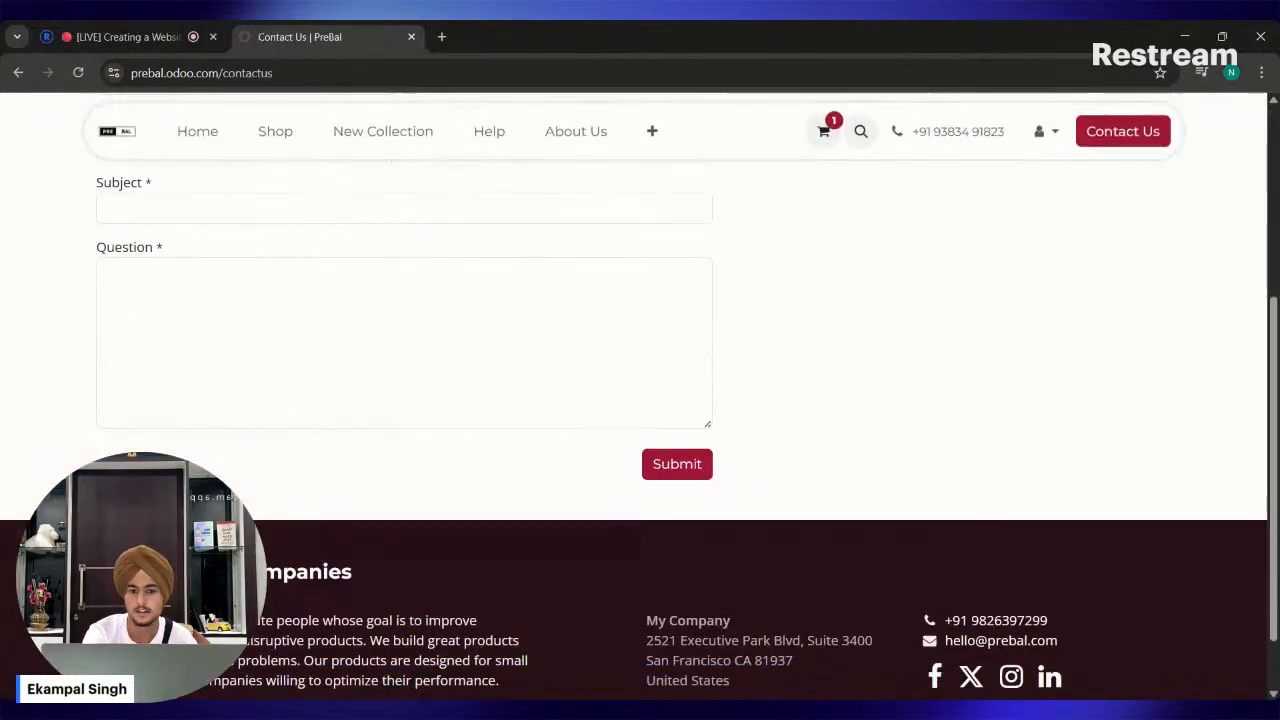
scroll(226, 184, up, 4)
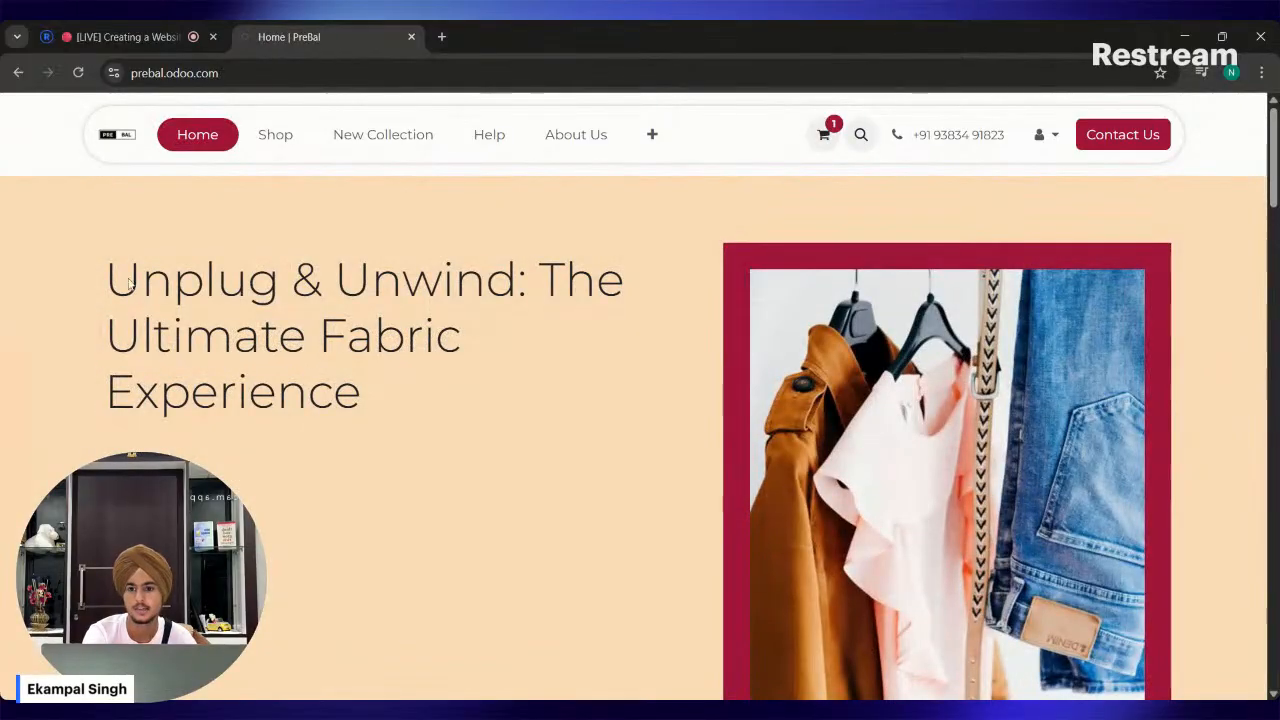
scroll(437, 429, down, 15)
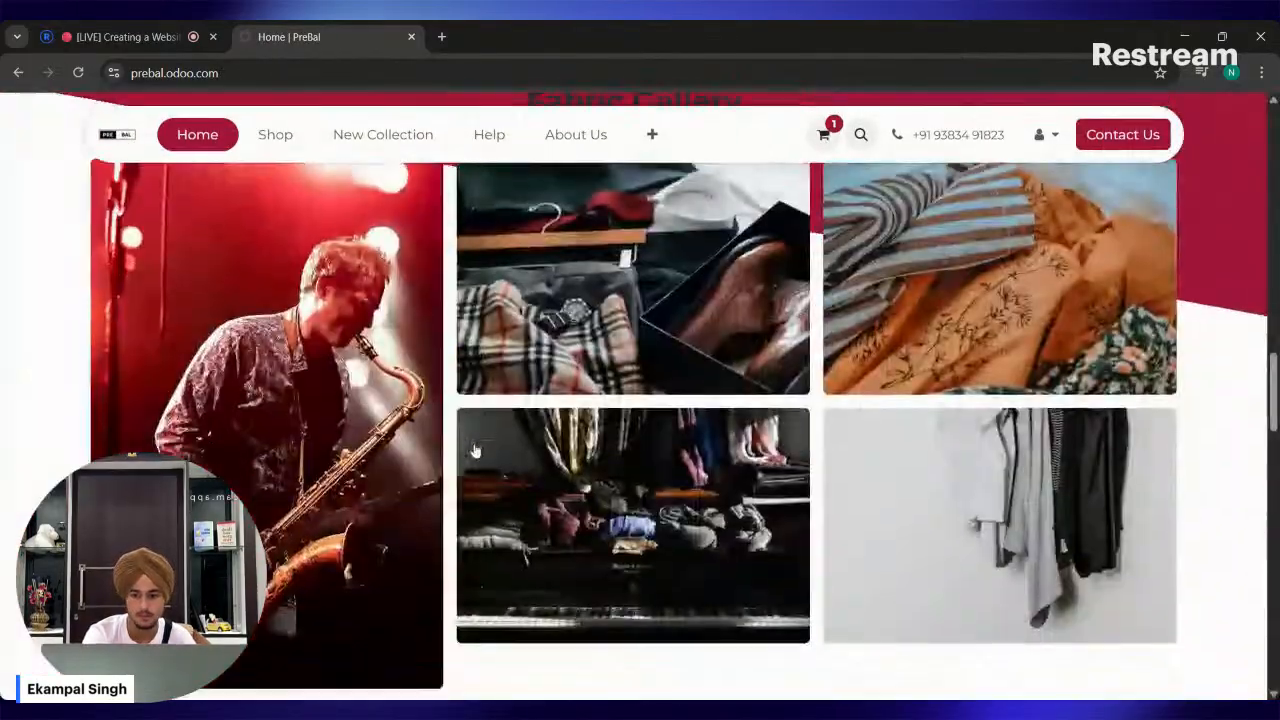
scroll(475, 451, down, 15)
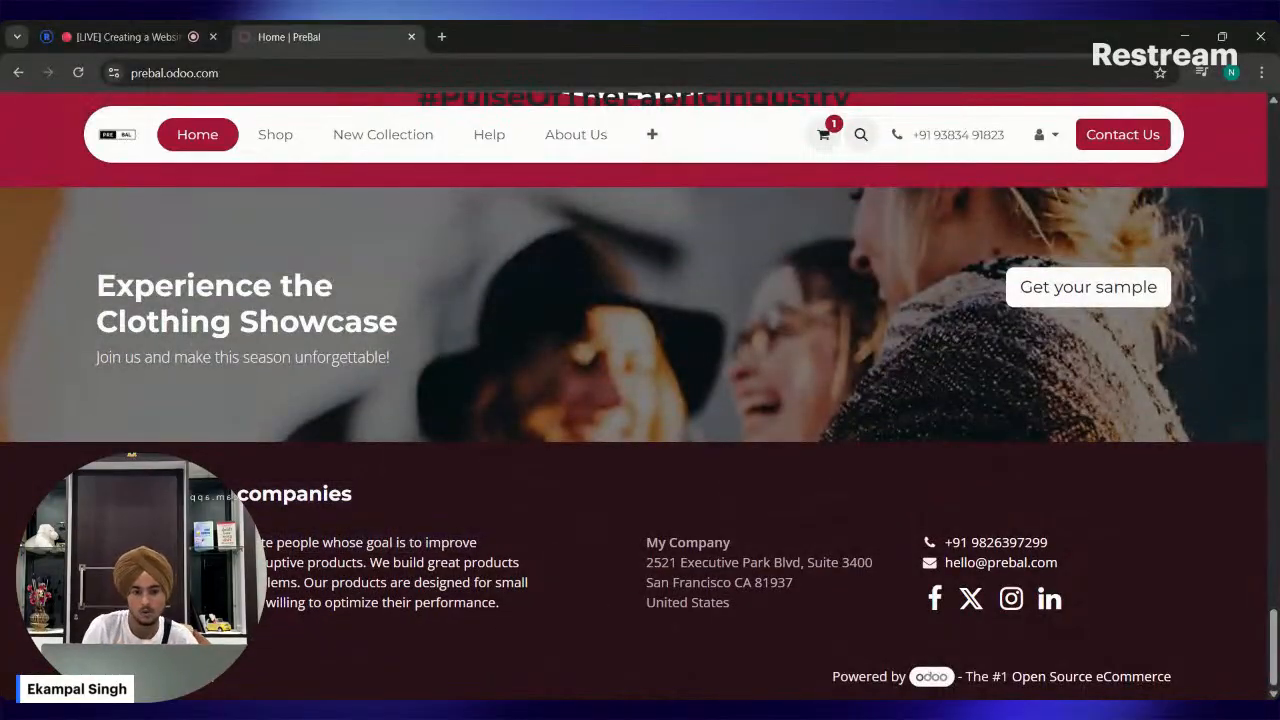
scroll(637, 397, up, 4)
scroll(563, 597, down, 4)
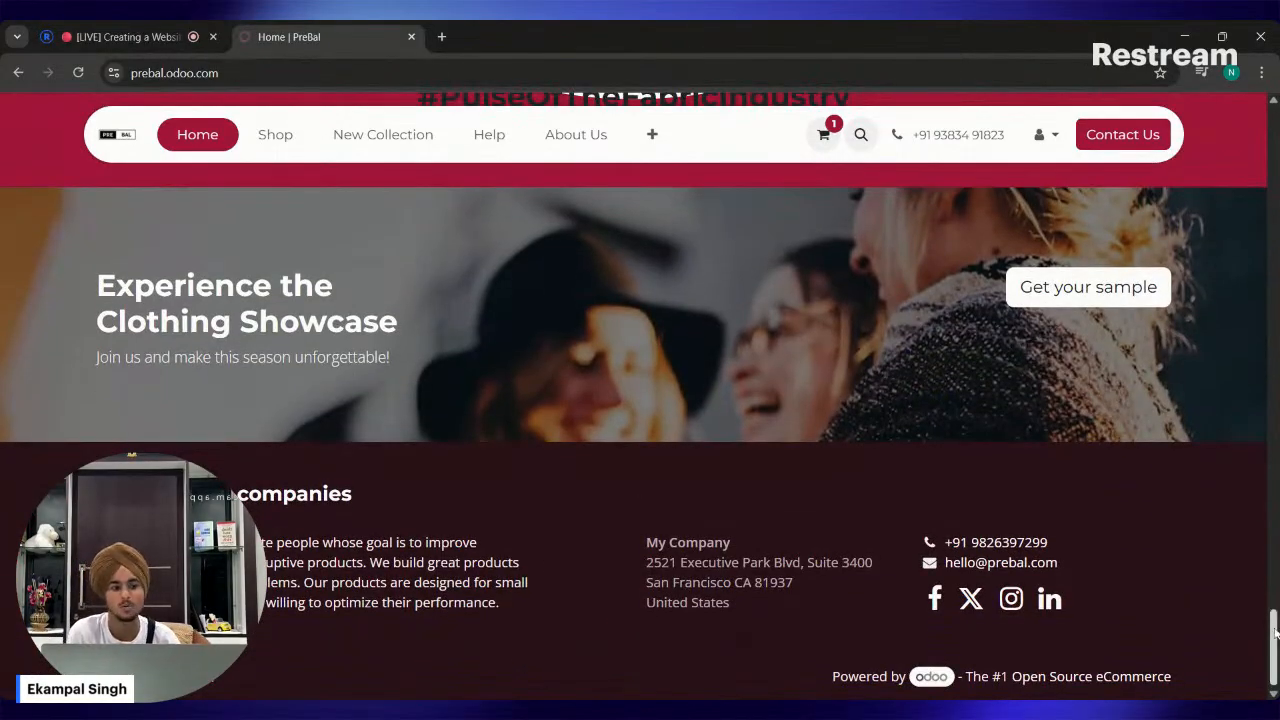
drag(1274, 630, 1248, 112)
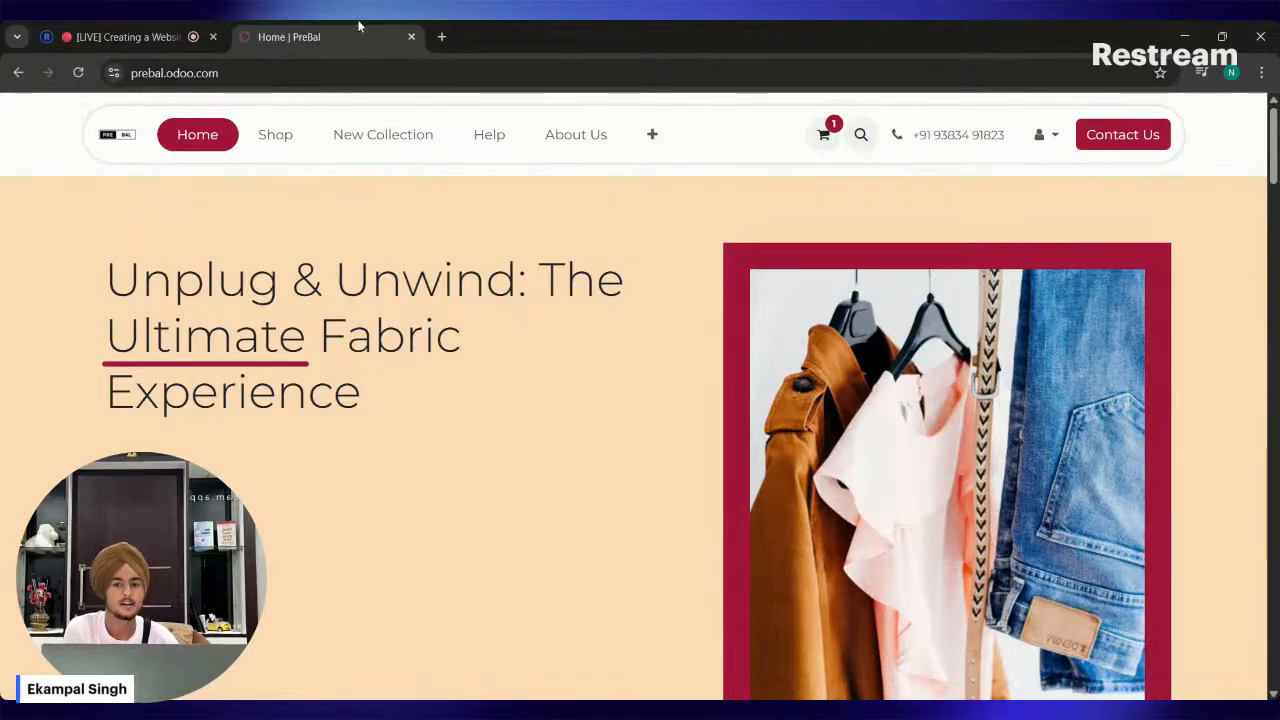
Switch to Restream Studio and stop sharing the screen in the live stream.
click(172, 32)
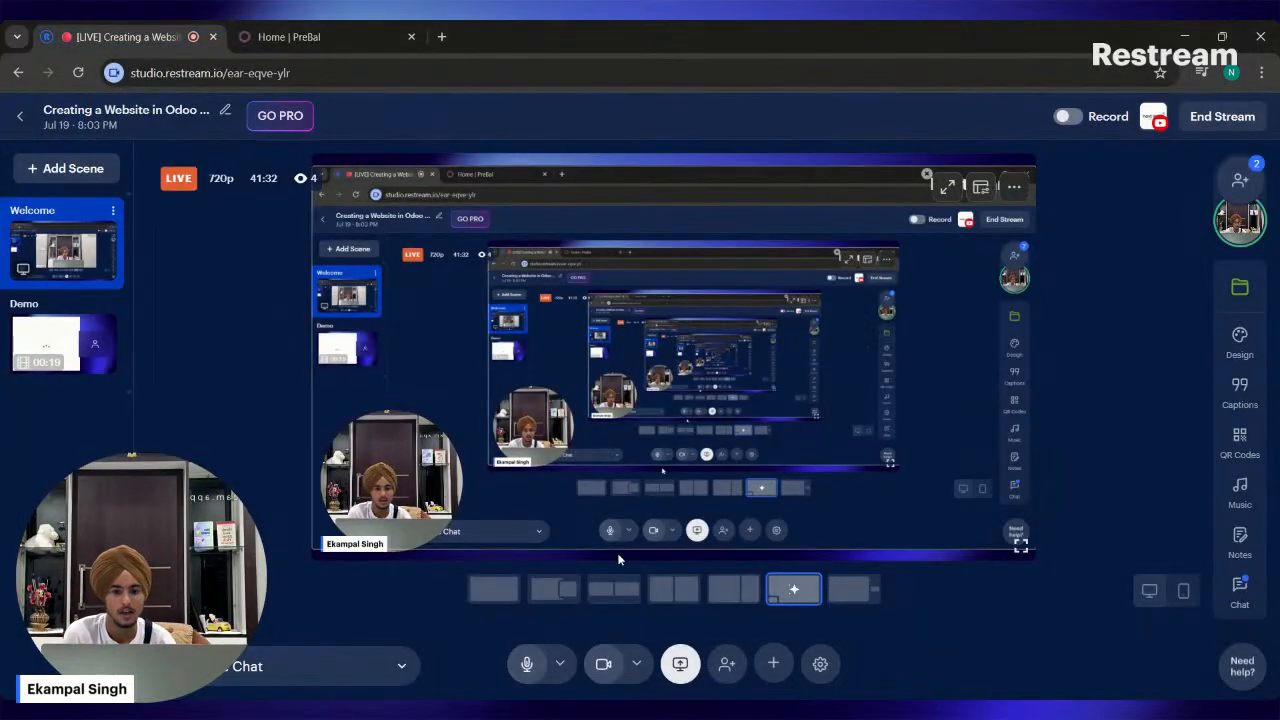
click(680, 663)
click(662, 594)
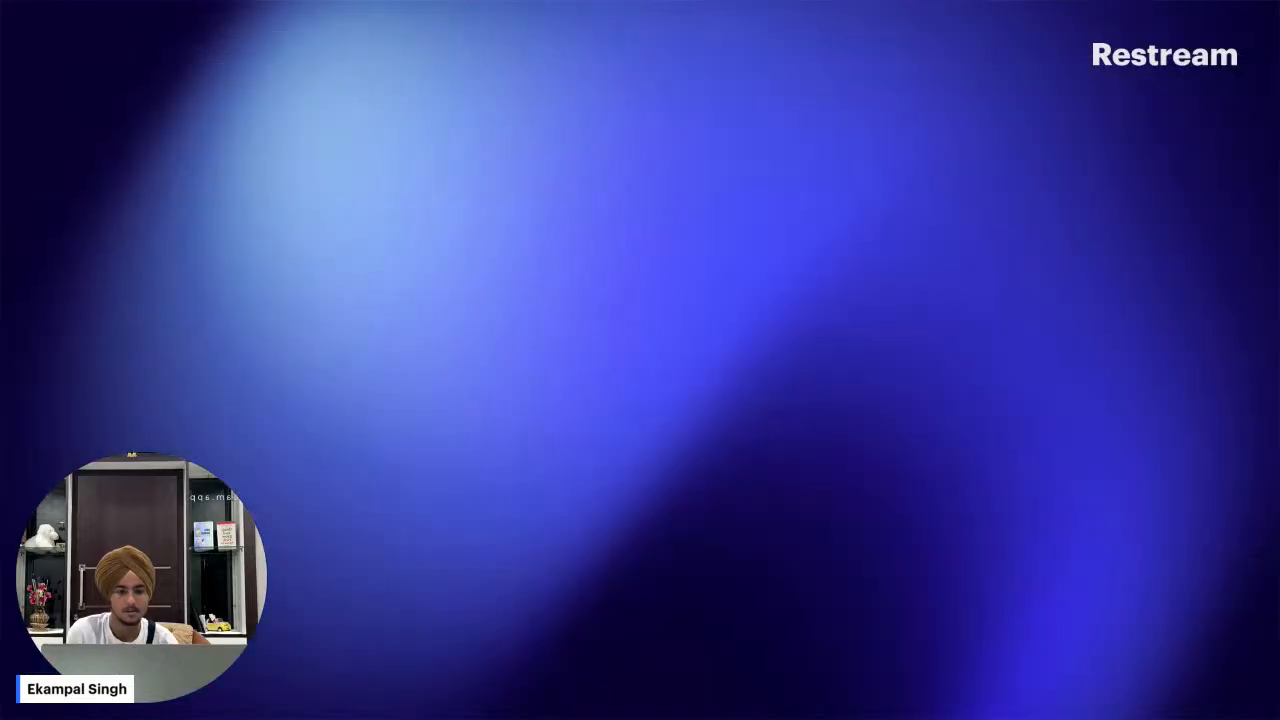